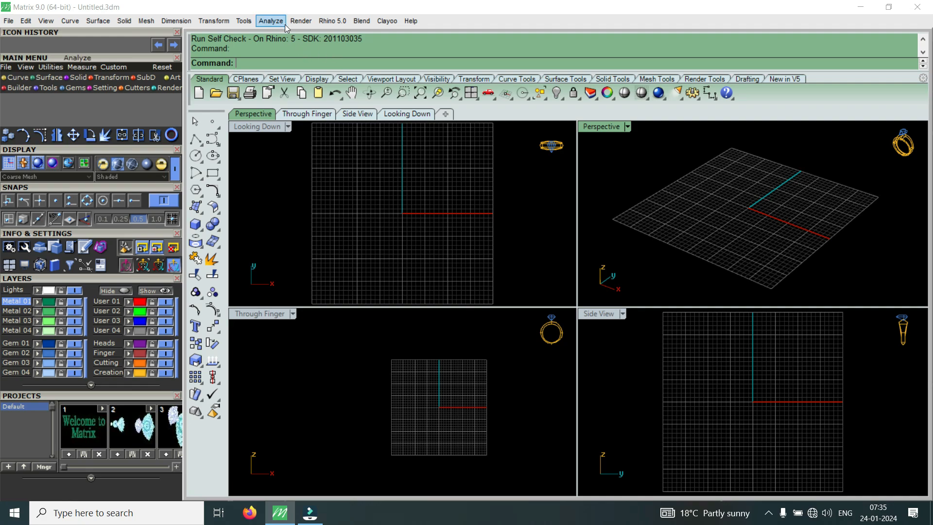
Hide the grid lines in all viewports and set the grid line count to 200 in the document properties
click(301, 21)
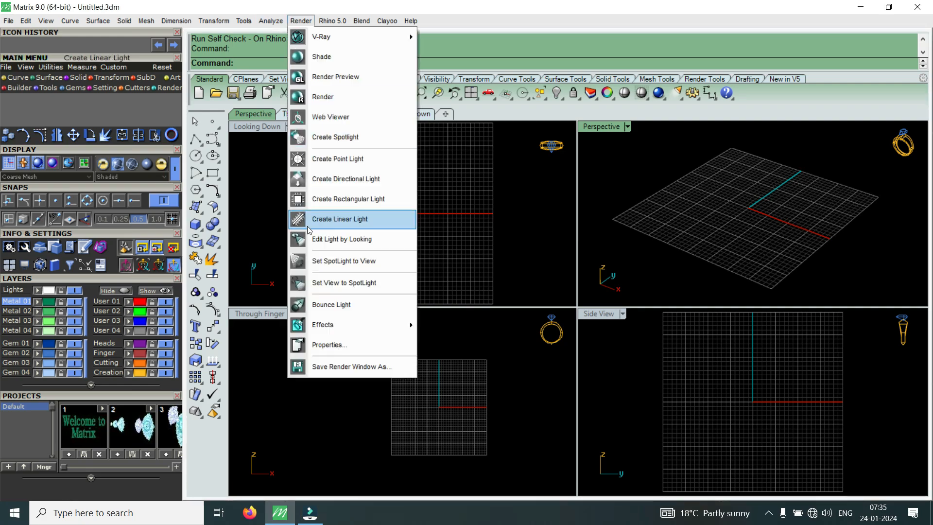
click(326, 343)
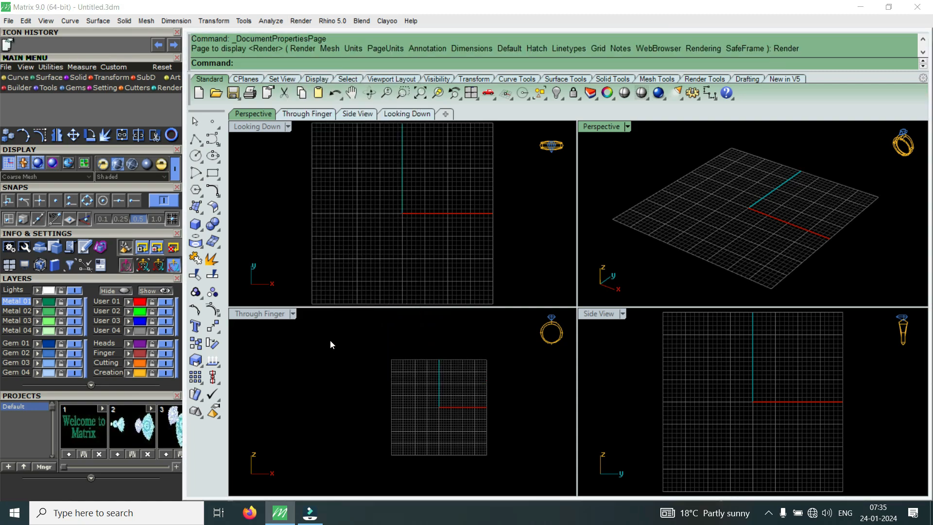
click(364, 129)
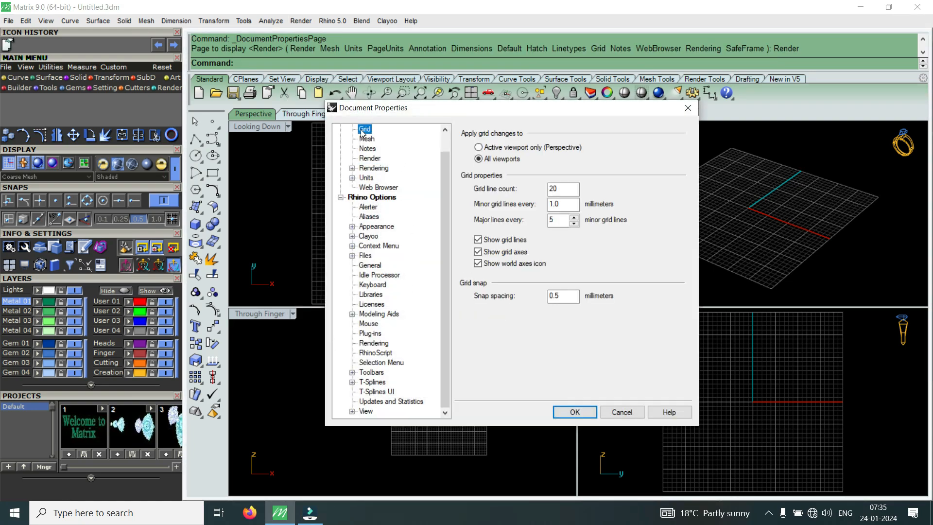
click(477, 239)
click(555, 188)
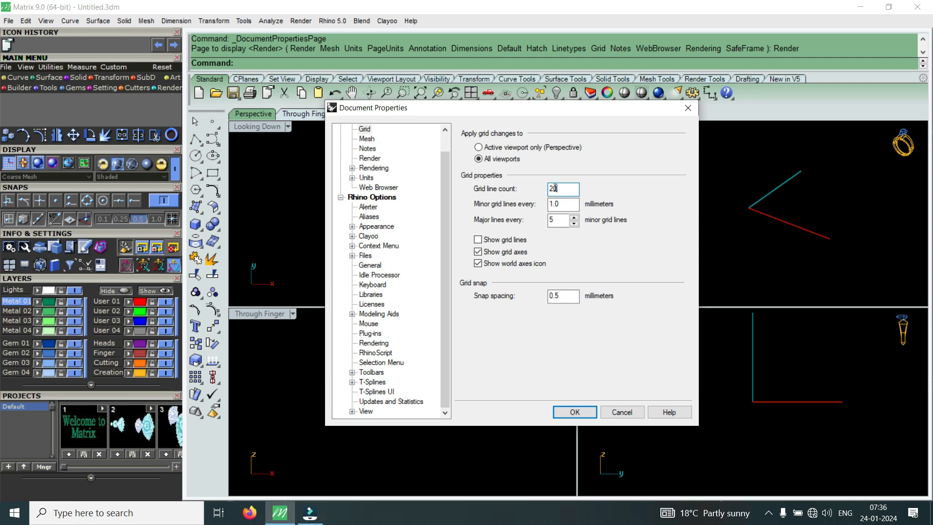
text(0)
click(574, 412)
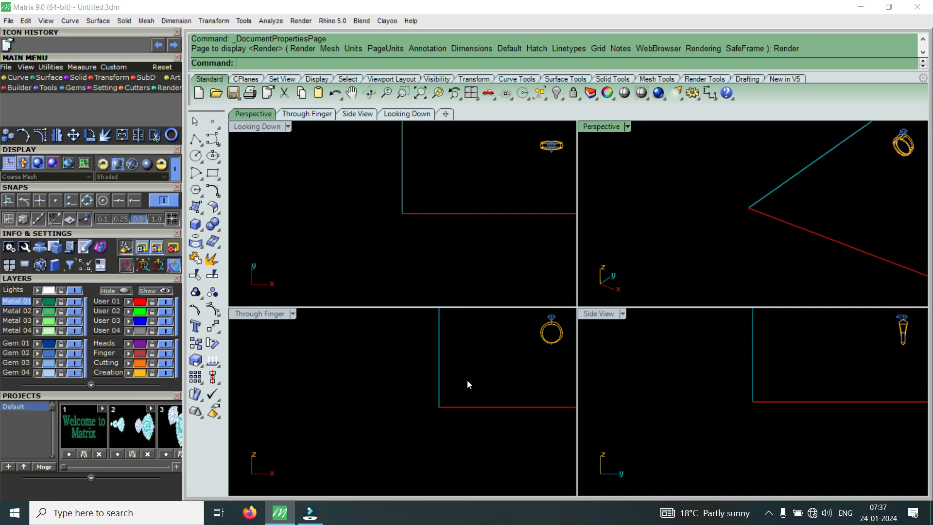
Maximize the Looking Down viewport
double_click(257, 125)
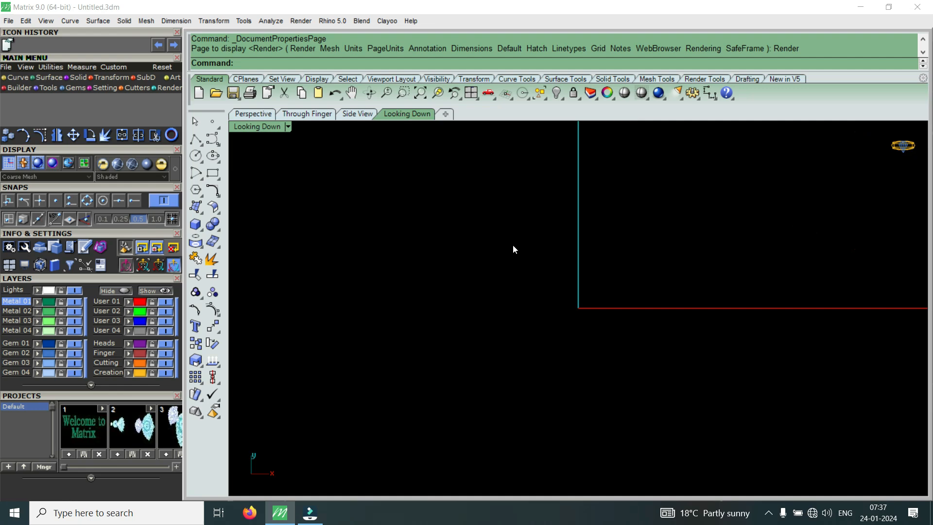
click(18, 78)
click(40, 101)
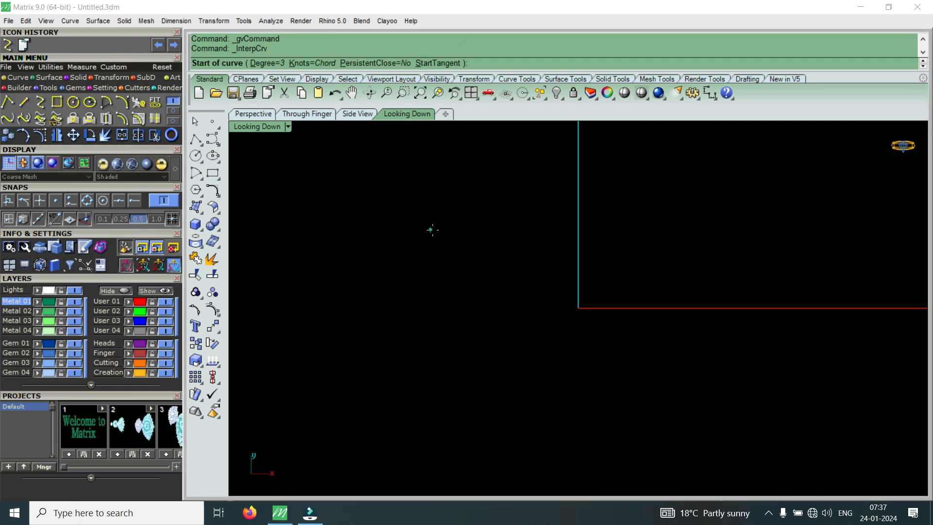
scroll(534, 245, up, 2)
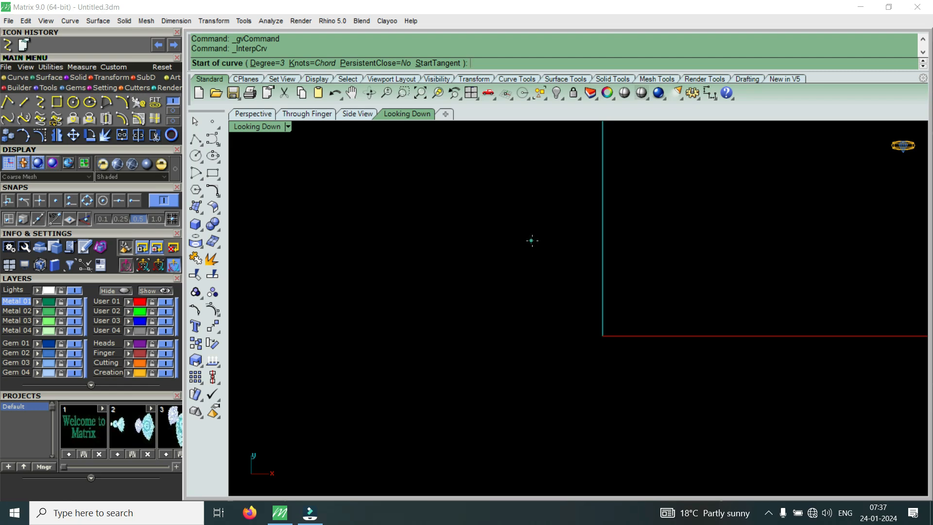
click(554, 234)
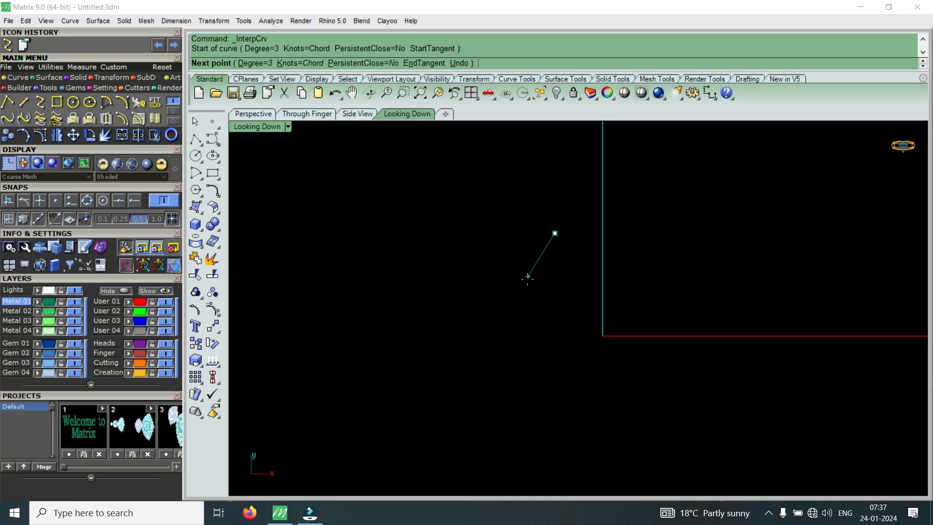
click(521, 278)
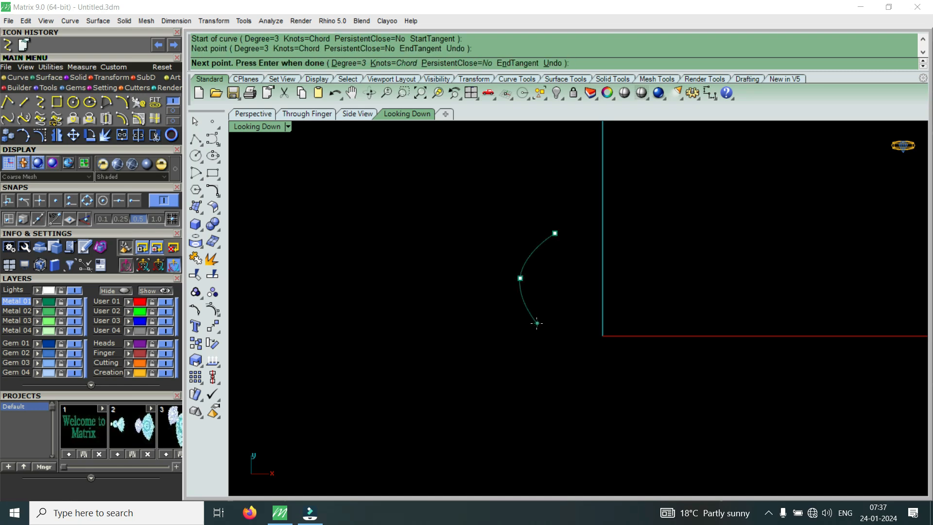
key(Escape)
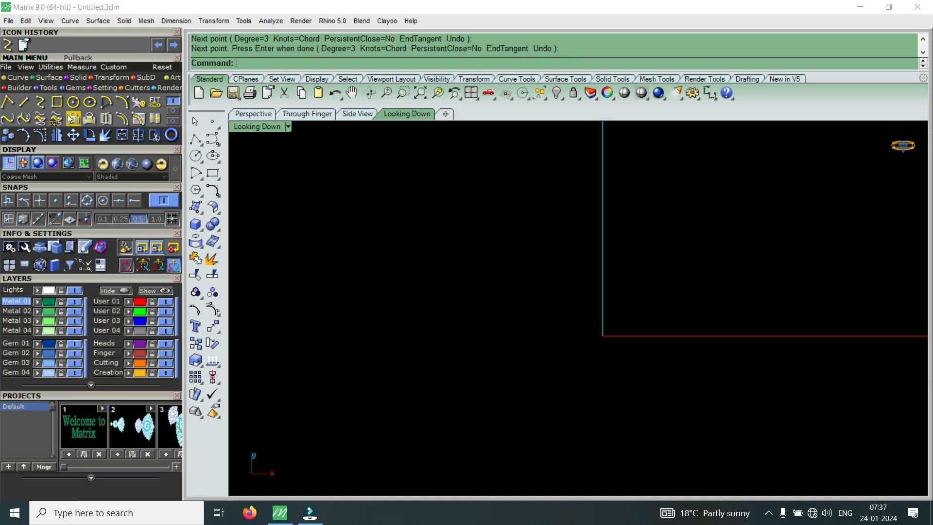
Draw a rectangle centered on the origin with a length of 10 mm and a width of 15 mm
click(56, 101)
click(353, 63)
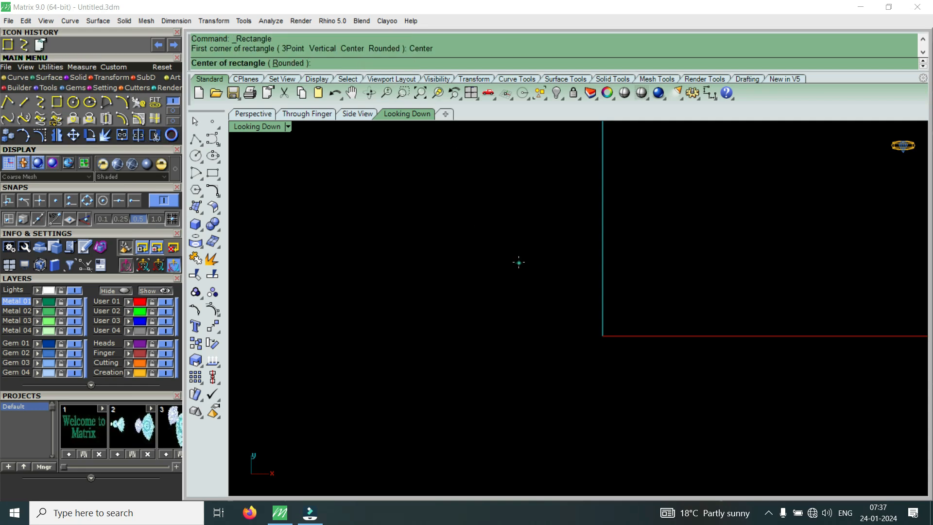
text(0)
key(Return)
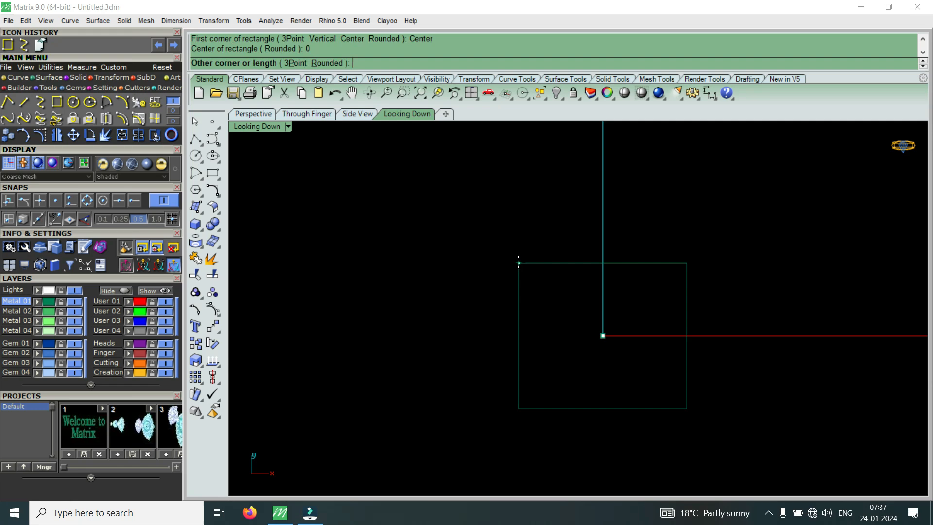
text(10)
key(Return)
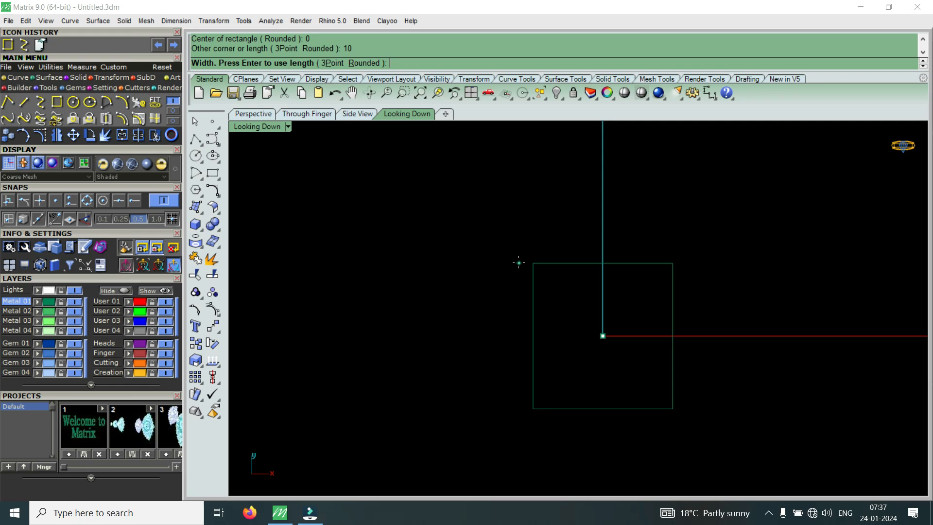
text(15)
key(Return)
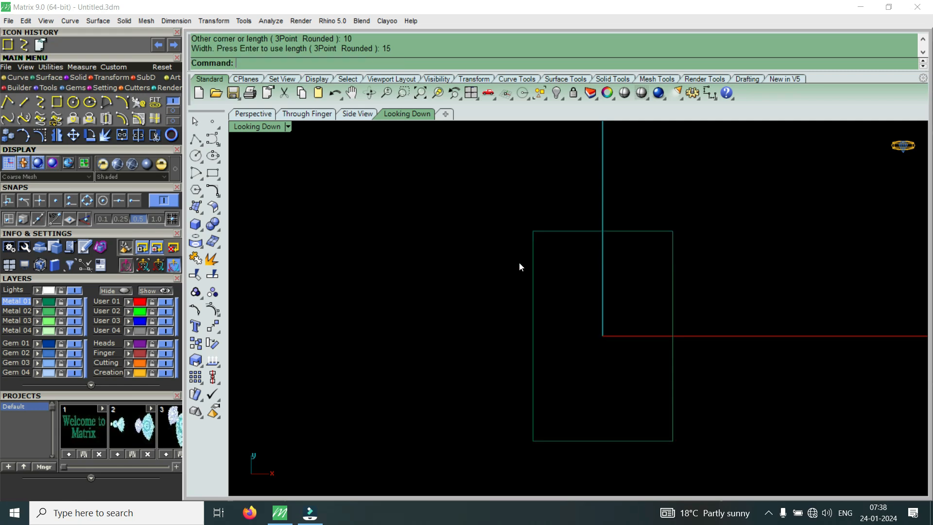
Rotate the rectangle 90 degrees about its center so its long side runs along the x axis
click(533, 298)
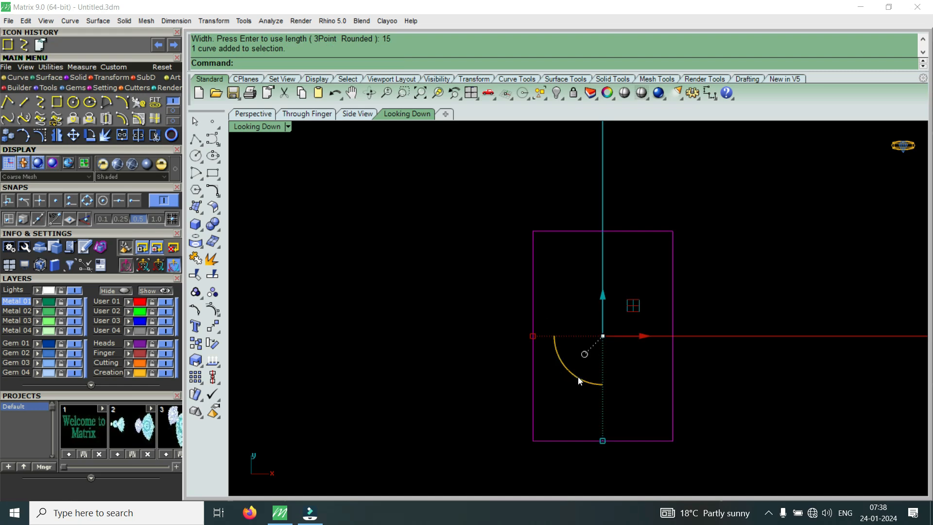
drag(580, 380, 648, 359)
click(645, 348)
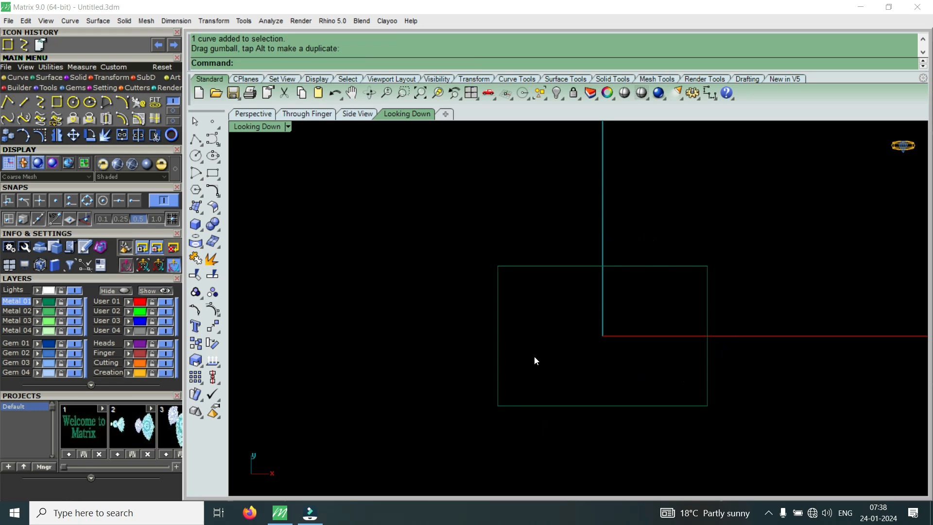
Scale the rectangle down slightly in width and in height about its center
click(497, 378)
drag(707, 336, 691, 345)
key(Escape)
click(630, 406)
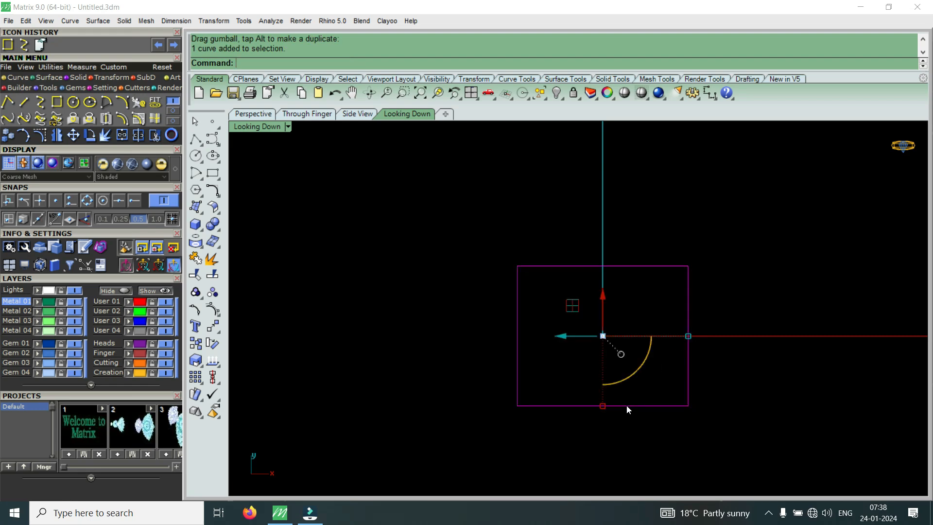
drag(604, 406, 607, 394)
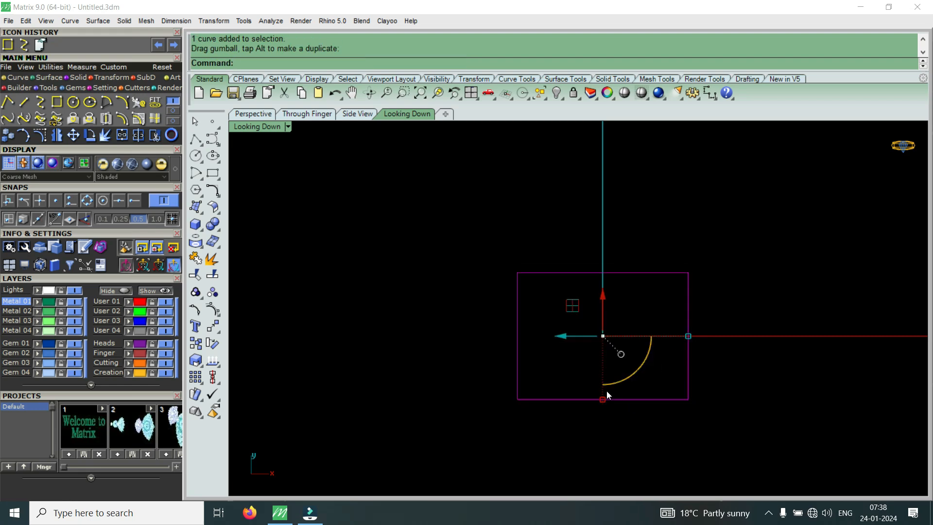
key(Escape)
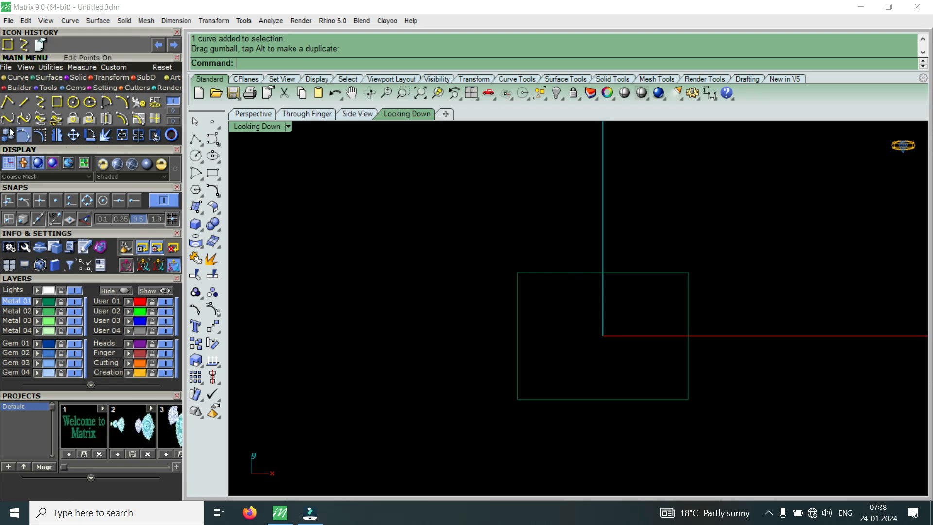
Draw an open hook-shaped interpolated curve inside the rectangle, from left of the y axis around the bottom and up to near the upper-right corner
click(41, 101)
scroll(583, 299, up, 3)
click(587, 303)
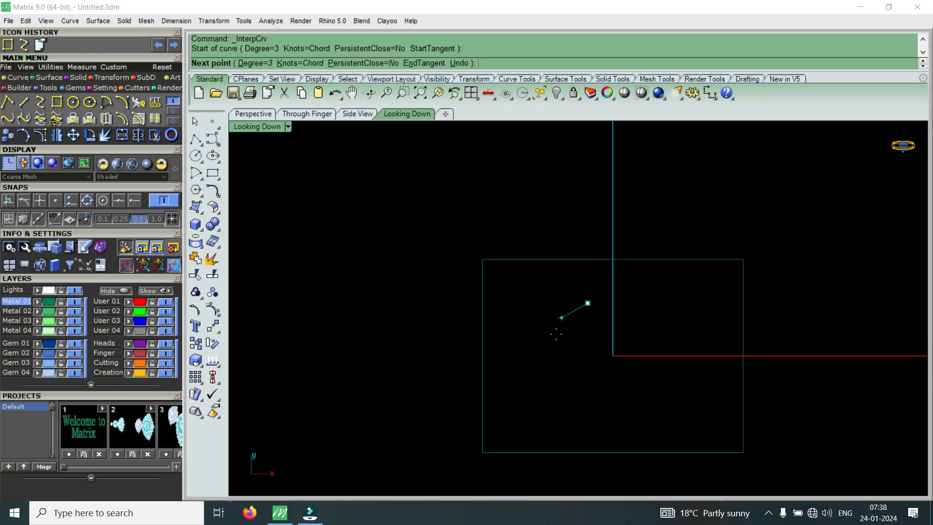
click(571, 308)
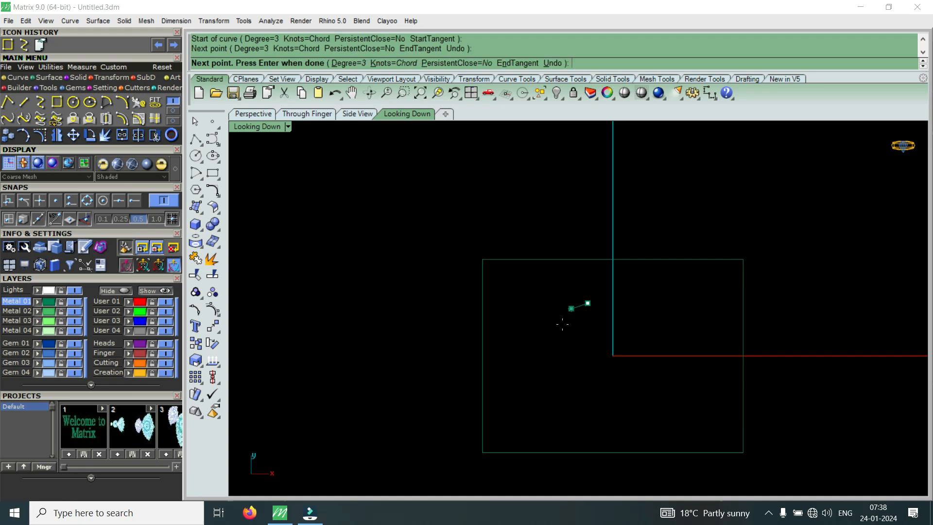
click(551, 352)
click(573, 381)
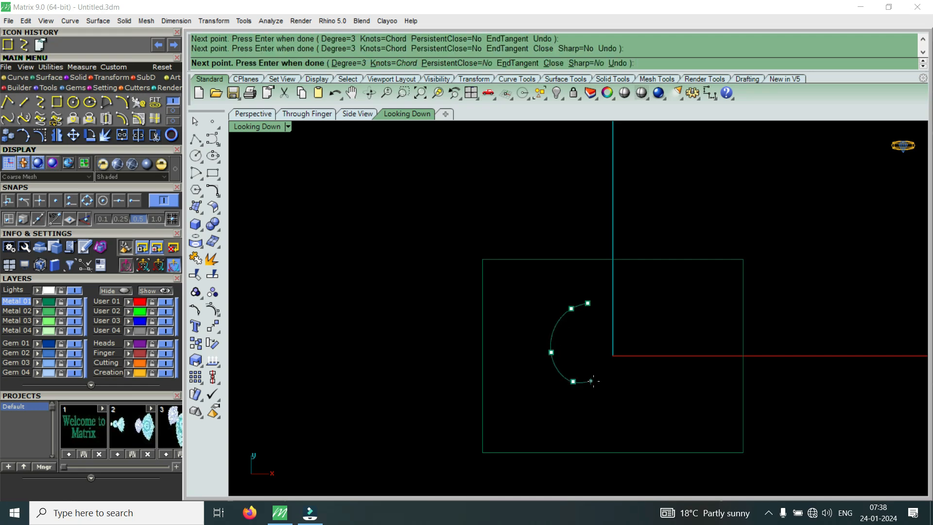
click(607, 380)
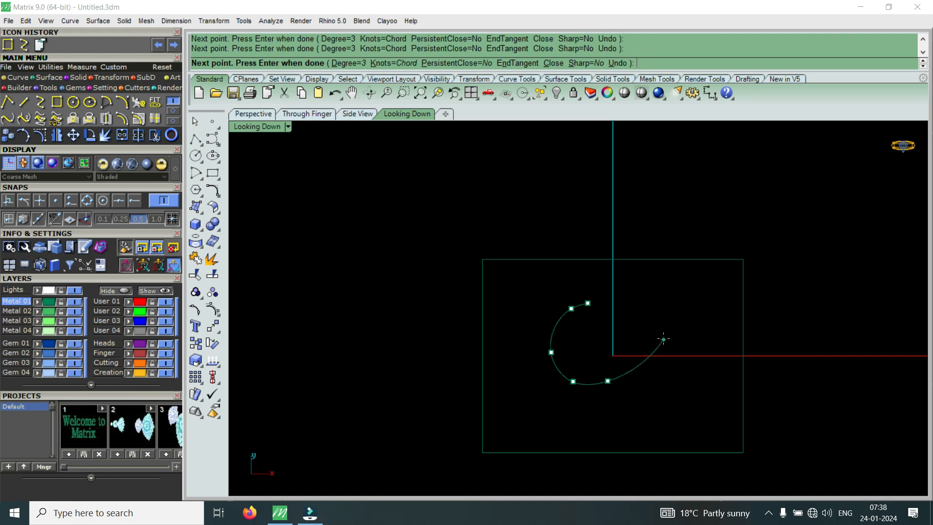
click(663, 333)
click(686, 291)
click(699, 264)
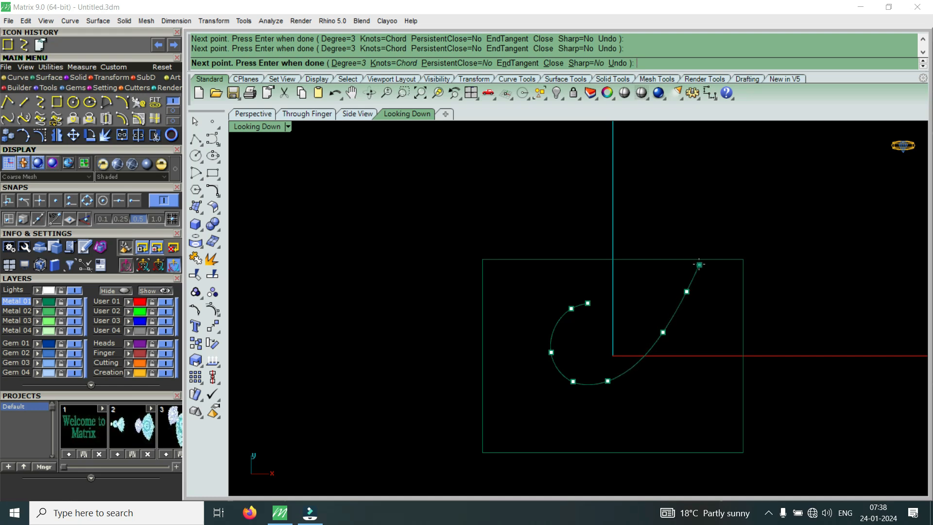
key(Return)
Show the hook curve's control points and move two points on its rising right arm slightly outward
click(597, 386)
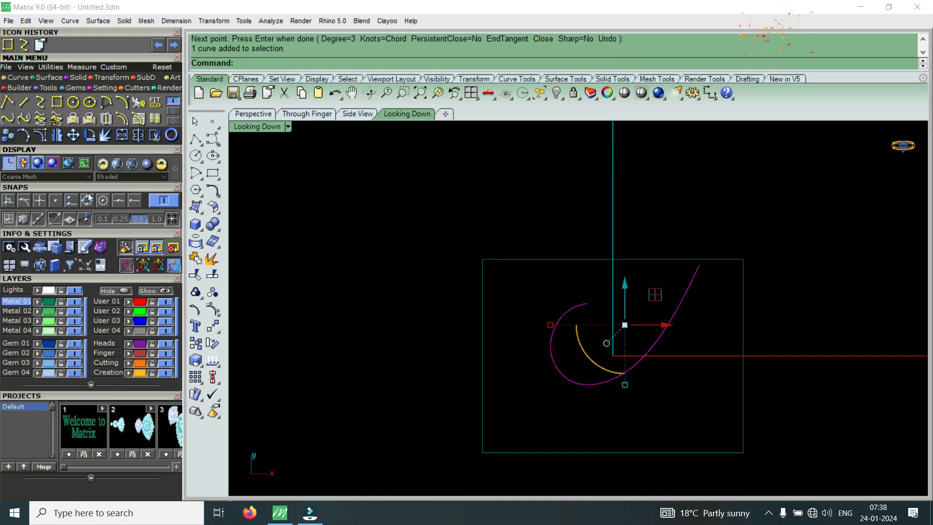
scroll(680, 291, up, 5)
click(692, 313)
click(76, 140)
click(741, 334)
click(749, 336)
scroll(749, 335, down, 2)
right_drag(646, 460, 694, 398)
drag(670, 312, 738, 415)
right_click(737, 416)
click(737, 417)
click(745, 422)
scroll(657, 351, down, 3)
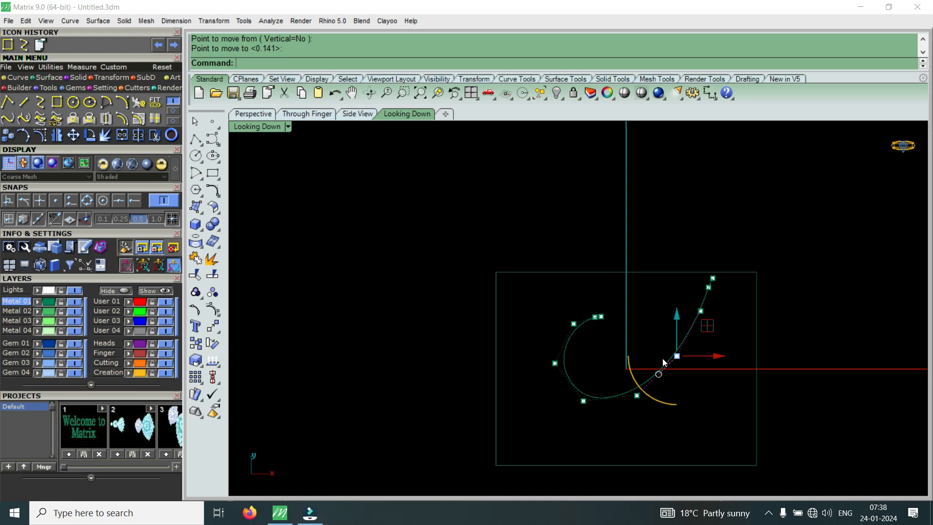
Round out the hook curve's right arm by nudging its control points further outward, ending with the one near the x axis
scroll(729, 294, up, 10)
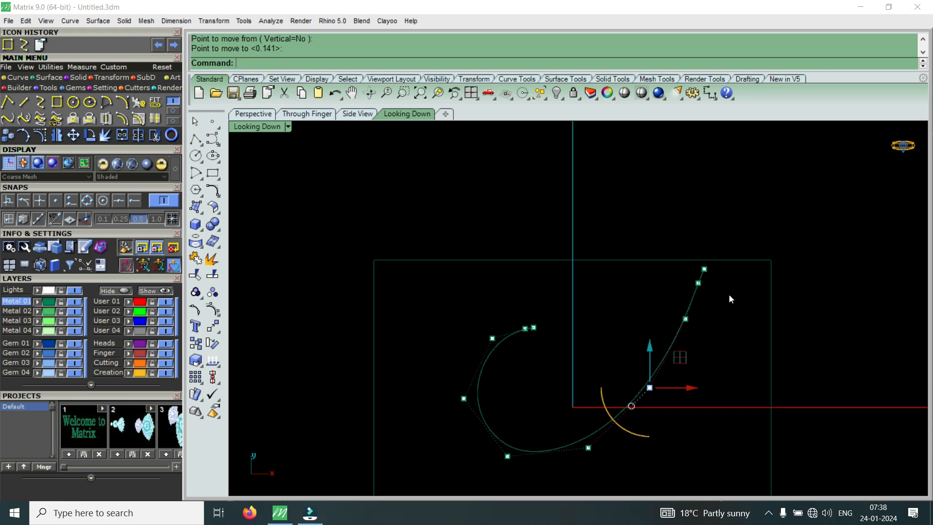
scroll(631, 341, down, 8)
scroll(647, 306, up, 8)
drag(583, 289, 648, 335)
right_click(662, 354)
click(663, 355)
click(671, 357)
scroll(630, 306, down, 8)
drag(546, 339, 655, 399)
right_click(663, 404)
click(663, 405)
click(665, 406)
scroll(649, 381, down, 3)
scroll(609, 375, up, 3)
drag(540, 327, 603, 384)
right_click(603, 384)
click(603, 384)
click(610, 395)
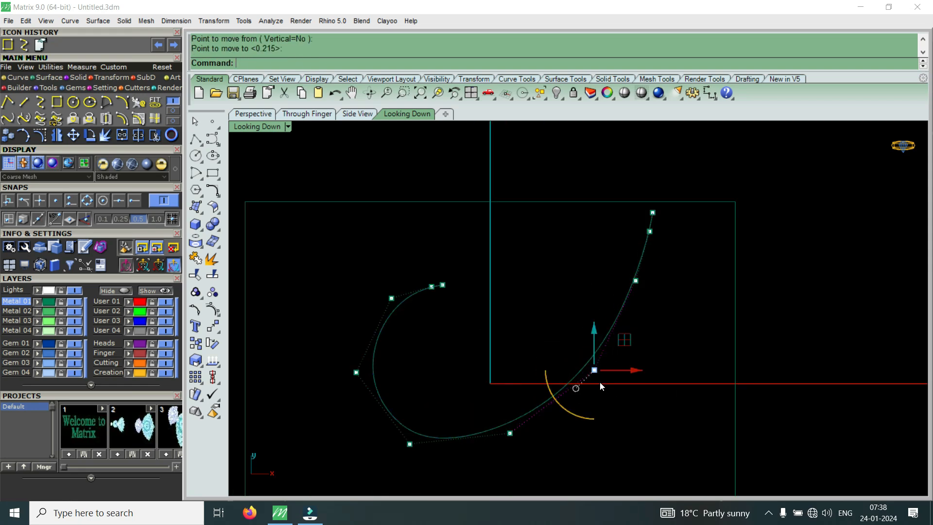
Move the curve's lower-right control point down and the neighbouring point near the x axis outward to fill out the bend
scroll(577, 338, down, 4)
scroll(551, 417, up, 4)
drag(494, 352, 556, 429)
right_click(556, 430)
click(556, 431)
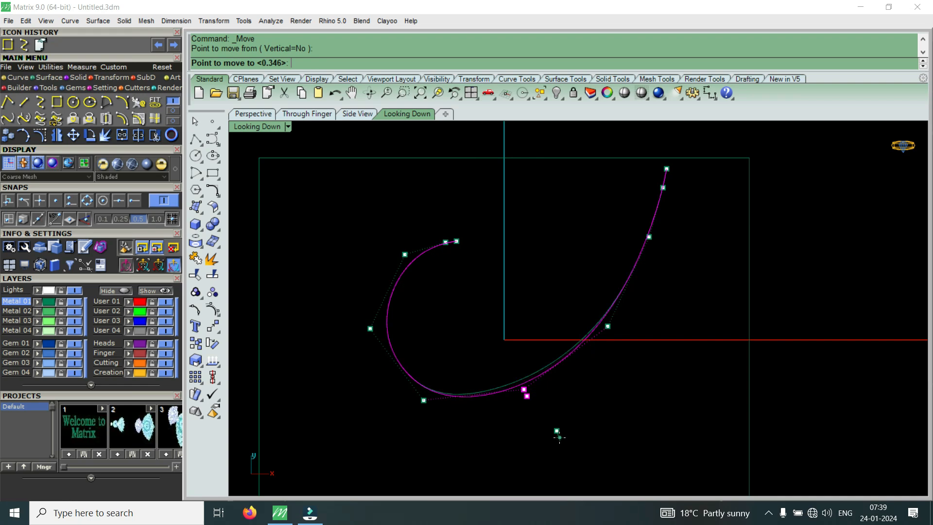
click(625, 372)
right_click(624, 374)
click(625, 379)
scroll(625, 382, down, 1)
scroll(646, 289, up, 2)
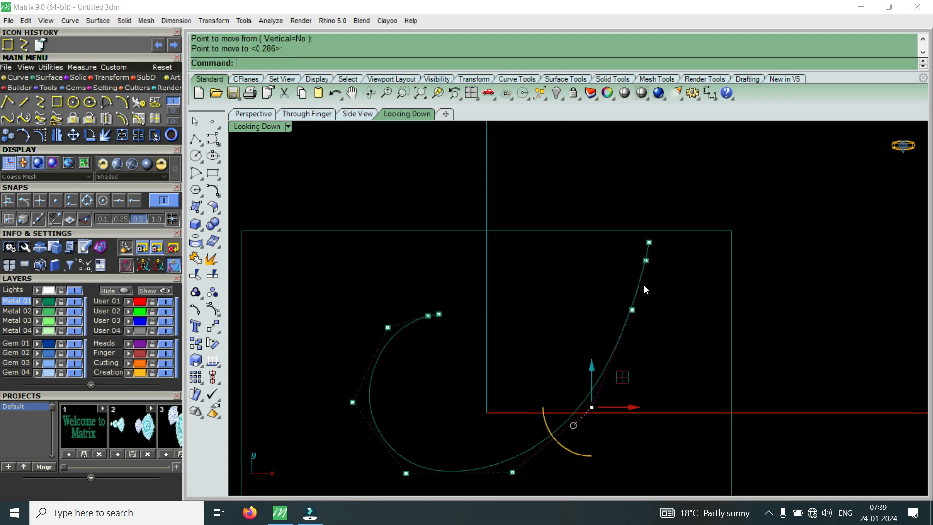
Nudge the third control point from the right arm's upper end outward and lower the control point near the x axis
key(Escape)
click(632, 309)
right_click(654, 341)
click(654, 341)
click(657, 346)
drag(530, 361, 612, 415)
right_click(612, 415)
click(612, 416)
click(612, 420)
scroll(573, 355, down, 6)
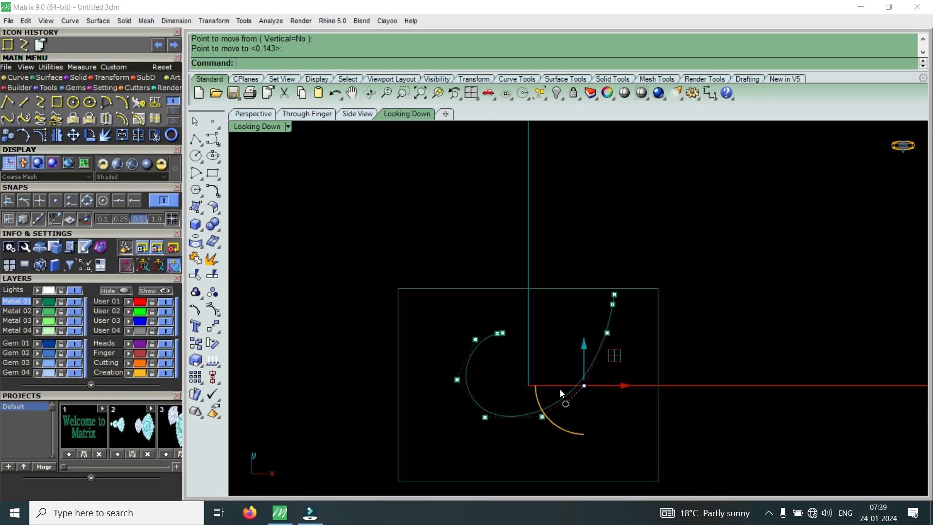
Lower the curve's bottom-right control point and shift the control point at its inner left end to the right
scroll(555, 424, up, 6)
drag(499, 437, 590, 384)
right_click(557, 413)
click(557, 413)
click(560, 421)
scroll(526, 348, down, 3)
scroll(492, 309, up, 5)
scroll(492, 309, up, 3)
drag(512, 270, 541, 325)
right_click(541, 325)
click(541, 325)
click(552, 328)
scroll(472, 290, down, 4)
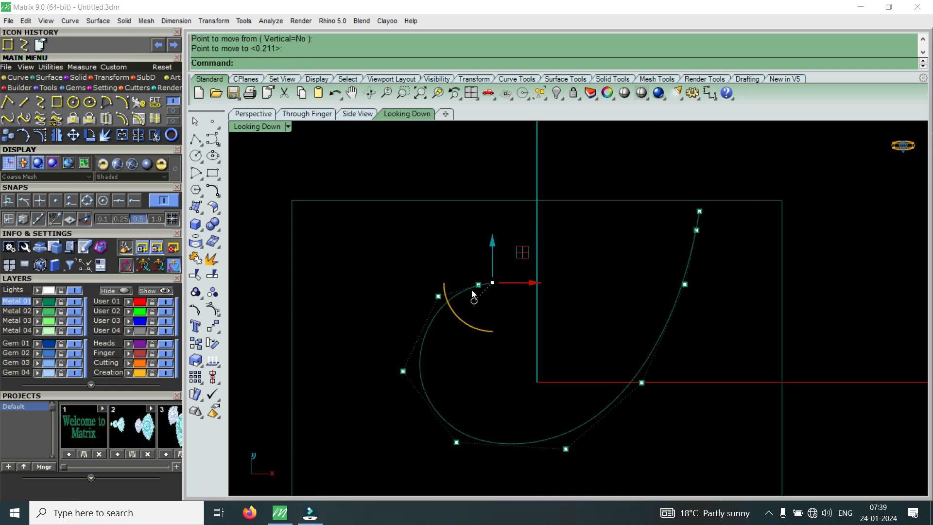
scroll(589, 294, down, 3)
key(Escape)
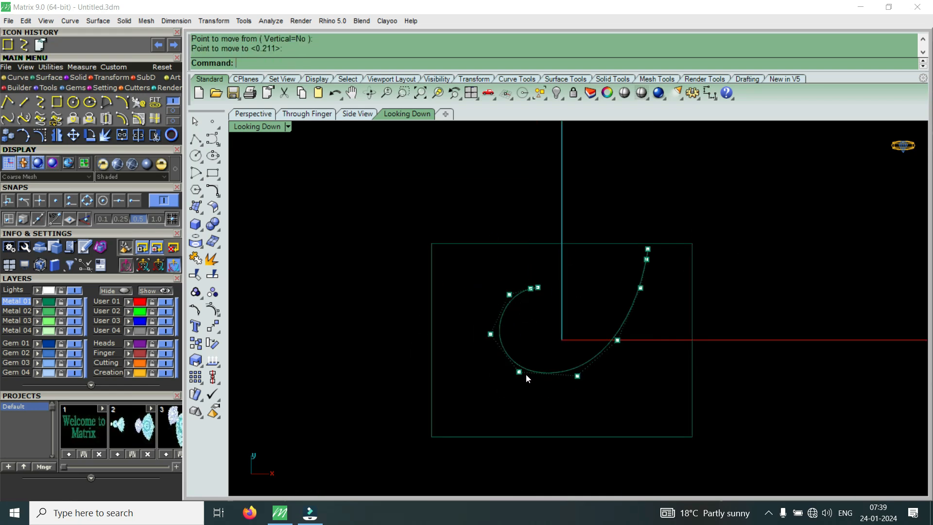
Offset the hook curve outward by a distance of 2
click(529, 372)
click(138, 134)
text(2)
key(Return)
click(446, 372)
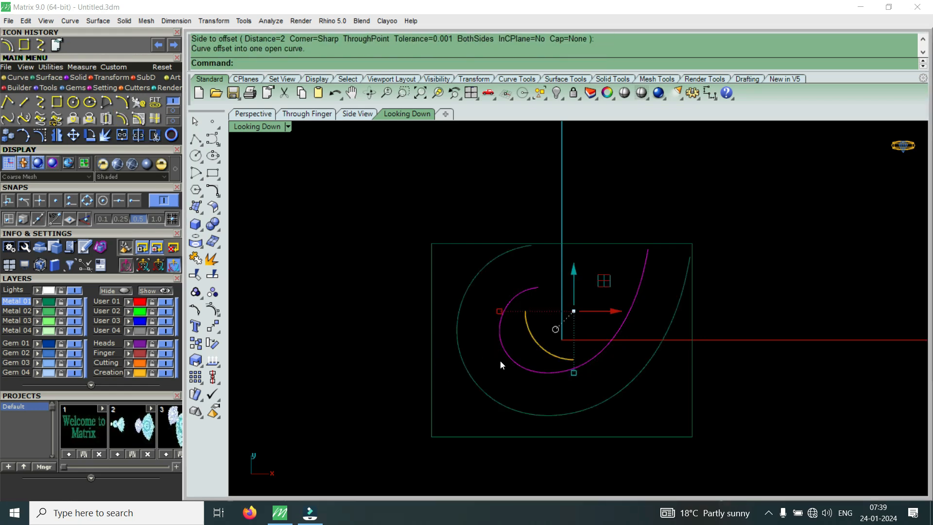
Rebuild the outer offset curve with 11 control points and degree 3, deleting the input curve
scroll(522, 268, up, 1)
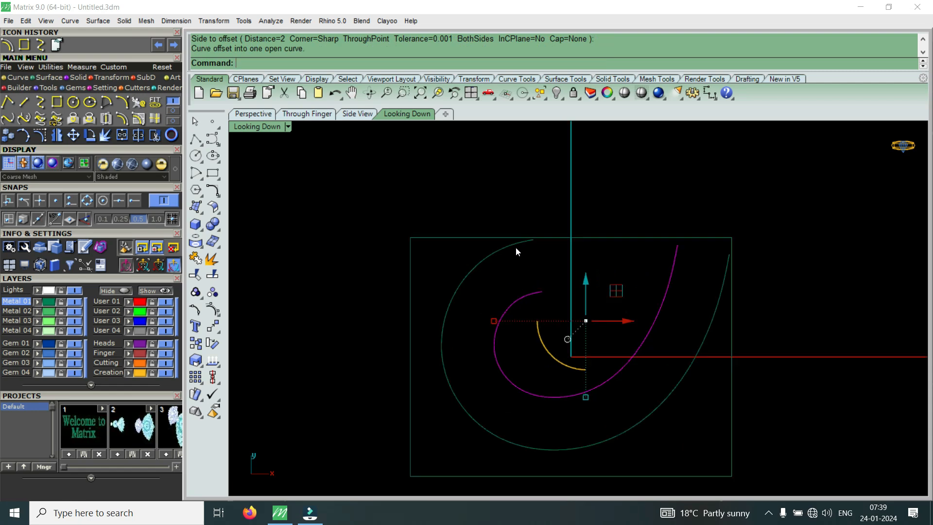
click(483, 256)
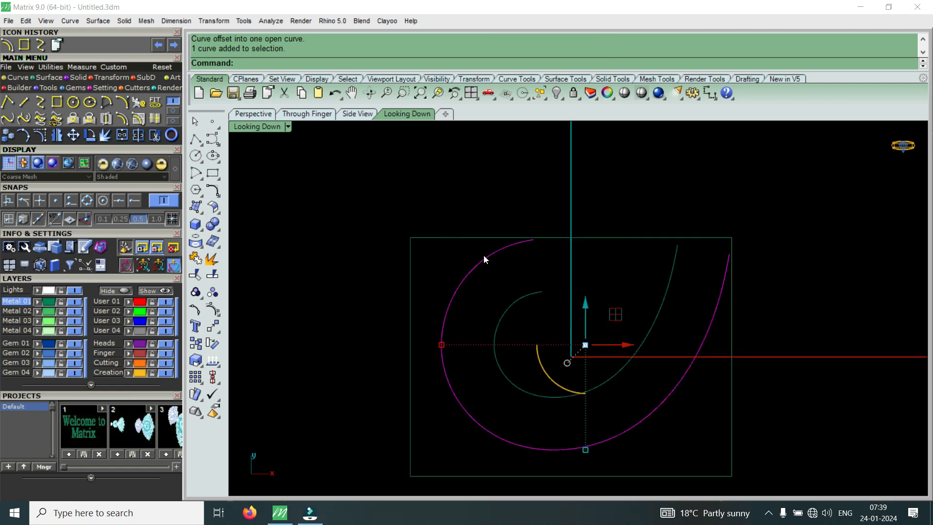
text(rebuild)
key(Return)
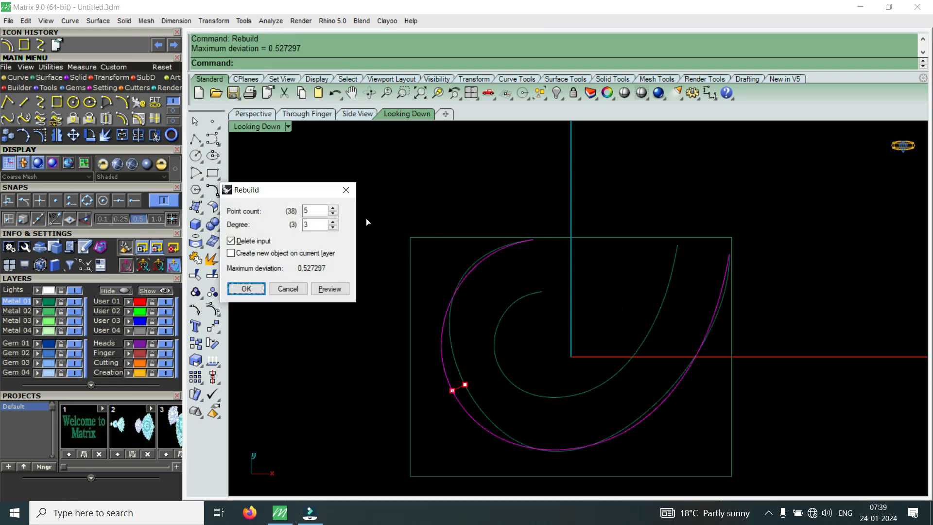
double_click(317, 210)
text(10)
scroll(317, 209, up, 1)
click(247, 289)
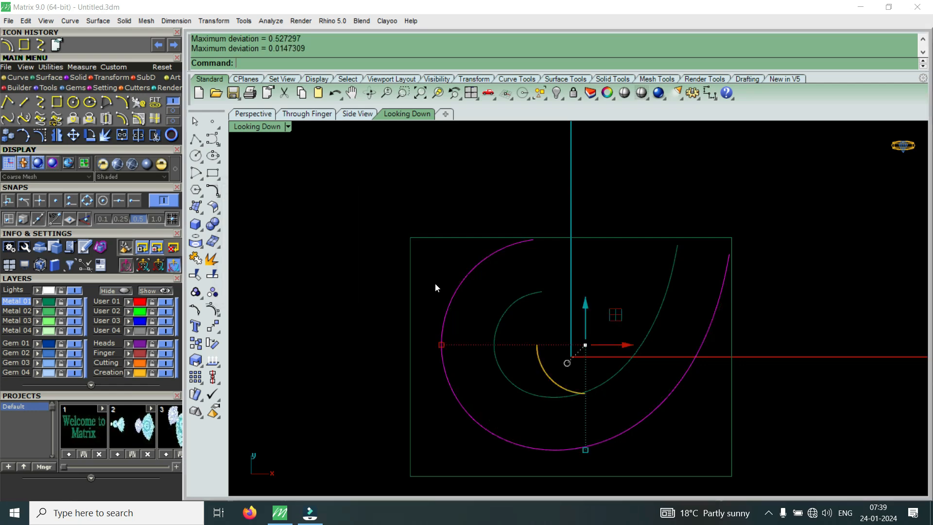
Show the outer curve's control points and move its upper-left end point onto the inner curve's left end
click(43, 138)
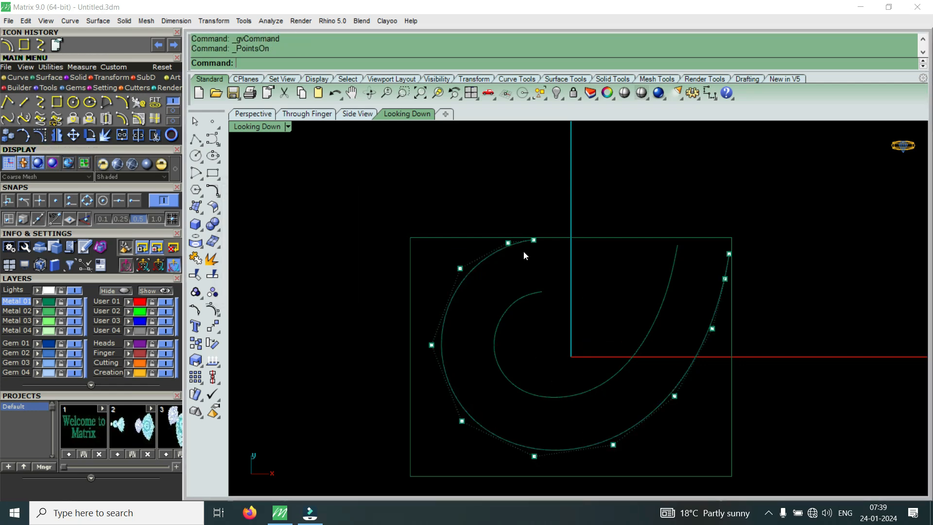
scroll(524, 250, up, 5)
click(536, 232)
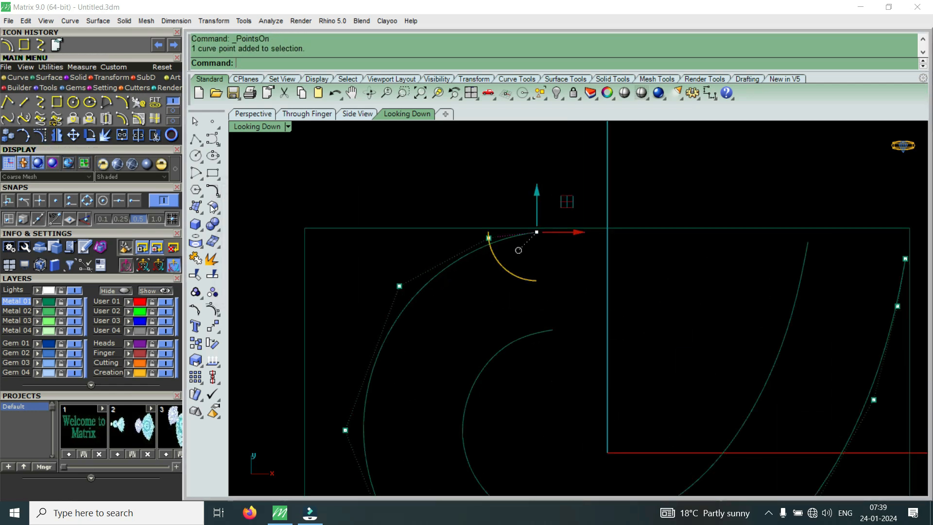
click(74, 135)
click(135, 204)
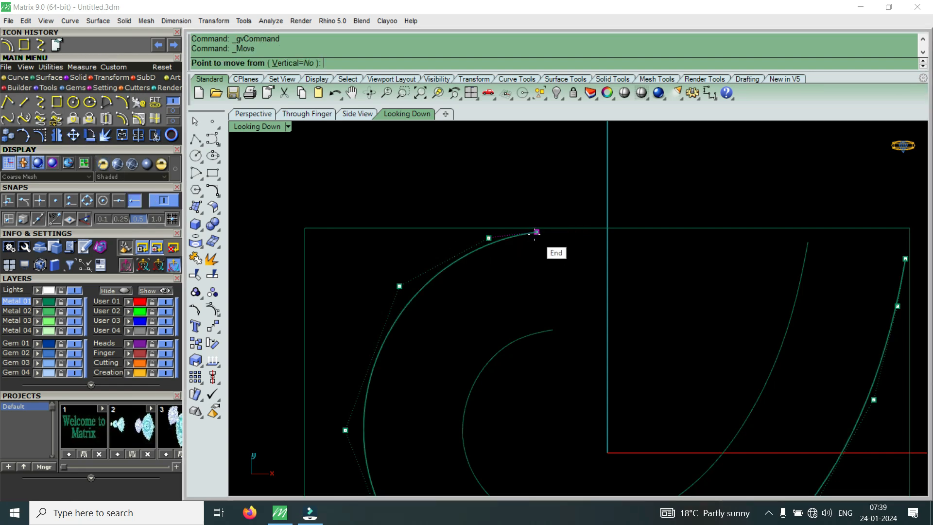
click(537, 232)
click(552, 331)
Move the outer curve's control point next to the left tip down and to the right
drag(466, 298, 520, 235)
click(72, 136)
click(566, 286)
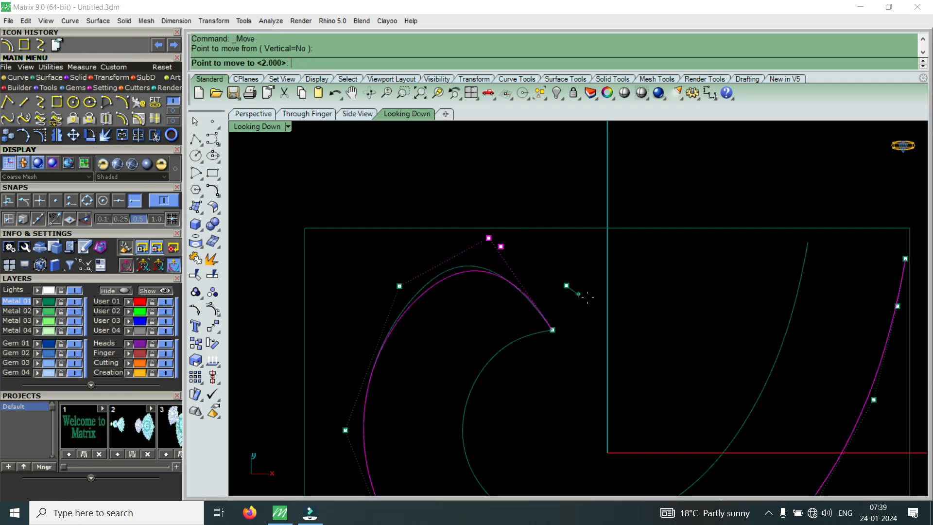
click(592, 326)
scroll(592, 326, down, 3)
Move the outer curve's upper-right end point onto the inner curve's upper-right end to close the tip
scroll(534, 253, up, 5)
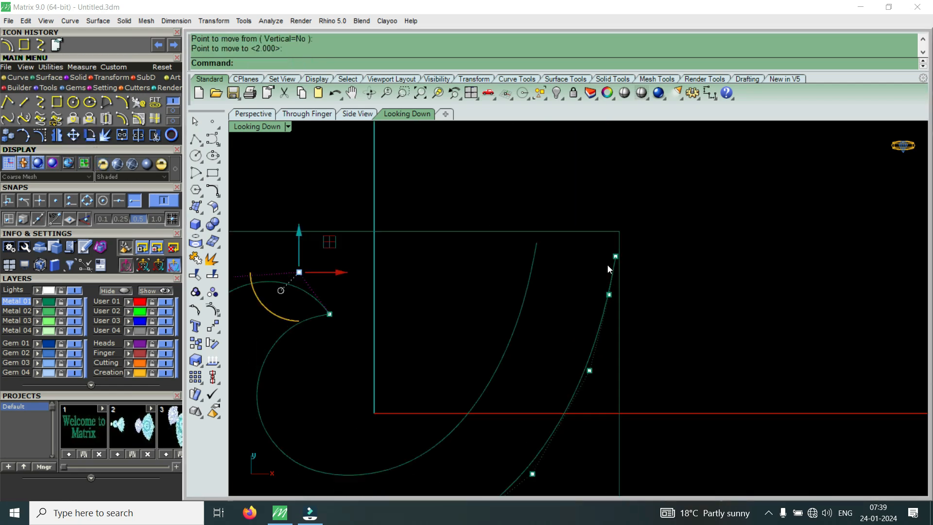
drag(588, 232, 646, 272)
right_click(645, 273)
click(622, 255)
click(513, 236)
scroll(538, 319, down, 2)
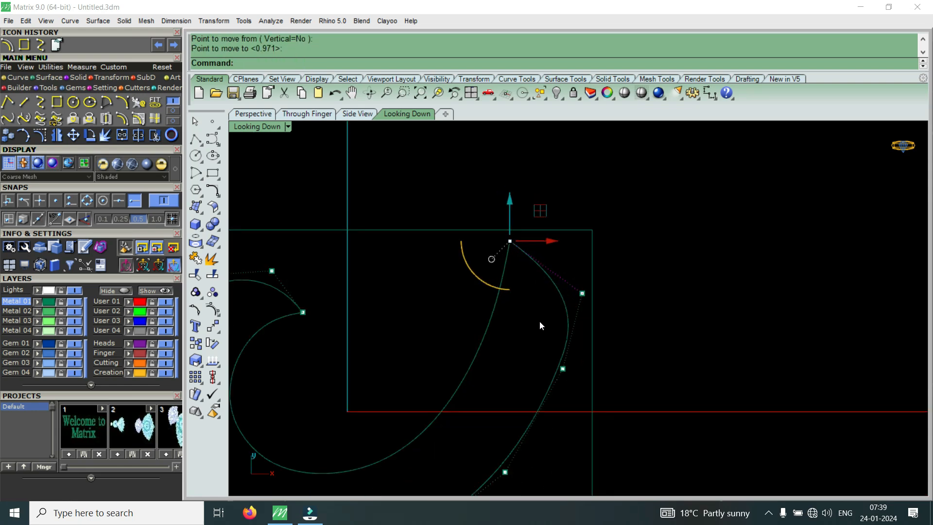
Move the outer curve's control point next to the right tip up and inward
click(582, 293)
click(74, 140)
click(656, 285)
click(622, 264)
scroll(605, 276, up, 2)
key(Escape)
Shift the outer curve's third control point below the right tip inward and nudge the second one slightly inward
drag(585, 348, 603, 334)
right_click(665, 320)
click(665, 319)
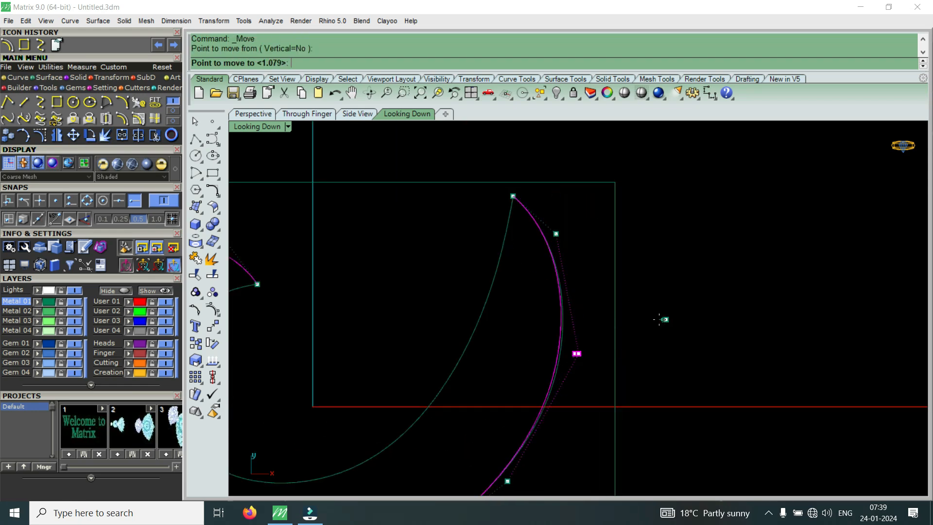
click(648, 320)
drag(518, 298, 575, 223)
right_click(575, 223)
click(575, 223)
click(567, 226)
scroll(620, 279, down, 3)
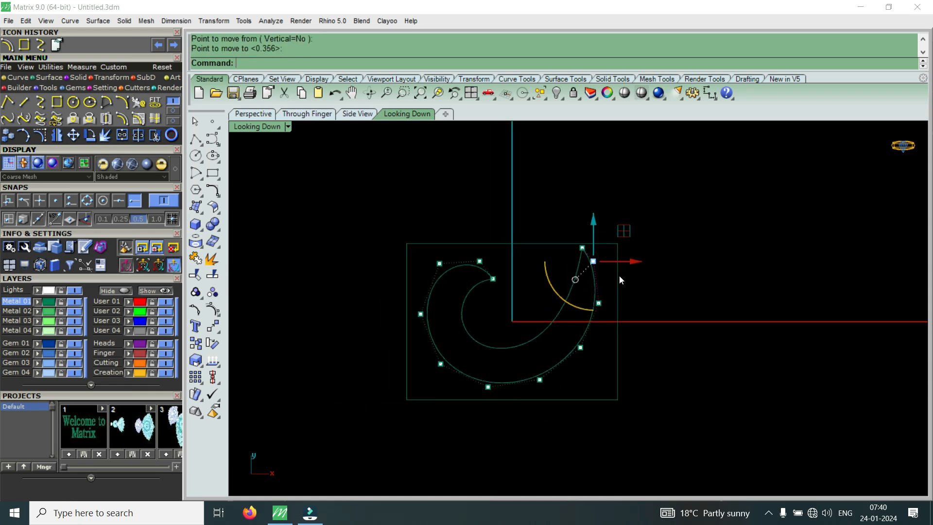
Nudge the outer curve's third control point from the left tip to the right and slightly down
scroll(617, 296, up, 3)
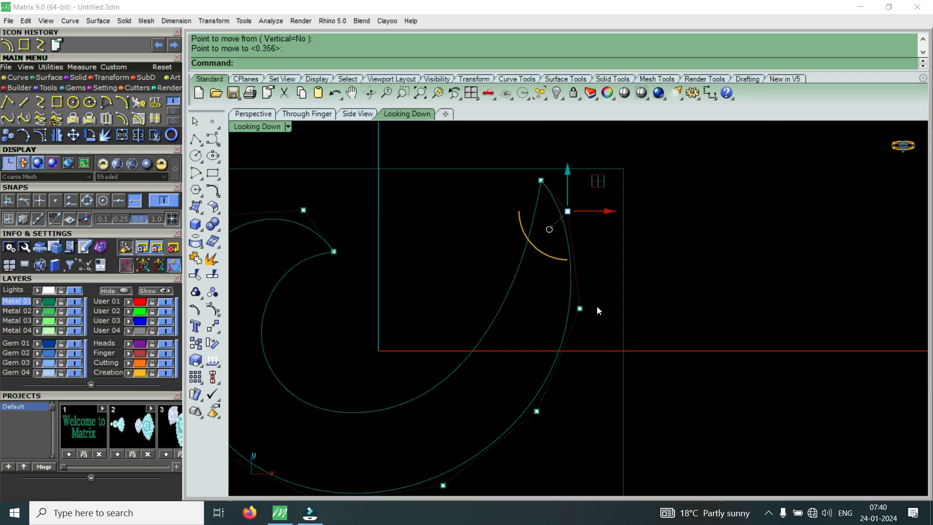
scroll(554, 301, down, 2)
scroll(424, 271, up, 4)
click(367, 268)
right_click(410, 301)
click(409, 301)
click(421, 307)
scroll(422, 307, down, 2)
Lower the outer curve's control point beside the left tip, shifting it slightly to the right
scroll(438, 282, up, 2)
drag(460, 260, 537, 296)
right_click(538, 296)
click(537, 296)
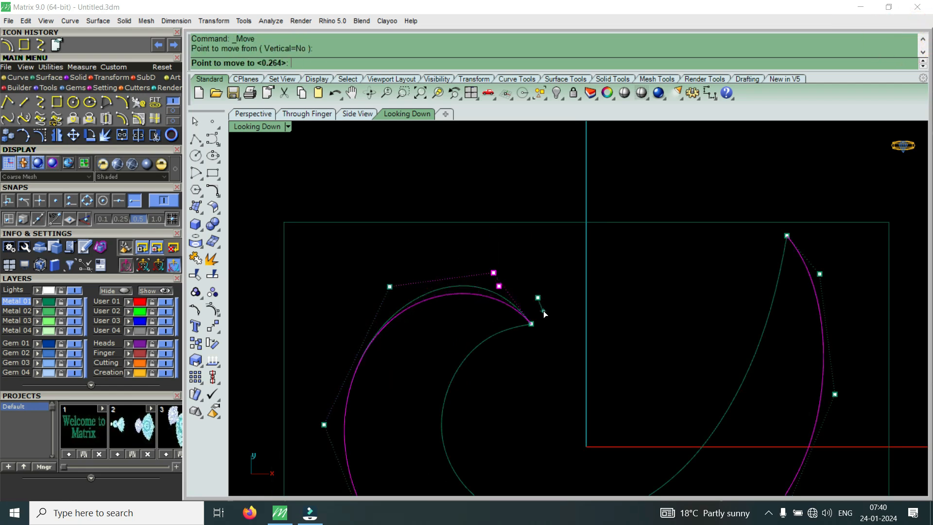
click(543, 310)
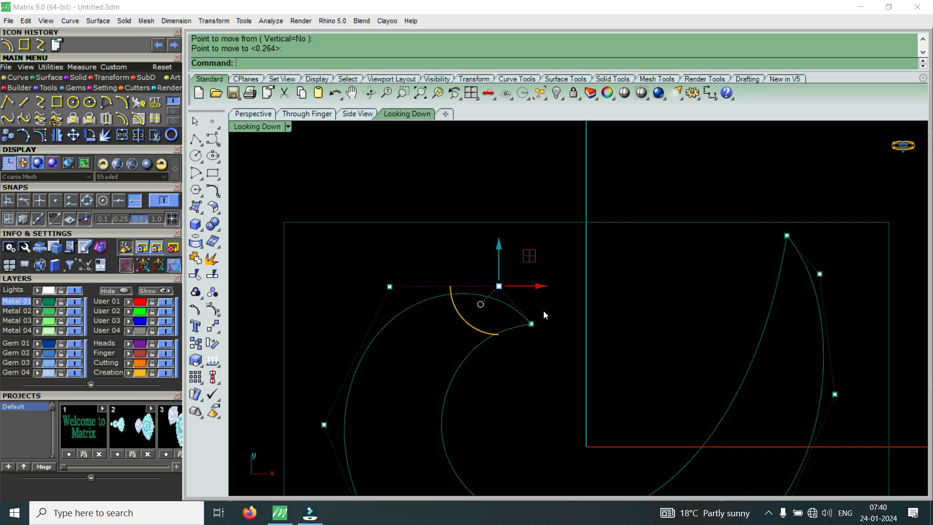
Adjust the outer curve's third control point below the right tip, bringing it slightly inward
scroll(629, 276, down, 3)
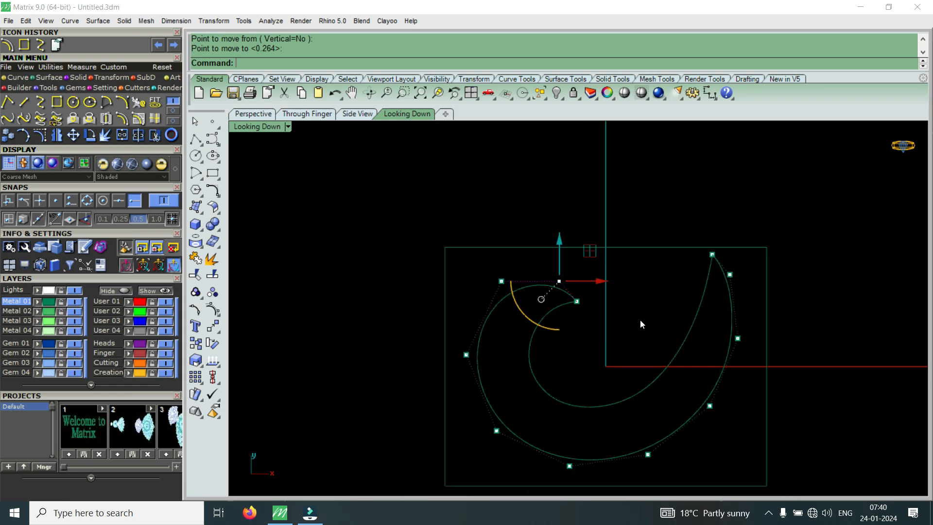
scroll(731, 345, up, 2)
click(739, 337)
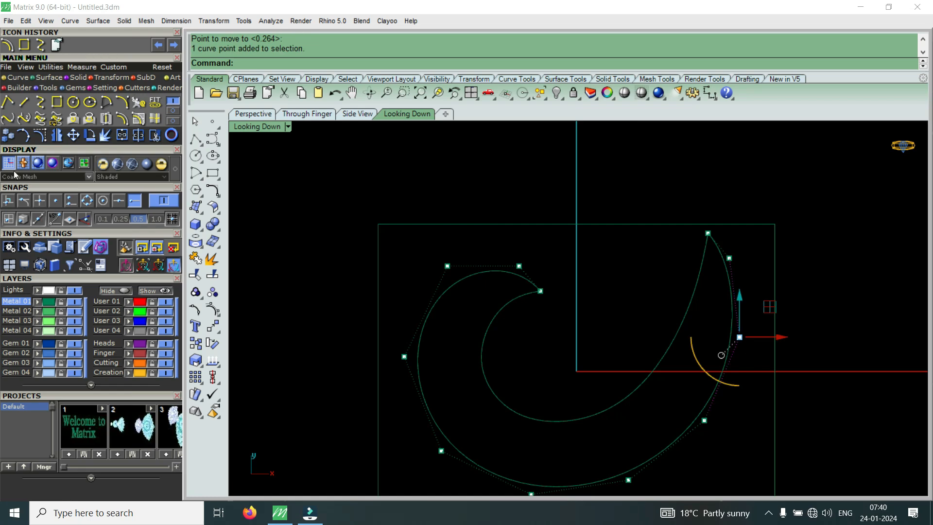
click(73, 135)
scroll(697, 325, up, 2)
click(697, 326)
click(700, 325)
scroll(638, 261, down, 3)
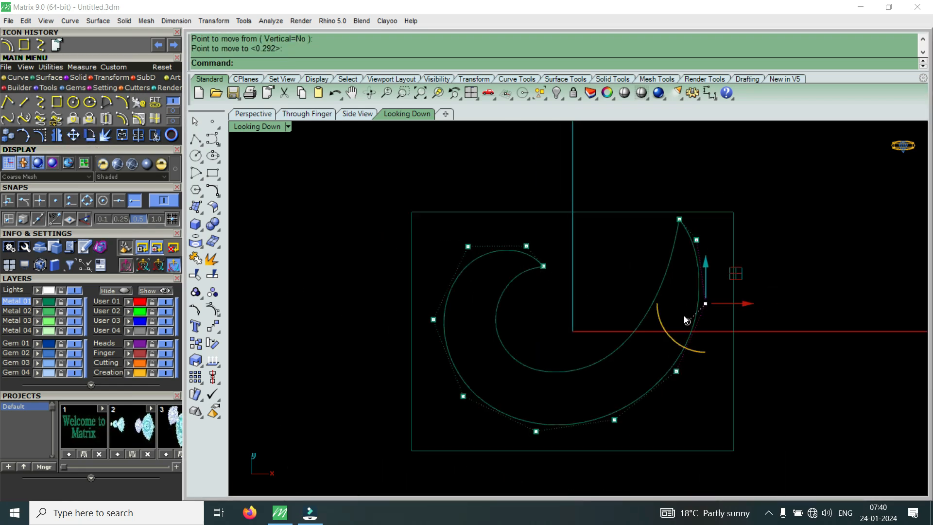
scroll(708, 294, up, 6)
right_click(718, 293)
click(717, 292)
click(709, 287)
Nudge the outer curve's control point next to the right tip slightly to the left
drag(666, 241, 722, 187)
right_click(722, 186)
click(721, 186)
click(717, 187)
scroll(660, 249, down, 3)
Fine-tune the third control point below the right tip with a small shift left and a small correction right
scroll(643, 304, up, 3)
drag(642, 304, 713, 232)
right_click(712, 232)
click(711, 229)
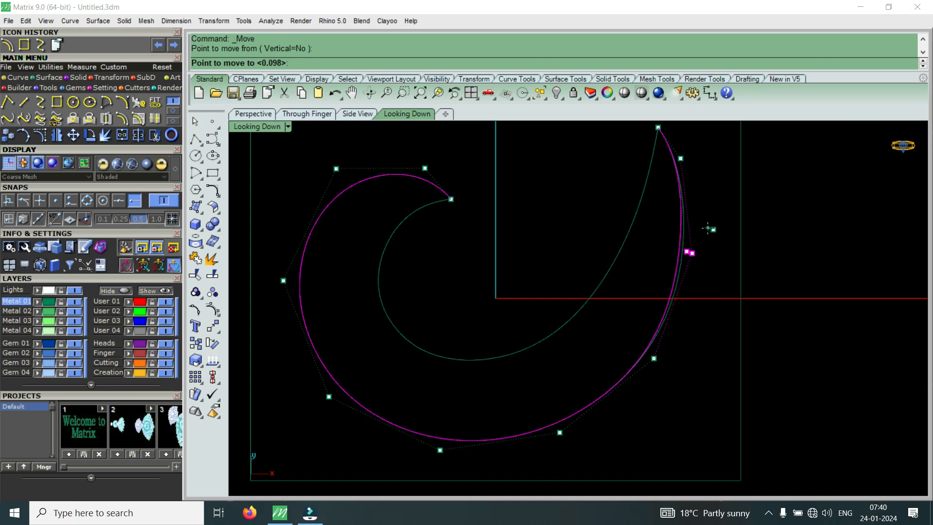
click(710, 229)
right_click(705, 234)
click(704, 234)
click(709, 233)
scroll(635, 260, down, 4)
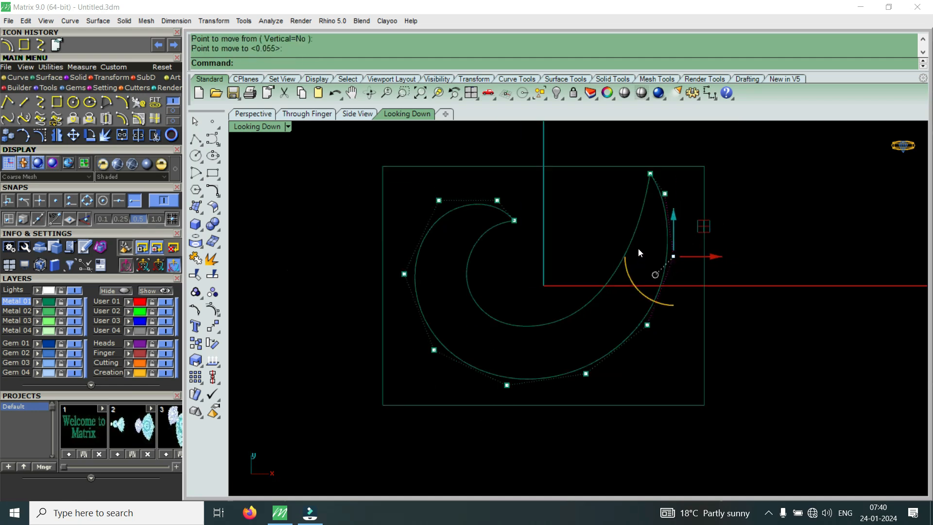
Show the control points of both the inner and the outer curve
key(Escape)
click(644, 200)
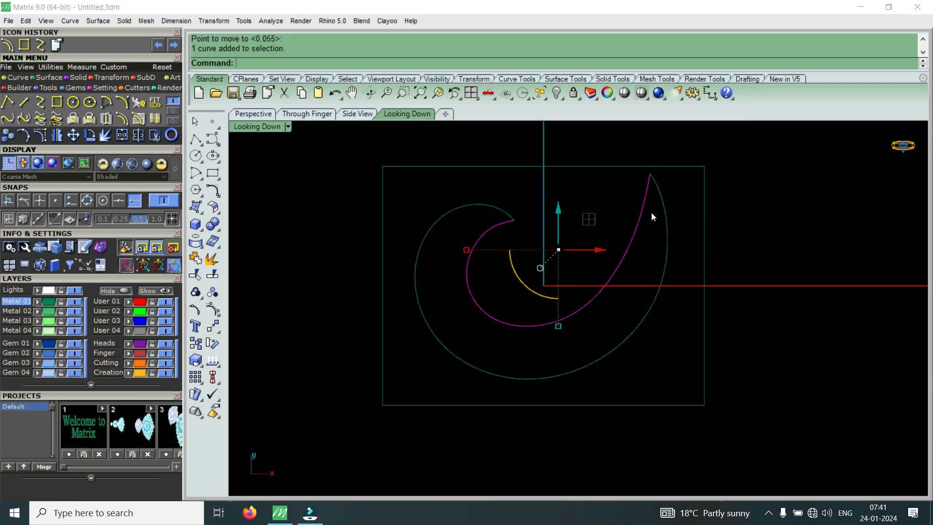
click(41, 135)
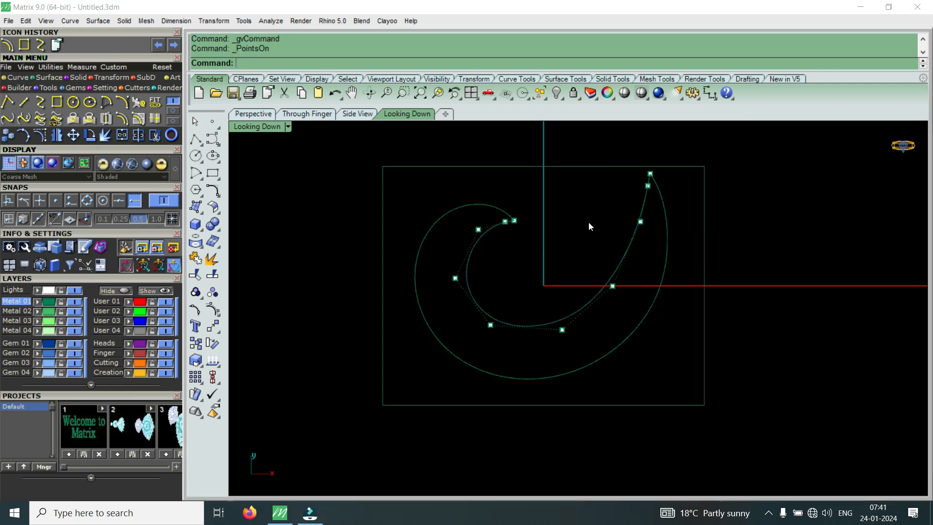
scroll(660, 191, up, 3)
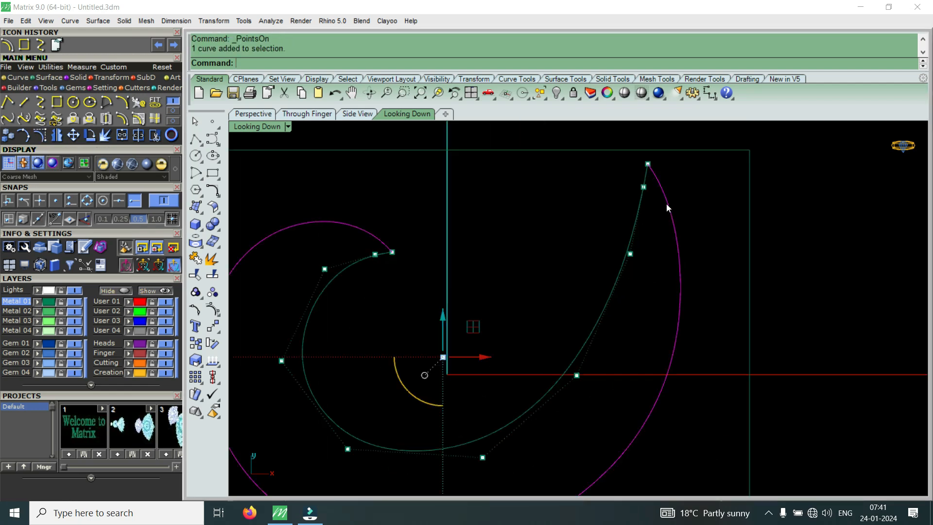
key(F10)
Select the coincident end points of both curves at the right tip and move them right and slightly up
scroll(656, 194, up, 4)
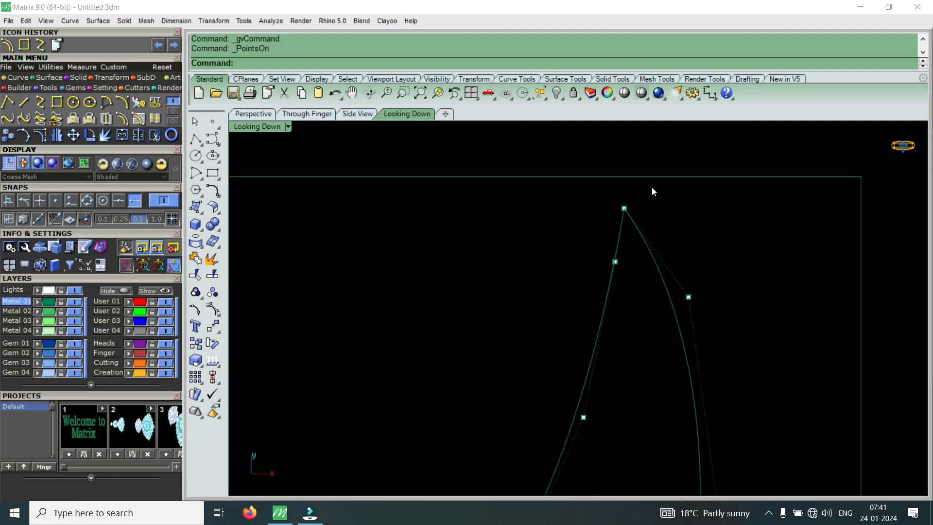
drag(645, 216, 646, 222)
scroll(650, 249, down, 5)
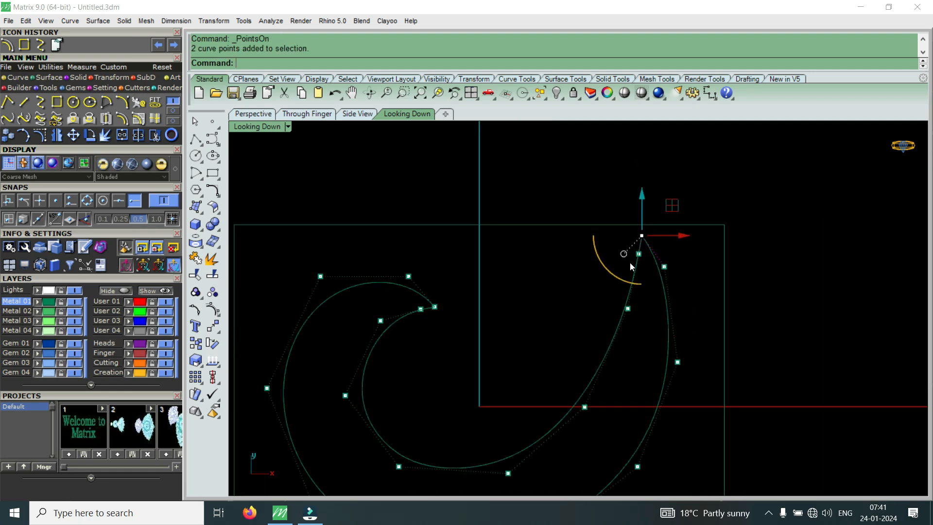
click(73, 135)
scroll(655, 239, up, 2)
click(658, 232)
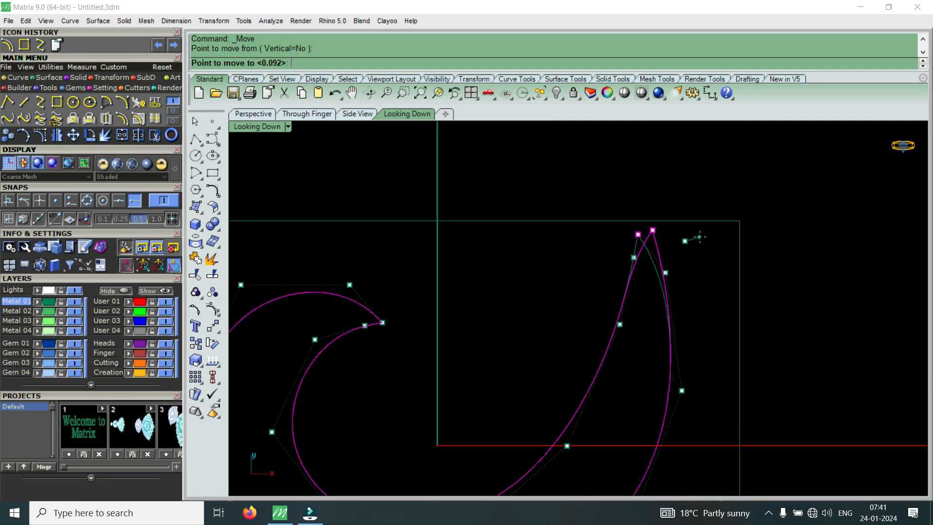
click(703, 235)
Move the right tip's end points together with the adjacent control points of both curves to the right
scroll(648, 261, up, 6)
drag(576, 305, 721, 194)
right_click(724, 257)
click(721, 264)
click(748, 266)
scroll(678, 254, down, 4)
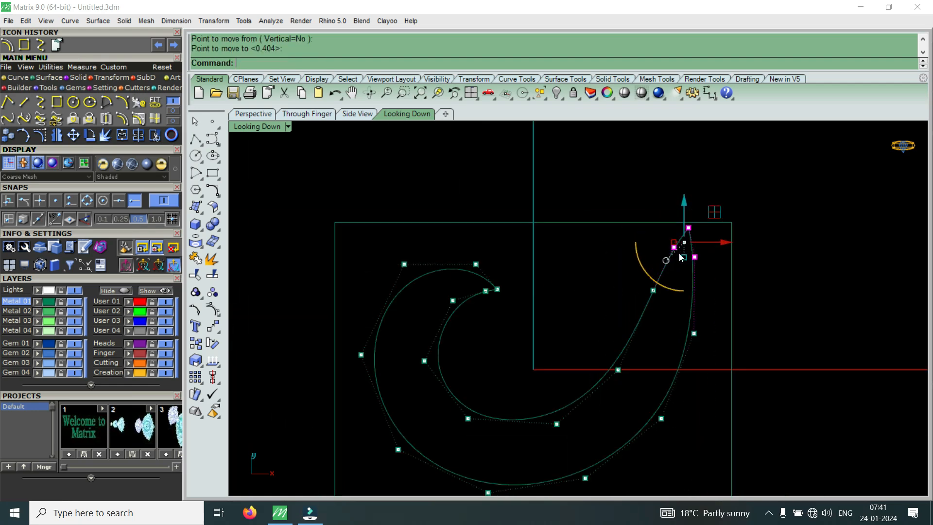
Move the inner curve's control point next to the right tip slightly down and to the right
scroll(668, 256, up, 10)
drag(625, 223, 711, 266)
right_click(711, 267)
click(711, 267)
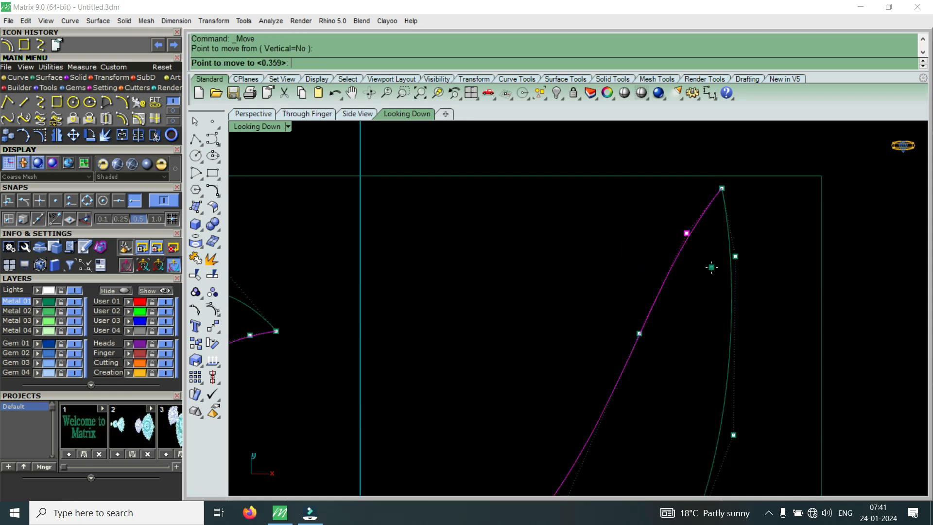
click(718, 277)
Lower the inner curve's third control point from the right tip slightly
scroll(632, 283, down, 3)
drag(609, 275, 687, 342)
scroll(689, 340, up, 2)
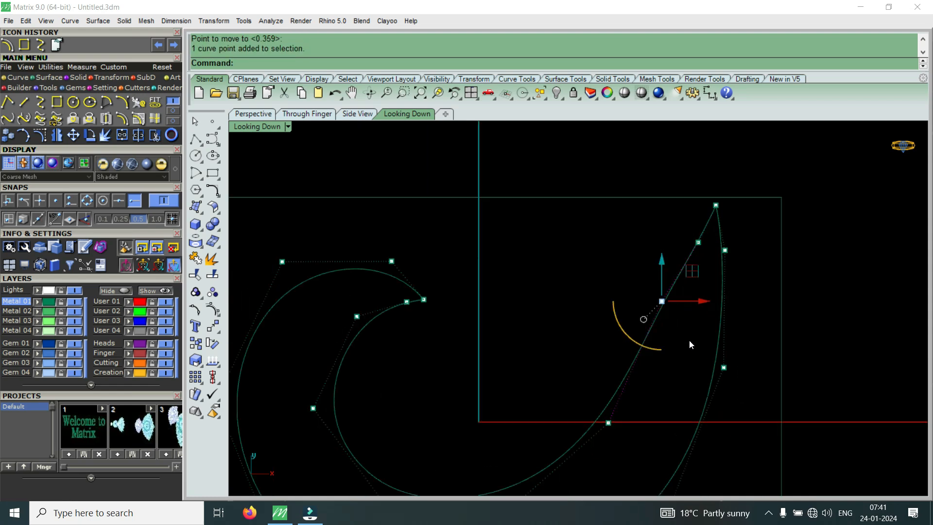
right_click(686, 331)
click(686, 331)
click(691, 349)
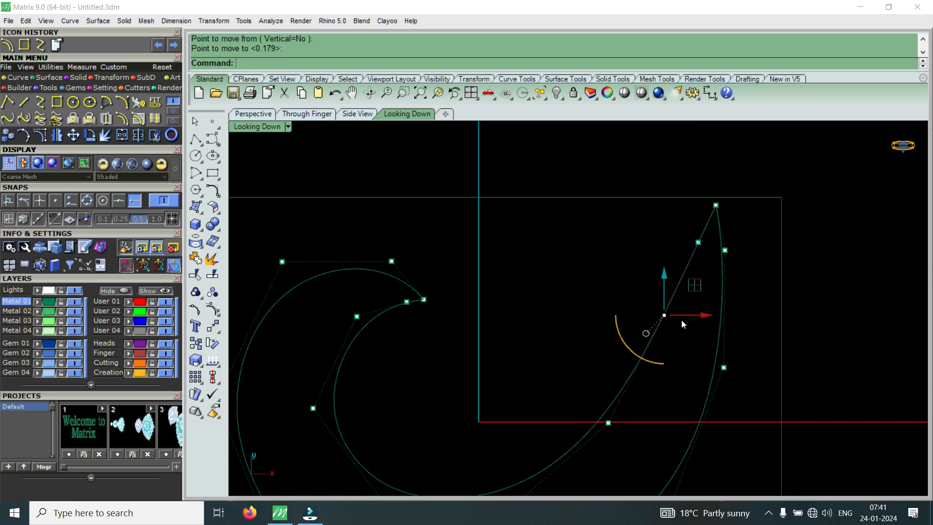
scroll(681, 319, down, 3)
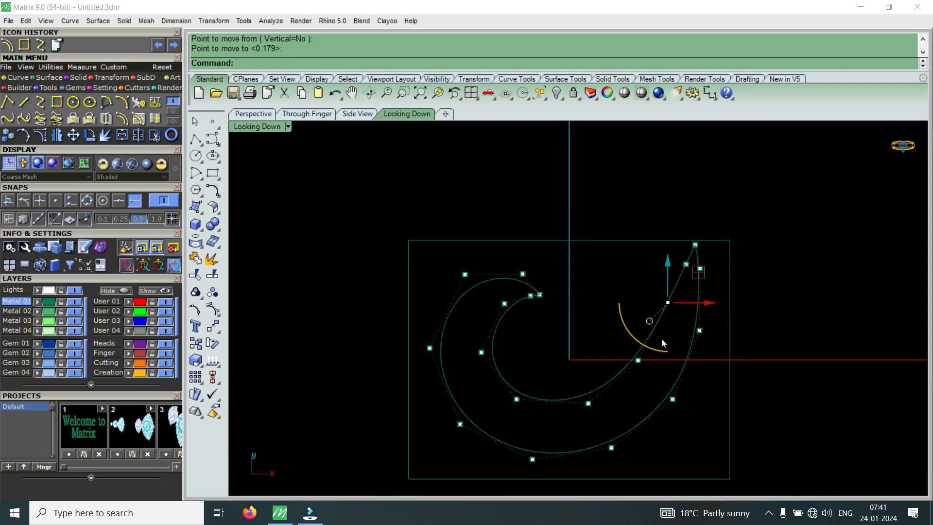
Nudge the outer curve's control point beside the right tip slightly outward
scroll(706, 275, up, 5)
click(708, 263)
right_click(709, 262)
click(708, 263)
click(728, 315)
scroll(731, 314, down, 3)
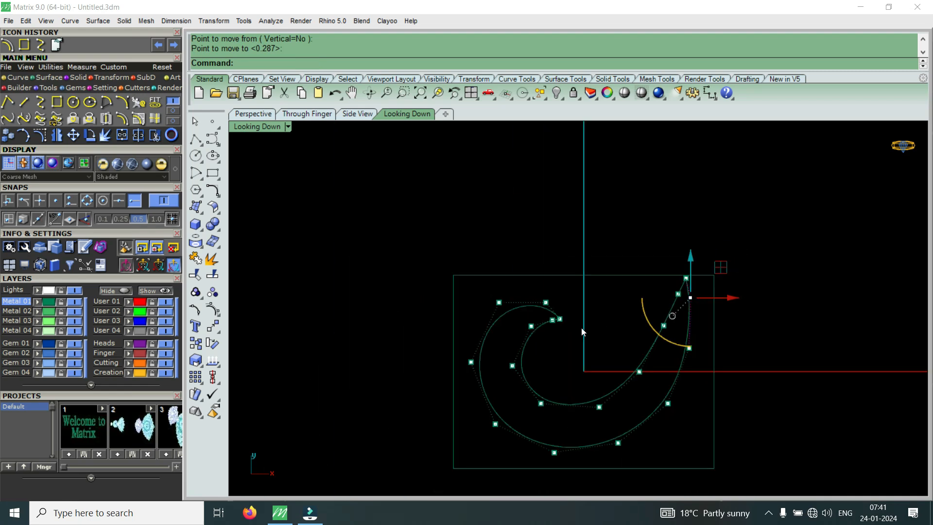
Select both curves' end points at the left tip and move them down and to the right
scroll(593, 312, up, 3)
scroll(578, 324, up, 4)
drag(554, 342, 610, 292)
scroll(621, 292, down, 6)
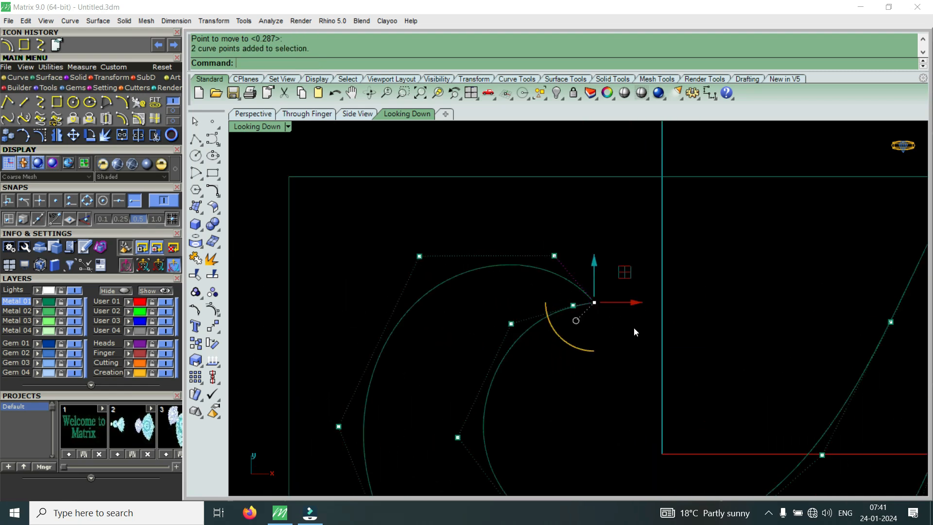
right_click(634, 327)
click(635, 328)
click(673, 372)
Move the inner curve's control point next to the left tip downward
scroll(562, 334, up, 4)
drag(533, 358, 611, 279)
scroll(589, 334, down, 6)
right_click(588, 335)
click(588, 335)
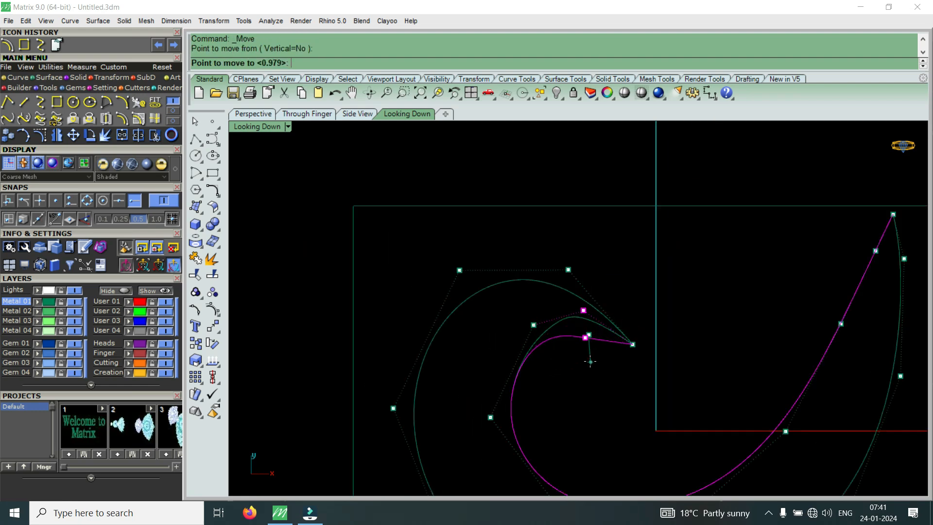
Nudge the control point near the left tip slightly lower and turn off the control points
scroll(614, 360, up, 6)
drag(614, 360, 666, 315)
right_click(666, 314)
click(666, 314)
click(663, 328)
scroll(593, 284, down, 6)
key(Escape)
key(Escape)
Rebuild the outer curve with a point count of 13 and degree 3
click(593, 290)
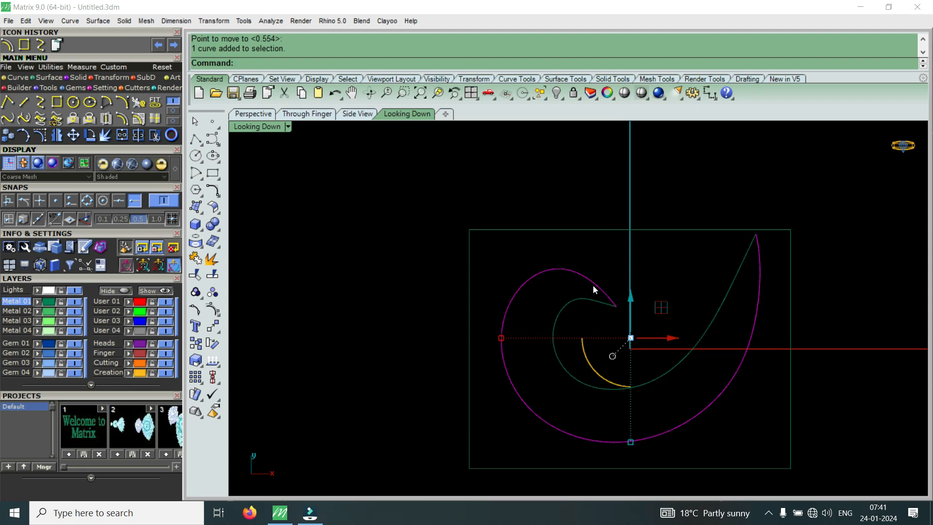
text(reb)
key(Return)
double_click(316, 211)
text(12)
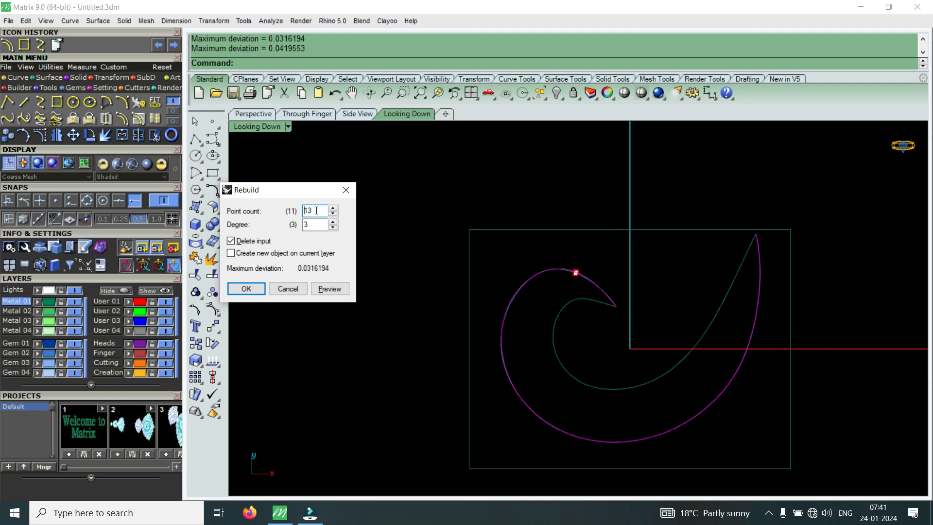
click(246, 288)
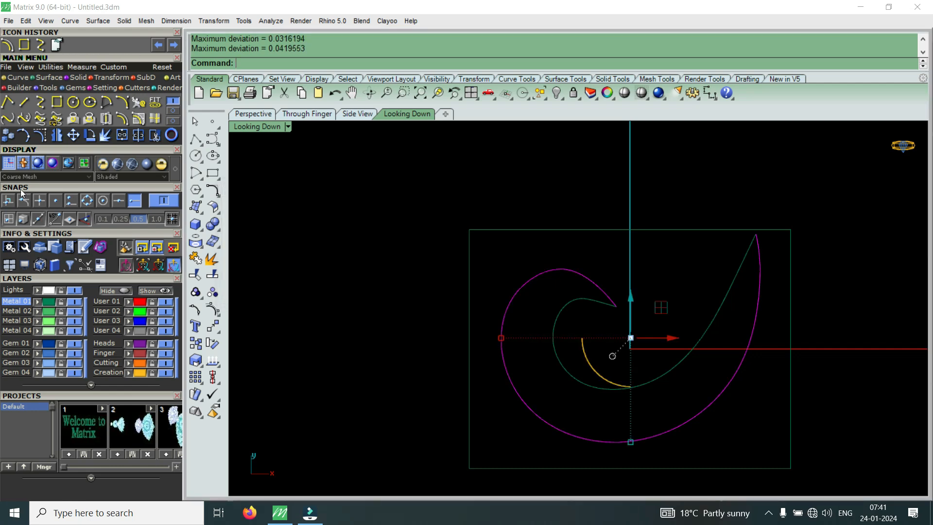
Show the outer curve's control points and move the one beside the left tip outward, up and to the right
click(42, 136)
scroll(614, 292, up, 4)
drag(572, 240, 627, 302)
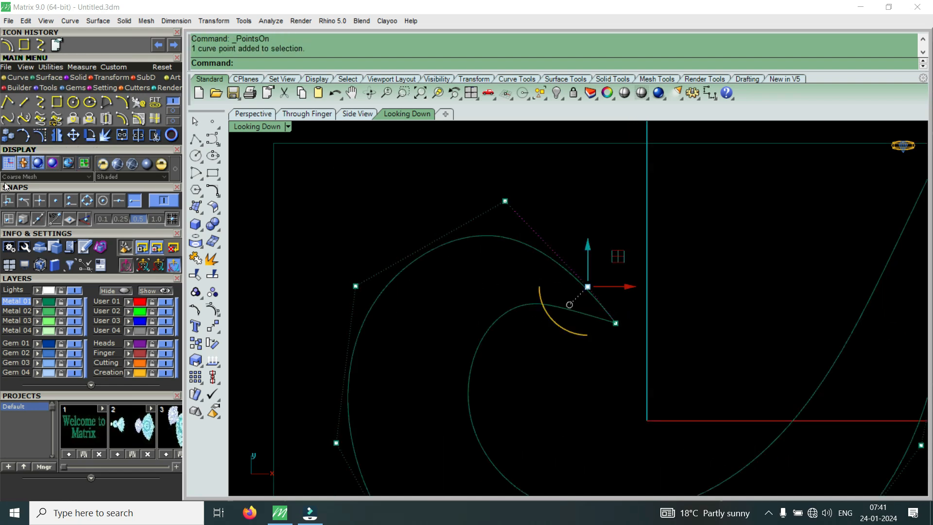
click(74, 138)
click(516, 311)
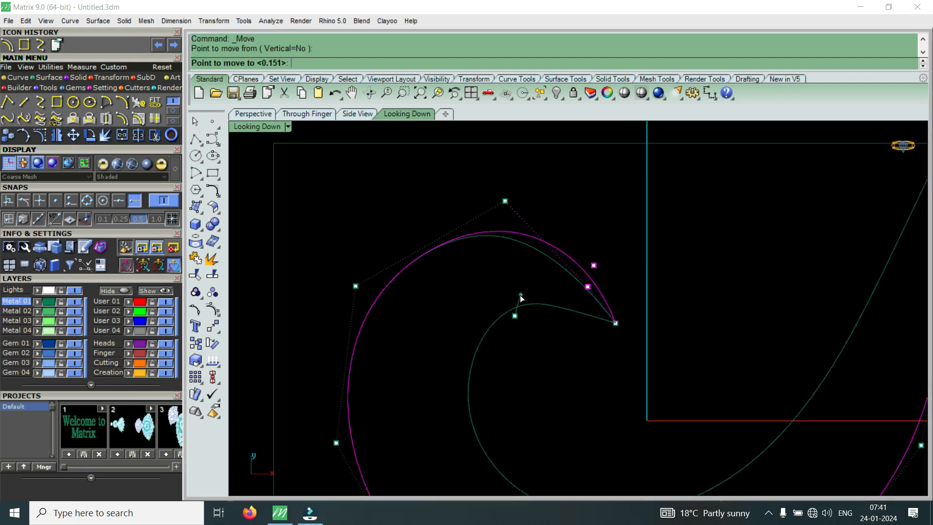
click(520, 295)
Move the control point at the top of the outer curve's left hook slightly down and to the left
drag(469, 268, 530, 187)
right_click(504, 262)
click(505, 262)
click(500, 271)
Show the inner curve's control points and move the one beside the left tip up and to the right
click(526, 305)
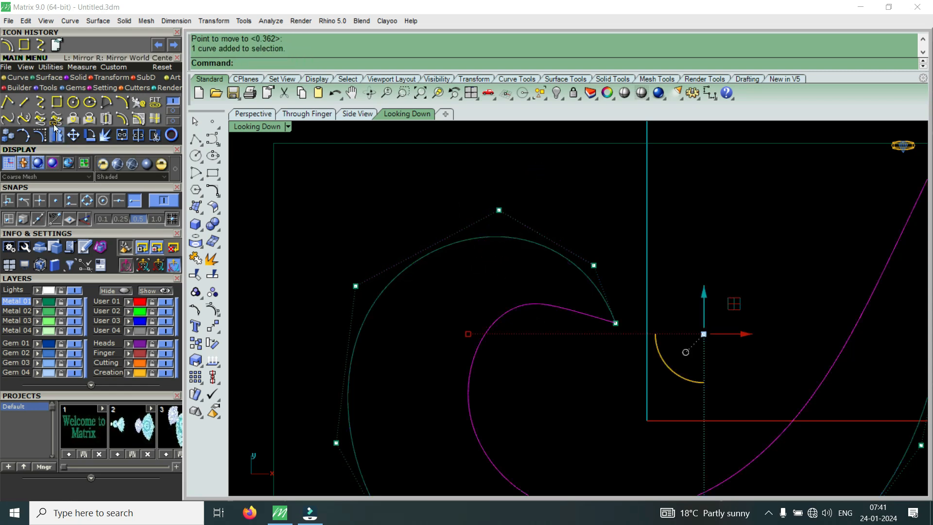
click(42, 137)
click(555, 311)
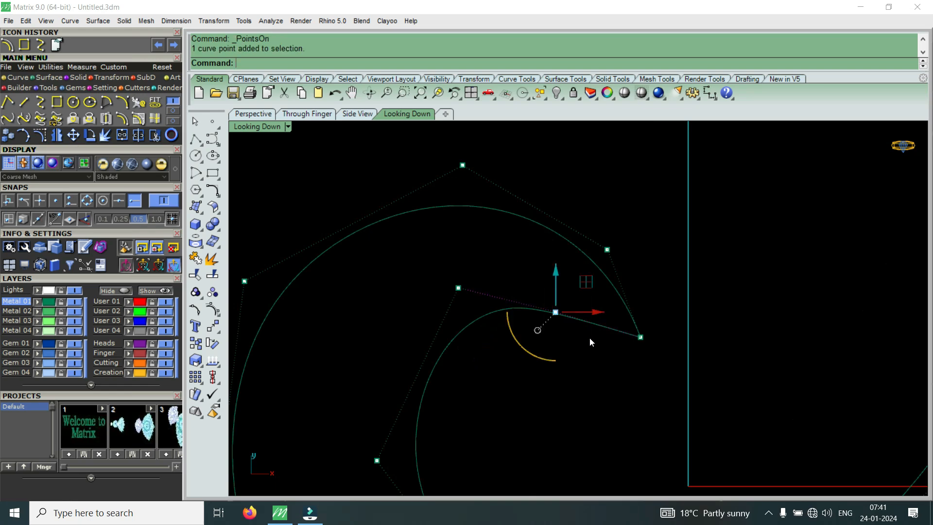
text(M)
key(Return)
click(572, 376)
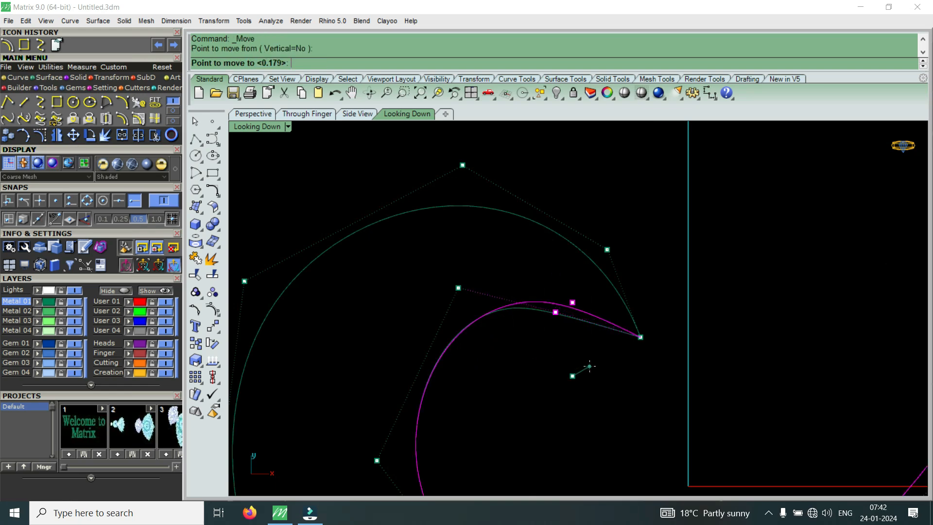
click(591, 365)
Fine-tune the inner curve's control points near the left tip with small moves
drag(424, 317, 601, 343)
right_click(548, 352)
click(548, 352)
click(548, 358)
scroll(558, 309, up, 4)
right_click(602, 344)
click(602, 343)
click(608, 338)
Move the inner curve's third control point from the left tip slightly down and to the left
scroll(572, 335, down, 6)
drag(464, 283, 536, 362)
right_click(537, 365)
click(536, 365)
click(530, 371)
scroll(527, 316, down, 8)
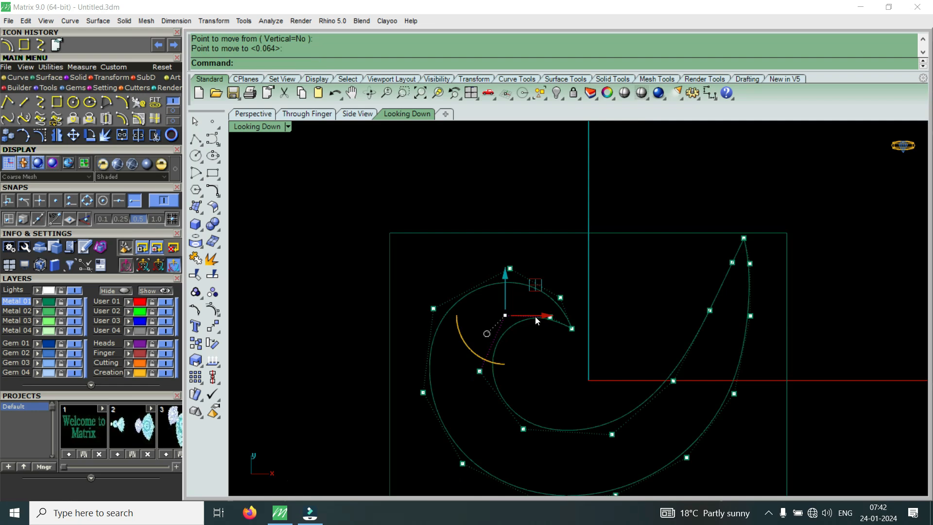
Move the outer curve's control point beside the left tip slightly up and to the right
scroll(557, 310, up, 10)
click(566, 275)
right_click(575, 289)
click(574, 289)
click(585, 277)
Move the outer curve's third control point from the left tip slightly up and to the left
scroll(585, 277, down, 7)
click(486, 241)
scroll(509, 275, up, 5)
right_click(505, 272)
click(506, 272)
scroll(497, 269, down, 8)
Nudge the outer curve's upper-left control point slightly inward
scroll(447, 288, up, 8)
click(361, 278)
right_click(409, 337)
click(410, 337)
click(412, 336)
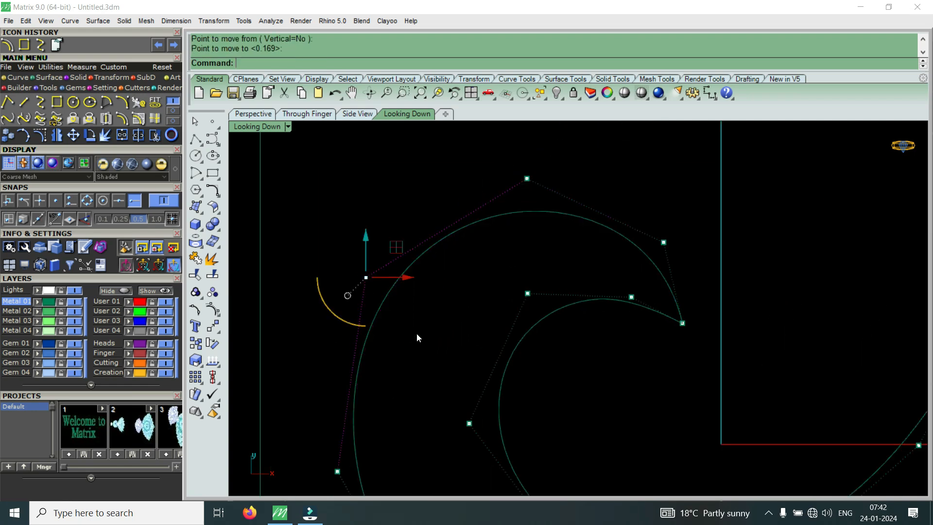
scroll(466, 282, down, 8)
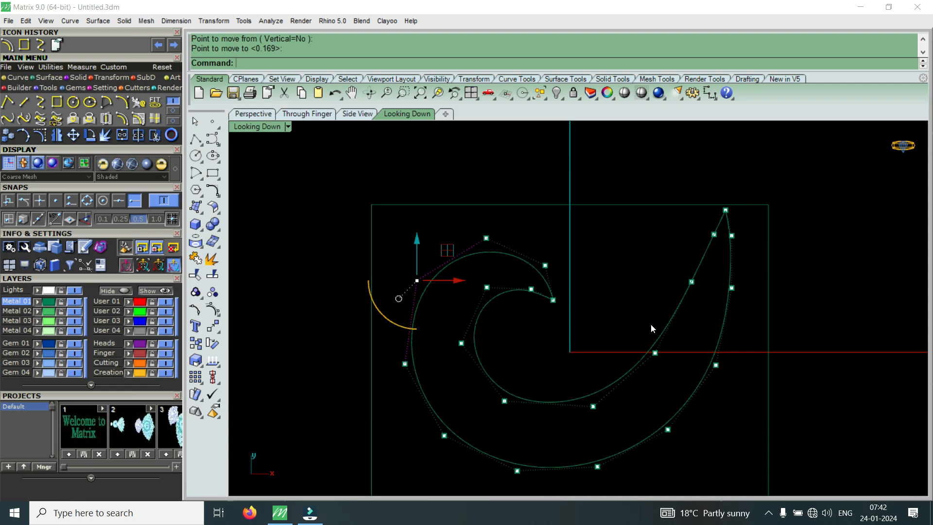
Nudge the outer curve's third control point from the right tip slightly outward
scroll(724, 287, up, 5)
click(740, 297)
right_click(757, 333)
click(756, 332)
click(741, 302)
scroll(718, 297, down, 5)
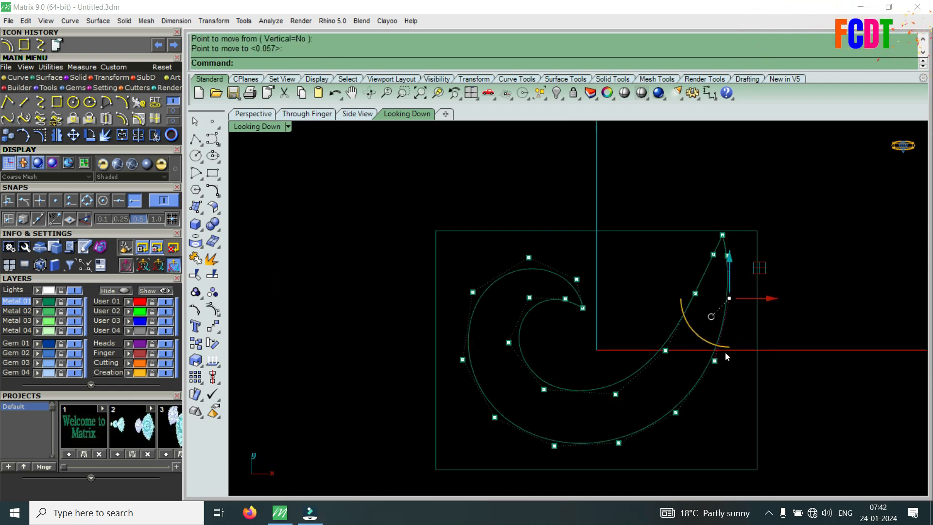
Nudge the inner curve's third control point from the right tip slightly down and to the right
scroll(721, 340, up, 3)
scroll(698, 260, up, 3)
click(672, 258)
scroll(698, 288, up, 2)
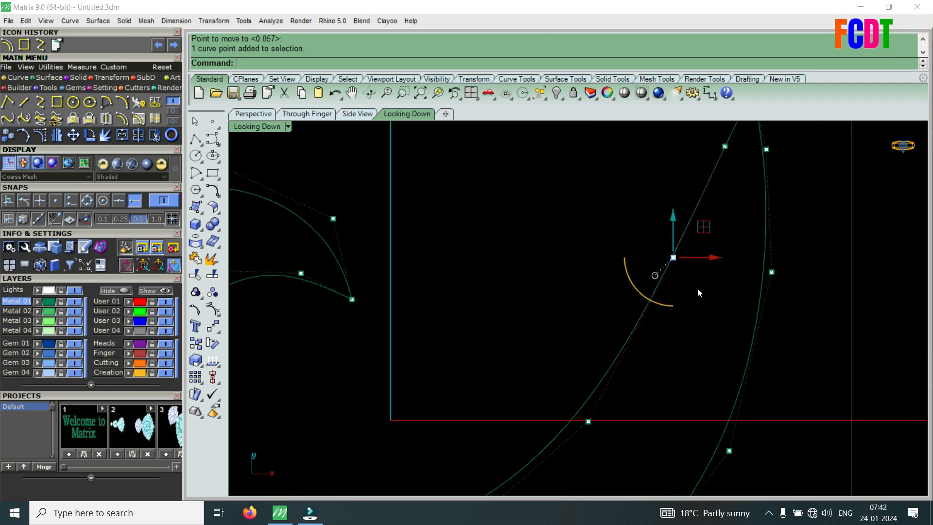
right_click(698, 287)
click(698, 287)
click(700, 290)
scroll(713, 331, down, 5)
Move the outer curve's control point beside the right tip slightly outward and turn off the control points
scroll(734, 233, up, 7)
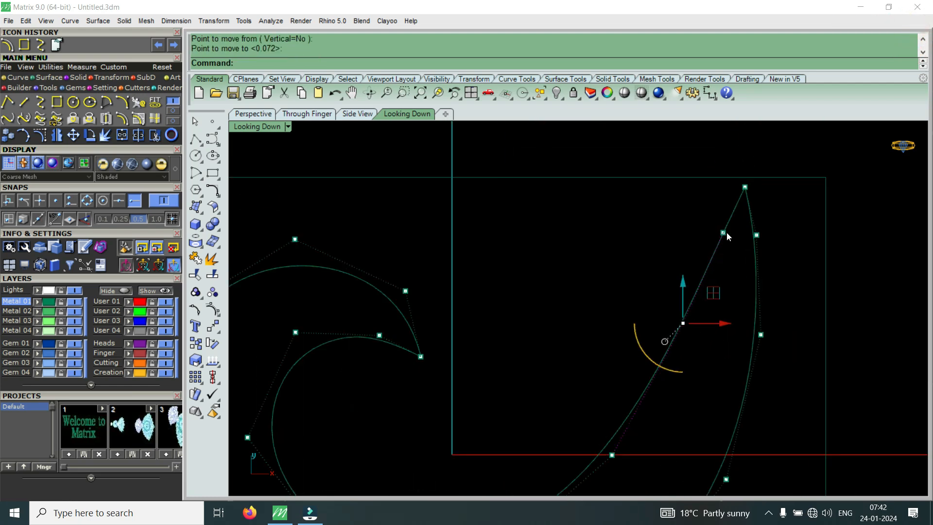
click(760, 234)
right_click(809, 225)
click(809, 225)
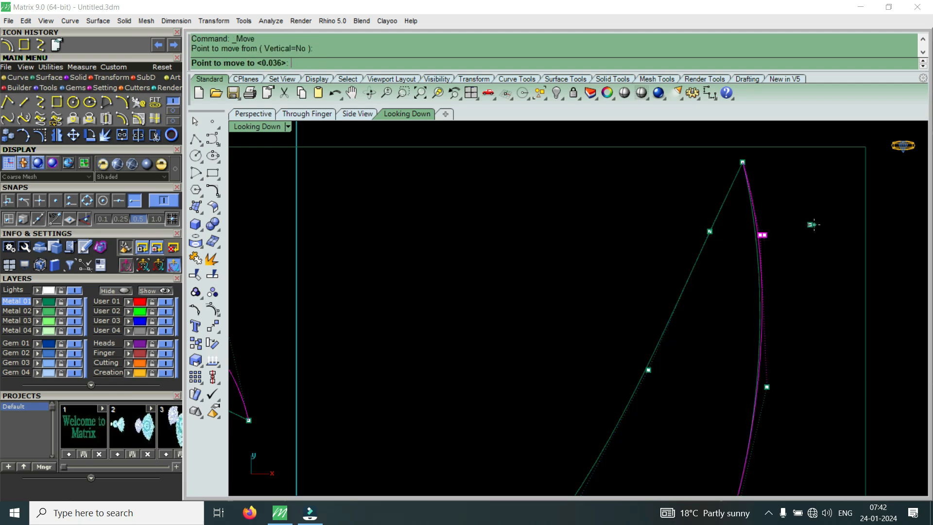
click(811, 224)
scroll(730, 236, down, 4)
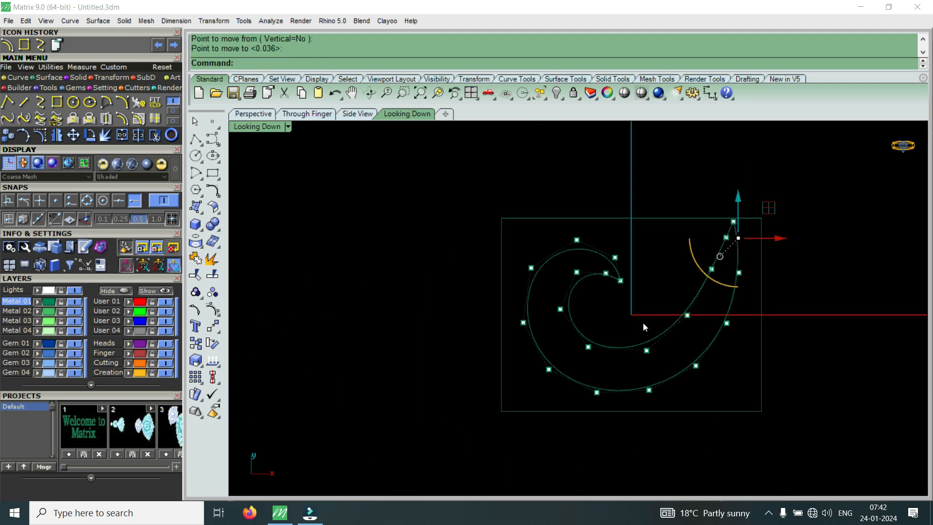
key(Escape)
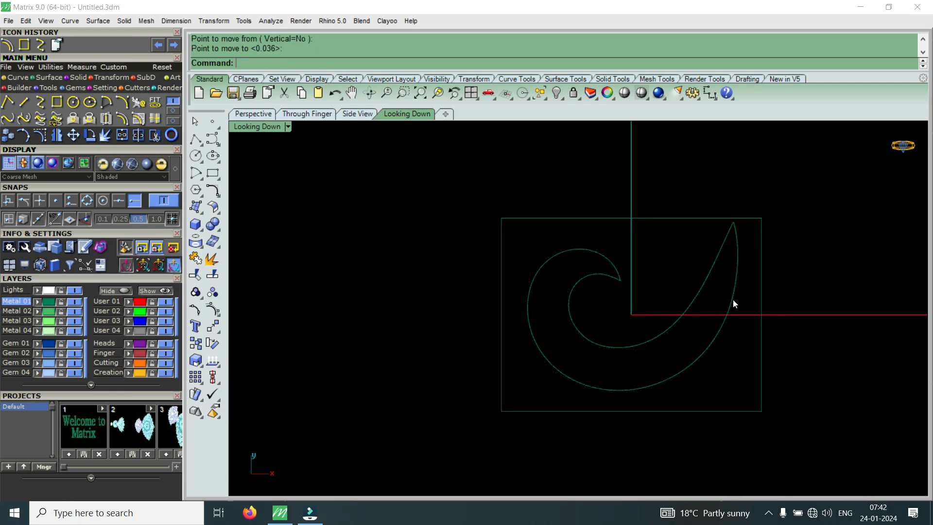
Select both hook curves together and show their control points
click(734, 299)
scroll(736, 296, up, 2)
key(Escape)
drag(743, 278, 675, 308)
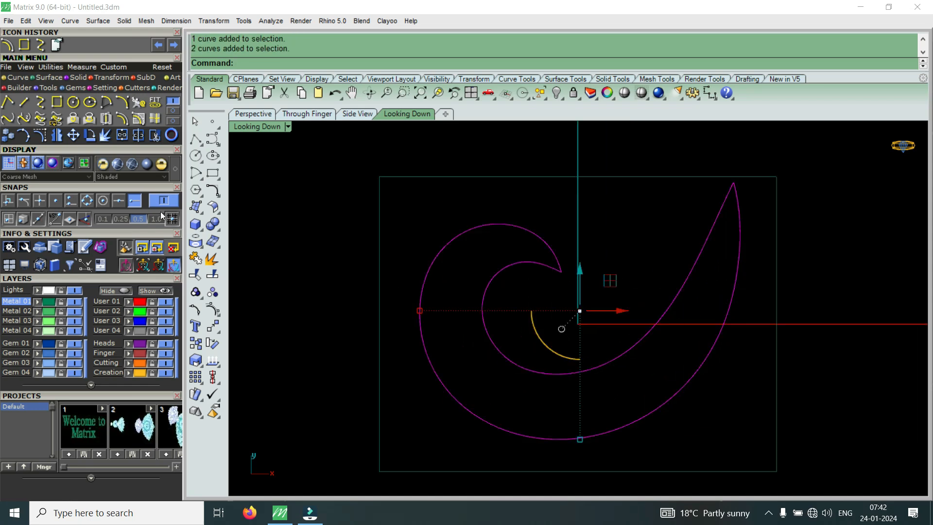
click(45, 136)
Move the outer curve's control points along its lower-right bend inward
scroll(678, 343, up, 3)
drag(670, 440, 779, 297)
scroll(775, 324, up, 1)
drag(751, 333, 757, 314)
scroll(739, 331, down, 3)
scroll(696, 362, up, 6)
drag(631, 379, 708, 412)
scroll(749, 294, down, 4)
Shift the four control points just below the right tip on both curves slightly to the left
scroll(727, 265, up, 2)
drag(679, 199, 752, 323)
scroll(763, 295, up, 2)
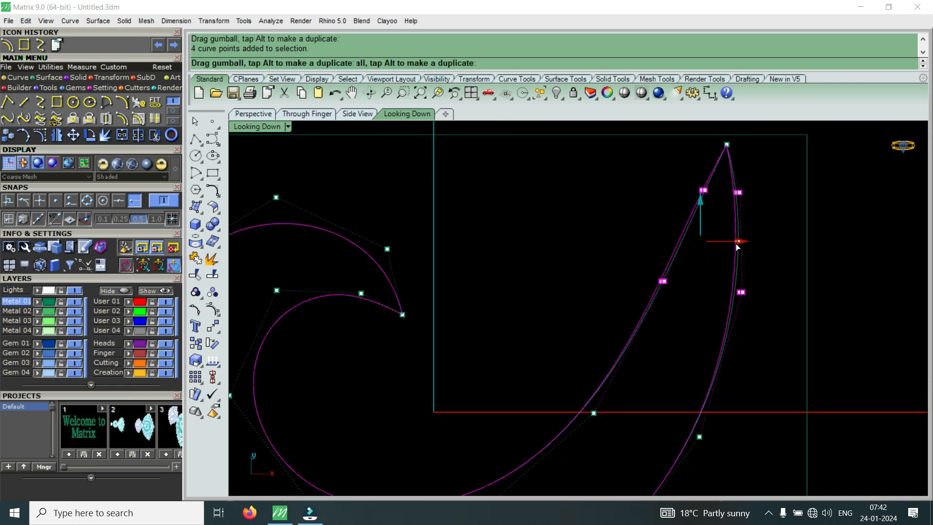
drag(737, 247, 736, 244)
scroll(736, 244, down, 2)
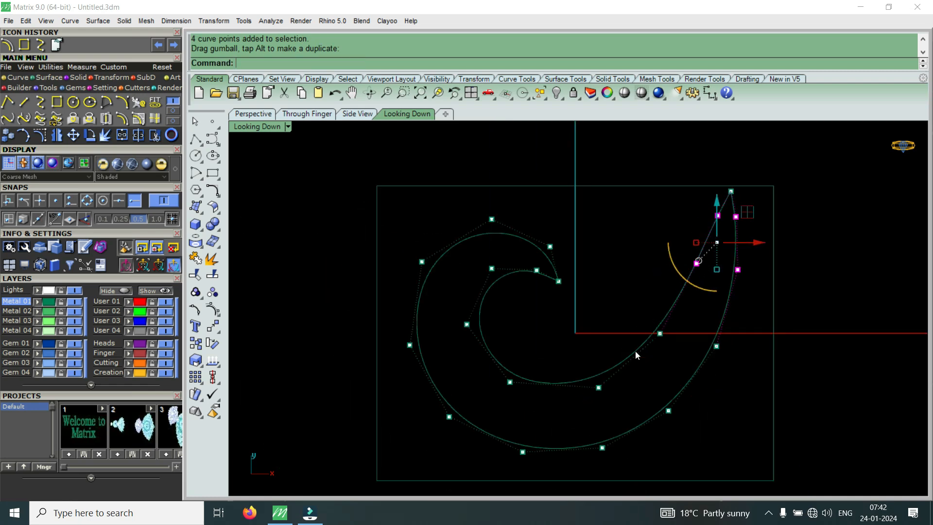
Select the five control points along the lower-right part of both curves and move them up
click(569, 464)
drag(565, 469, 730, 319)
scroll(689, 332, up, 1)
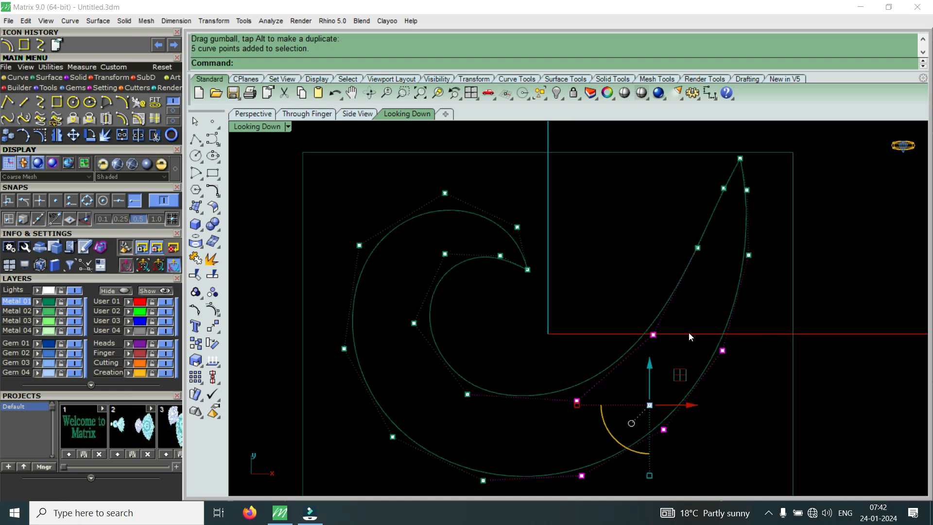
scroll(689, 332, up, 1)
drag(646, 381, 640, 373)
scroll(649, 344, down, 2)
Shift the middle control points of the right arm on both curves to the left
drag(628, 297, 694, 334)
scroll(707, 334, up, 1)
drag(651, 225, 736, 262)
drag(663, 322, 718, 379)
click(724, 344)
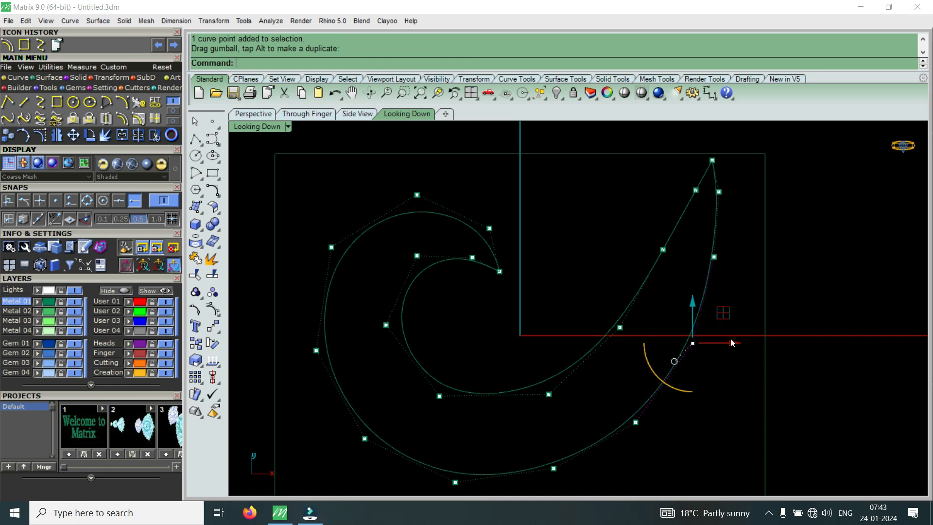
scroll(699, 340, down, 3)
Lower the two curves' paired control points right of the bottom slightly and clear the selection
scroll(692, 341, up, 5)
drag(592, 328, 652, 443)
drag(623, 359, 618, 363)
scroll(618, 364, down, 2)
key(Escape)
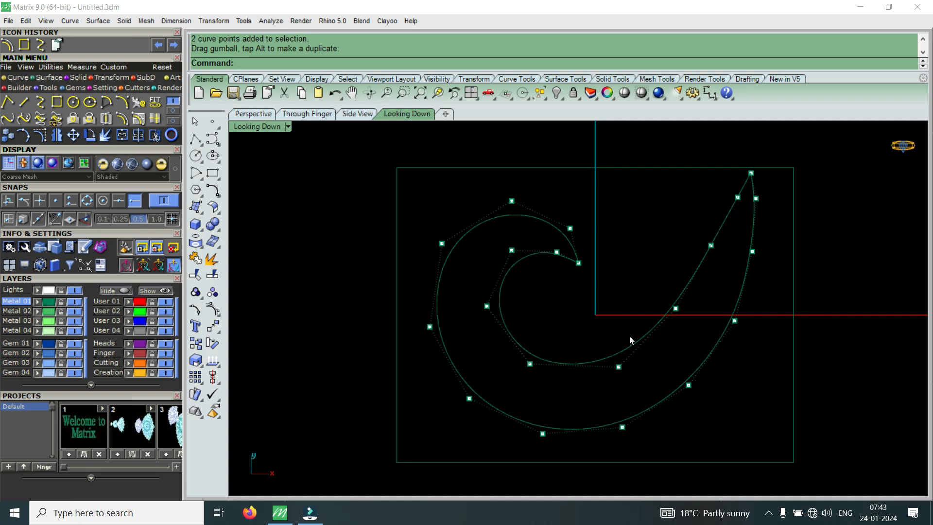
Nudge the outer and inner curves' third control points from the right tip slightly to the right
scroll(719, 289, up, 2)
click(761, 255)
drag(792, 253, 798, 255)
drag(672, 217, 732, 247)
scroll(709, 267, down, 3)
Move the outer curve's control point beside the right tip slightly to the right
scroll(740, 212, up, 6)
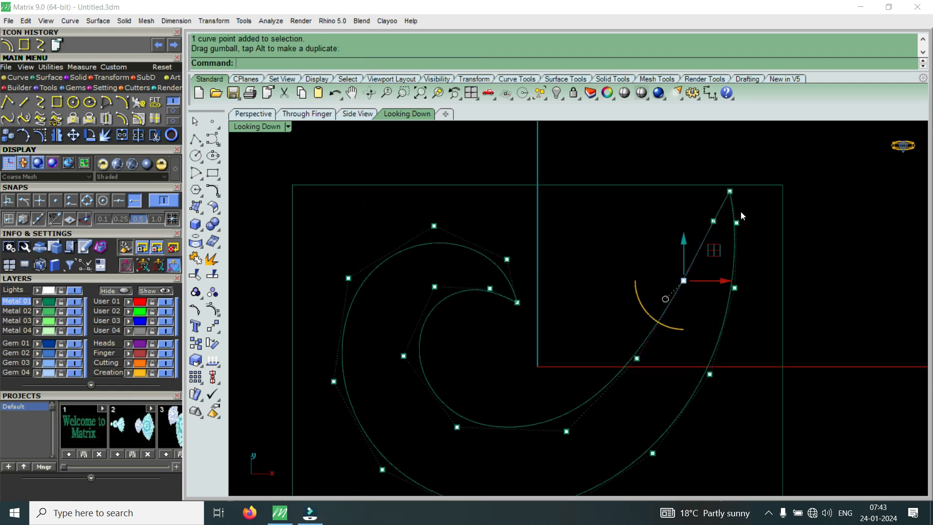
click(735, 236)
drag(775, 239, 775, 238)
scroll(734, 237, down, 4)
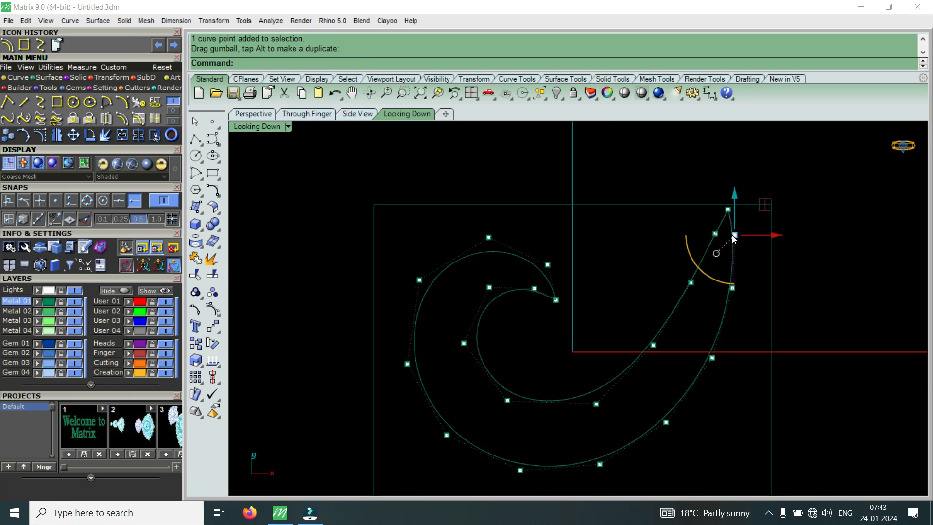
Move the outer curve's third control point from the right tip slightly further to the right
scroll(761, 294, up, 4)
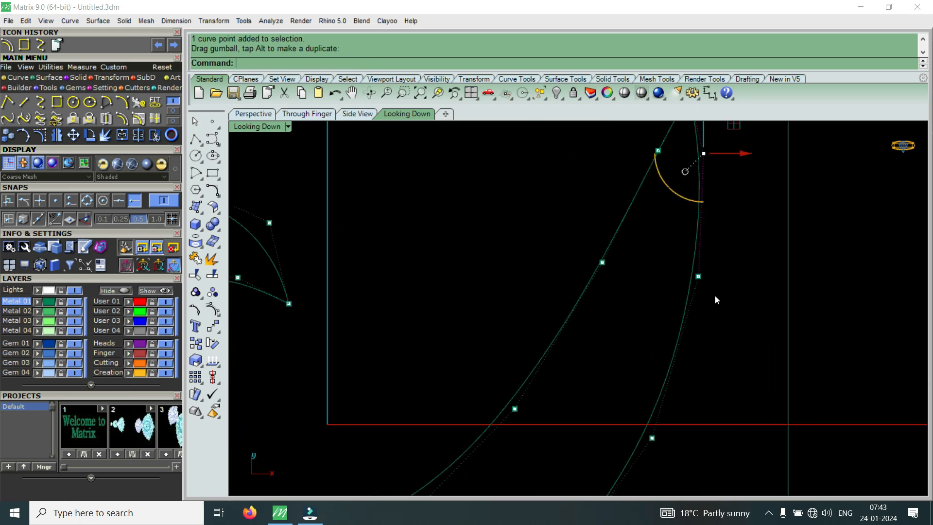
click(697, 276)
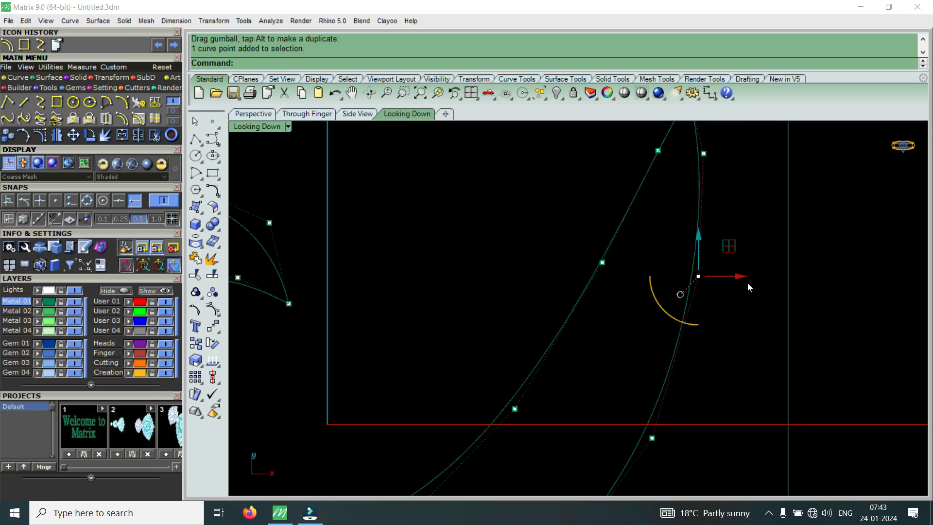
drag(736, 276, 743, 278)
scroll(743, 278, down, 2)
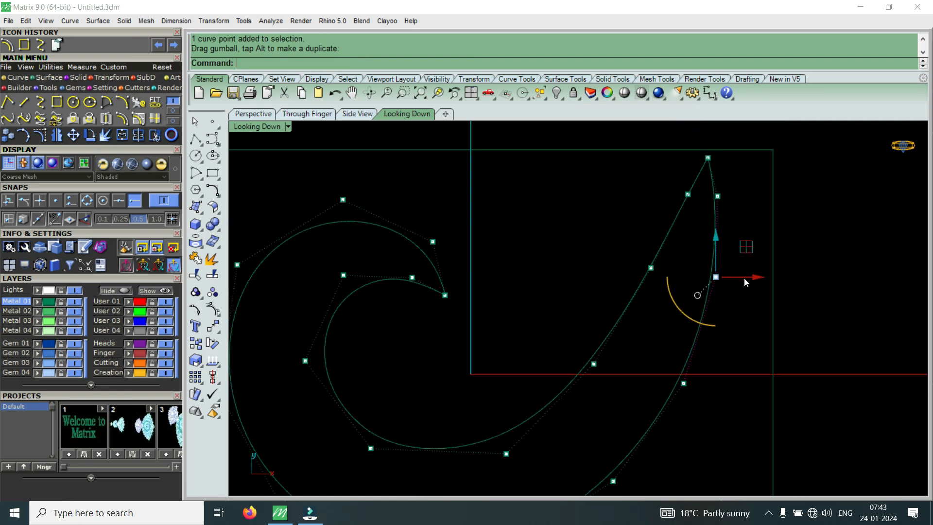
Nudge the outer curve's control point beside the left tip slightly to the right
scroll(792, 285, down, 6)
scroll(627, 282, up, 6)
click(547, 217)
click(581, 247)
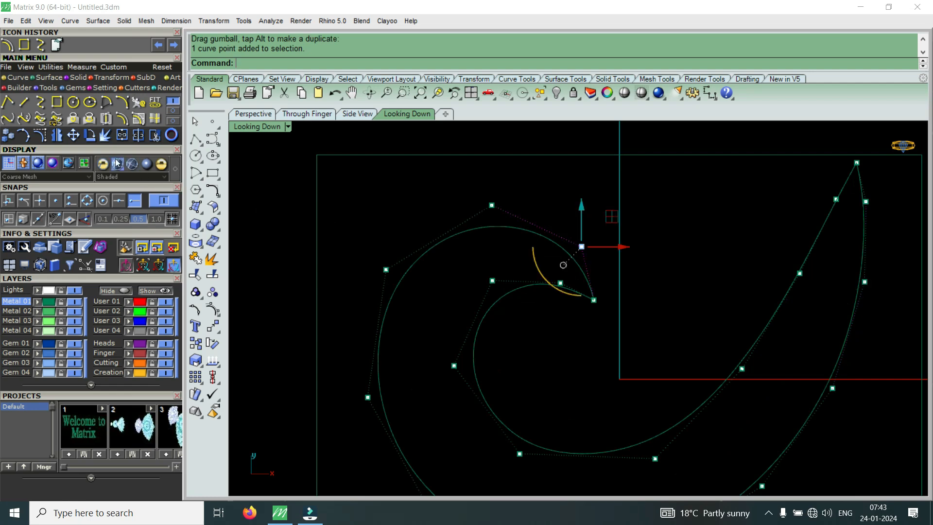
click(74, 136)
scroll(566, 252, up, 2)
click(588, 258)
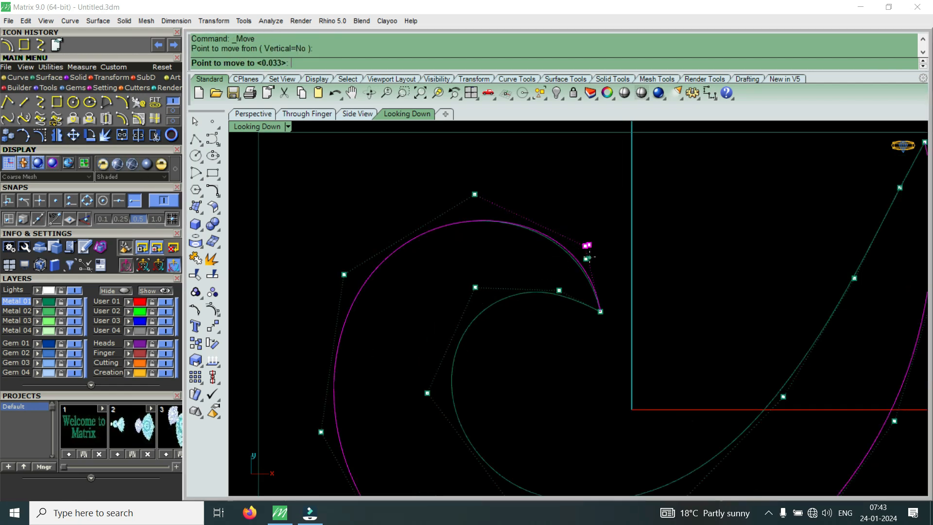
click(590, 257)
scroll(589, 256, down, 4)
Move the inner curve's third control point from the left tip slightly down
scroll(520, 276, up, 4)
drag(489, 257, 558, 312)
right_click(557, 312)
click(557, 312)
click(558, 316)
scroll(537, 322, down, 3)
Move the leftmost control point of the inner curve slightly to the right
scroll(480, 376, up, 2)
drag(480, 377, 512, 318)
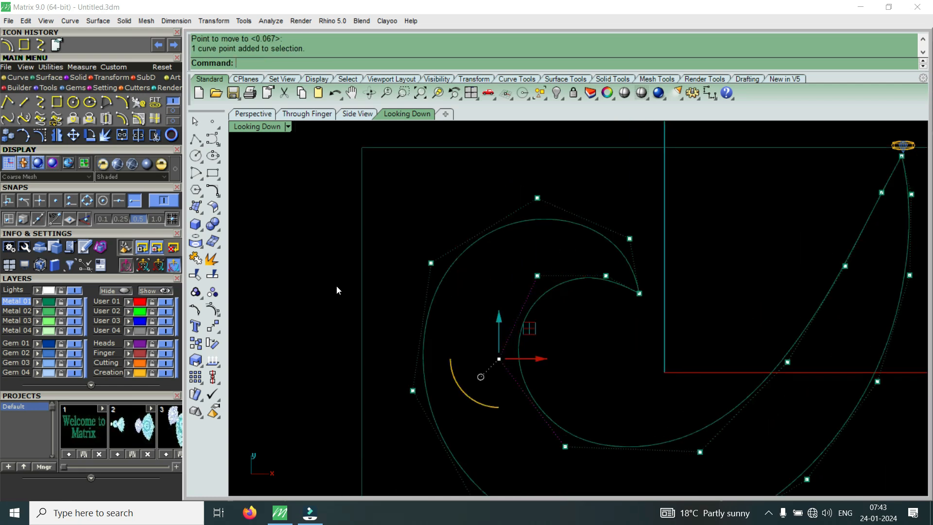
right_click(456, 303)
scroll(515, 335, up, 2)
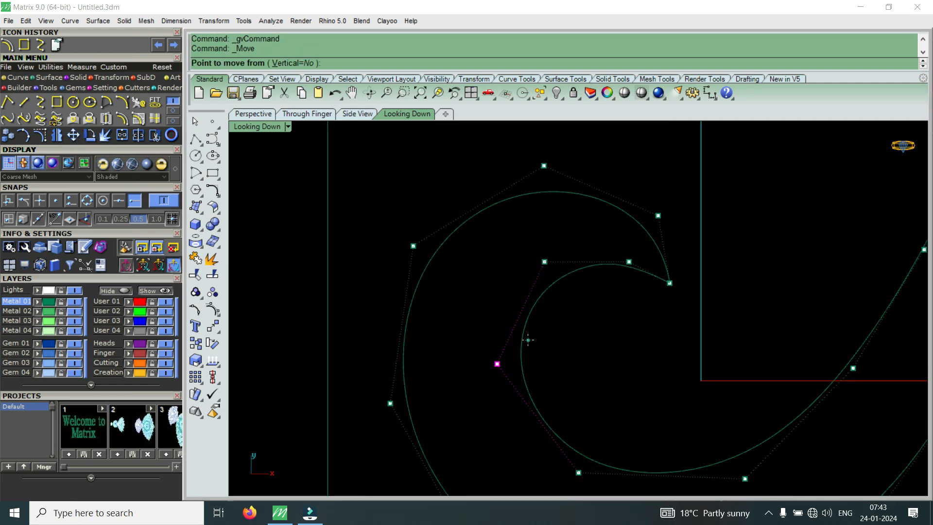
click(528, 341)
key(Escape)
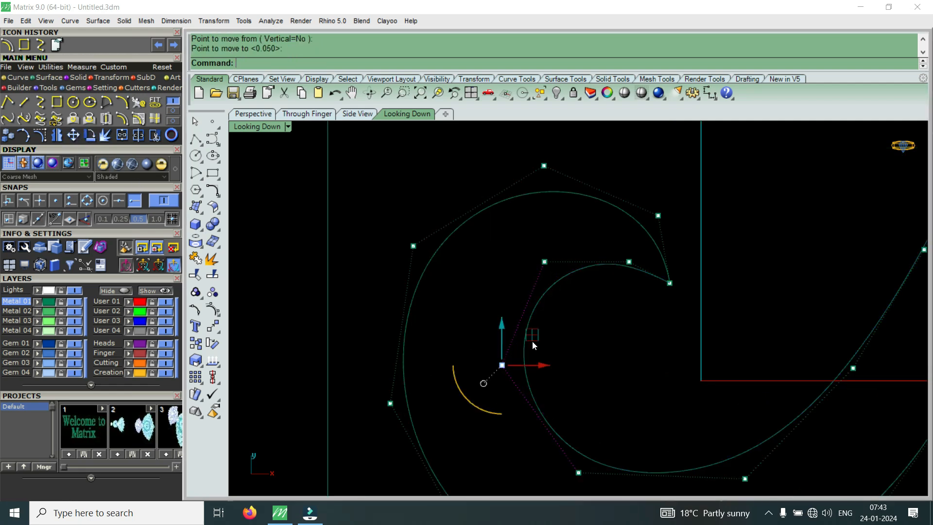
Move the inner curve's third control point from the left tip slightly to the right
drag(486, 302, 585, 240)
right_click(589, 291)
click(589, 291)
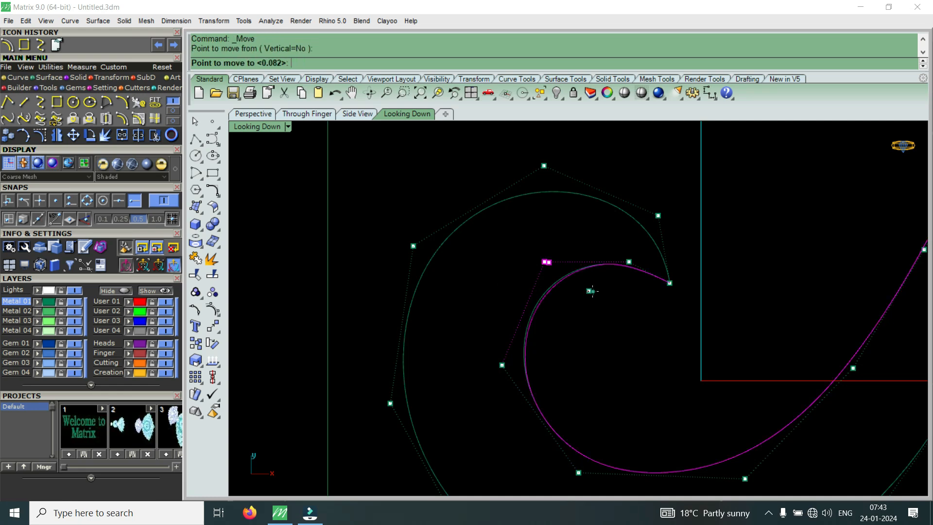
click(595, 292)
scroll(596, 293, down, 1)
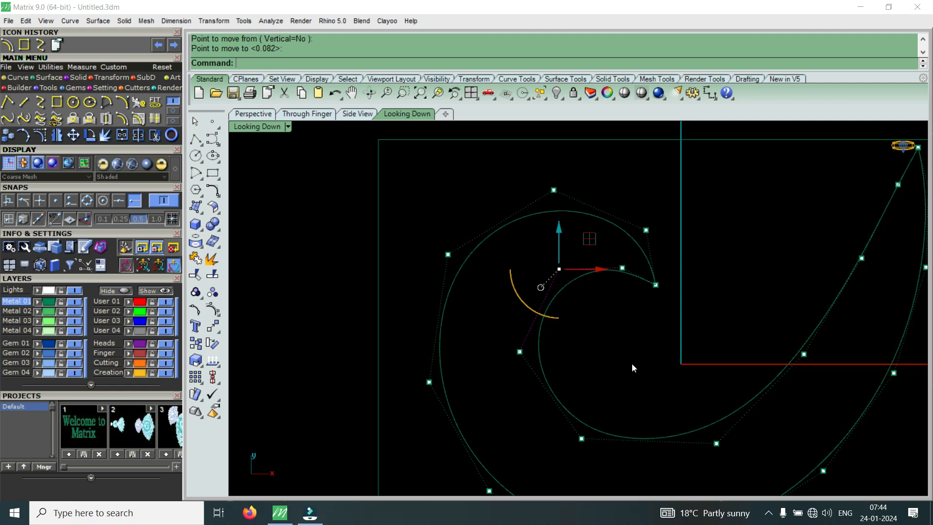
Move the inner and outer curves' control points nearest the horizontal axis slightly to the left together
scroll(592, 351, down, 3)
scroll(704, 350, up, 4)
scroll(565, 293, up, 2)
drag(564, 288, 740, 387)
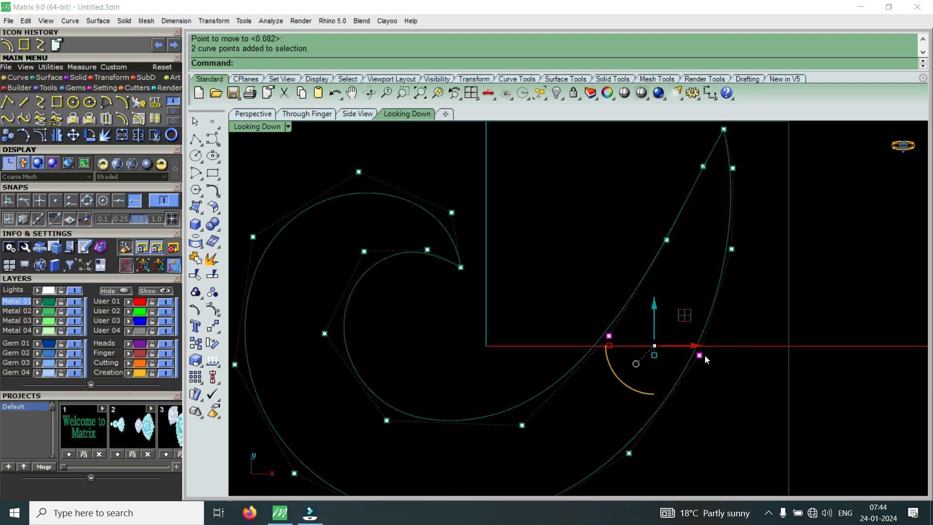
drag(694, 344, 689, 344)
Move the second pair of inner and outer control points below the right tip slightly to the left
scroll(690, 344, down, 2)
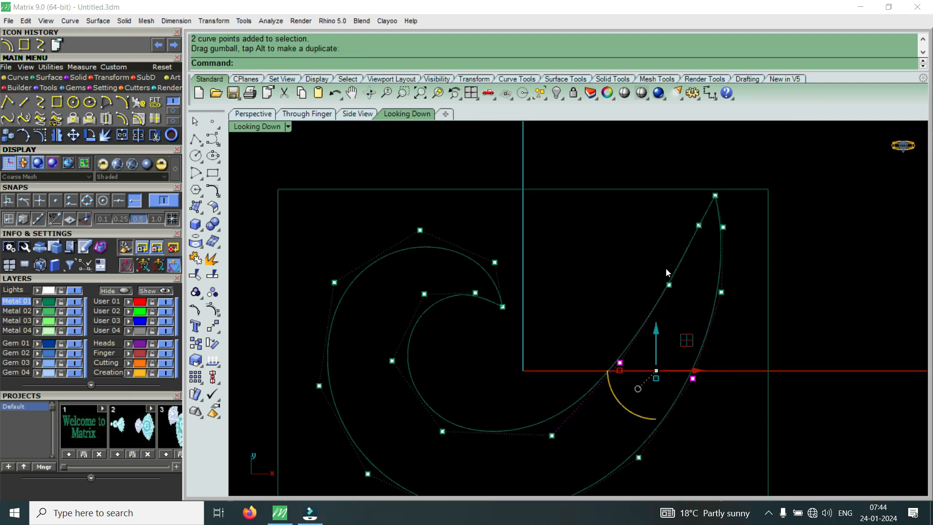
drag(637, 240, 724, 284)
scroll(746, 294, up, 2)
scroll(702, 208, up, 2)
scroll(702, 203, down, 2)
scroll(676, 241, up, 2)
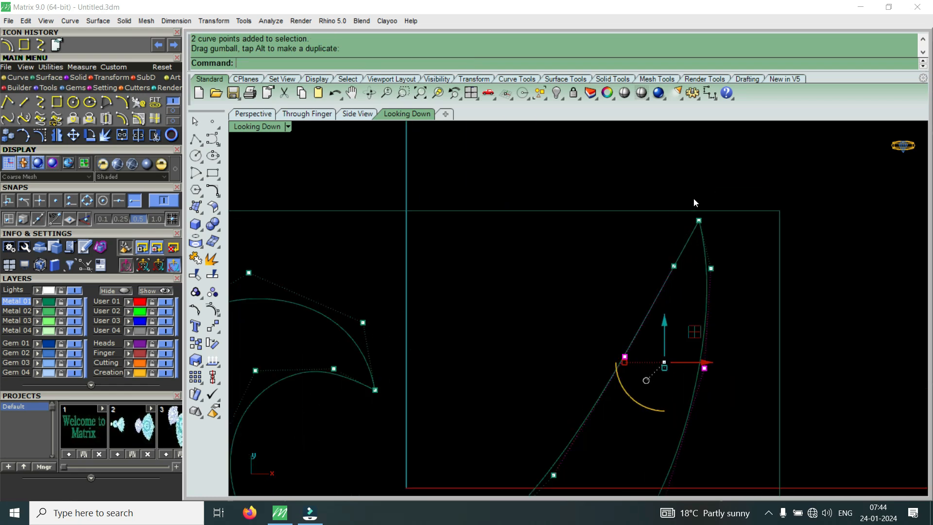
Move the coincident end points at the right tip slightly to the right with the Move command
drag(664, 176, 730, 232)
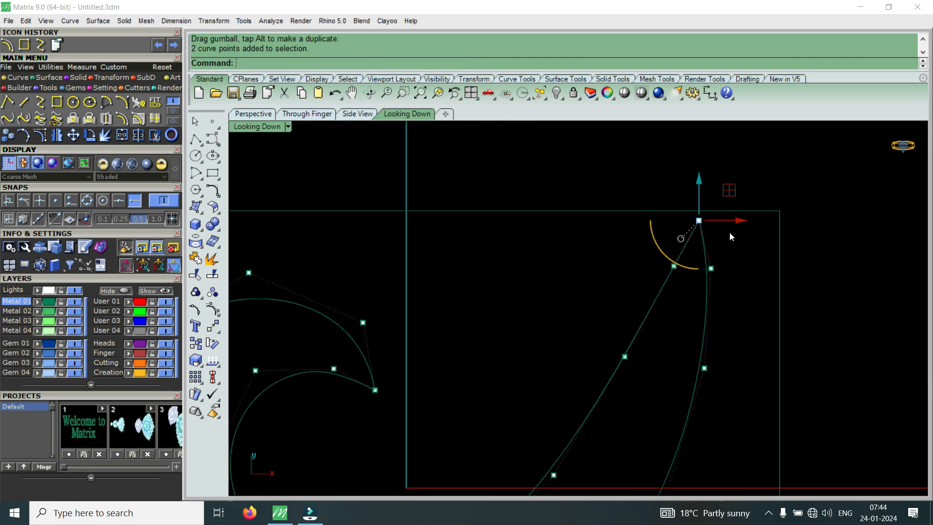
click(73, 134)
scroll(640, 251, up, 2)
scroll(640, 250, up, 1)
click(652, 254)
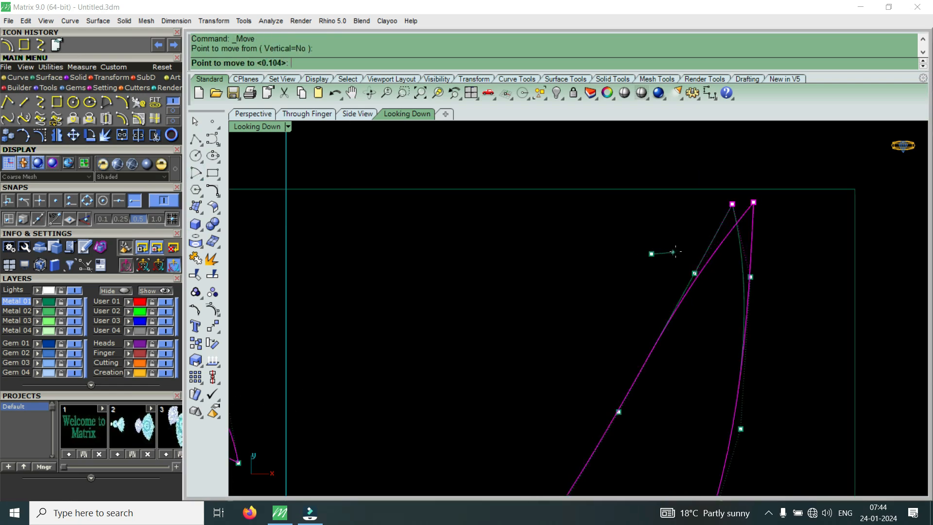
click(675, 252)
scroll(675, 252, down, 3)
scroll(673, 250, down, 2)
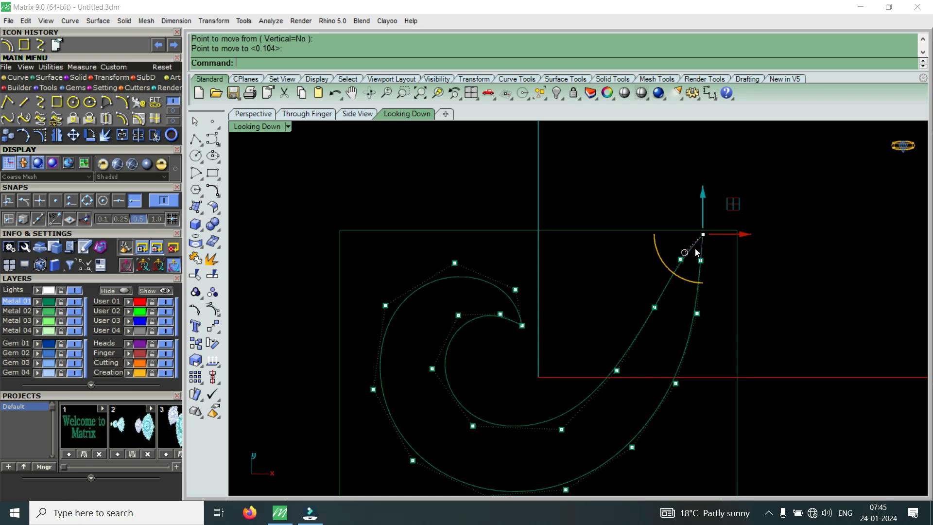
scroll(694, 264, down, 2)
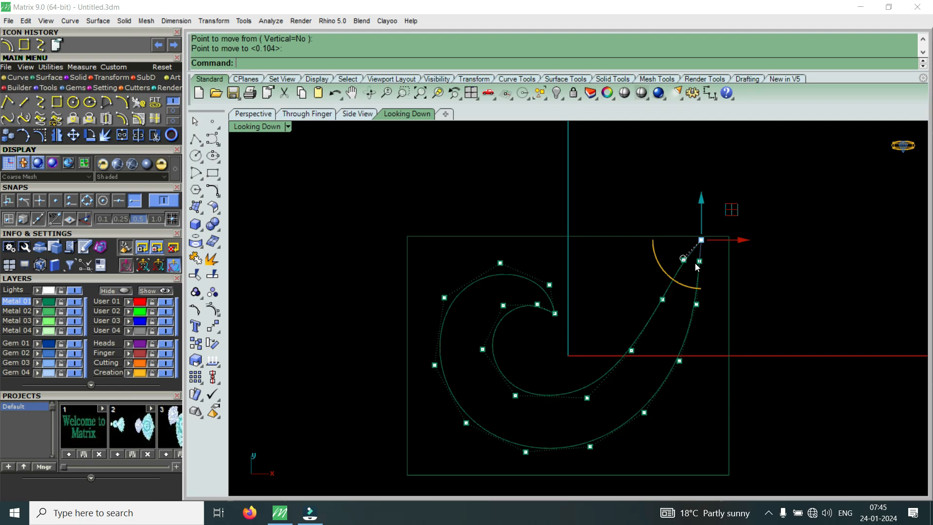
Shift the right tip's end points and their adjacent control points slightly to the right together
scroll(718, 246, up, 3)
drag(633, 205, 728, 300)
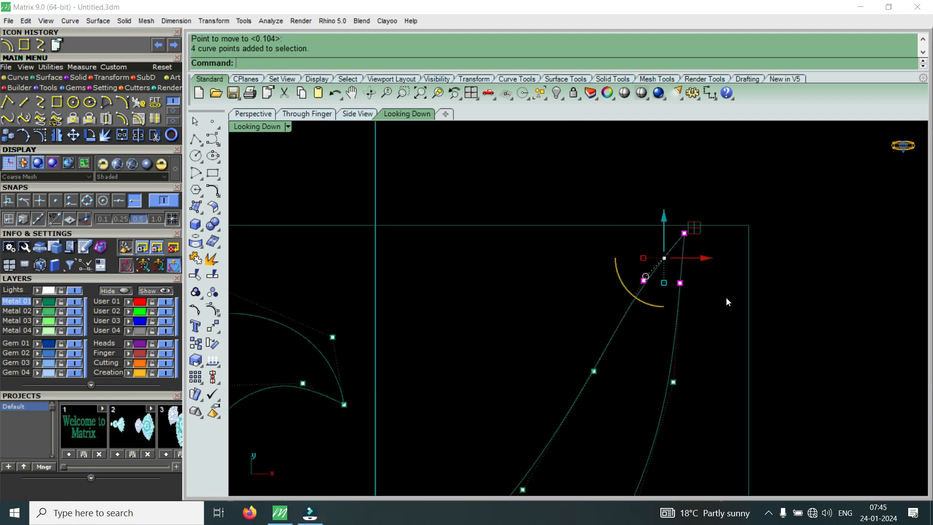
click(700, 263)
scroll(704, 261, down, 4)
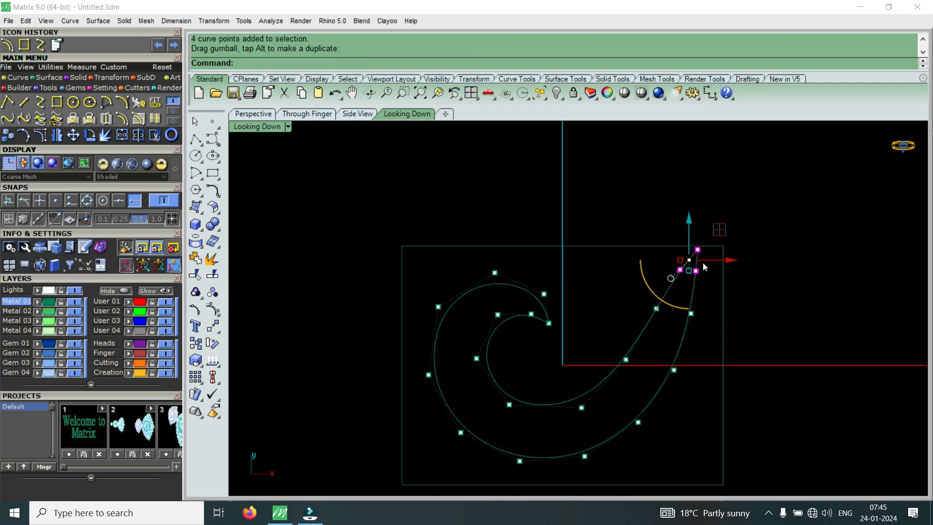
Shift the second and third control-point pairs below the right tip slightly to the left and hide the control points
drag(620, 276, 715, 336)
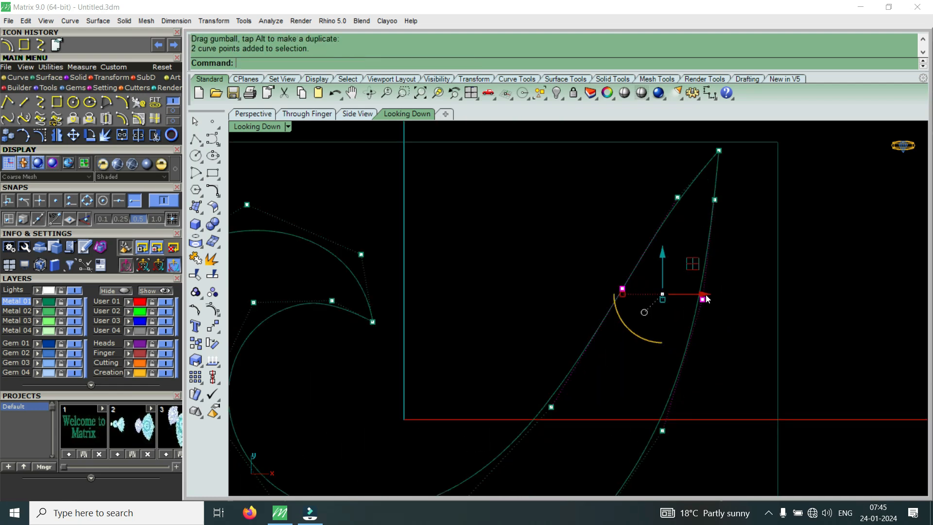
drag(705, 299, 701, 299)
scroll(642, 294, down, 3)
drag(553, 340, 650, 360)
scroll(650, 362, down, 2)
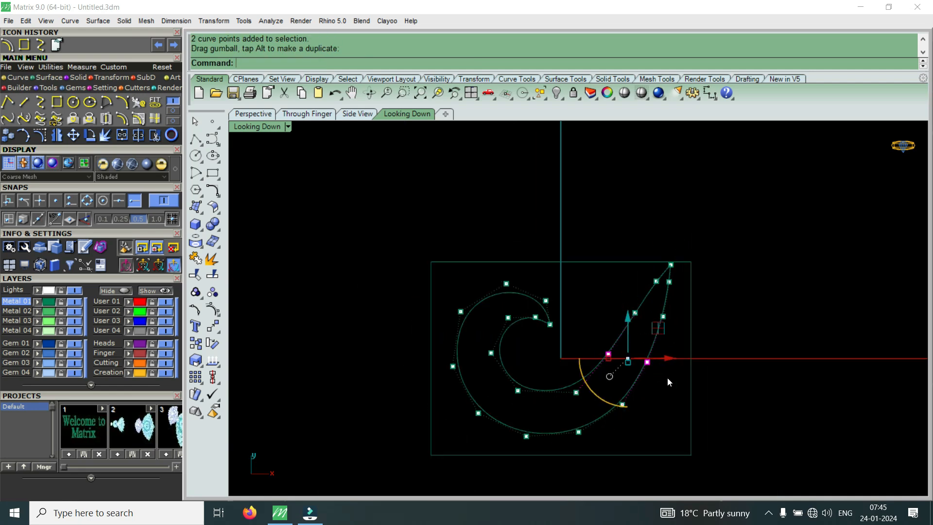
key(Escape)
scroll(565, 289, down, 2)
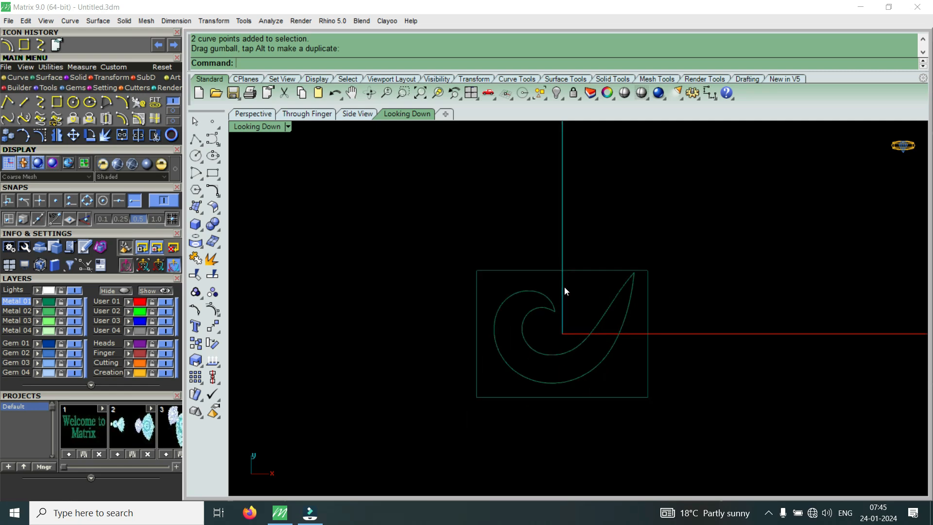
Create a paraboloid surface with its focus at 0, opening downward and extending just past the rectangular frame's left edge
text(Pan)
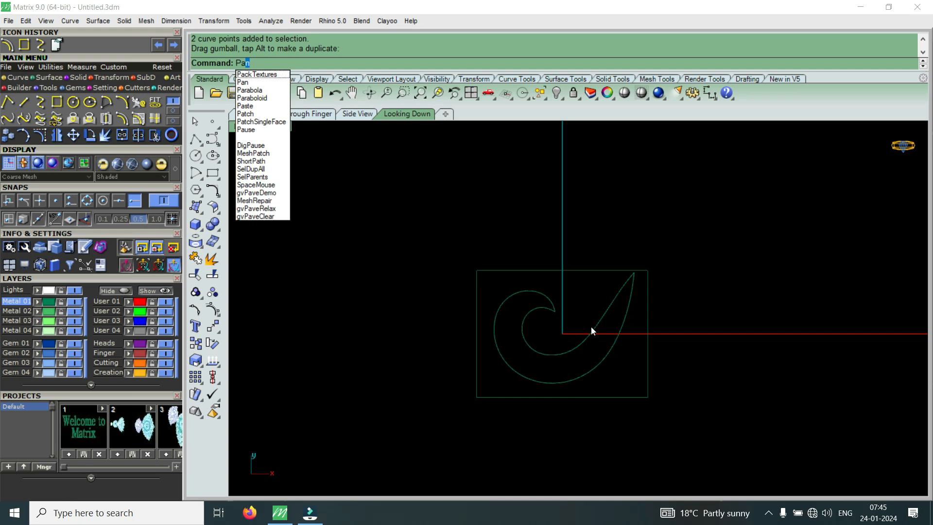
click(269, 98)
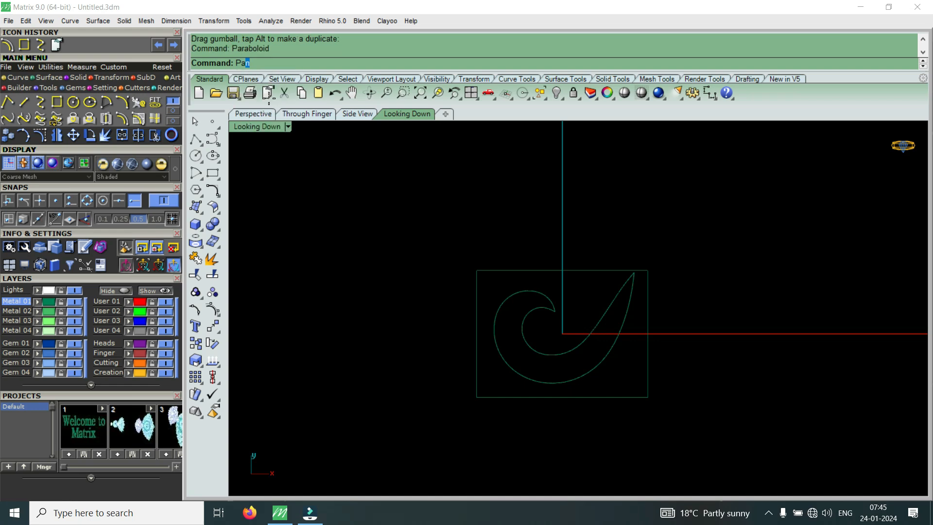
double_click(269, 127)
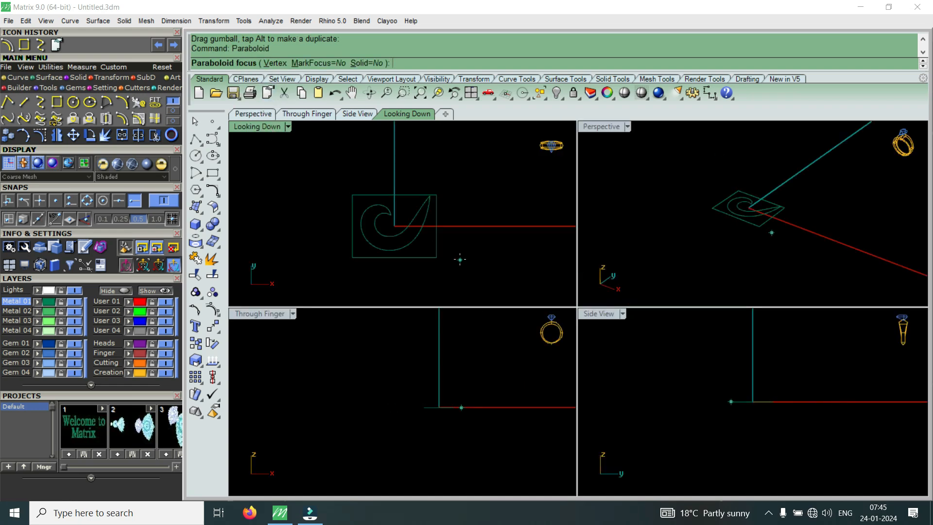
text(0)
key(Return)
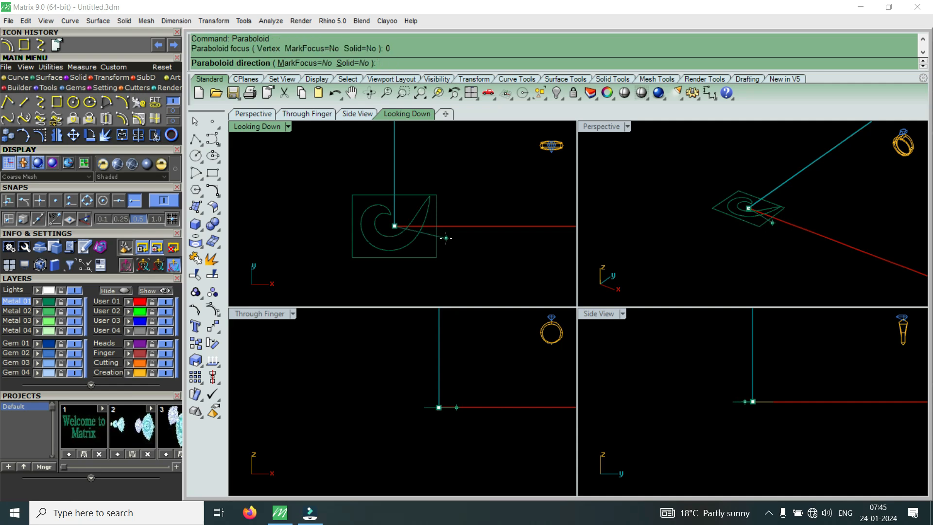
click(443, 433)
scroll(385, 227, up, 5)
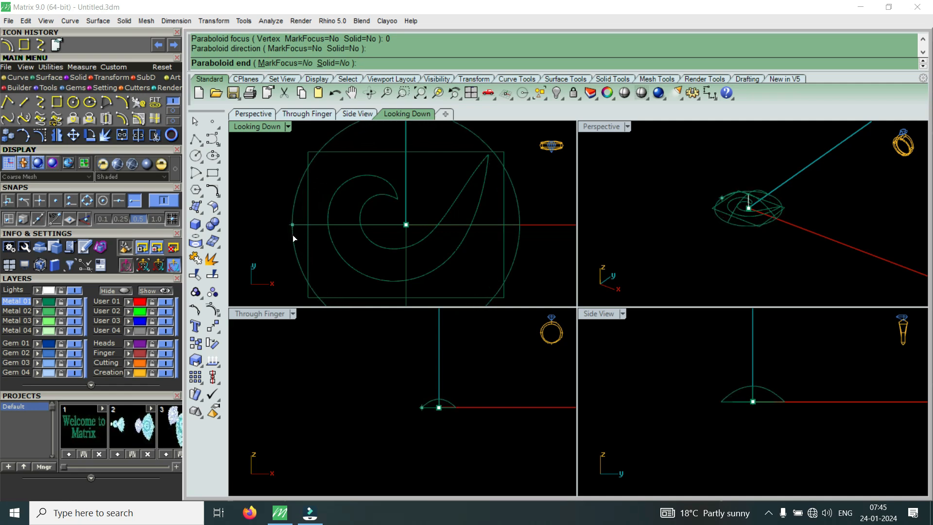
click(293, 235)
Flatten the paraboloid surface into a shallow dome and raise it slightly above the hook curves
click(428, 404)
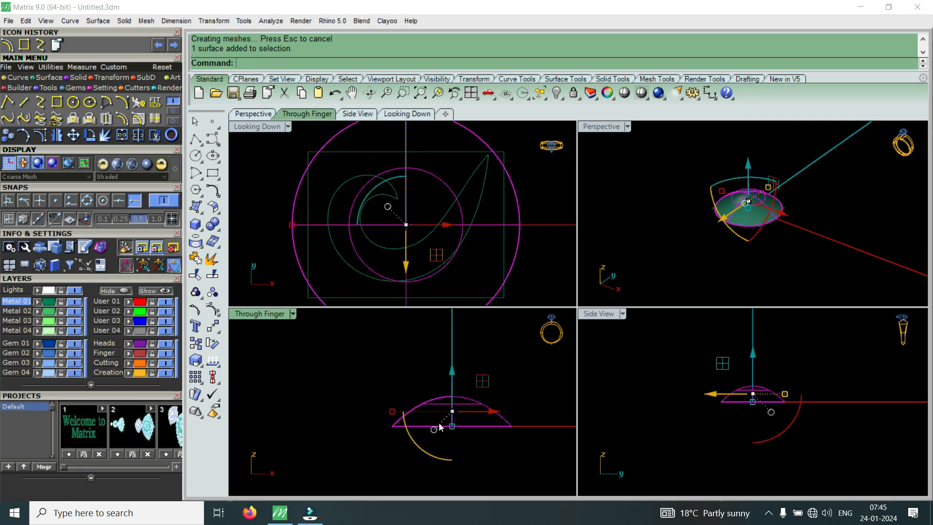
drag(440, 426, 465, 401)
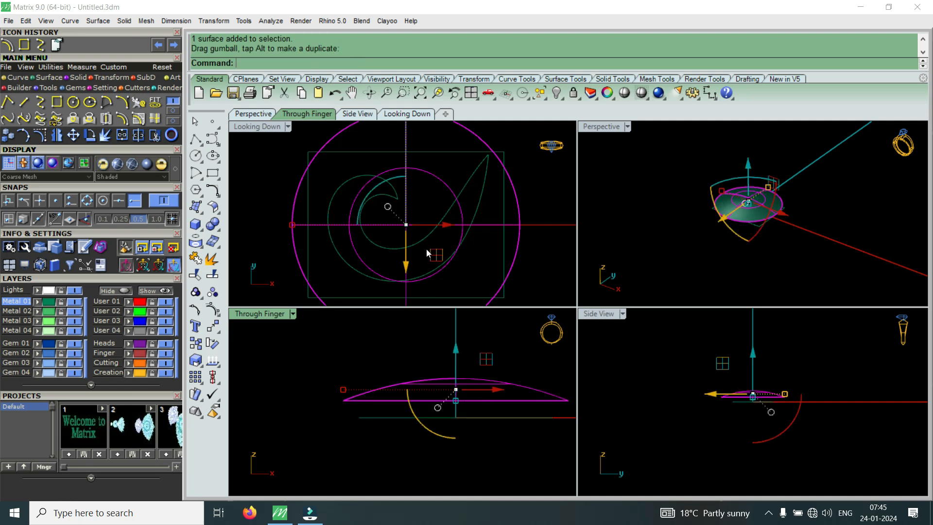
key(Escape)
Shift the dome surface slightly right and up in the Looking Down view so it covers the hook outline
click(463, 183)
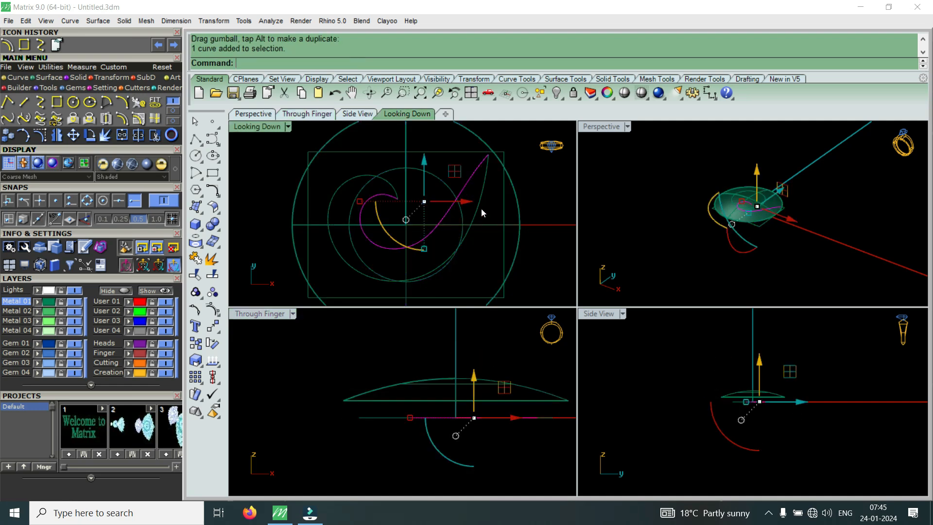
click(516, 226)
mouse_move(442, 227)
mouse_down()
mouse_move(450, 223)
mouse_move(438, 224)
mouse_up()
key(Escape)
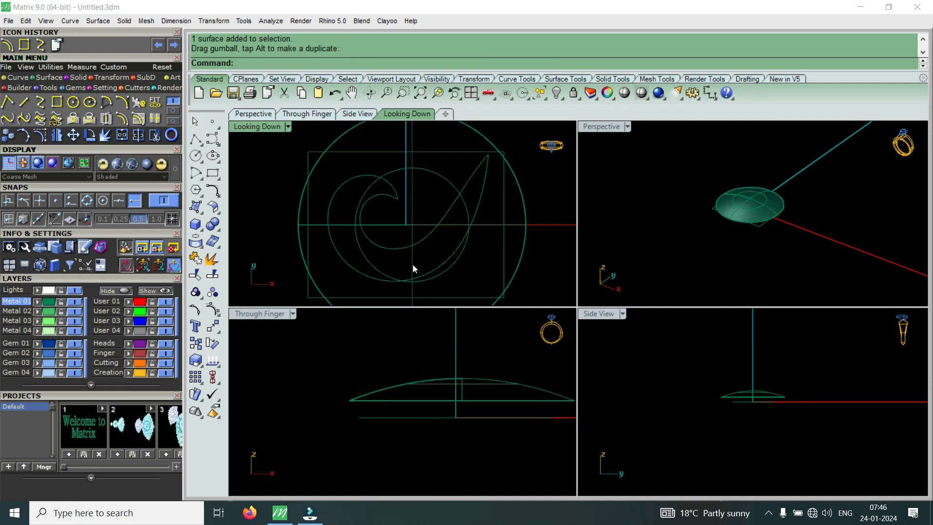
click(480, 225)
drag(409, 268, 427, 256)
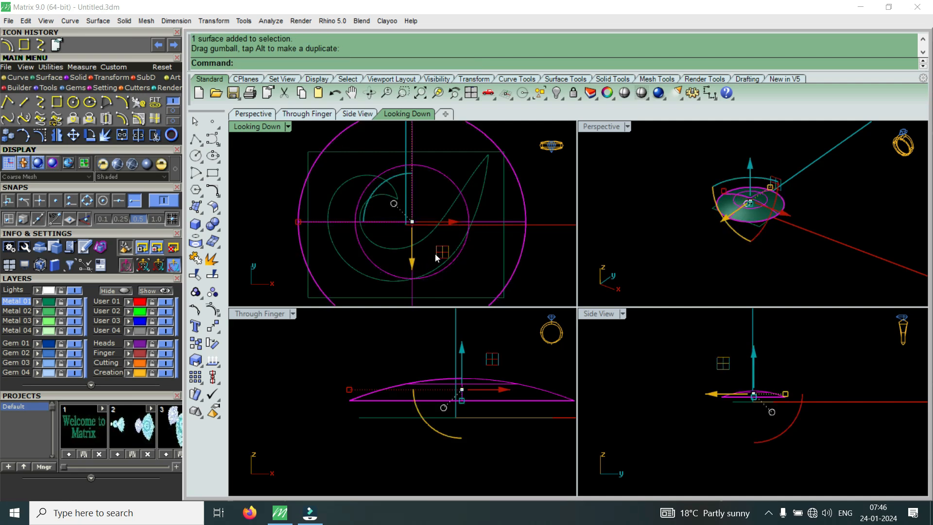
Project the inner and outer hook curves onto the dome surface in the Perspective view
click(476, 191)
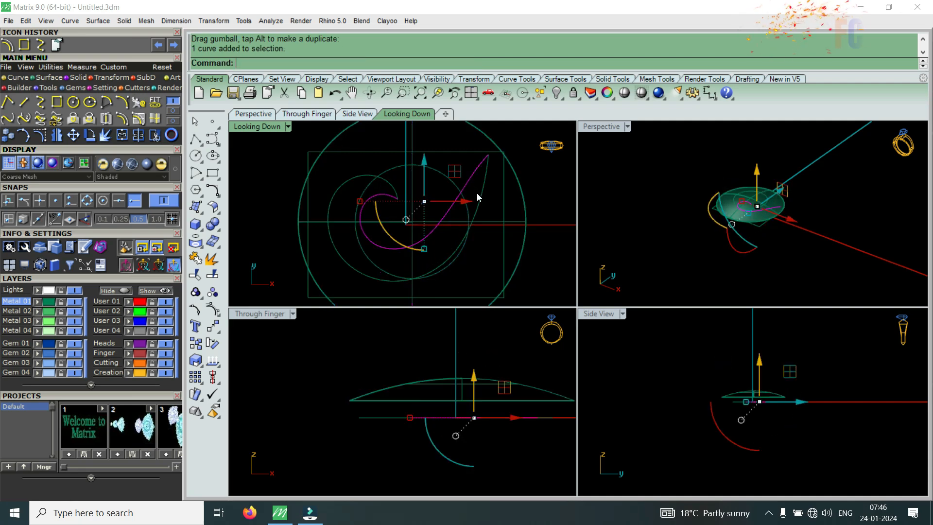
click(481, 198)
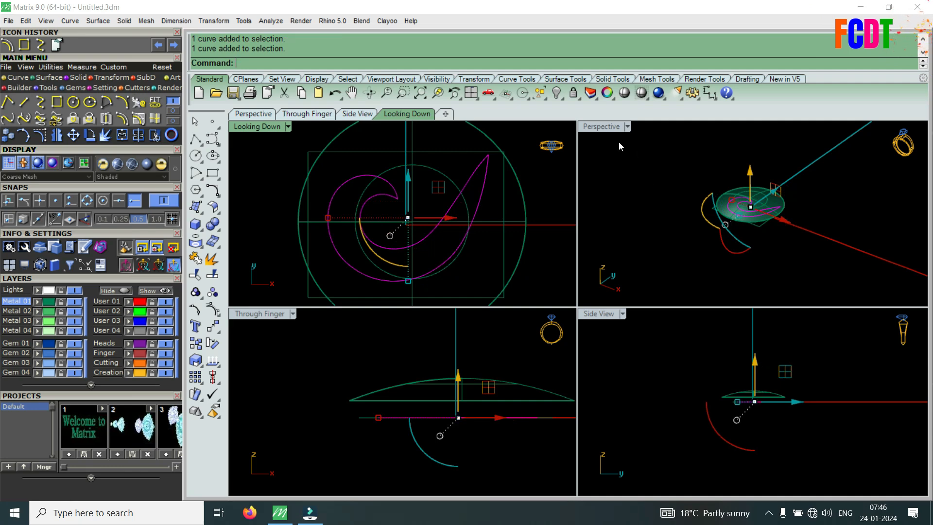
double_click(597, 127)
scroll(570, 313, up, 4)
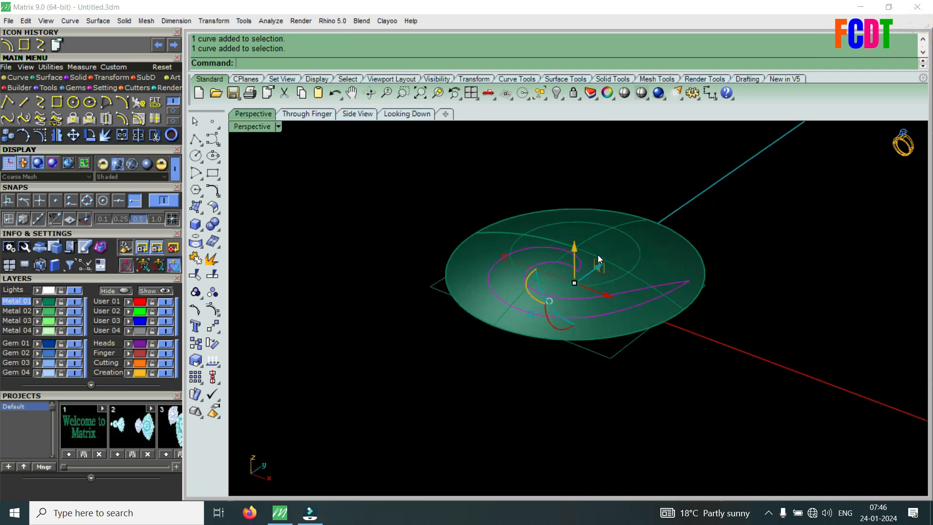
text(Pj)
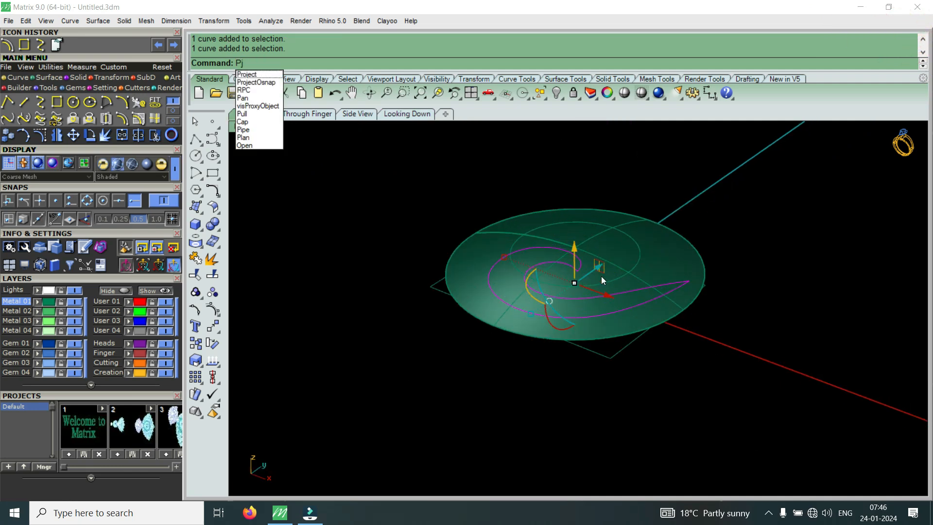
key(Return)
click(594, 227)
key(Return)
Assign the projected curves to the Finger layer and place the dome surface on the hidden Creation layer
right_drag(568, 317, 584, 329)
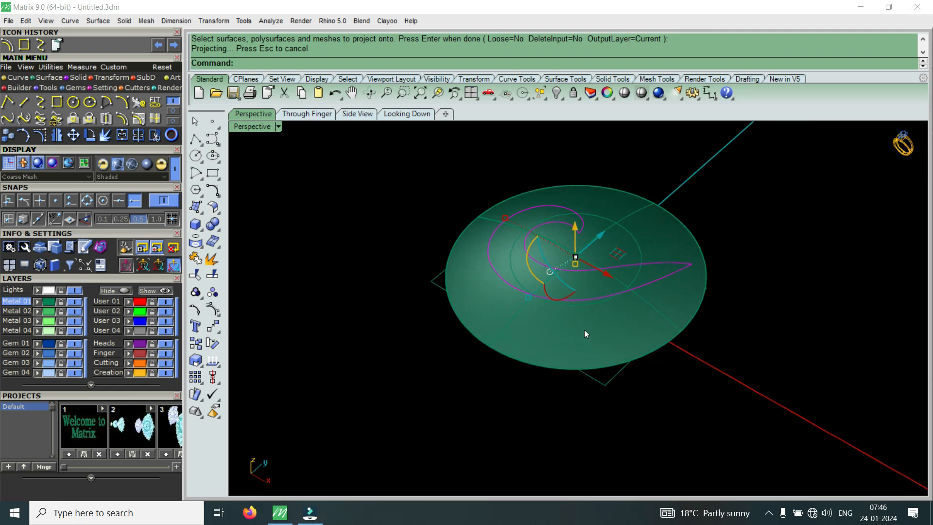
right_drag(566, 337, 456, 337)
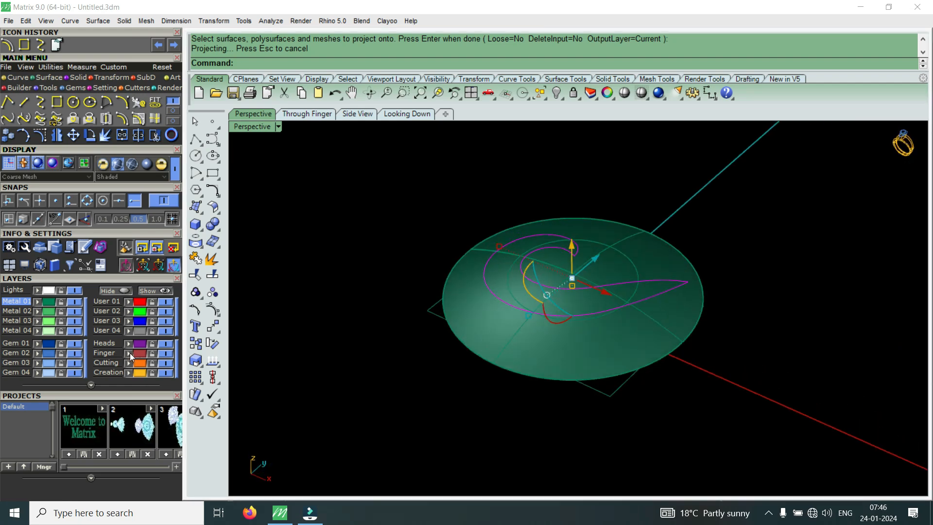
click(535, 350)
click(129, 373)
click(165, 373)
right_drag(629, 291, 632, 316)
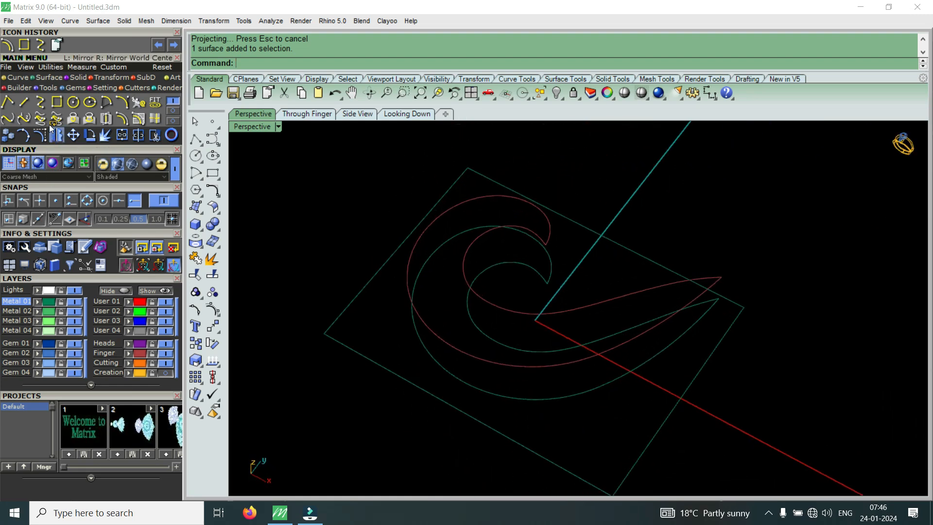
Draw a straight line joining the inner and outer projected curves across the lower bend of the hook
click(23, 101)
click(71, 201)
scroll(505, 311, up, 5)
click(505, 303)
click(460, 377)
right_drag(461, 379, 492, 311)
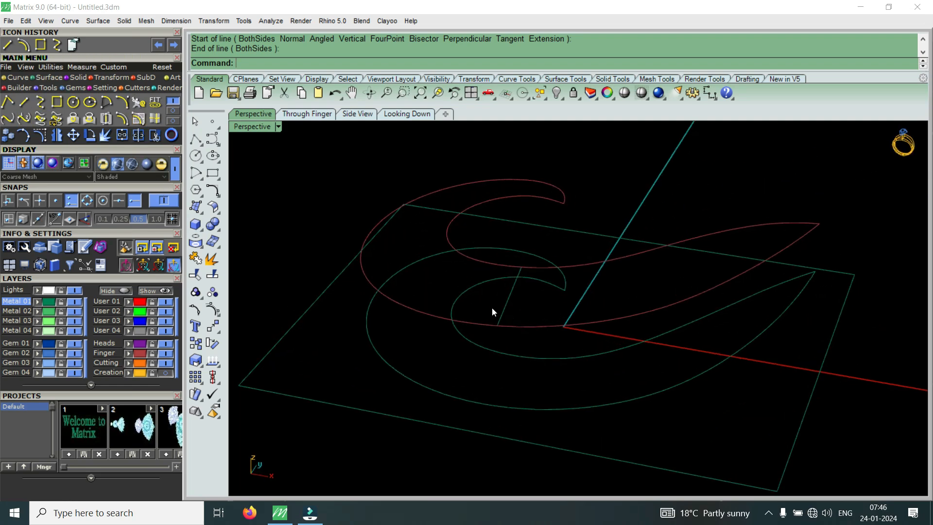
Start a Sweep2 using the projected inner and outer curves as rails and the connecting line as cross section
text(2)
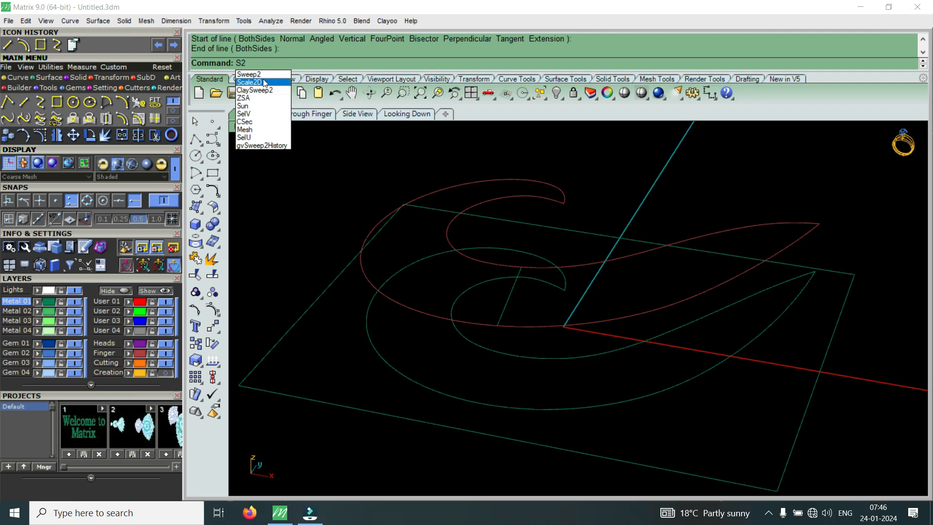
key(Return)
click(474, 263)
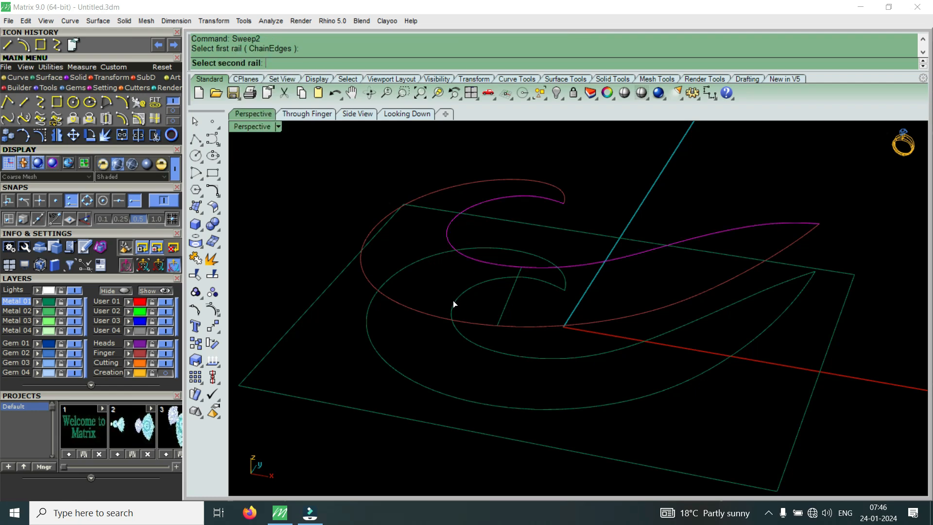
click(435, 322)
click(503, 312)
key(Return)
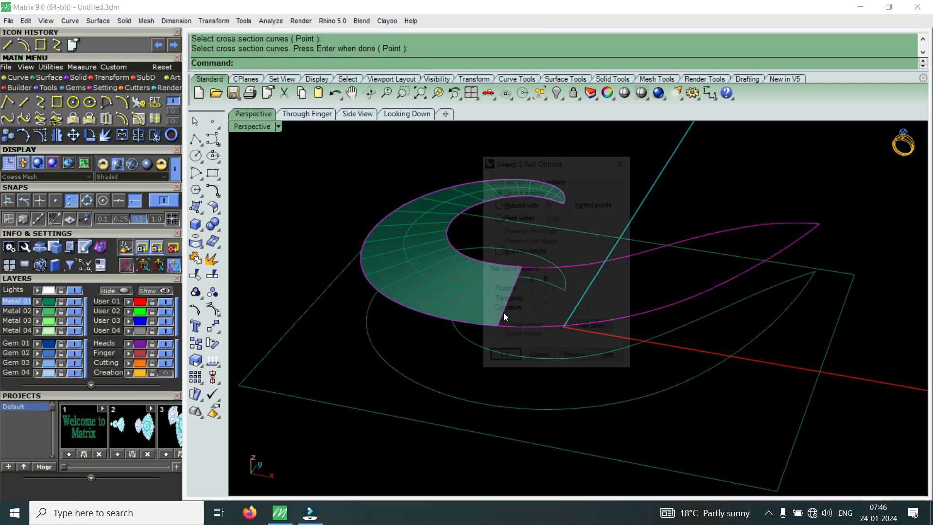
Add paired slashes between the two rails around the hook's curl and create the swept surface
click(593, 328)
right_drag(587, 332, 575, 361)
scroll(537, 403, up, 5)
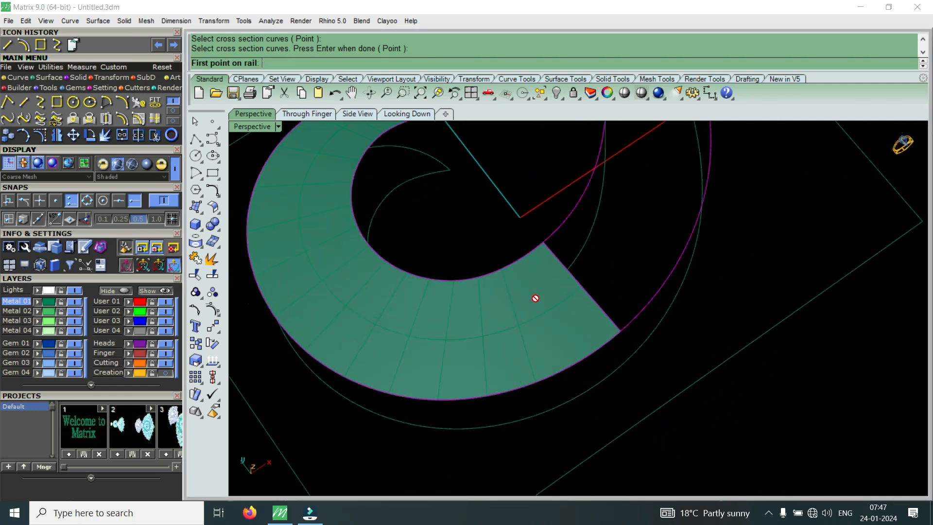
click(535, 283)
right_drag(552, 363, 461, 326)
click(425, 378)
scroll(589, 343, down, 4)
scroll(527, 328, up, 4)
right_drag(522, 347, 526, 378)
scroll(396, 387, up, 2)
click(377, 372)
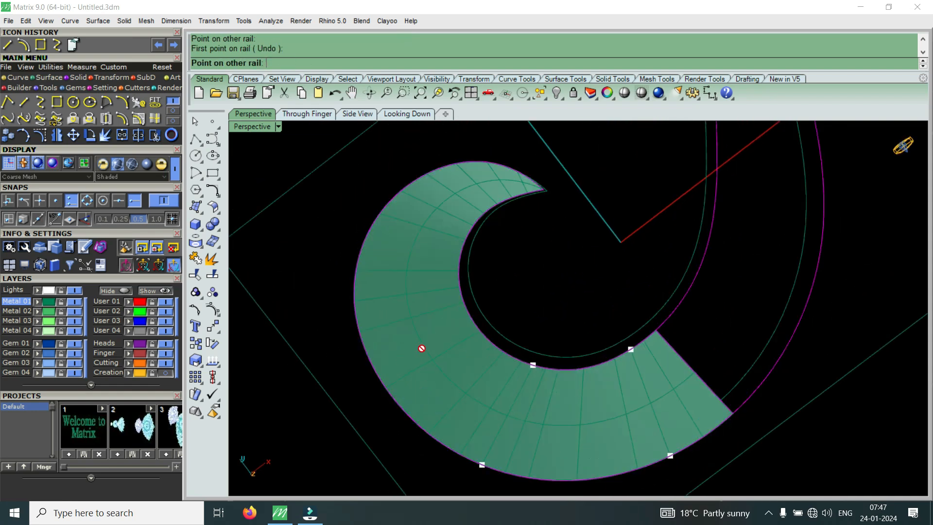
click(470, 321)
click(369, 247)
click(445, 256)
key(Return)
click(504, 360)
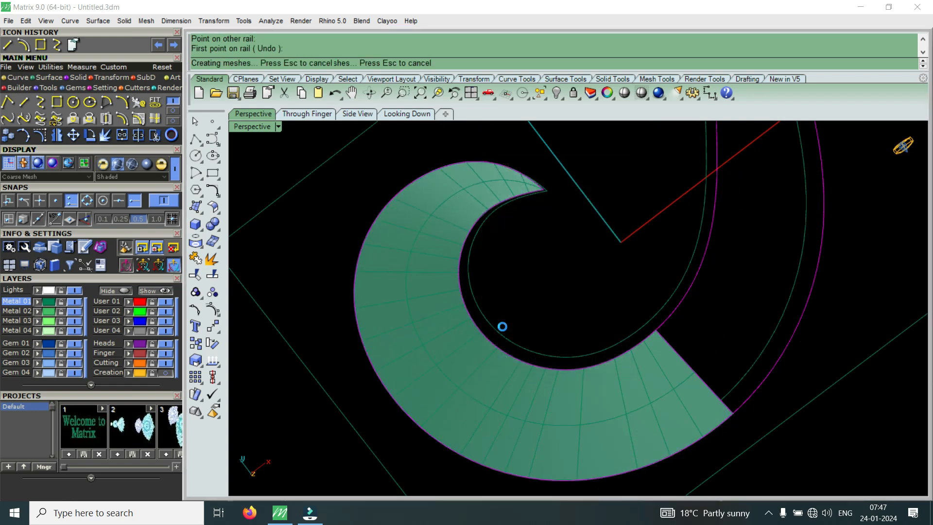
Start another Sweep2 along the two projected curves toward the pointed tail, using the first surface's lower end edge as cross section
scroll(503, 325, down, 4)
right_drag(678, 318, 628, 305)
scroll(624, 299, up, 2)
right_click(621, 296)
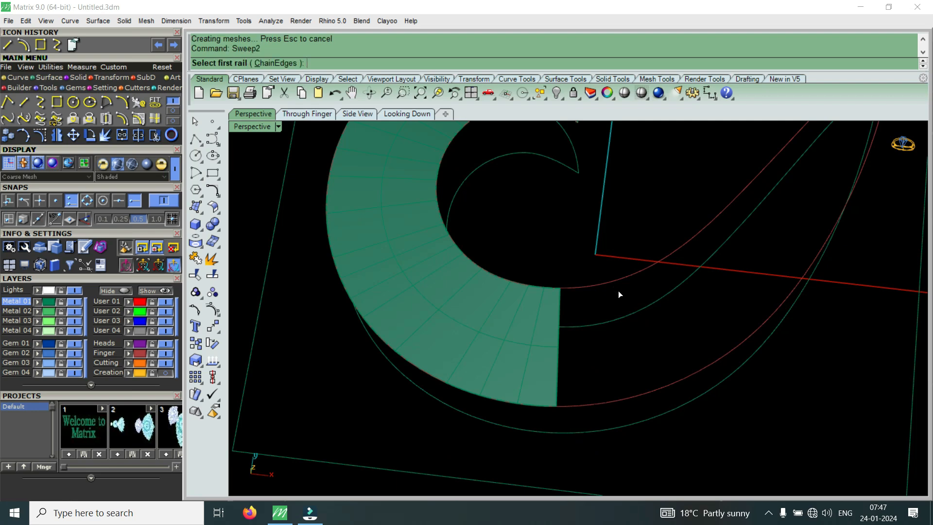
click(612, 286)
click(646, 395)
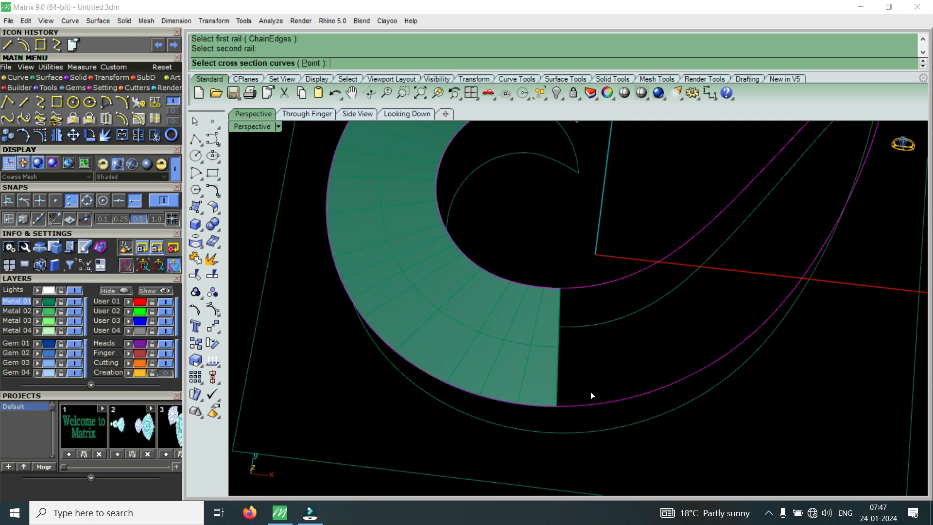
click(558, 381)
click(602, 423)
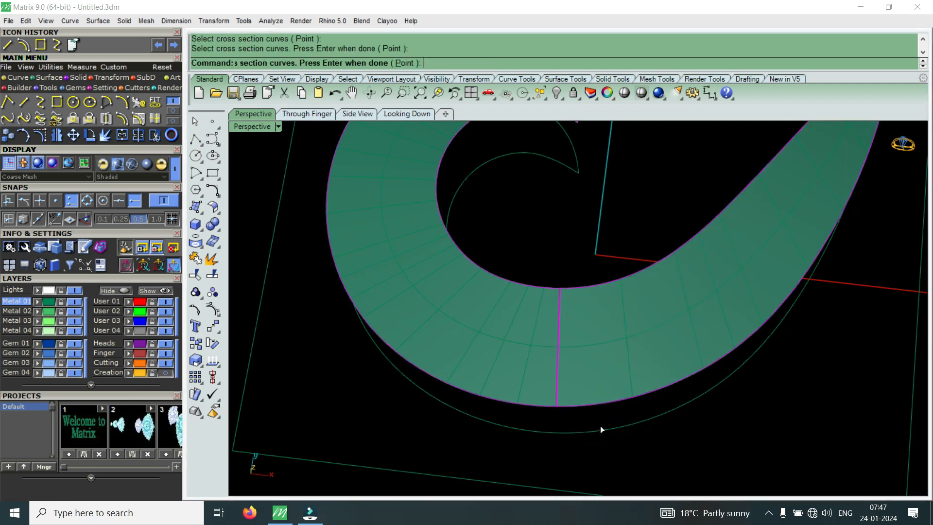
key(Return)
Add three slashes between the rails from the lower bend toward the pointed tail and create the second swept surface
click(594, 329)
scroll(559, 328, up, 4)
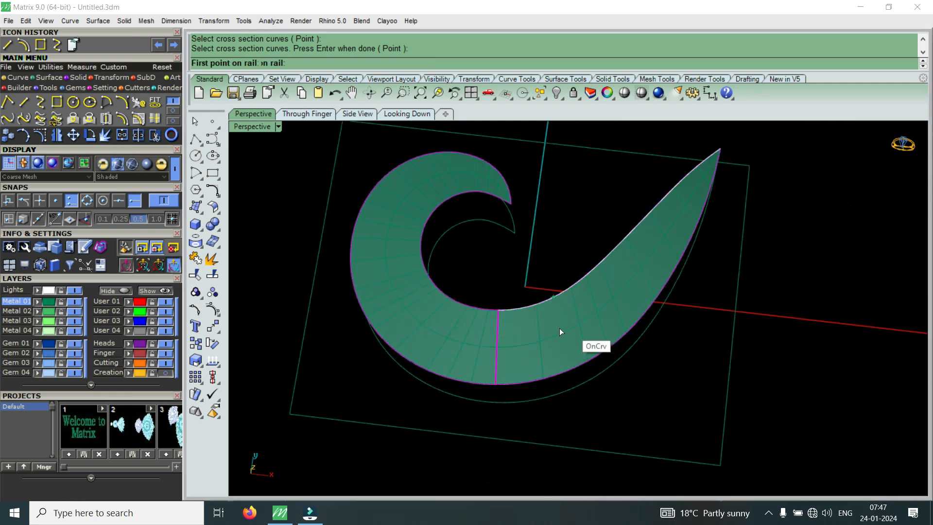
click(537, 325)
click(547, 389)
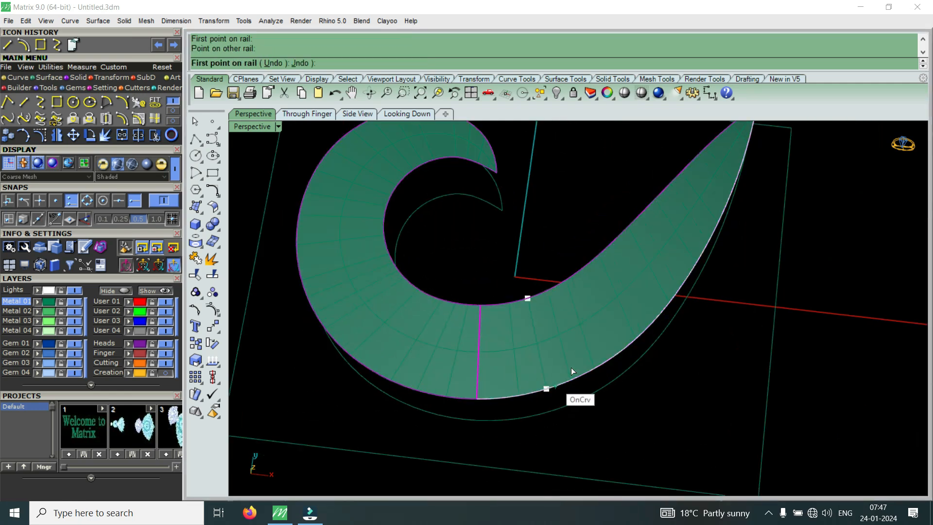
scroll(602, 295, up, 2)
click(602, 296)
click(643, 351)
scroll(666, 269, down, 3)
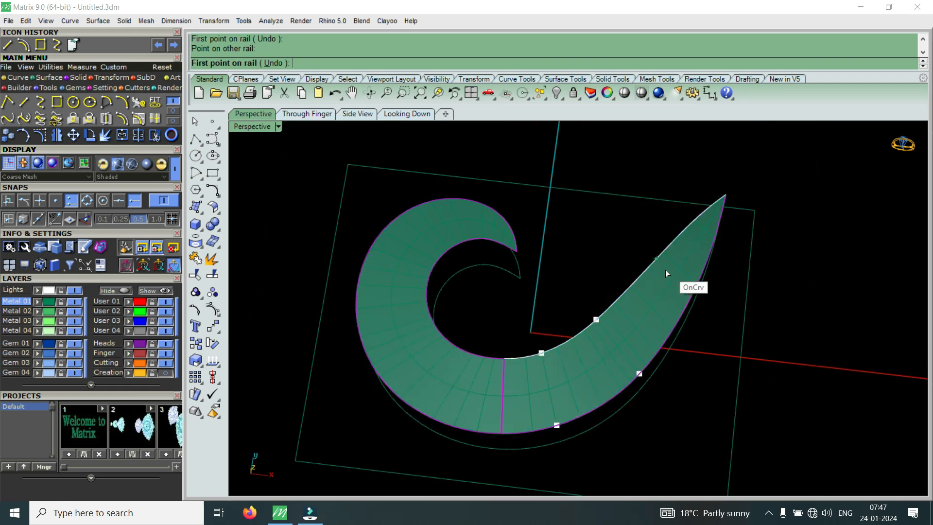
click(651, 284)
click(702, 322)
key(Return)
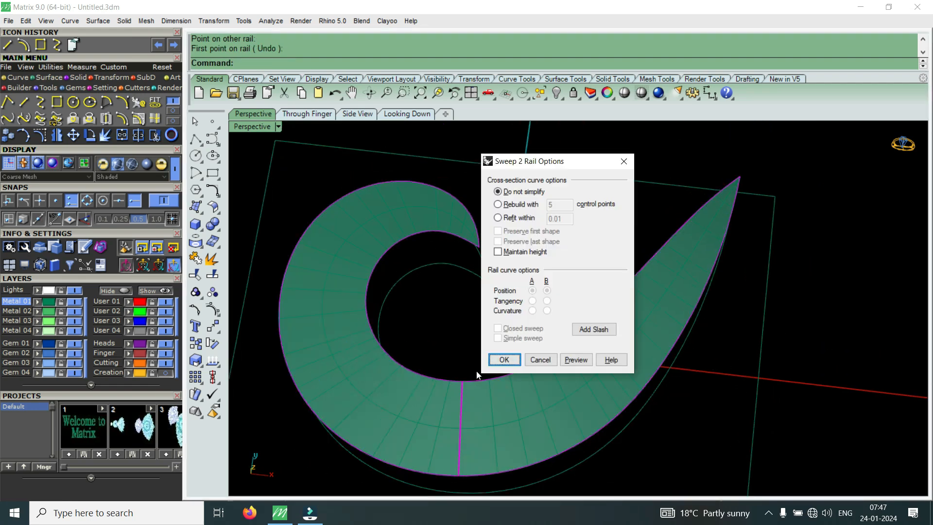
click(503, 360)
Merge the curl and tail swept surfaces into one hook surface
right_drag(581, 364, 550, 333)
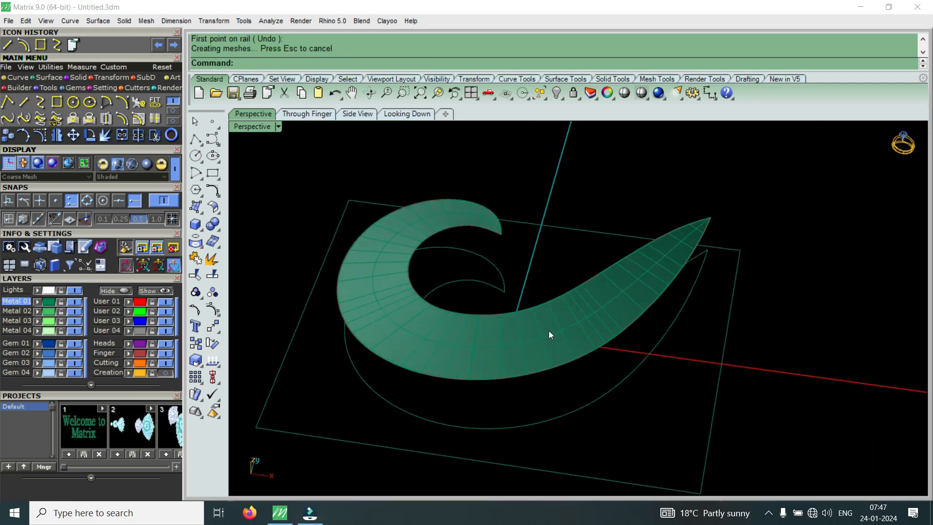
click(49, 77)
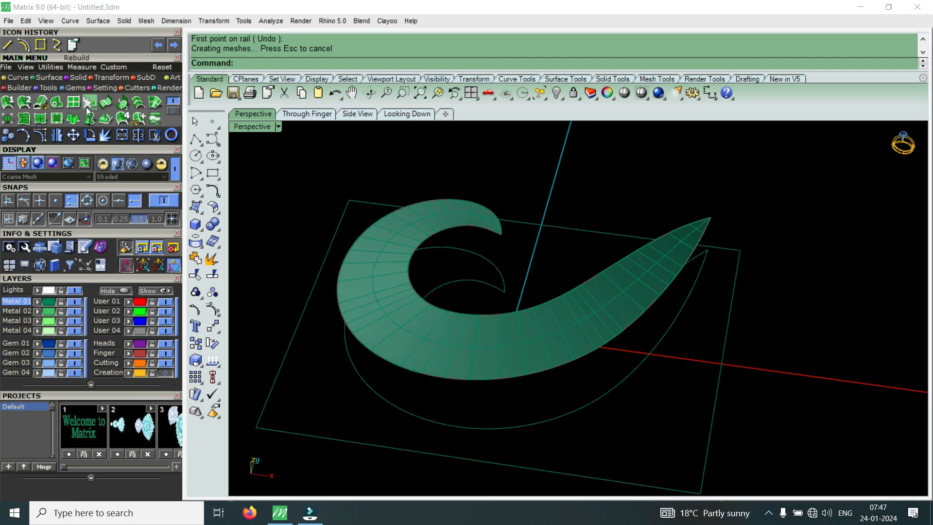
click(171, 109)
click(108, 104)
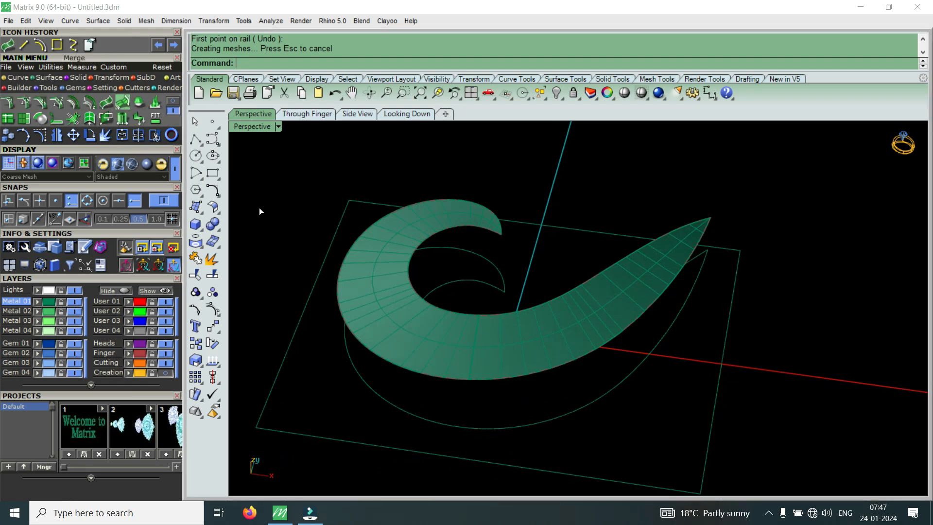
click(407, 346)
click(497, 343)
Thicken the merged hook surface downward with OffsetSrf, using a solid offset, flipped direction and a distance of 0.8
right_drag(520, 357, 329, 312)
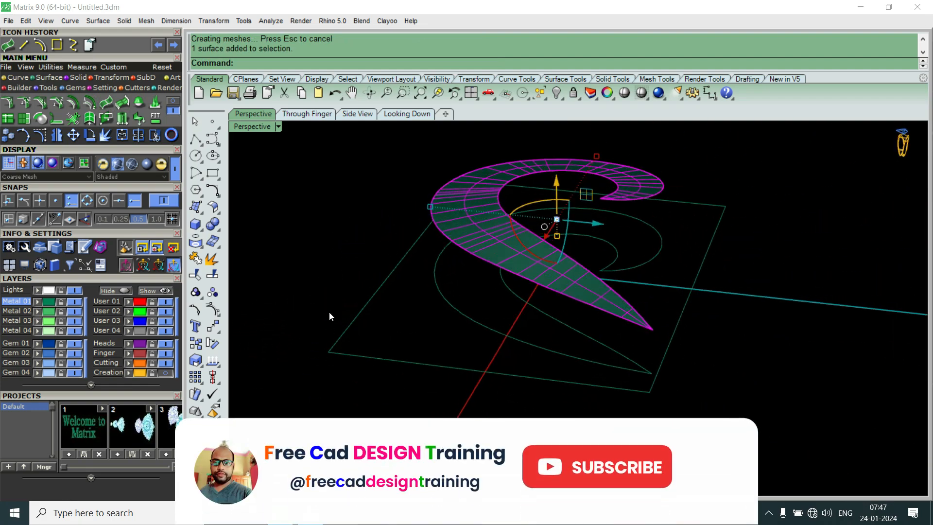
text(o)
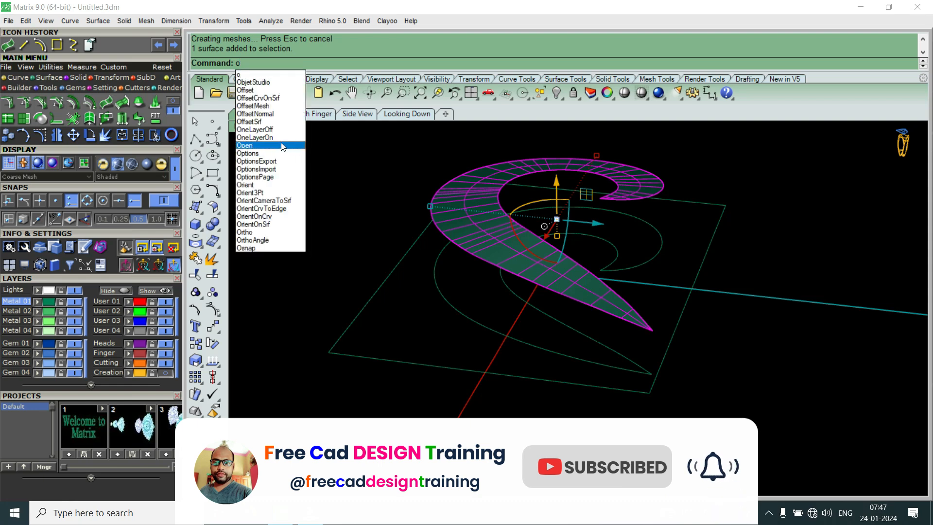
click(268, 122)
text(f)
key(Return)
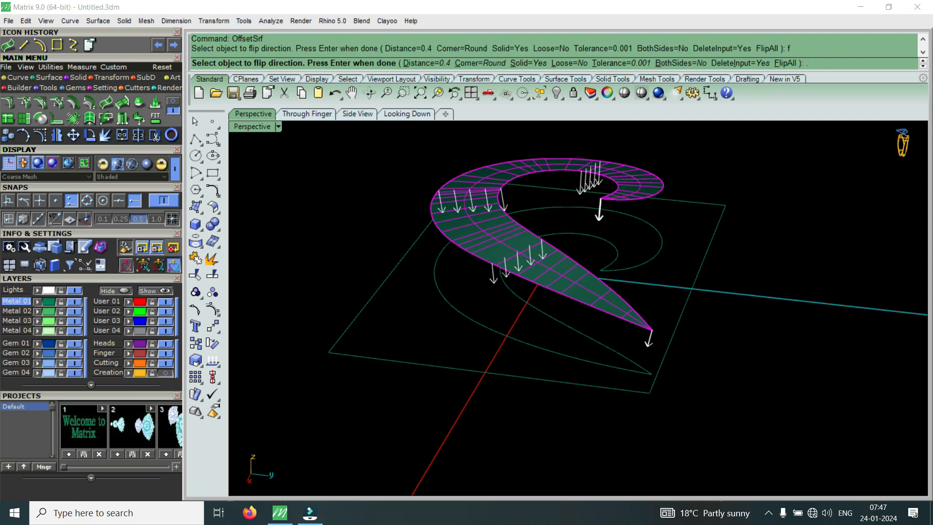
text(.8)
key(Return)
key(Return)
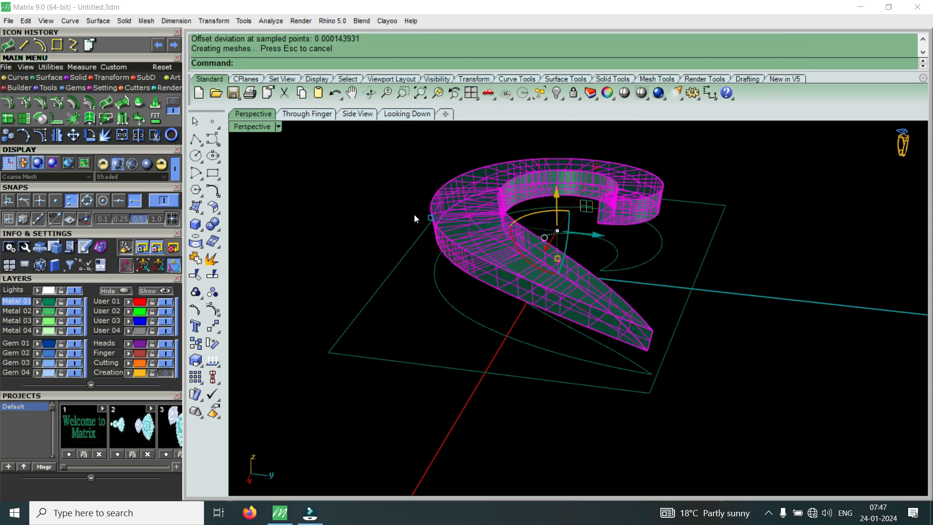
Assign the thickened hook solid to a lighter green metal layer
right_drag(479, 198, 590, 283)
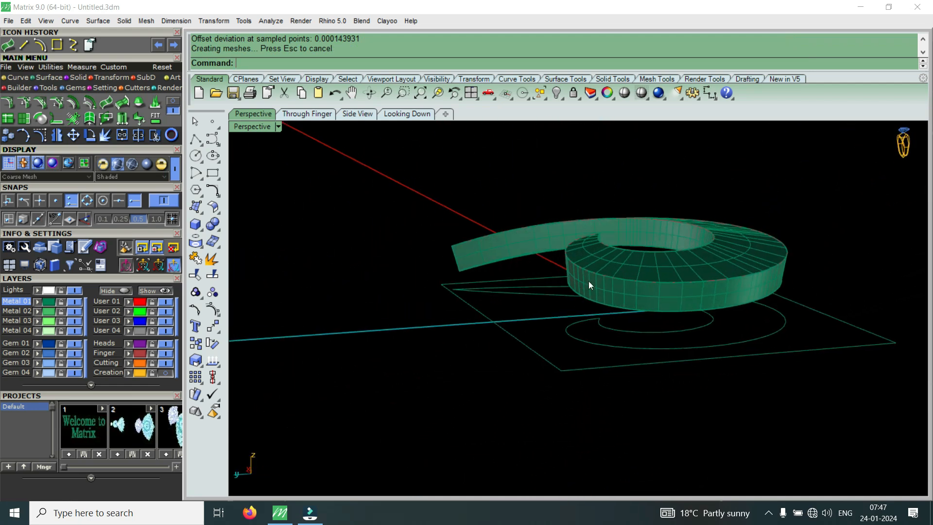
click(682, 291)
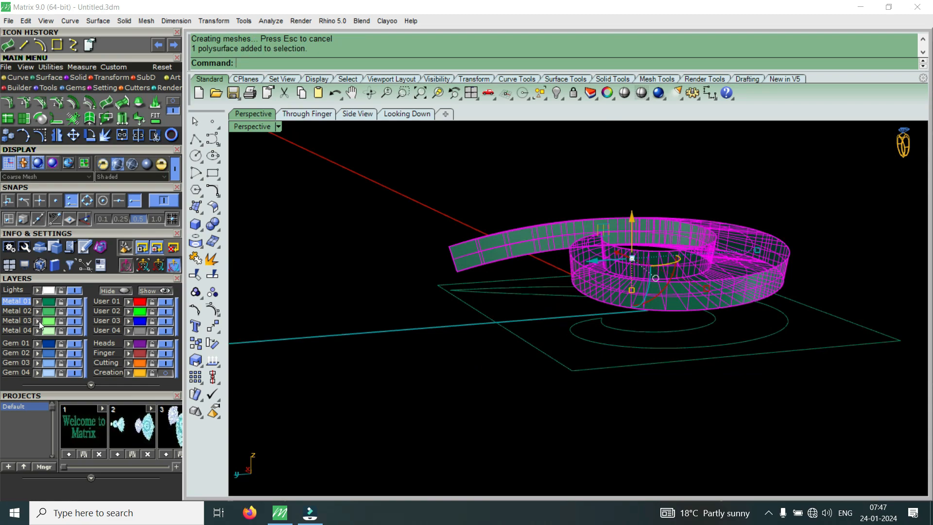
right_drag(520, 281, 572, 266)
click(681, 273)
Select the outer projected curve and examine the hook solid's side walls along it from several angles
right_drag(681, 273, 430, 242)
scroll(452, 239, up, 3)
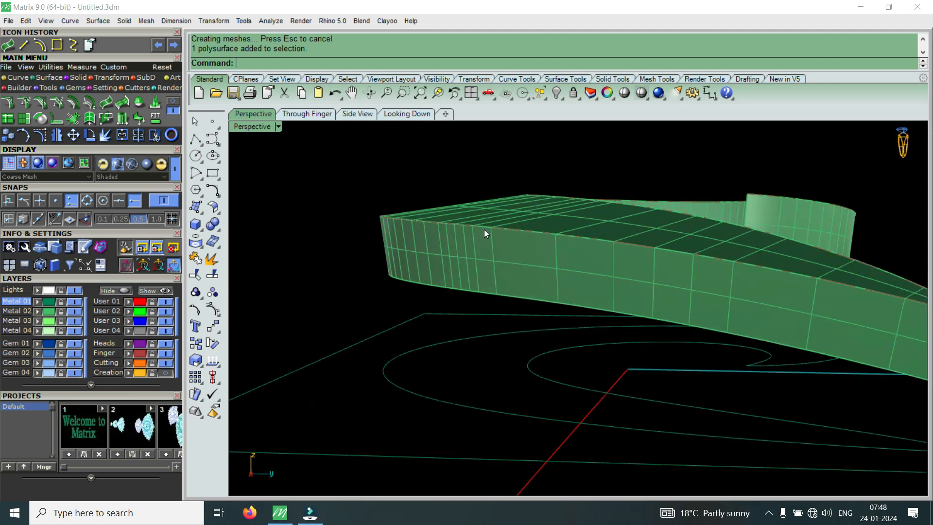
click(484, 230)
click(525, 249)
right_drag(525, 249, 526, 294)
scroll(622, 331, down, 5)
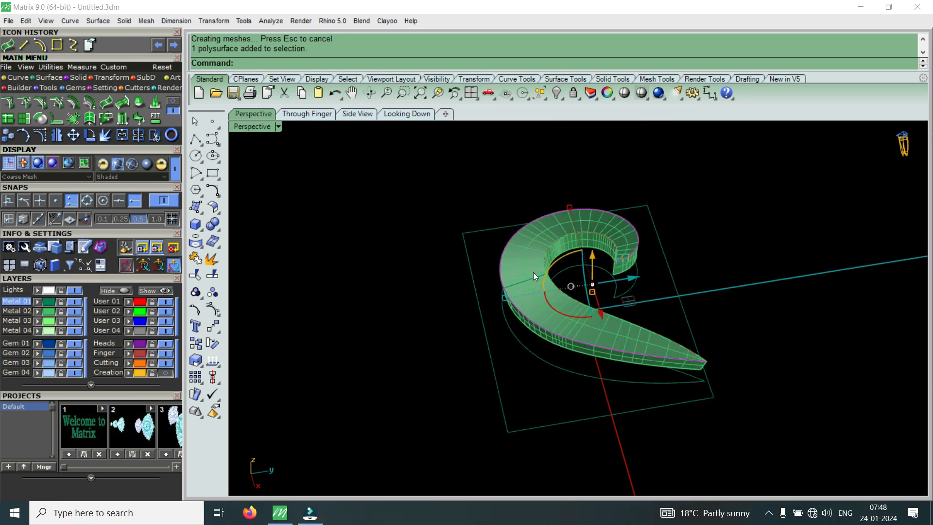
scroll(533, 272, up, 5)
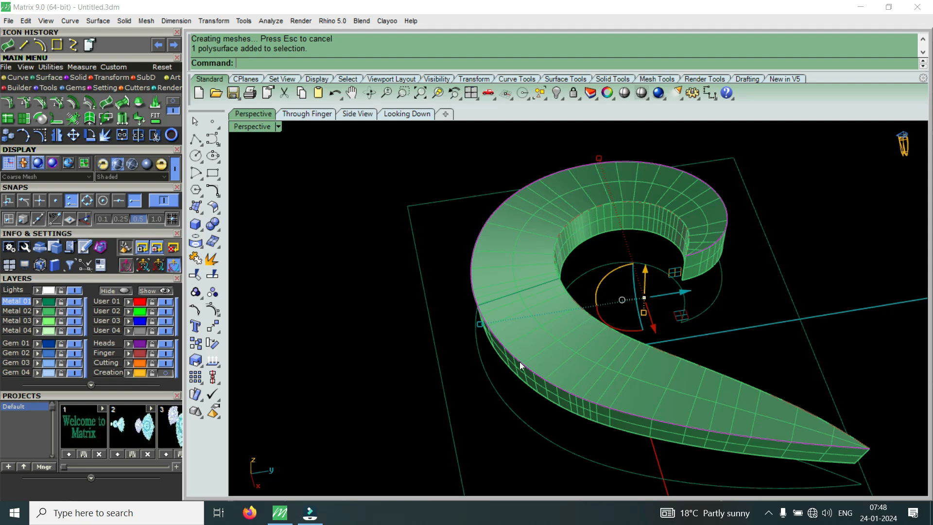
right_drag(511, 325, 619, 171)
scroll(540, 316, up, 6)
scroll(619, 171, down, 2)
scroll(525, 287, up, 4)
scroll(592, 204, down, 6)
right_drag(564, 247, 547, 364)
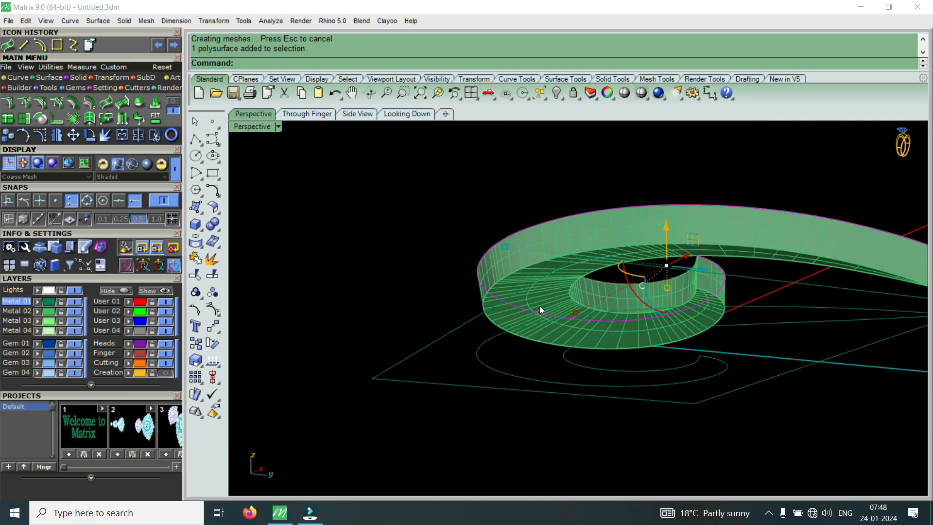
right_drag(550, 293, 587, 305)
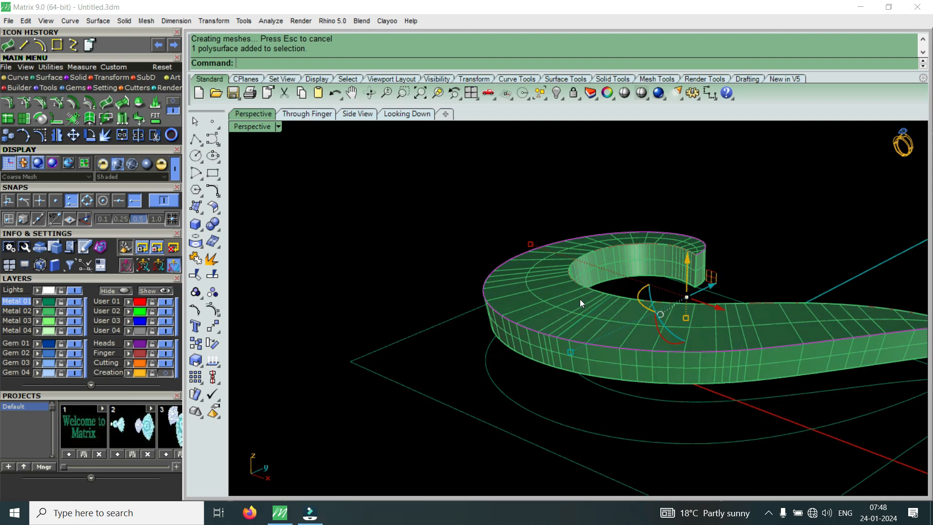
scroll(581, 299, down, 2)
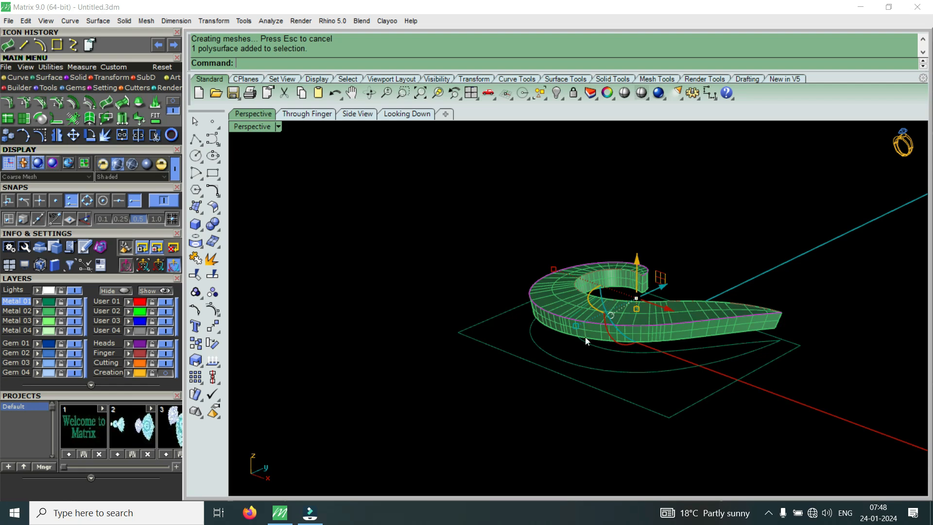
scroll(588, 316, up, 3)
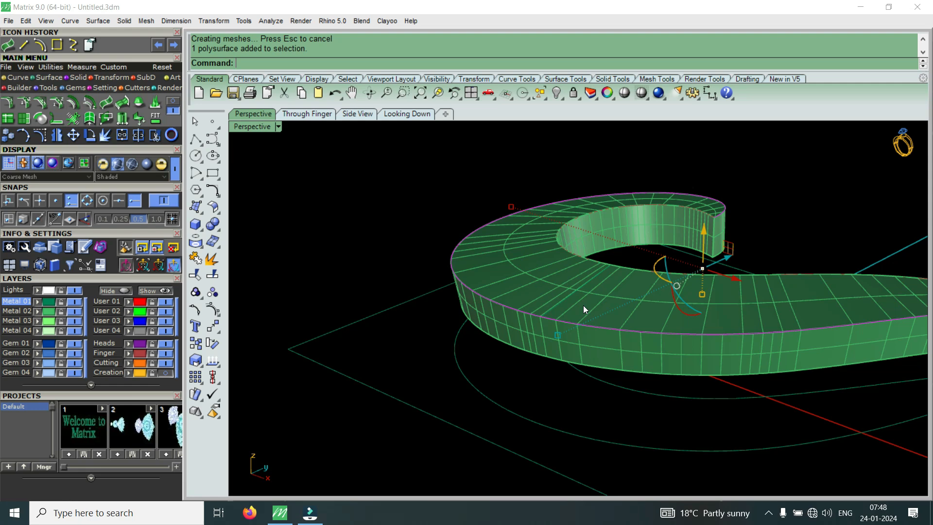
click(123, 22)
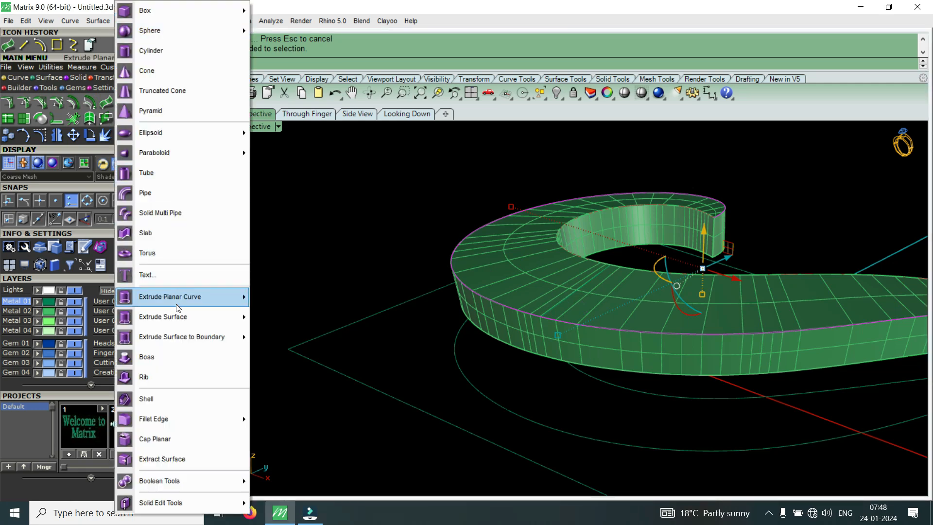
mouse_move(180, 323)
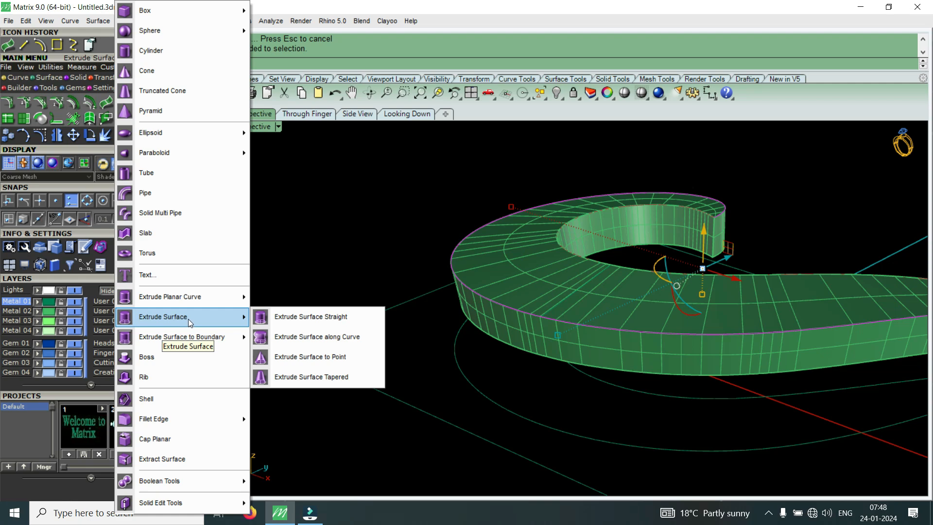
click(642, 314)
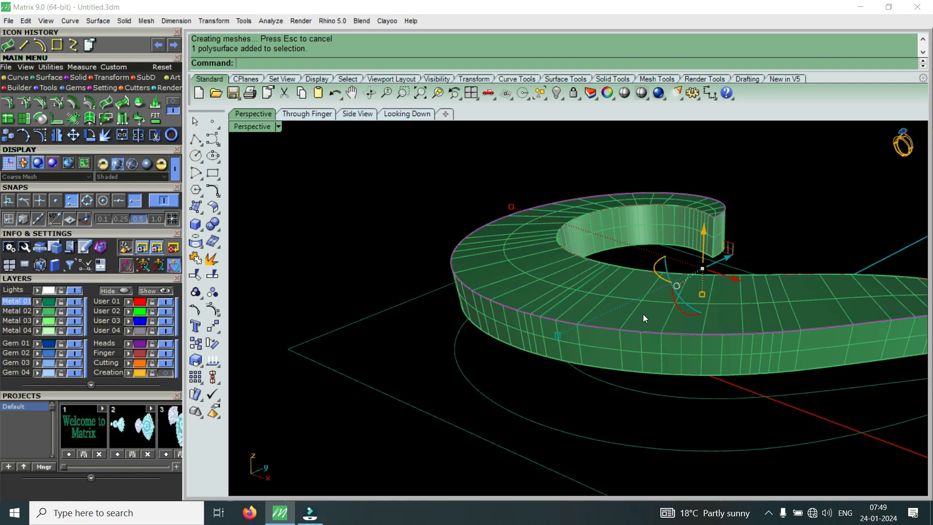
scroll(591, 375, down, 4)
mouse_move(597, 376)
right_down()
mouse_move(646, 398)
mouse_move(612, 371)
right_up()
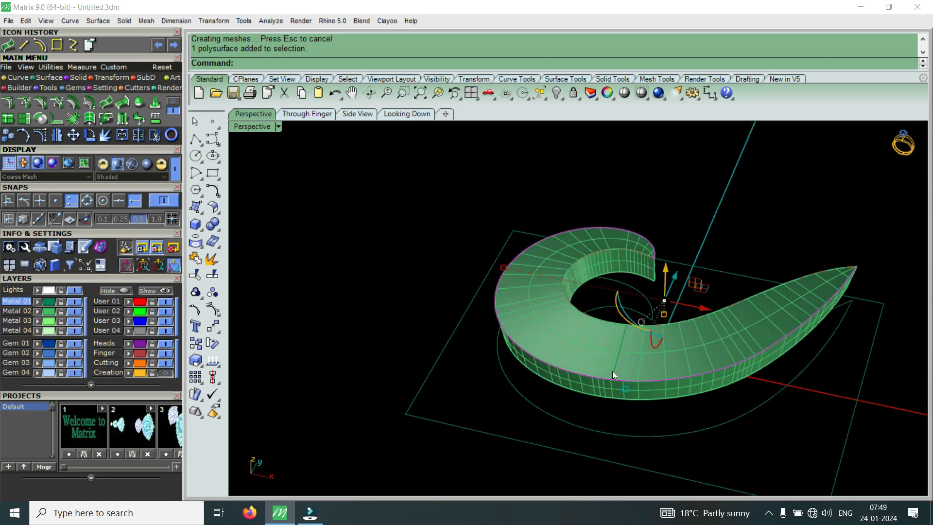
click(594, 352)
key(Escape)
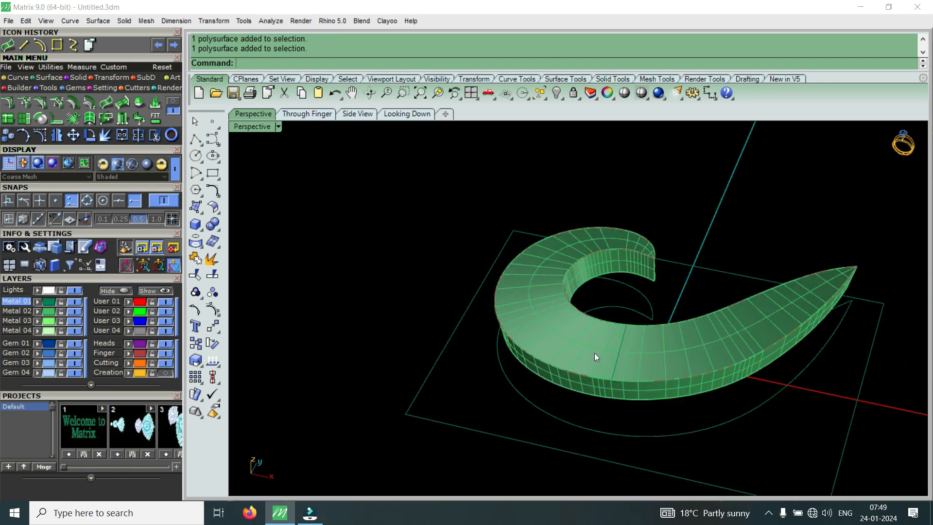
Extrude the outer projected curve straight down by a distance of -2.5
click(613, 391)
click(625, 412)
right_drag(625, 412, 476, 281)
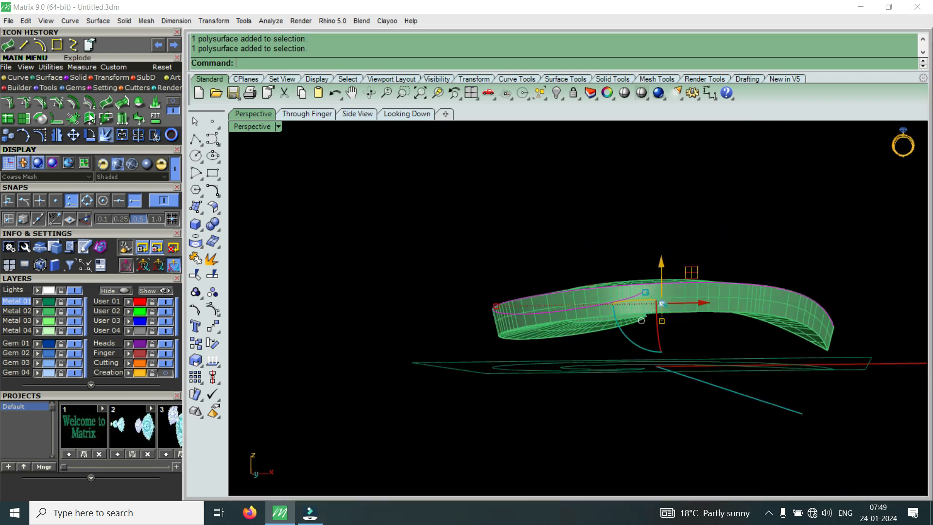
click(78, 78)
click(138, 101)
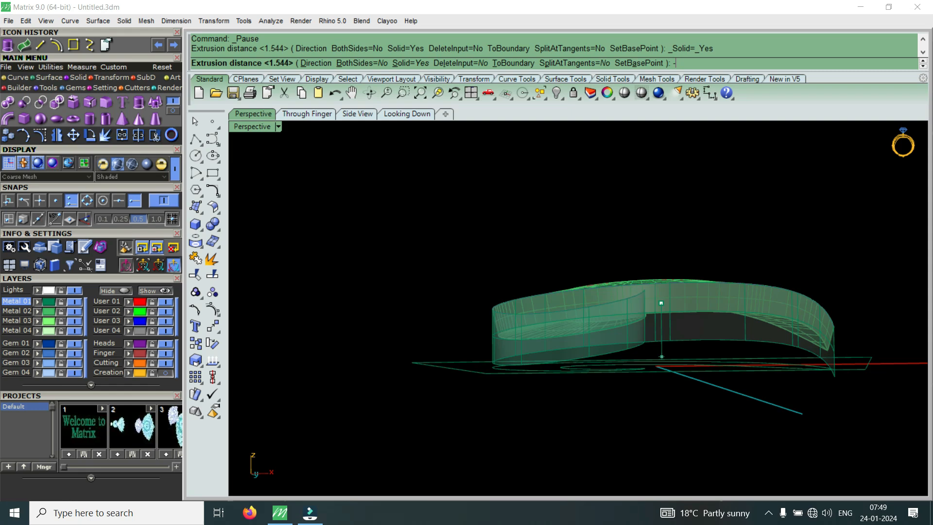
text(2.5)
key(Return)
Assign the extruded outer side wall to the Finger layer
right_drag(375, 349, 631, 408)
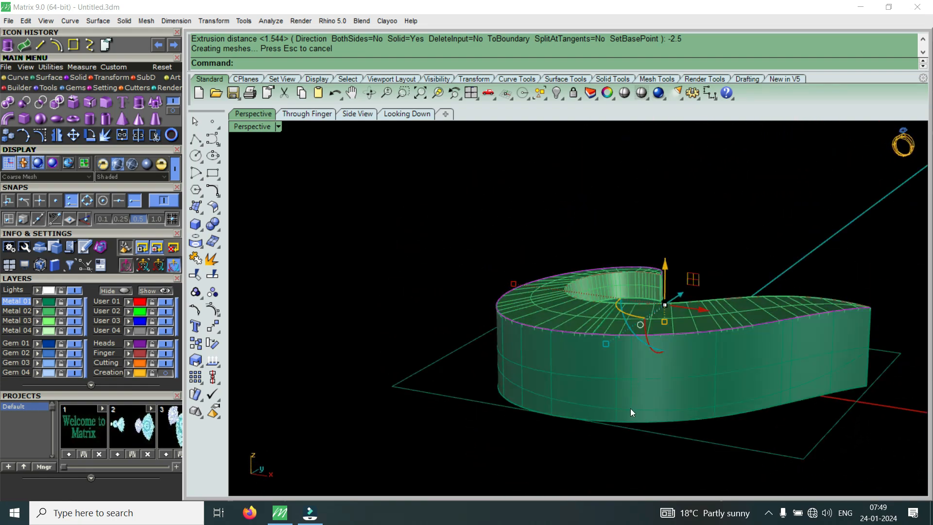
click(636, 386)
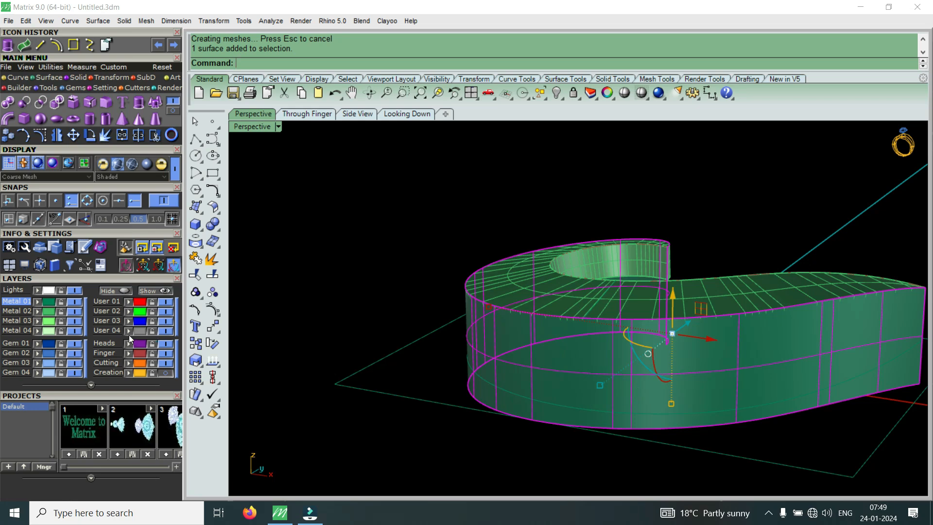
click(129, 353)
key(Escape)
Thicken the outer side wall inward into a solid with OffsetSrf at a distance of 0.65
right_drag(567, 348, 658, 194)
click(660, 198)
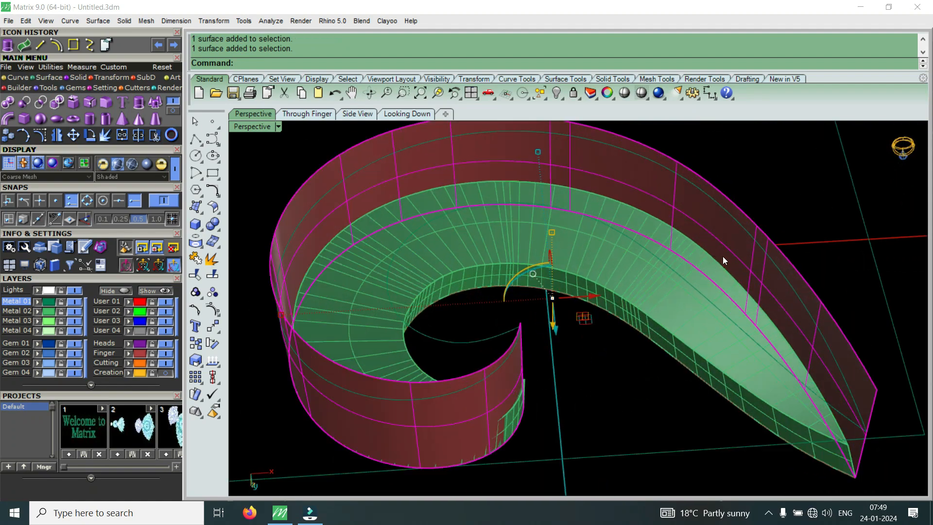
text(o)
click(273, 127)
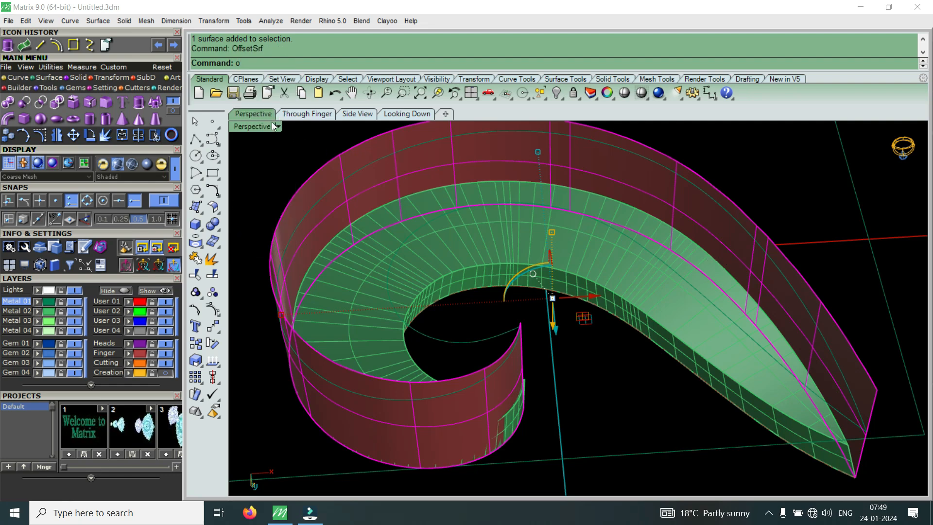
text(.65)
key(Return)
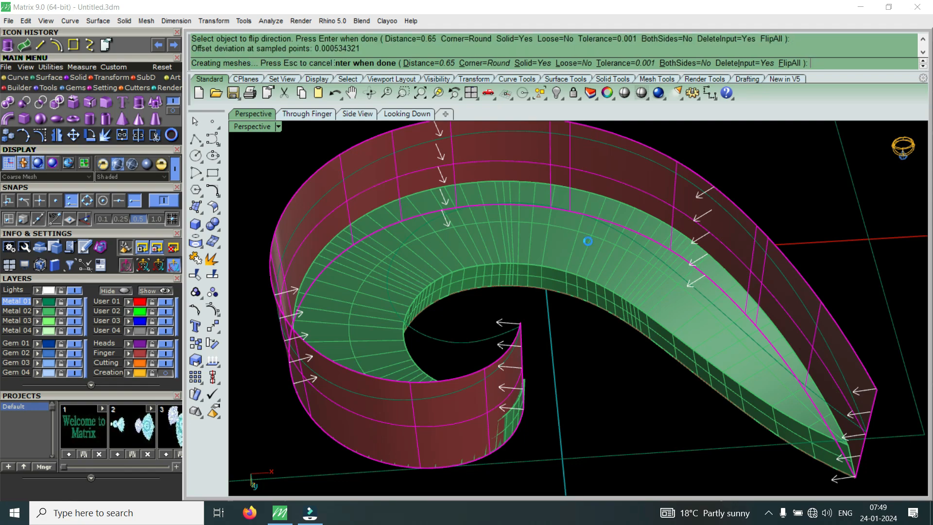
Examine the thickened side wall against the hook solid from above and below
scroll(684, 338, down, 2)
scroll(684, 338, down, 2)
mouse_move(627, 331)
right_down()
mouse_move(617, 316)
mouse_move(626, 330)
right_up()
scroll(600, 293, up, 5)
scroll(668, 291, down, 2)
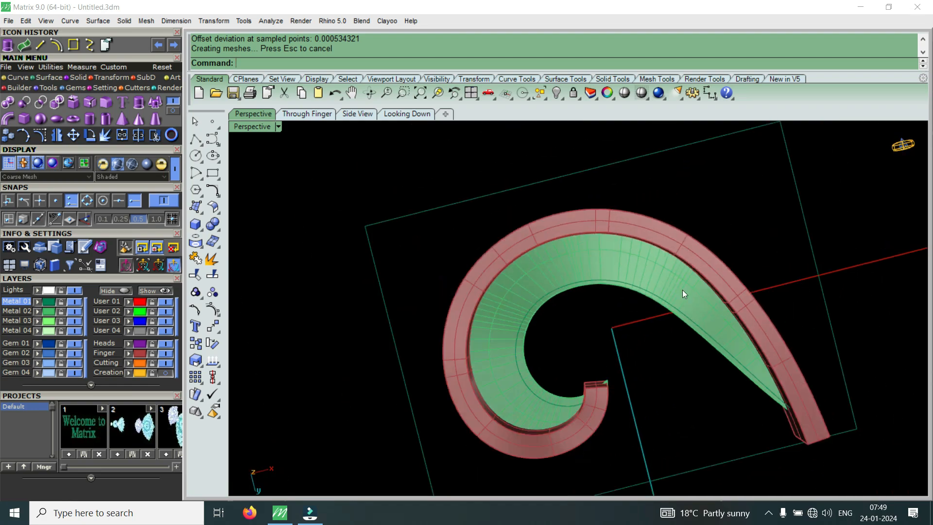
right_drag(681, 275, 501, 308)
scroll(563, 299, up, 3)
scroll(627, 299, down, 3)
right_drag(627, 298, 574, 383)
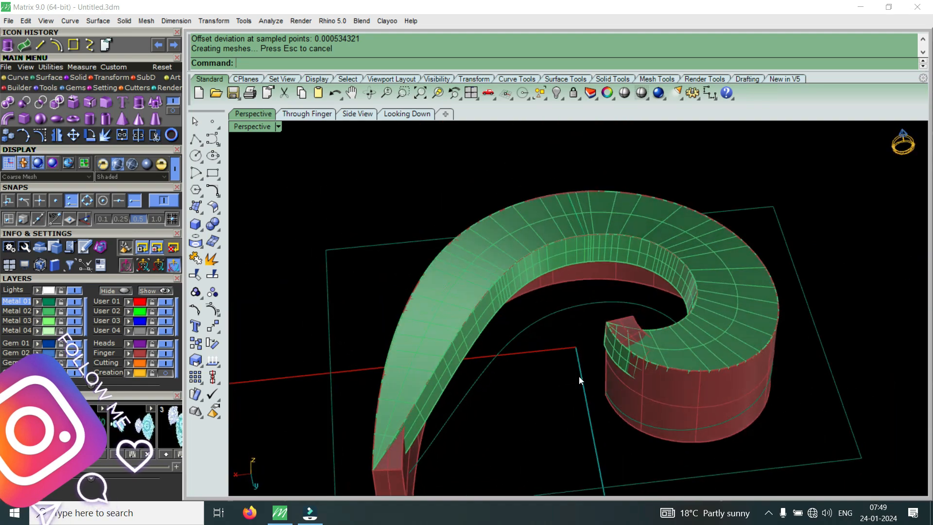
scroll(638, 310, down, 6)
right_drag(638, 310, 643, 406)
scroll(686, 360, up, 6)
right_drag(687, 361, 589, 334)
scroll(588, 334, up, 5)
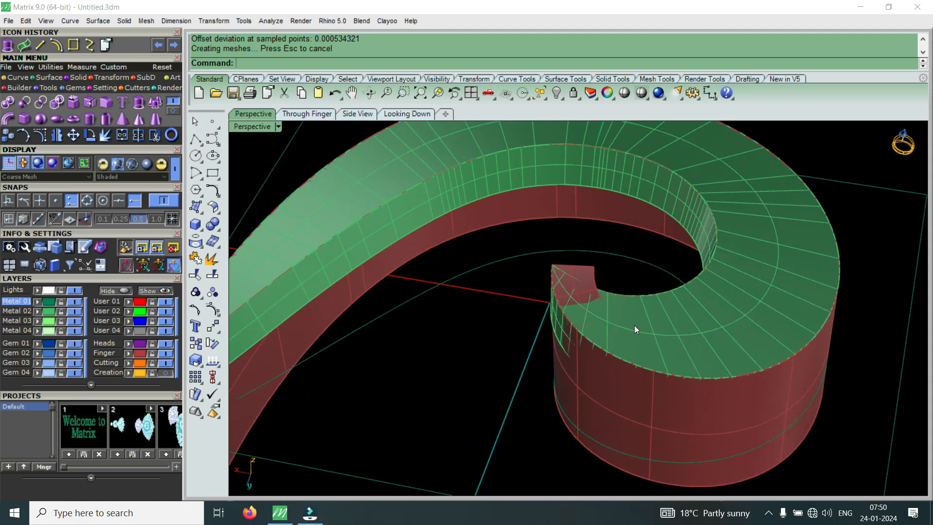
scroll(666, 317, down, 5)
scroll(592, 249, up, 6)
Select the hook solid and examine where the side wall meets it at the tip, the curl and the underside
click(587, 241)
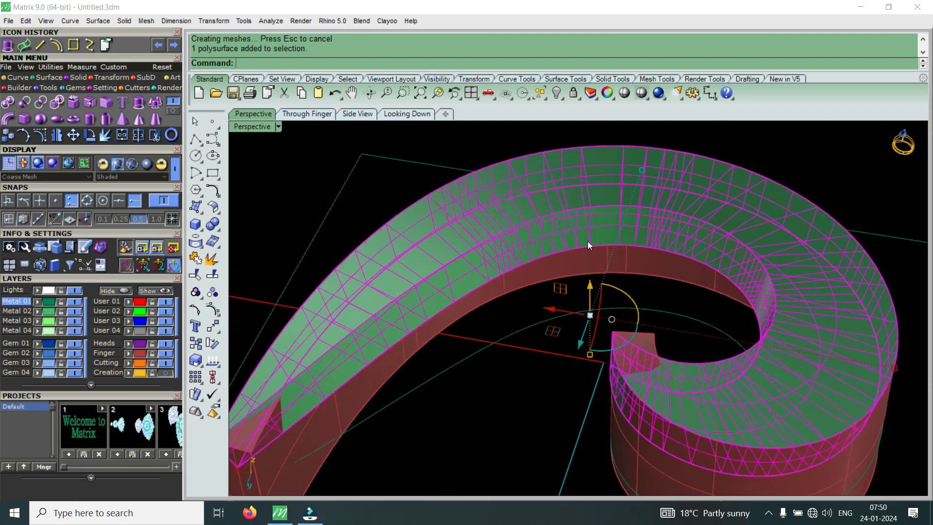
scroll(569, 231, down, 2)
scroll(340, 380, up, 5)
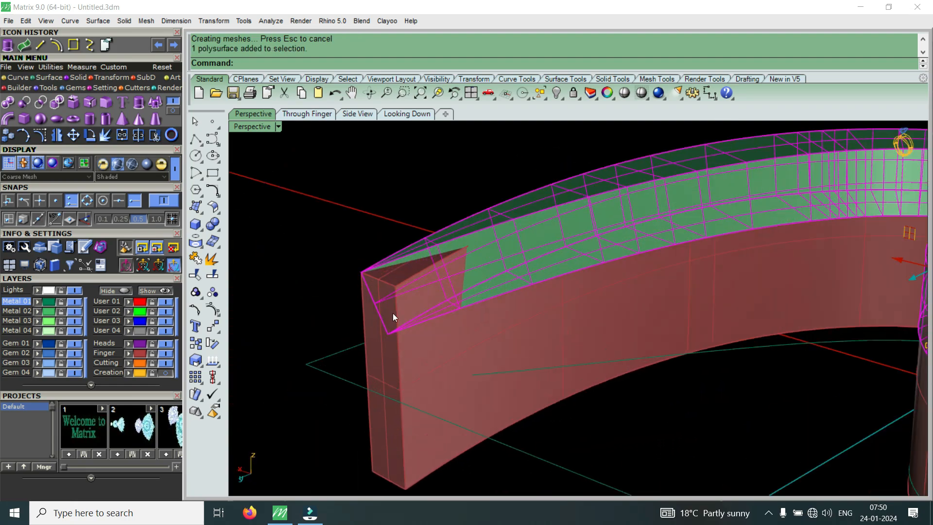
scroll(502, 266, down, 8)
scroll(668, 312, up, 5)
right_drag(655, 293, 663, 243)
scroll(643, 317, down, 6)
scroll(592, 232, up, 9)
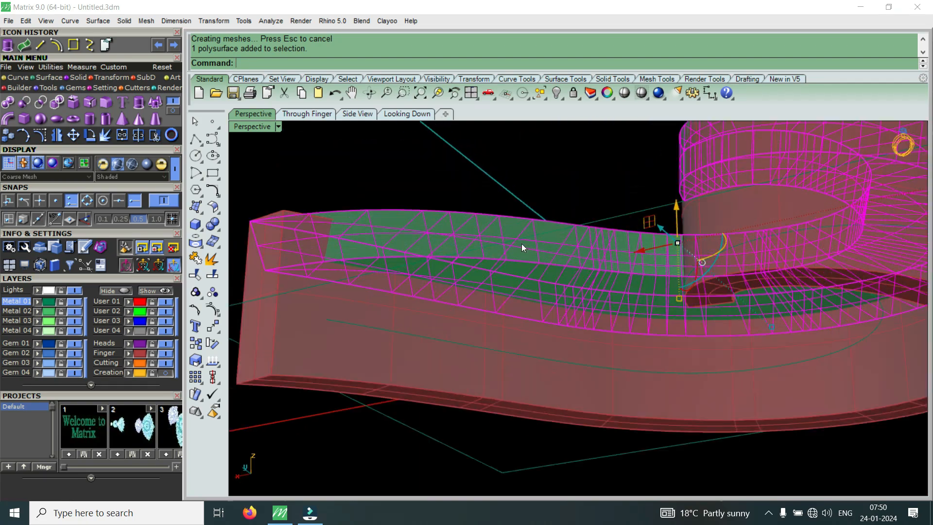
right_drag(524, 278, 539, 255)
scroll(576, 308, up, 4)
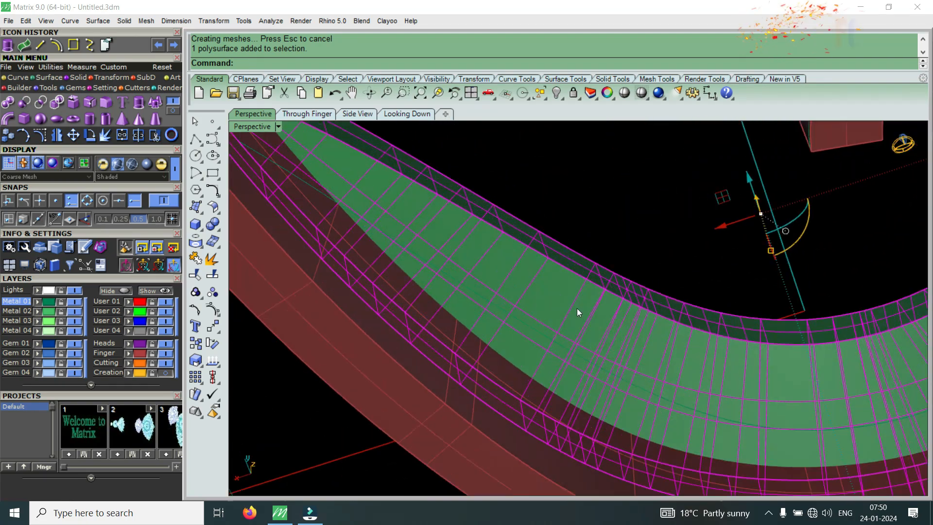
scroll(554, 308, down, 5)
scroll(553, 308, down, 6)
scroll(698, 310, up, 4)
right_drag(698, 310, 517, 253)
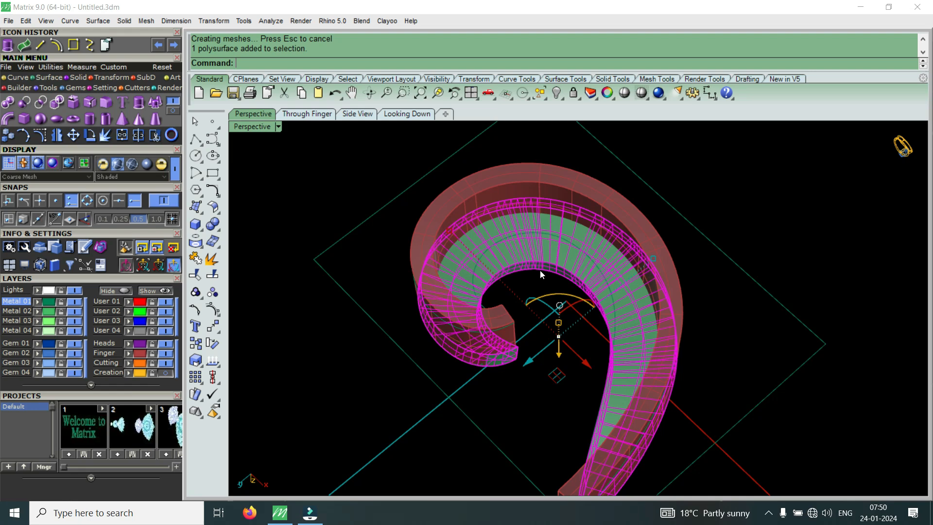
scroll(585, 239, up, 2)
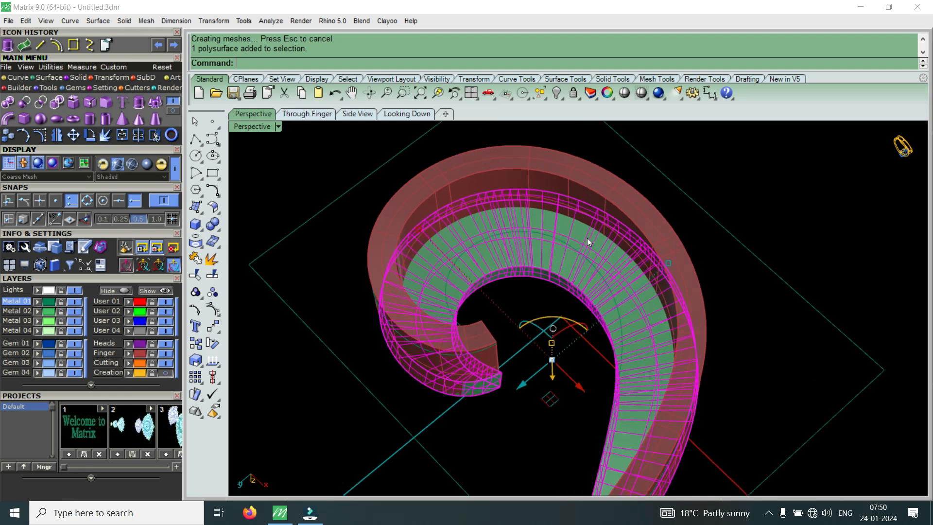
right_drag(645, 313, 602, 239)
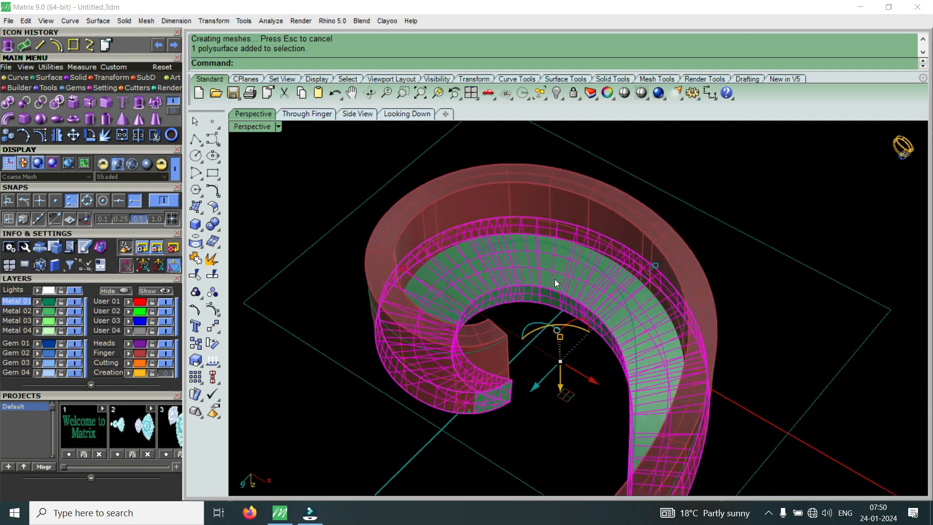
Deselect the hook solid and examine the side wall's protruding ends at the tip and the curl
click(524, 313)
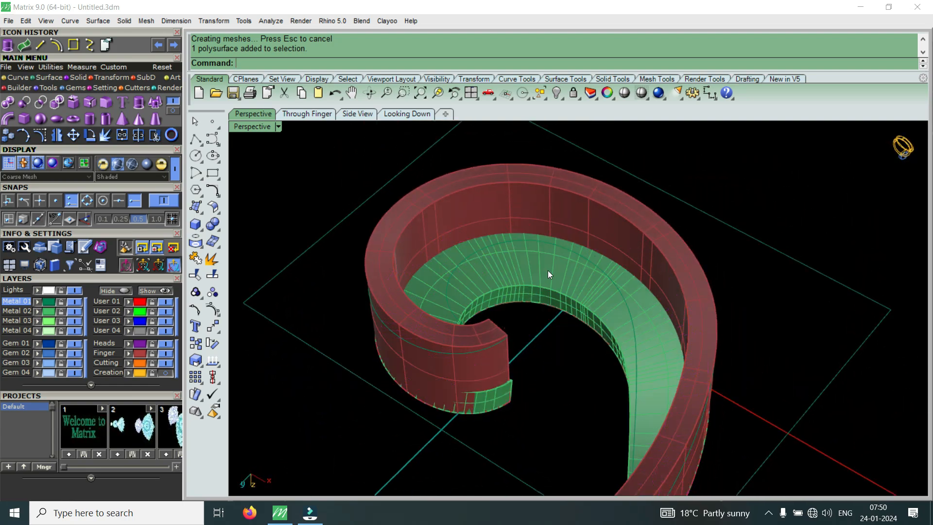
scroll(547, 270, up, 5)
scroll(588, 267, down, 3)
right_drag(575, 282, 817, 362)
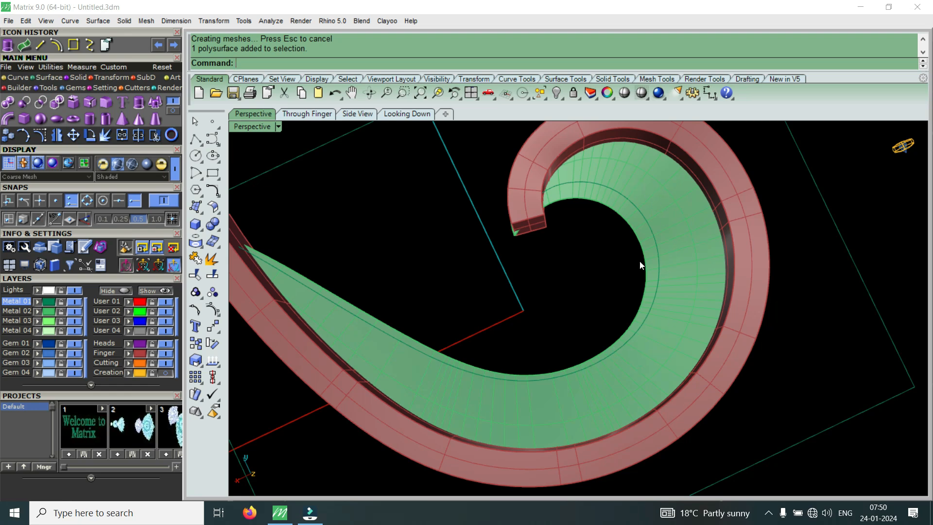
right_drag(680, 303, 503, 276)
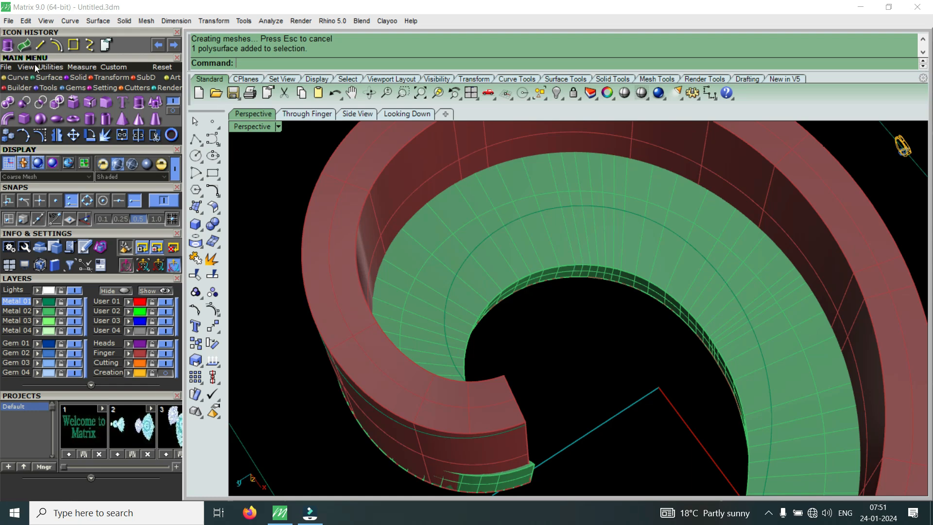
click(20, 77)
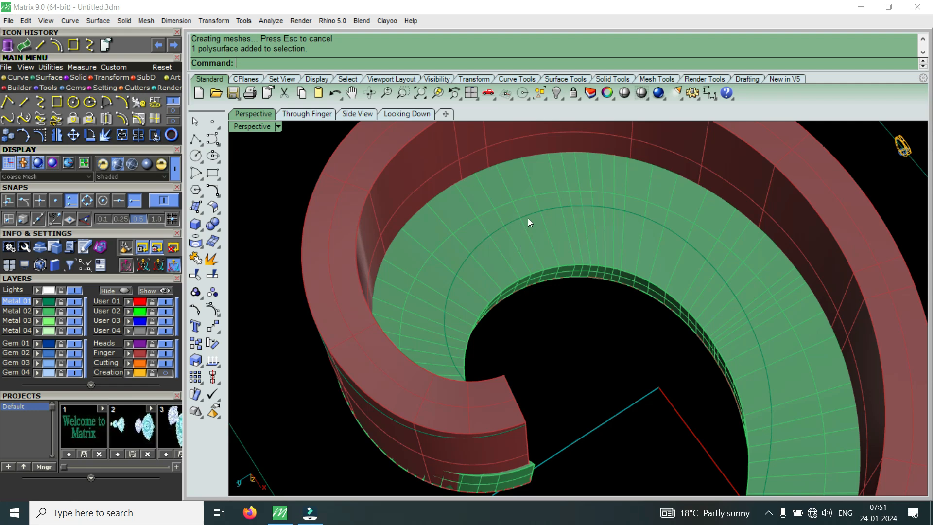
scroll(683, 267, down, 3)
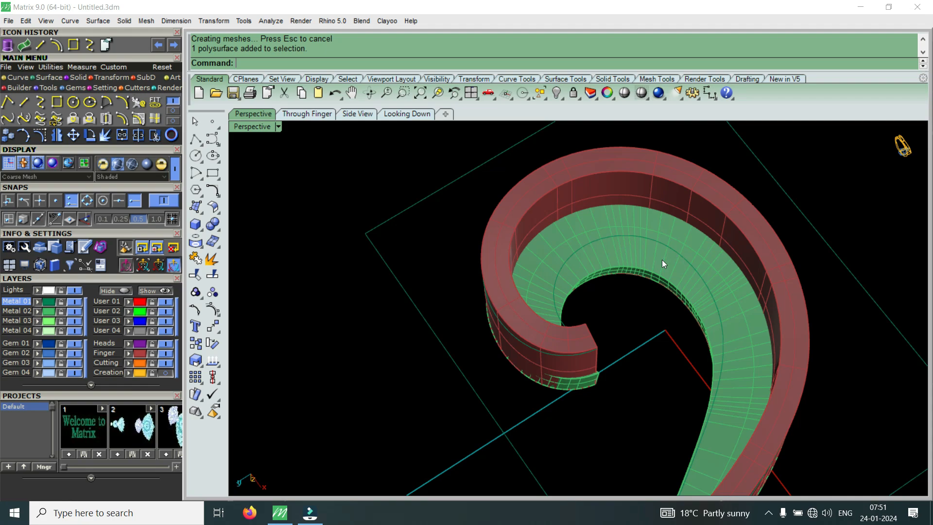
right_drag(679, 269, 349, 295)
scroll(498, 283, up, 4)
scroll(374, 253, up, 4)
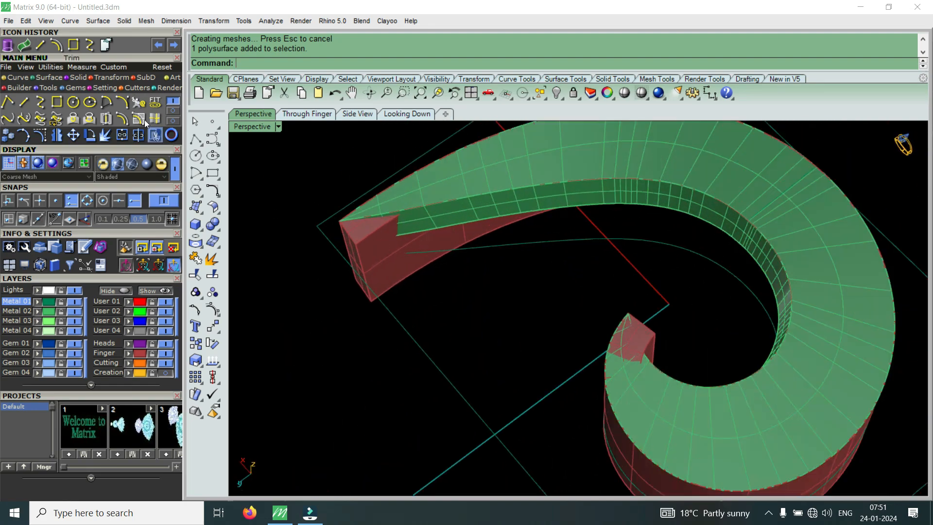
Extract a copy of the hook solid's inner side face with ExtractSrf
click(77, 77)
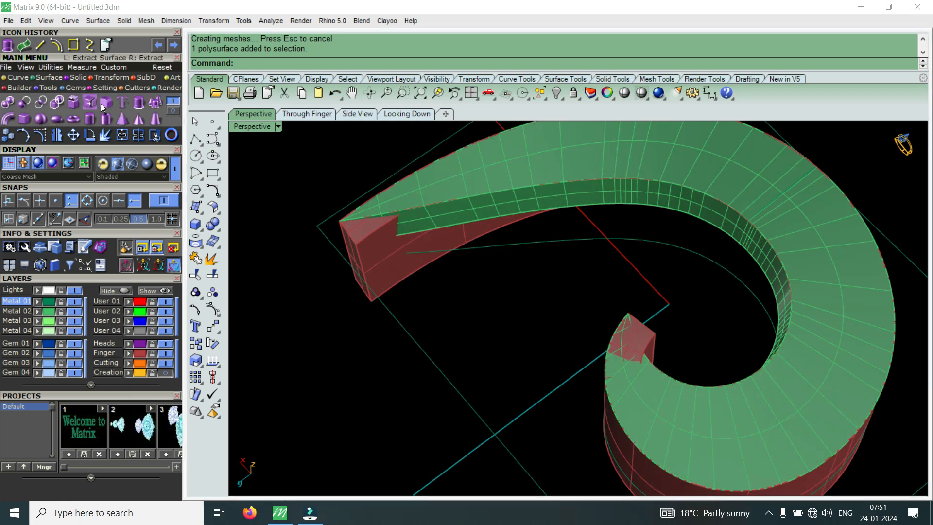
click(103, 108)
click(575, 194)
scroll(640, 190, up, 3)
scroll(640, 190, down, 5)
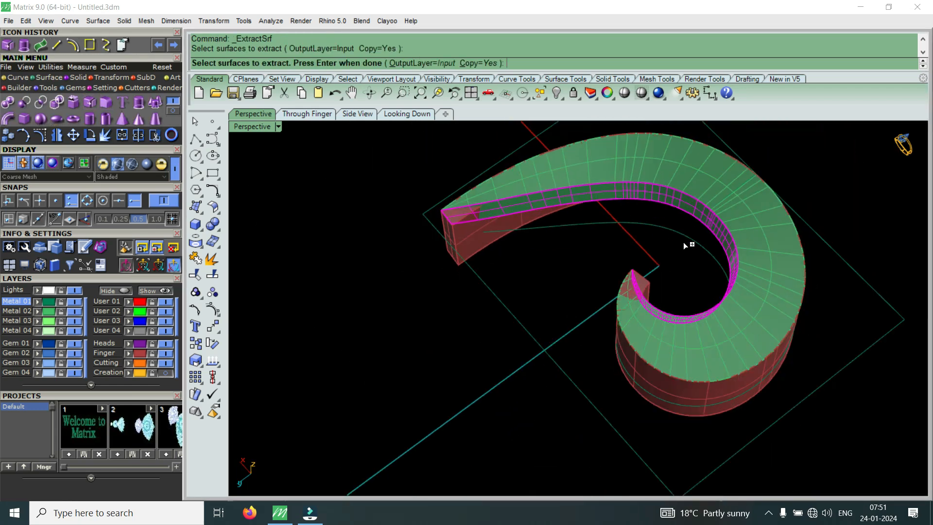
right_click(709, 265)
Extend the lower edge of the extracted inner face downward by a factor of 3
scroll(640, 267, up, 5)
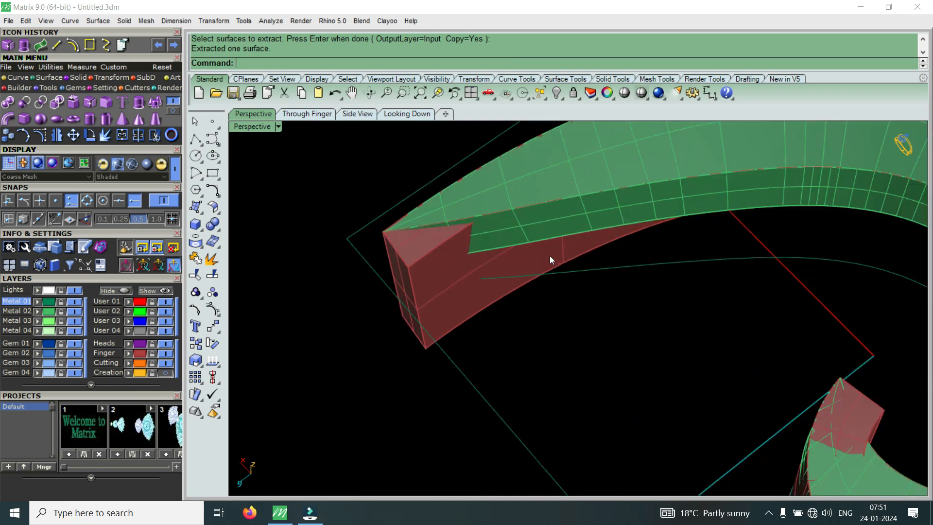
click(48, 78)
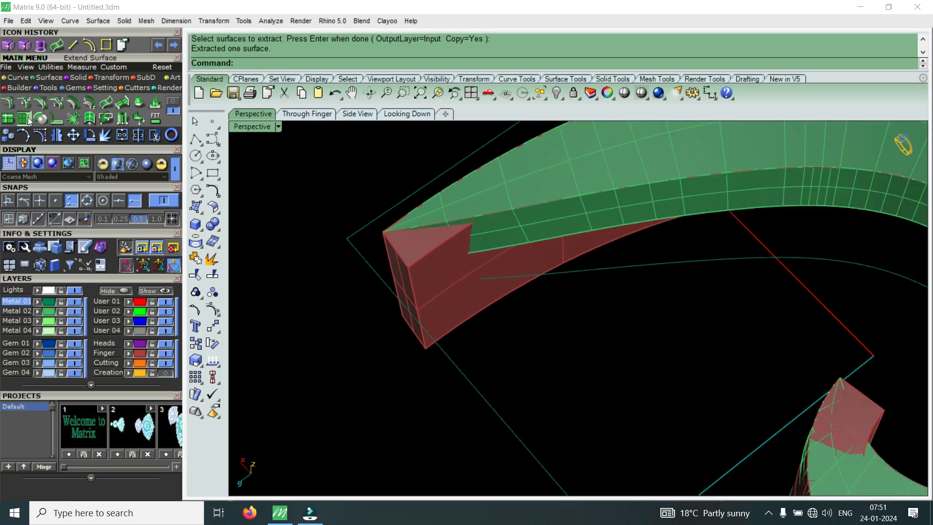
click(29, 120)
click(530, 240)
text(3)
key(Return)
Extend the extracted face's end edge at the hook's tip by a factor of 3
key(Return)
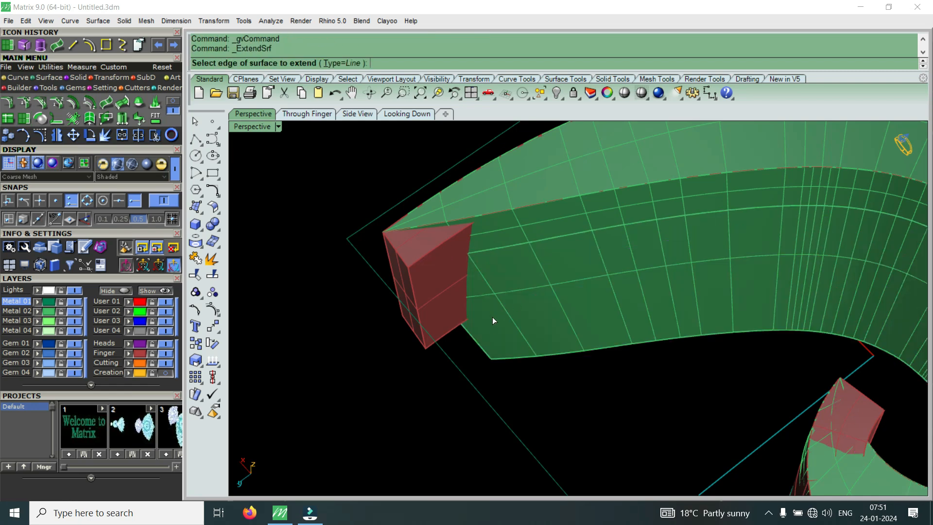
click(478, 342)
key(Return)
scroll(421, 317, down, 5)
scroll(604, 358, up, 5)
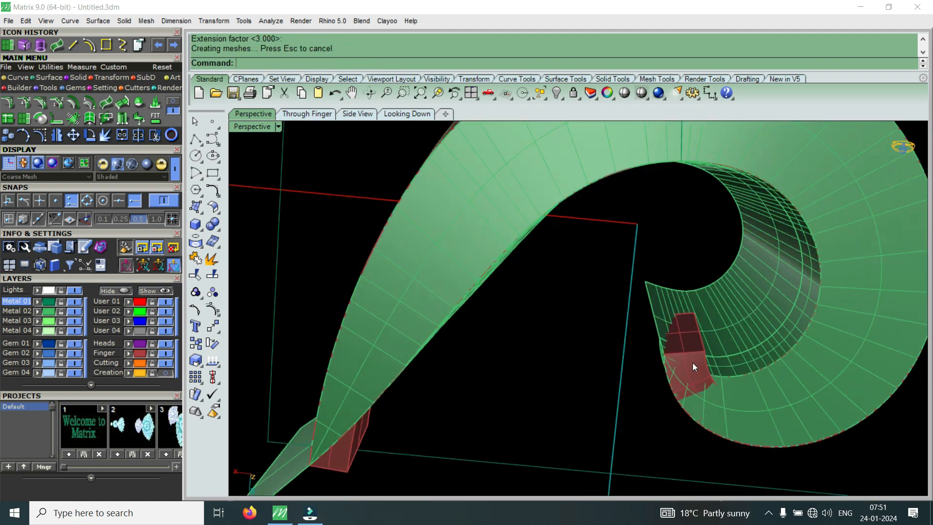
Try extending the extracted face's end edge at the curl by a factor of 3, and undo that extension
key(Return)
click(654, 308)
key(Return)
scroll(654, 308, down, 5)
right_drag(652, 334, 621, 355)
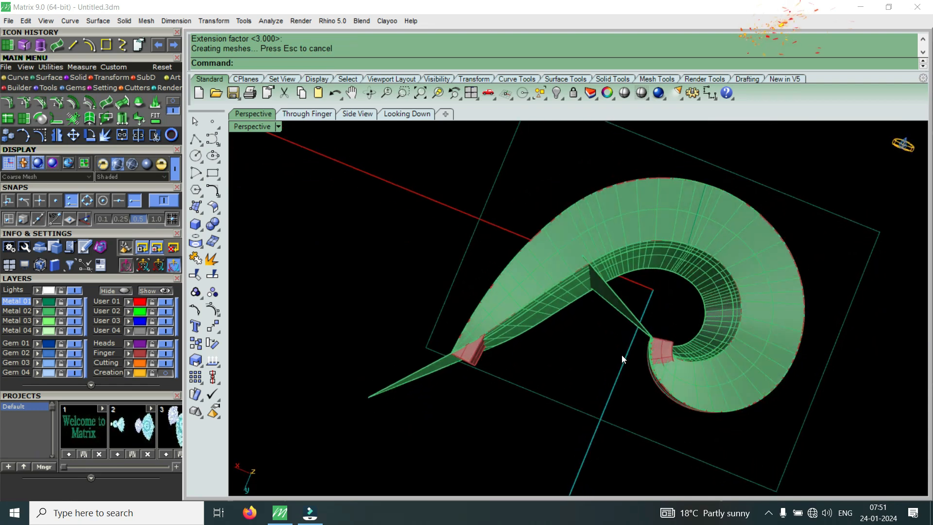
text(z)
key(BackSpace)
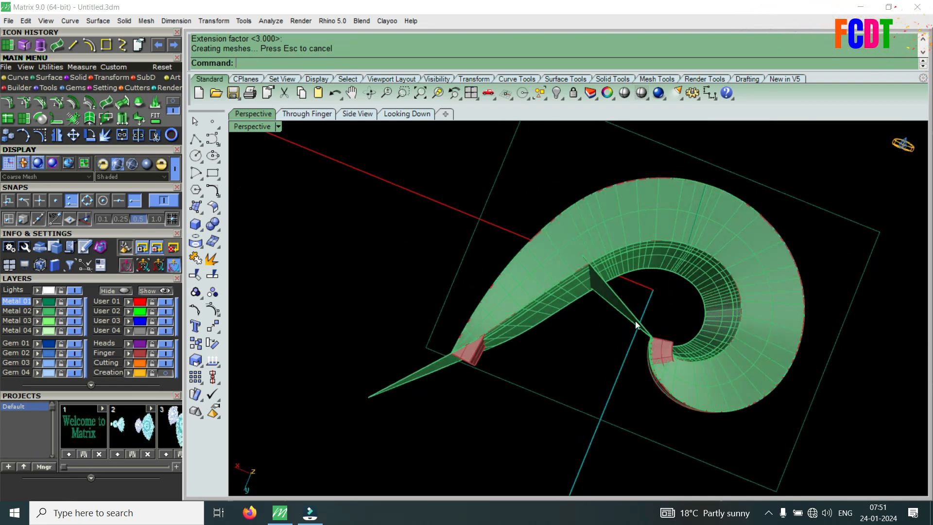
key(ctrl+z)
Extend the extracted face's end edge at the curl by a factor of 0.5
scroll(628, 311, up, 5)
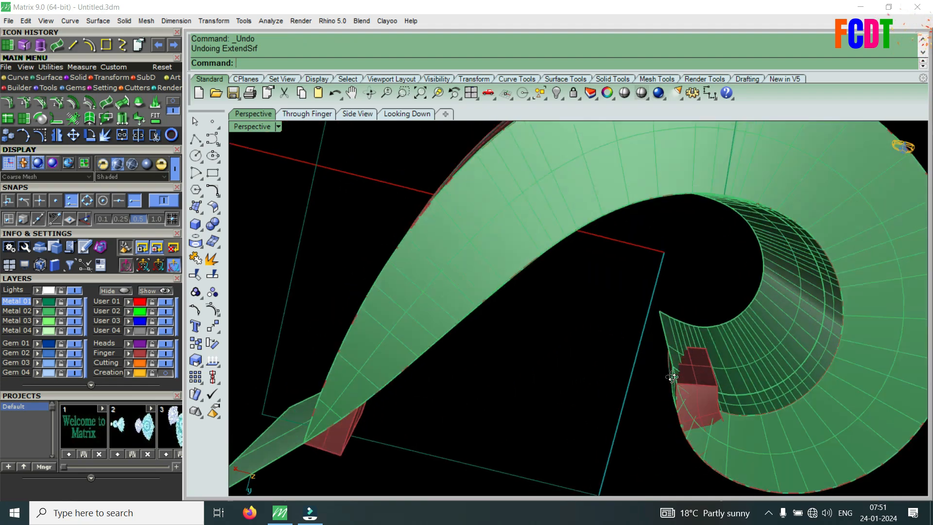
key(Return)
click(666, 340)
text(.5)
key(Return)
scroll(666, 341, down, 3)
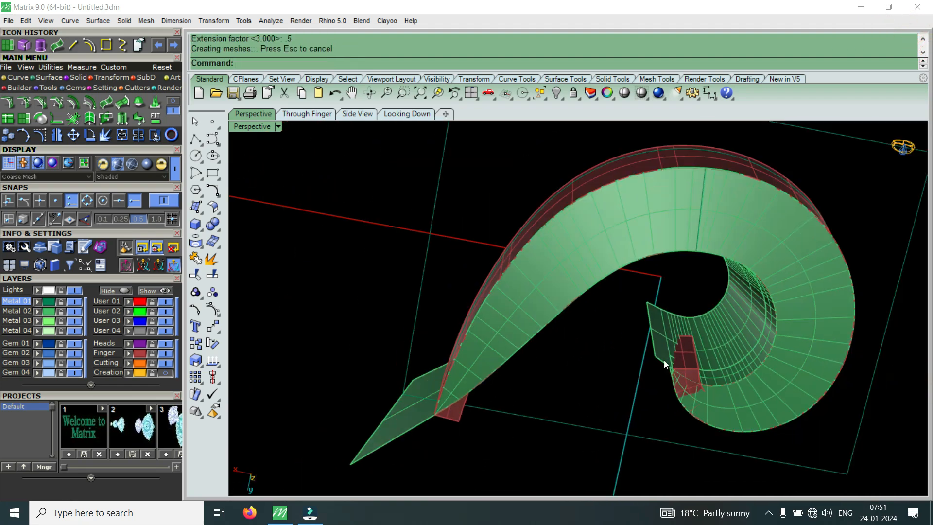
Extend the upper edge of the extracted face by a factor of 0.5
key(Return)
click(427, 435)
key(Return)
right_drag(485, 426, 620, 308)
scroll(476, 346, up, 4)
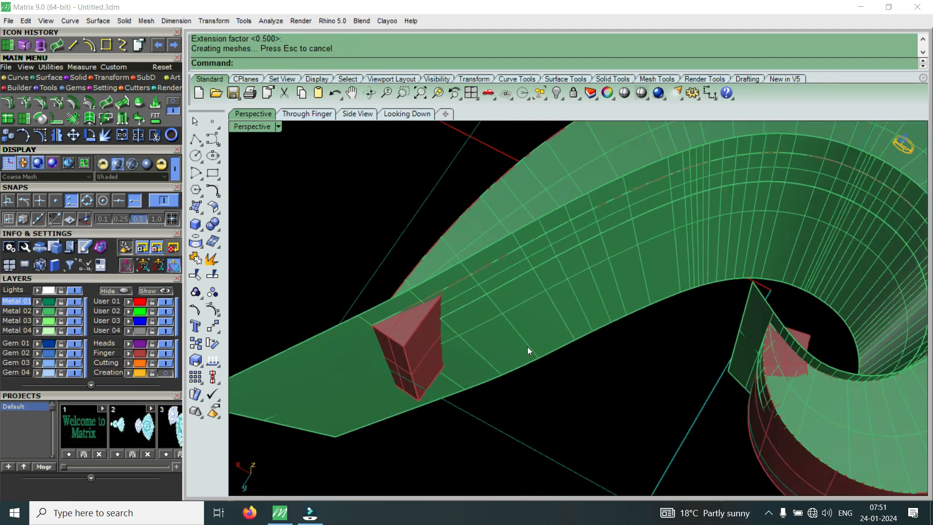
scroll(569, 335, down, 3)
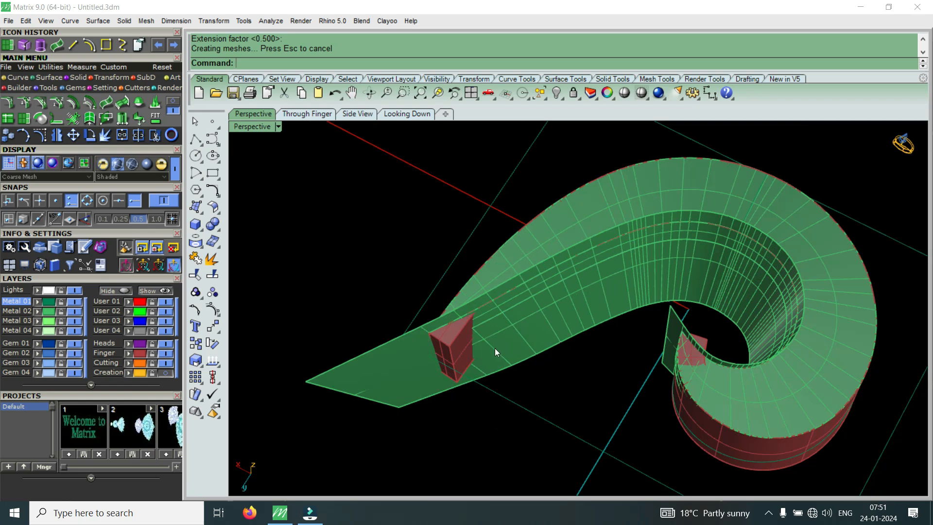
Try to split the thickened side wall with the extended inner face using BooleanSplit
text(BooleanDifference)
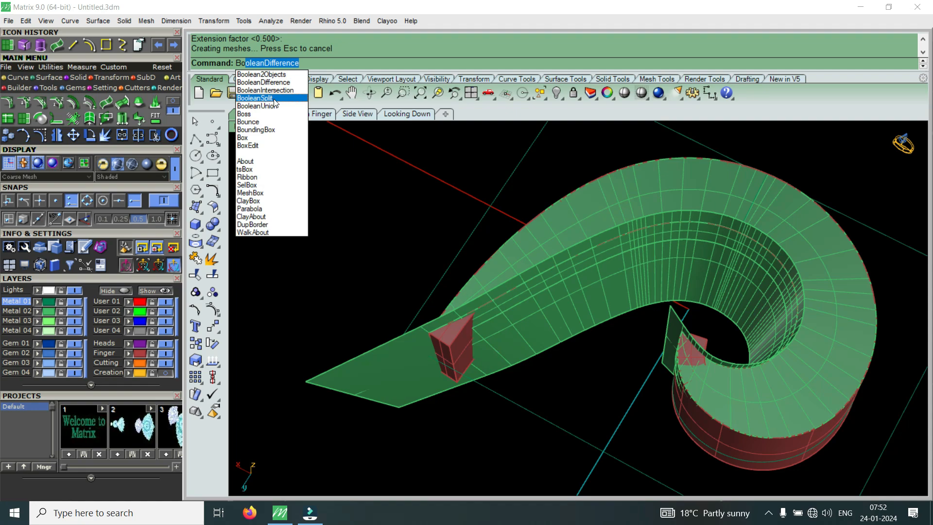
click(273, 98)
click(455, 364)
key(Return)
click(405, 380)
key(Return)
click(451, 359)
key(Escape)
right_drag(568, 329, 540, 310)
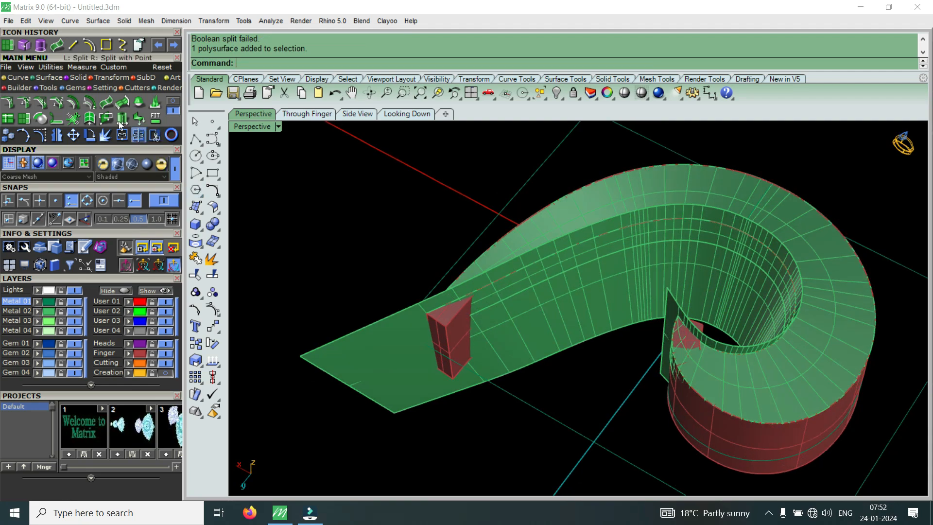
click(13, 80)
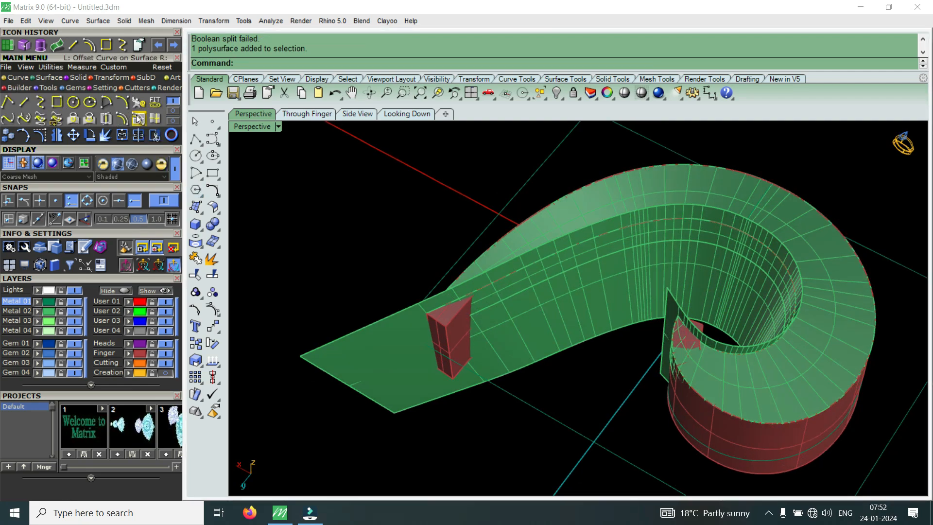
click(155, 118)
scroll(557, 280, up, 4)
click(640, 300)
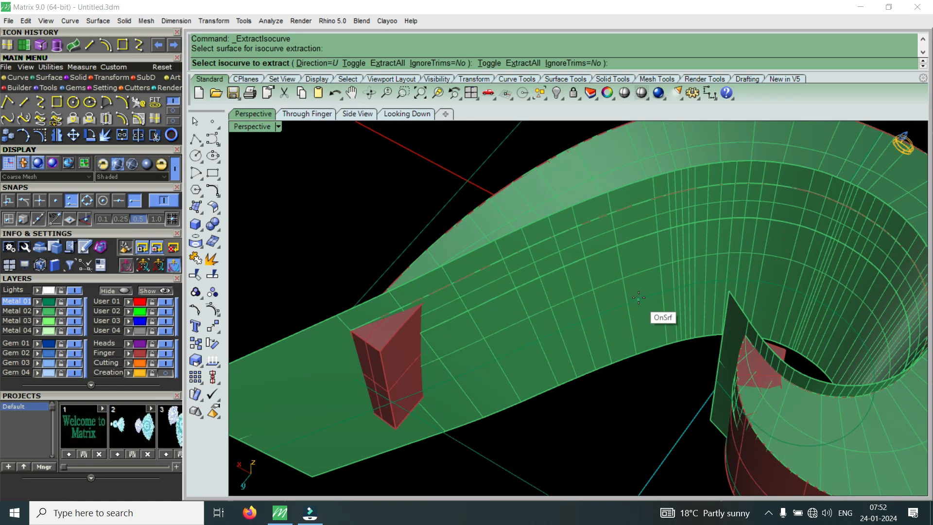
text(t)
key(Return)
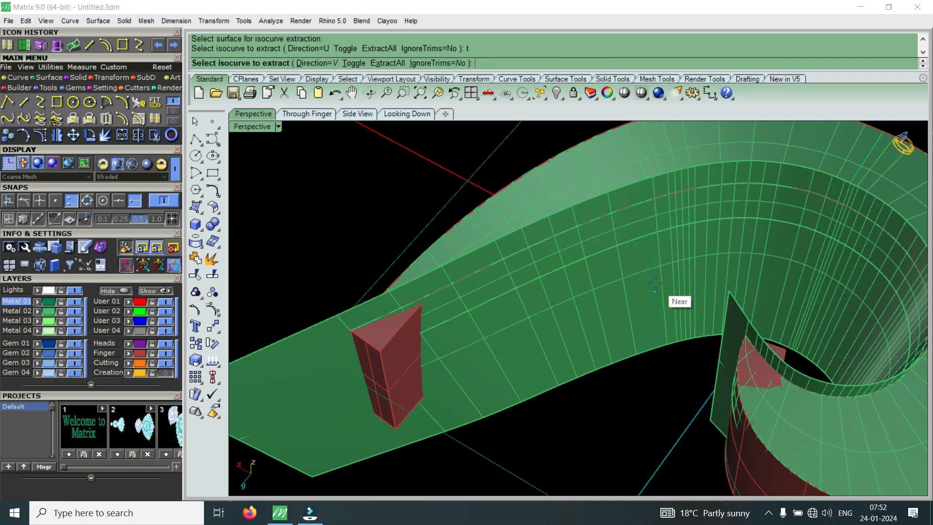
text(t)
key(Return)
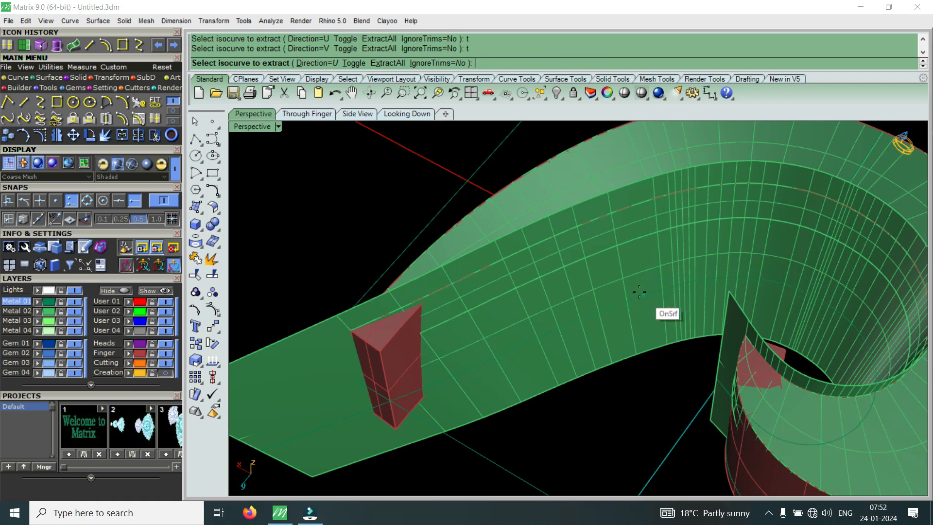
key(Return)
Extract one crosswise V-direction isocurve from the straight middle stretch of the extended inner face
right_click(618, 327)
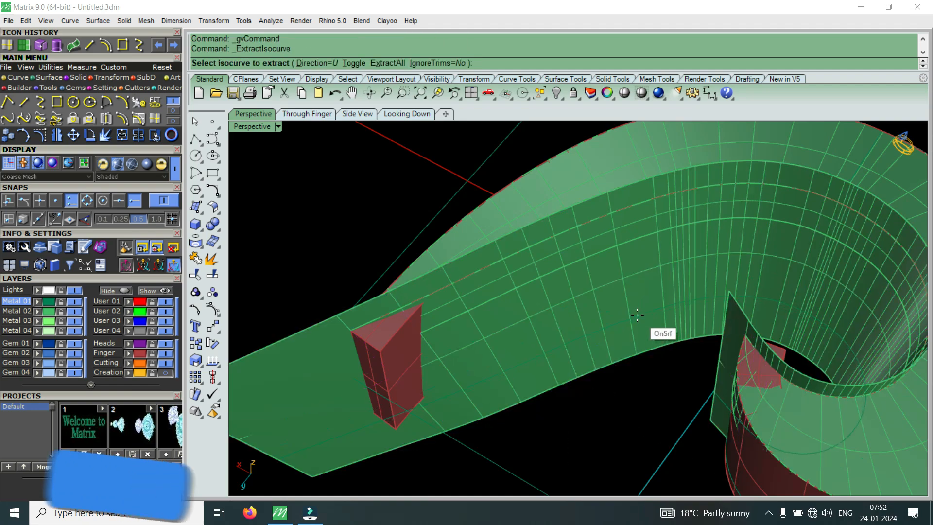
click(357, 68)
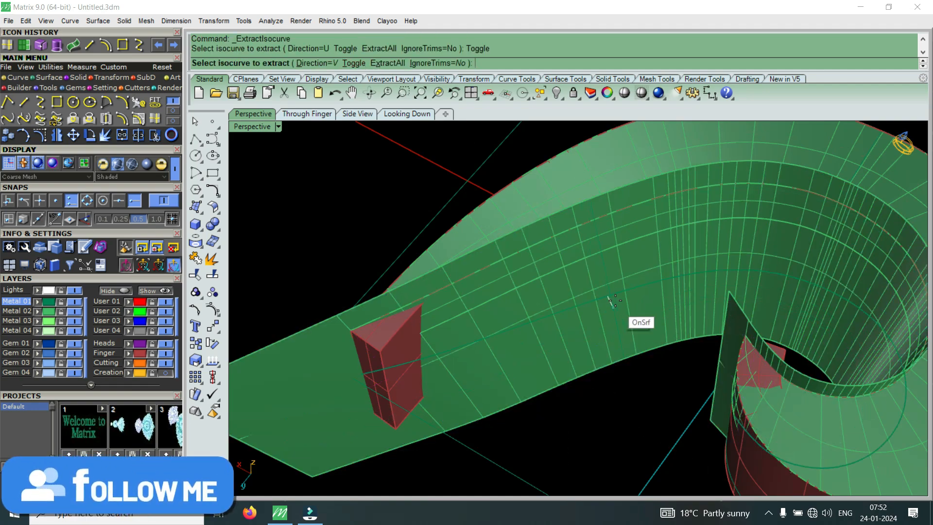
scroll(521, 343, down, 2)
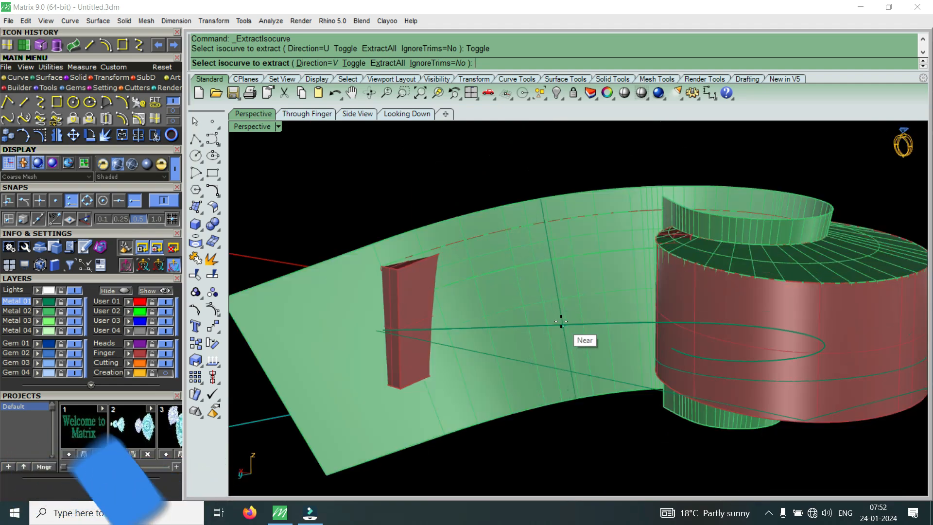
click(559, 321)
key(Return)
right_drag(581, 269, 587, 334)
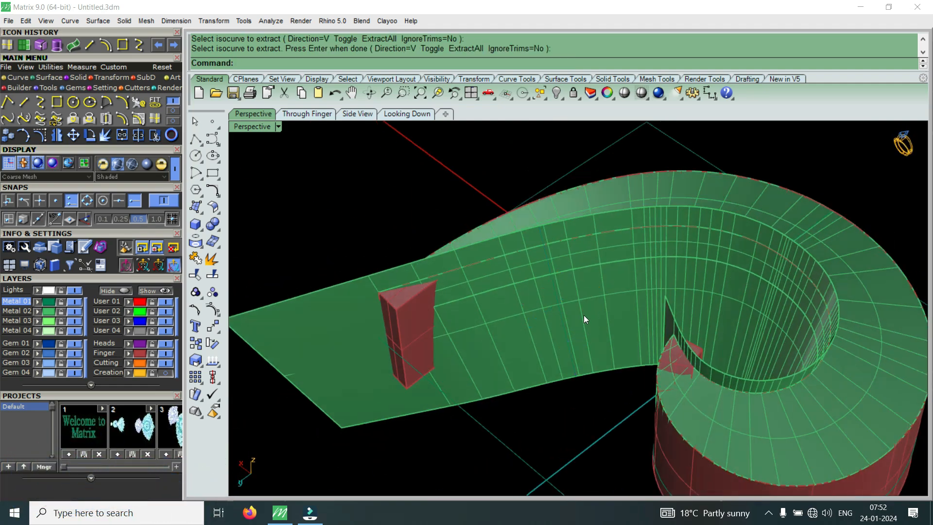
Split the extended inner face into two pieces using the extracted crosswise isocurve as the cutter
text(Split)
key(Return)
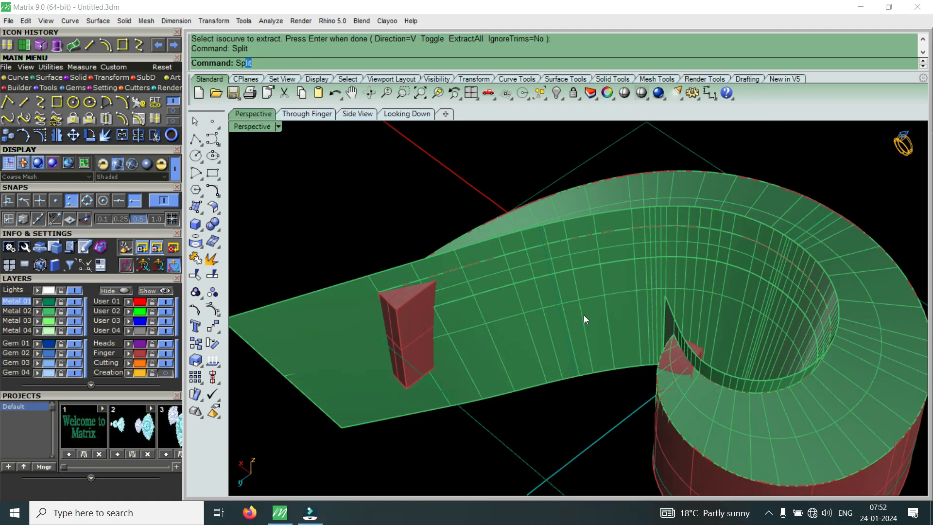
click(584, 315)
scroll(585, 317, up, 3)
scroll(587, 321, up, 2)
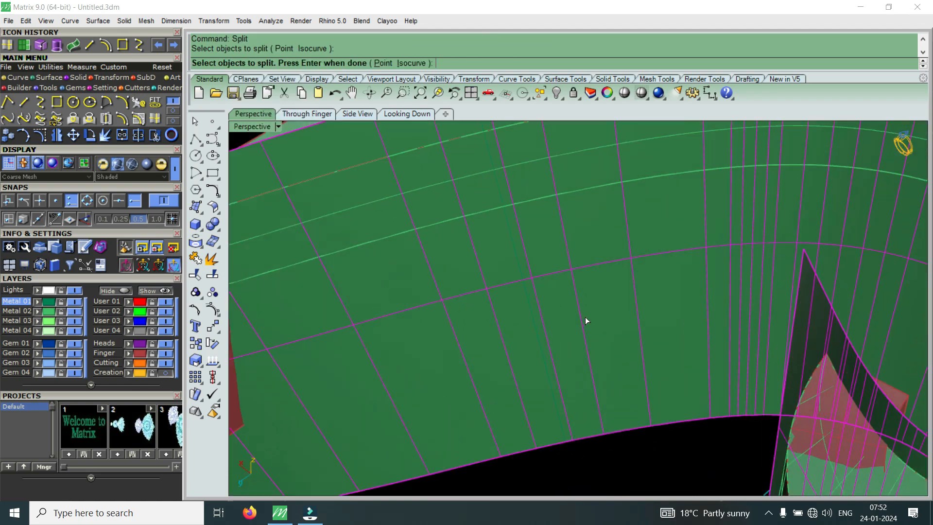
key(Return)
click(540, 336)
key(Return)
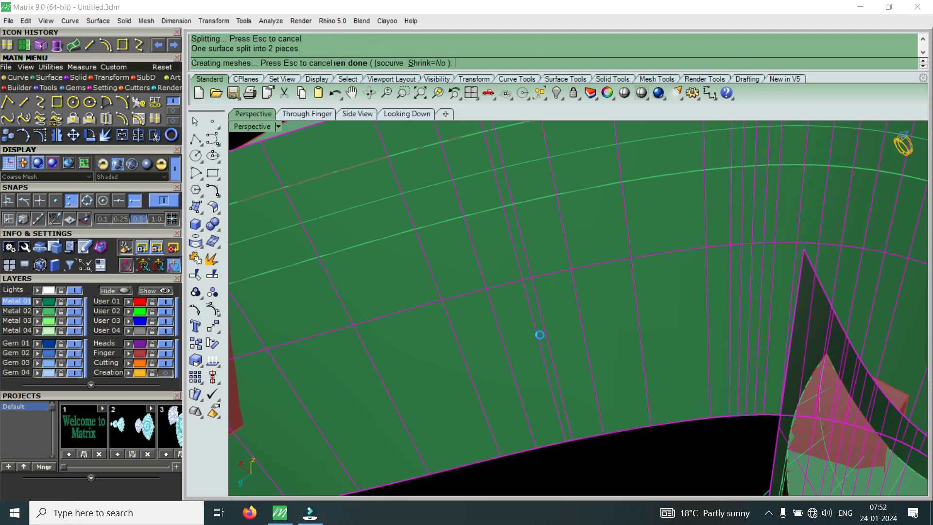
scroll(540, 334, down, 5)
click(474, 322)
key(Escape)
Try to cut the side wall's tail end with the tail-side piece of the inner face using BooleanSplit
scroll(437, 350, up, 3)
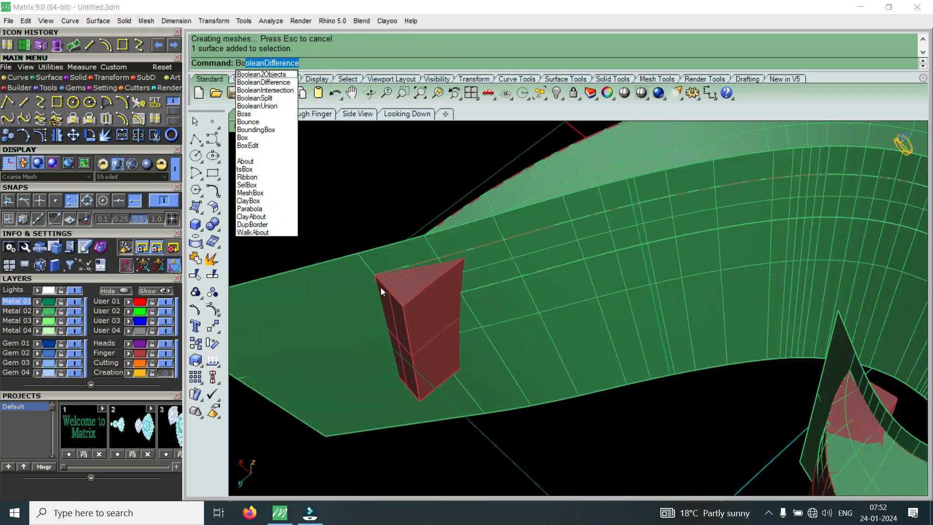
click(262, 98)
click(436, 321)
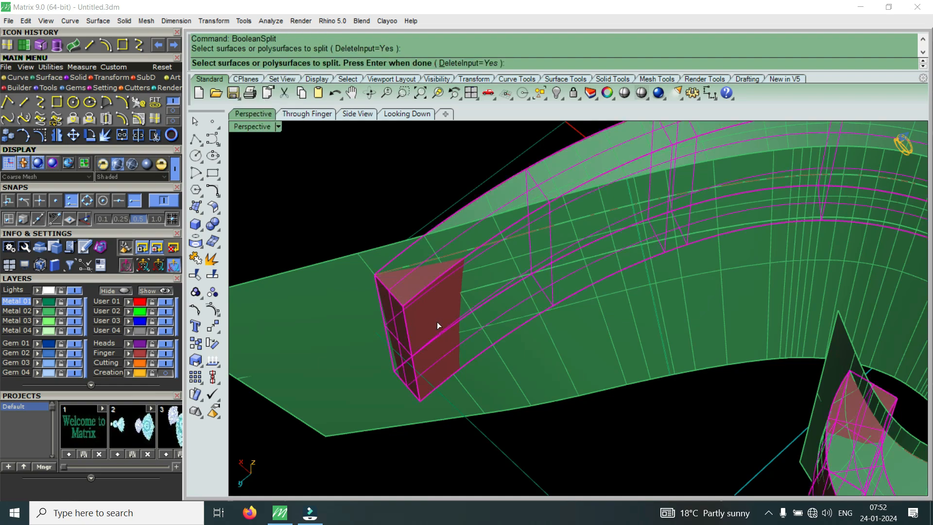
key(Return)
click(343, 323)
key(Return)
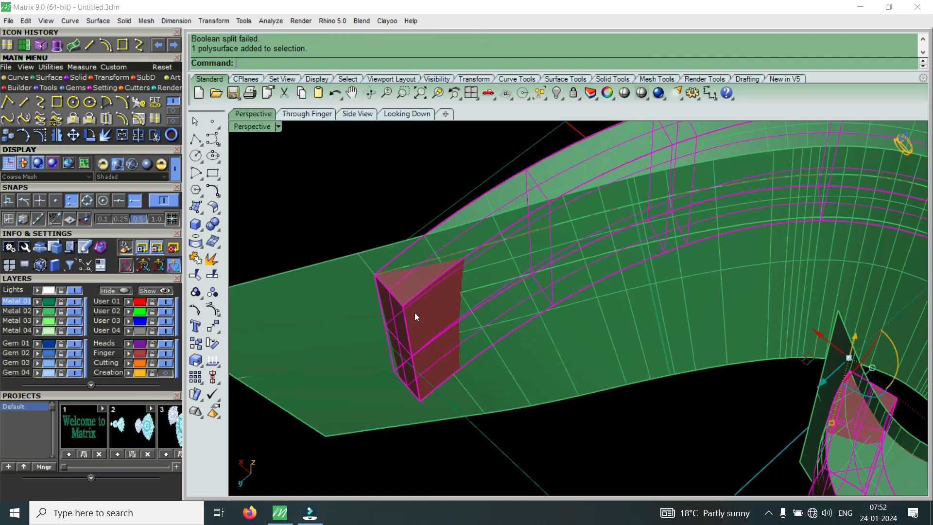
scroll(534, 311, down, 5)
right_drag(534, 311, 569, 333)
click(570, 333)
click(501, 372)
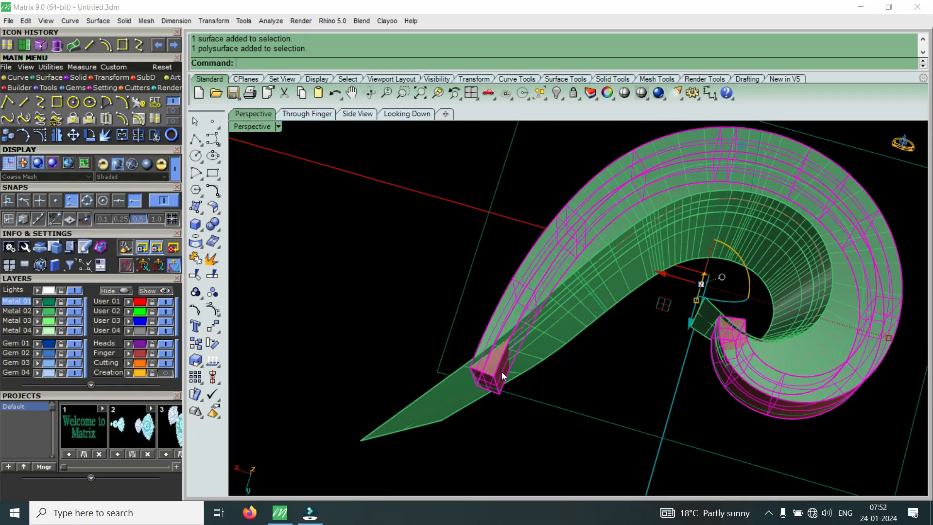
Shift the tail-side piece of the inner face slightly along the red gumball axis, toward the hook body
right_drag(615, 368, 524, 354)
scroll(458, 308, up, 8)
click(450, 396)
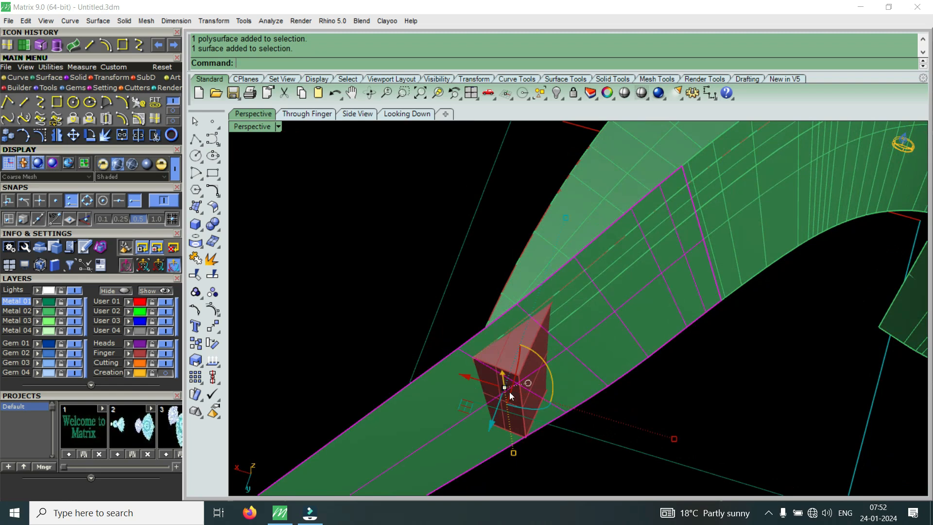
scroll(490, 395, up, 2)
drag(481, 382, 479, 379)
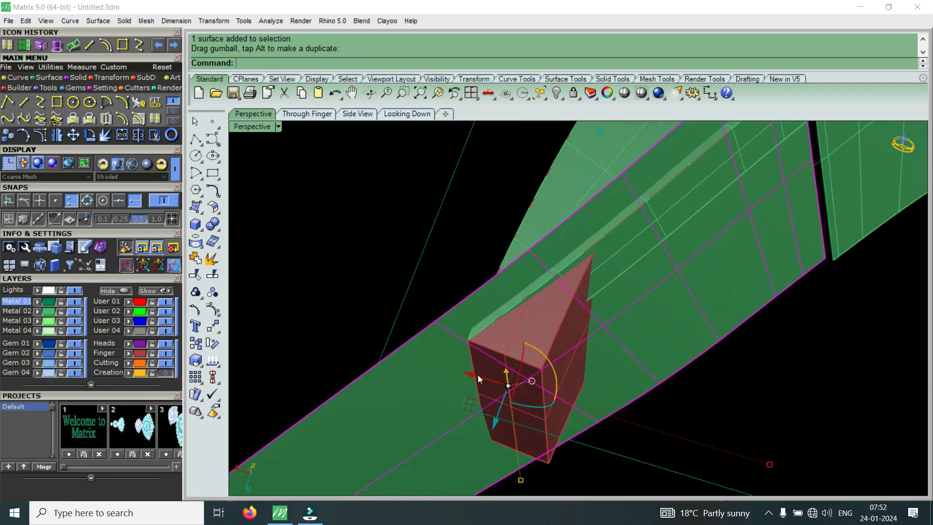
key(Escape)
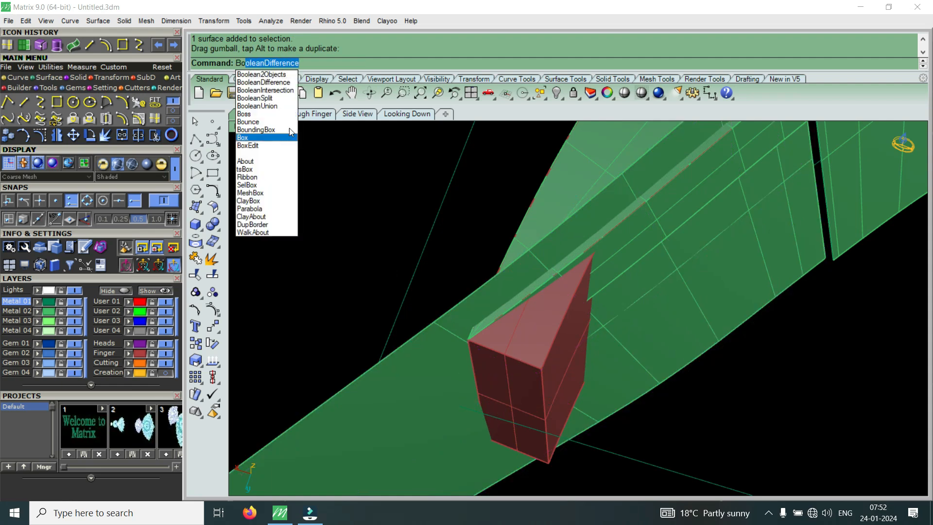
BooleanSplit the side wall with the shifted tail-side face and delete the cut-off piece protruding at the tail
click(255, 97)
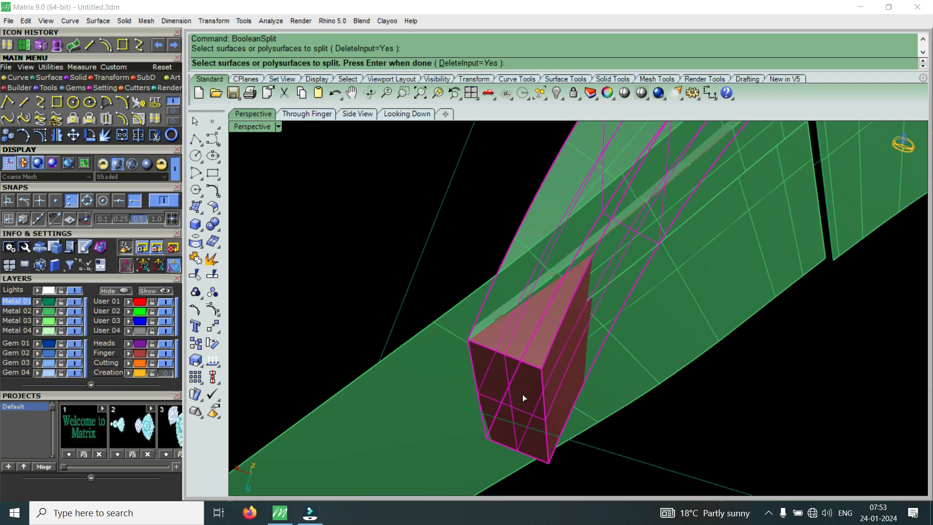
click(523, 395)
key(Return)
click(434, 357)
key(Return)
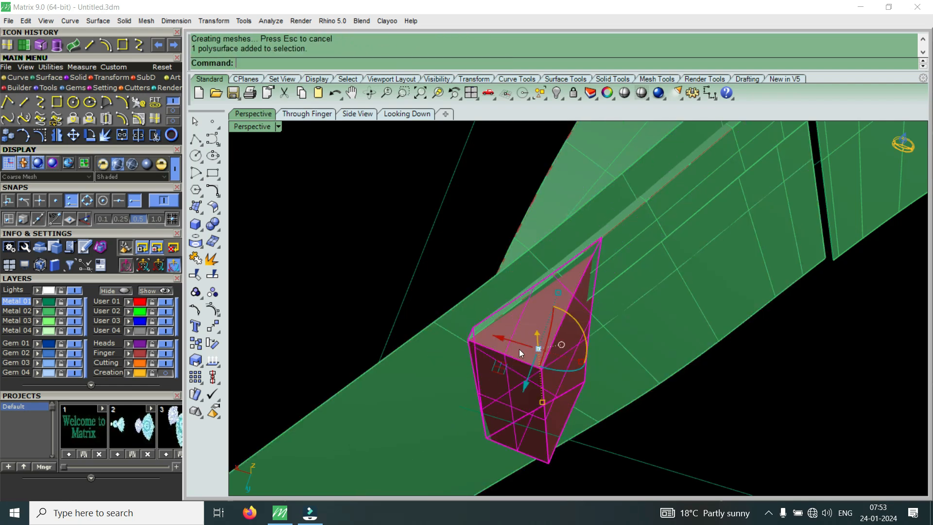
key(Delete)
Delete the tail-side cutting face
scroll(491, 371, down, 5)
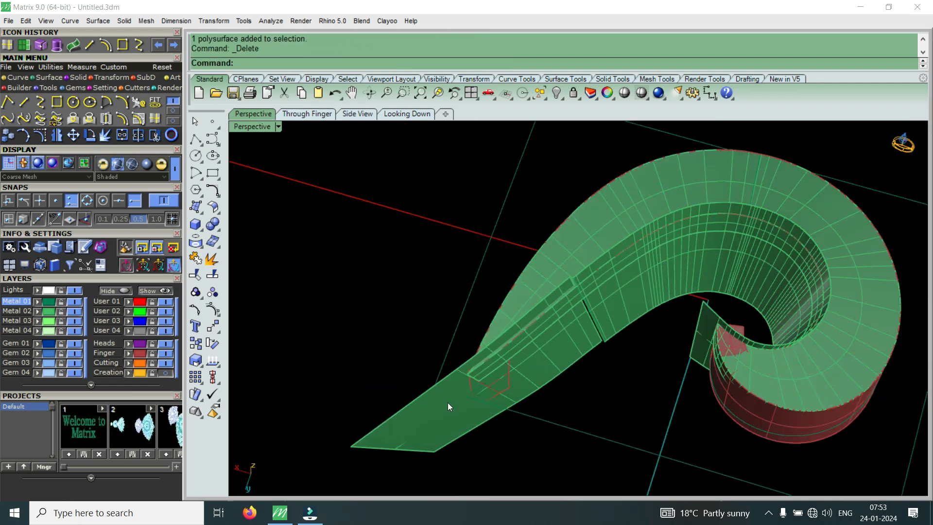
click(448, 402)
right_drag(529, 404, 485, 306)
key(Delete)
BooleanSplit the side wall with the remaining curl-side face and delete the cut-off piece protruding at the curl
scroll(495, 306, up, 5)
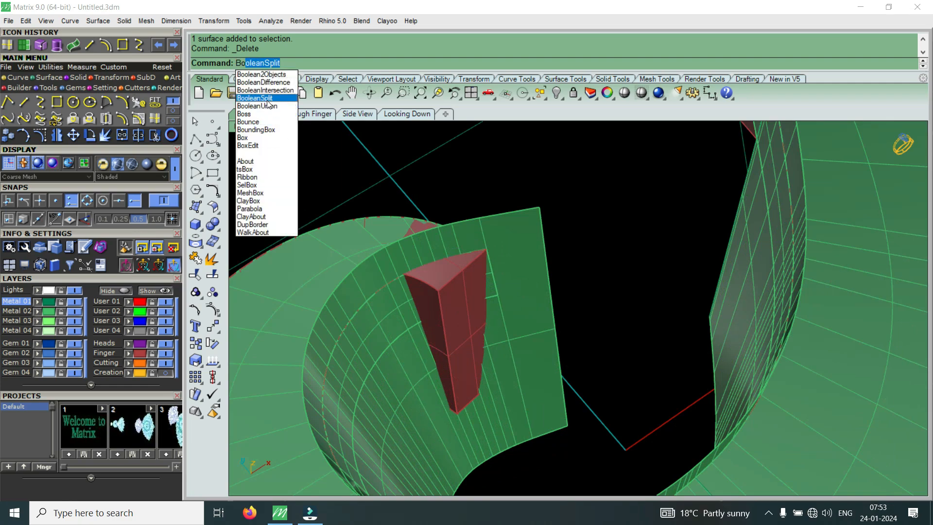
key(Return)
click(445, 331)
right_click(445, 330)
click(513, 277)
right_click(520, 275)
click(459, 308)
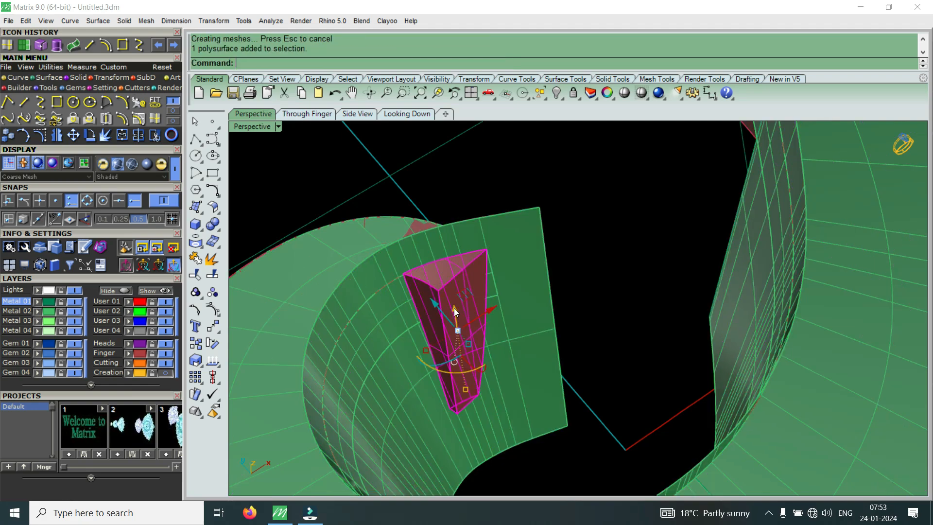
key(Delete)
Delete the curl-side cutting face and the leftover crosswise isocurve
click(529, 284)
key(Delete)
scroll(430, 322, down, 6)
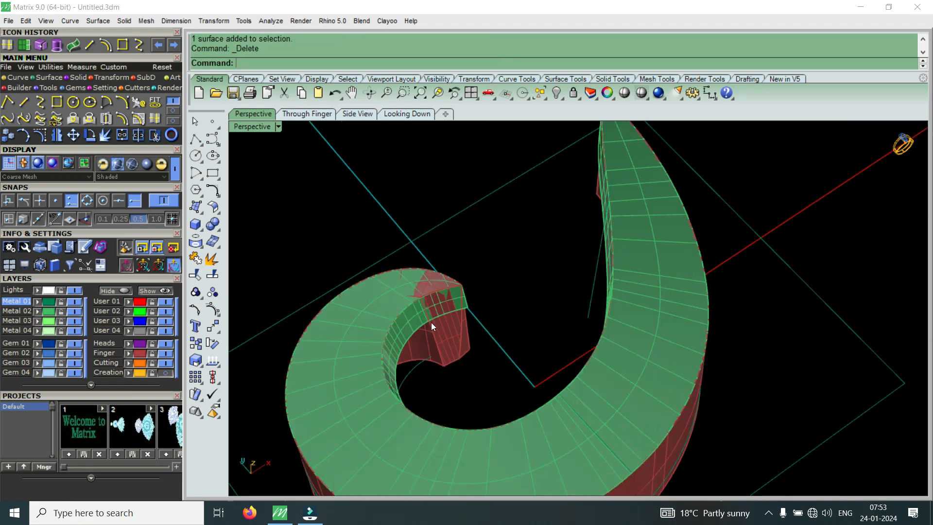
right_drag(446, 350, 684, 383)
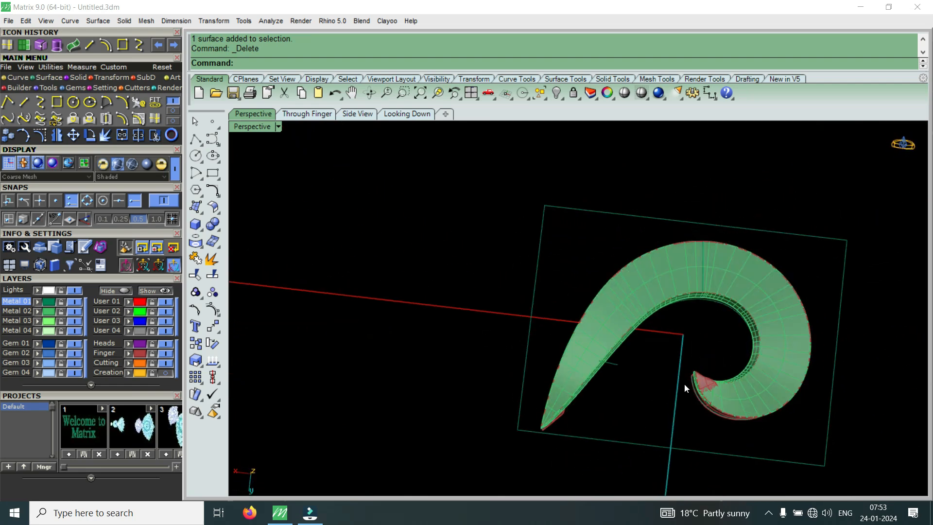
right_drag(648, 349, 537, 341)
scroll(505, 337, up, 4)
click(463, 368)
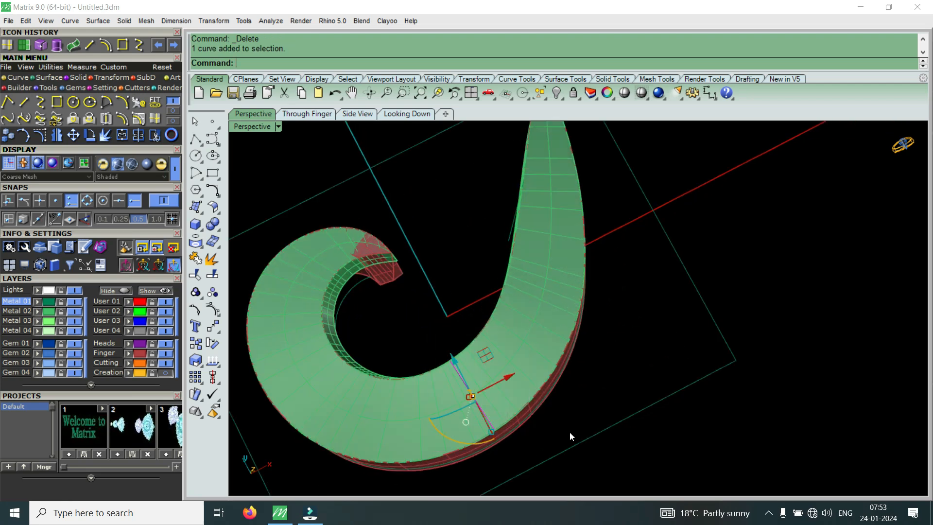
key(Delete)
Place a 1.3 mm round gem on the hook's domed top near the curled end using Gem on Surface
scroll(672, 319, down, 4)
right_drag(672, 320, 512, 385)
scroll(497, 335, up, 8)
right_drag(499, 309, 538, 305)
click(534, 309)
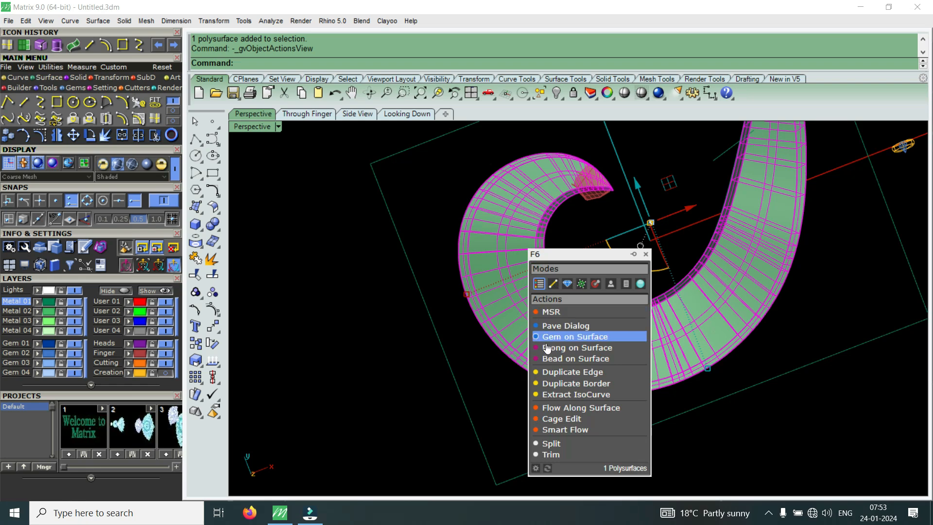
click(578, 343)
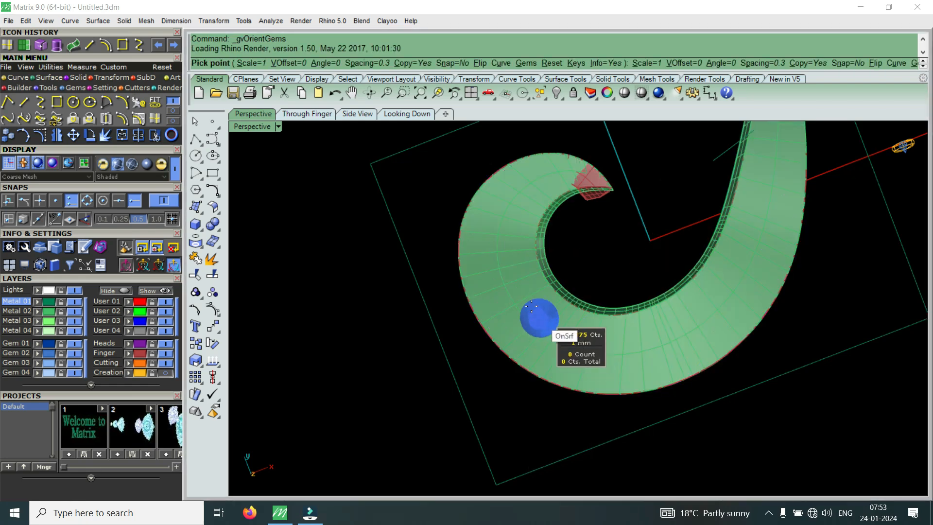
scroll(490, 314, up, 4)
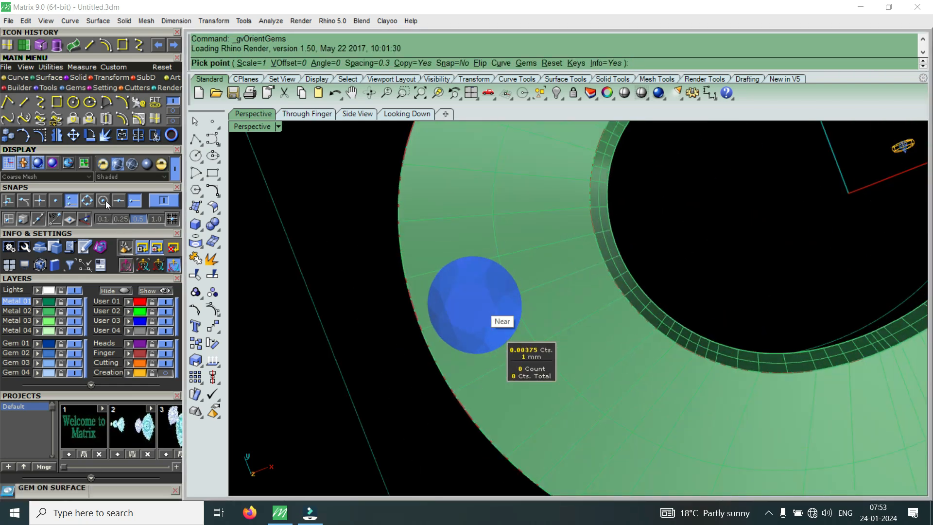
scroll(626, 350, down, 5)
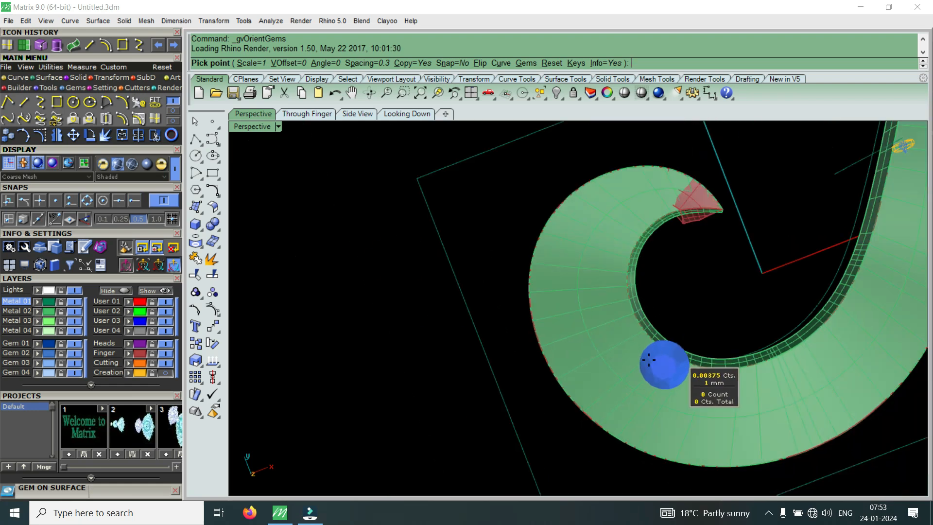
scroll(627, 347, up, 6)
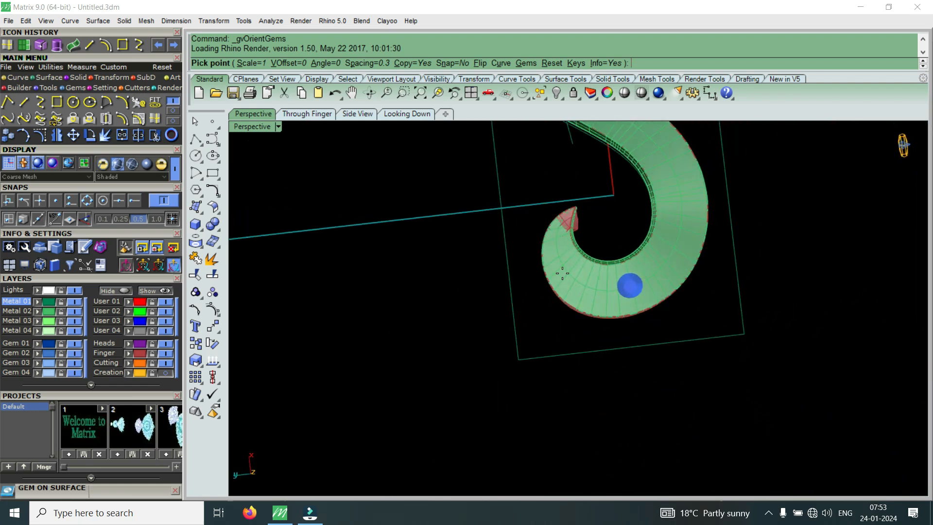
mouse_move(564, 254)
right_down()
mouse_move(591, 248)
mouse_move(570, 250)
right_up()
key(Up)
key(Up)
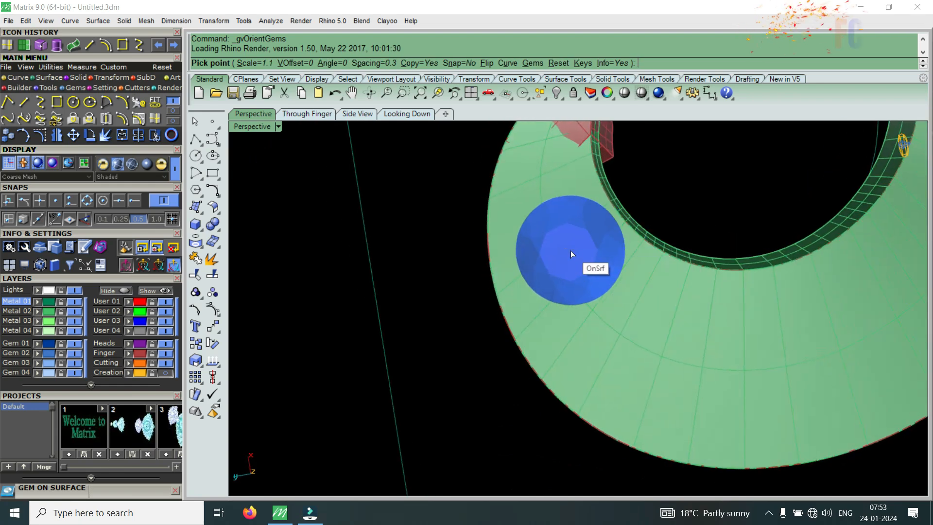
key(Up)
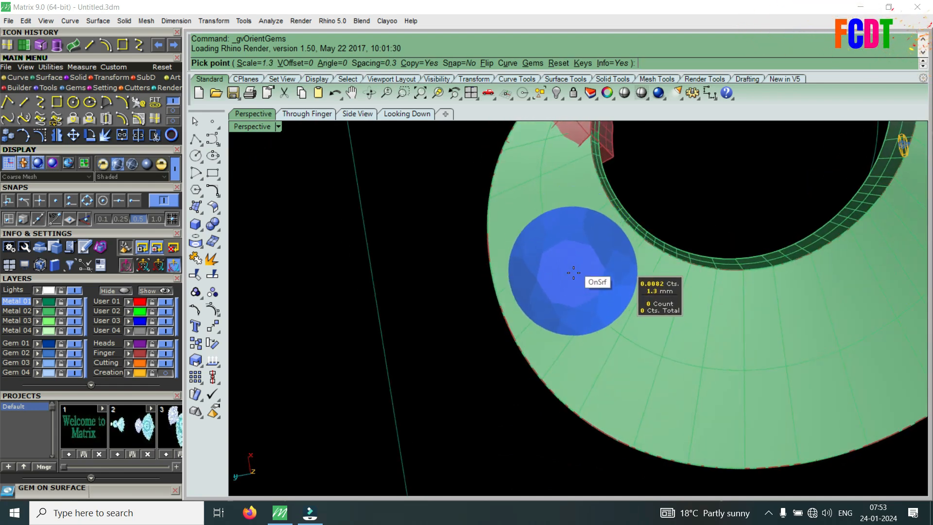
click(586, 296)
Increase the gem size to 1.5 mm and place the second gem beside the first, leaving a gap of about 0.15 mm
scroll(585, 295, down, 3)
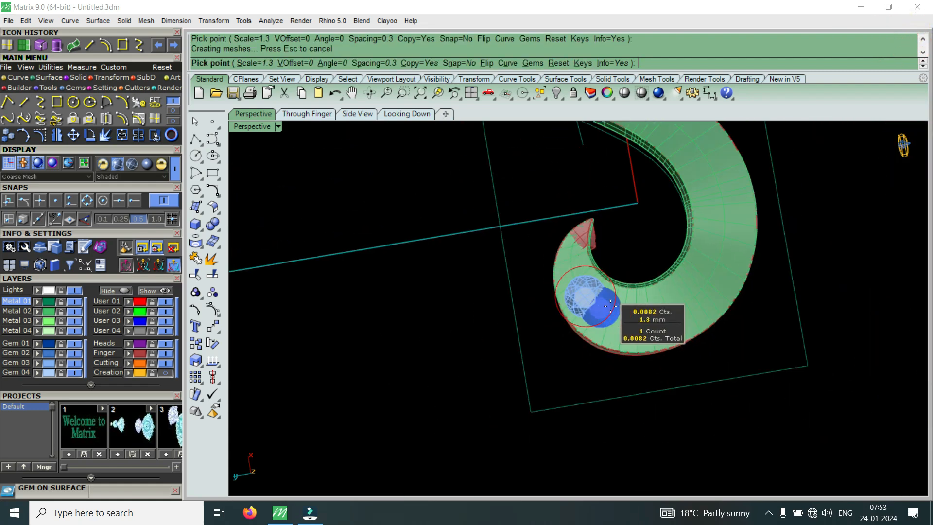
scroll(626, 323, up, 4)
scroll(604, 282, up, 2)
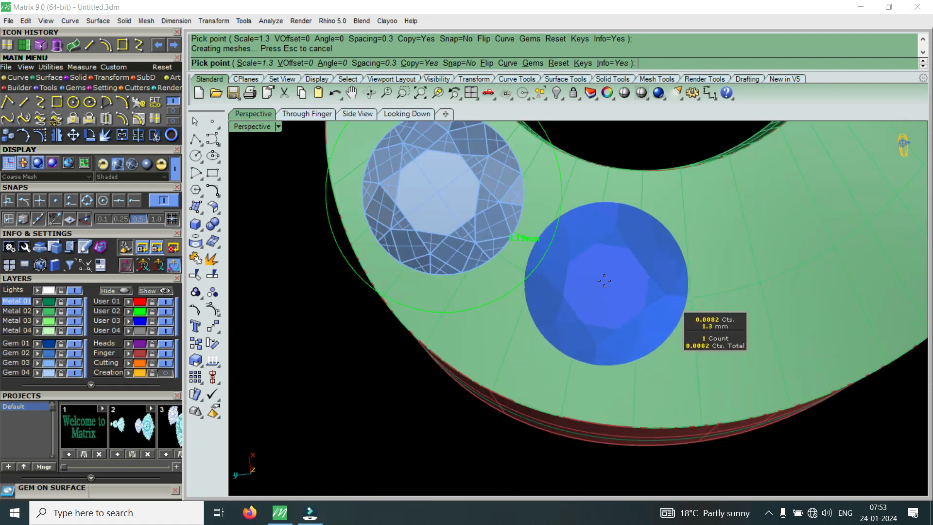
scroll(599, 282, up, 2)
key(Up)
key(Up)
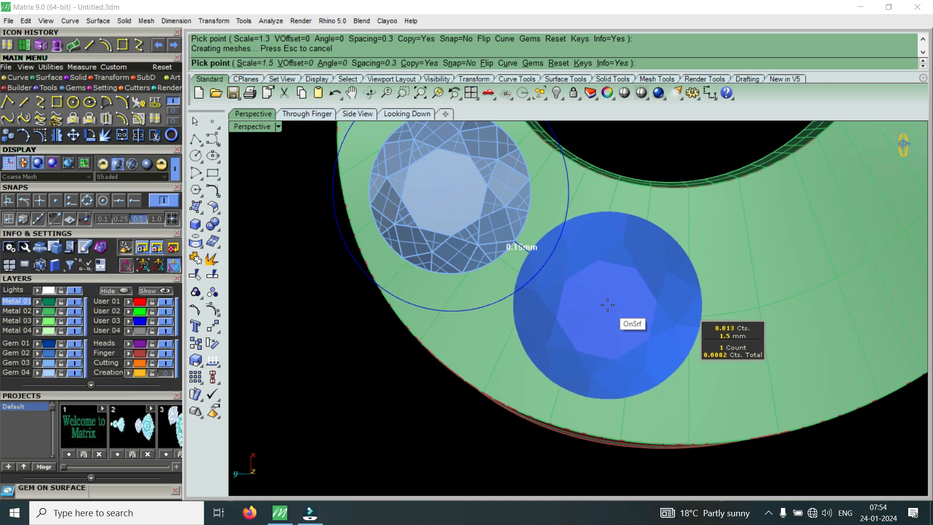
click(608, 304)
Place the third 1.5 mm gem further along the hook's top surface, about 0.15 mm from the second
scroll(607, 306, down, 5)
scroll(699, 321, up, 4)
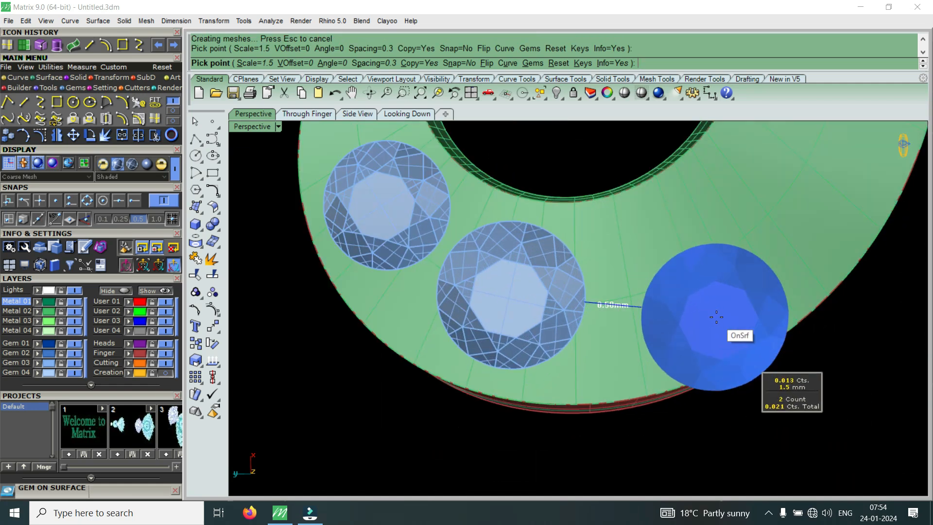
right_drag(722, 282, 673, 286)
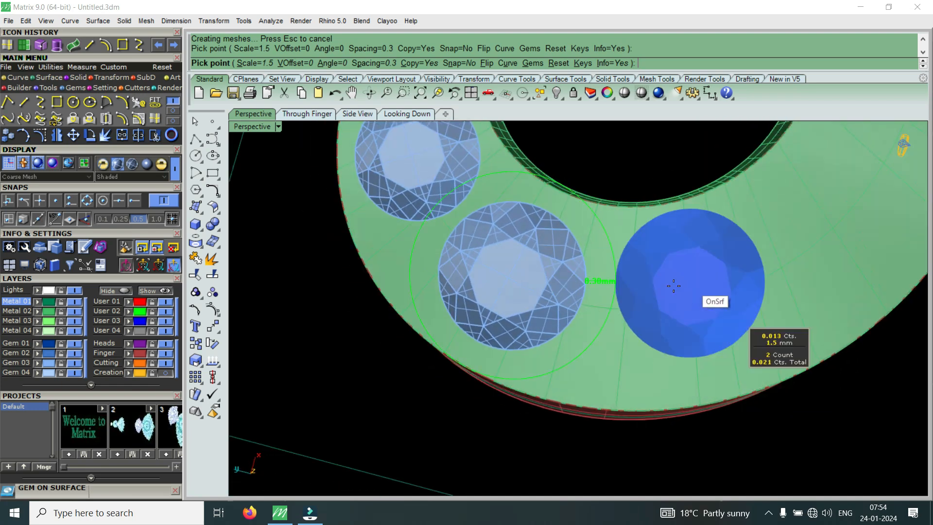
scroll(673, 286, up, 3)
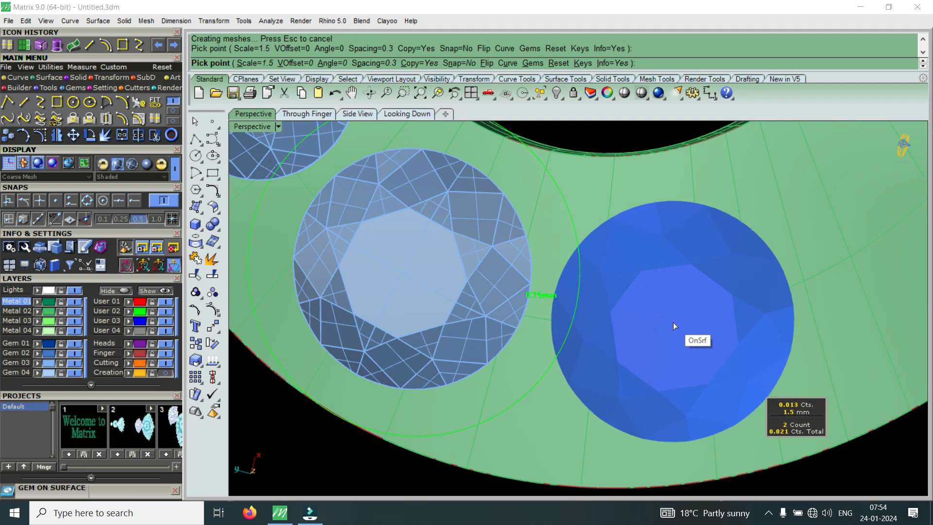
click(673, 322)
Place the fourth and fifth 1.5 mm gems along the hook's bend, with gaps of about 0.15 mm
scroll(554, 315, down, 4)
scroll(676, 281, up, 5)
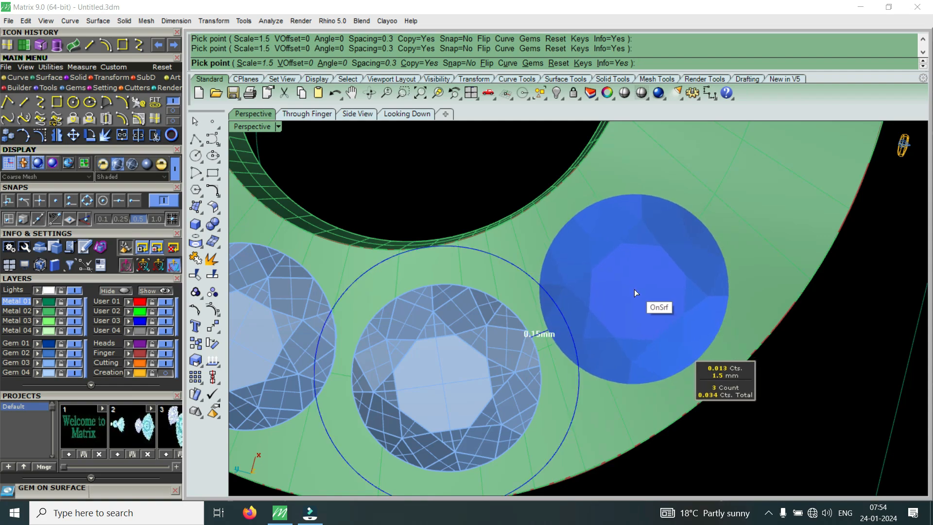
click(634, 290)
scroll(632, 291, down, 3)
scroll(665, 252, up, 4)
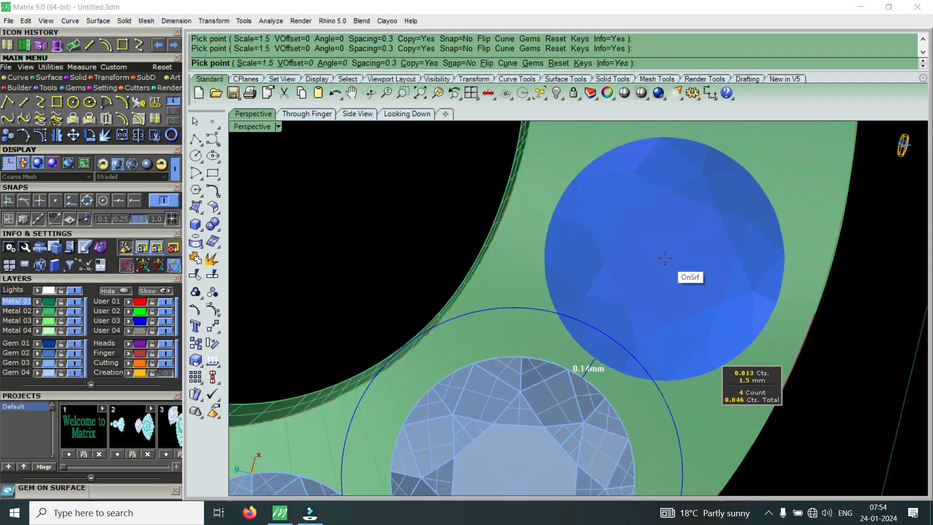
click(665, 261)
Place the sixth 1.5 mm gem centred on the hook's band, about 0.15 mm from the fifth gem
scroll(700, 330, down, 3)
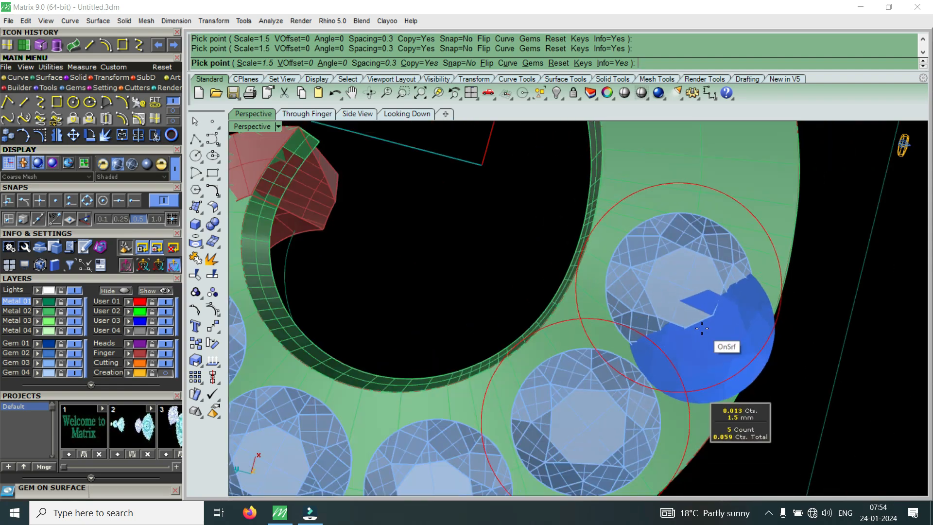
scroll(768, 201, up, 4)
scroll(768, 201, up, 1)
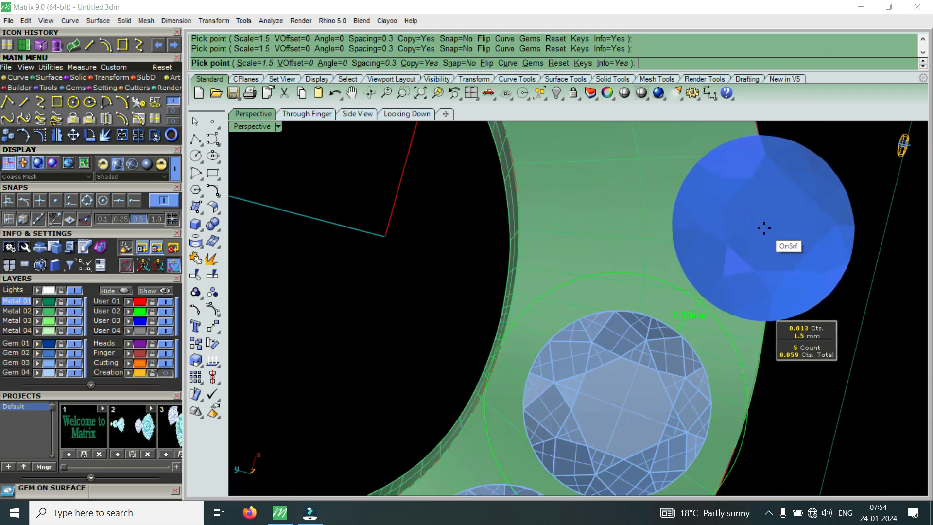
scroll(748, 235, up, 1)
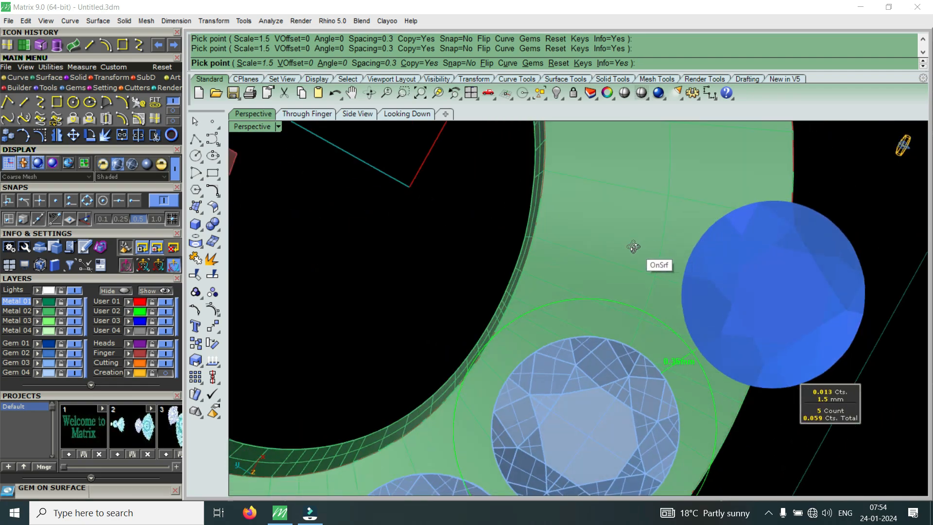
right_drag(633, 247, 611, 244)
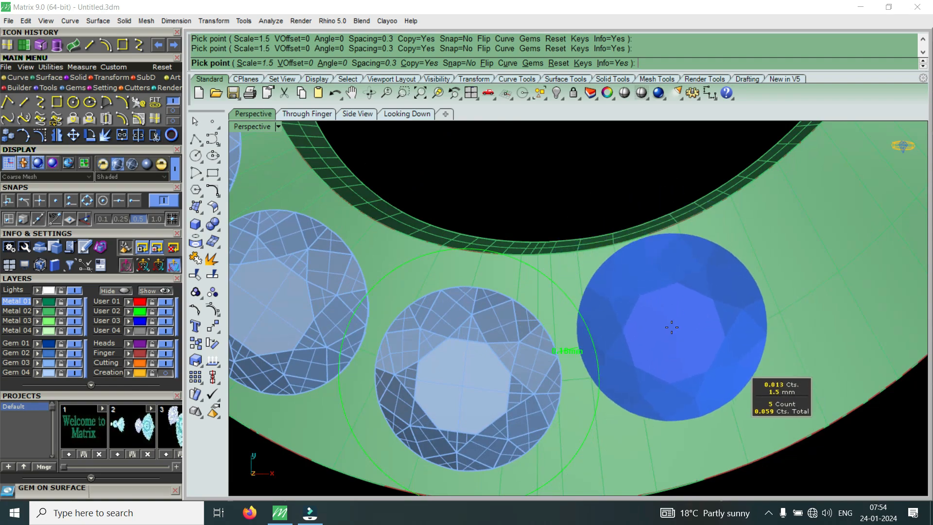
scroll(709, 324, up, 3)
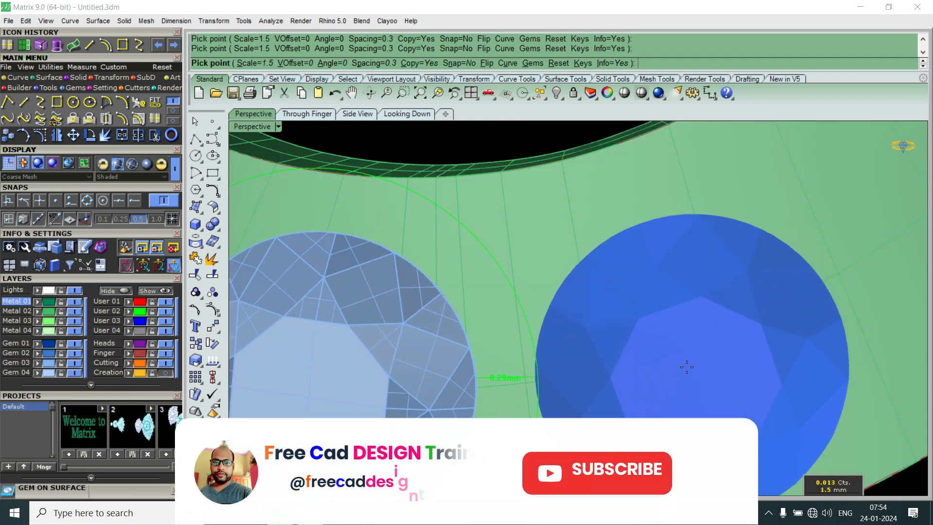
scroll(743, 310, down, 3)
scroll(722, 327, up, 2)
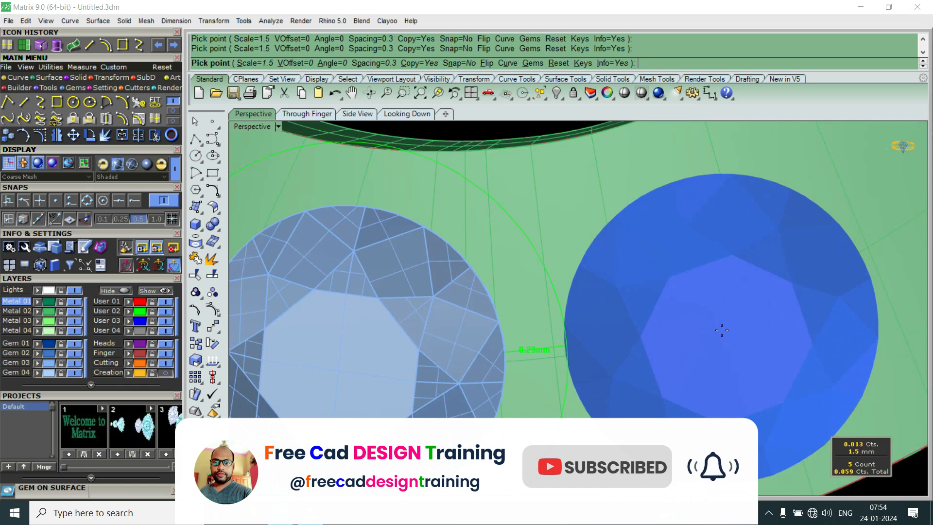
scroll(719, 321, down, 3)
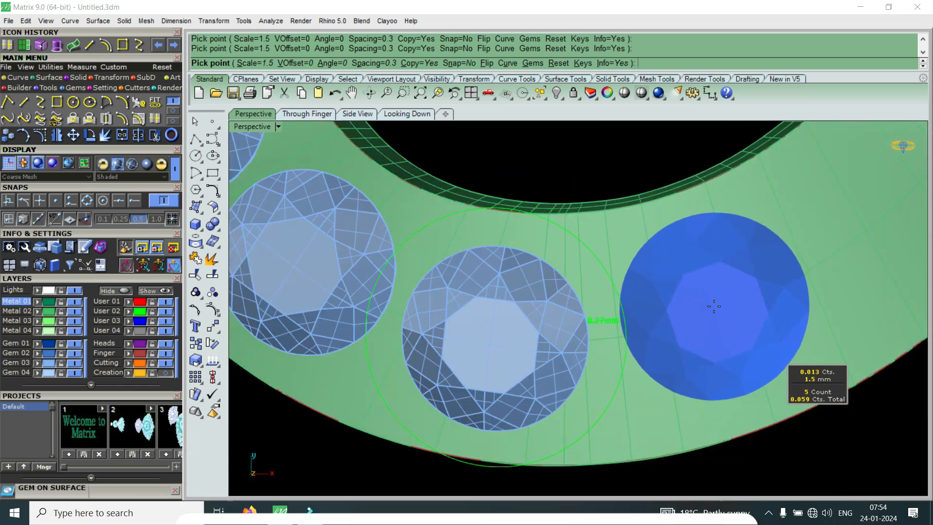
scroll(699, 326, up, 3)
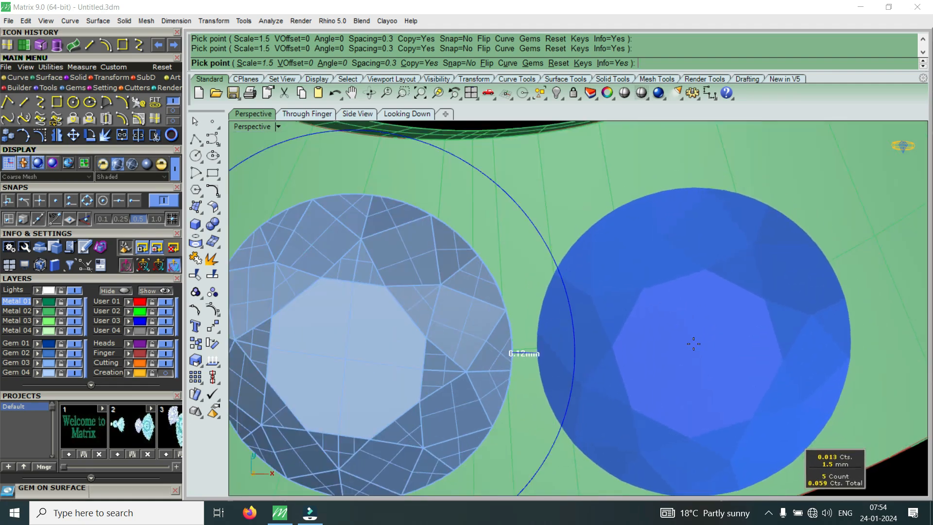
scroll(699, 340, down, 3)
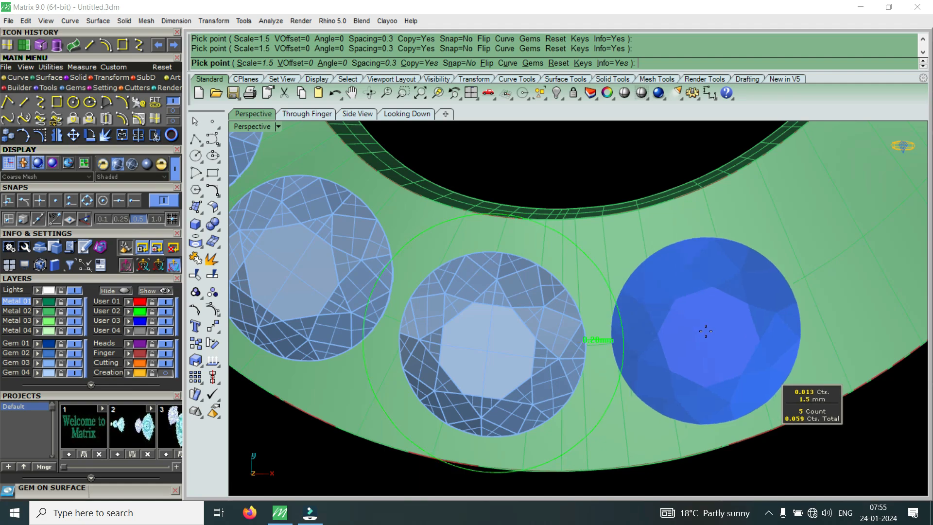
scroll(632, 326, down, 5)
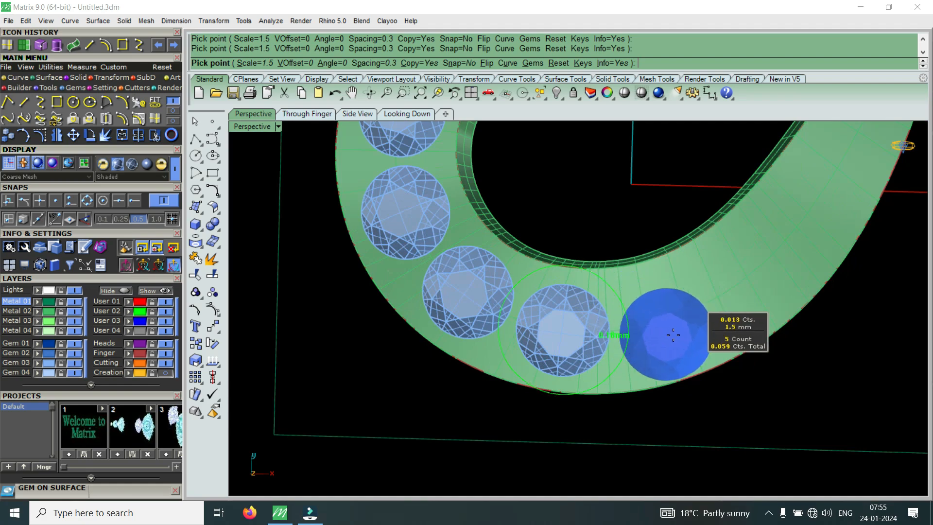
scroll(635, 334, up, 5)
scroll(676, 336, up, 5)
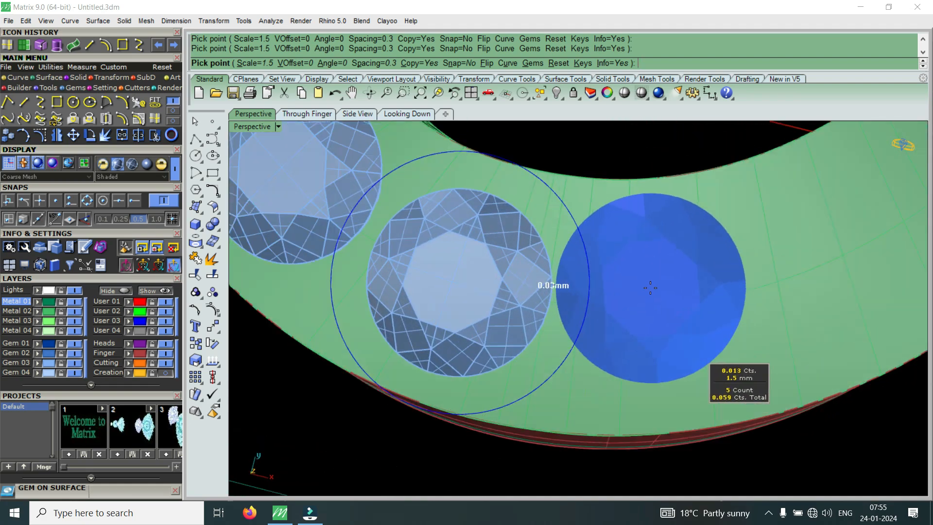
scroll(663, 309, down, 2)
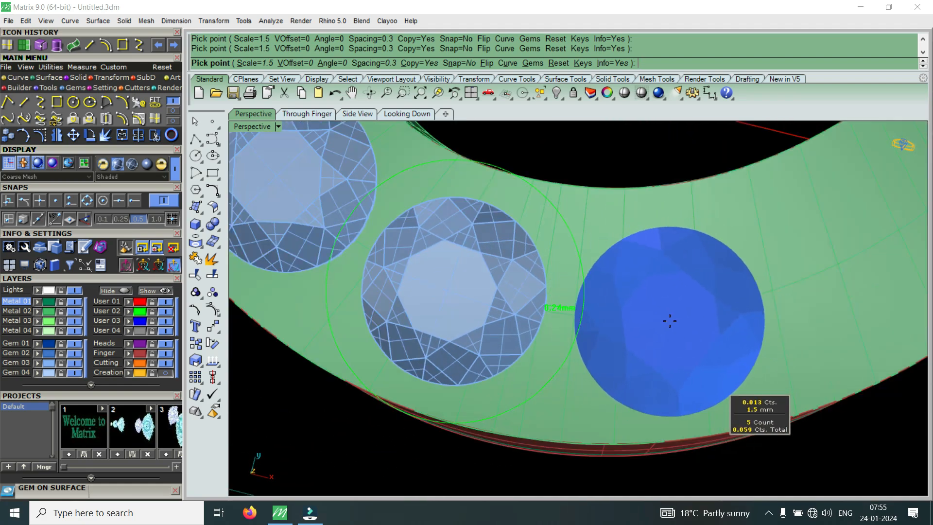
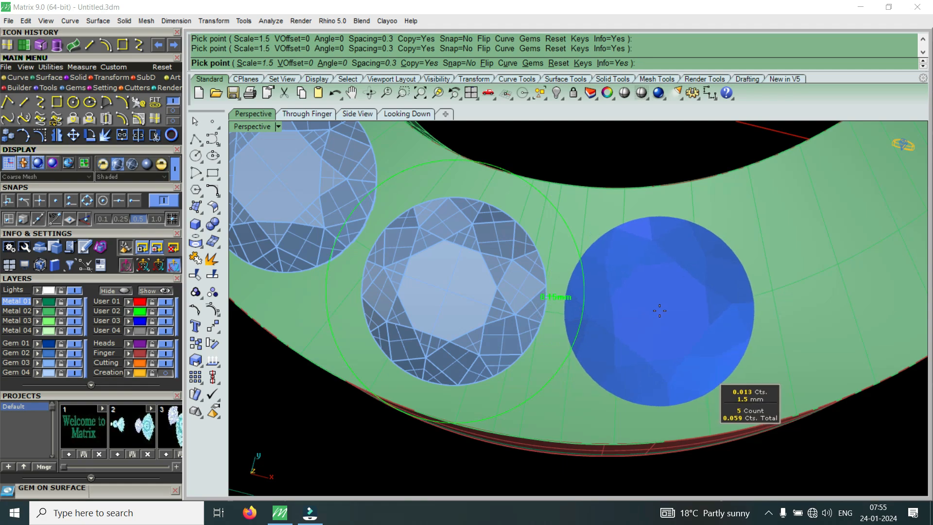
click(659, 311)
Place the seventh 1.5 mm gem where the band turns towards the tail, about 0.14 mm from the sixth
scroll(566, 364, down, 3)
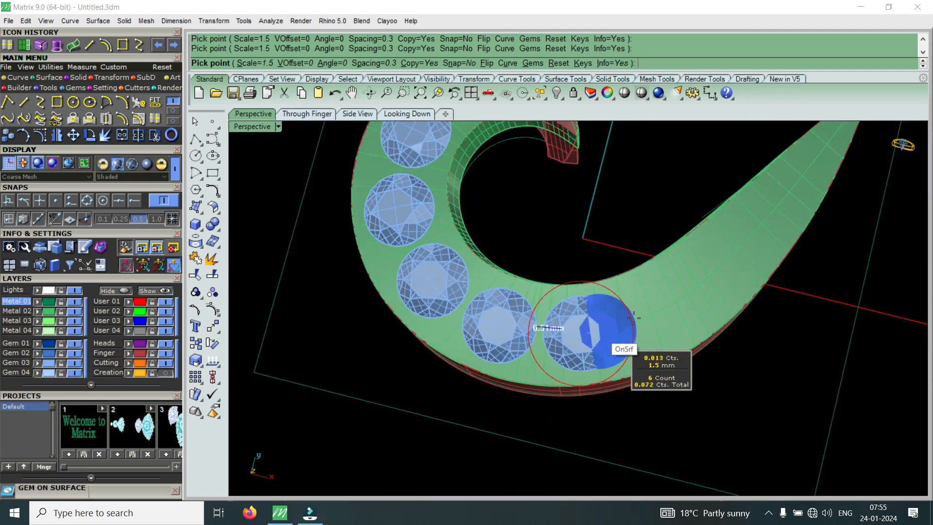
scroll(667, 323, up, 5)
scroll(655, 338, up, 2)
scroll(658, 328, down, 3)
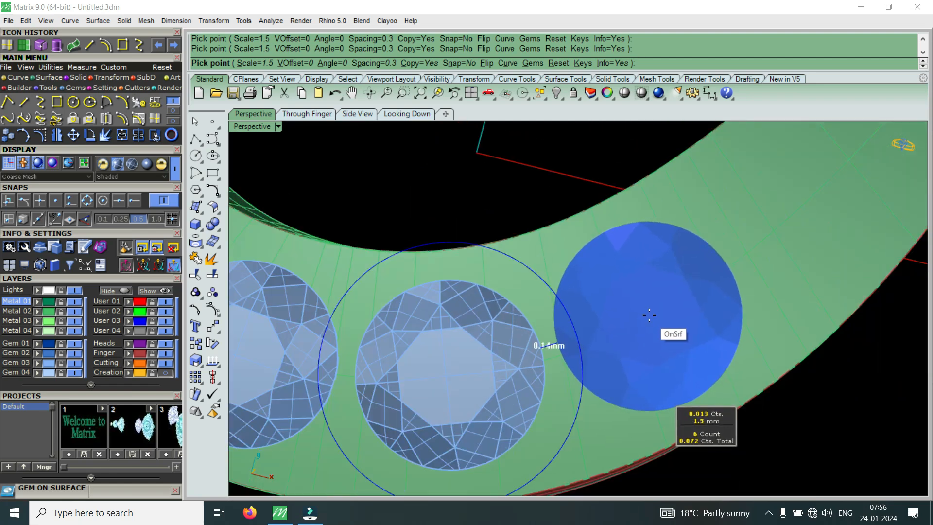
click(649, 315)
Reduce the gem size to 1.4 mm and place the eighth gem on the narrowing tail, about 0.14 mm from the seventh
scroll(662, 326, down, 3)
scroll(695, 276, up, 1)
scroll(695, 276, up, 2)
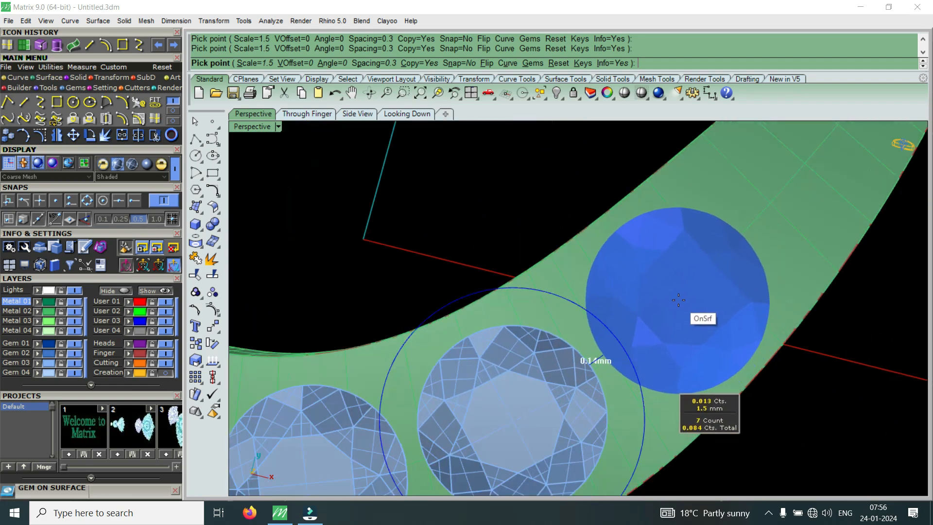
key(Down)
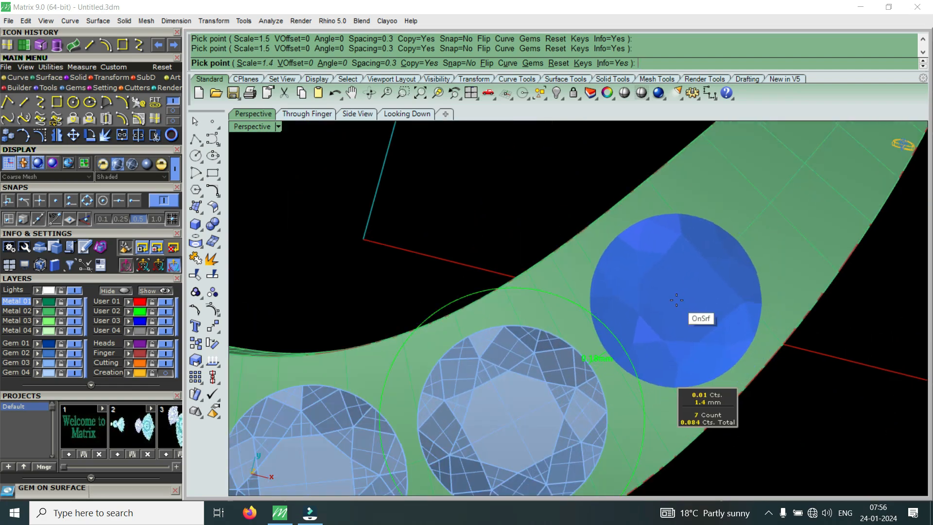
scroll(676, 300, up, 1)
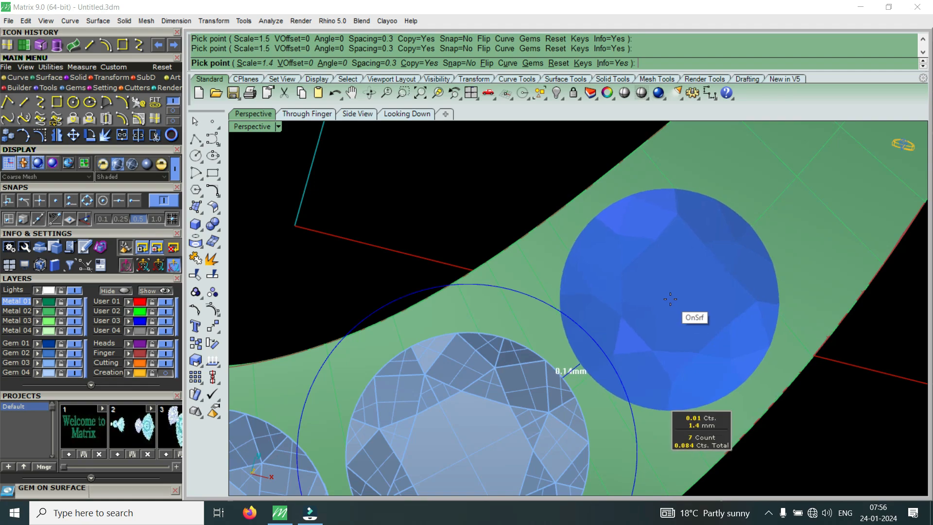
click(672, 301)
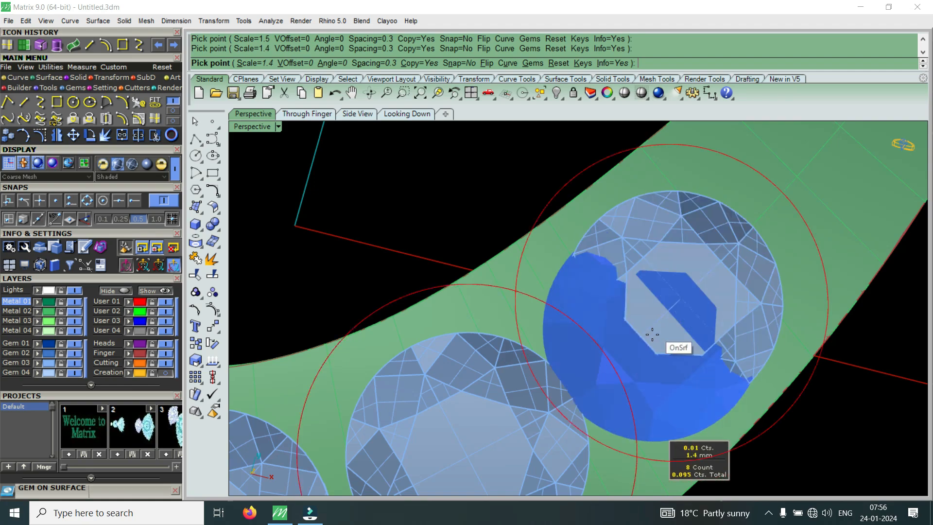
Reduce the gem size to 1.2 mm, place the ninth gem about 0.14 mm further along the tail, and finish placing gems
scroll(652, 334, down, 3)
scroll(652, 330, up, 3)
key(Down)
key(Down)
scroll(712, 282, up, 1)
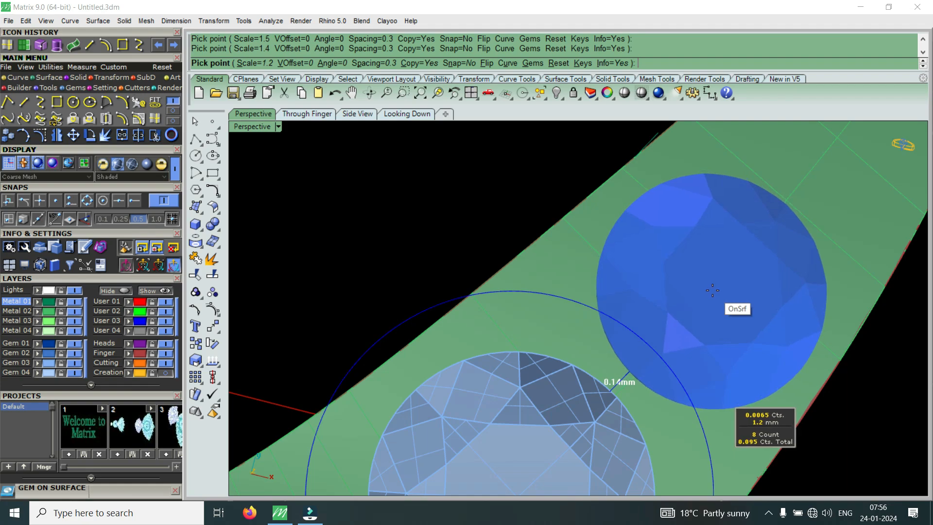
click(712, 290)
scroll(713, 290, down, 5)
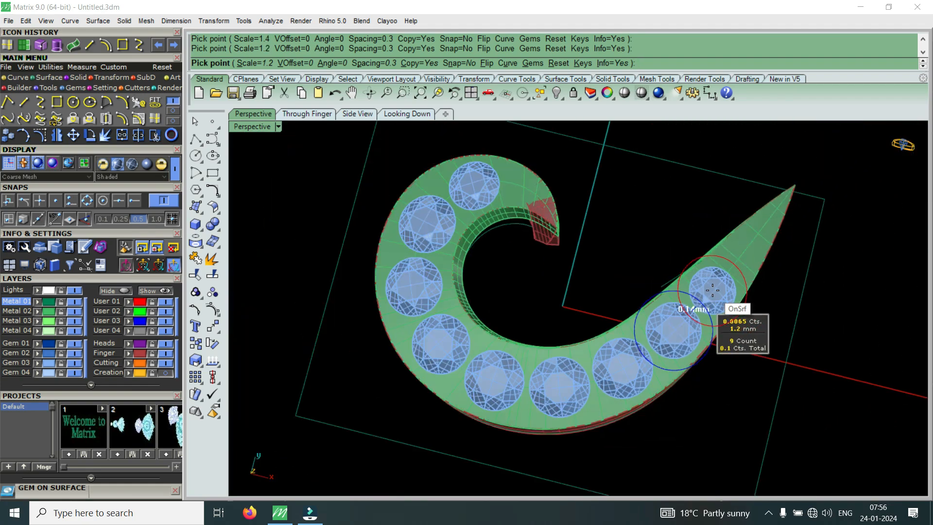
right_click(712, 291)
Start Prong on Surface on the hook body and set the prong's drop to 0.3 mm, height to 0.65 mm and taper to 0%
right_drag(652, 389, 611, 419)
click(611, 419)
key(F6)
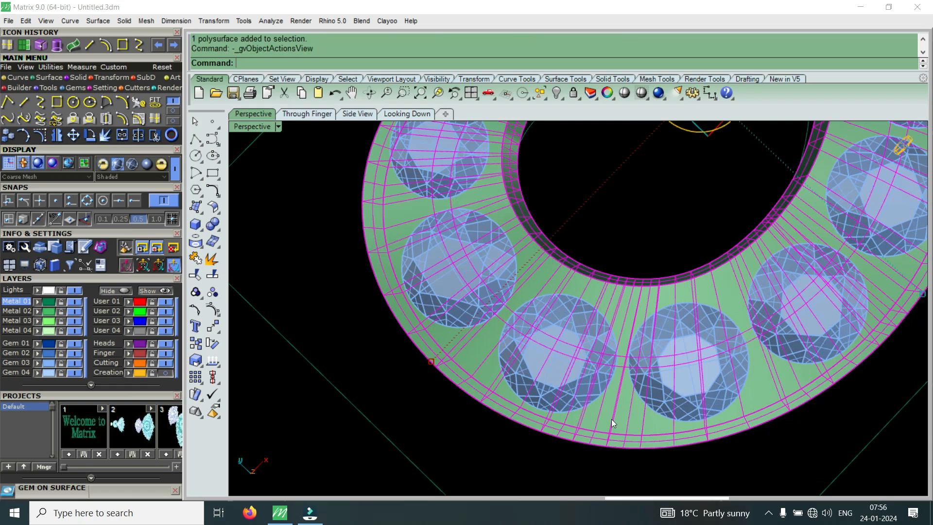
click(643, 382)
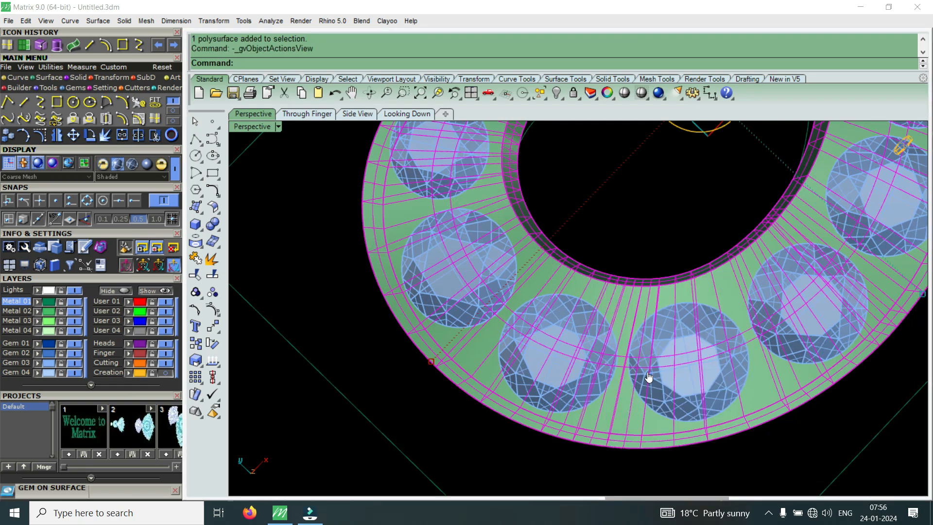
scroll(642, 379, down, 3)
scroll(628, 371, up, 5)
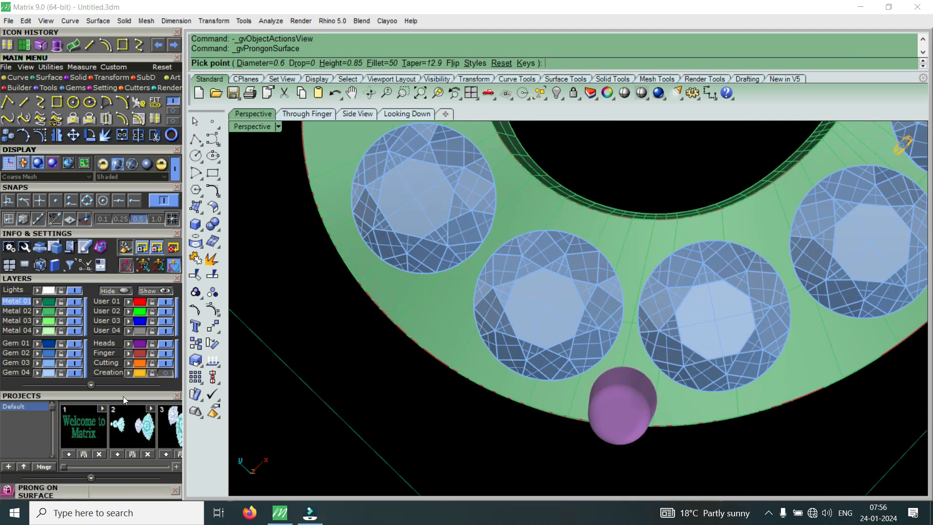
drag(61, 395, 146, 138)
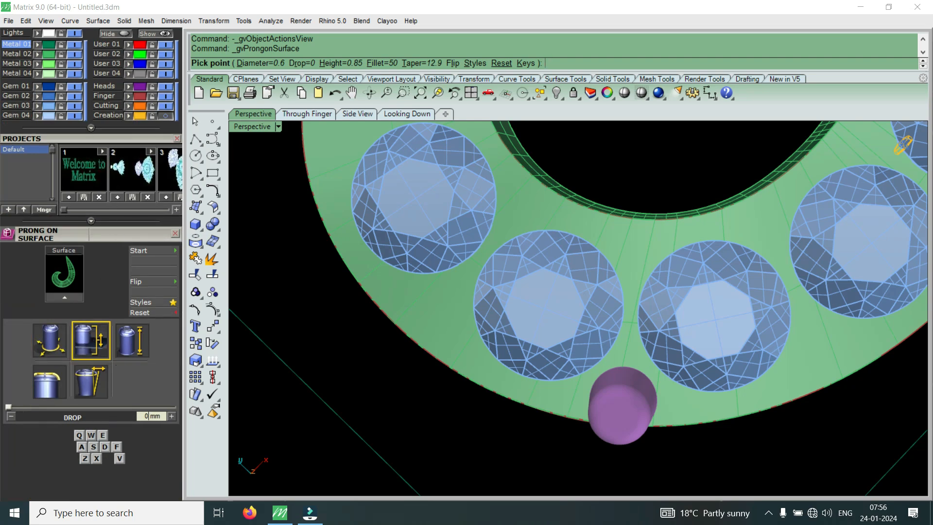
key(Return)
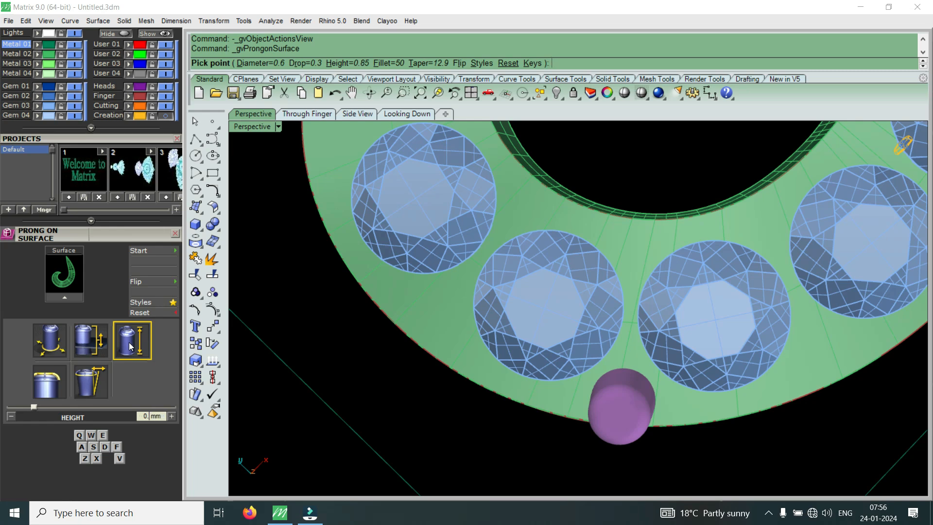
key(Return)
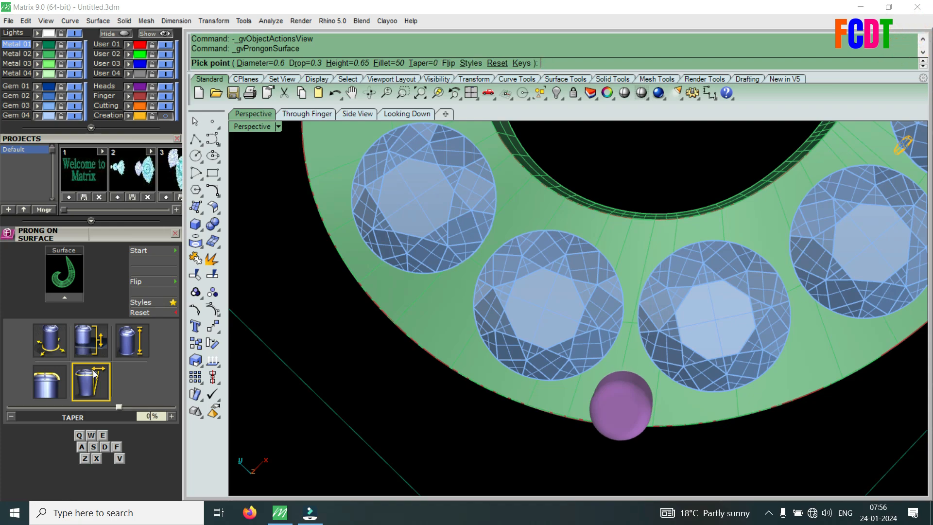
Place a 0.6 mm prong along the inner edge between the second and third gems from the hook's curled end
scroll(476, 369, down, 6)
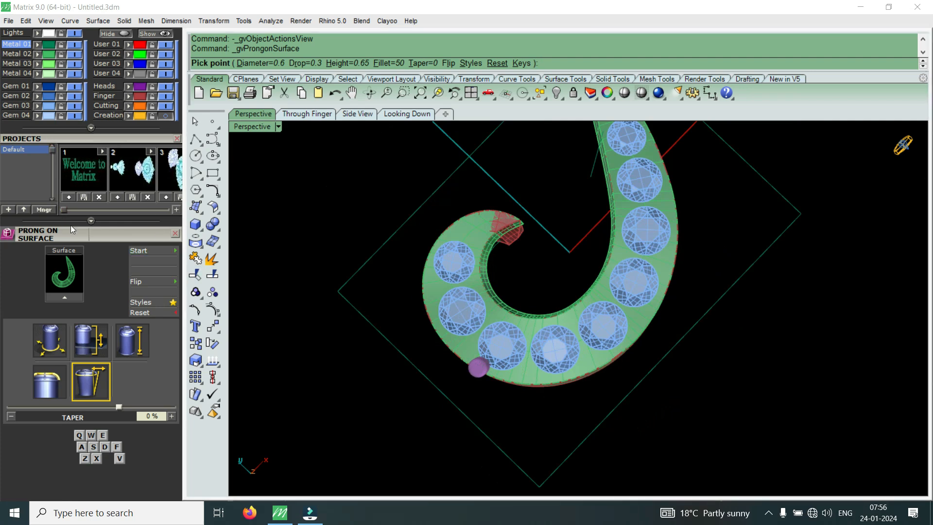
drag(68, 141, 33, 395)
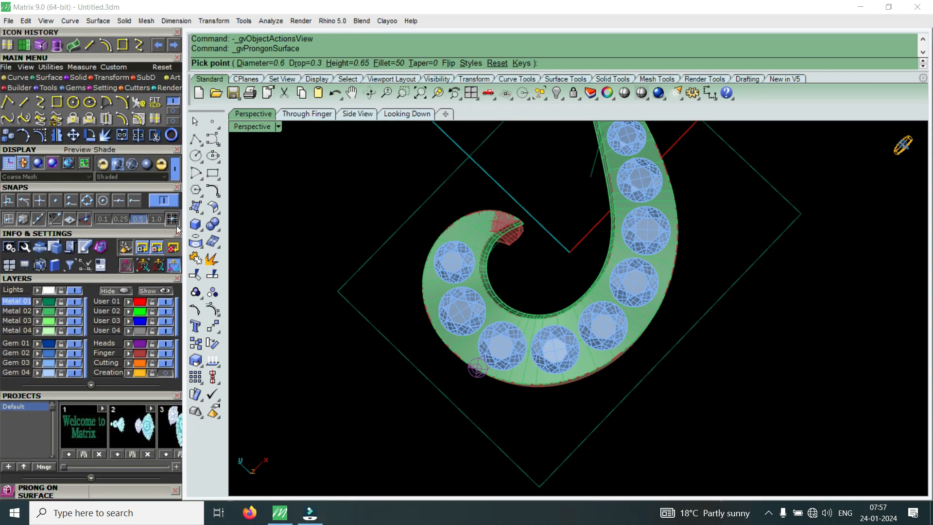
scroll(493, 330, up, 8)
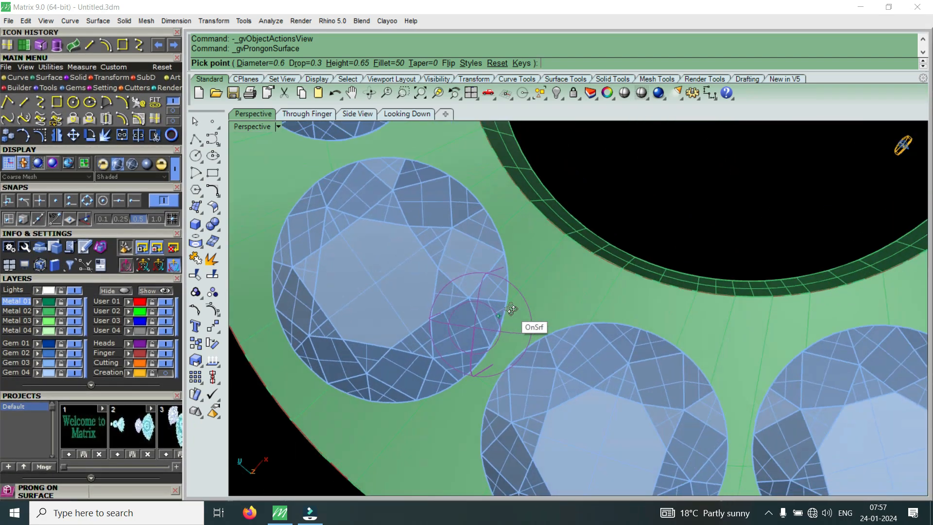
scroll(507, 309, down, 10)
scroll(670, 297, up, 8)
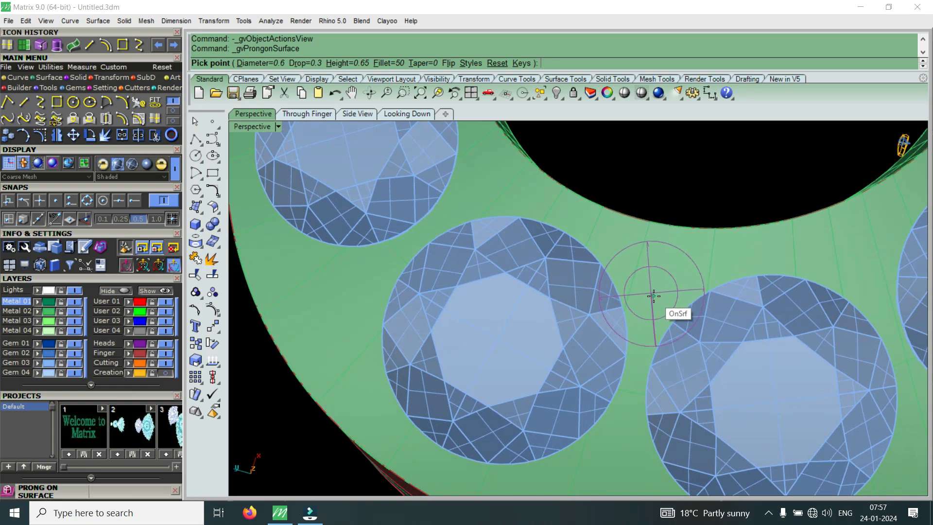
click(655, 302)
Add 0.6 mm inner-edge prongs between the first and second gems and beside the first gem, towards the curled end
scroll(653, 299, down, 6)
scroll(594, 274, up, 5)
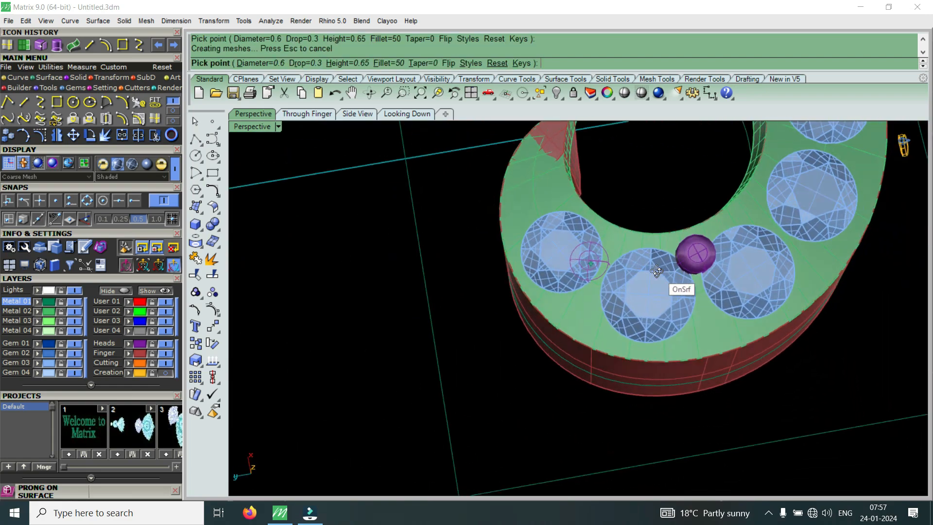
scroll(608, 243, up, 4)
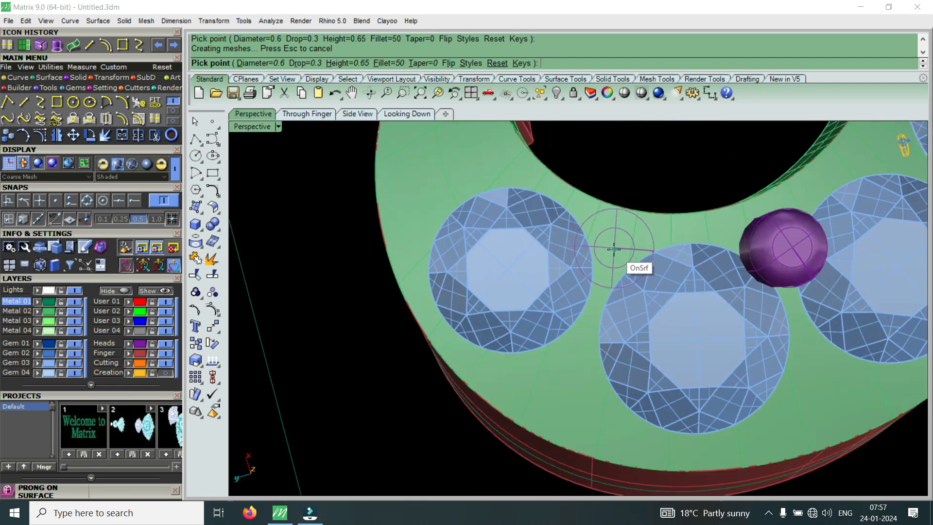
click(612, 252)
scroll(722, 314, down, 4)
scroll(587, 245, up, 4)
right_drag(587, 238, 606, 242)
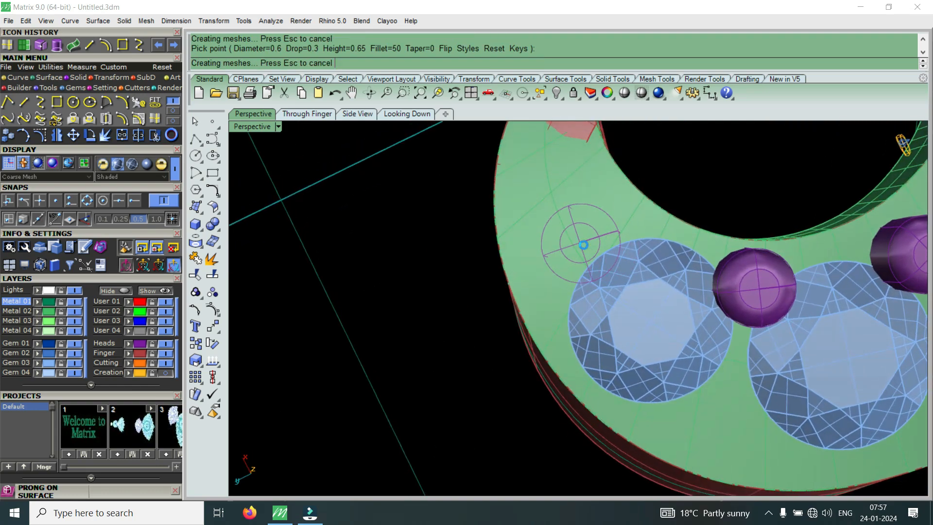
click(584, 244)
Place a 0.6 mm prong on the inner edge between the third and fourth gems
scroll(648, 321, down, 4)
scroll(653, 316, up, 3)
right_drag(649, 315, 573, 313)
scroll(539, 312, down, 8)
scroll(704, 333, up, 7)
right_drag(680, 334, 618, 333)
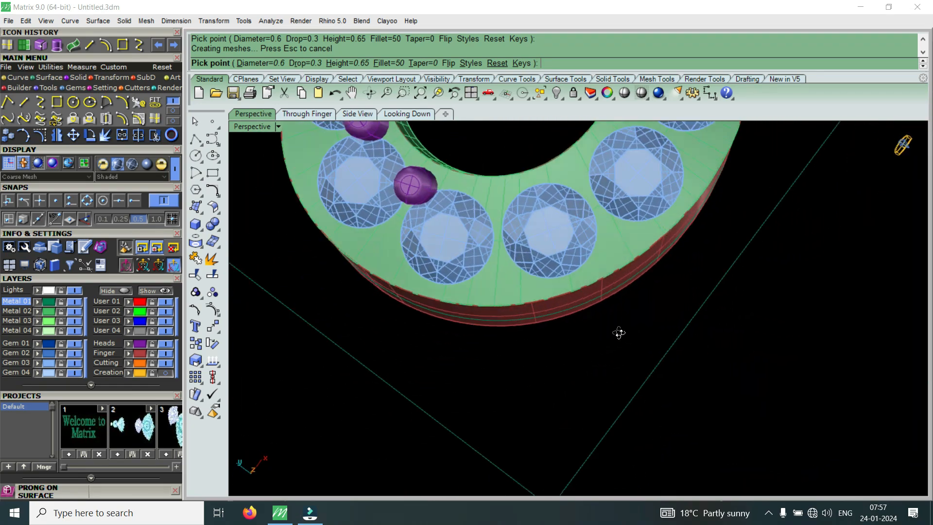
scroll(619, 333, down, 5)
scroll(639, 296, up, 7)
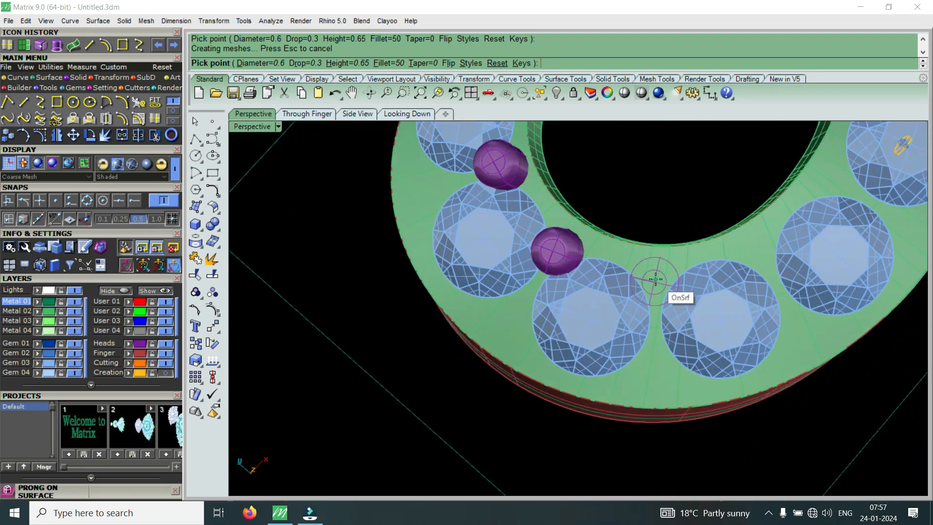
scroll(656, 279, up, 3)
click(658, 286)
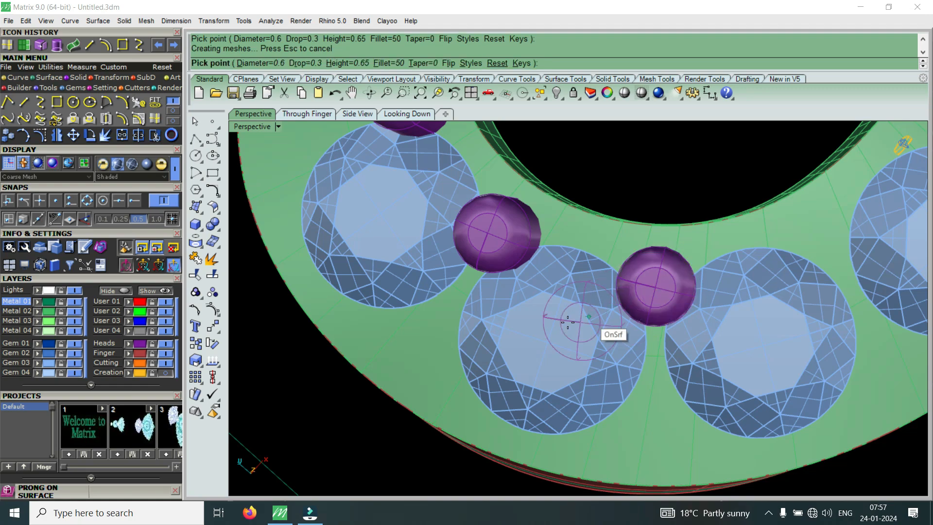
Place a 0.6 mm prong on the inner edge between the fourth and fifth gems
scroll(563, 323, down, 5)
scroll(751, 362, up, 2)
scroll(743, 360, up, 5)
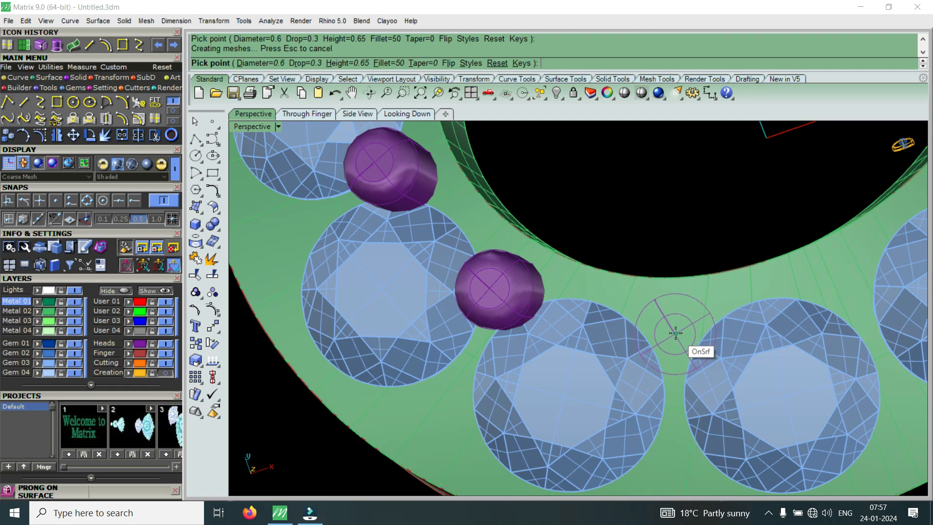
click(675, 333)
Place a 0.6 mm prong on the inner edge between the fifth and sixth gems
scroll(668, 331, down, 5)
scroll(640, 350, up, 4)
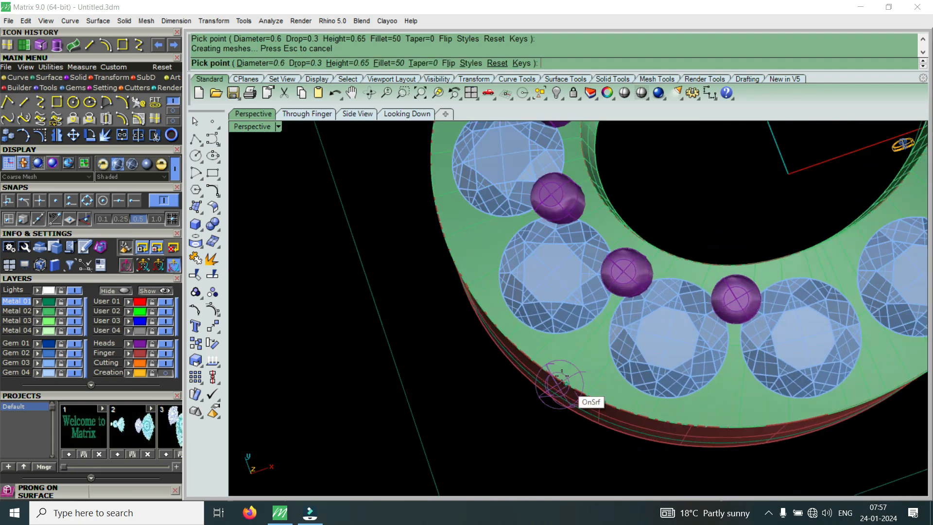
scroll(607, 375, down, 4)
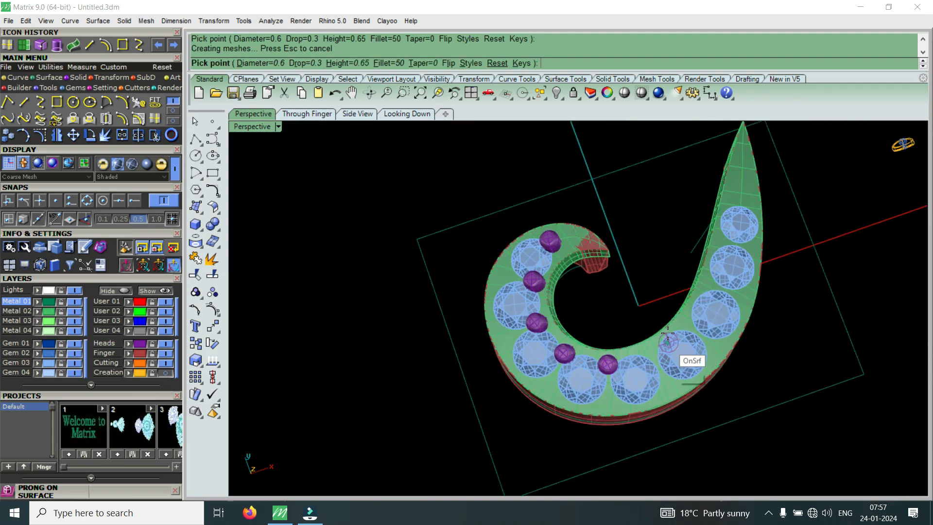
scroll(652, 339, up, 5)
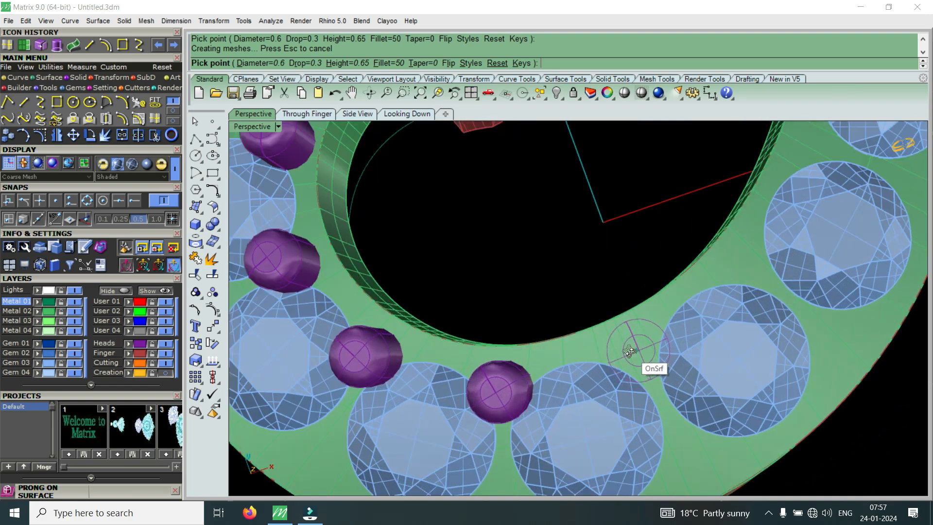
scroll(622, 350, up, 5)
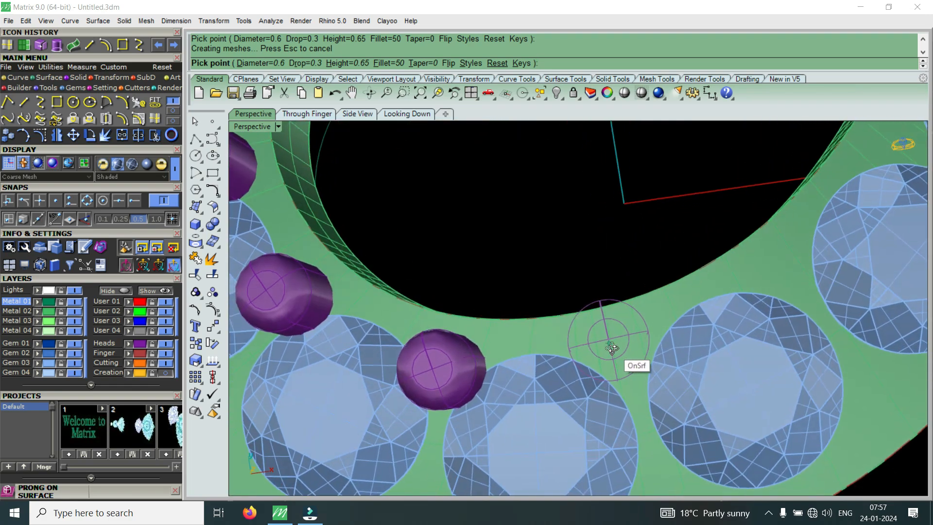
right_drag(610, 348, 626, 348)
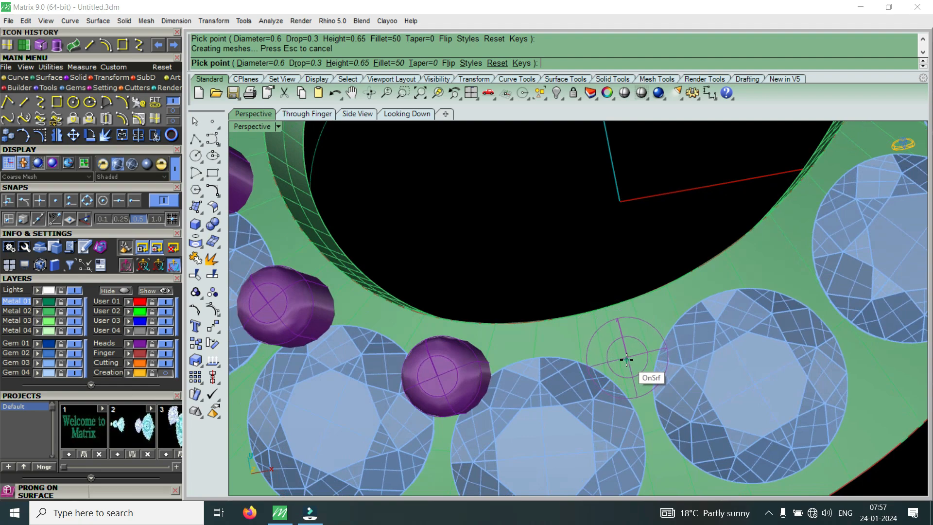
Place a 0.6 mm prong on the inner edge between the sixth and seventh gems
scroll(624, 362, down, 5)
scroll(707, 343, up, 4)
scroll(702, 338, down, 6)
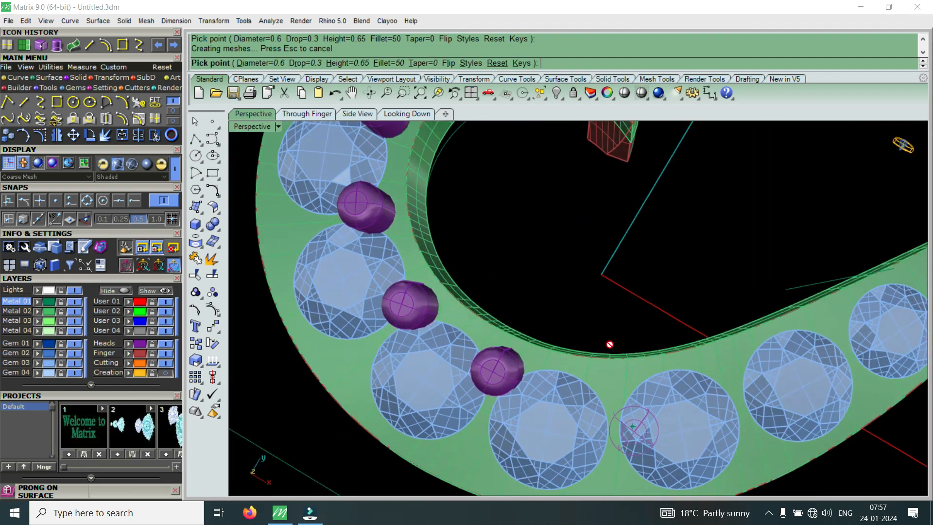
scroll(595, 359, up, 6)
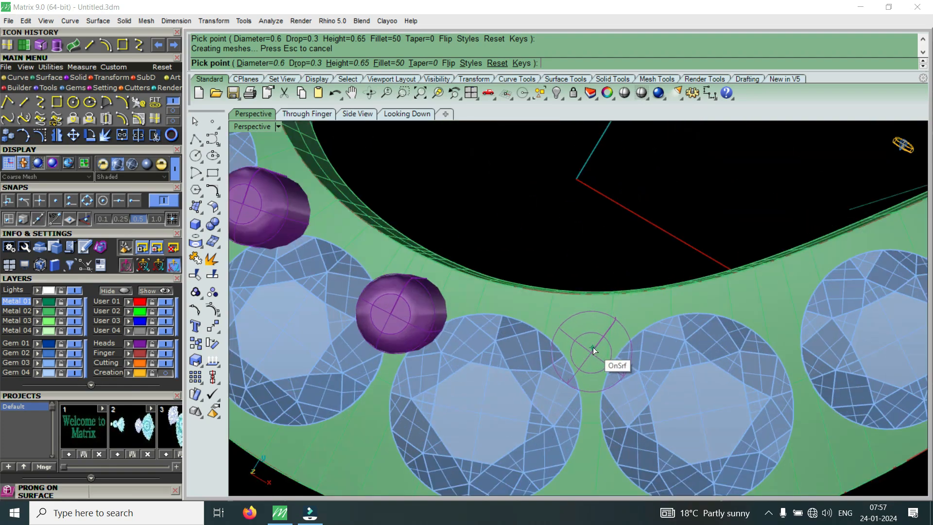
click(593, 347)
Place a 0.6 mm prong on the inner edge between the seventh and eighth gems
scroll(590, 347, down, 5)
scroll(695, 329, up, 4)
scroll(691, 326, up, 4)
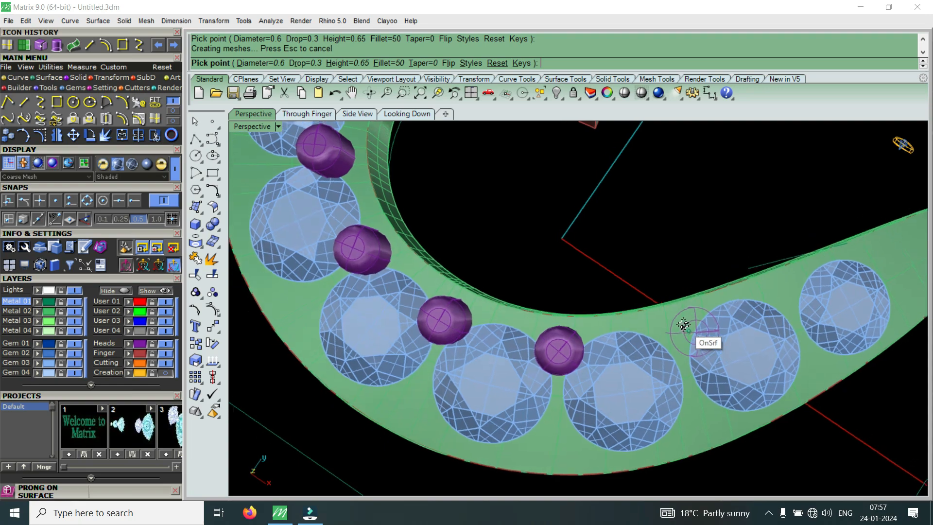
right_drag(659, 344, 631, 360)
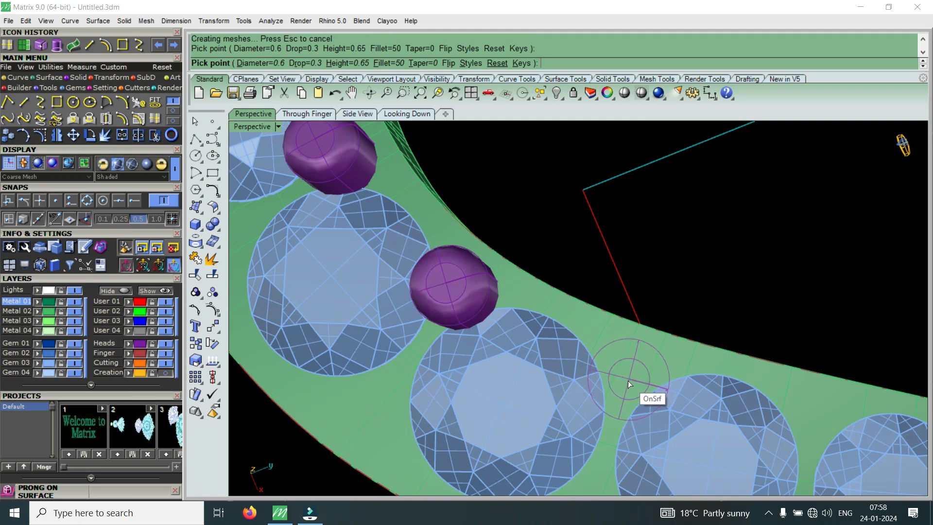
click(628, 380)
Place a 0.6 mm prong on the inner edge between the eighth gem and the last gem on the tail
scroll(634, 349, down, 5)
scroll(641, 319, up, 5)
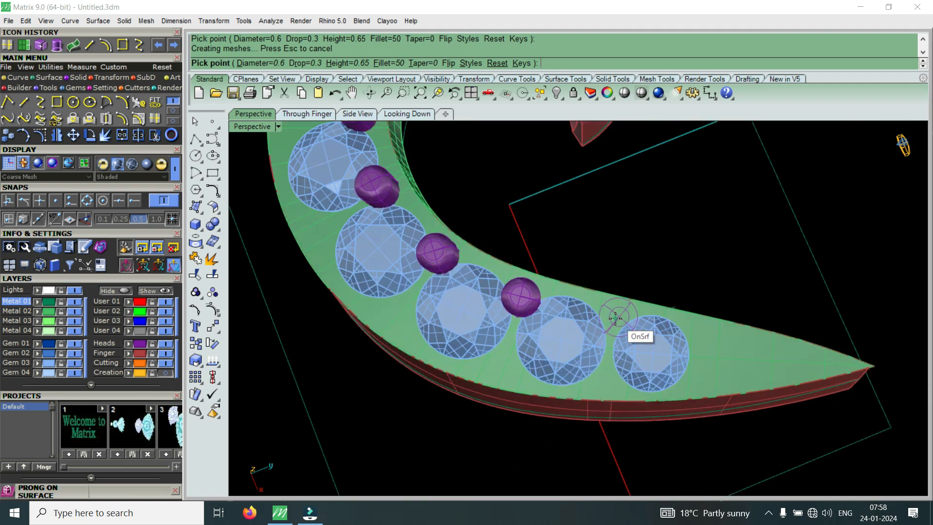
scroll(598, 313, up, 1)
right_drag(573, 327, 562, 326)
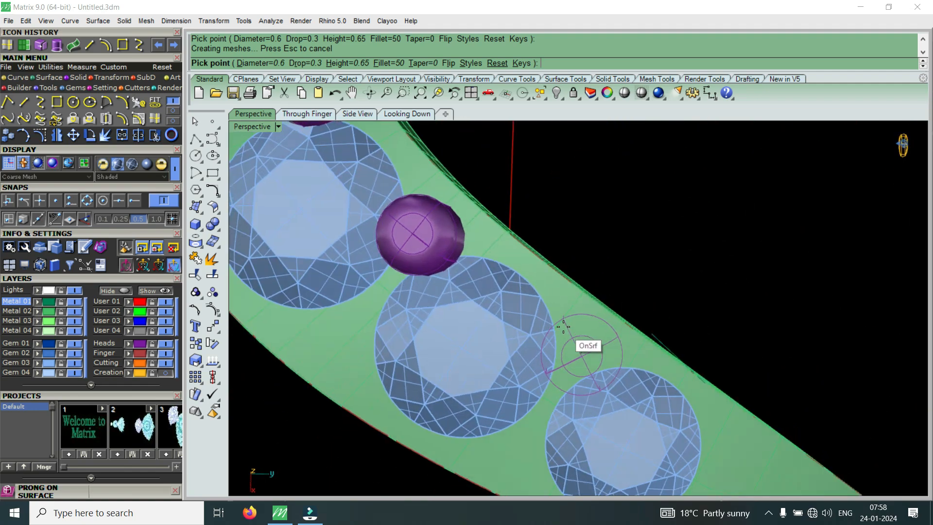
click(582, 348)
Place a 0.6 mm prong on the outer edge between the eighth and ninth gems
scroll(583, 344, down, 4)
scroll(486, 333, up, 3)
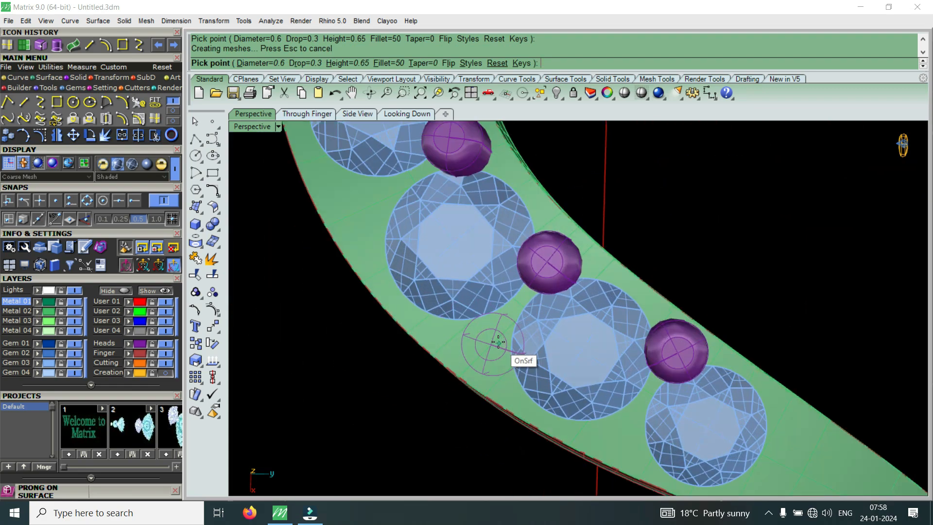
scroll(478, 334, up, 1)
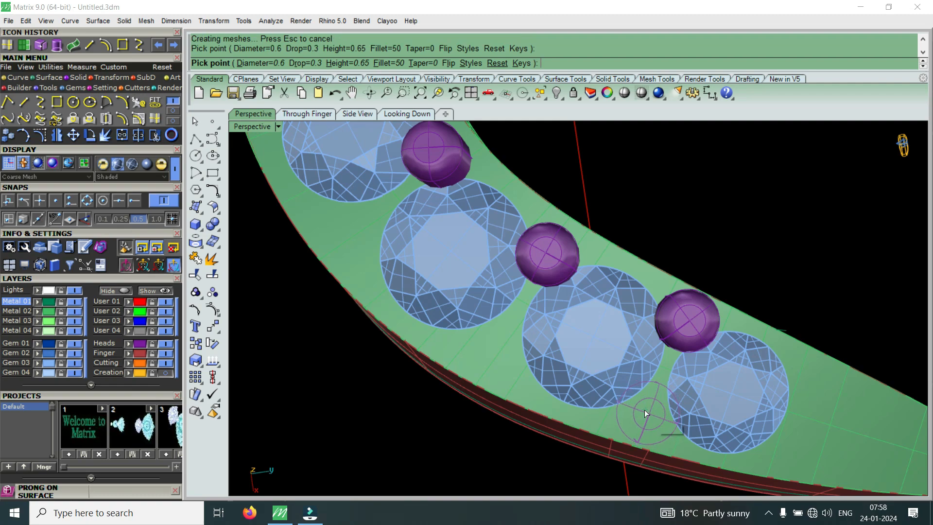
Place two 0.6 mm prongs on the tail past the ninth gem, one at the gem's edge and one further towards the tip
right_drag(558, 318, 700, 337)
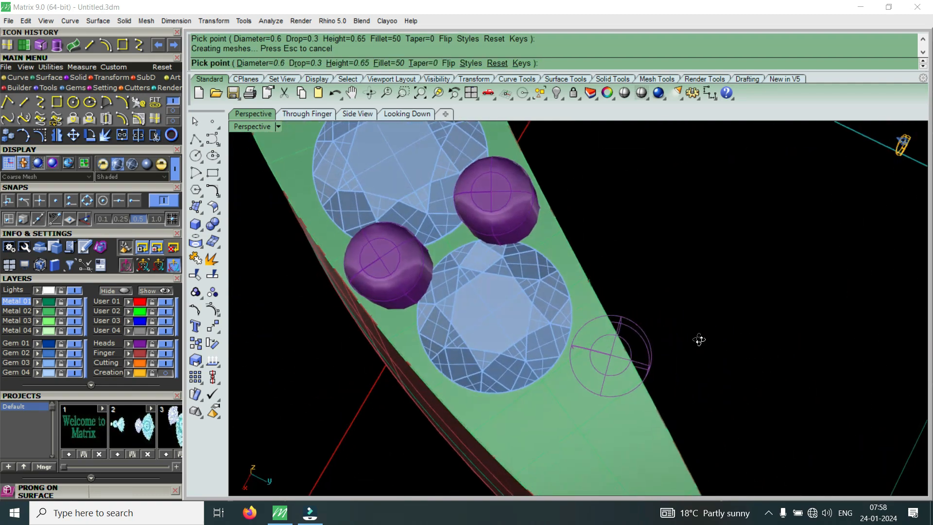
click(551, 402)
scroll(605, 305, down, 10)
scroll(631, 343, up, 4)
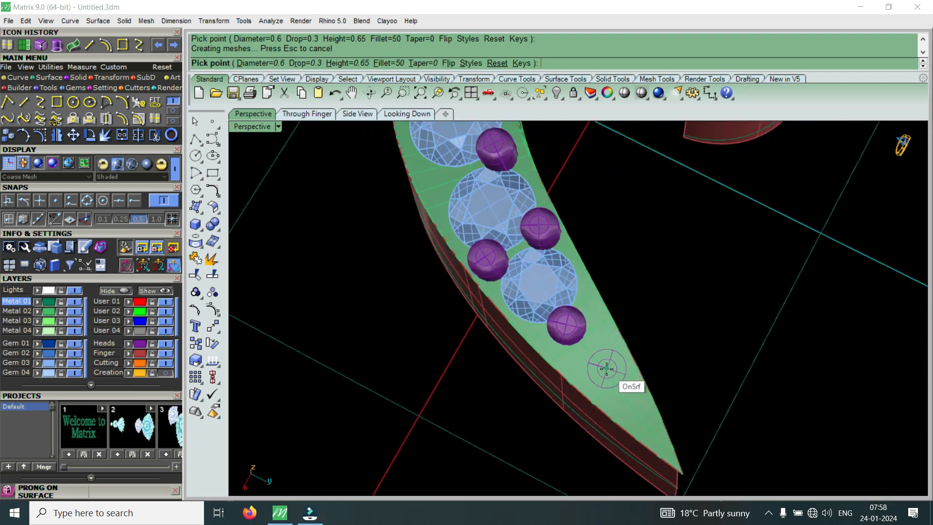
click(606, 372)
Place a 0.6 mm prong on the outer edge between the seventh and eighth gems
scroll(744, 382, down, 5)
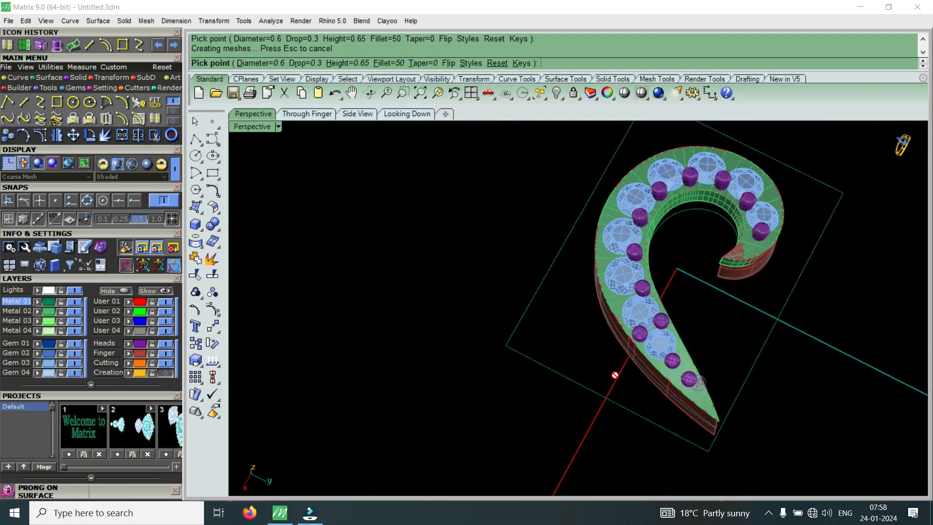
right_drag(655, 376, 766, 385)
scroll(596, 264, up, 10)
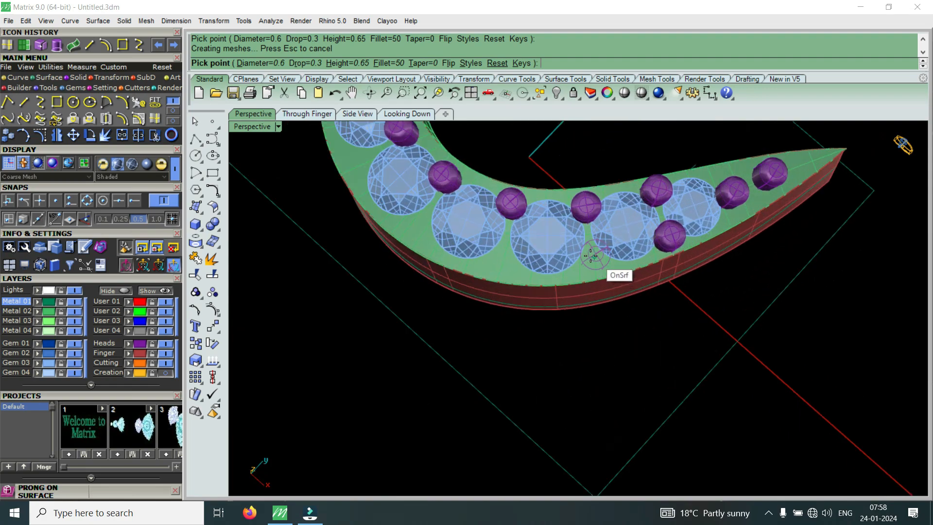
right_drag(586, 264, 596, 283)
scroll(597, 283, up, 4)
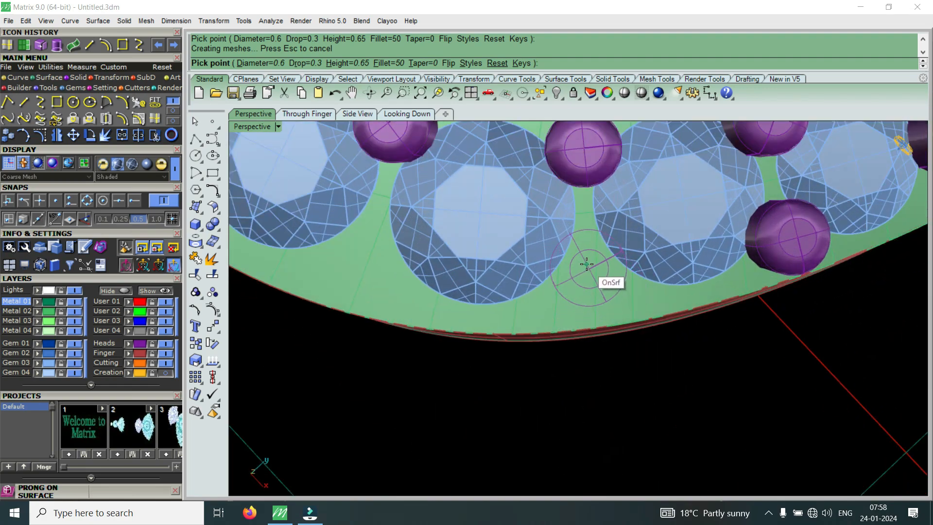
click(587, 265)
Increase the prong diameter to 0.65 mm and place a prong on the outer edge between the sixth and seventh gems
scroll(653, 336, down, 5)
scroll(585, 308, up, 8)
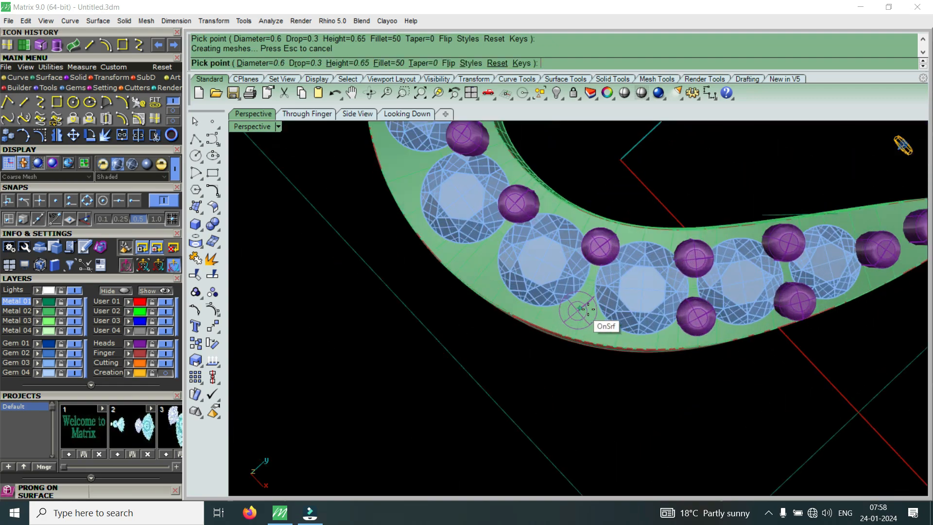
scroll(586, 304, up, 2)
scroll(588, 311, up, 2)
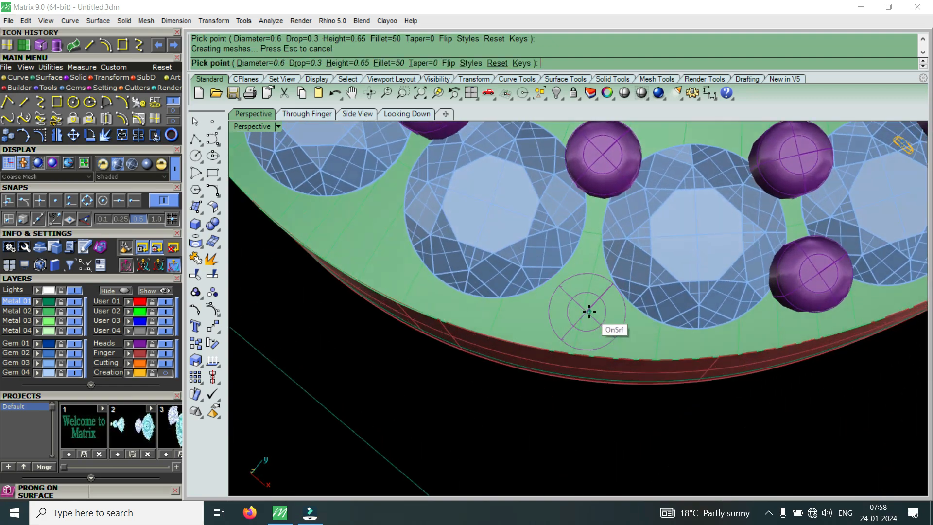
text(e)
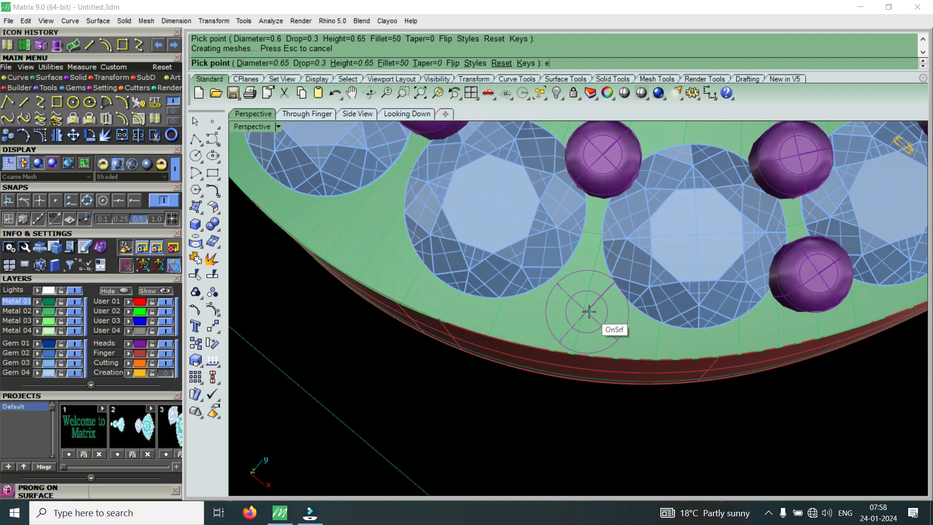
scroll(589, 311, up, 2)
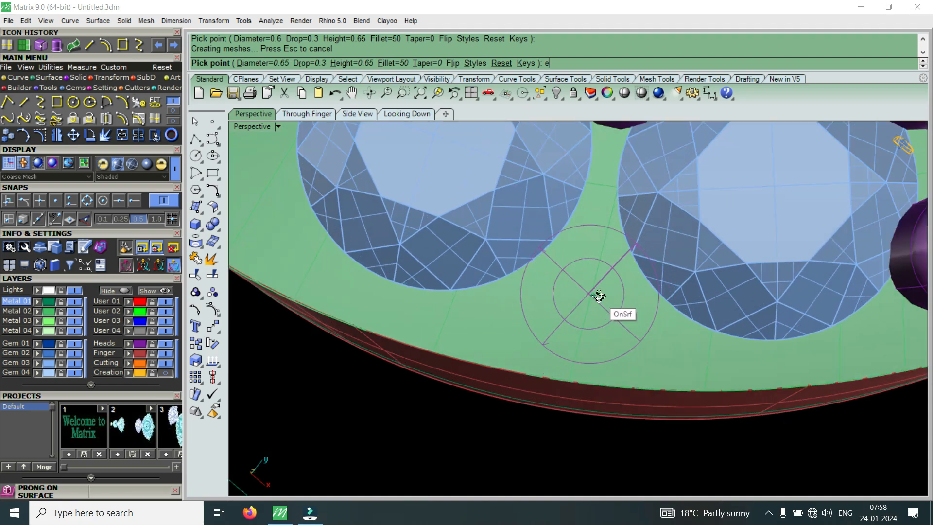
scroll(593, 294, up, 1)
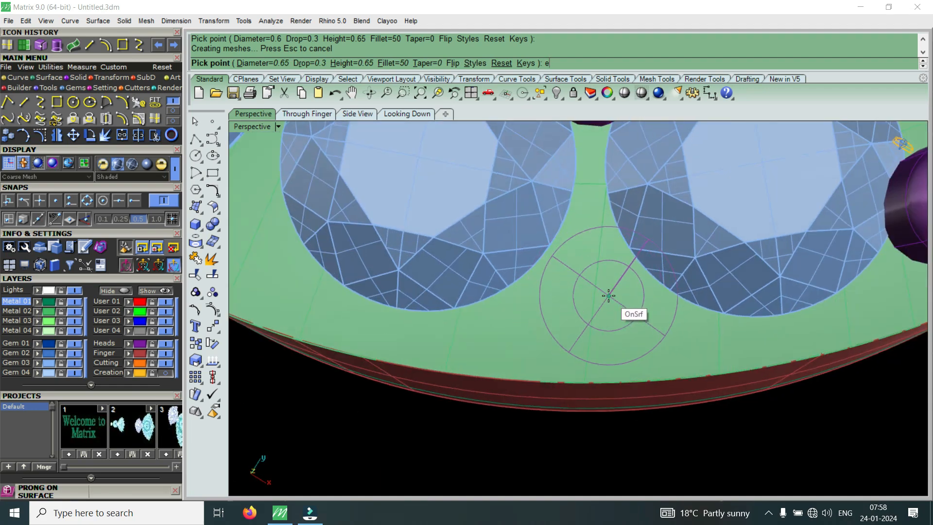
click(590, 277)
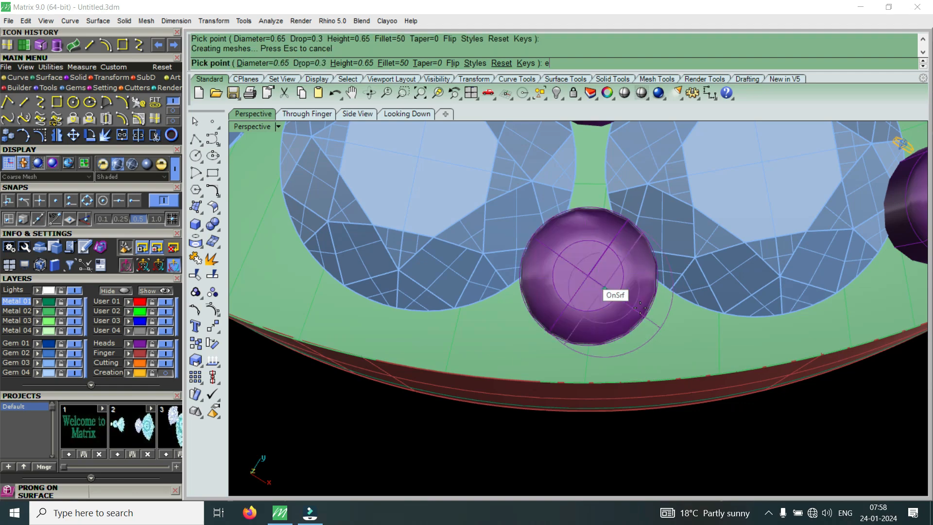
Place a 0.65 mm prong on the outer edge between the fifth and sixth gems
scroll(632, 340, down, 2)
scroll(607, 345, down, 3)
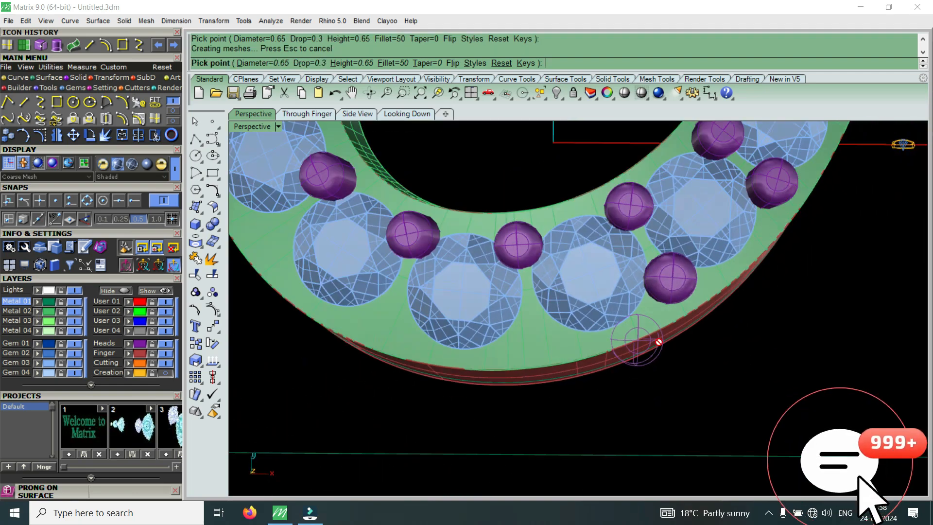
scroll(601, 333, up, 3)
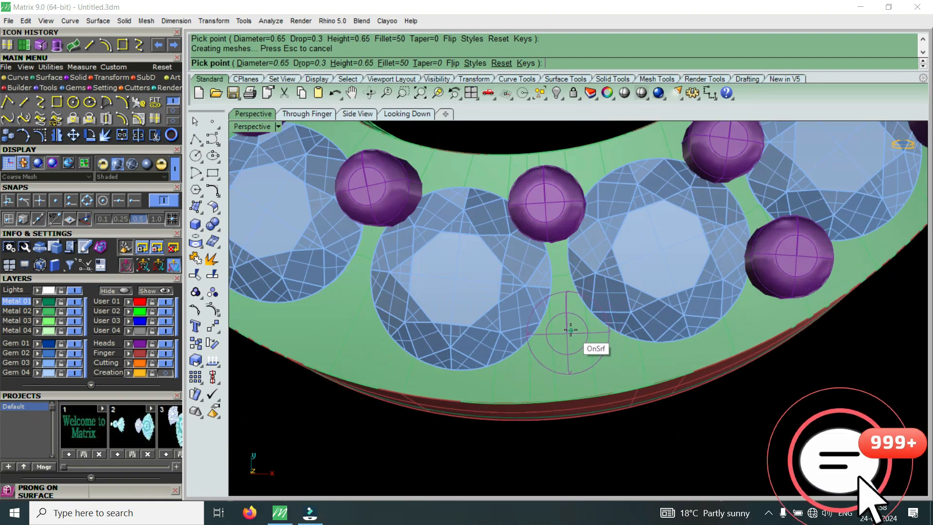
click(570, 326)
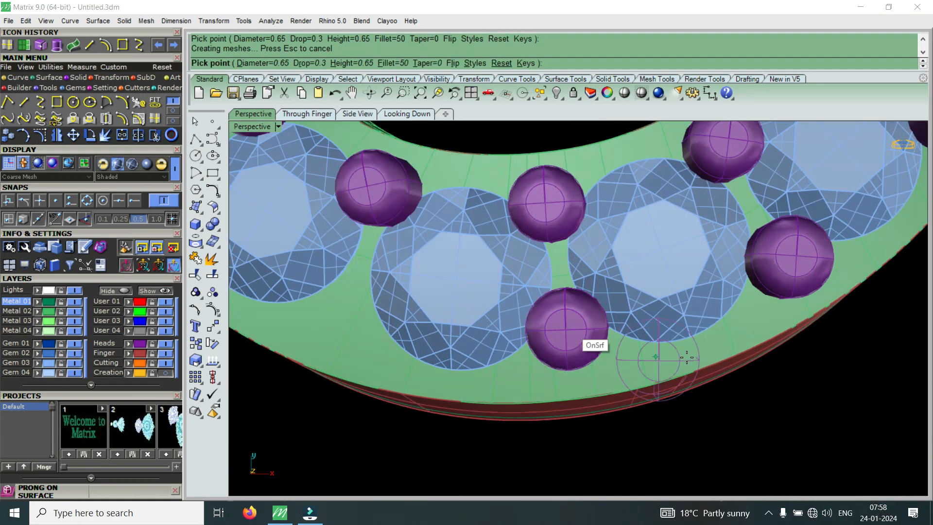
Place a 0.65 mm prong on the outer edge between the fourth and fifth gems
scroll(572, 340, down, 3)
right_drag(572, 342, 564, 368)
scroll(561, 369, up, 4)
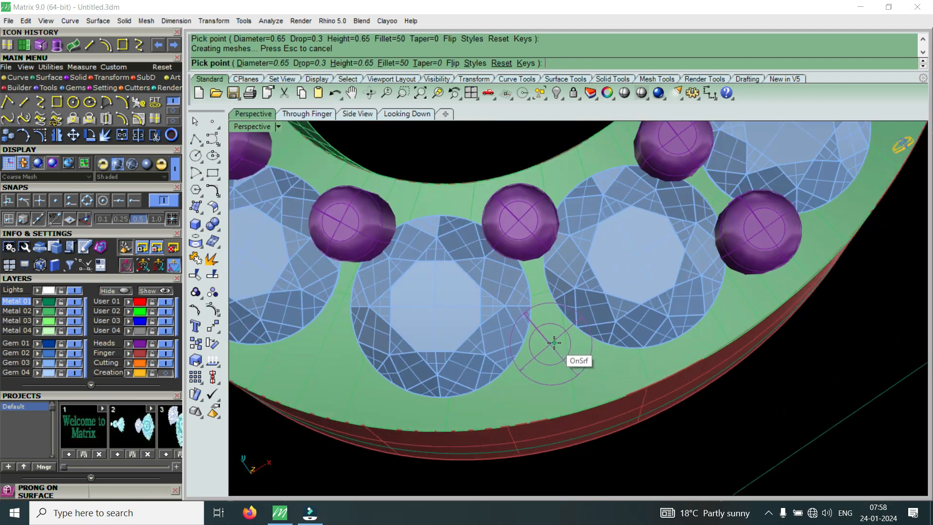
click(554, 341)
Place a 0.65 mm prong on the outer edge between the third and fourth gems
scroll(562, 345, down, 4)
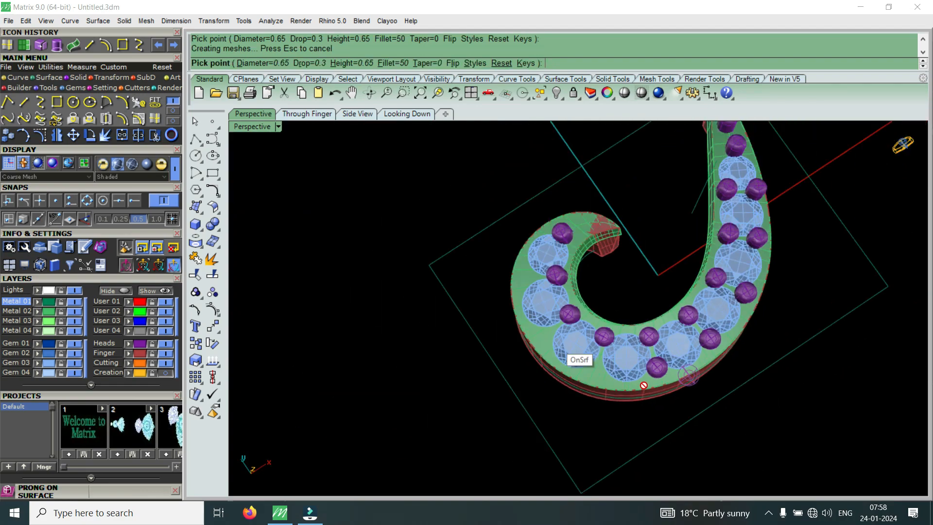
scroll(578, 357, up, 4)
scroll(631, 369, down, 3)
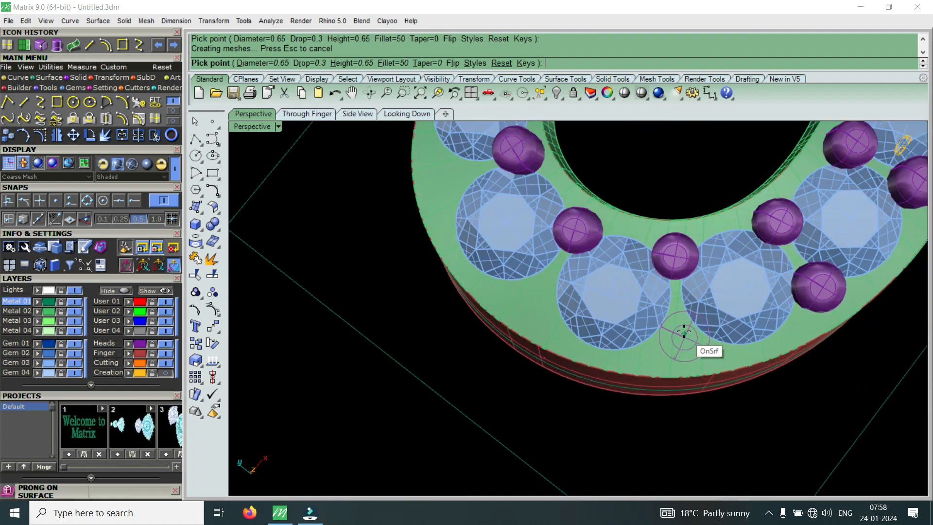
scroll(676, 338, up, 3)
click(675, 330)
Place a 0.65 mm prong on the outer edge between the second and third gems
scroll(683, 381, down, 8)
scroll(589, 361, up, 4)
right_drag(651, 354, 625, 365)
scroll(632, 320, up, 4)
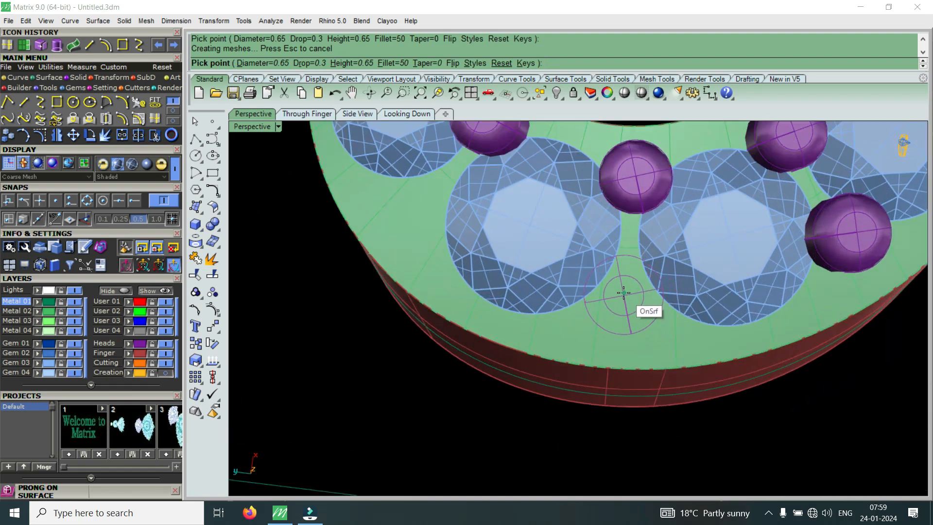
click(625, 290)
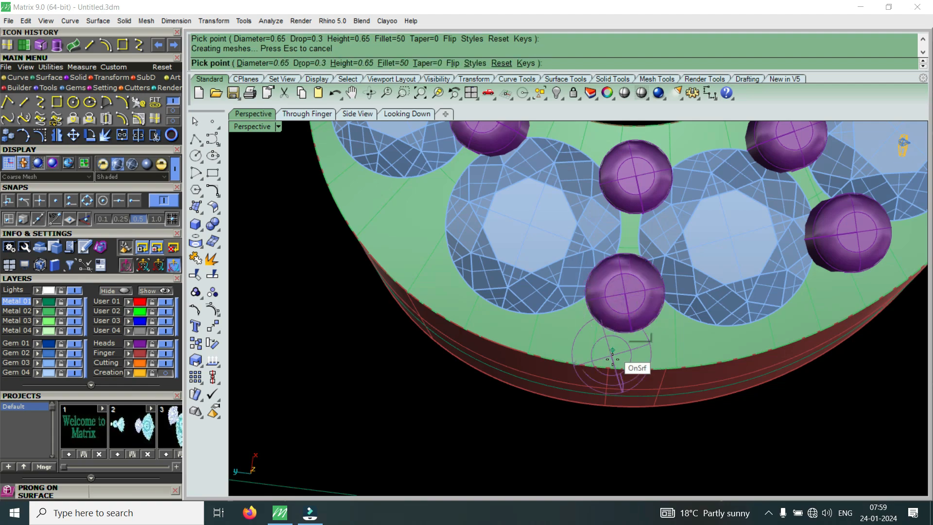
Place a 0.65 mm prong on the outer edge between the first and second gems and end the prong placement
scroll(626, 366, down, 4)
scroll(544, 360, up, 6)
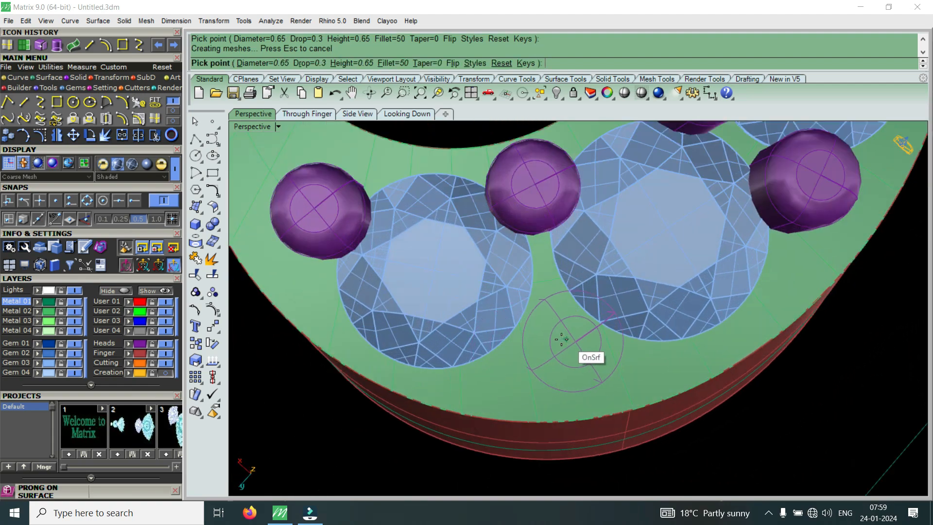
right_drag(561, 339, 536, 335)
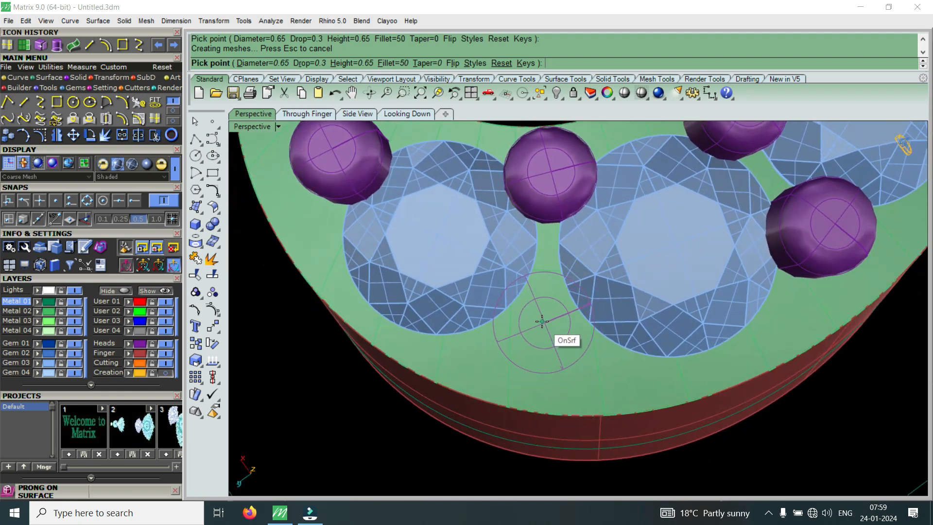
click(542, 321)
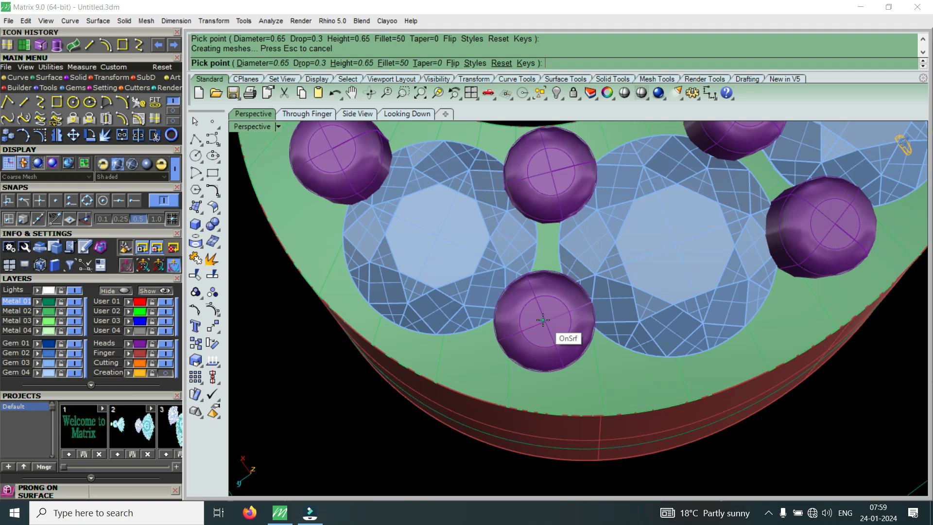
click(510, 339)
key(Return)
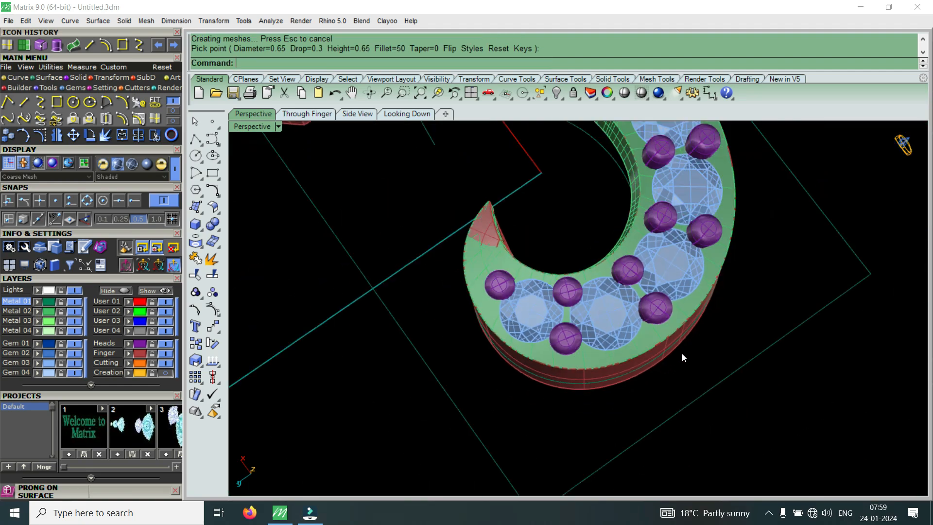
Delete the lone prong beside the first gem at the curled end of the hook
scroll(463, 350, up, 8)
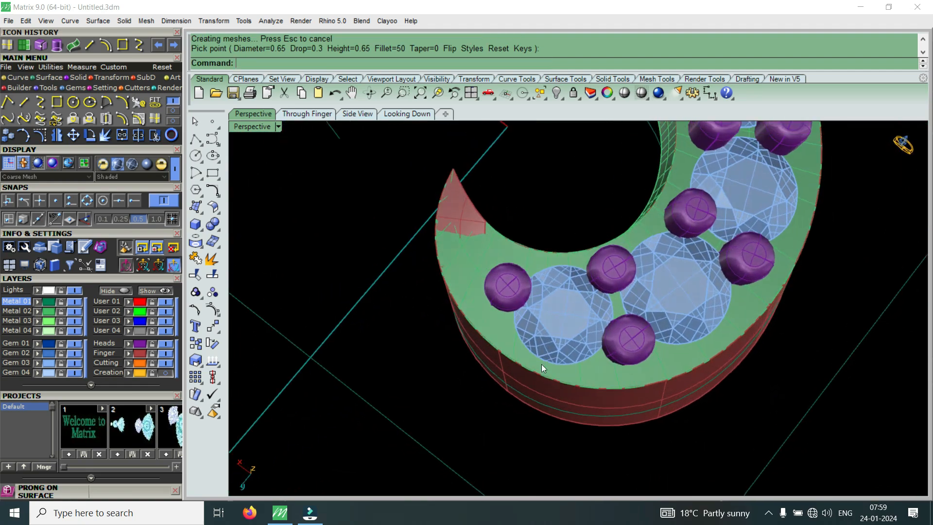
click(500, 280)
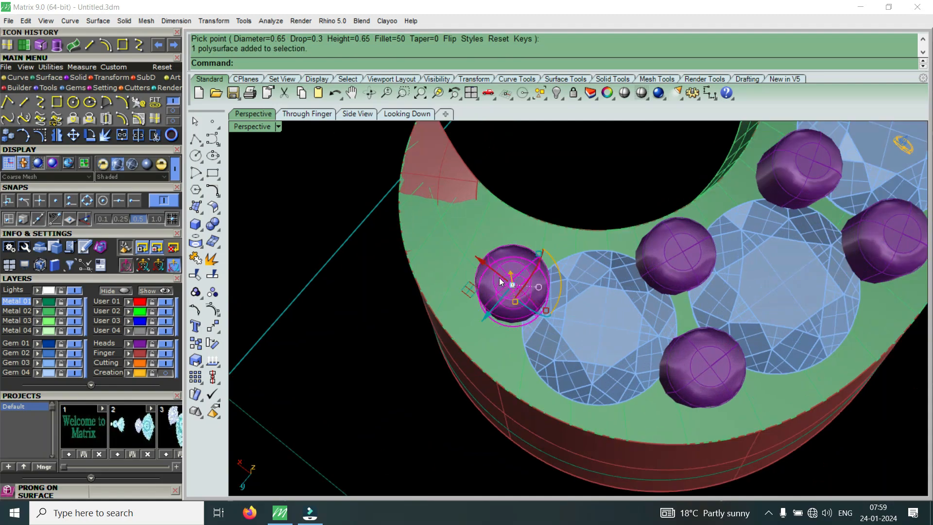
key(Delete)
Place a 0.65 mm Prong on Surface near the outer edge, touching the first gem on its curled-end side
click(485, 291)
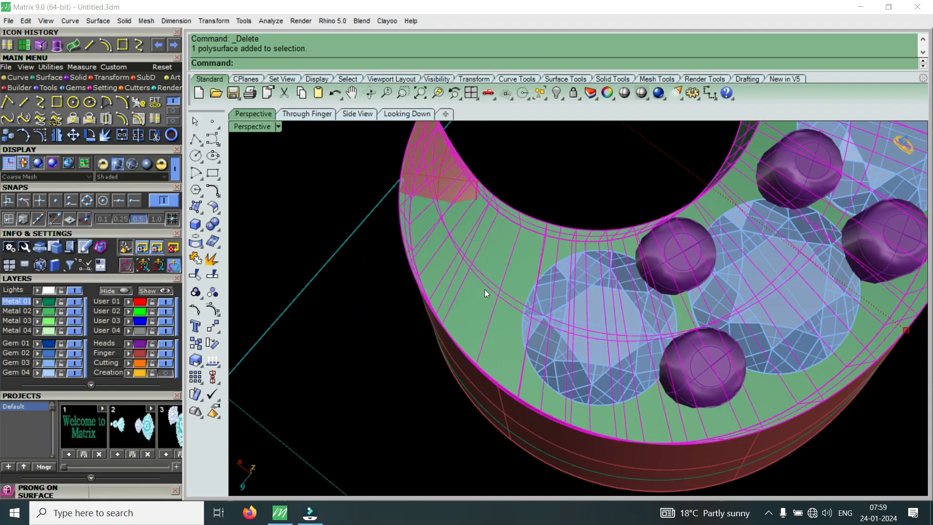
key(F6)
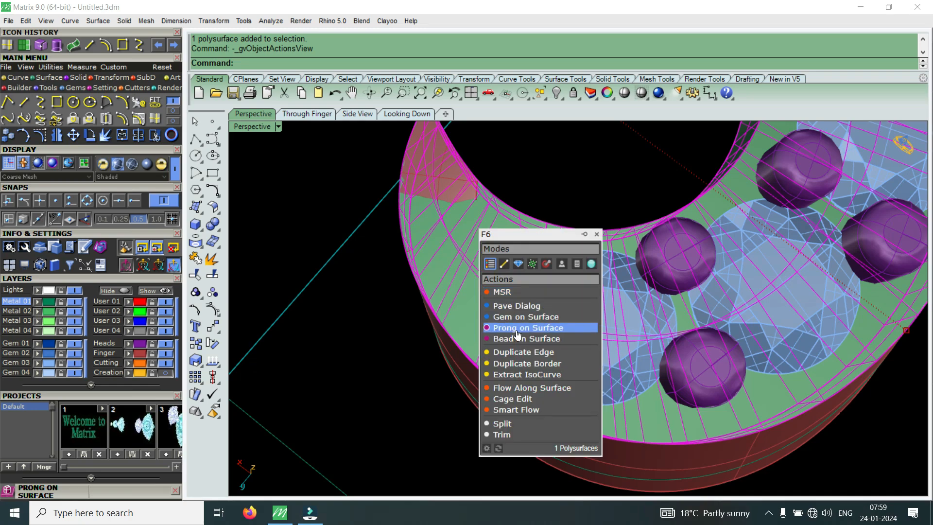
click(518, 334)
scroll(503, 326, up, 3)
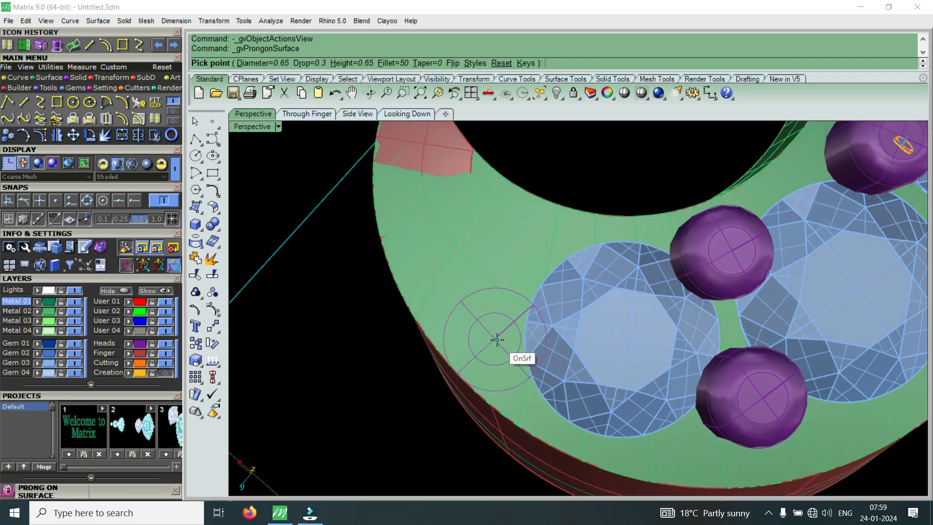
click(497, 340)
scroll(497, 340, down, 4)
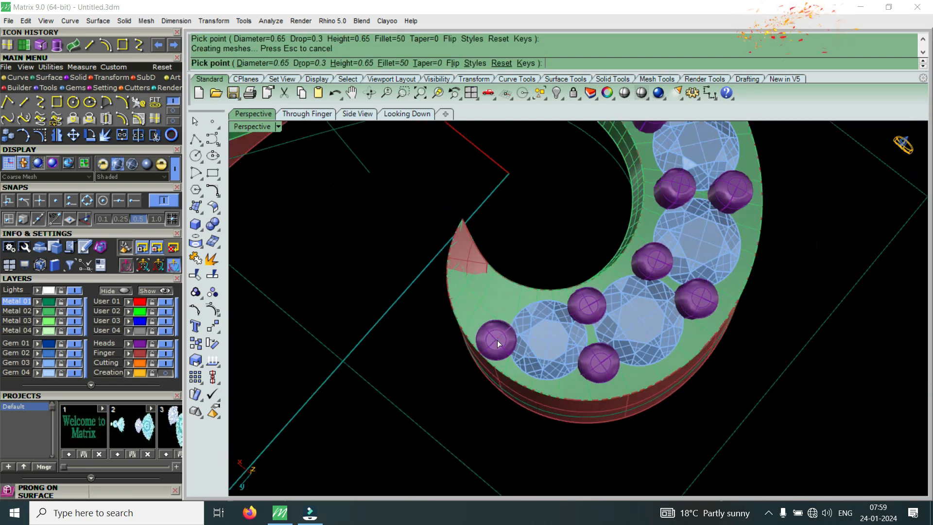
key(Return)
Place a 0.6 mm prong on the dome between the first gem and the blunt curled end of the hook
scroll(505, 275, up, 3)
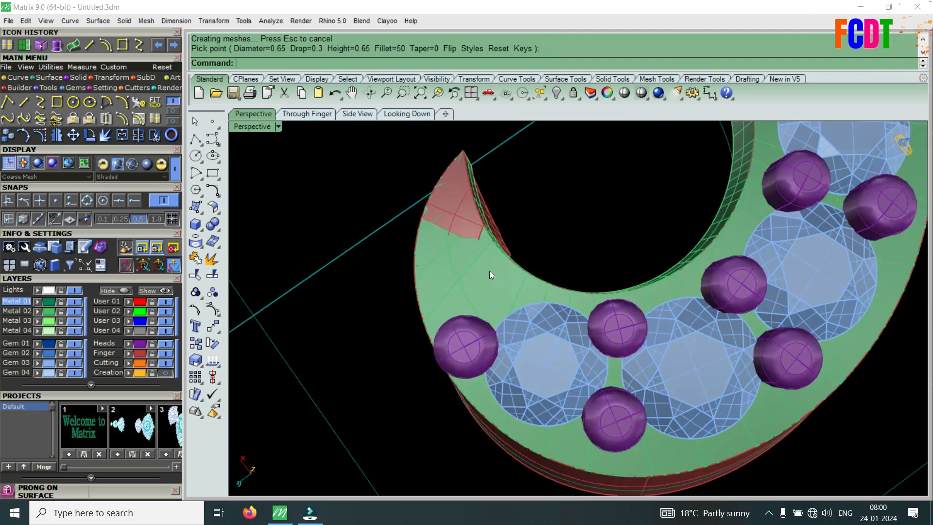
click(490, 273)
right_click(489, 270)
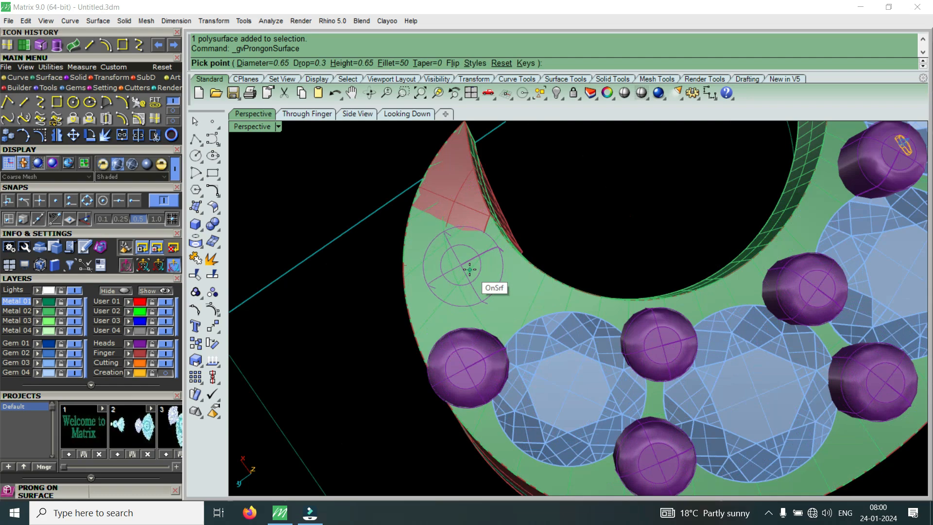
scroll(485, 282, up, 2)
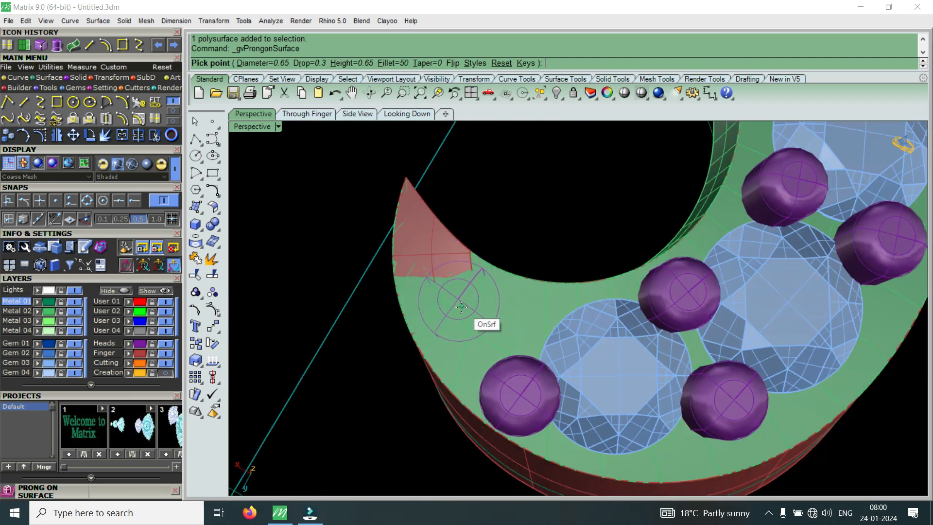
scroll(457, 315, up, 1)
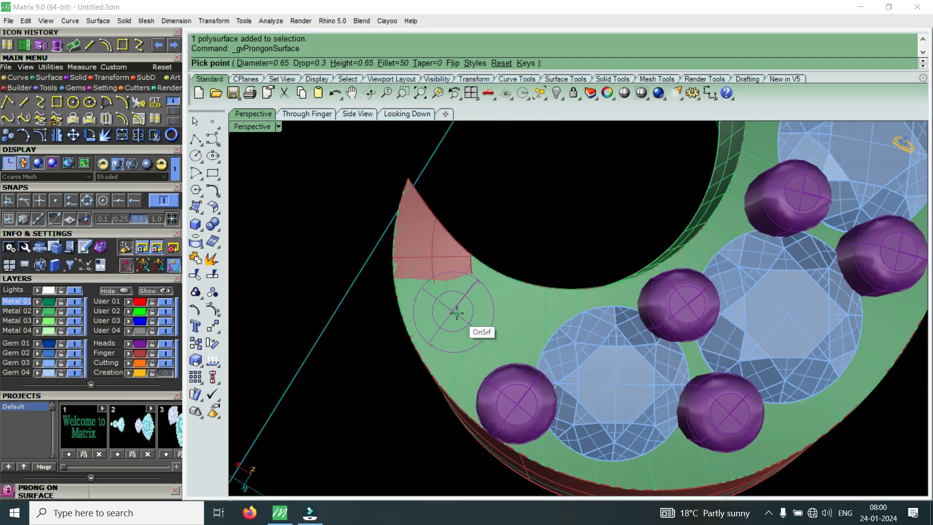
scroll(459, 313, down, 3)
scroll(461, 313, up, 2)
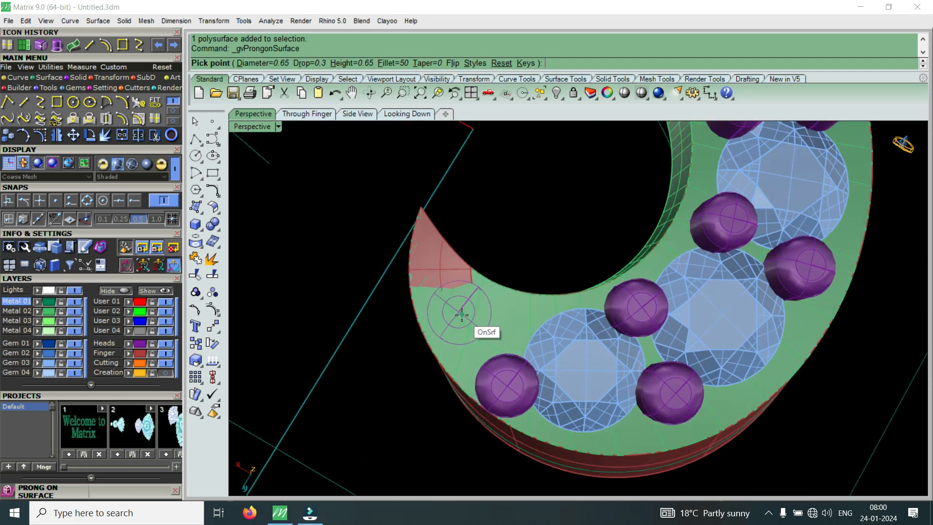
right_drag(470, 318, 476, 317)
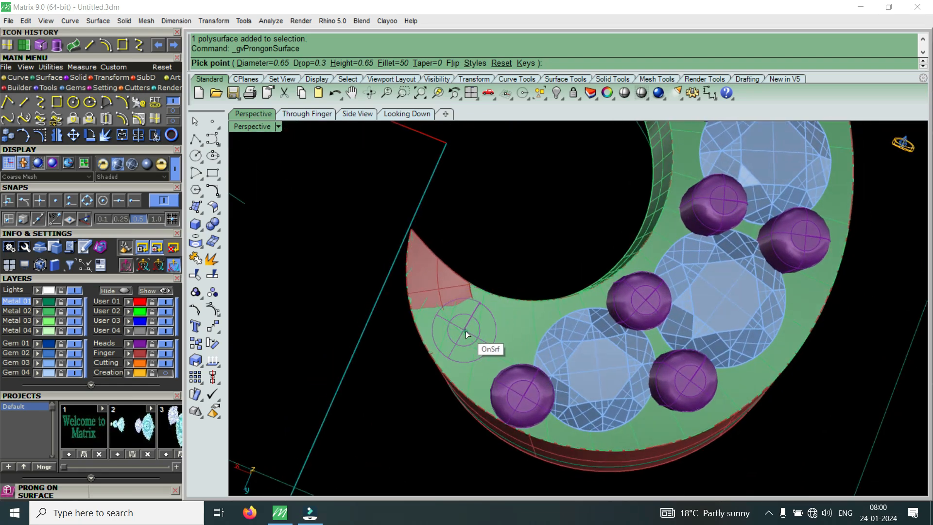
click(464, 322)
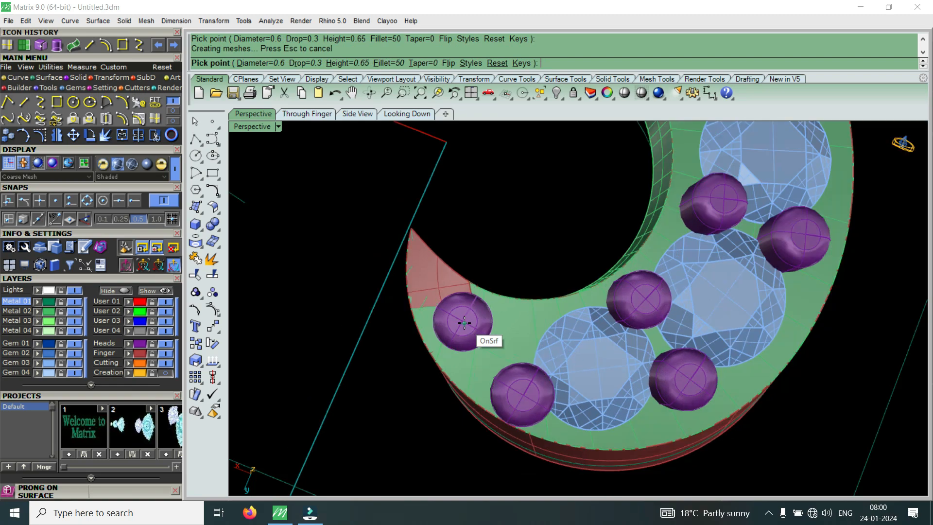
scroll(464, 323, down, 3)
right_click(464, 324)
Group all the prongs along the hook together with the domed top and the side wall
scroll(701, 348, down, 3)
right_drag(700, 348, 548, 346)
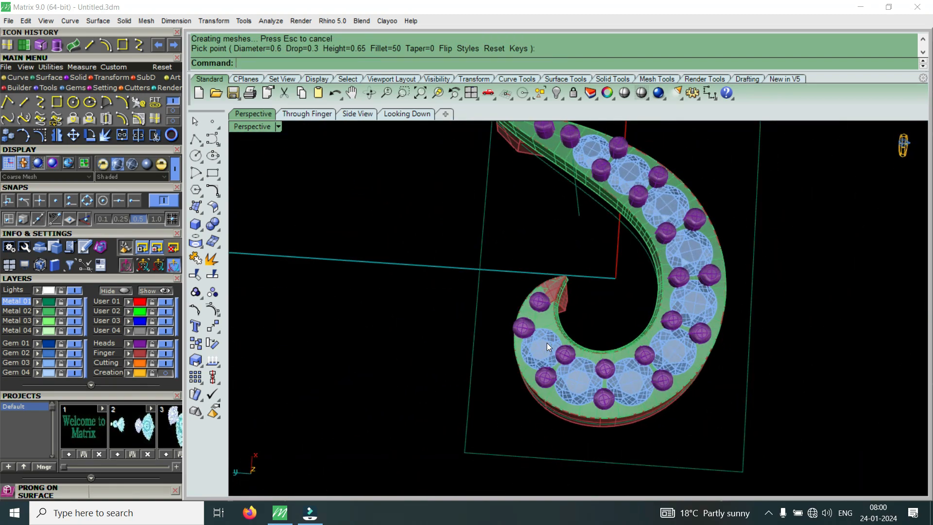
right_drag(547, 343, 556, 417)
right_drag(707, 494, 651, 378)
right_drag(524, 364, 513, 263)
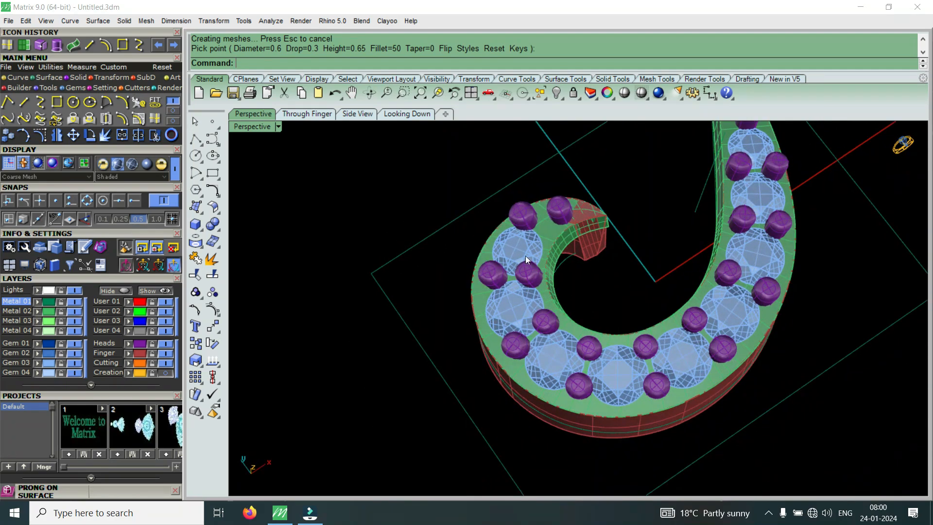
scroll(514, 264, up, 6)
click(542, 290)
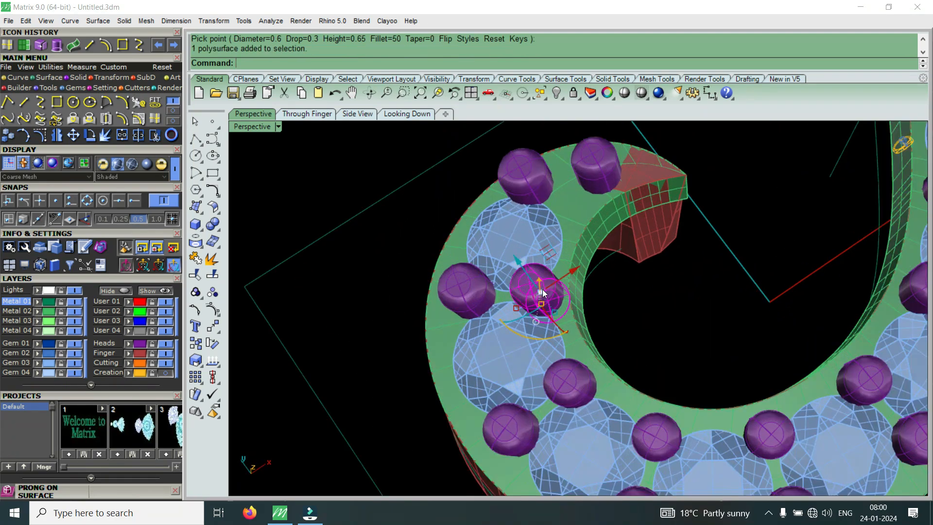
shift+click(467, 294)
shift+click(515, 183)
shift+click(590, 156)
scroll(590, 156, down, 6)
scroll(563, 279, up, 6)
shift+click(535, 322)
shift+click(611, 274)
shift+click(667, 391)
shift+click(684, 329)
scroll(664, 340, down, 6)
scroll(736, 368, up, 6)
shift+click(733, 373)
scroll(564, 328, down, 6)
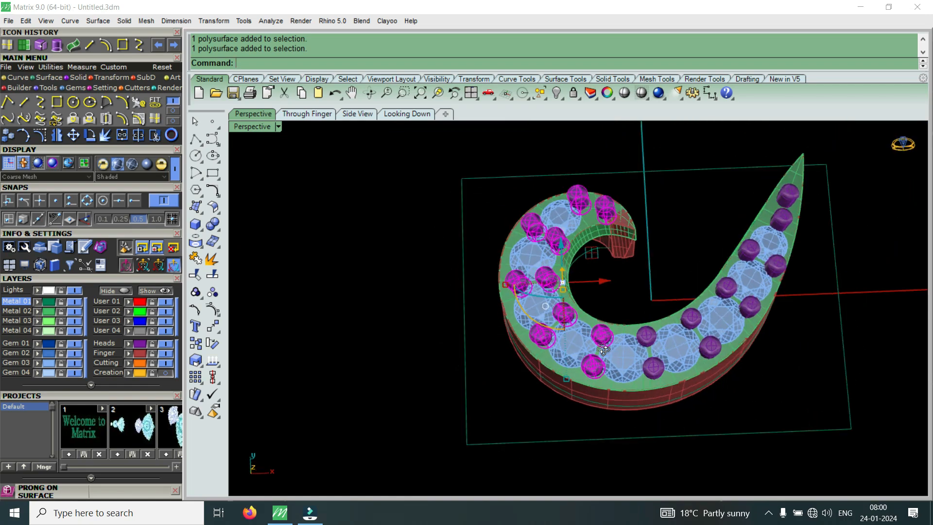
click(134, 342)
scroll(668, 394, up, 6)
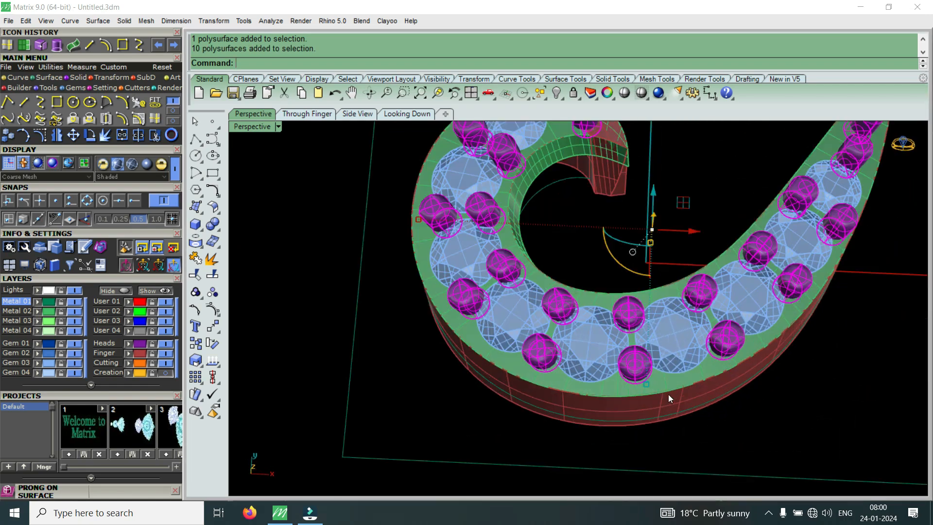
scroll(651, 340, up, 3)
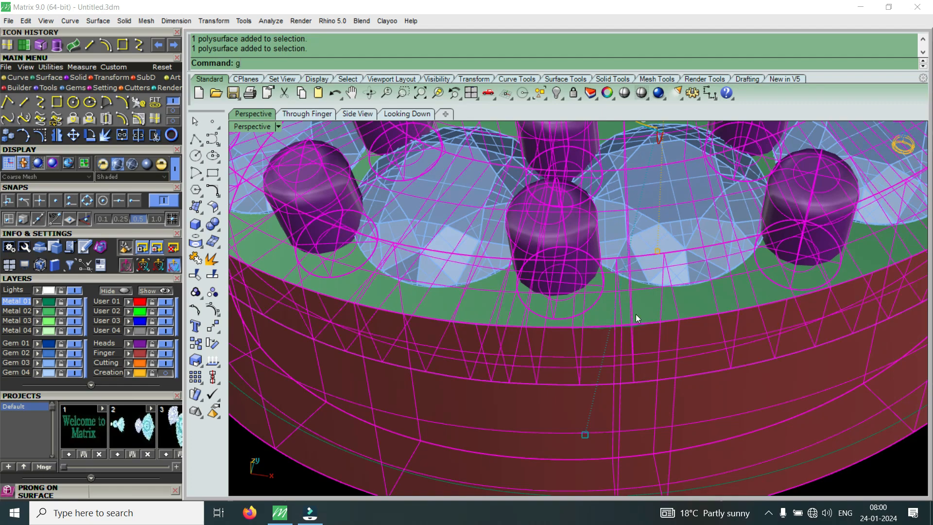
click(256, 131)
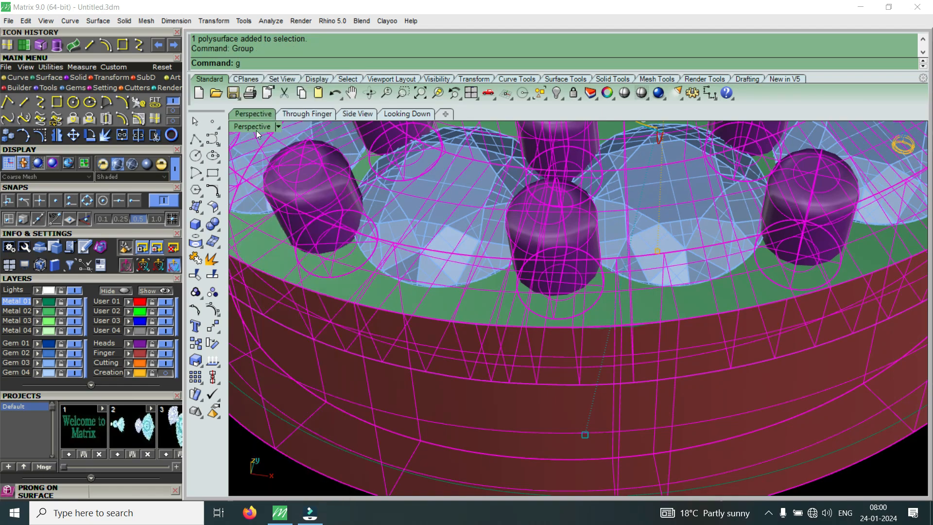
key(Escape)
scroll(622, 350, down, 9)
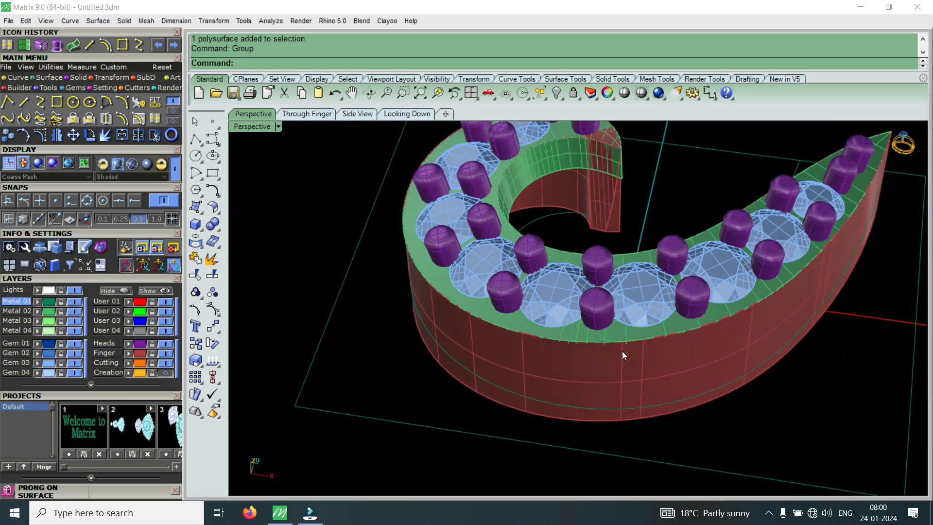
scroll(623, 356, down, 3)
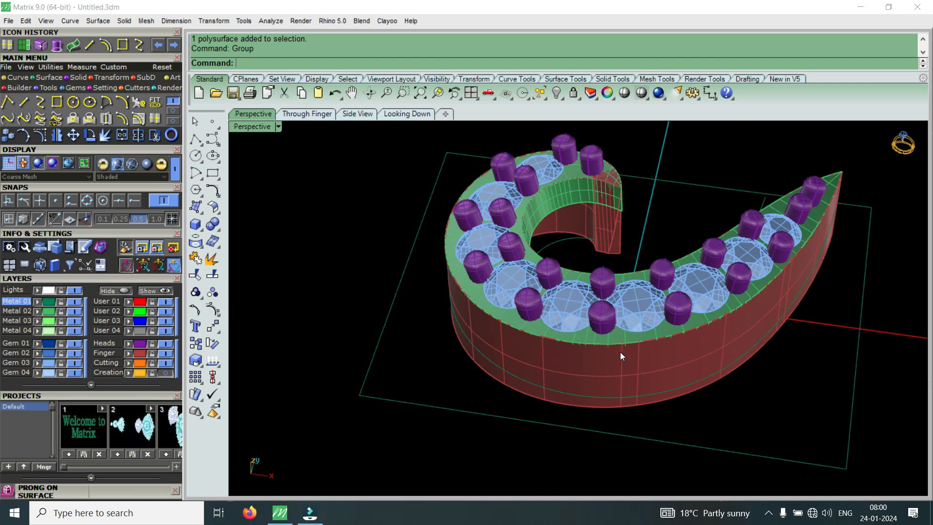
right_drag(586, 434, 609, 443)
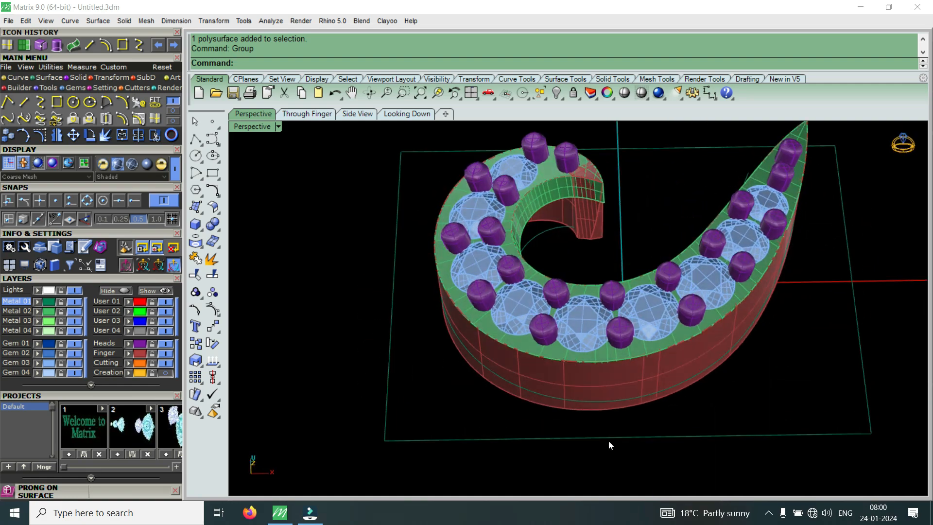
Select all the gems along the hook and start Azure Cutter on them
click(45, 364)
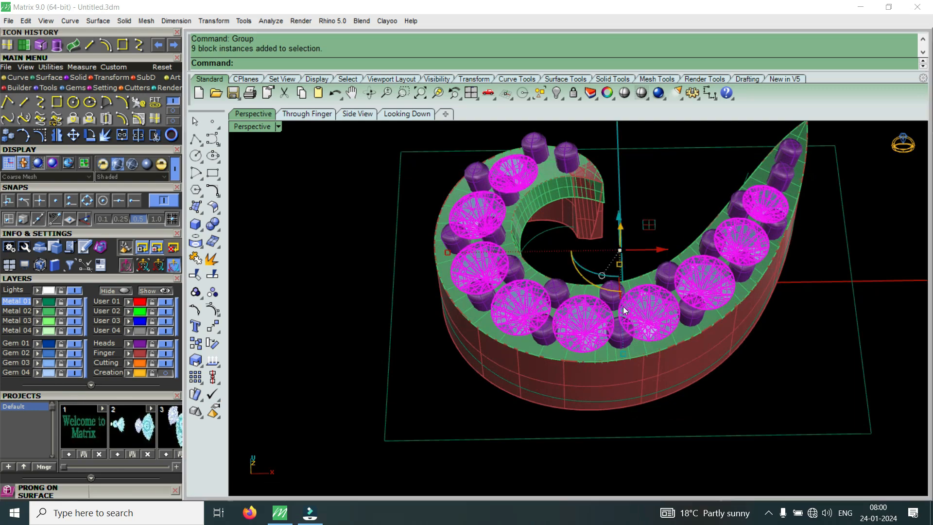
key(F6)
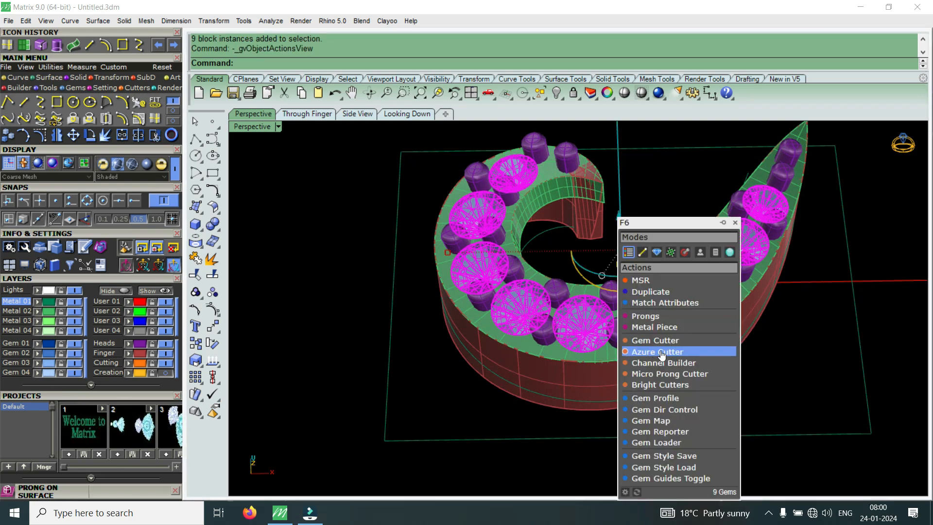
click(670, 348)
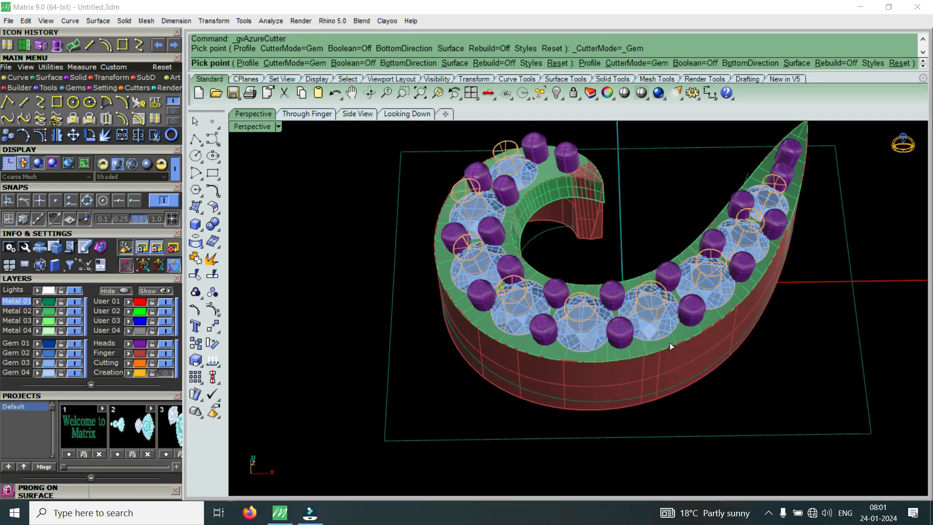
scroll(670, 342, up, 4)
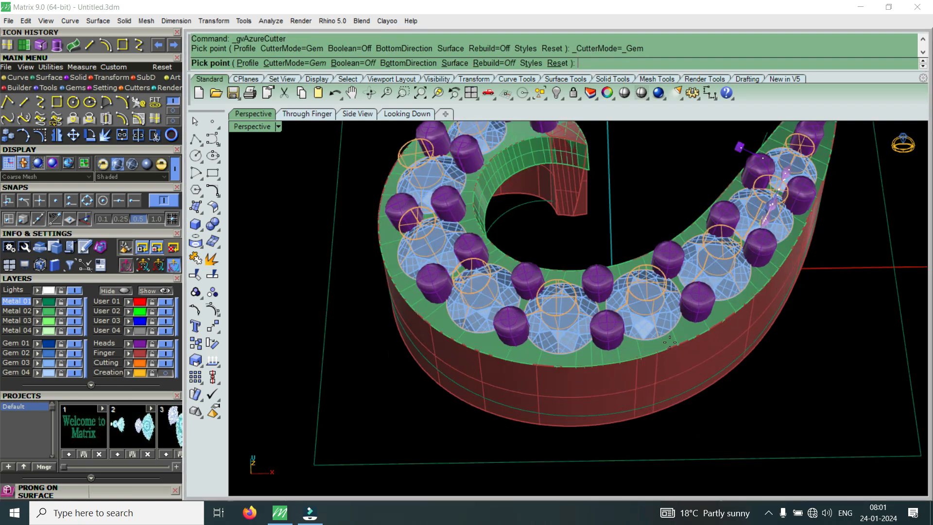
scroll(688, 386, down, 3)
right_drag(683, 374, 621, 262)
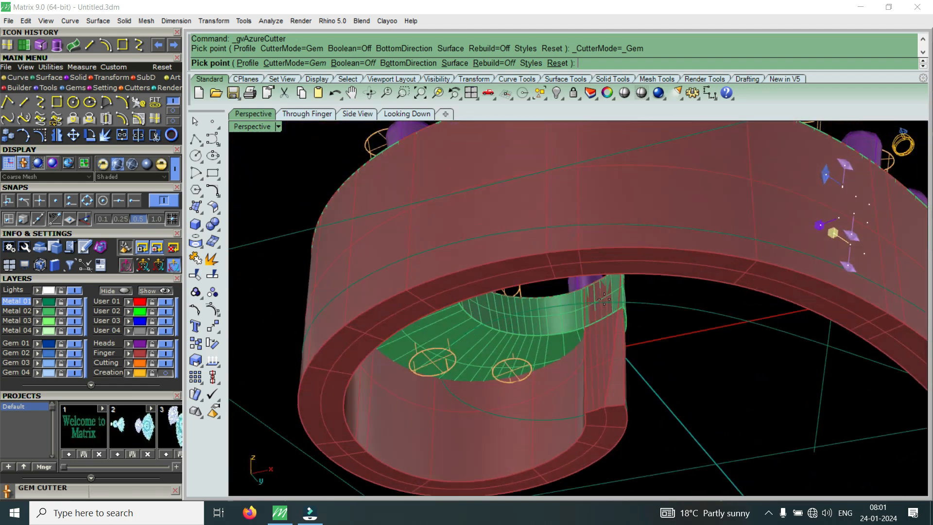
right_drag(578, 328, 679, 235)
scroll(679, 236, down, 12)
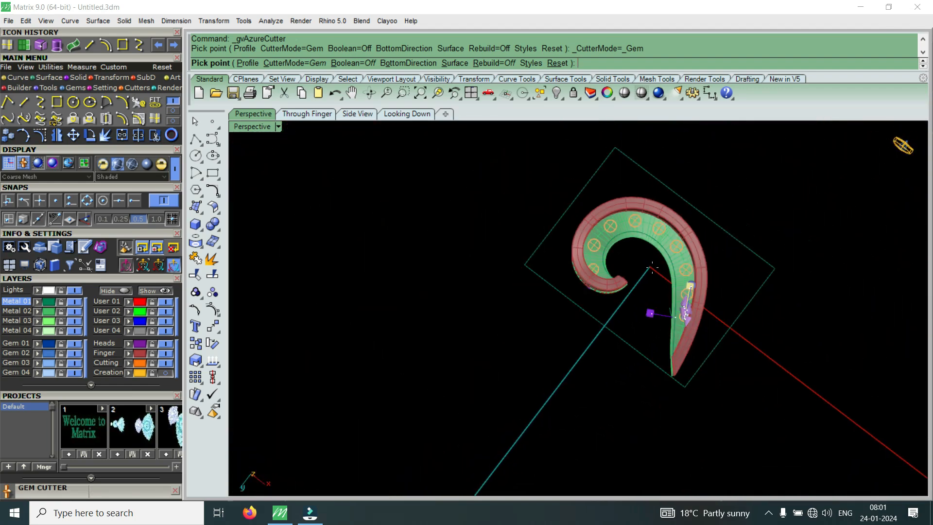
Set the gem cutters' girdle width to 12.7% and create the cutters for all the gems
drag(58, 394, 119, 211)
click(128, 451)
drag(35, 486, 75, 488)
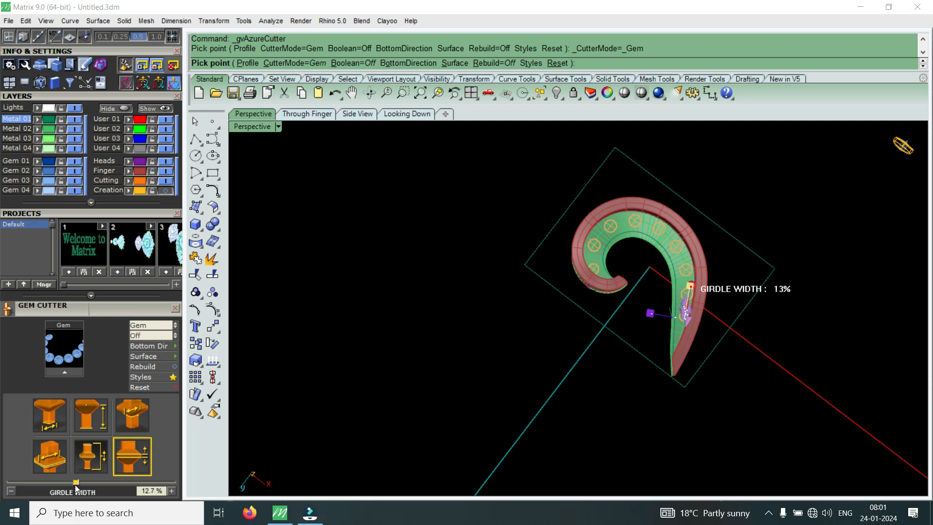
scroll(650, 281, up, 5)
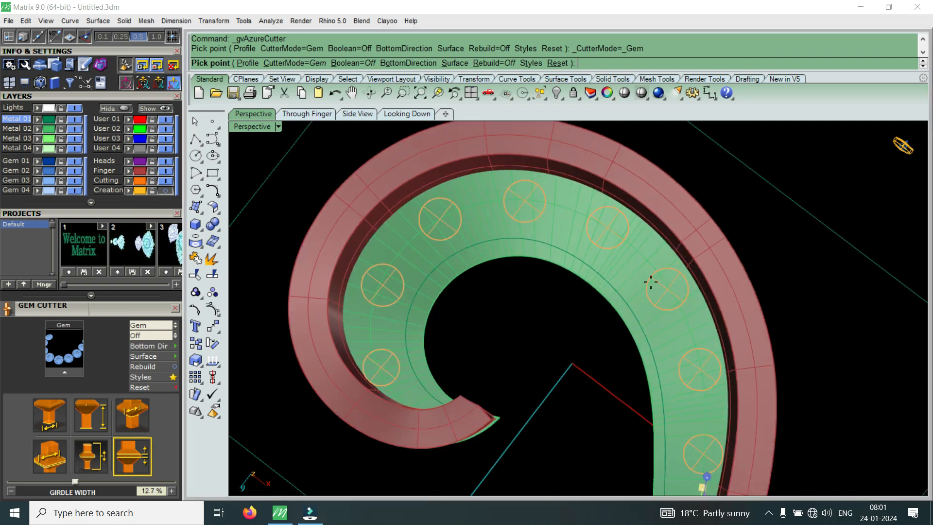
key(Return)
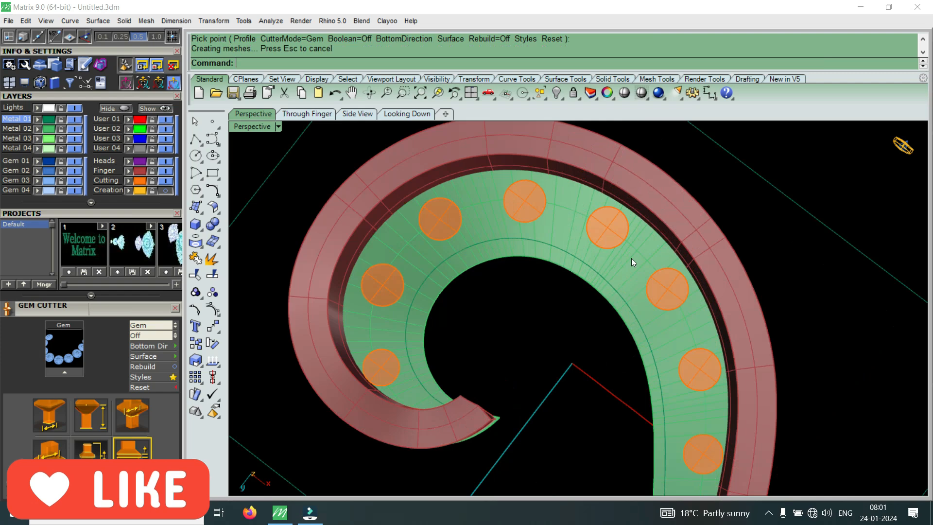
Examine from the underside how far each gem cutter passes through the hook's domed top
scroll(668, 247, down, 3)
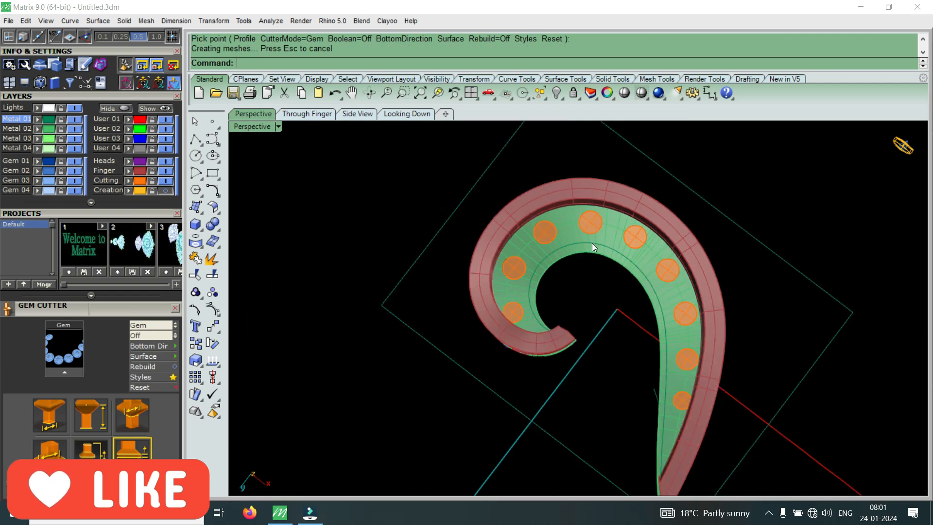
scroll(591, 243, up, 4)
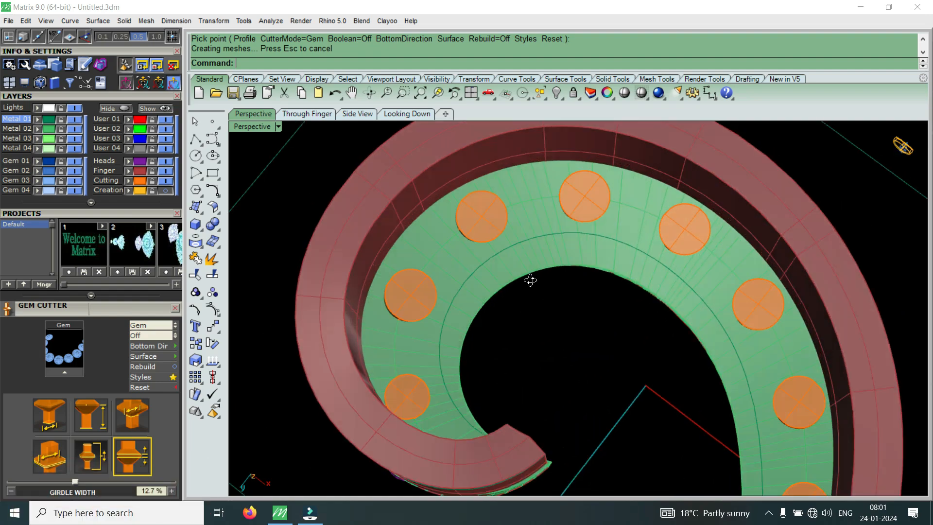
right_drag(530, 281, 583, 287)
scroll(583, 286, up, 3)
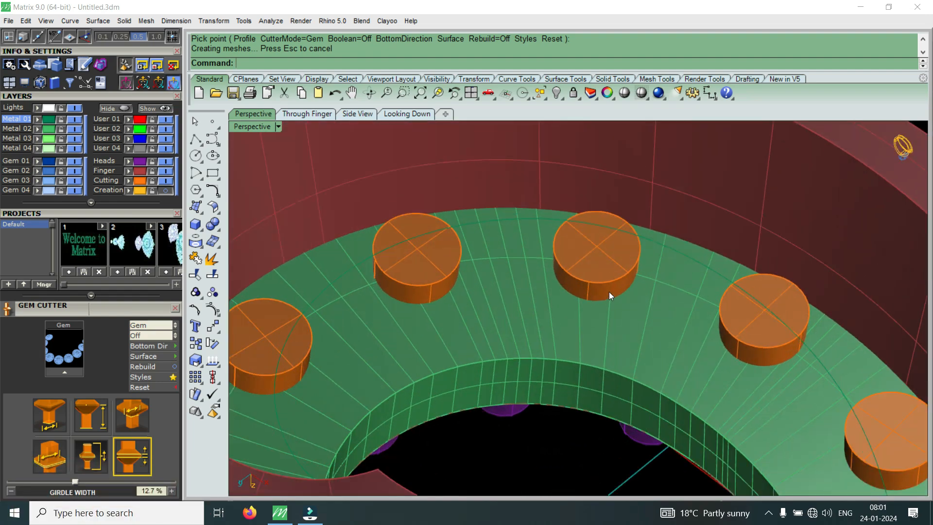
scroll(649, 280, down, 6)
scroll(456, 329, up, 5)
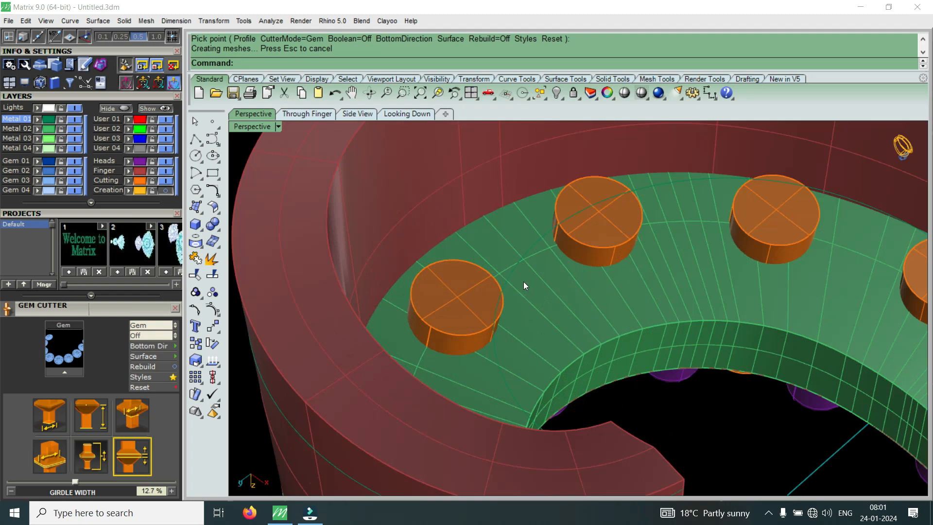
right_drag(522, 282, 504, 324)
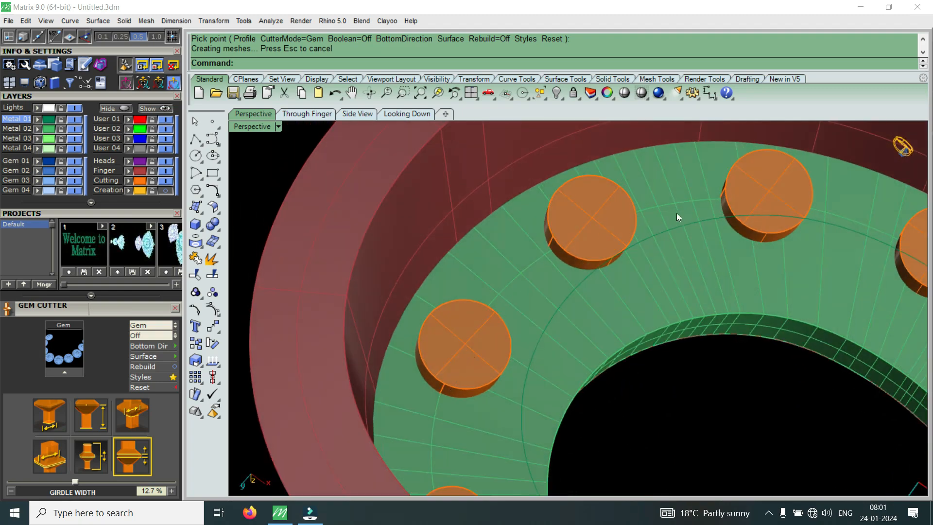
right_drag(725, 202, 515, 279)
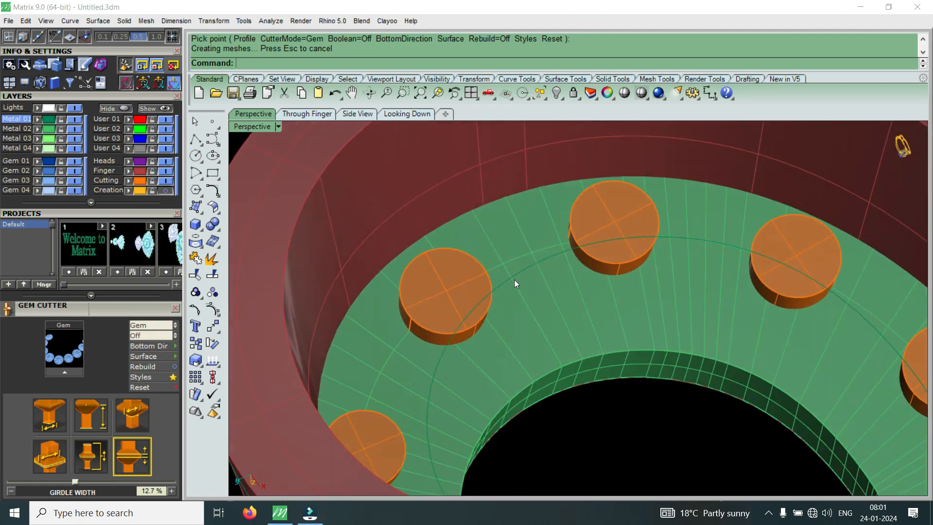
right_drag(750, 249, 550, 376)
scroll(542, 374, down, 12)
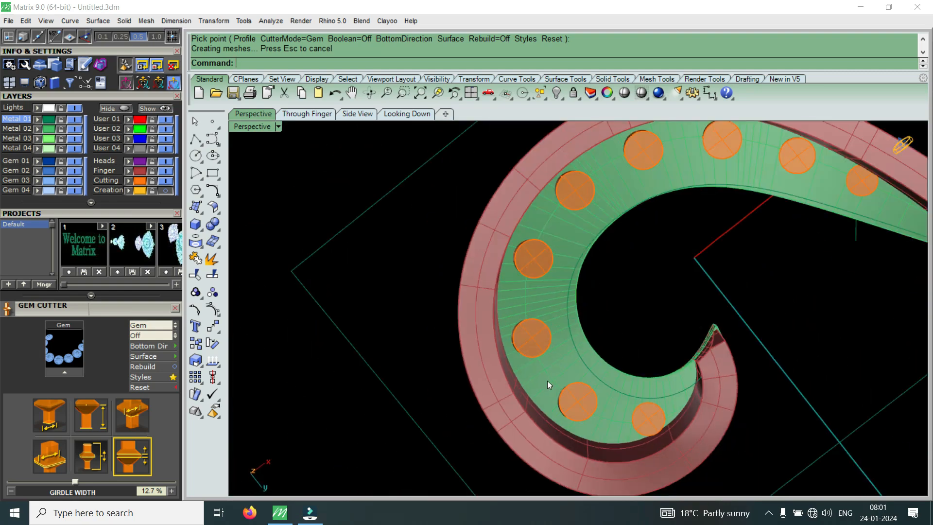
scroll(642, 216, up, 12)
right_drag(637, 264, 549, 178)
scroll(550, 177, up, 6)
scroll(532, 233, down, 4)
scroll(566, 185, up, 4)
scroll(566, 186, up, 3)
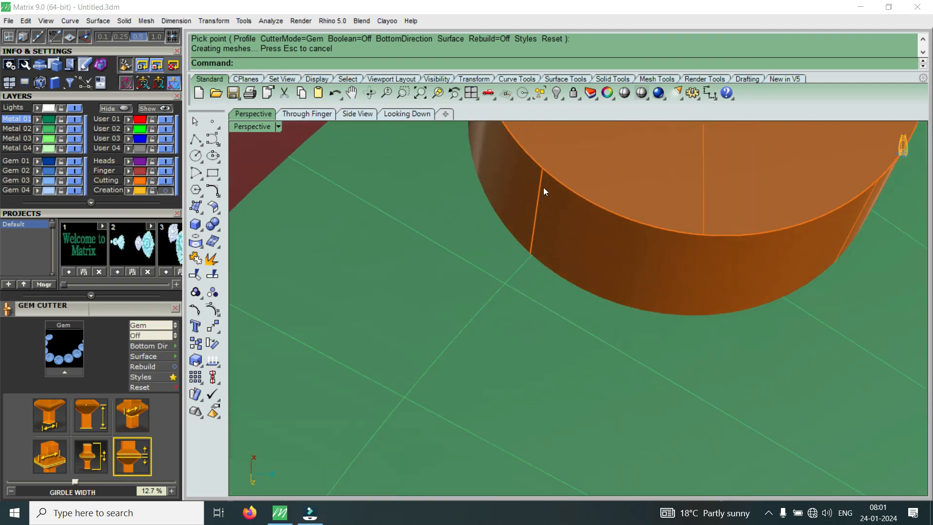
scroll(529, 257, down, 5)
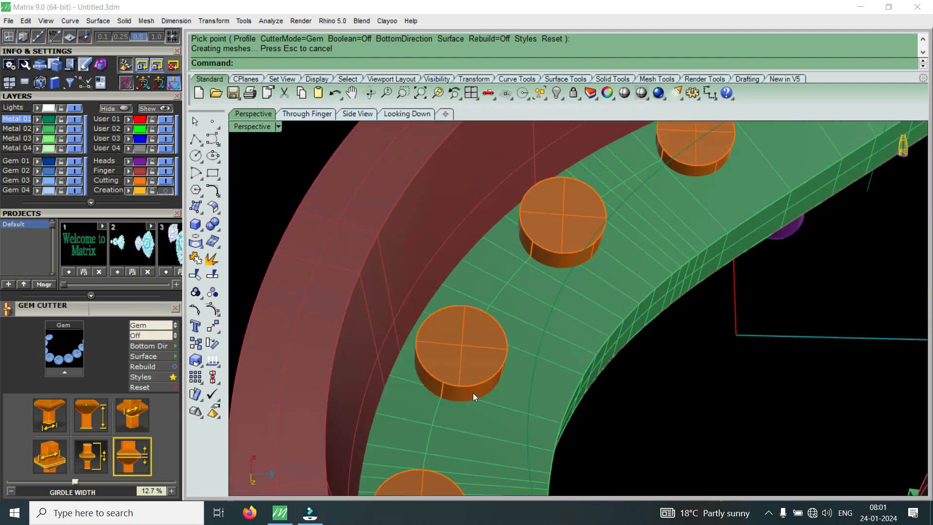
scroll(424, 395, up, 5)
scroll(401, 416, down, 5)
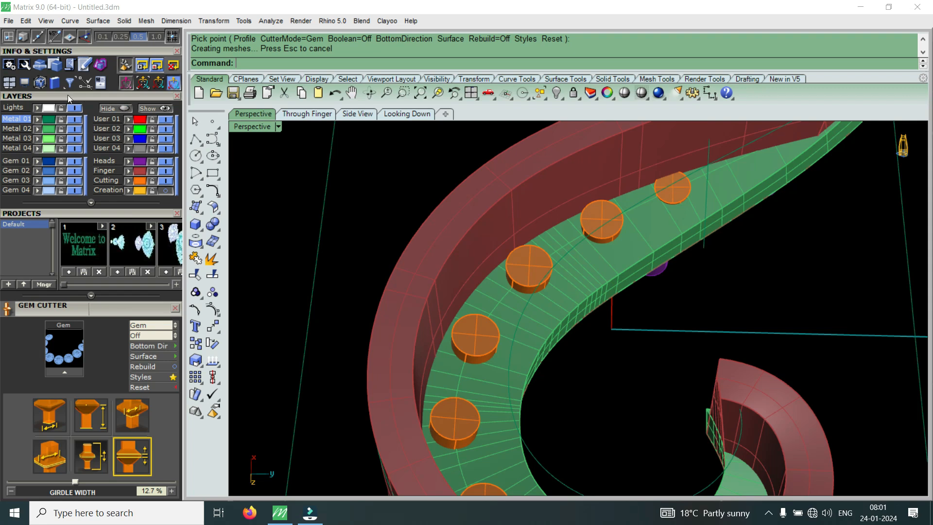
Extrude the hook's domed top surface straight by -0.8 mm as a solid, keeping the input surface
scroll(60, 147, up, 5)
scroll(34, 307, down, 2)
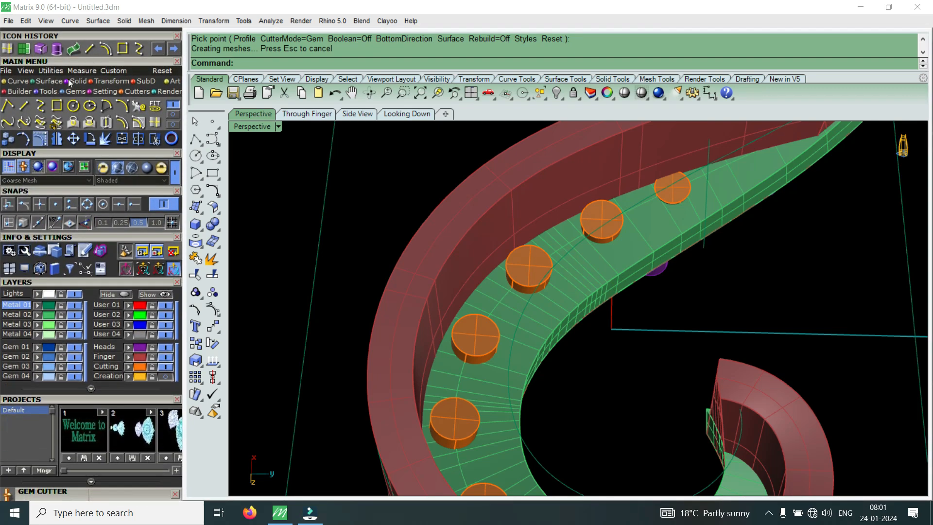
click(124, 21)
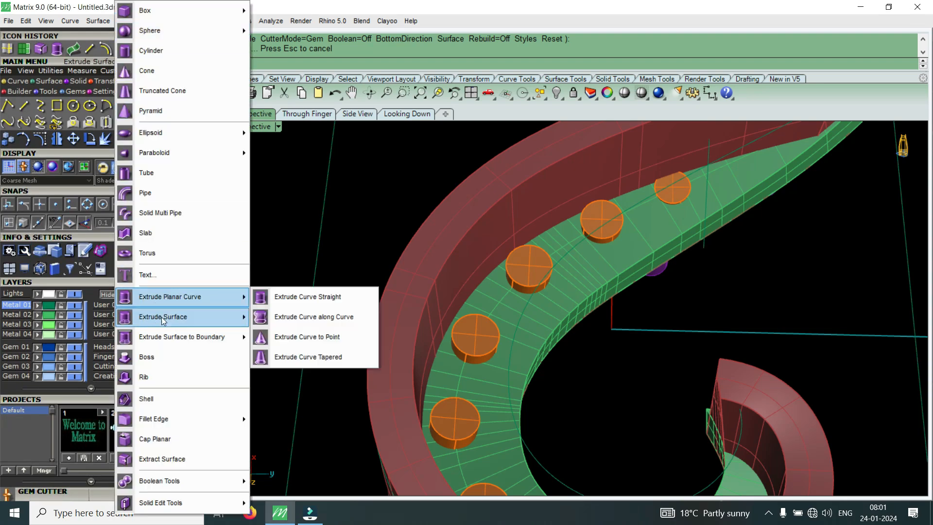
mouse_move(162, 318)
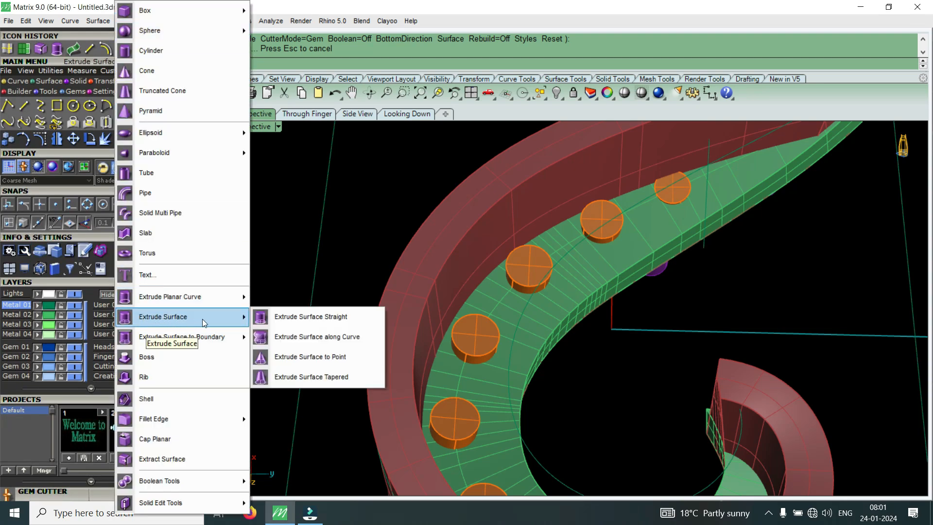
right_drag(455, 285, 486, 416)
scroll(486, 416, up, 2)
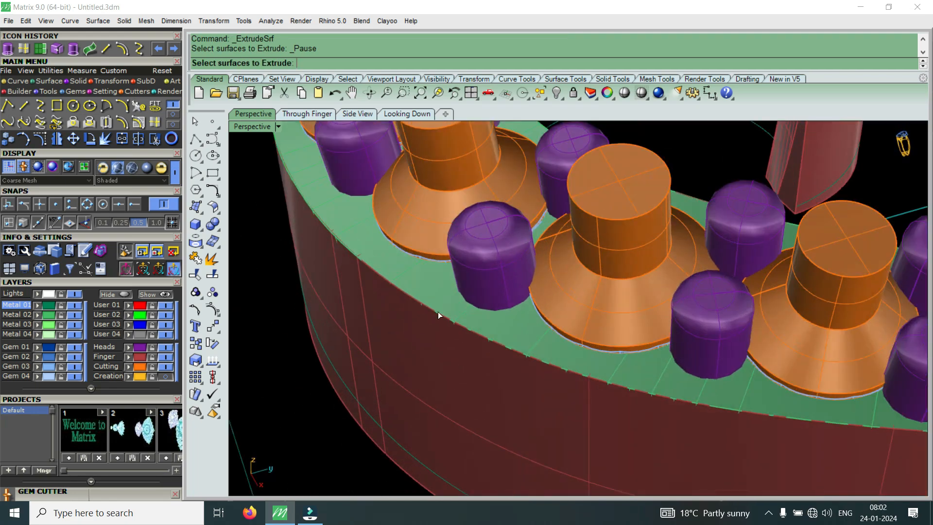
click(427, 284)
scroll(427, 284, down, 3)
key(Return)
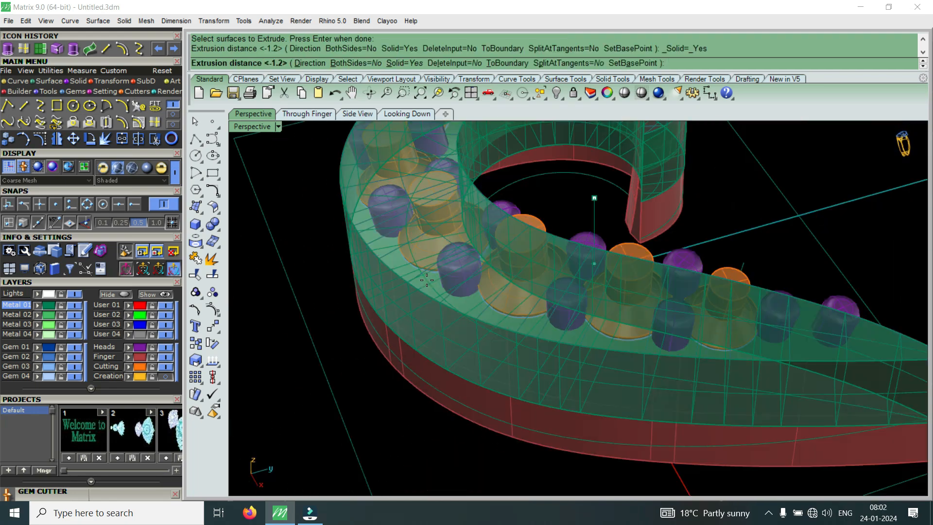
text(-.8)
key(Return)
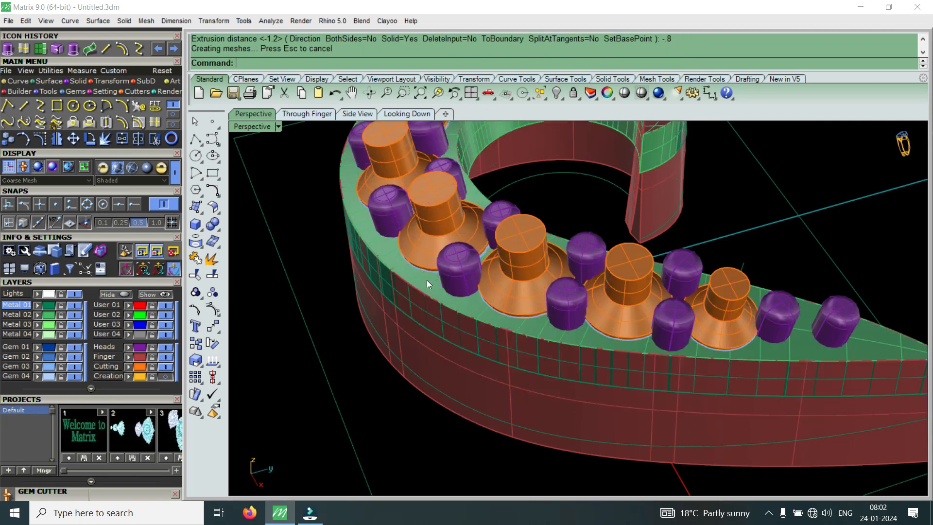
right_drag(633, 390, 628, 241)
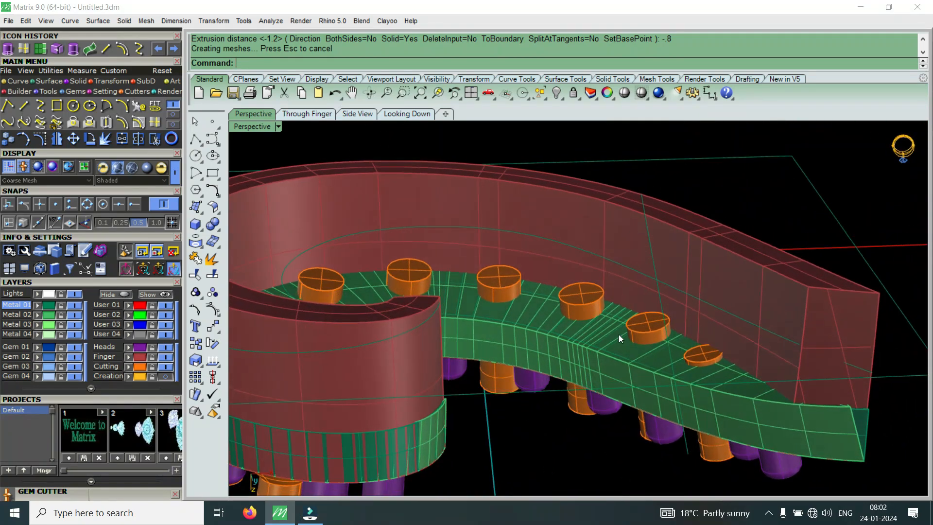
right_drag(383, 332, 483, 292)
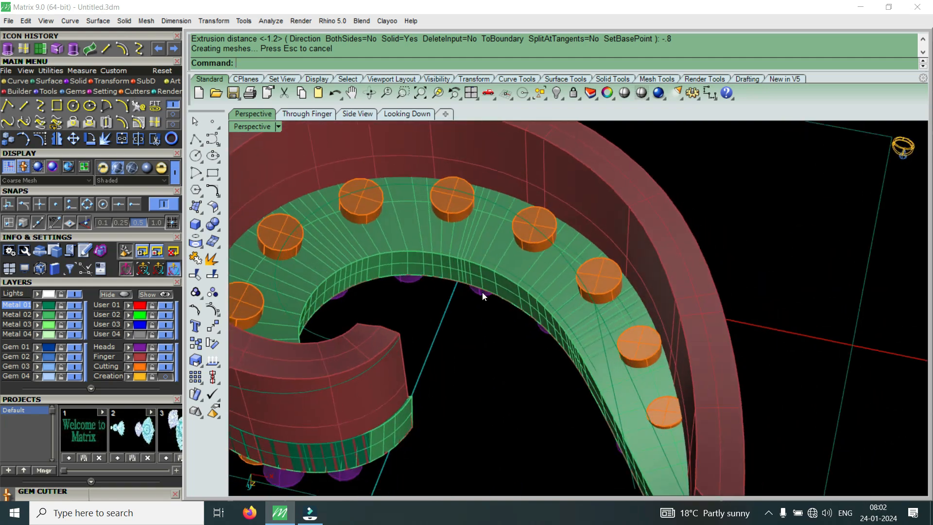
Hide the Finger layer to expose the swirl's metal bodies and the gem cutters
right_drag(470, 254, 502, 290)
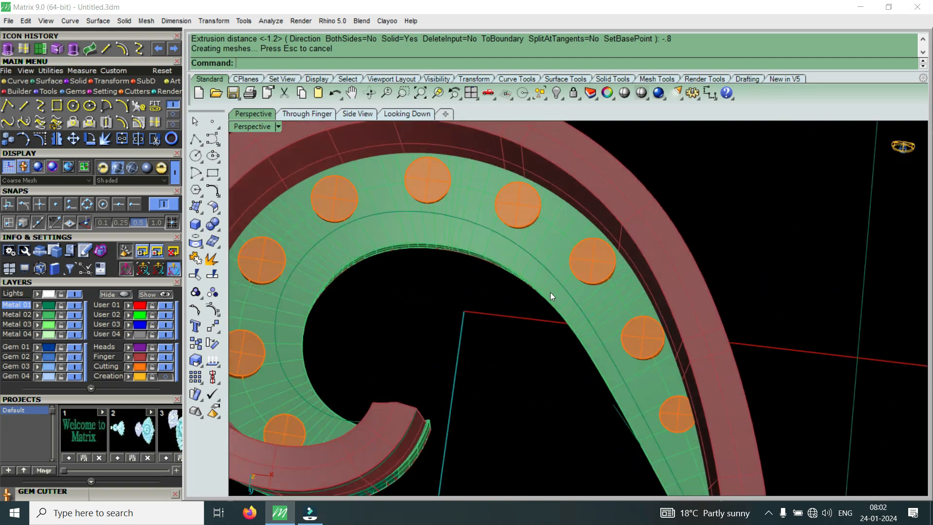
scroll(550, 293, down, 3)
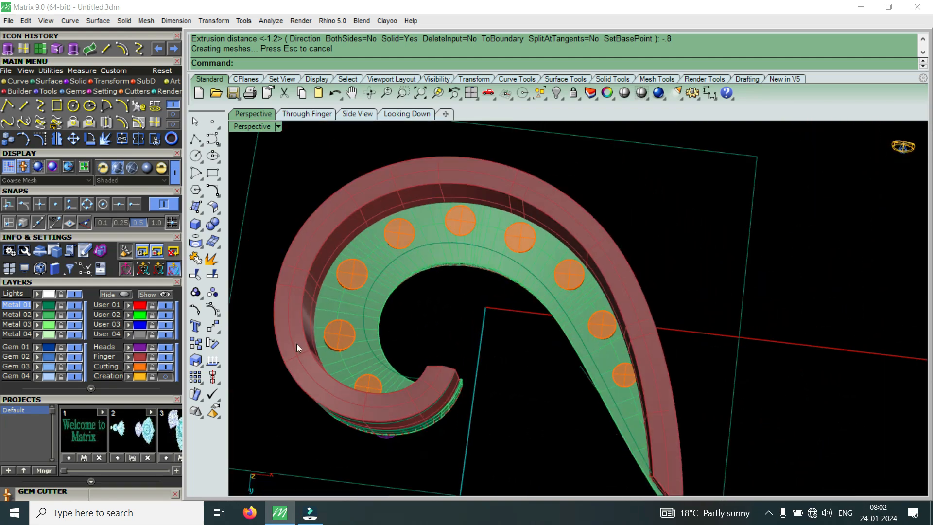
click(165, 357)
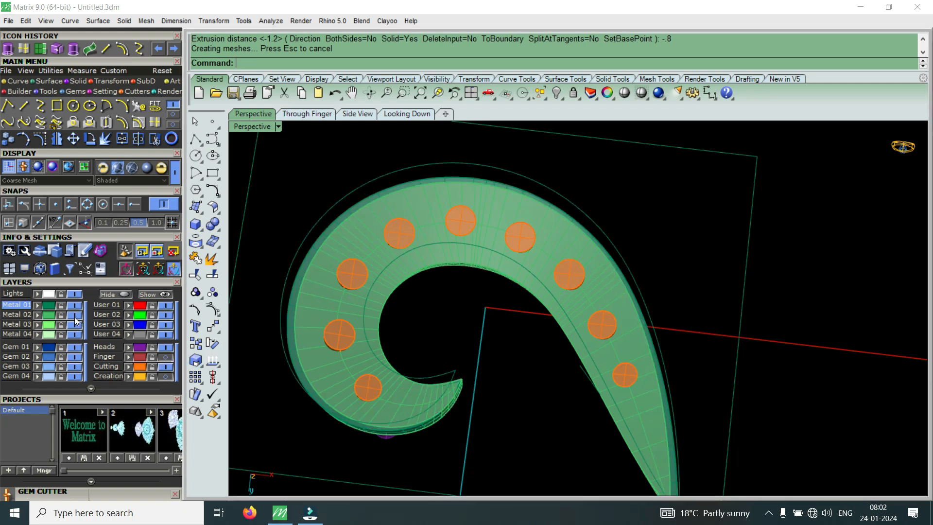
scroll(510, 314, up, 5)
scroll(515, 281, down, 5)
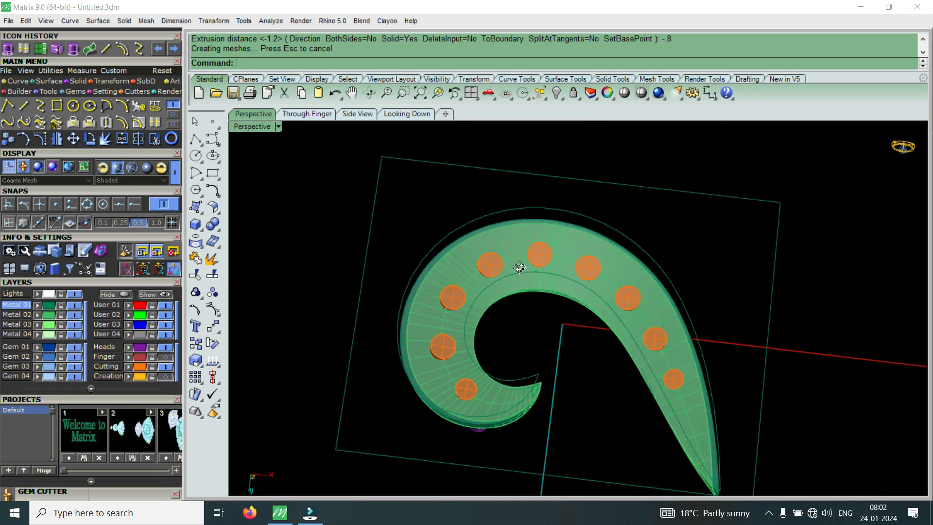
scroll(493, 295, up, 4)
right_drag(493, 295, 491, 314)
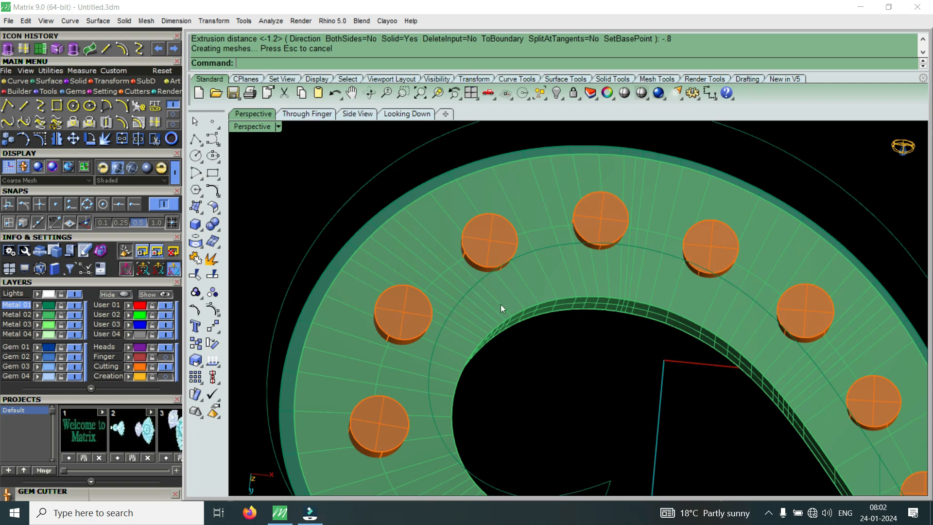
Hide the Metal 02 layer and examine how the gem cutters pass through the Metal 01 swirl body
click(77, 315)
right_drag(504, 346, 485, 398)
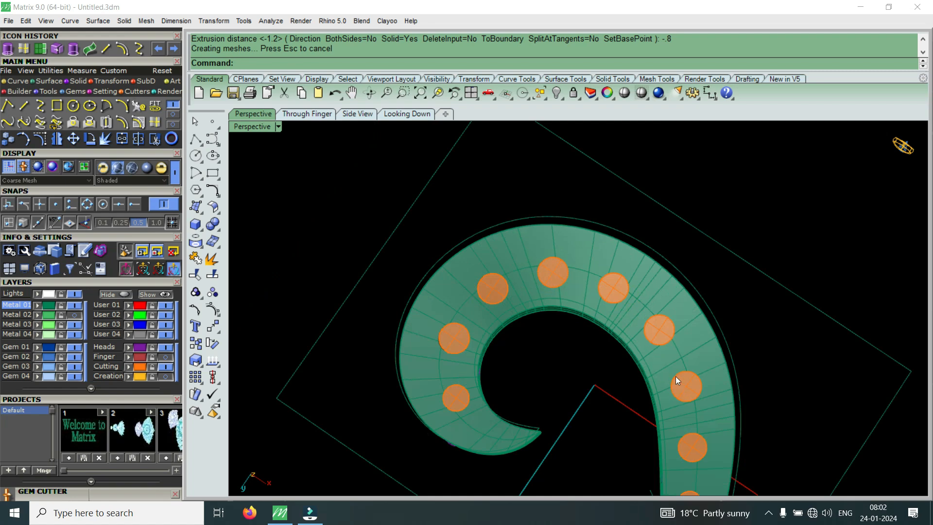
right_drag(569, 317, 666, 419)
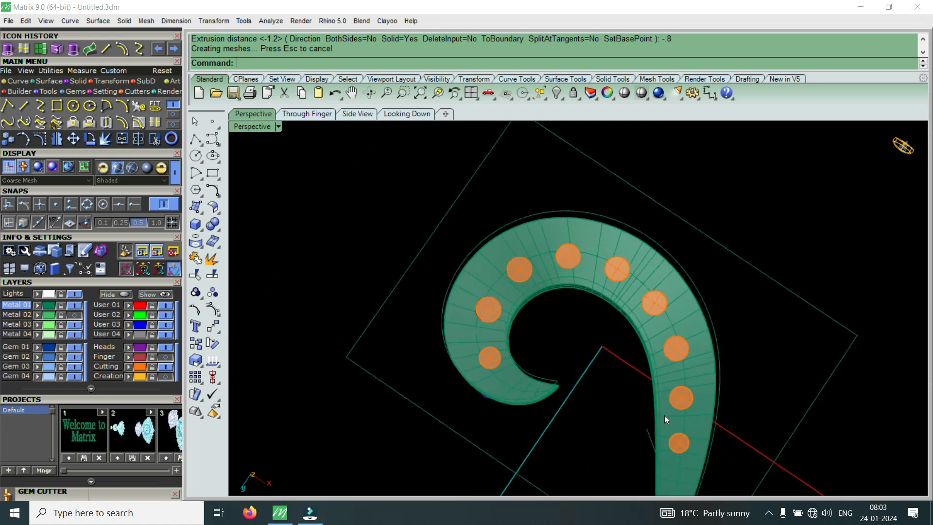
scroll(664, 414, up, 5)
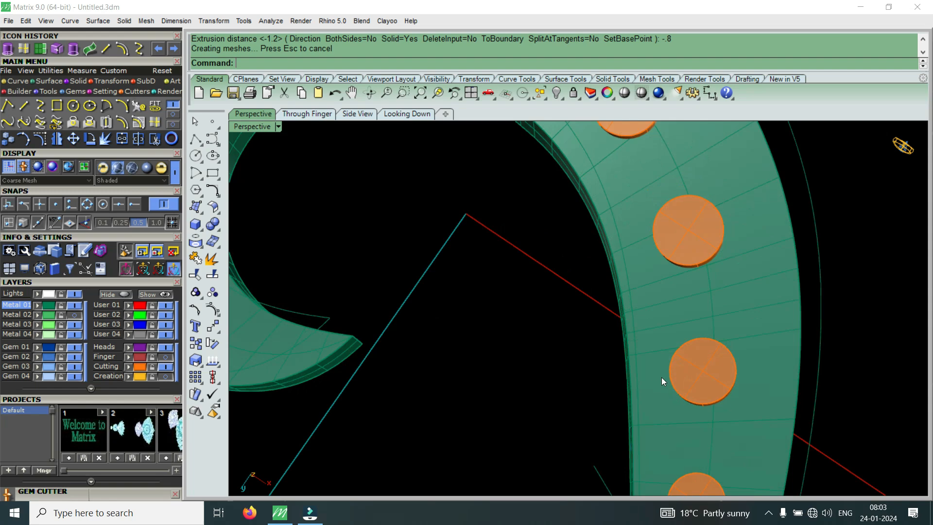
scroll(664, 377, down, 3)
scroll(732, 371, down, 3)
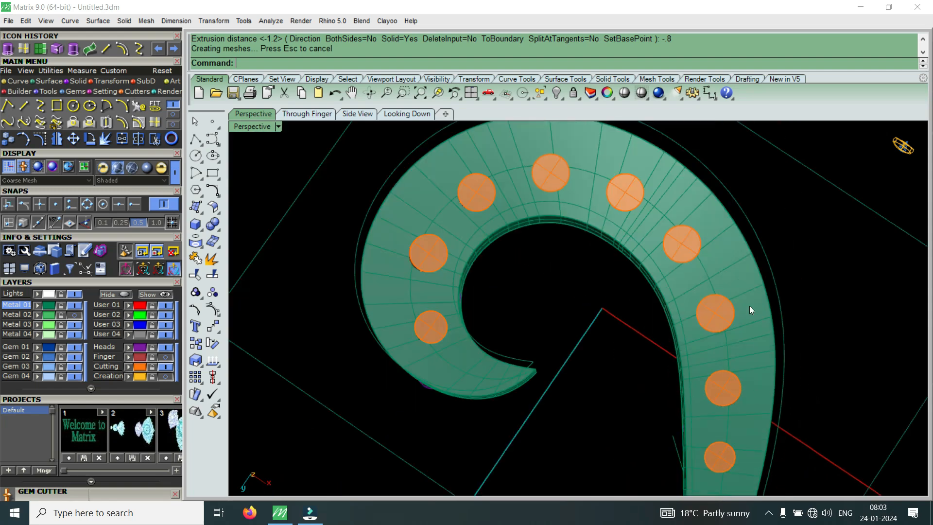
right_drag(519, 350, 536, 217)
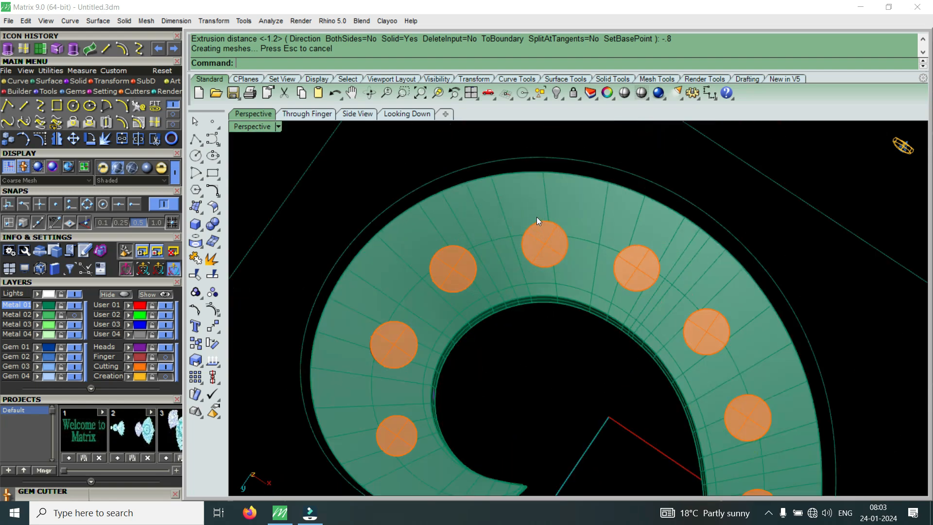
scroll(422, 281, up, 3)
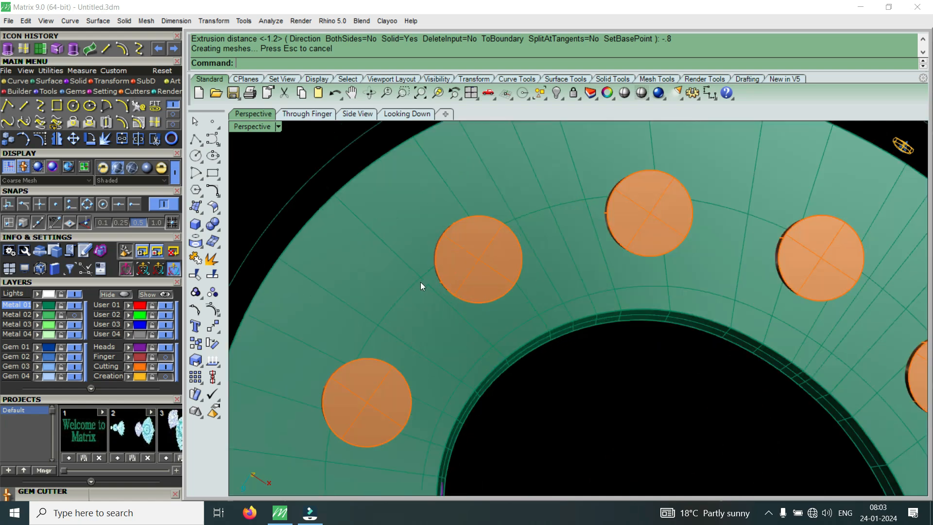
Toggle the Metal 02 layer on and off to compare both bodies, and inspect the cutters in the Metal 01 body up close
click(74, 315)
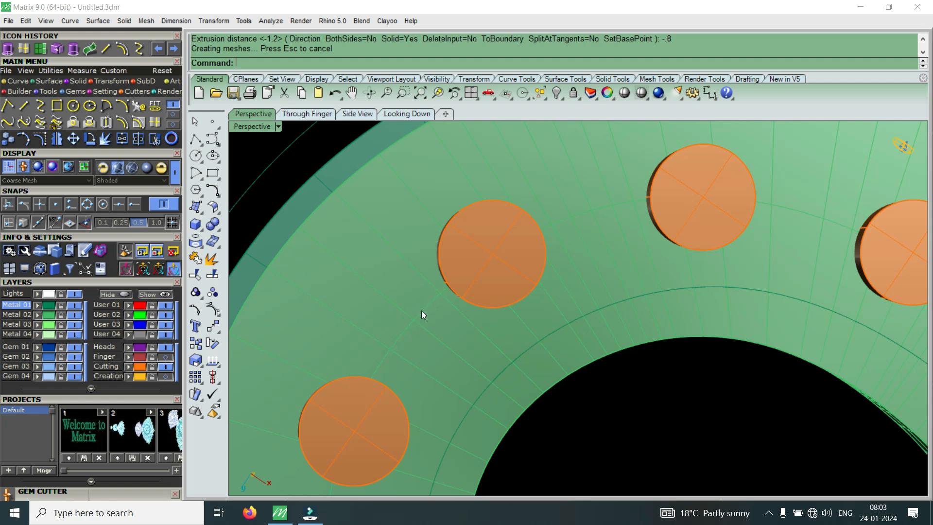
click(77, 315)
scroll(584, 332, down, 6)
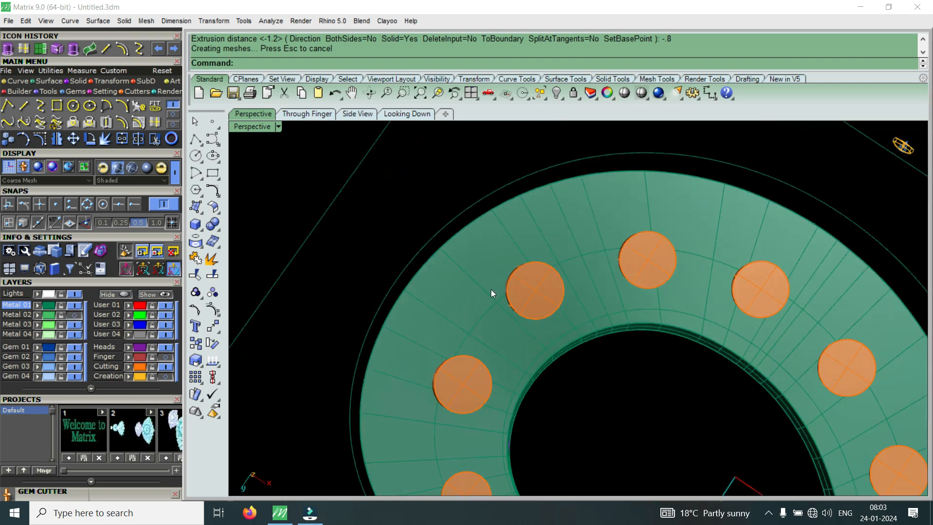
scroll(498, 295, up, 5)
right_drag(541, 352, 485, 364)
scroll(486, 365, up, 3)
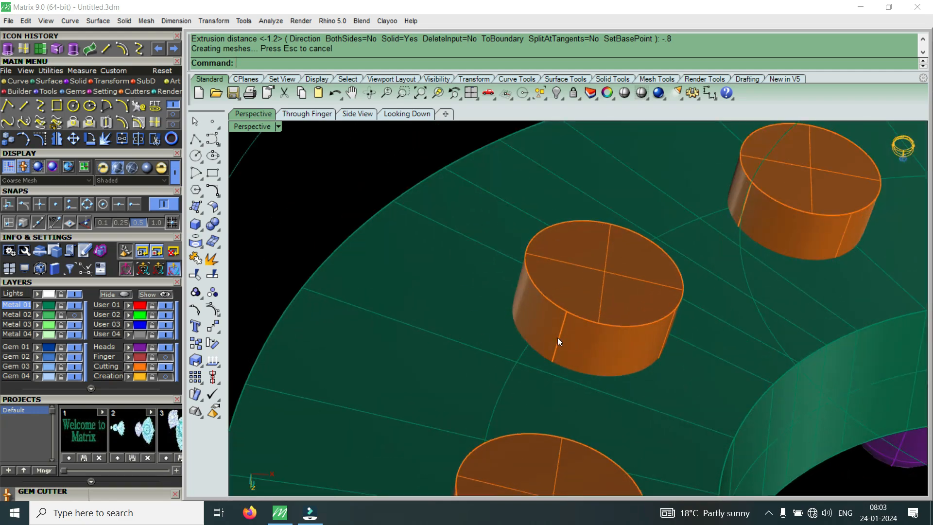
scroll(632, 316, down, 3)
scroll(728, 219, up, 5)
right_drag(685, 311, 529, 358)
scroll(579, 402, down, 6)
scroll(503, 297, up, 5)
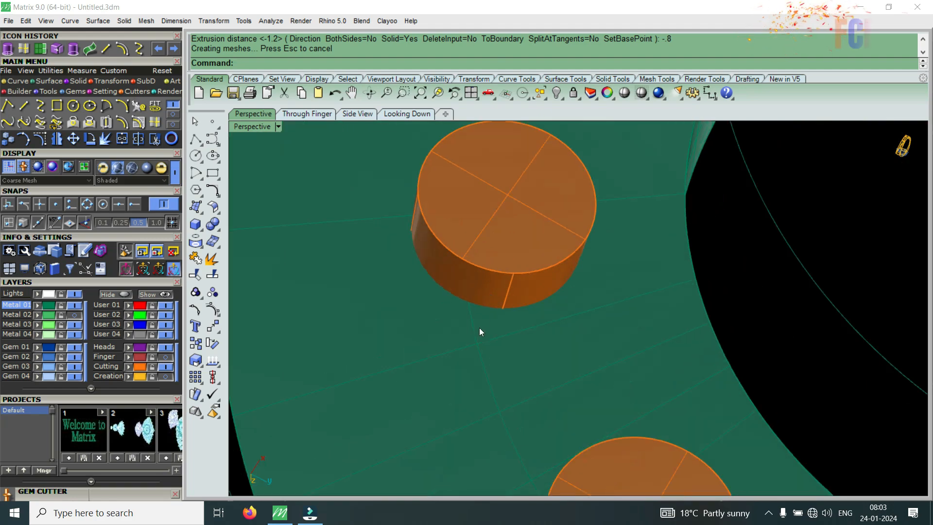
scroll(479, 325, up, 3)
scroll(520, 441, down, 12)
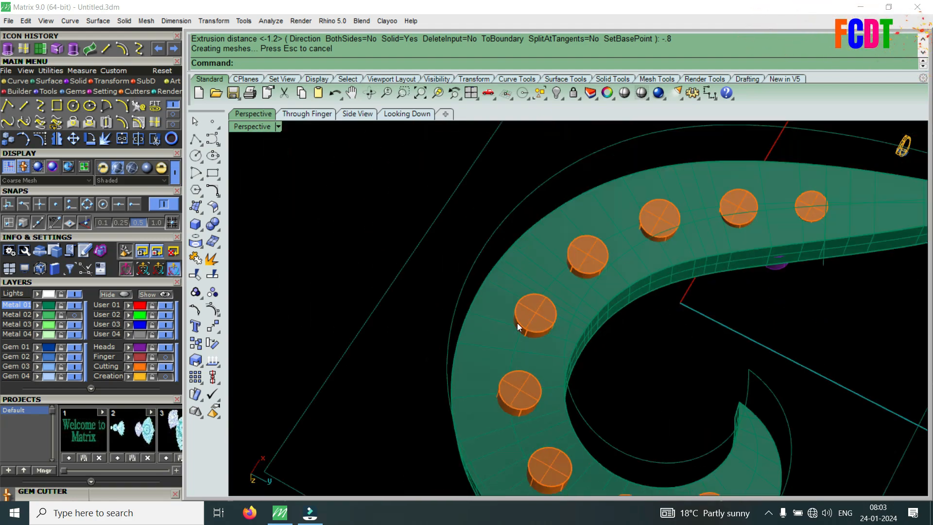
scroll(519, 323, up, 8)
scroll(563, 359, down, 8)
right_drag(613, 335, 593, 359)
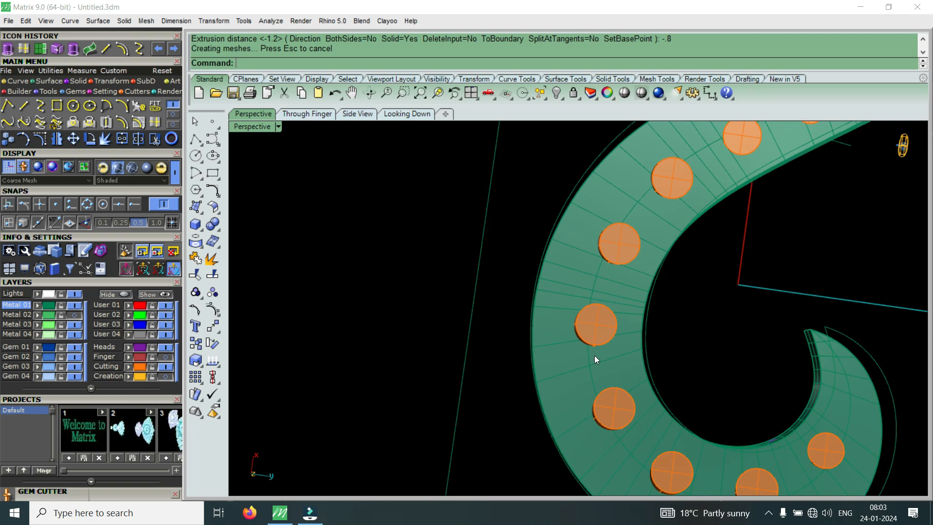
right_drag(494, 367, 586, 276)
scroll(578, 284, down, 6)
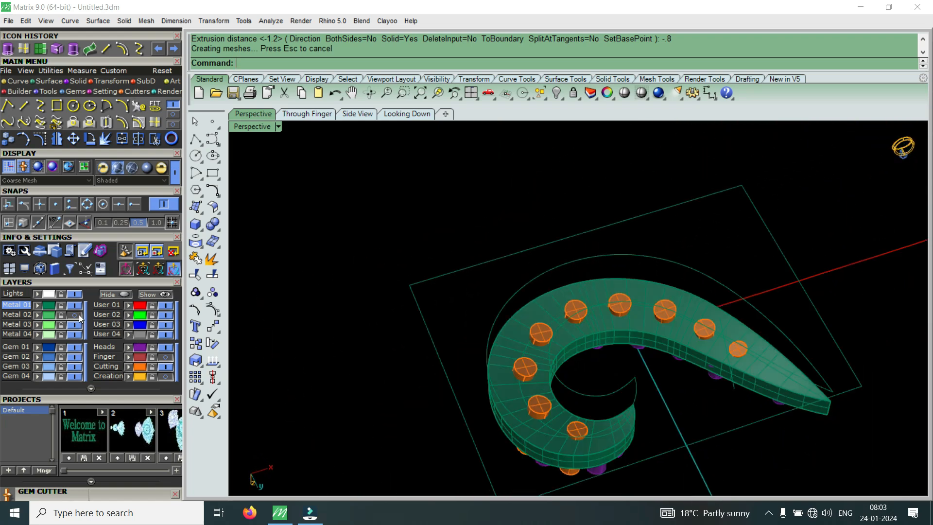
Show the Metal 02 layer again and delete the Metal 01 swirl polysurface
scroll(648, 285, up, 3)
right_drag(648, 286, 689, 345)
scroll(540, 314, down, 4)
scroll(541, 319, up, 4)
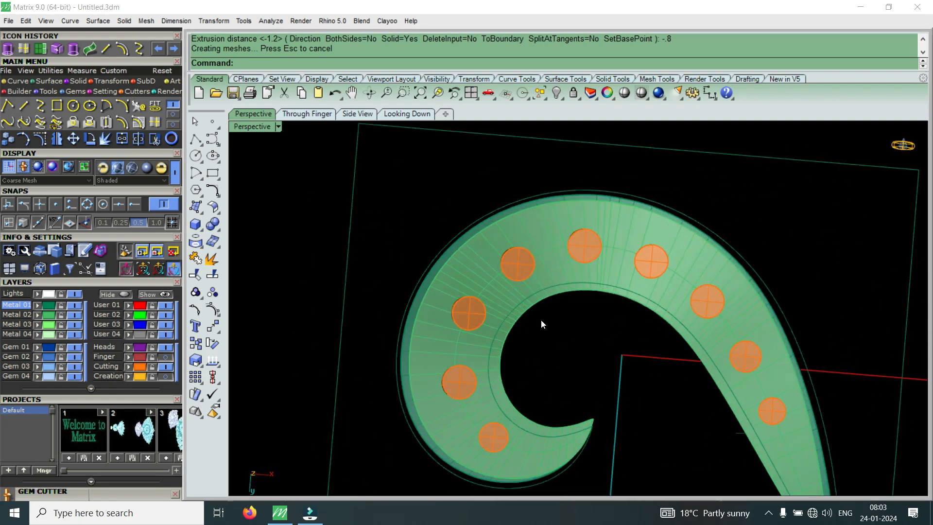
right_drag(512, 322, 590, 314)
scroll(421, 267, up, 3)
scroll(394, 232, up, 2)
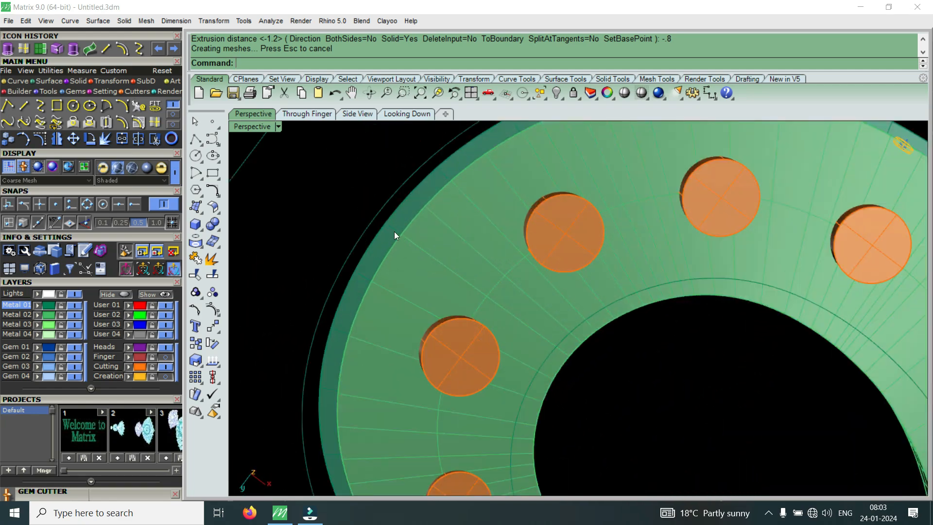
click(396, 233)
scroll(540, 263, down, 2)
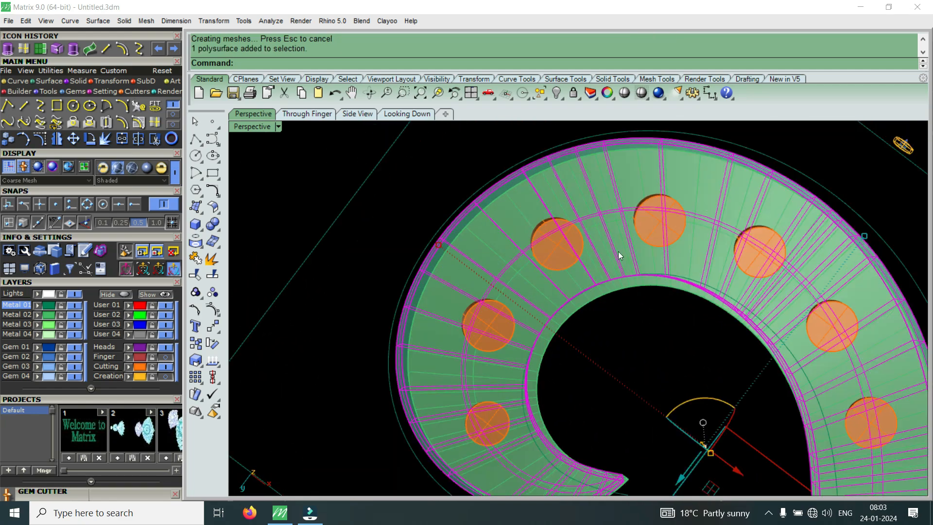
right_drag(535, 299, 585, 257)
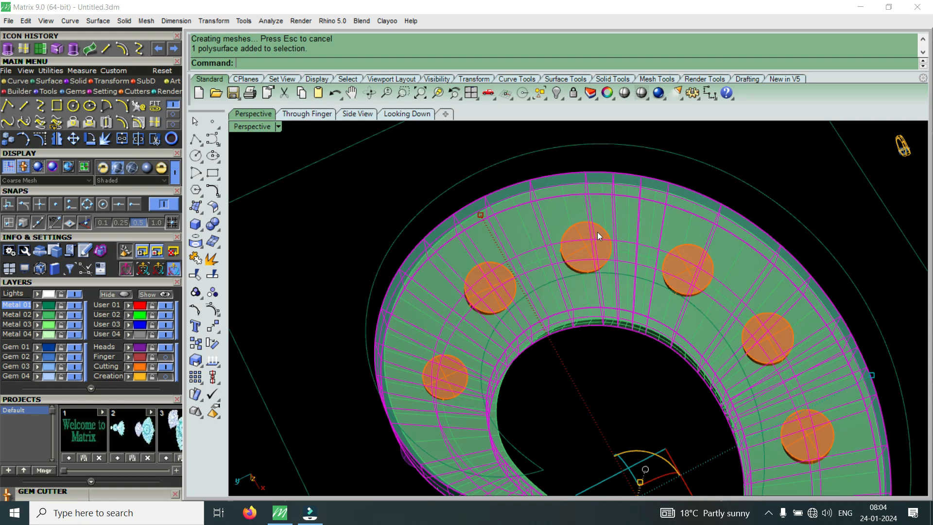
key(Delete)
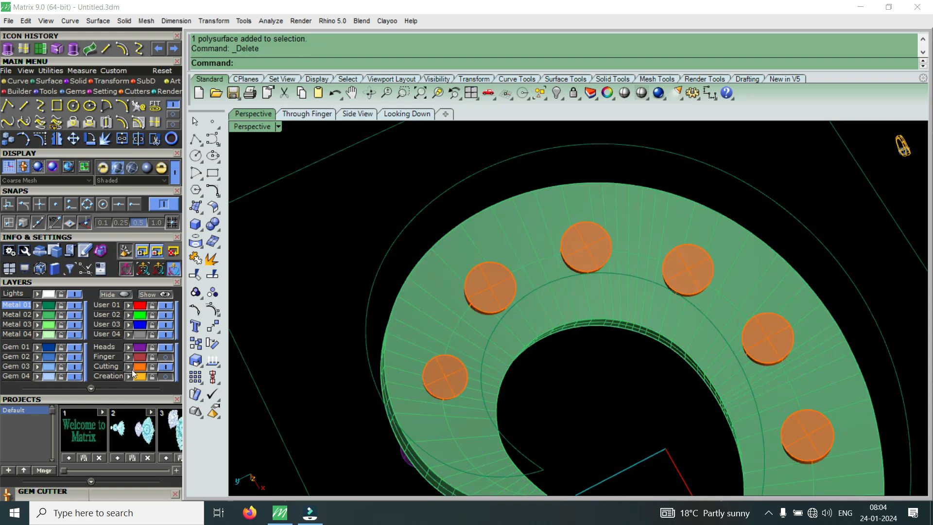
Turn the Finger layer back on to show the red rim around the swirl
click(165, 357)
right_drag(599, 218, 538, 221)
scroll(538, 222, down, 8)
right_drag(704, 297, 636, 309)
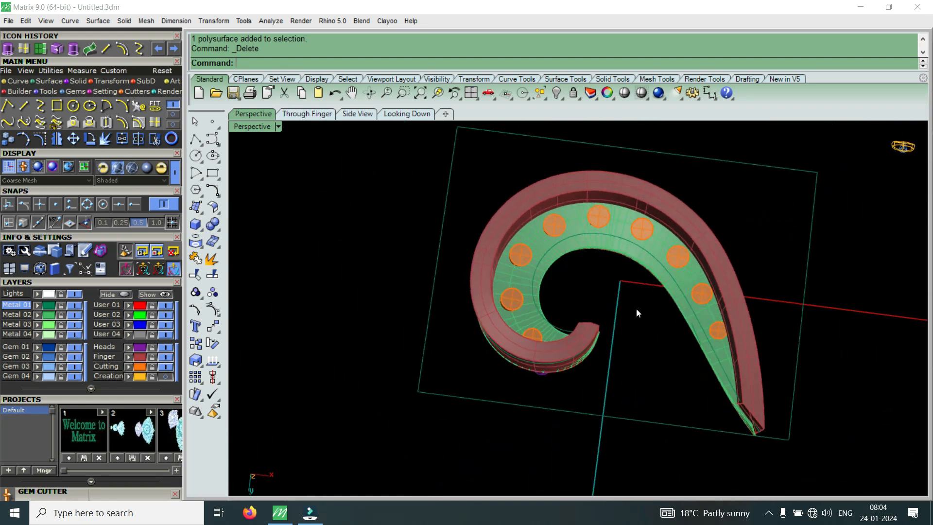
scroll(646, 305, up, 2)
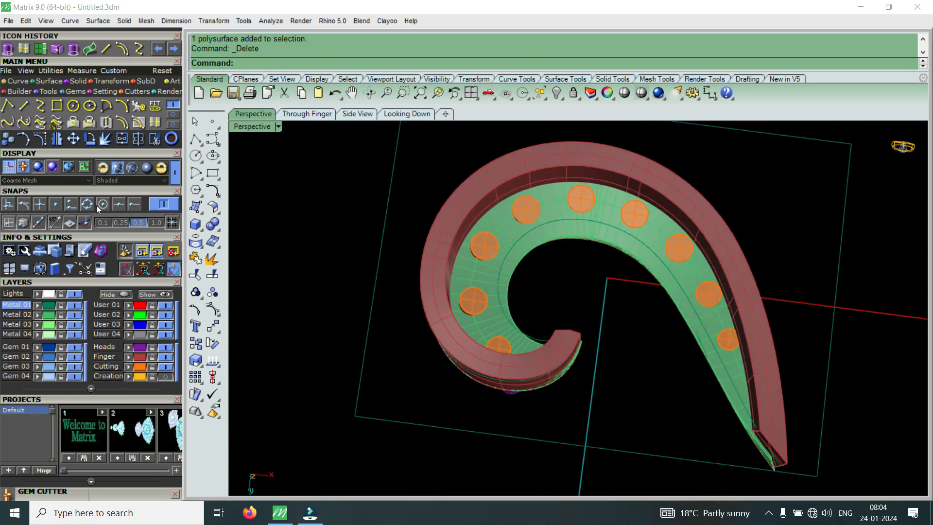
Subtract the gem cutters from the swirl body, rim and prongs with Boolean Difference, keeping DeleteInput=Yes
click(73, 81)
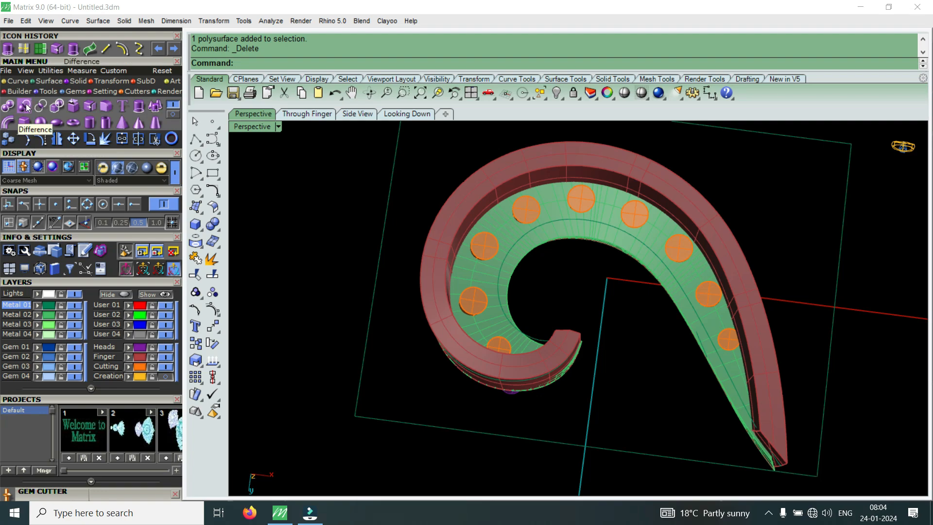
click(25, 106)
scroll(555, 237, up, 3)
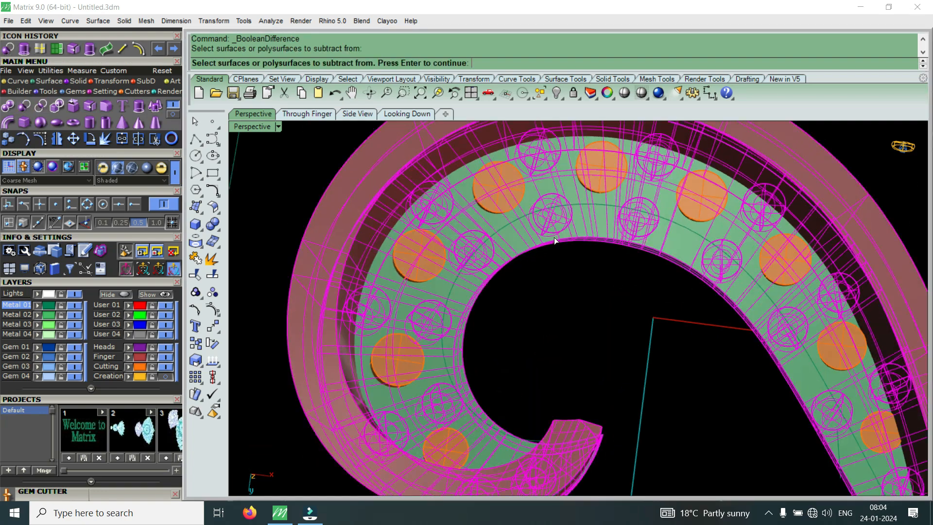
key(Return)
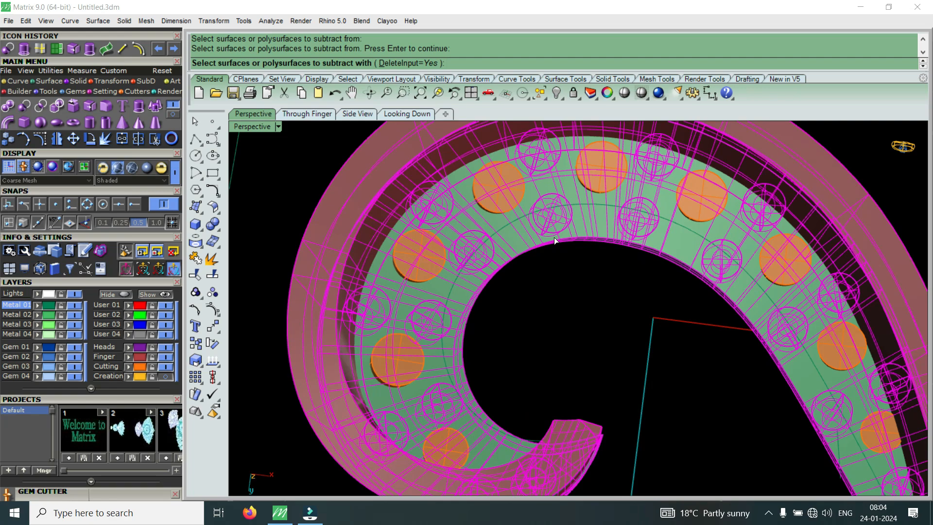
click(494, 176)
key(Return)
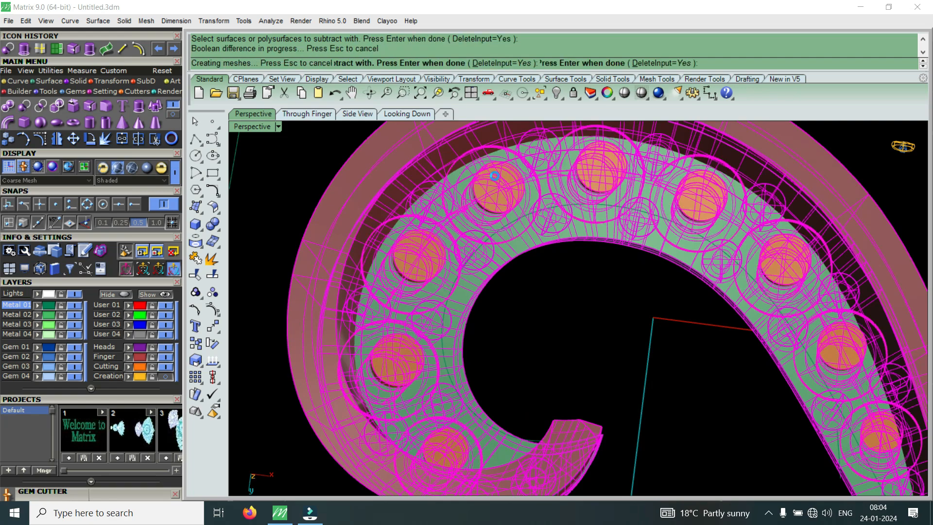
Select all the round gems along the swirl and group them
right_drag(576, 223, 532, 362)
right_drag(500, 273, 557, 380)
scroll(640, 314, down, 6)
right_drag(641, 314, 628, 397)
scroll(605, 366, up, 3)
click(566, 383)
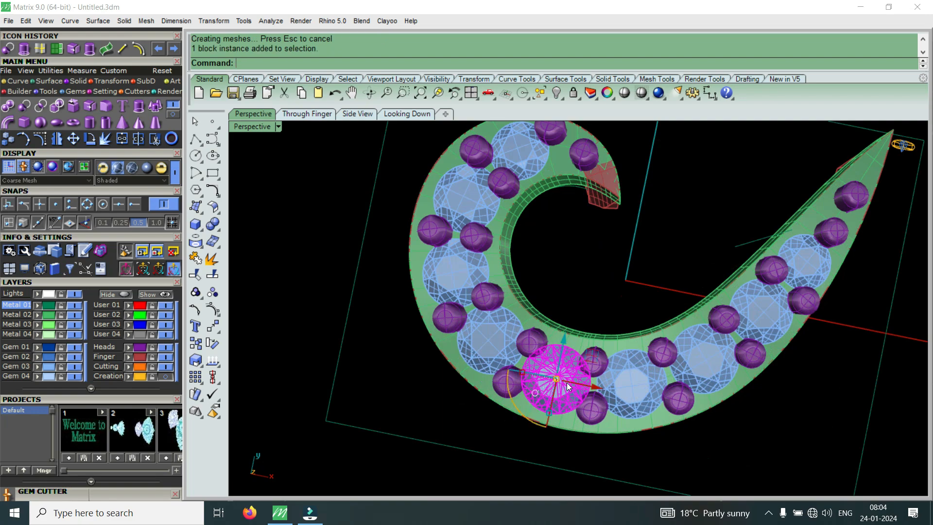
shift+click(494, 351)
scroll(494, 352, down, 4)
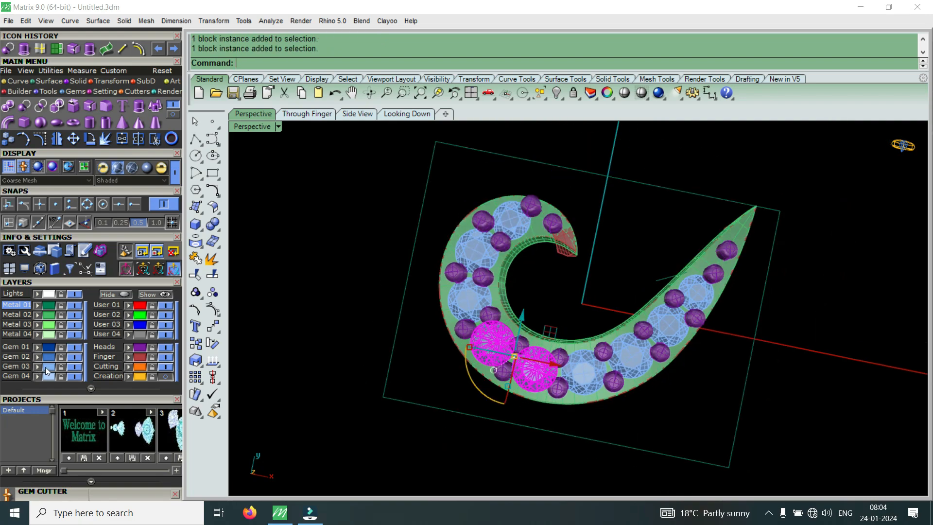
click(39, 368)
text(g)
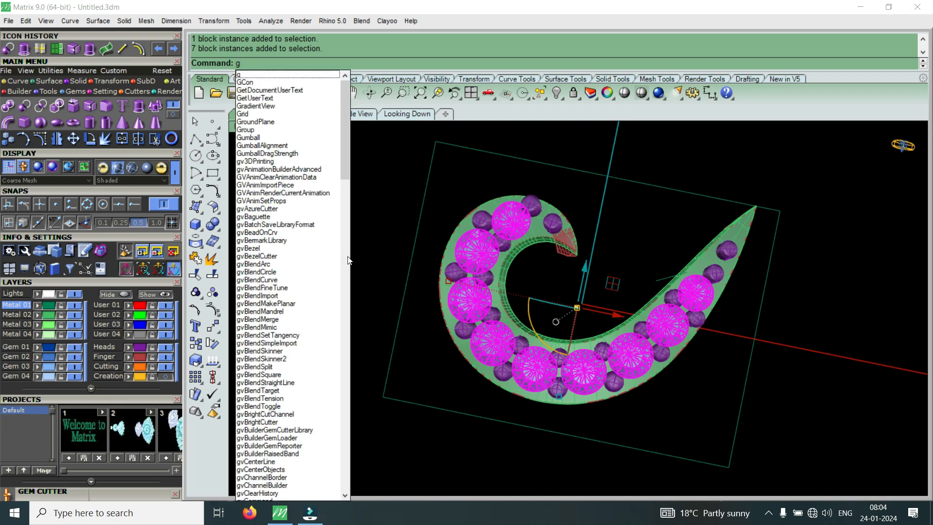
key(Return)
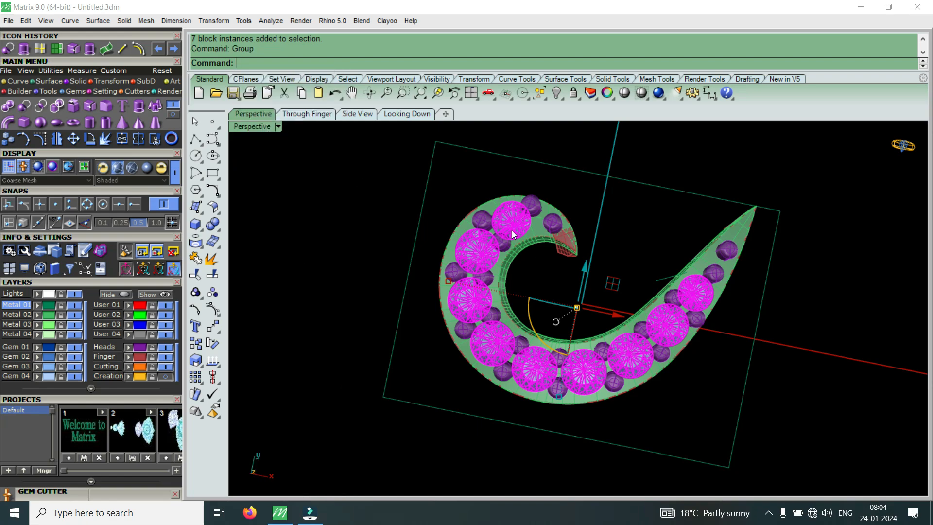
Group the complete swirl, including gems, prongs and metal bodies, and show it in the Looking Down view
click(512, 230)
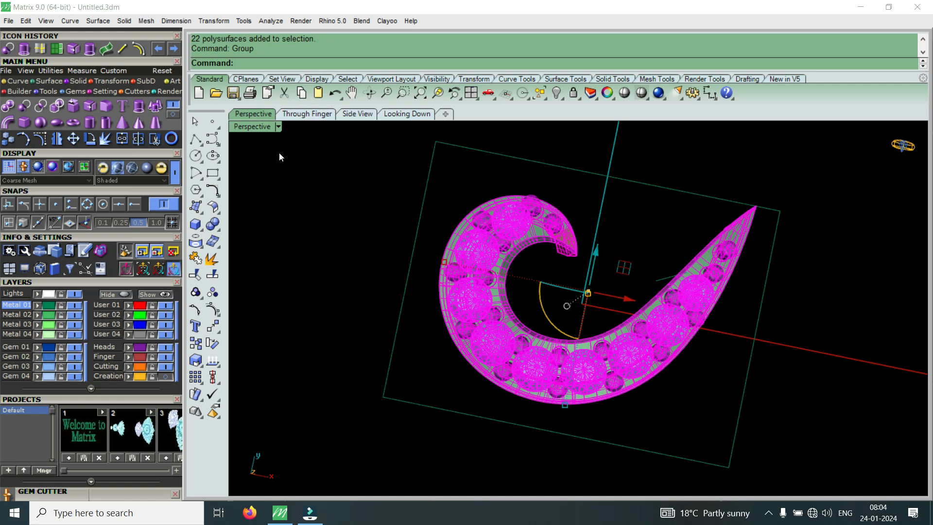
double_click(244, 127)
double_click(243, 127)
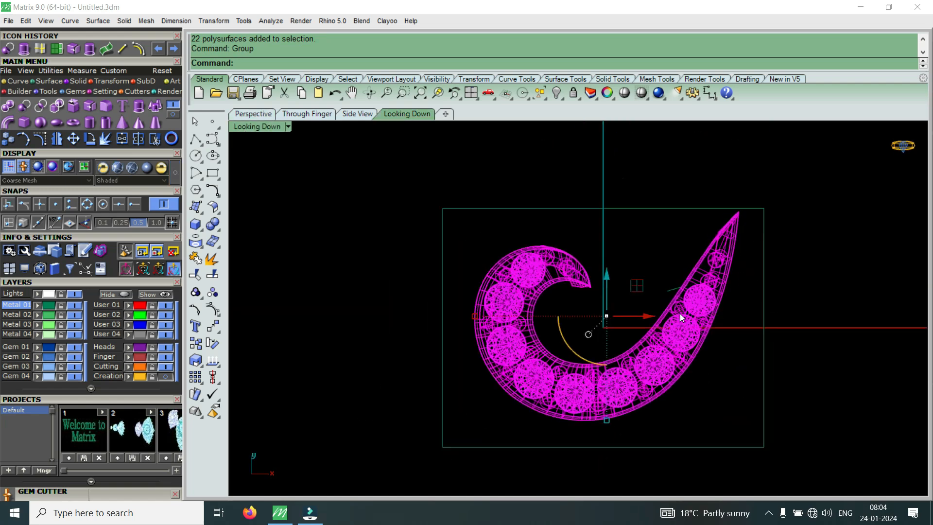
Try to mirror a copy of the grouped swirl about a slanted plane just outside its outer curve
scroll(681, 318, down, 4)
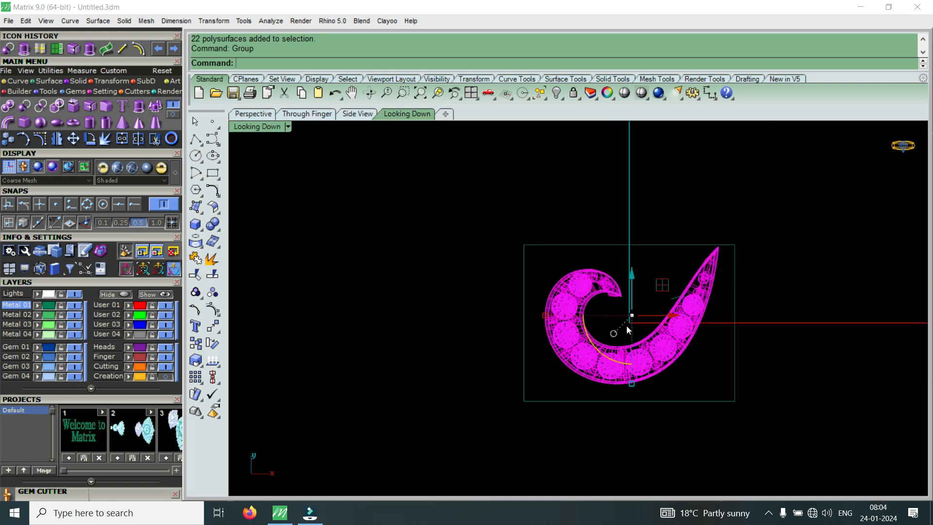
click(57, 139)
scroll(546, 319, up, 3)
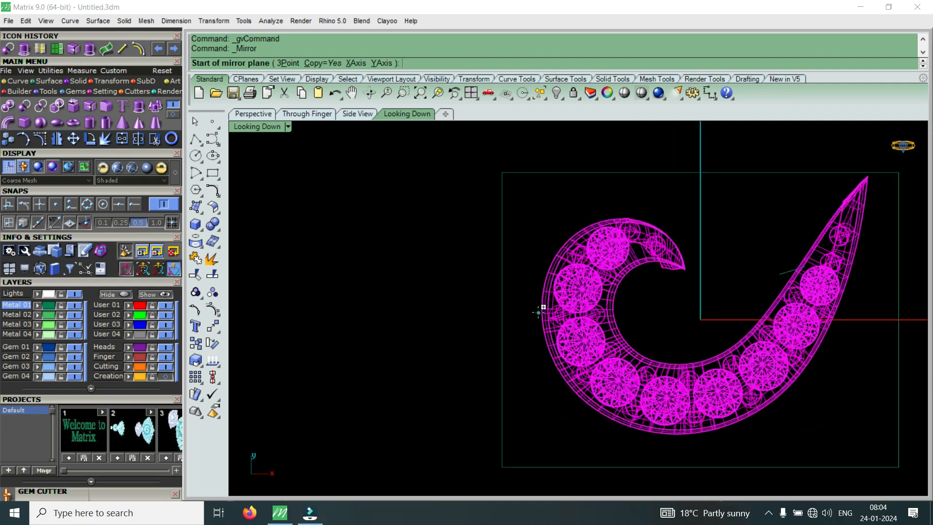
click(539, 310)
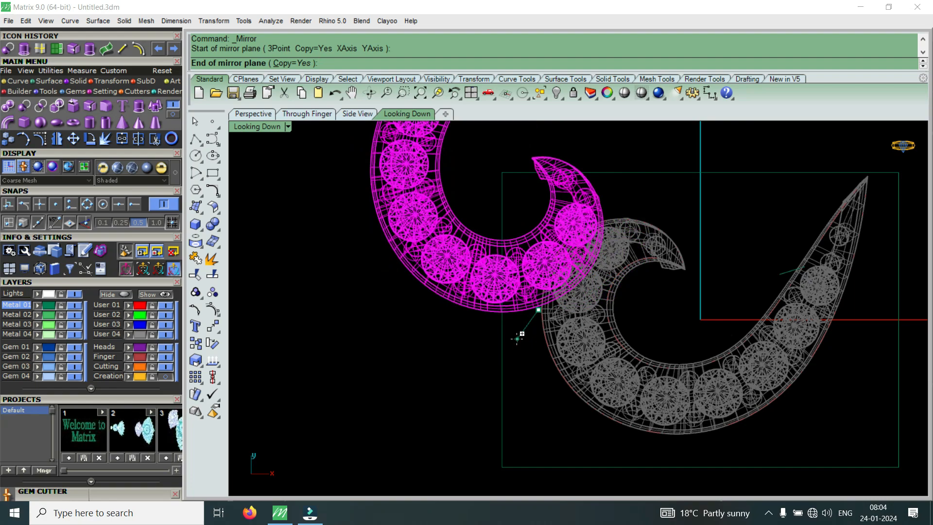
scroll(516, 339, down, 3)
scroll(506, 309, up, 3)
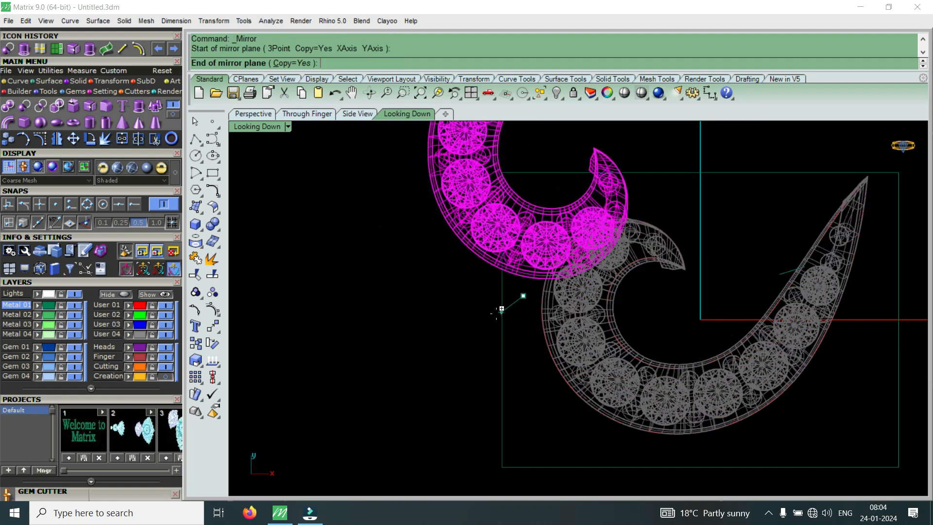
click(510, 316)
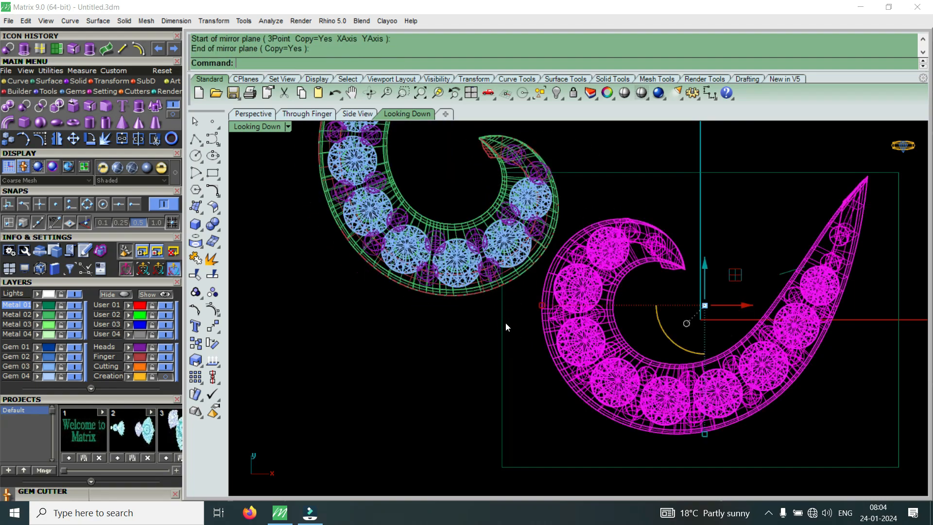
key(Escape)
Delete the mirrored swirl copy
scroll(506, 324, down, 8)
scroll(482, 289, up, 4)
click(471, 291)
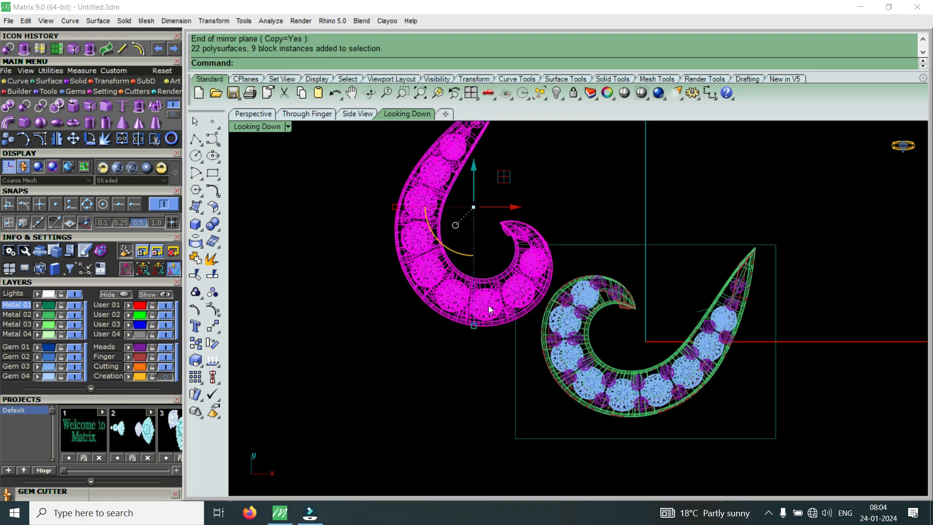
click(89, 139)
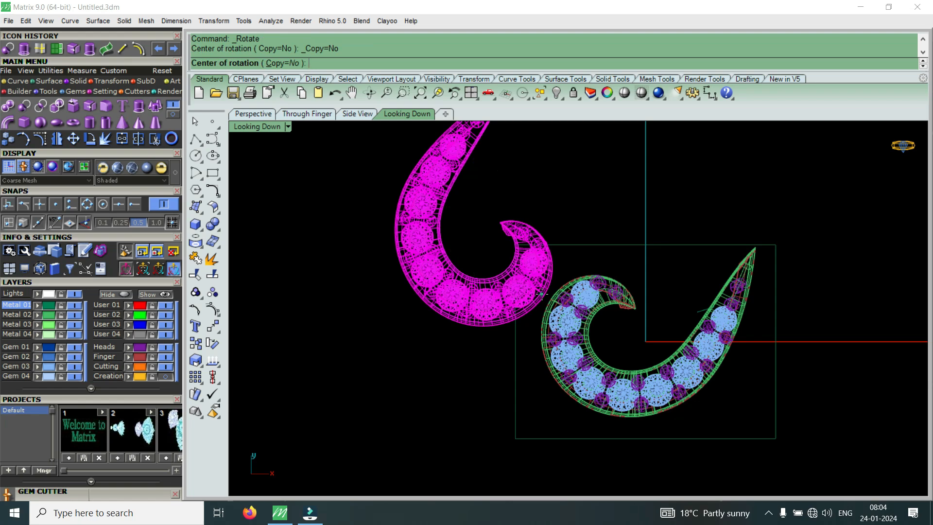
key(Escape)
key(Escape)
scroll(541, 293, down, 4)
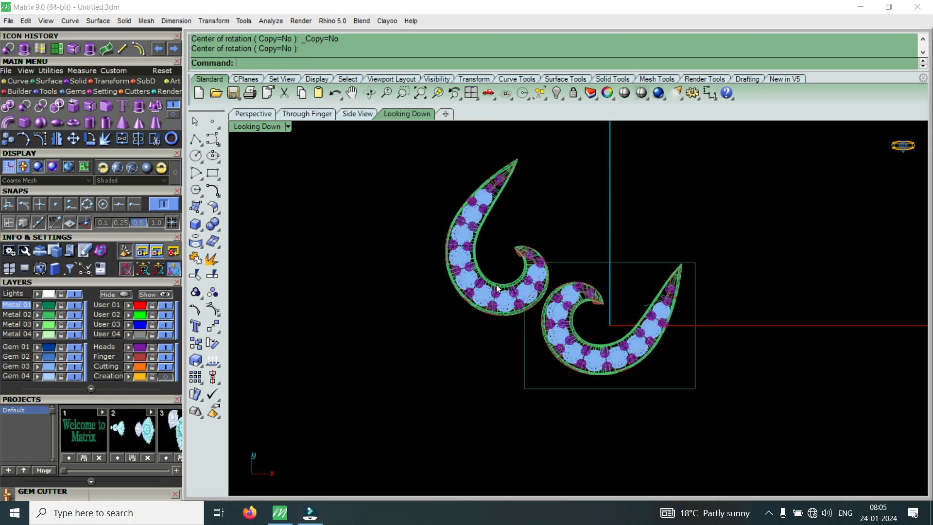
click(492, 284)
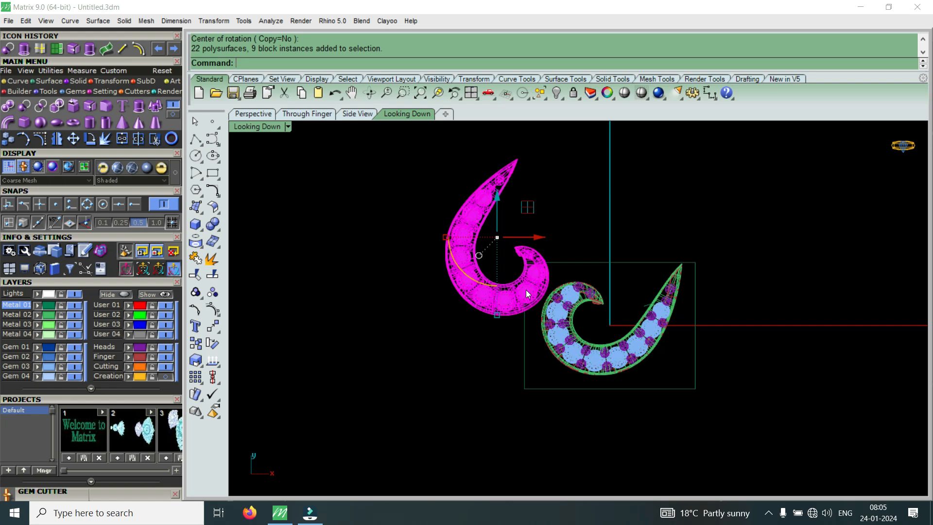
key(Delete)
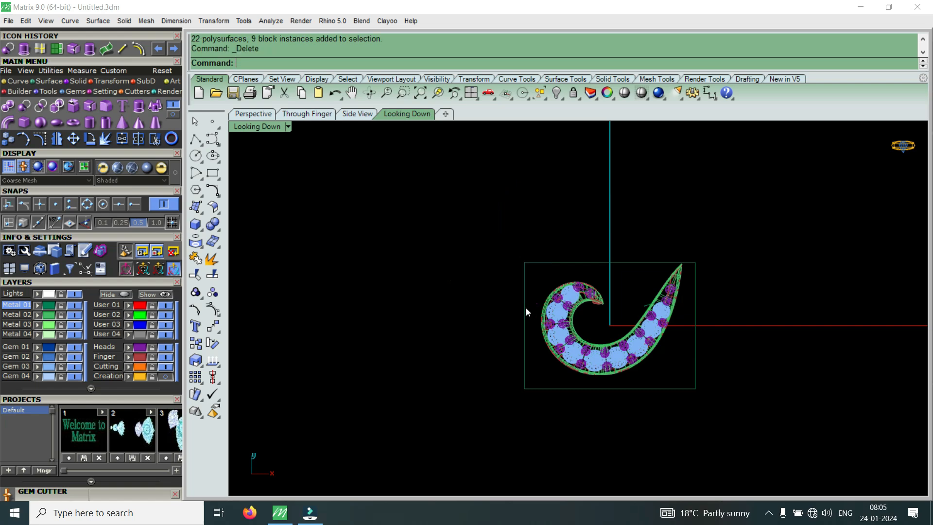
Rotate a copy of the swirl by about half a turn around the origin (0), with Copy=Yes
click(576, 336)
click(626, 388)
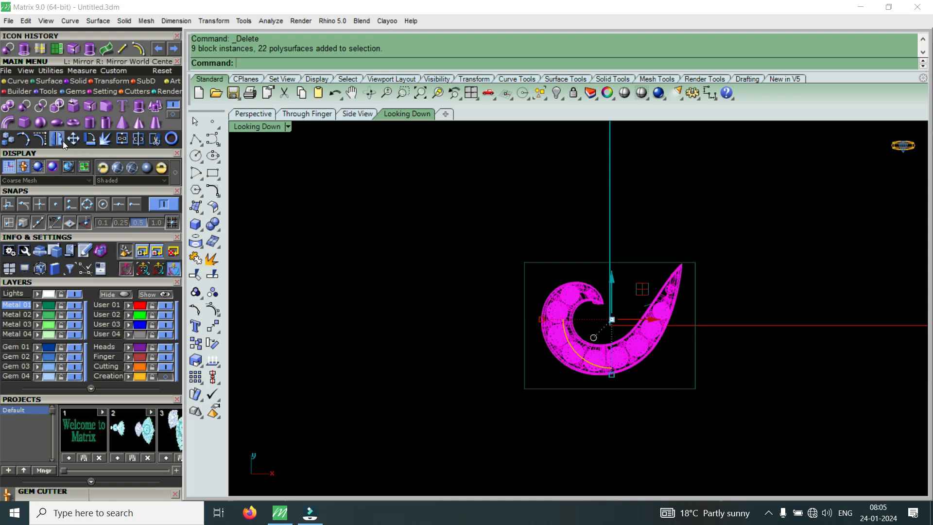
click(89, 140)
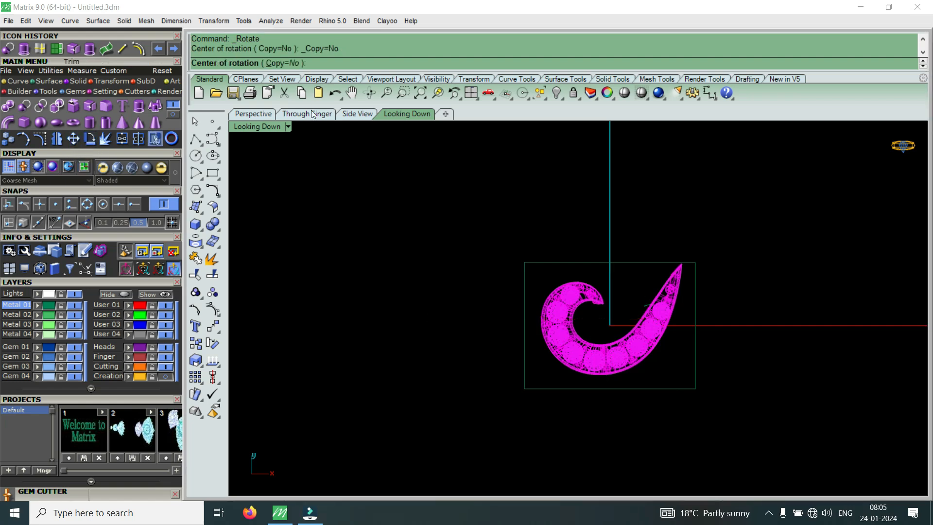
click(287, 63)
text(0)
key(Return)
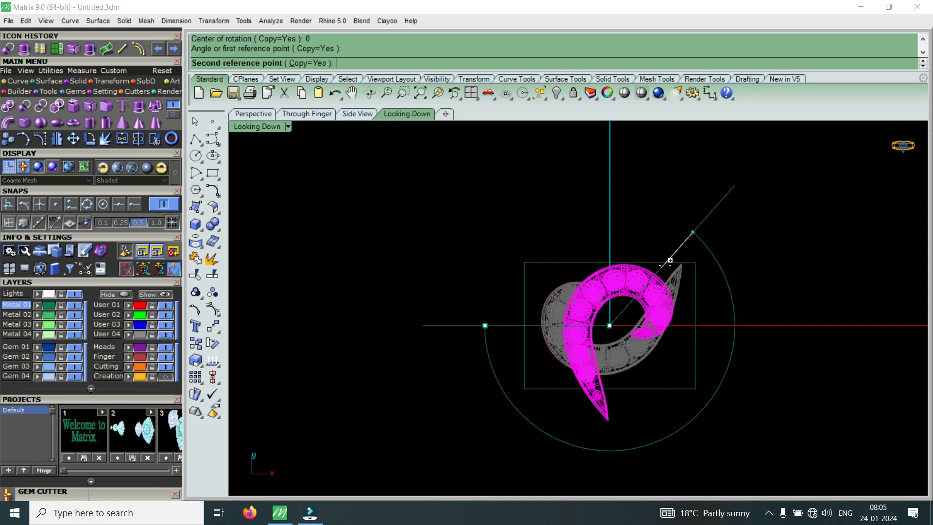
click(708, 311)
Move the rotated swirl copy up and to the right so the two swirls interlock as an S shape
scroll(616, 304, up, 3)
click(625, 303)
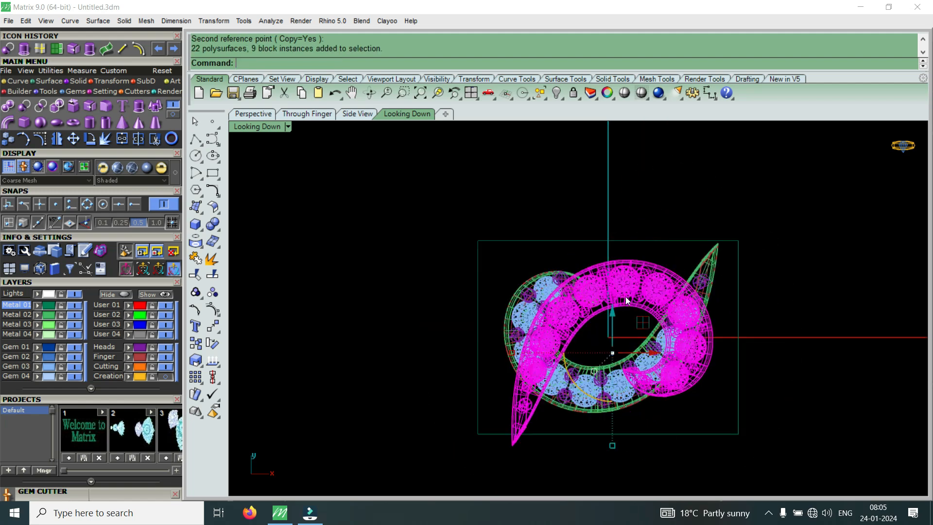
text(m)
key(Return)
click(632, 283)
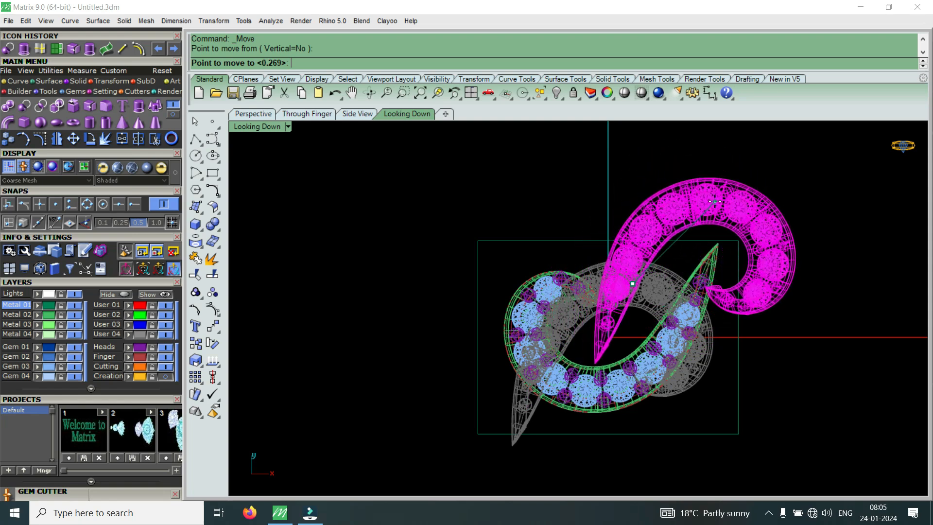
click(711, 208)
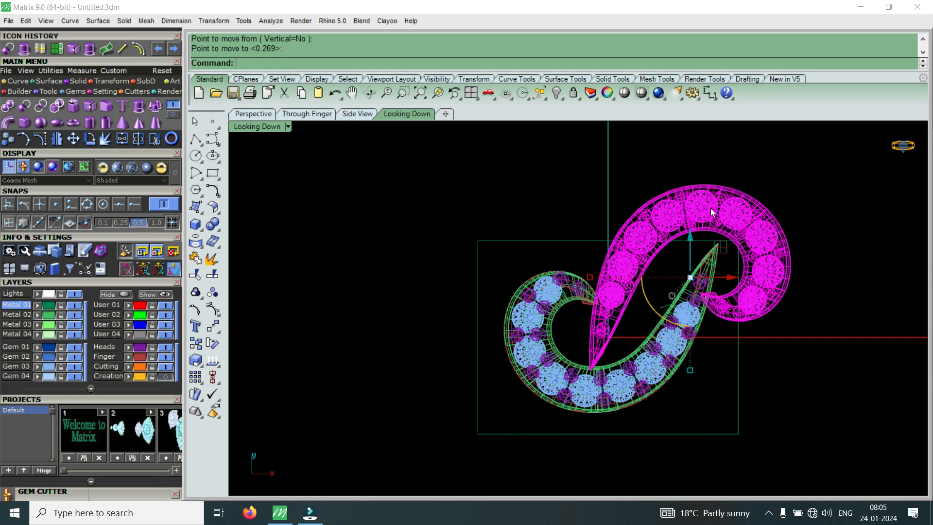
Select both swirls and rotate and shift them together so the S motif lies lengthwise below the construction curves
key(Escape)
scroll(625, 306, down, 2)
click(628, 338)
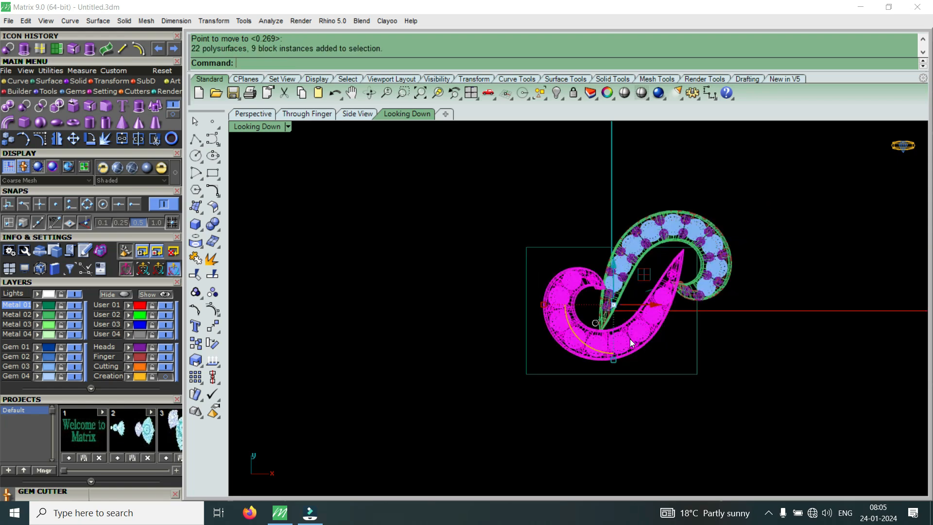
click(677, 231)
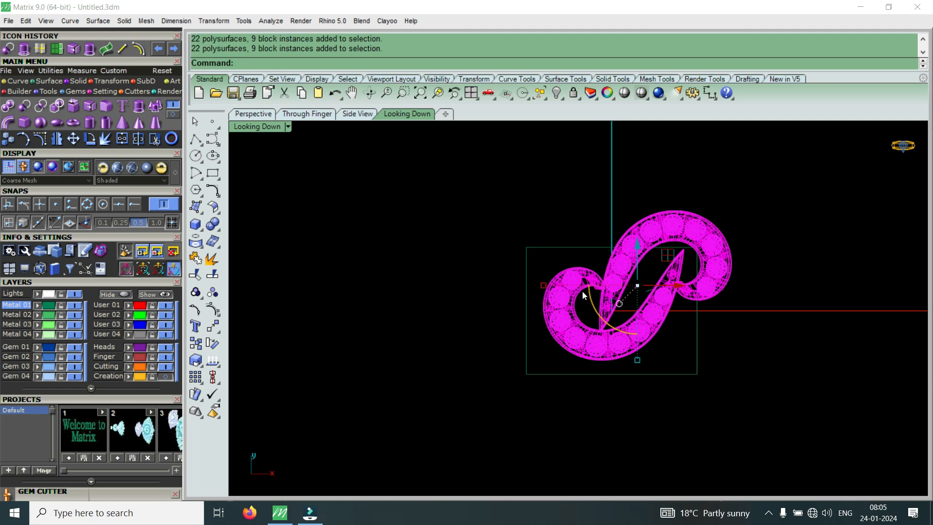
drag(628, 331, 578, 319)
drag(666, 269, 592, 304)
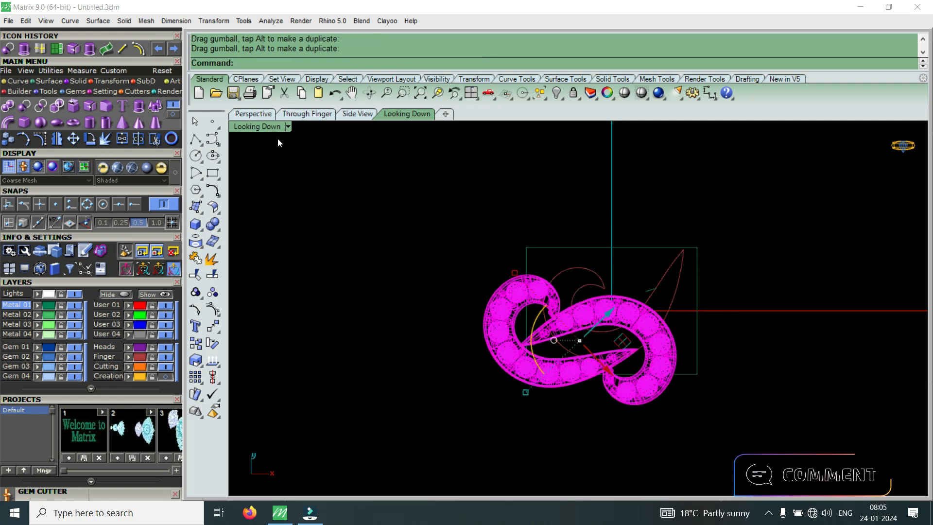
In the Perspective view, nudge the right-hand swirl slightly to adjust how it meets the other swirl
double_click(264, 126)
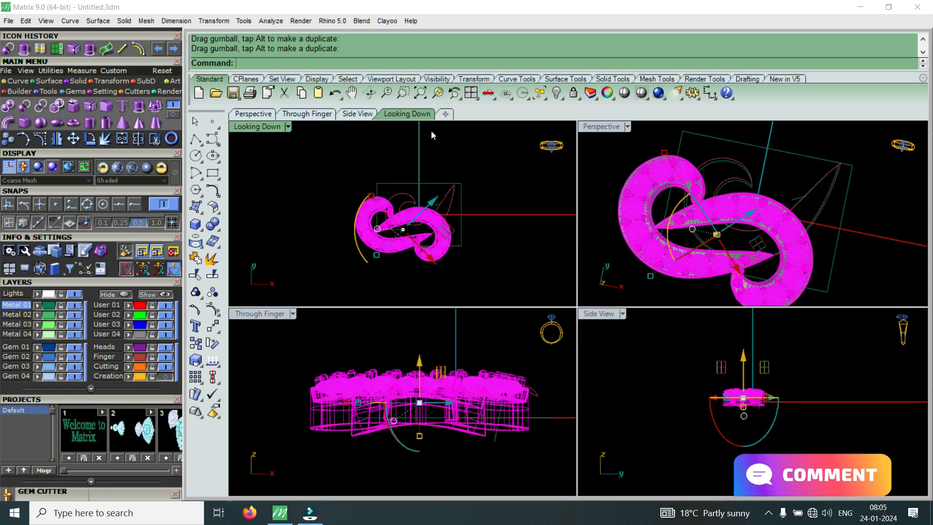
double_click(596, 126)
scroll(615, 165, down, 4)
scroll(616, 287, up, 4)
right_drag(607, 291, 585, 430)
key(Escape)
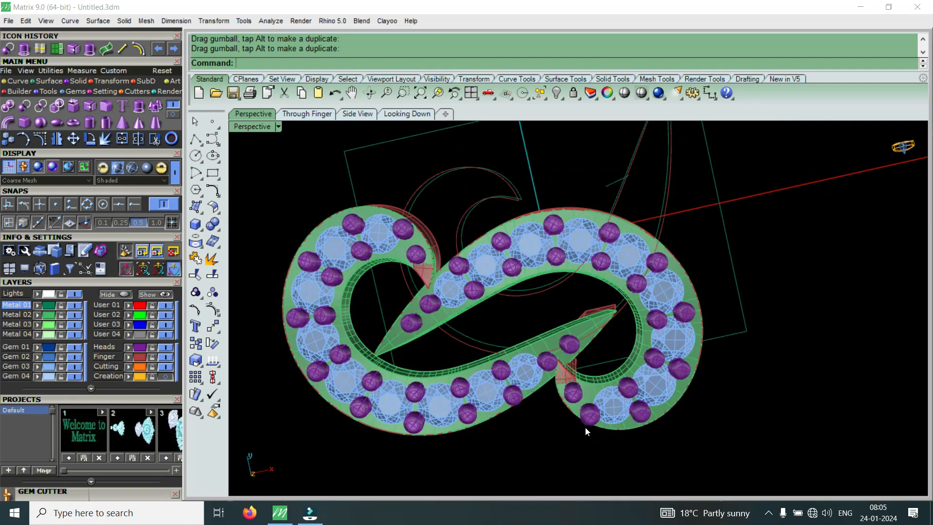
scroll(417, 340, up, 3)
right_drag(417, 340, 459, 180)
click(691, 331)
drag(605, 277, 613, 267)
right_drag(607, 249, 537, 344)
key(Escape)
Delete the leftover swirl outline curves and the square construction frame behind the motif
scroll(667, 235, up, 5)
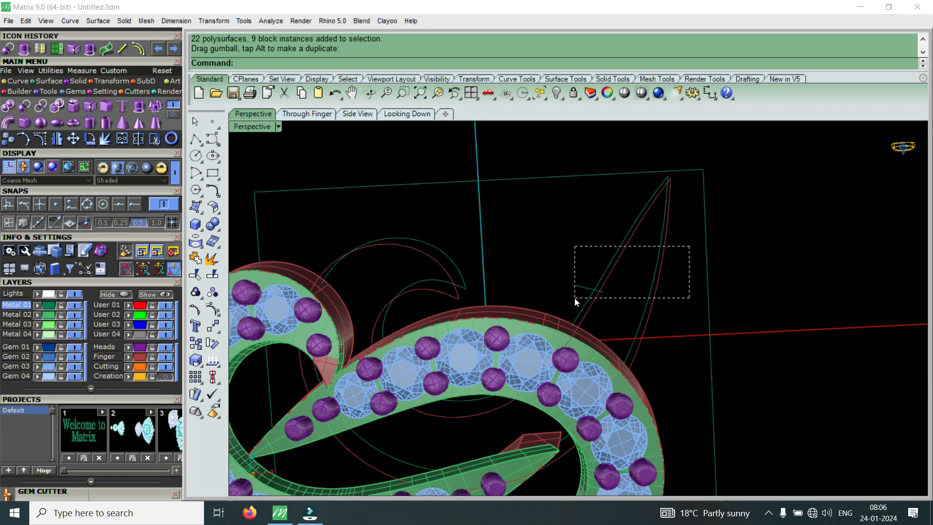
drag(575, 296, 573, 298)
key(Delete)
scroll(745, 206, down, 5)
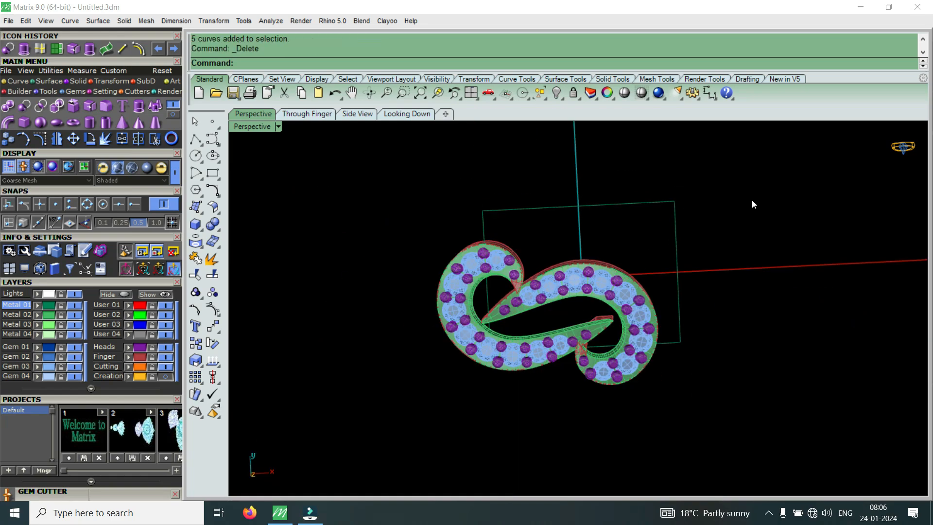
drag(665, 242, 660, 244)
key(Delete)
scroll(530, 336, up, 4)
right_drag(529, 336, 495, 299)
In the Looking Down view, draw an interpolated curve sweeping from the upper left down into the S motif
double_click(245, 128)
double_click(243, 127)
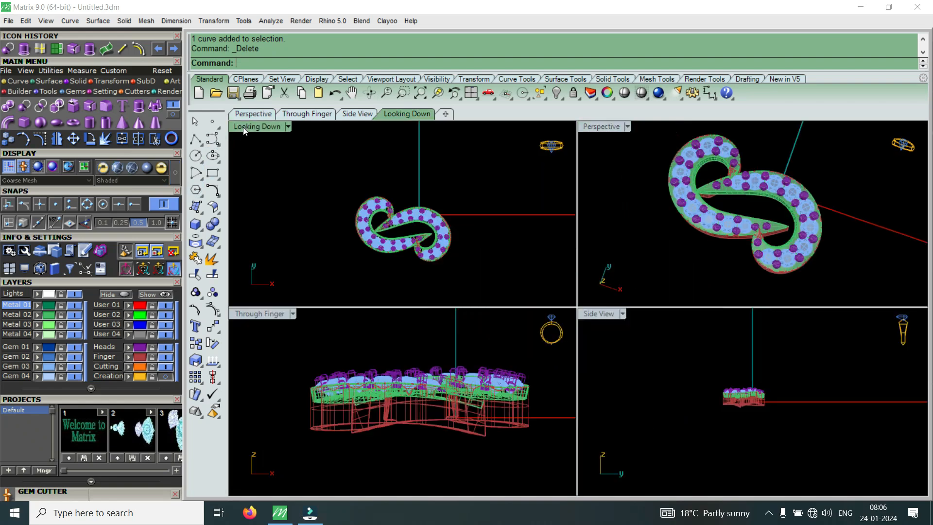
scroll(505, 334, down, 2)
click(21, 81)
click(41, 106)
click(328, 215)
click(386, 268)
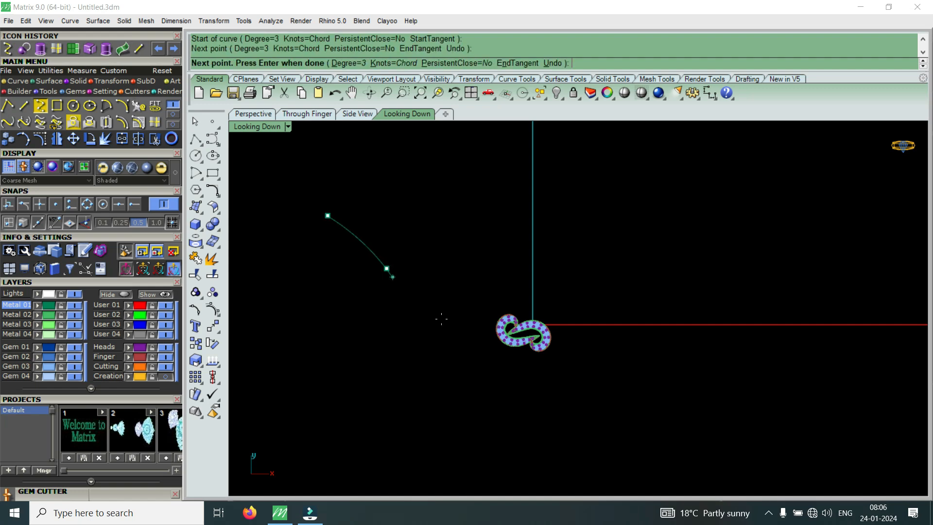
click(492, 324)
click(510, 331)
key(Return)
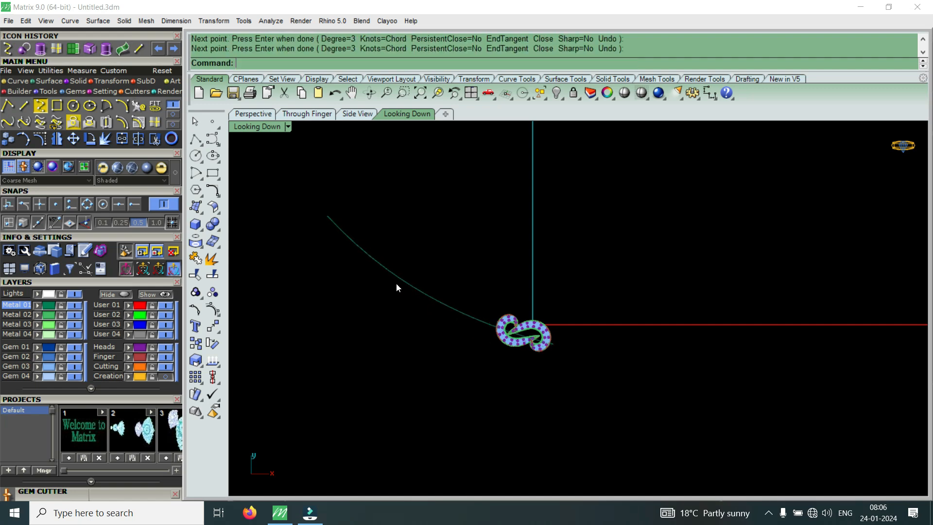
Draw a second, shorter interpolated curve above the first one, ending just past the vertical axis
scroll(396, 283, down, 2)
key(Return)
scroll(389, 217, up, 2)
click(387, 200)
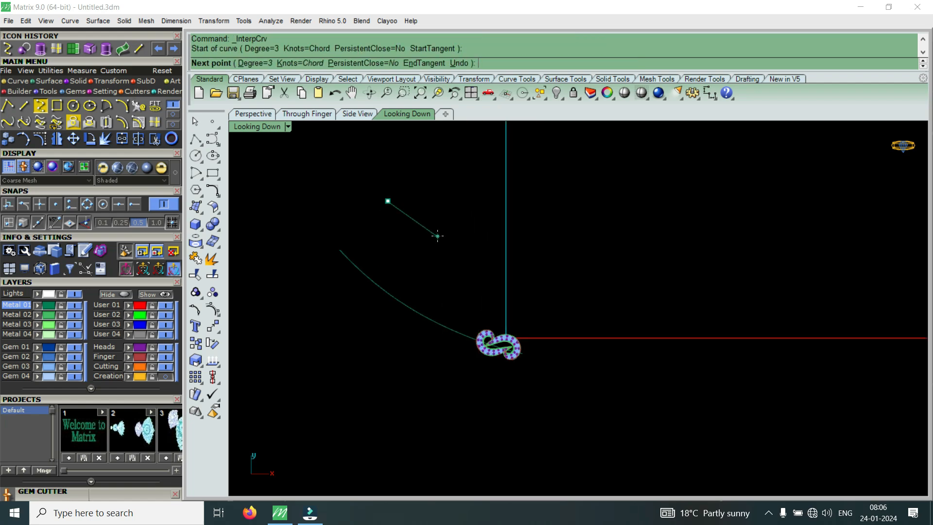
click(438, 236)
click(521, 259)
scroll(495, 320, up, 2)
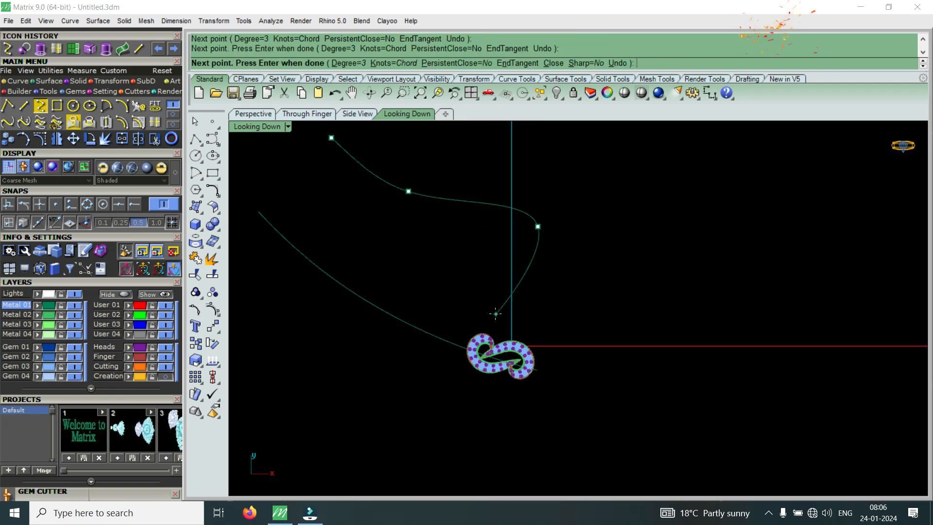
key(Return)
scroll(553, 291, down, 3)
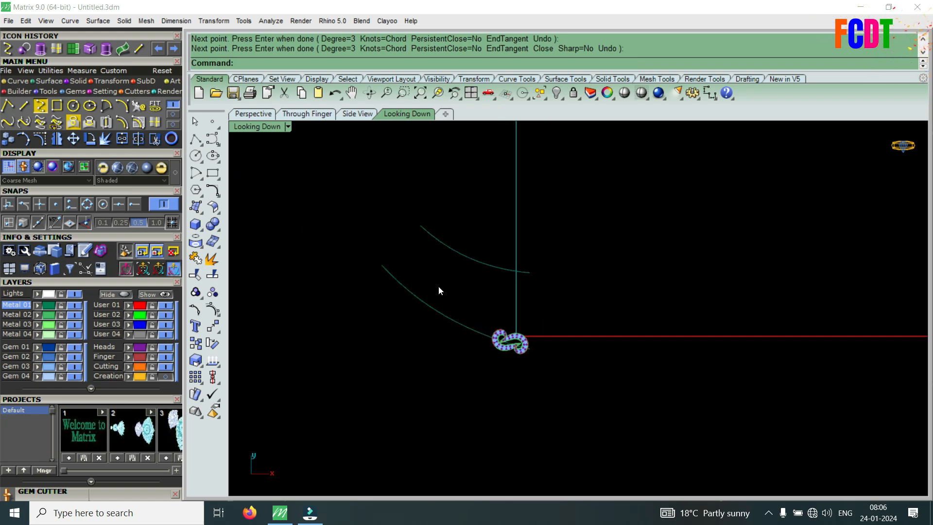
Select both guide curves and put them on the red User 01 layer
scroll(438, 291, up, 3)
scroll(573, 395, up, 2)
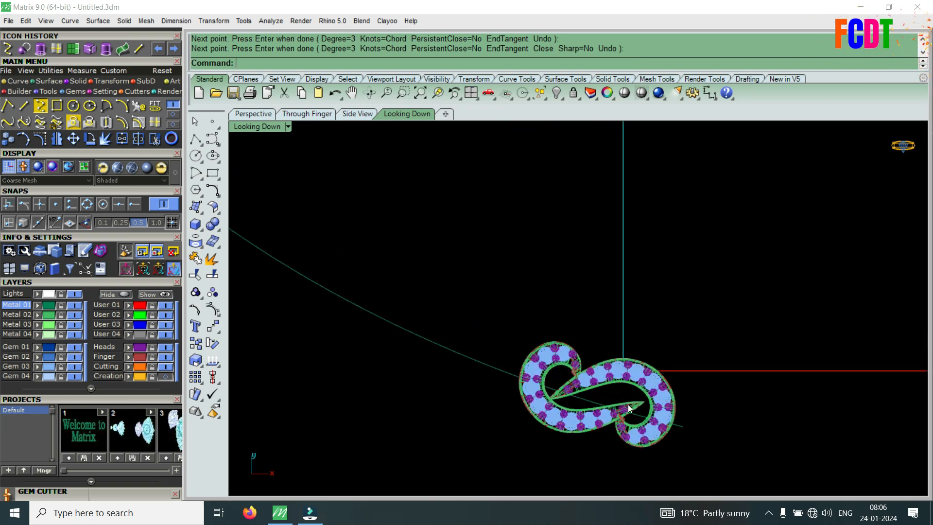
scroll(585, 407, down, 1)
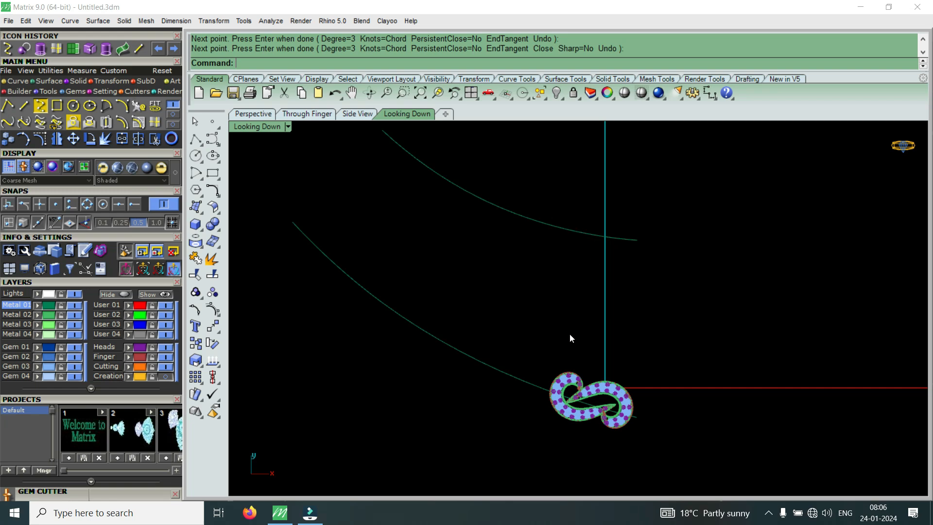
scroll(555, 381, up, 2)
scroll(715, 313, up, 3)
scroll(619, 296, down, 1)
scroll(600, 252, down, 8)
scroll(552, 364, up, 6)
drag(490, 417, 478, 412)
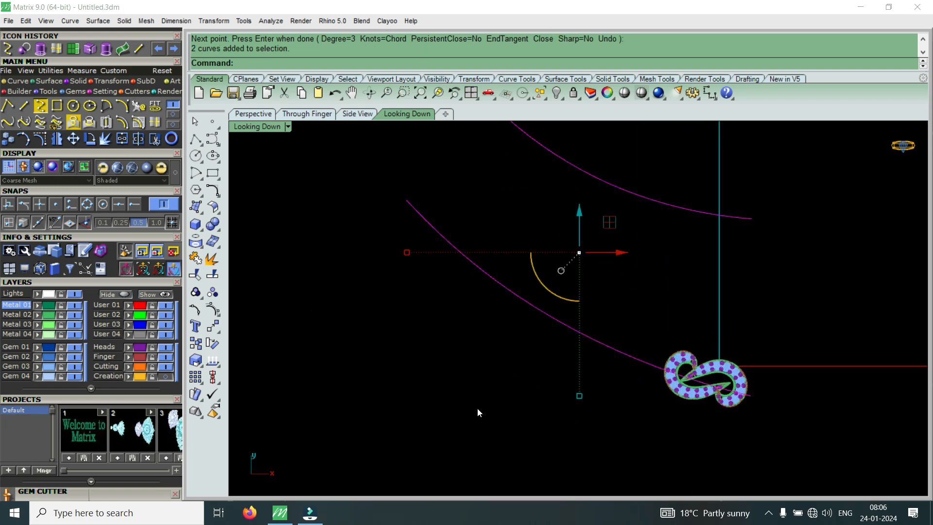
scroll(639, 320, down, 2)
key(Escape)
Mirror both red guide curves across the vertical axis, starting the mirror plane at the origin (0)
scroll(633, 228, up, 3)
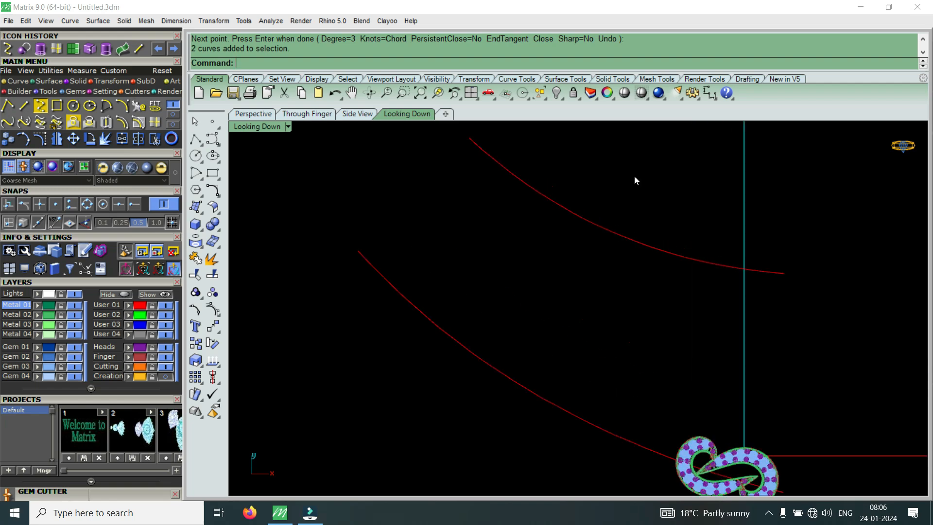
drag(632, 170, 469, 417)
scroll(512, 356, down, 3)
drag(575, 225, 449, 409)
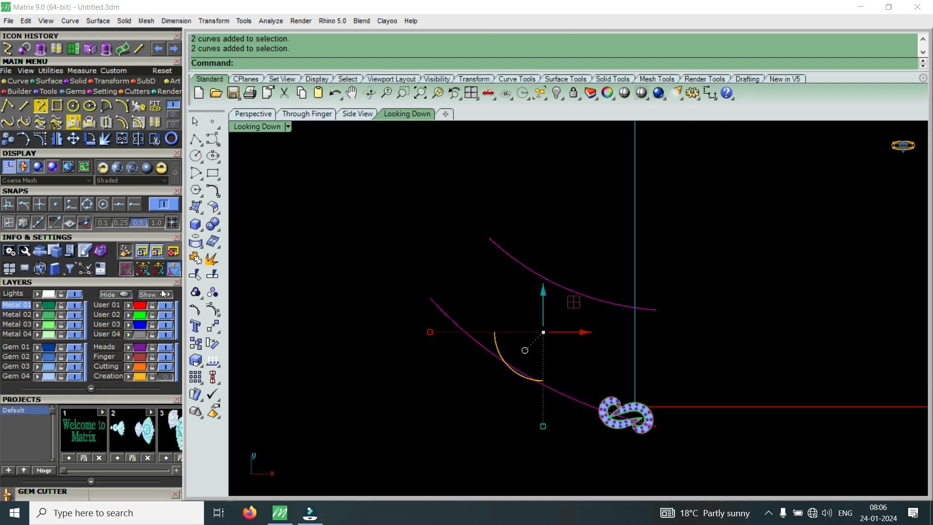
click(57, 140)
text(0)
key(Return)
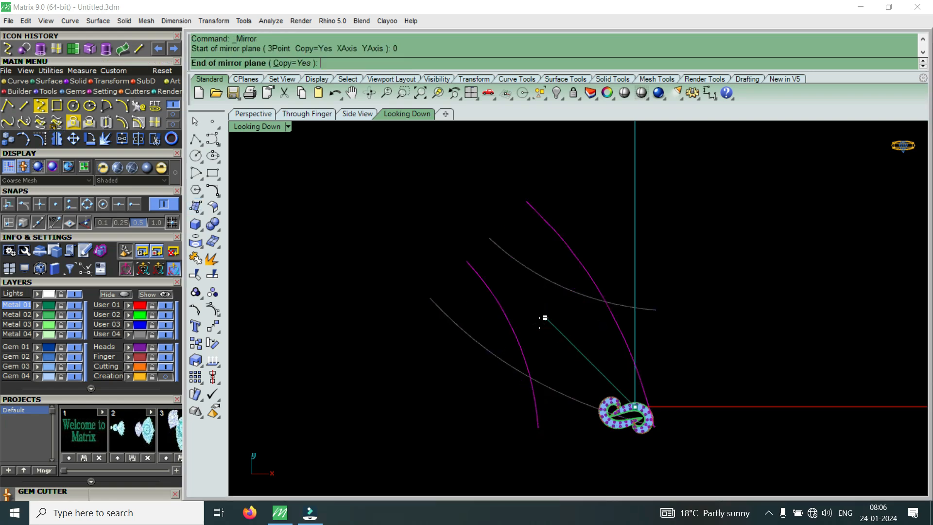
click(619, 302)
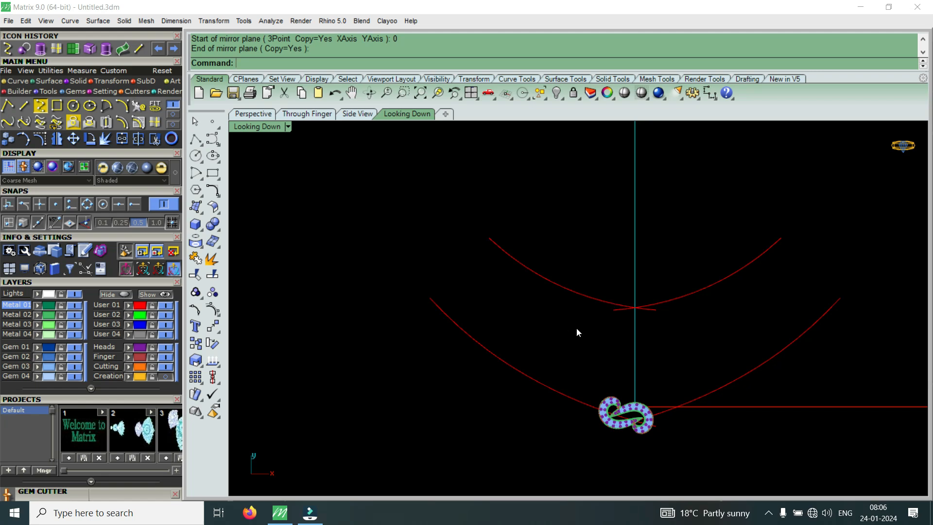
Copy the complete S motif once, placing the duplicate up along the lower guide curve beside the original
scroll(606, 321, up, 3)
scroll(617, 272, down, 3)
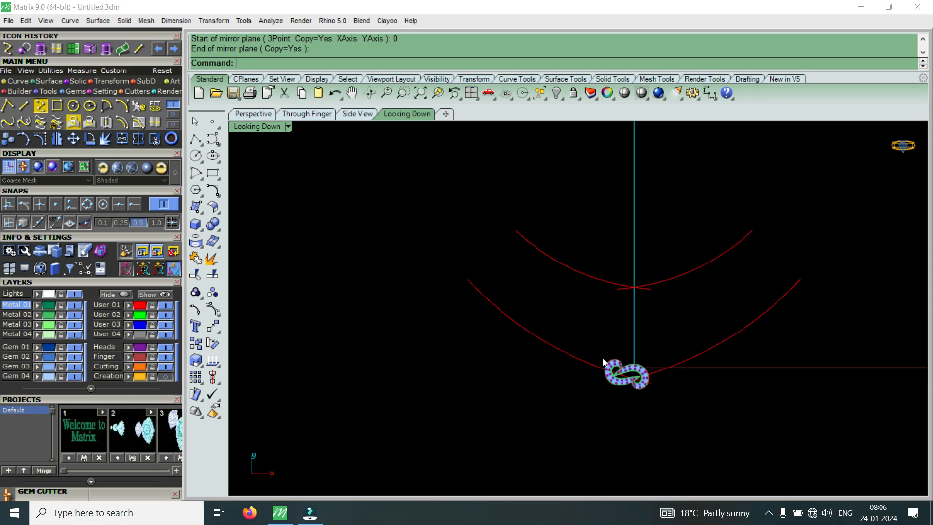
scroll(528, 329, up, 3)
scroll(644, 378, up, 2)
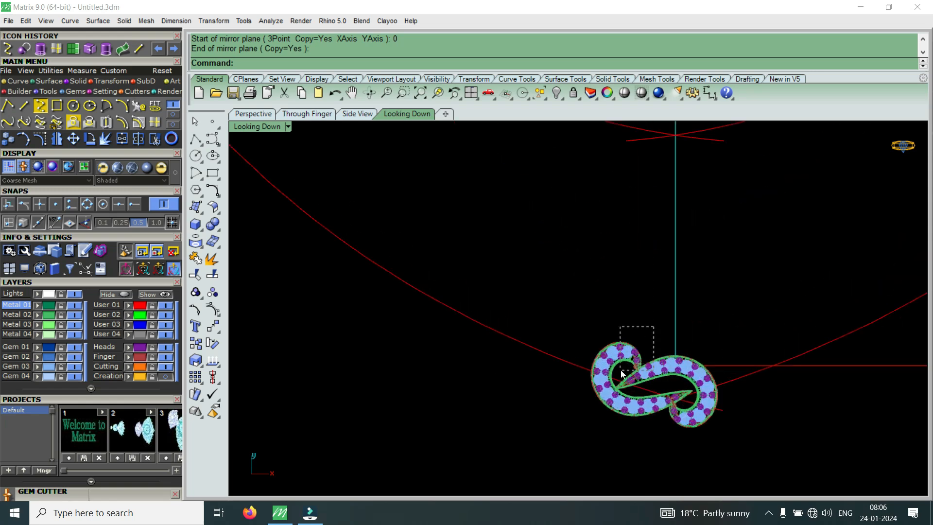
drag(622, 374, 623, 372)
scroll(609, 366, up, 2)
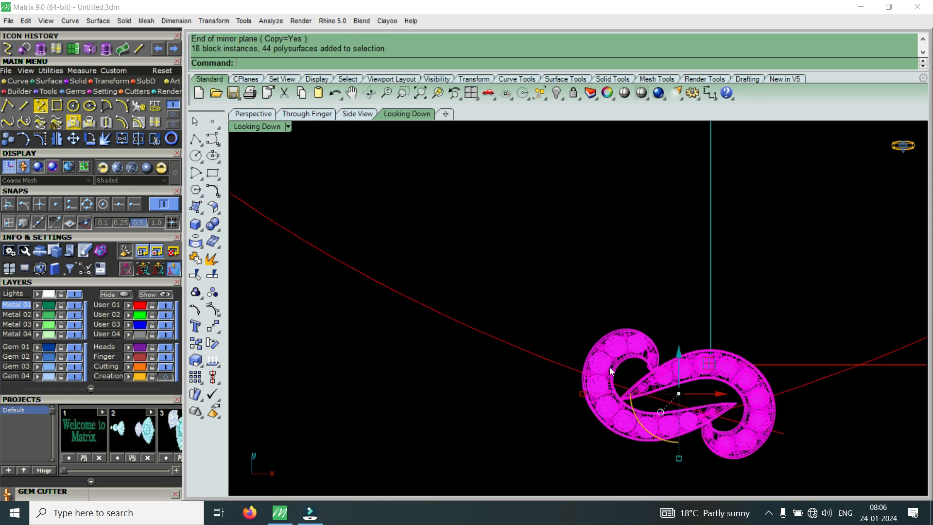
click(8, 139)
click(657, 385)
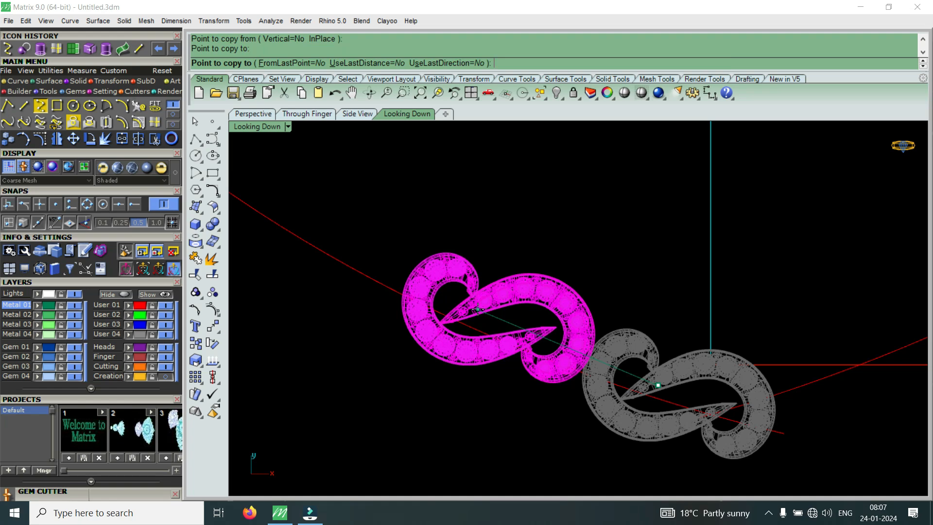
click(477, 309)
key(Return)
key(Escape)
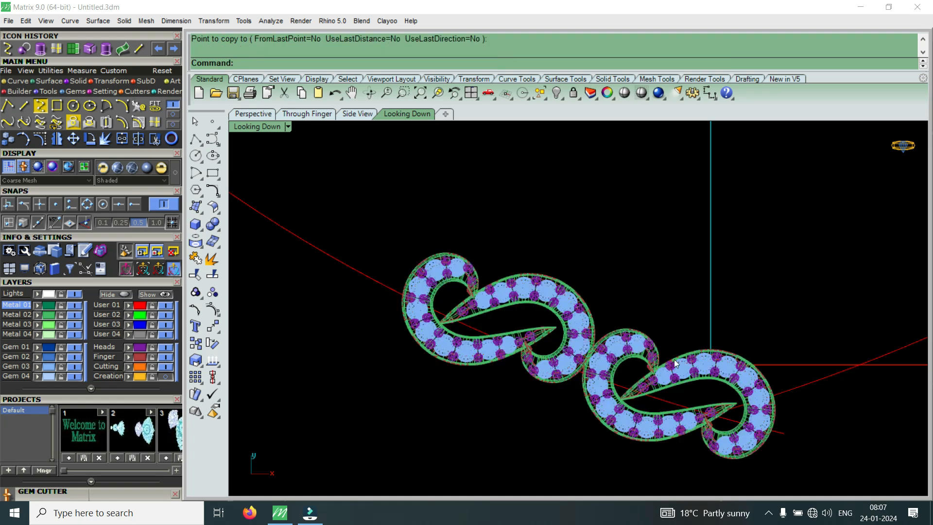
Select both swirls of the original S motif and group them
click(675, 357)
shift+click(629, 349)
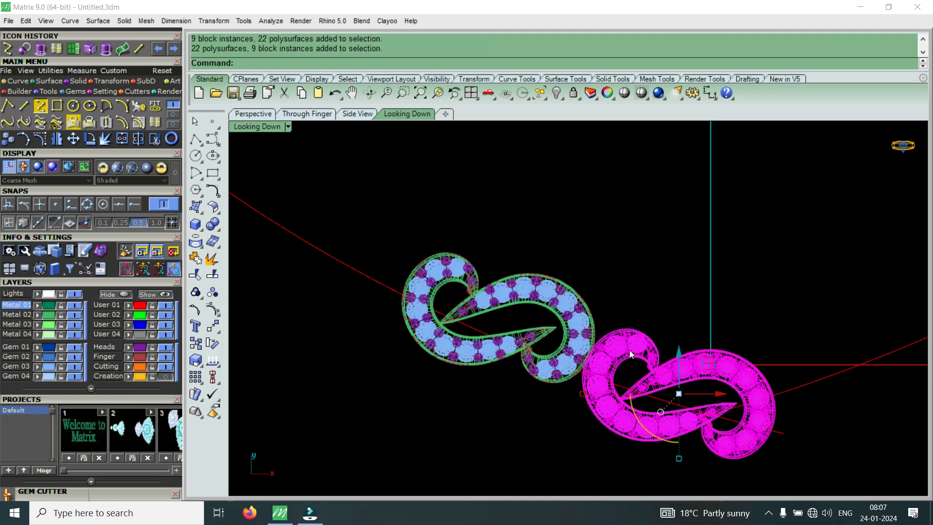
text(g)
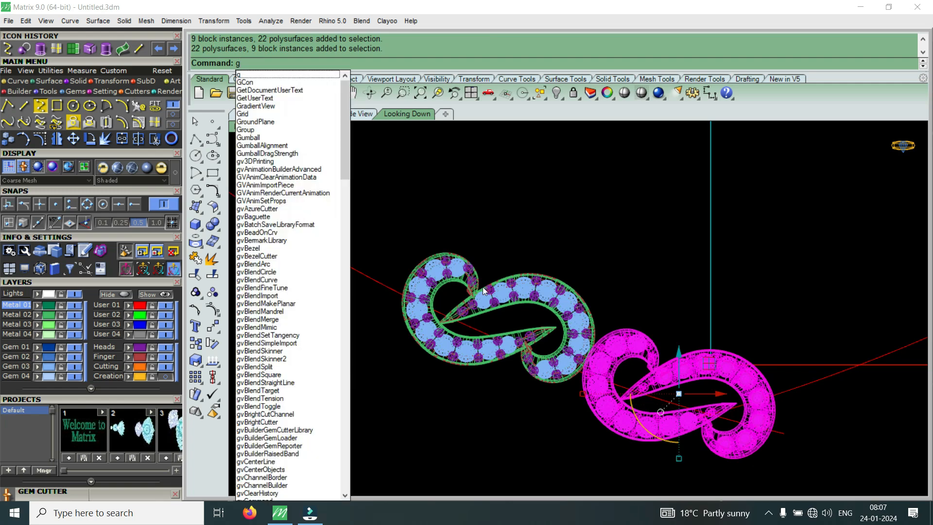
click(262, 131)
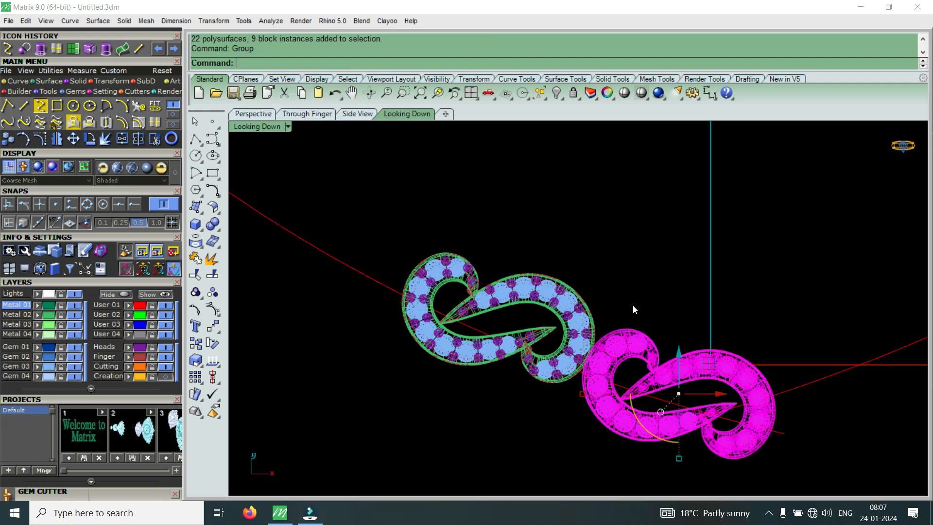
Rotate the copied S motif slightly about its lower end to follow the sweep of the lower guide curve
click(522, 246)
drag(465, 302, 459, 302)
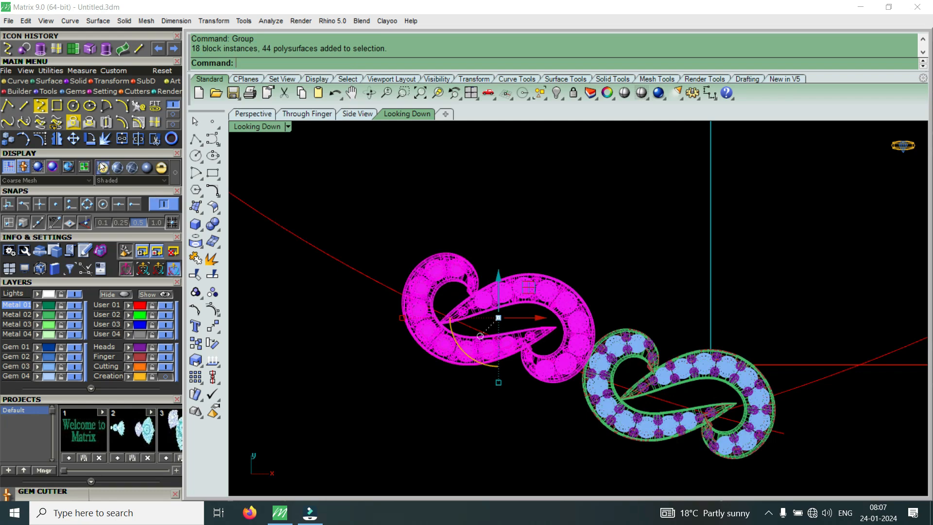
key(r)
click(577, 342)
click(467, 329)
click(459, 317)
Move the rotated S motif a small distance so its outer edge meets the neighbouring motif's edge
scroll(584, 362, up, 6)
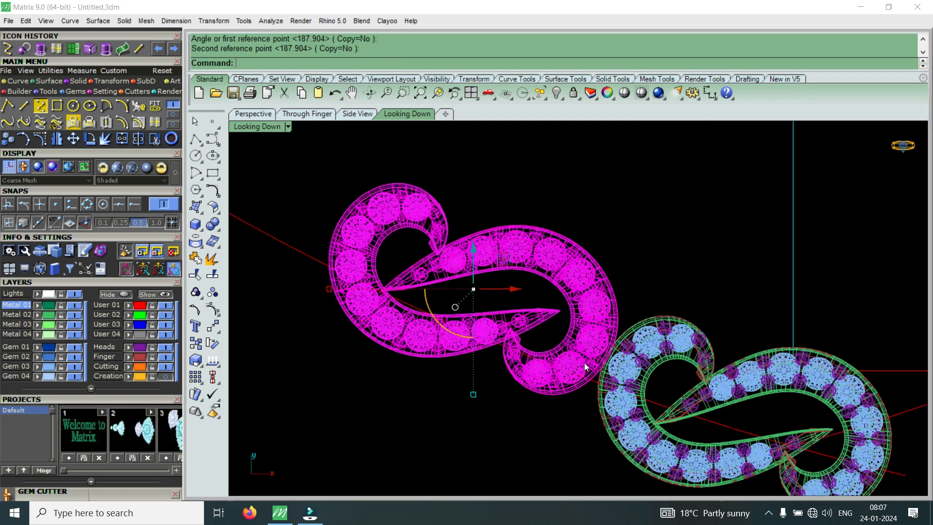
key(m)
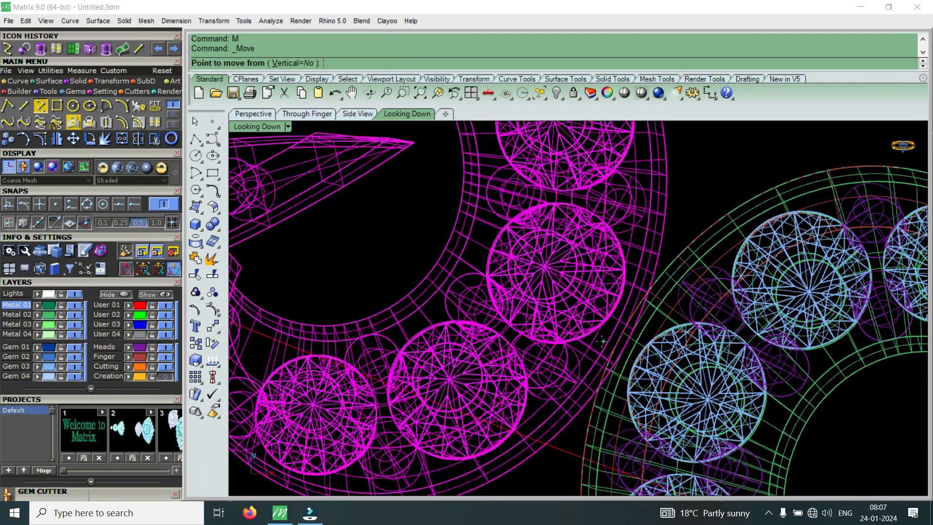
click(600, 340)
click(591, 339)
scroll(570, 337, down, 6)
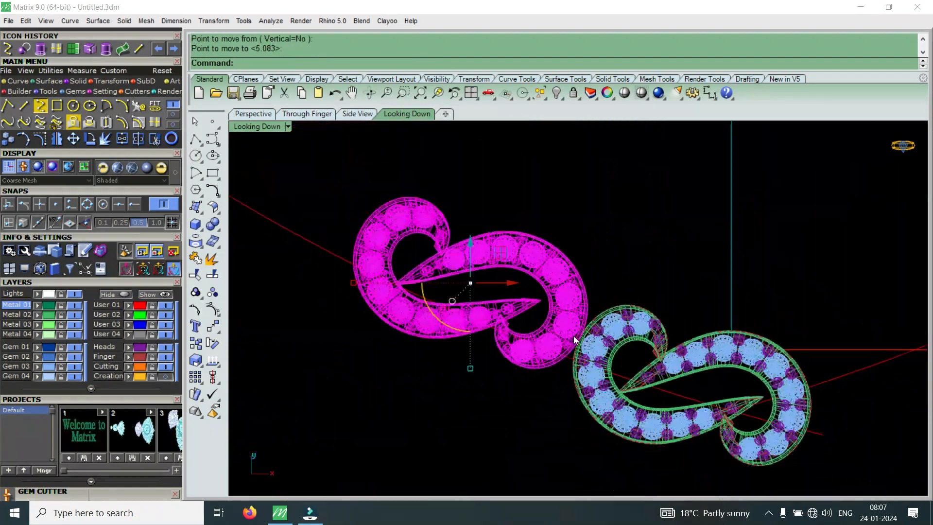
Group all parts of the second S motif
text(g)
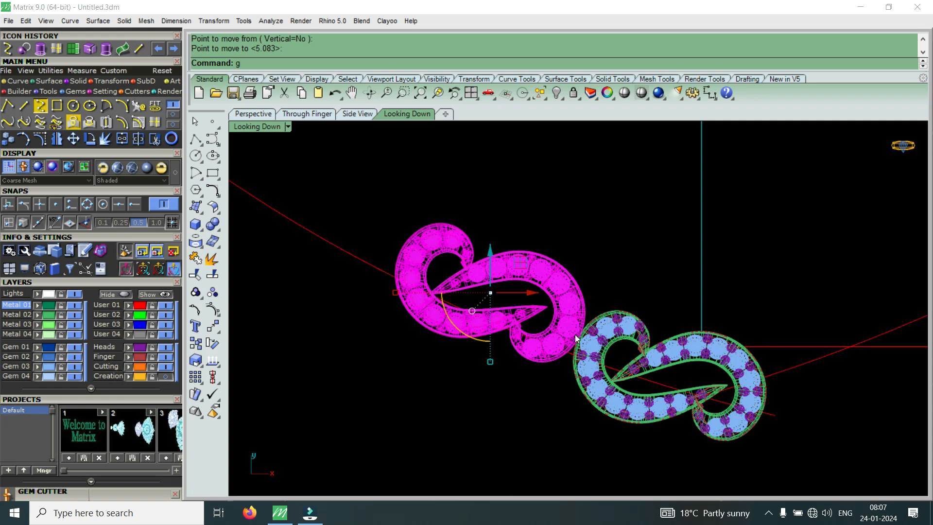
key(Return)
key(Escape)
Copy the second S motif further up the lower guide curve to make a third motif in the chain
scroll(594, 343, down, 3)
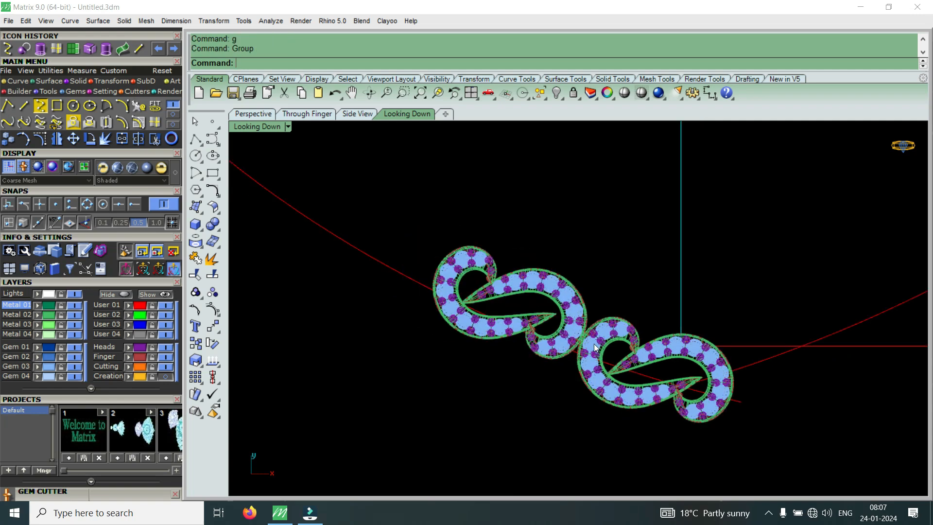
click(537, 327)
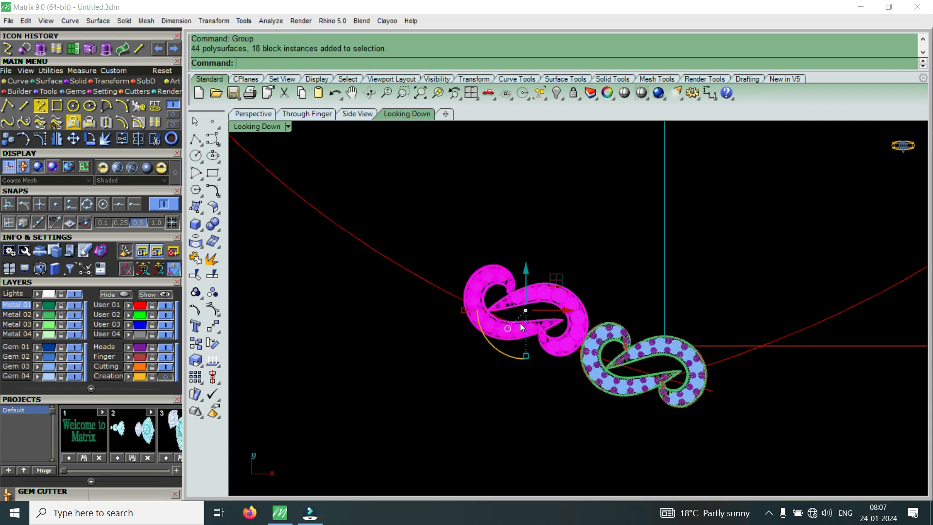
click(7, 139)
click(573, 309)
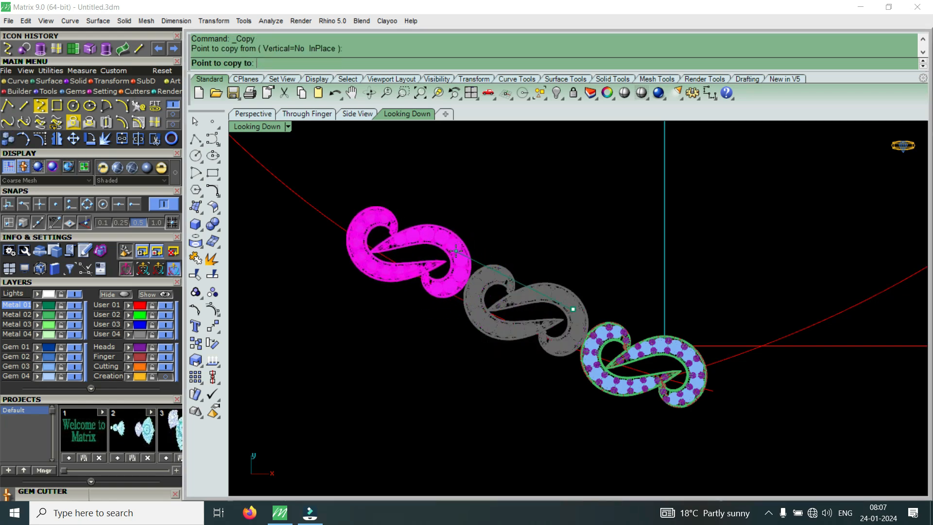
click(459, 249)
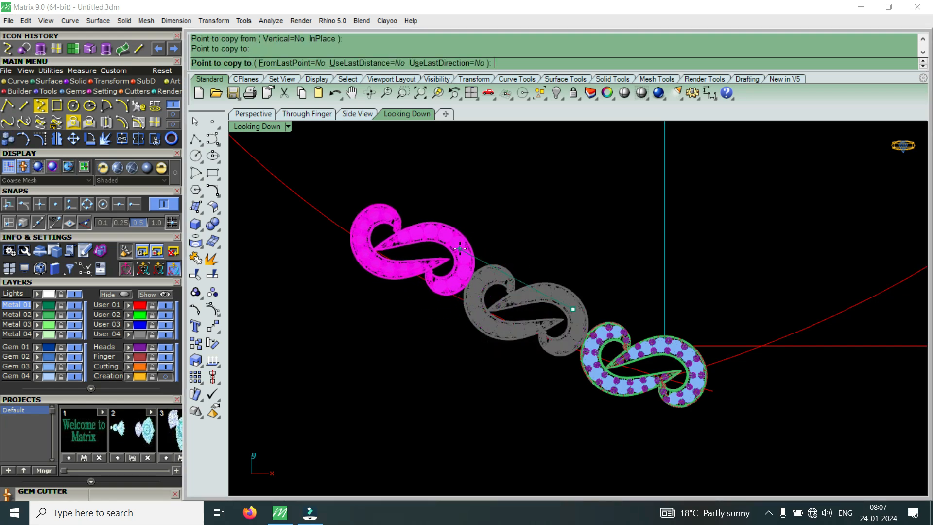
key(Return)
Move the third S motif slightly so it lines up edge to edge with the second one
scroll(573, 316, up, 6)
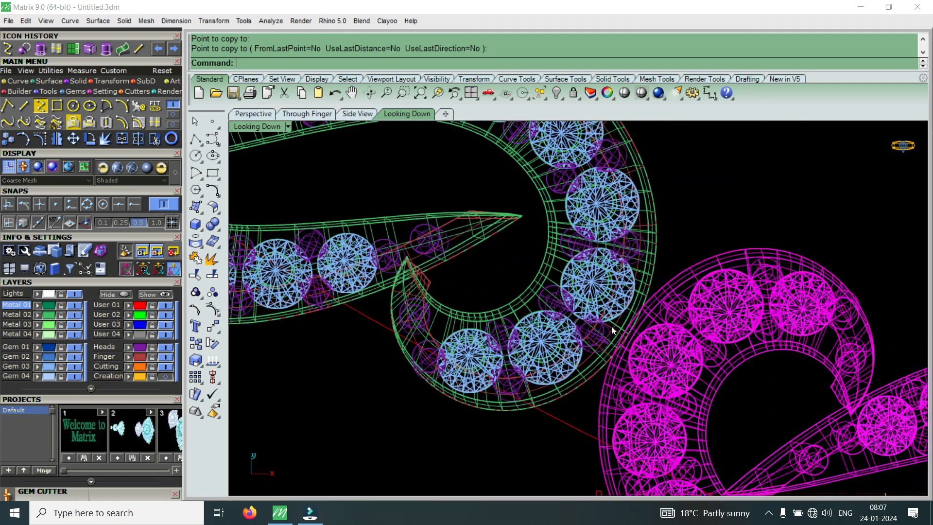
scroll(587, 324, up, 2)
scroll(600, 344, down, 8)
drag(546, 214, 458, 278)
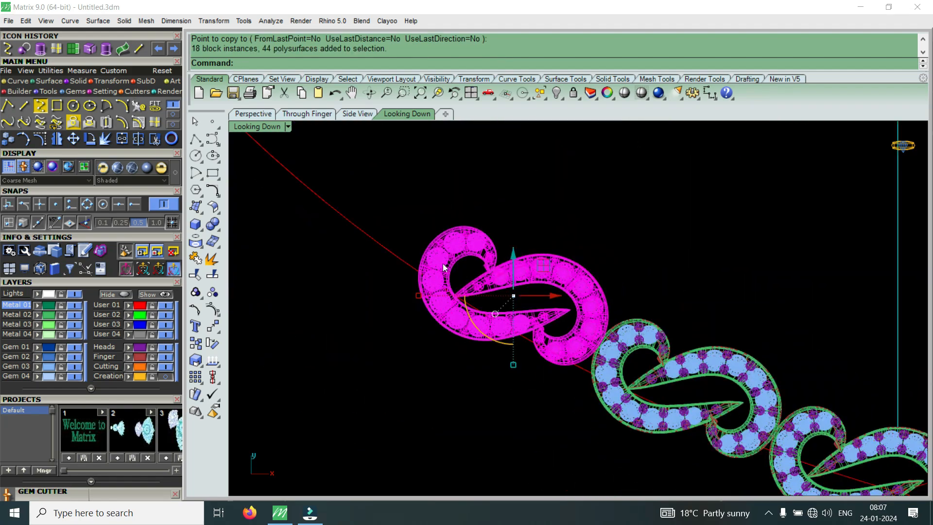
click(73, 139)
scroll(591, 329, up, 6)
click(591, 330)
scroll(578, 321, up, 2)
click(570, 315)
scroll(570, 316, down, 8)
scroll(570, 314, down, 4)
scroll(570, 314, up, 2)
key(Escape)
scroll(569, 315, down, 8)
scroll(630, 360, up, 10)
scroll(630, 329, up, 3)
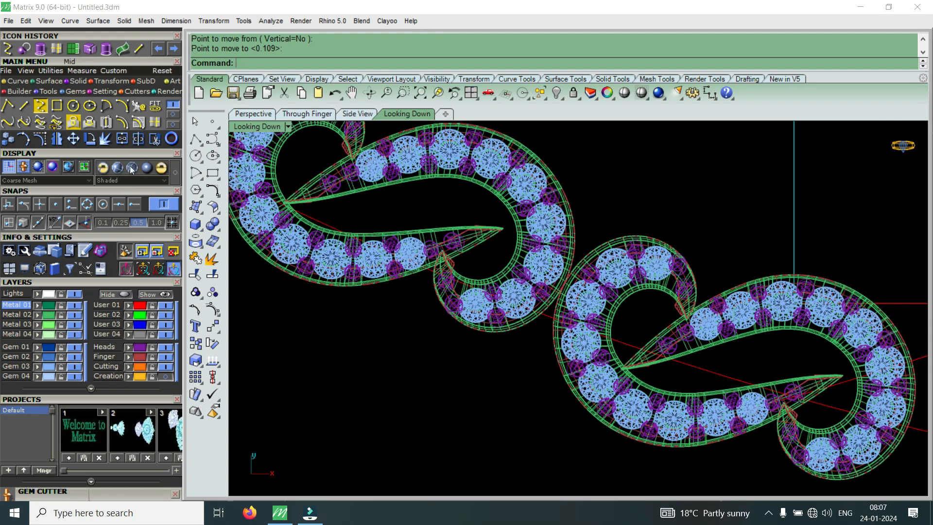
click(25, 106)
scroll(508, 286, down, 3)
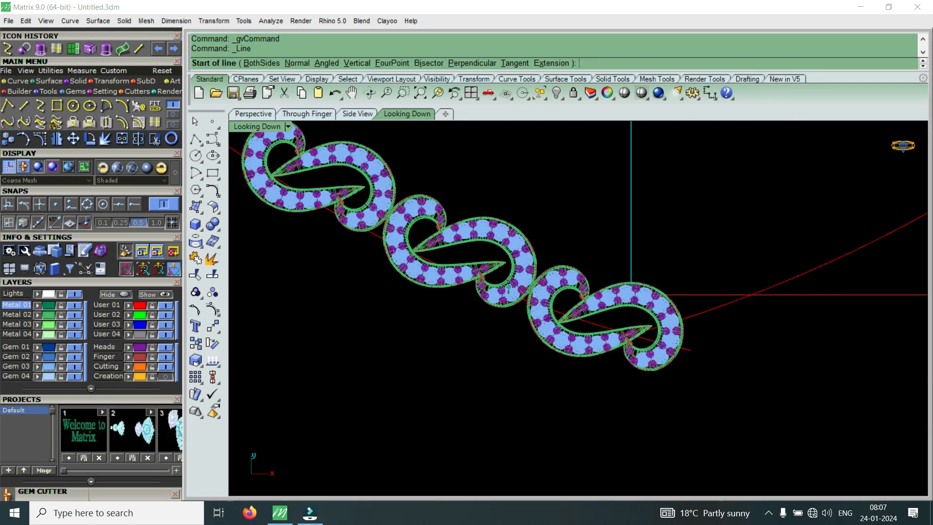
key(Escape)
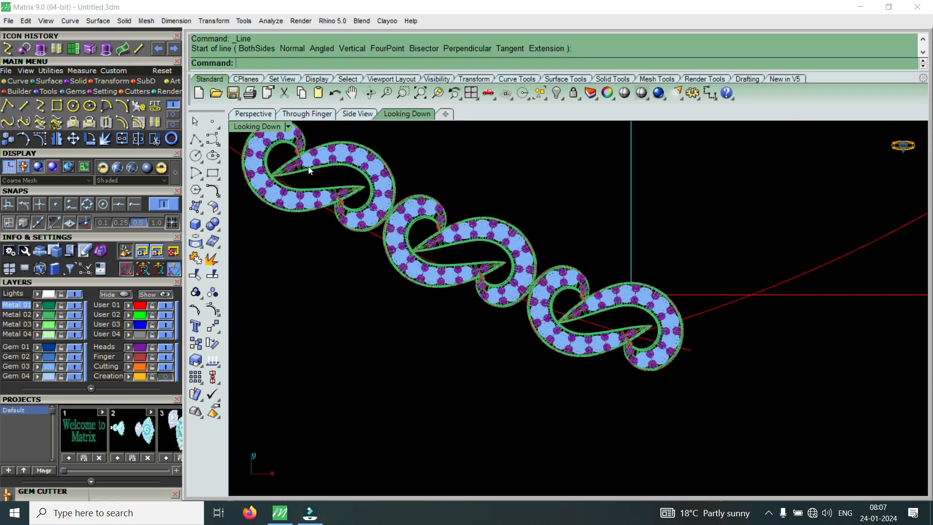
In the Through Finger view, draw a vertical line of length 5 downward from the origin
double_click(251, 127)
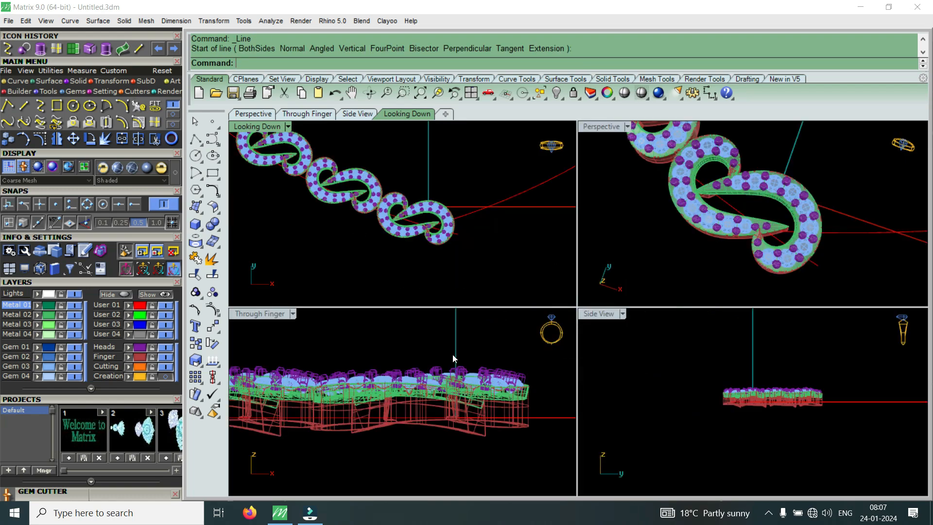
click(23, 105)
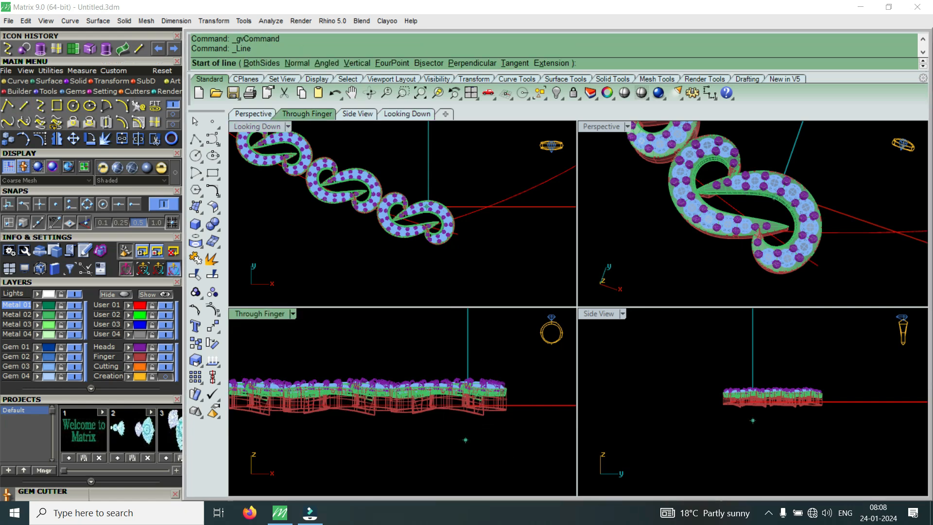
text(0)
key(Return)
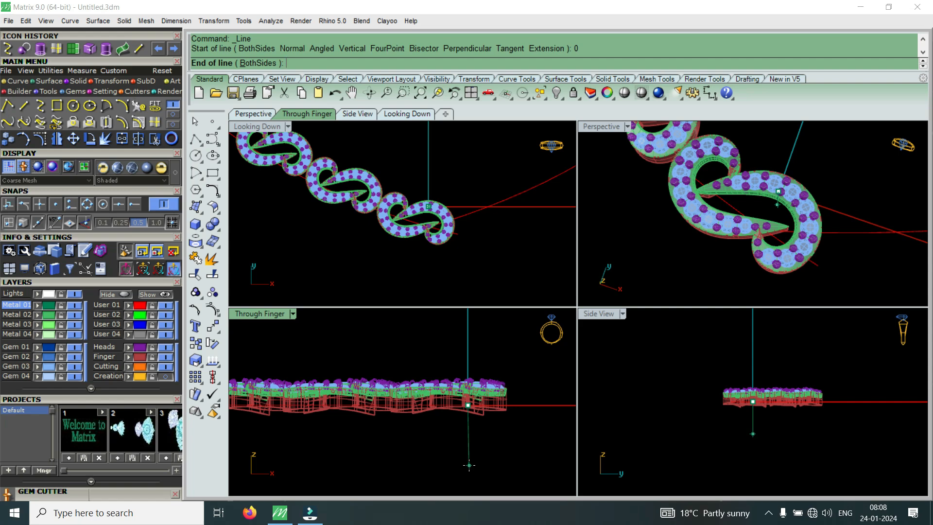
text(5)
key(Return)
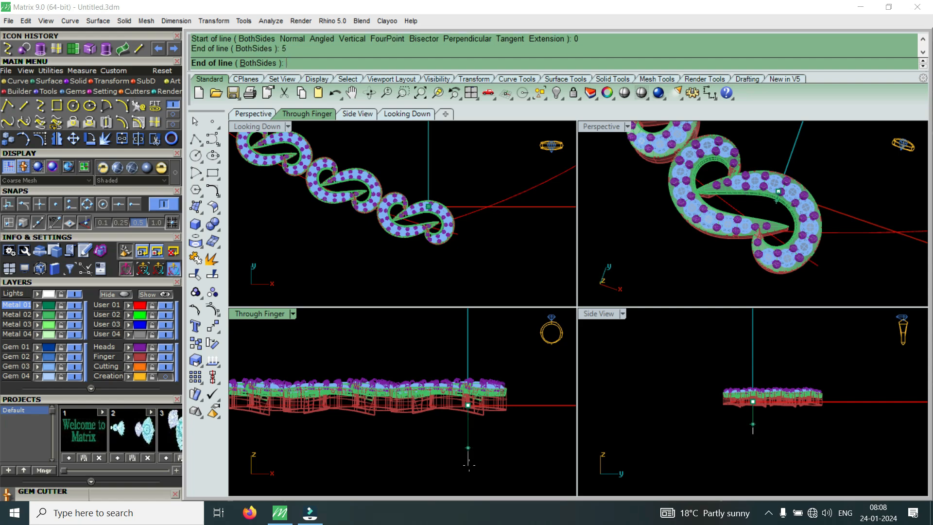
click(468, 466)
Raise the vertical line until it extends above the prongs of the original S motif
click(471, 444)
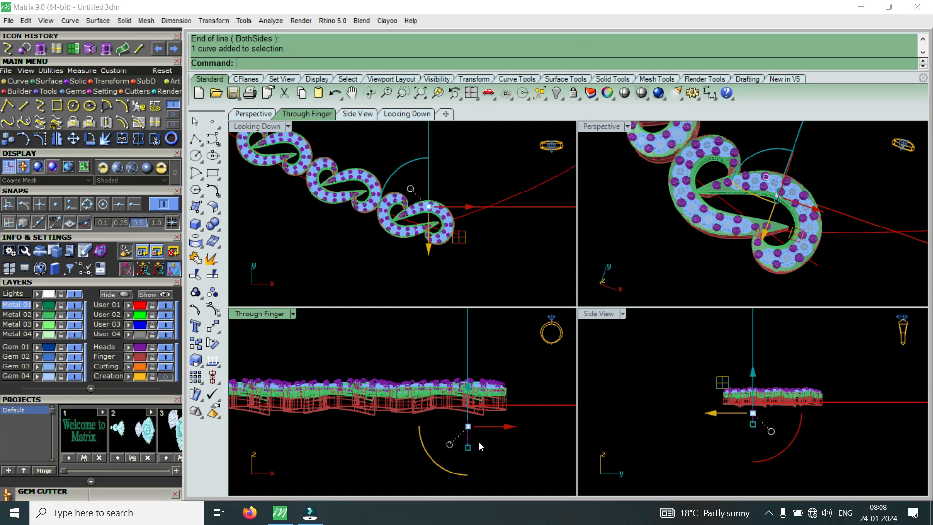
scroll(478, 442, down, 2)
drag(476, 396, 481, 377)
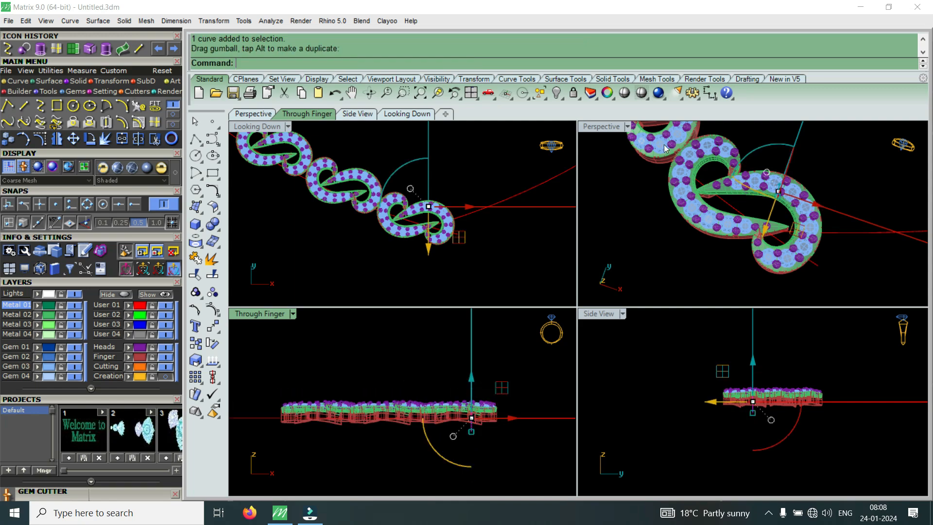
double_click(610, 127)
right_drag(675, 181, 564, 138)
drag(638, 287, 651, 238)
Pipe the vertical line with a radius of 0.55 to form a solid cylindrical pin
right_drag(651, 238, 359, 335)
scroll(586, 317, up, 3)
scroll(482, 307, up, 1)
right_drag(482, 307, 610, 224)
scroll(610, 225, up, 3)
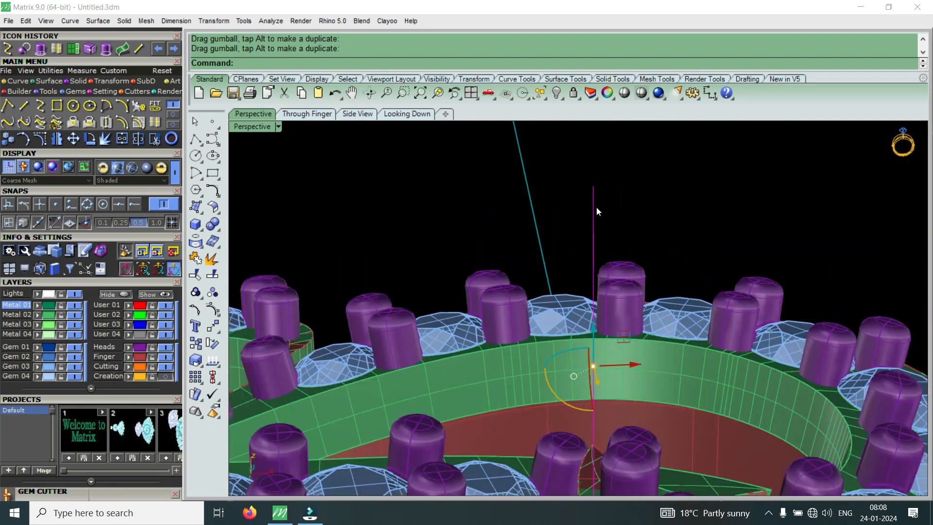
click(75, 81)
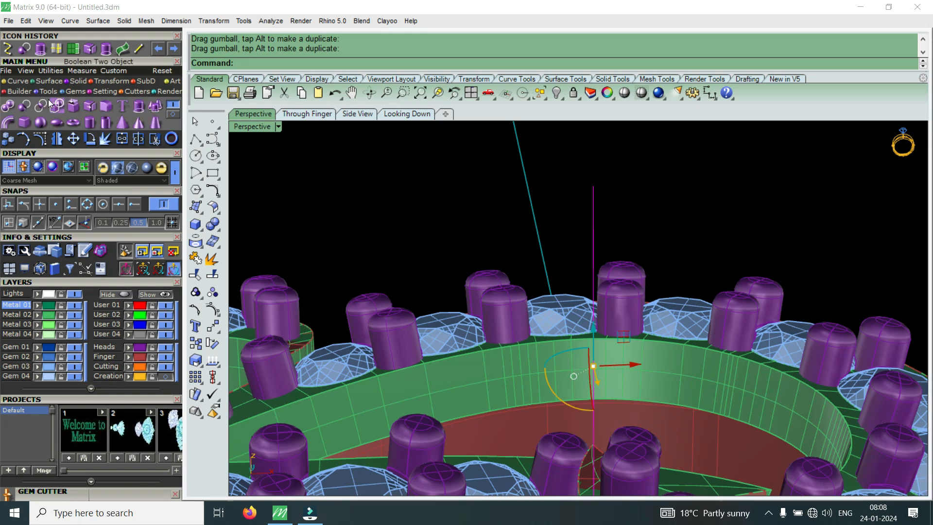
click(8, 122)
text(.55)
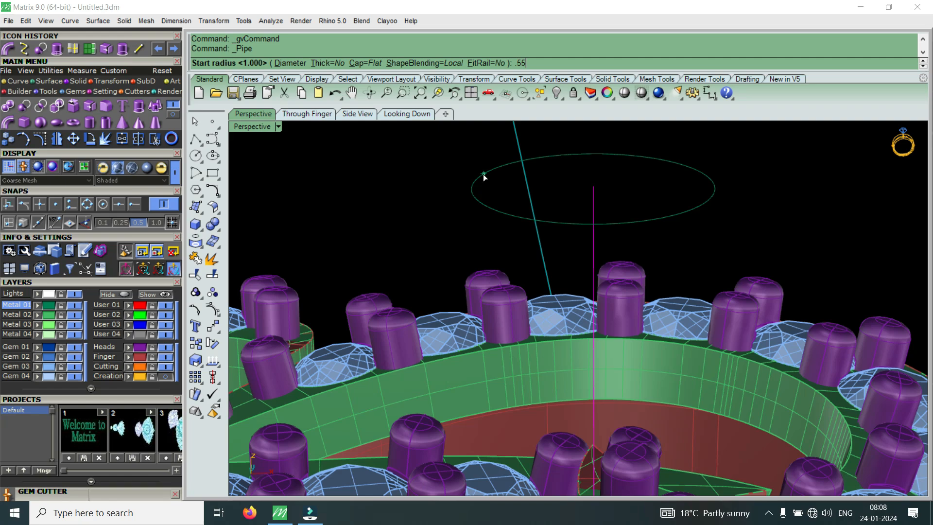
key(Return)
key(Return)
key(Return)
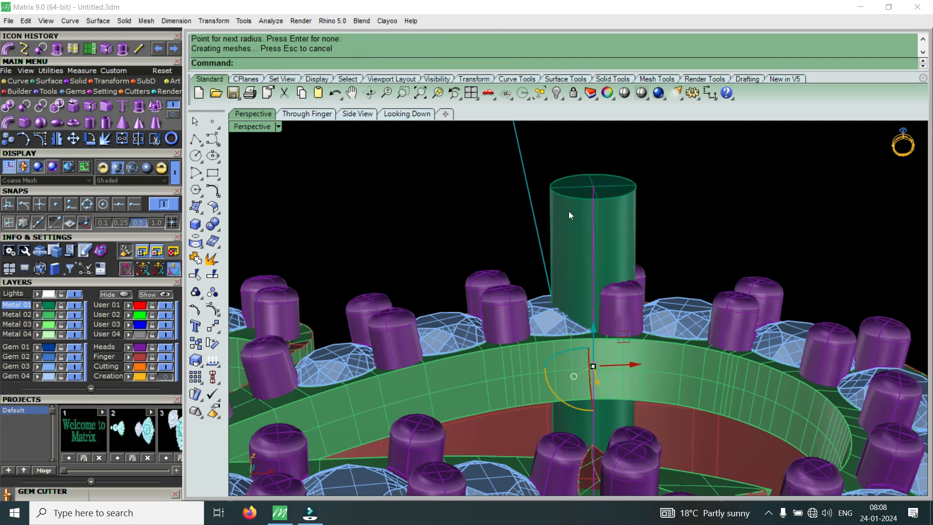
Place a bead on the pin's upper end face, snapped to the face centre, at scale 1
click(573, 188)
right_drag(573, 188, 589, 205)
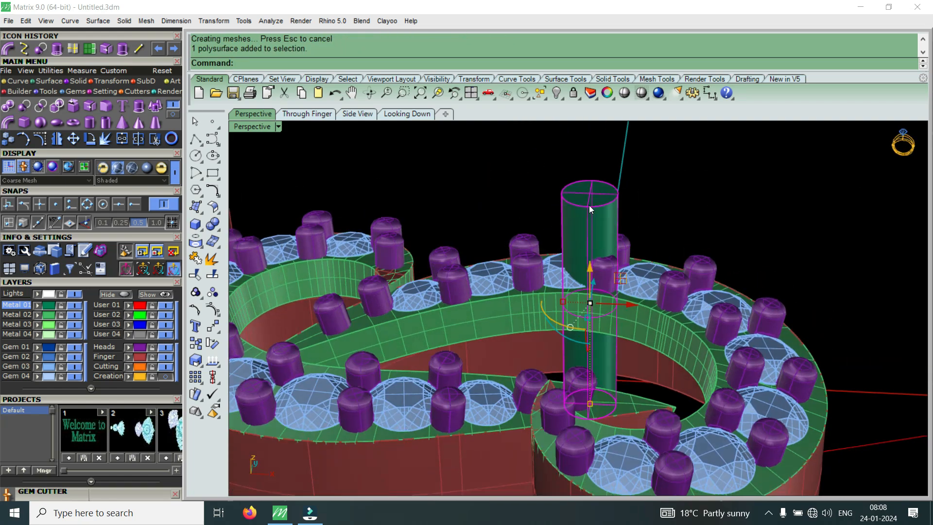
scroll(596, 197, up, 3)
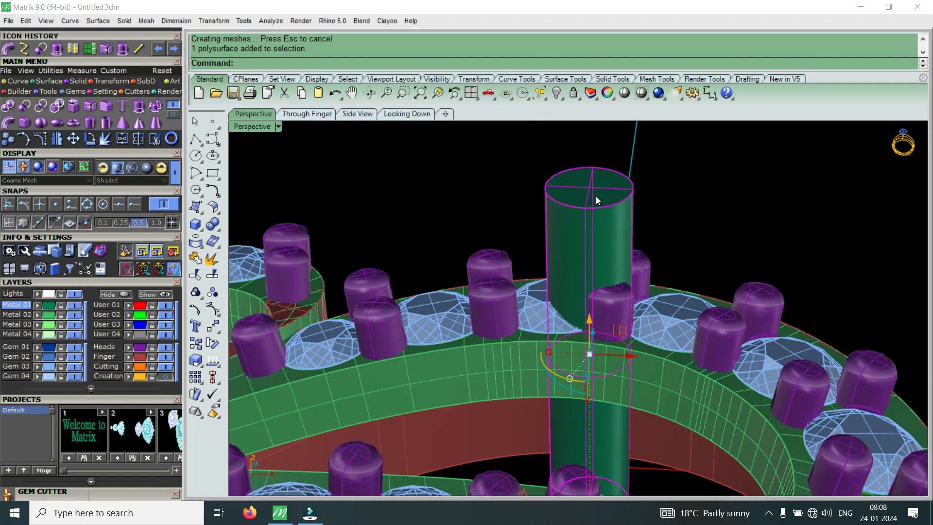
key(F6)
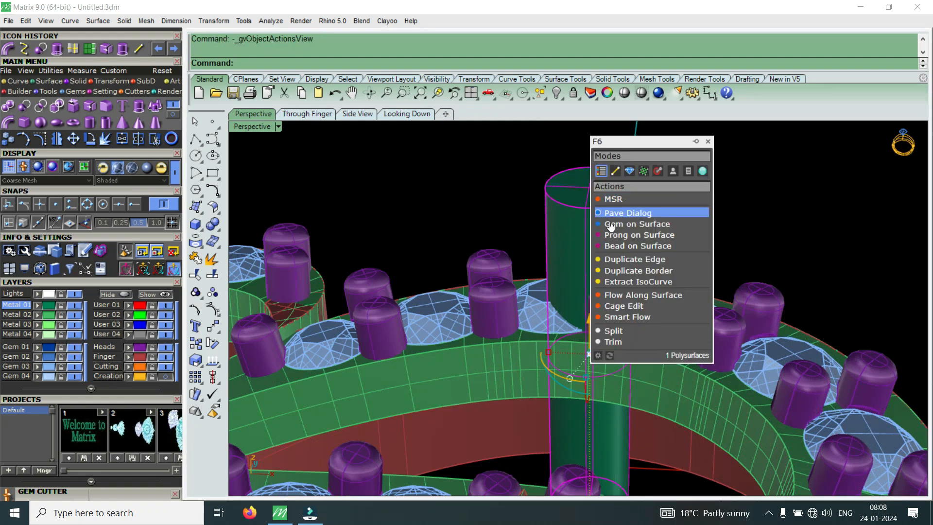
click(627, 246)
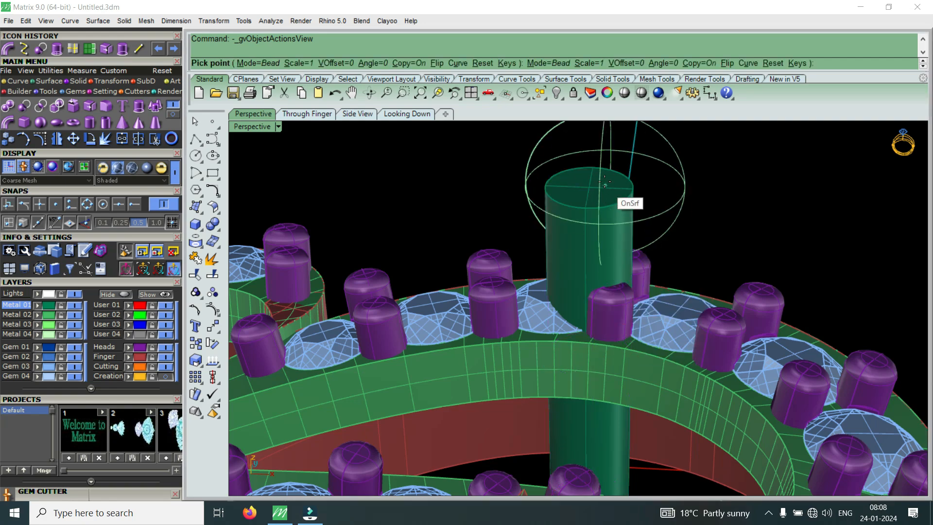
click(102, 204)
click(575, 177)
key(Return)
Scale the bead vertically to flatten it into an oval pin head
scroll(594, 253, down, 6)
right_drag(589, 227, 599, 221)
scroll(599, 221, up, 5)
click(597, 226)
scroll(591, 241, up, 4)
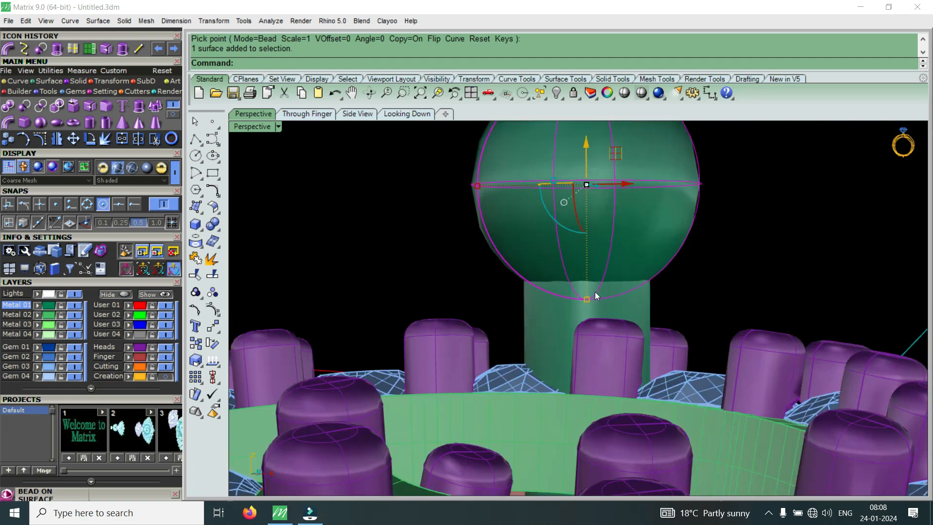
drag(585, 299, 603, 256)
scroll(603, 218, down, 3)
scroll(599, 192, up, 4)
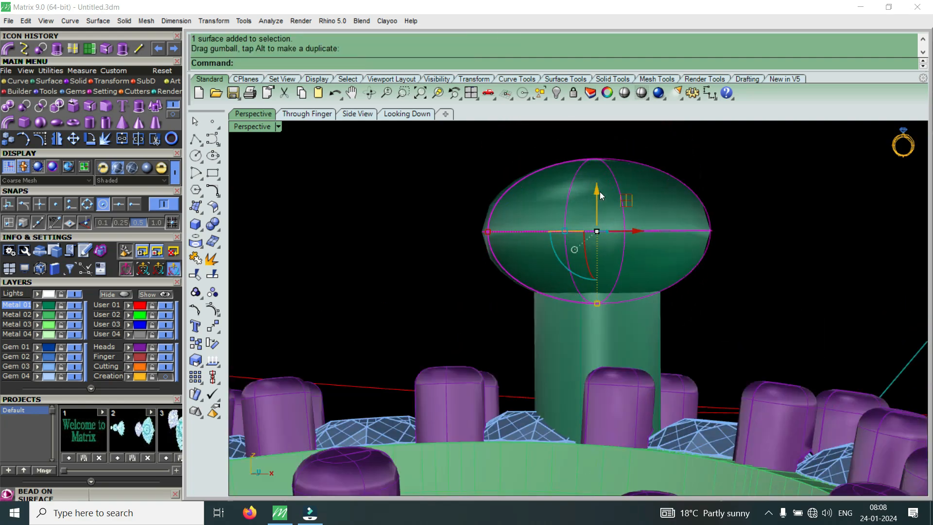
Flatten the pin head a little further in the vertical direction
double_click(254, 125)
scroll(437, 209, up, 5)
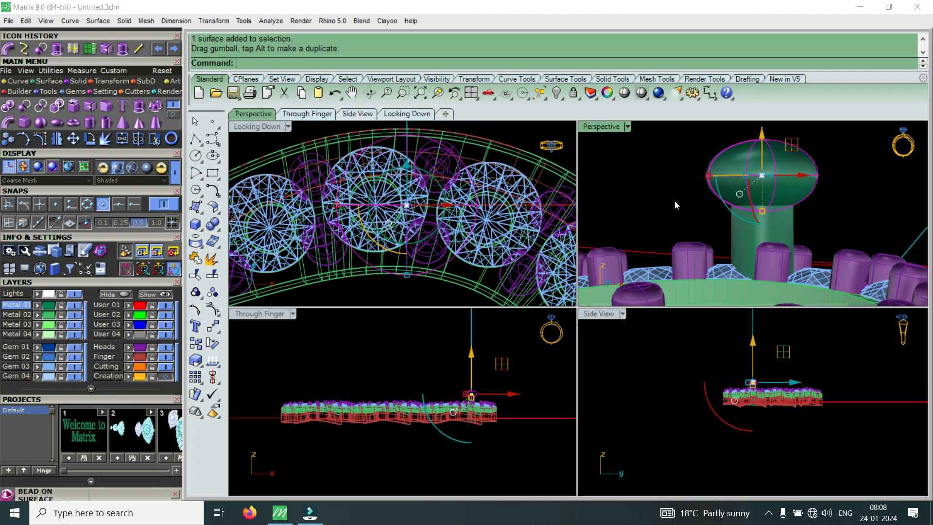
right_drag(839, 172, 740, 255)
right_drag(769, 210, 748, 186)
key(Escape)
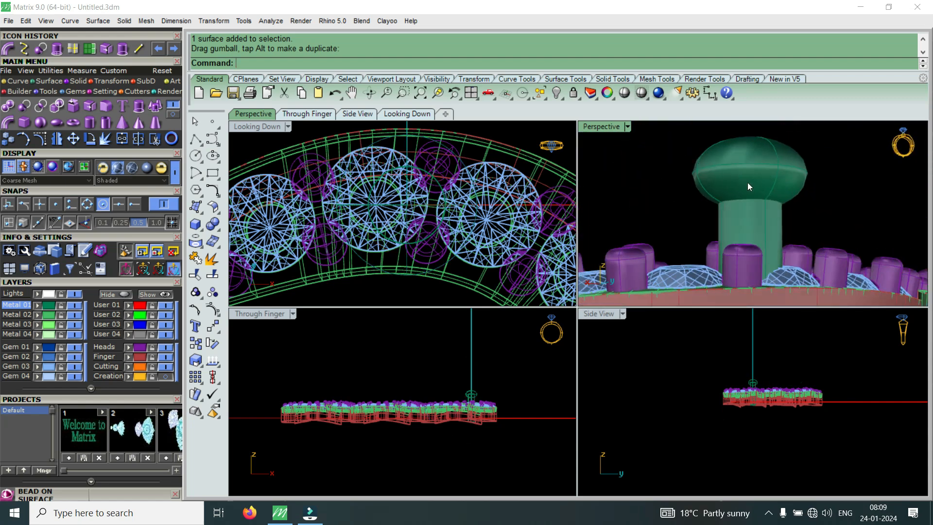
scroll(748, 186, up, 1)
click(749, 187)
drag(751, 219, 756, 213)
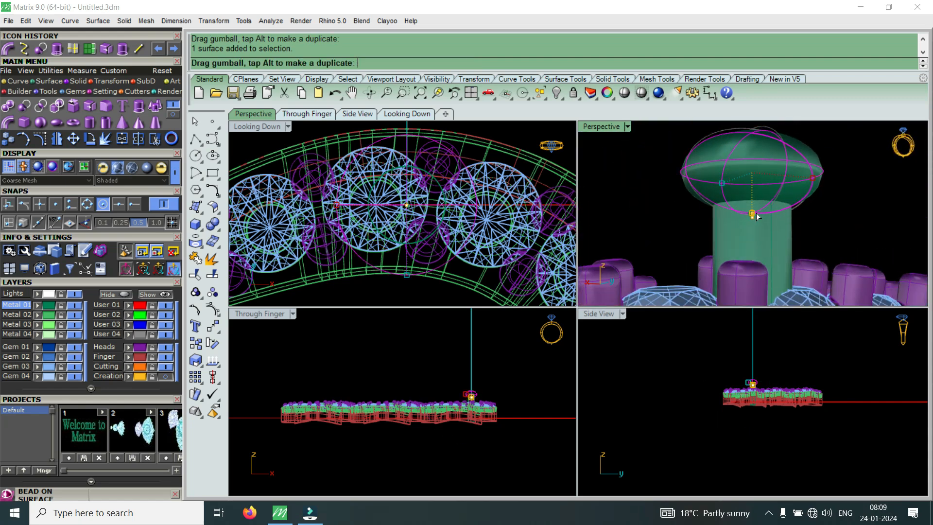
key(Escape)
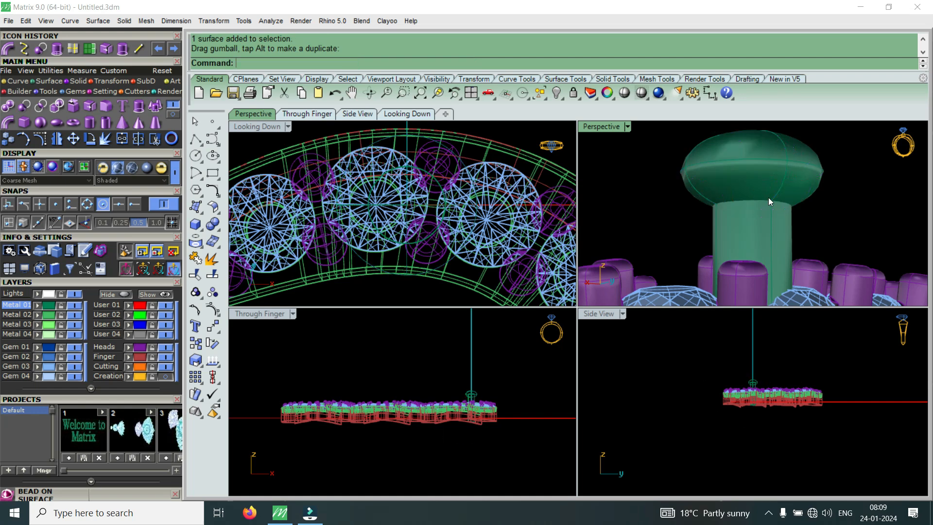
Raise the flattened head slightly so it sits higher on the pin
double_click(600, 127)
right_drag(678, 173, 641, 275)
scroll(629, 325, up, 2)
click(651, 280)
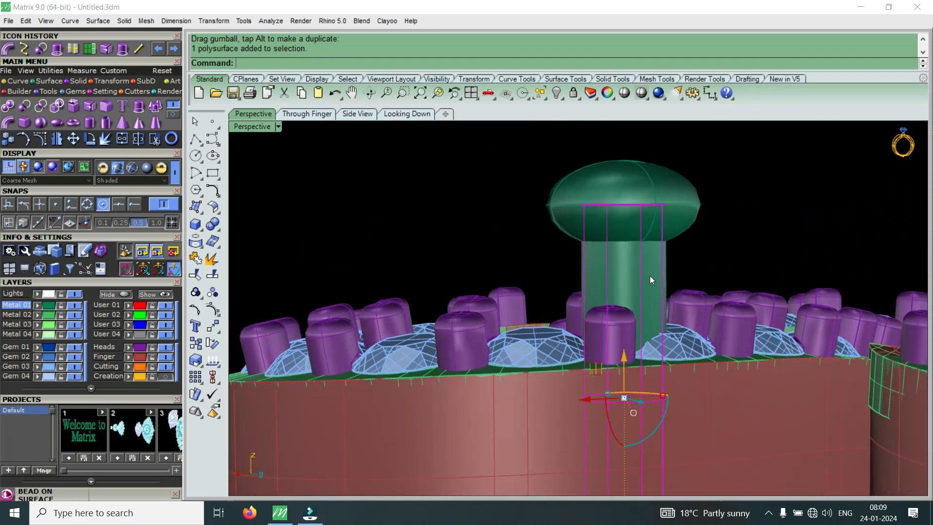
click(642, 195)
drag(625, 167, 644, 156)
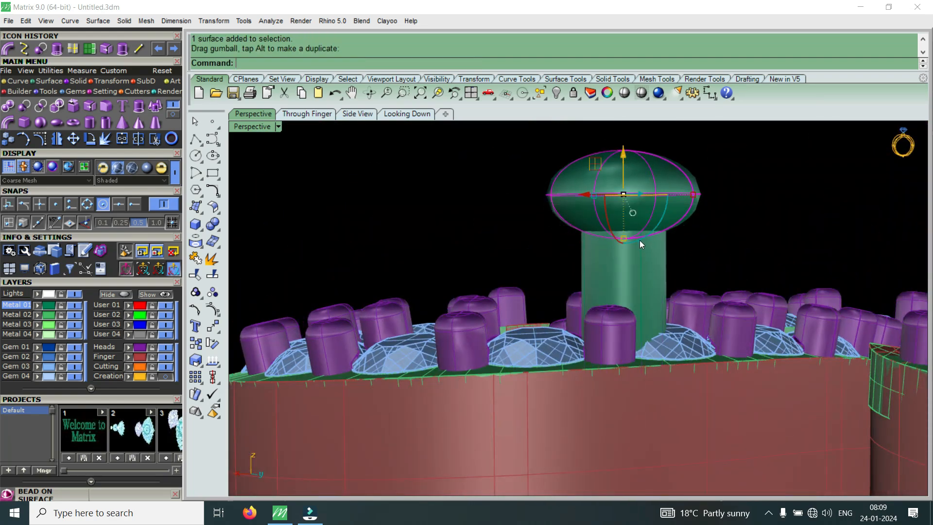
Assign both the pin and its head to the Metal 04 layer
click(641, 258)
shift+click(662, 204)
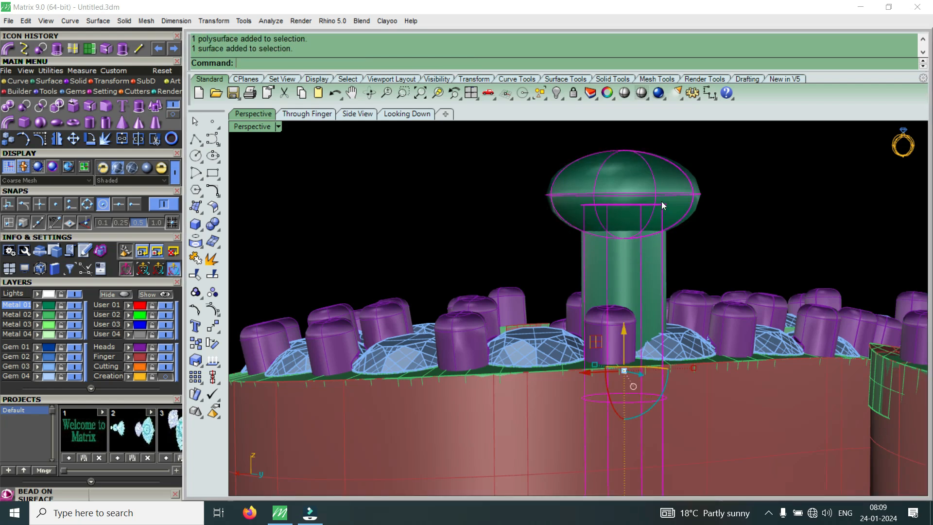
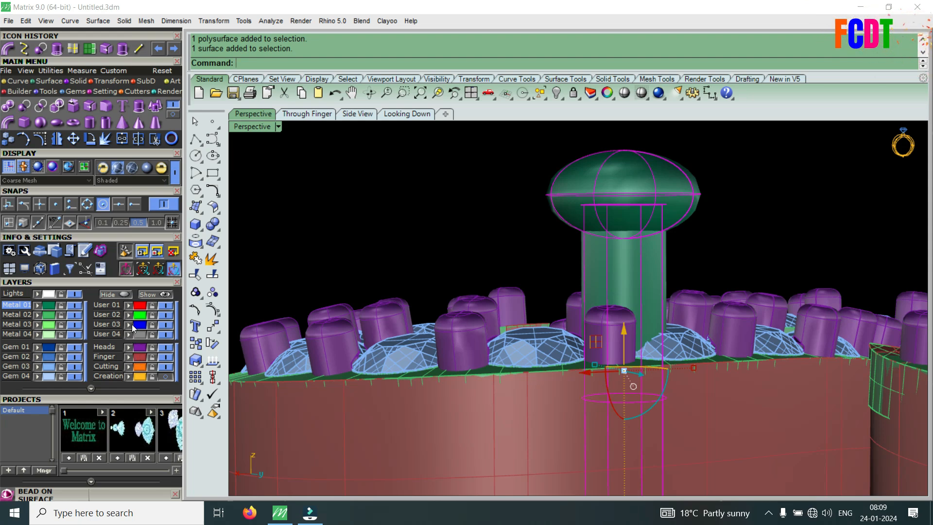
click(40, 333)
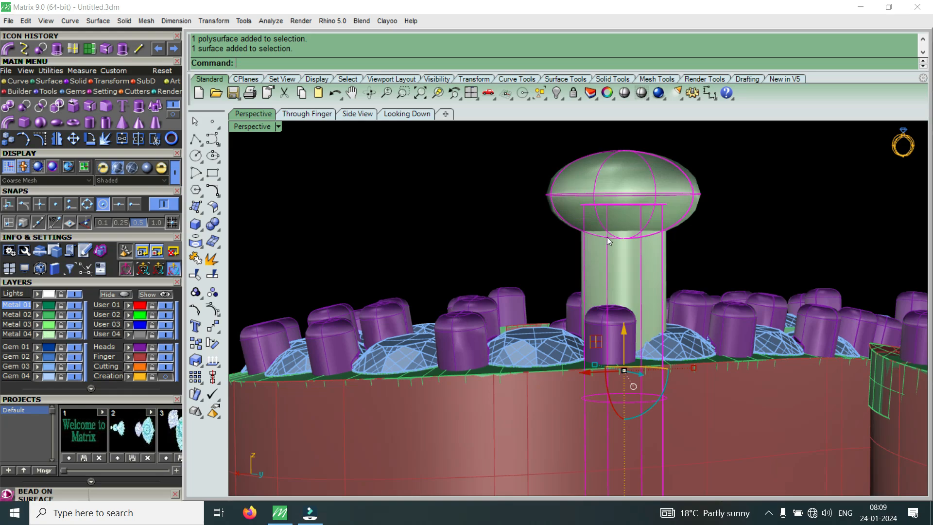
Group the pin, its flattened head and the centre line into one object
drag(721, 168, 610, 243)
scroll(632, 224, down, 5)
mouse_move(635, 222)
right_down()
mouse_move(651, 398)
mouse_move(624, 220)
right_up()
scroll(624, 218, up, 5)
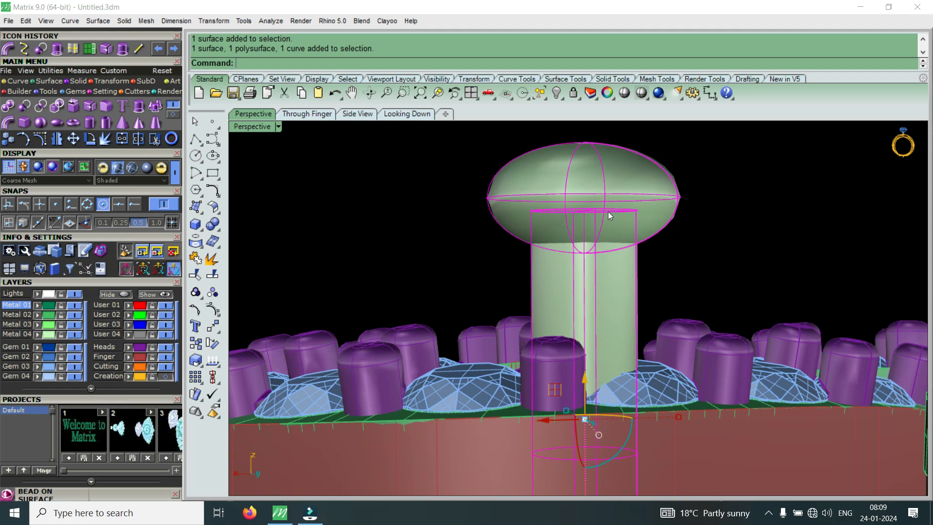
right_drag(641, 224, 585, 229)
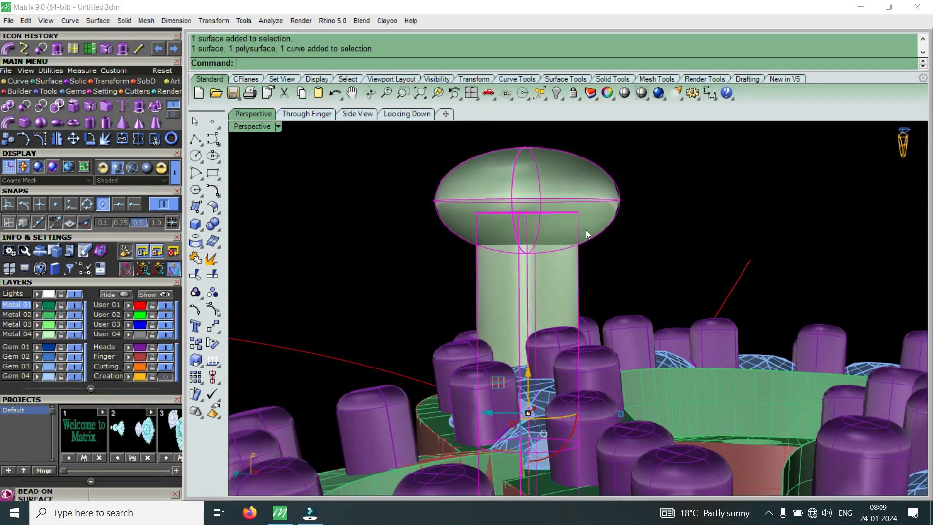
scroll(584, 229, down, 3)
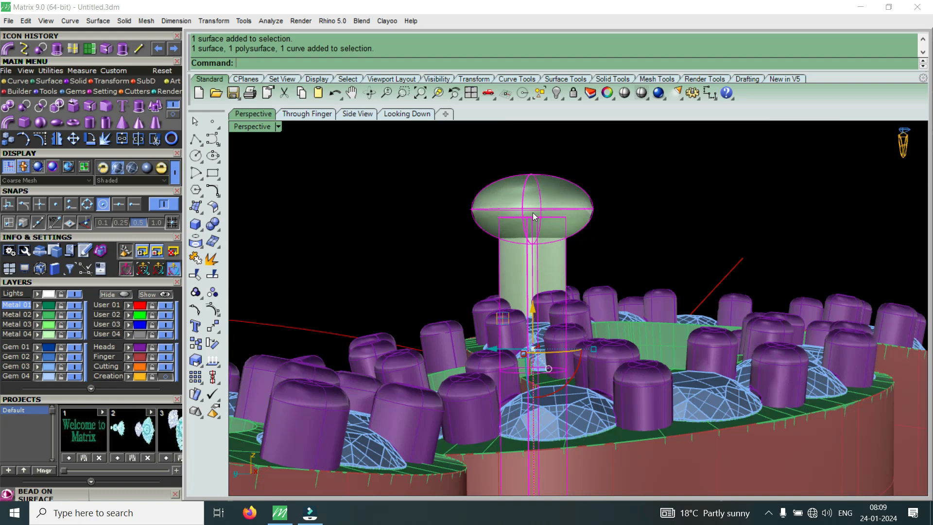
text(g)
key(Return)
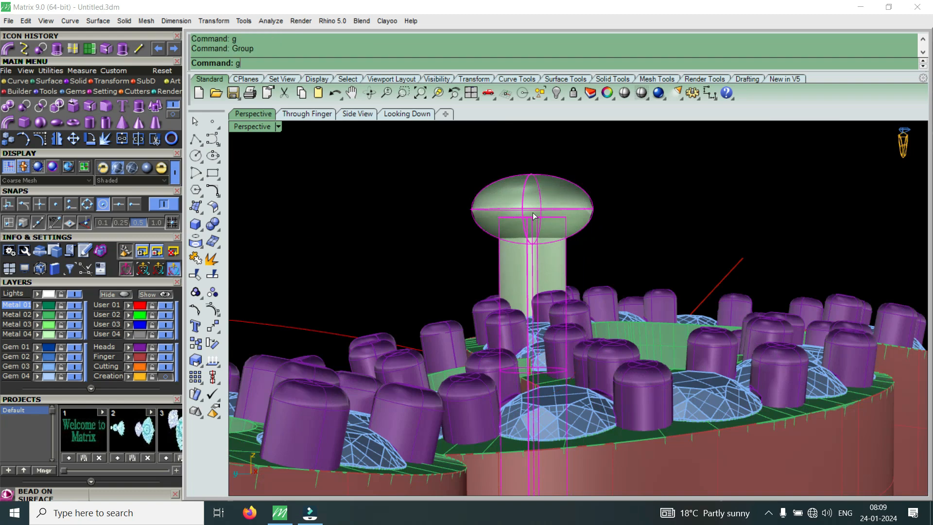
Rotate the grouped pin 90° in the Through Finger view so it lies horizontally along the X axis
double_click(242, 127)
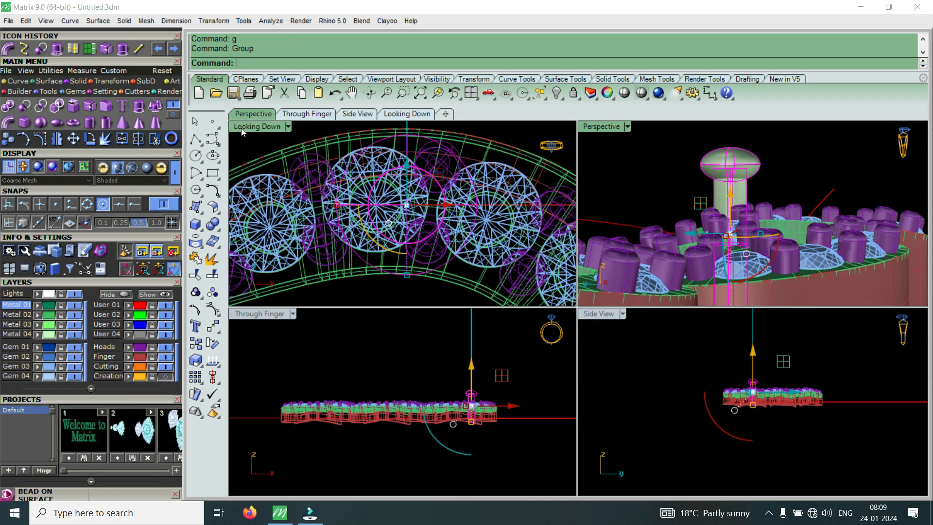
double_click(241, 128)
scroll(656, 278, down, 3)
scroll(656, 278, down, 3)
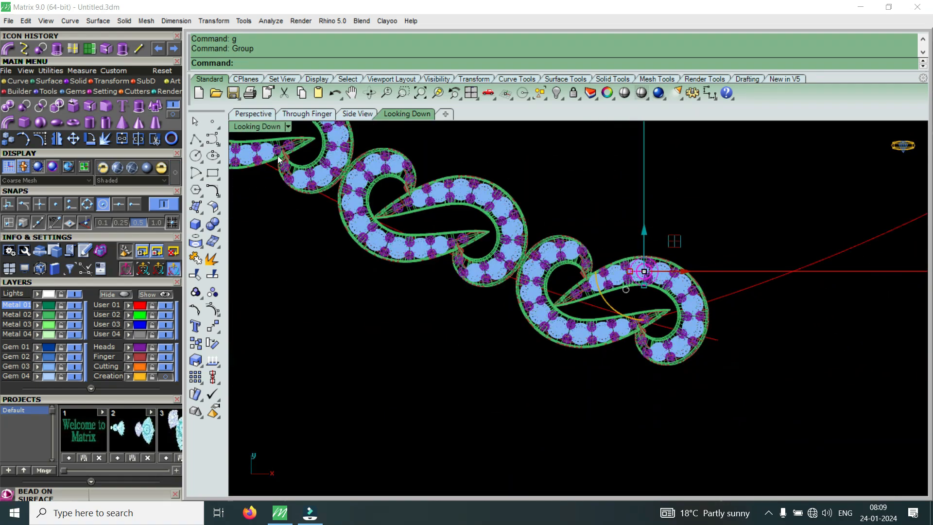
double_click(269, 128)
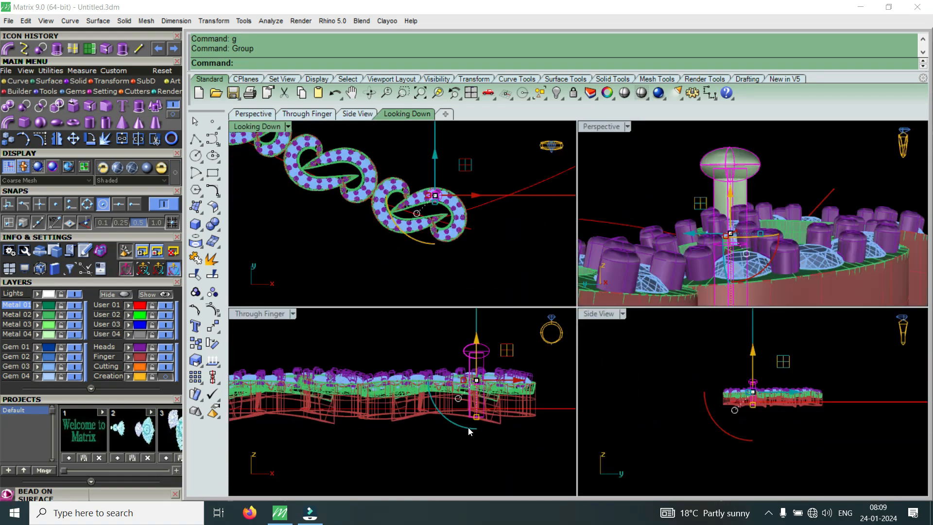
drag(465, 427, 416, 238)
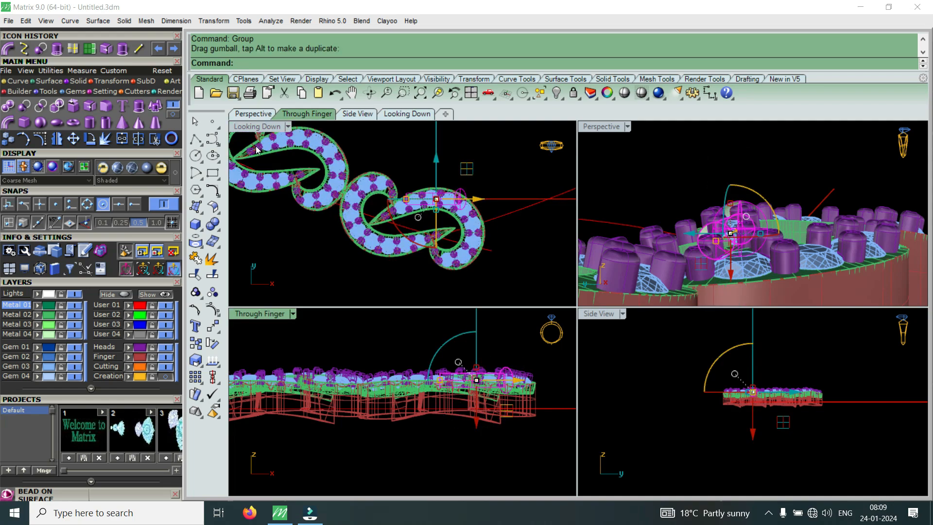
In the Looking Down view, move the horizontal pin to the joint between the original and second S motifs
double_click(257, 127)
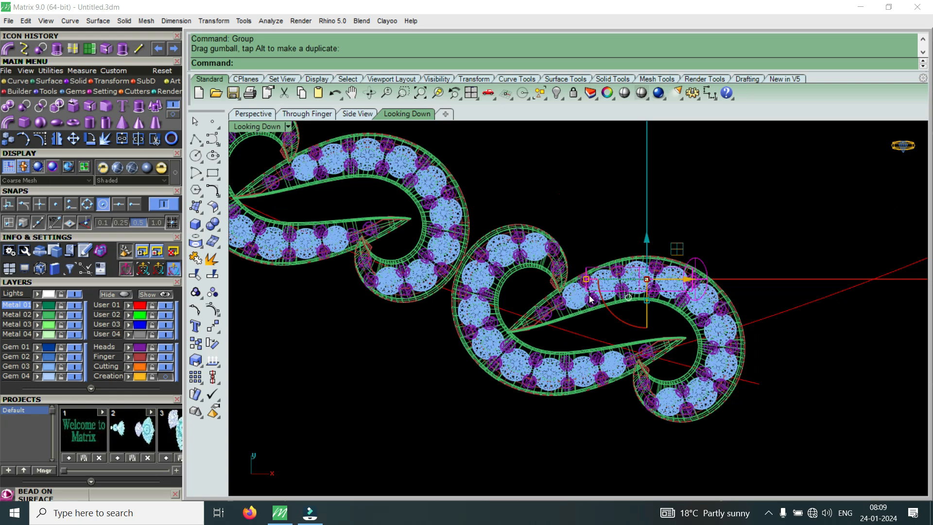
click(73, 139)
click(672, 282)
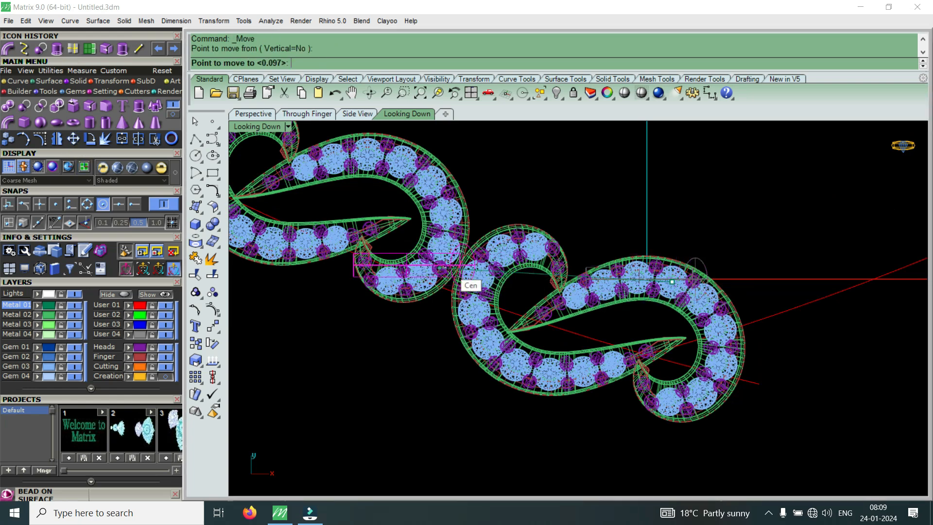
click(106, 206)
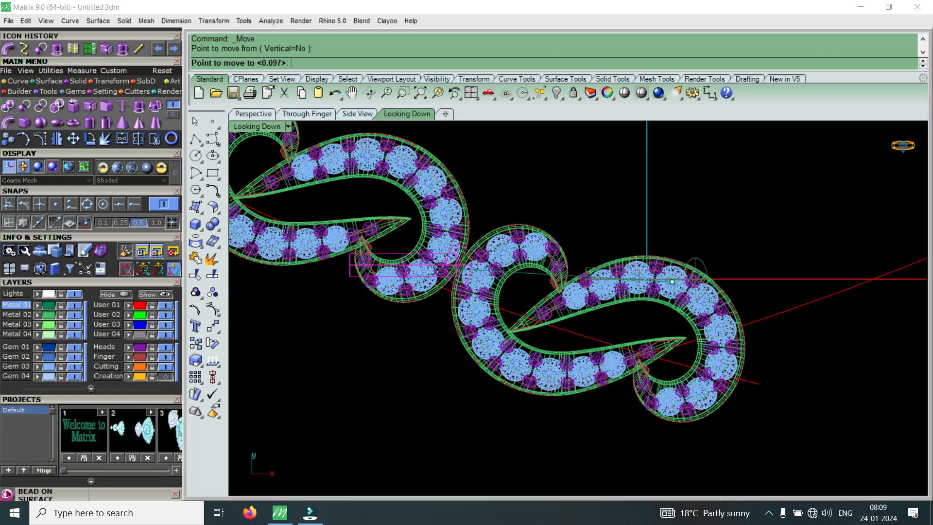
click(480, 272)
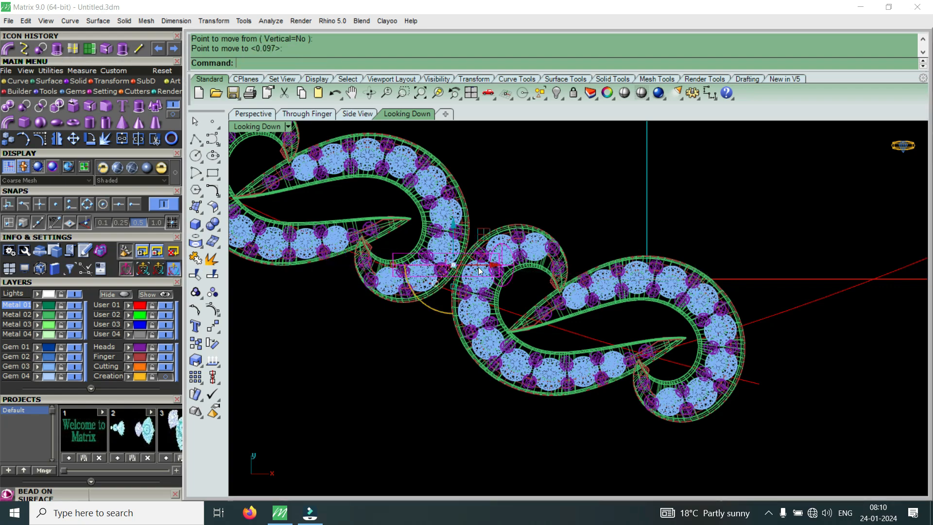
Rotate the pin clockwise in plan so it slants across the joint between the two S motifs
scroll(395, 250, up, 3)
click(428, 263)
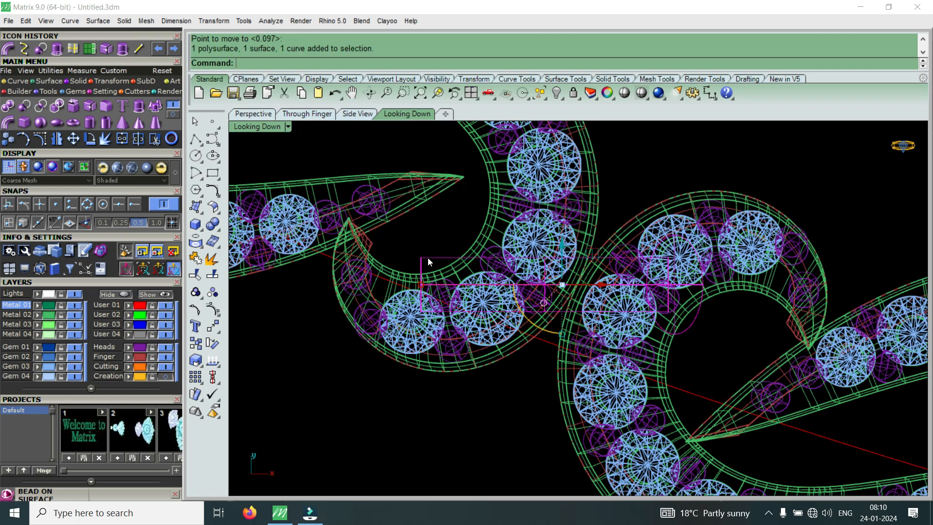
click(90, 138)
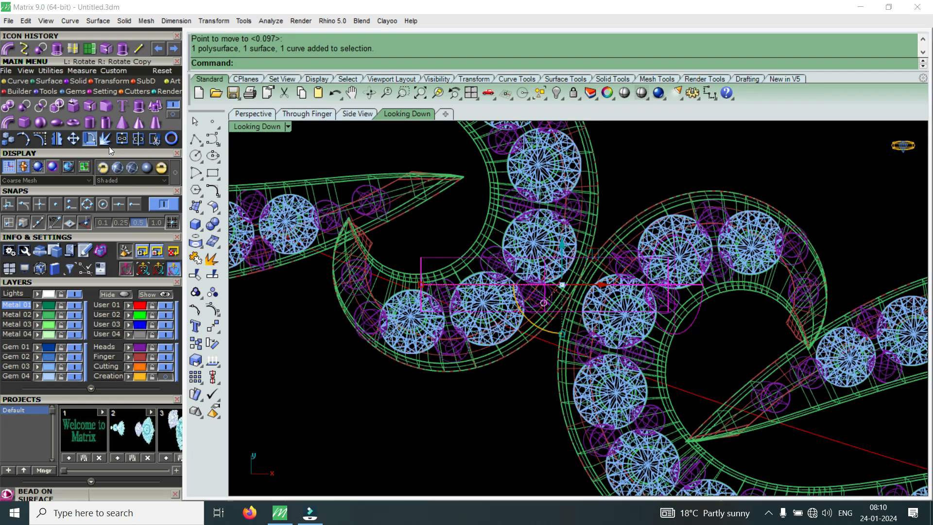
click(686, 318)
click(542, 293)
click(533, 226)
Refine the pin's plan rotation with further small turns and nudge it so it spans the joint
right_click(533, 227)
click(533, 226)
click(621, 257)
click(613, 281)
right_click(632, 291)
click(651, 302)
click(600, 261)
click(594, 270)
drag(572, 234, 570, 244)
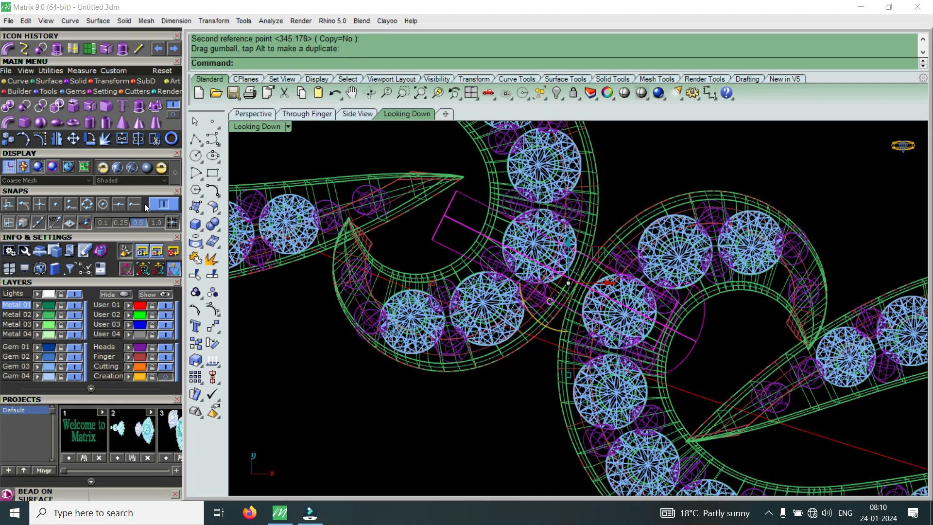
Rotate the pin slightly clockwise in the Looking Down view and nudge it to adjust its position across the joint
click(89, 138)
click(472, 247)
click(646, 295)
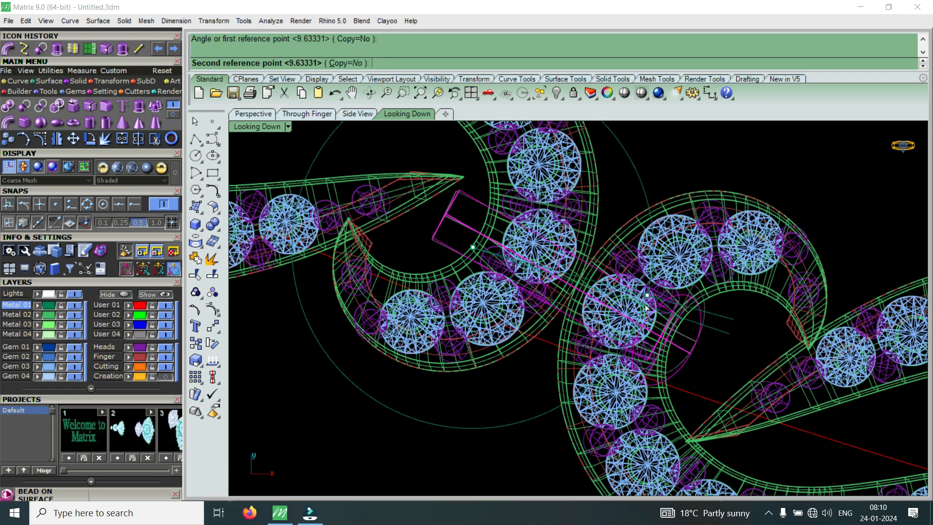
click(646, 307)
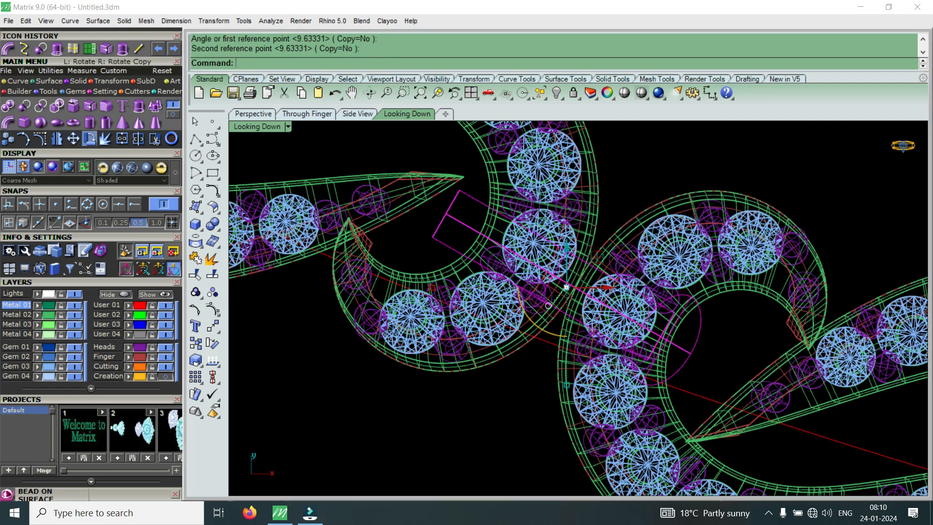
click(72, 138)
scroll(569, 334, up, 4)
click(628, 323)
click(615, 318)
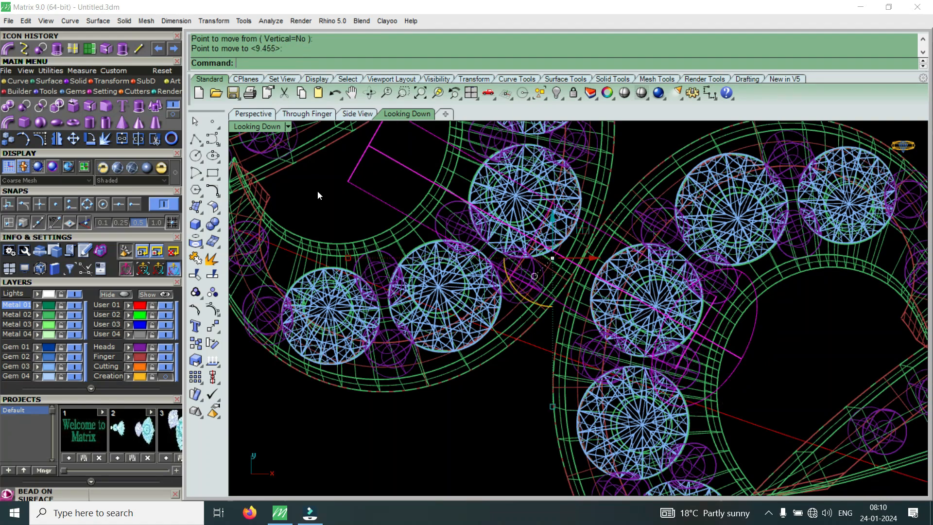
Examine the pin's shank and head against the S walls from beneath and above in the Perspective view
double_click(272, 128)
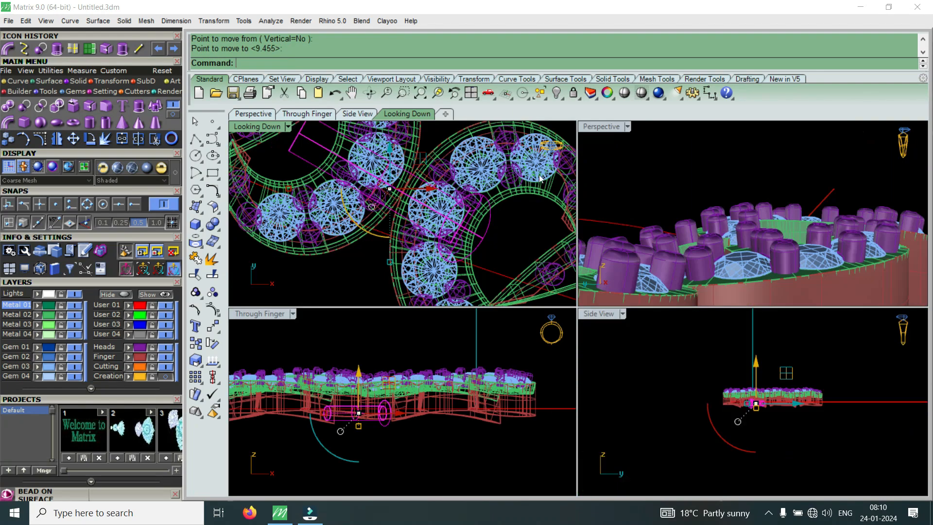
double_click(608, 127)
scroll(678, 307, down, 6)
right_drag(698, 302, 520, 194)
scroll(519, 234, up, 8)
scroll(572, 291, down, 2)
shift+right_drag(537, 258, 566, 215)
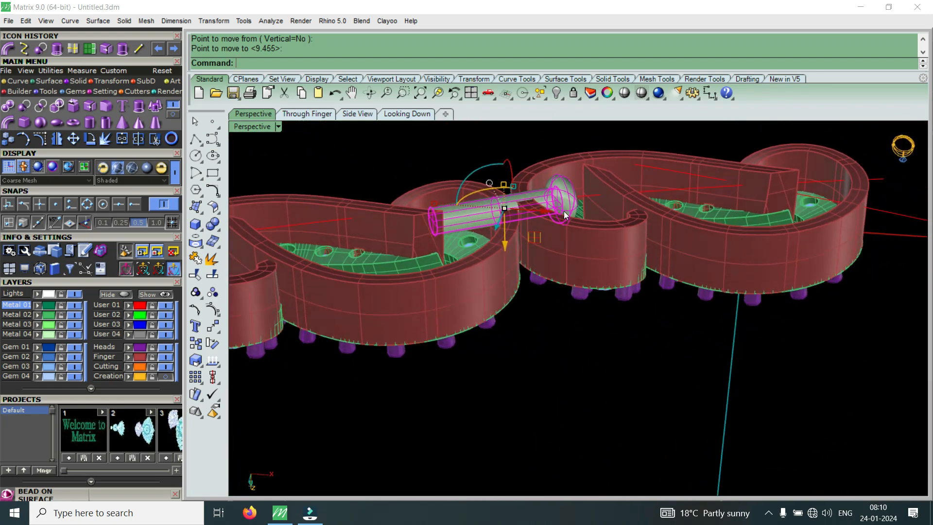
right_drag(570, 182, 483, 211)
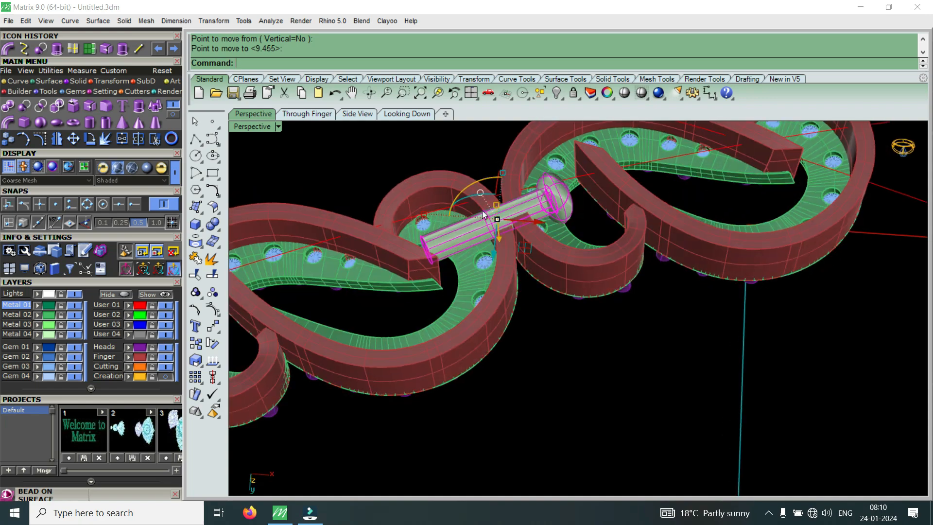
scroll(490, 255, up, 5)
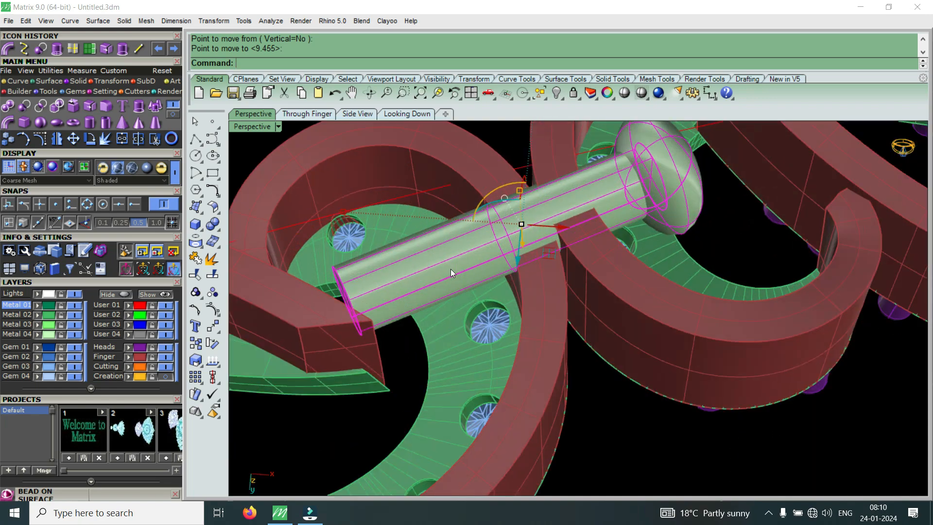
scroll(474, 272, down, 3)
right_drag(492, 304, 583, 206)
scroll(621, 223, up, 10)
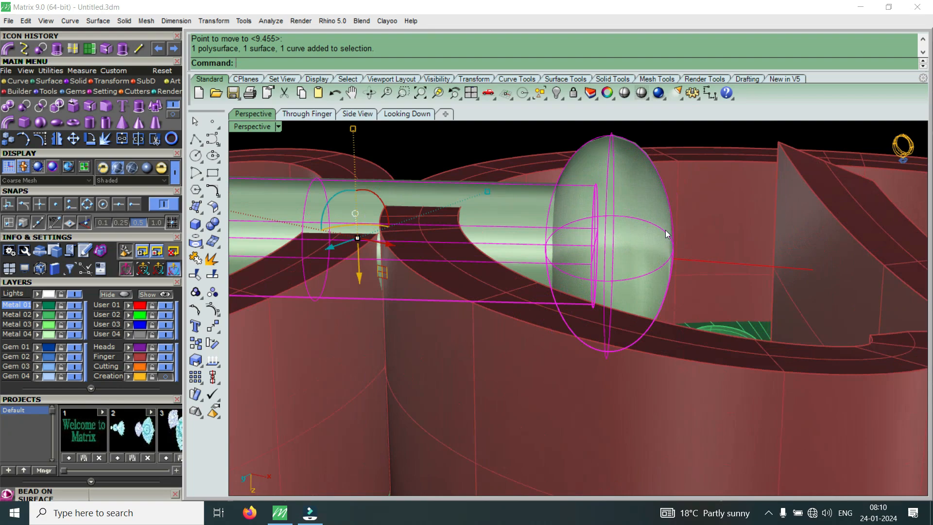
scroll(625, 234, down, 5)
right_drag(624, 234, 578, 230)
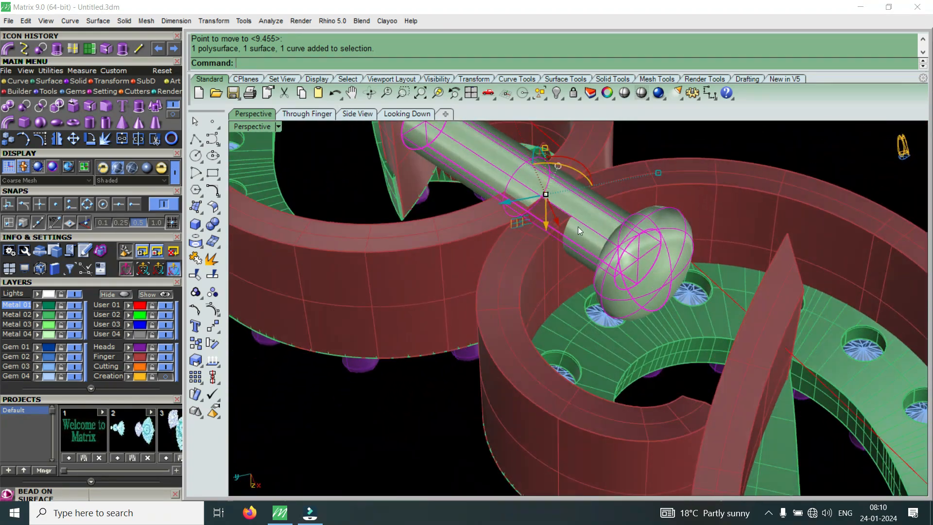
scroll(578, 227, up, 2)
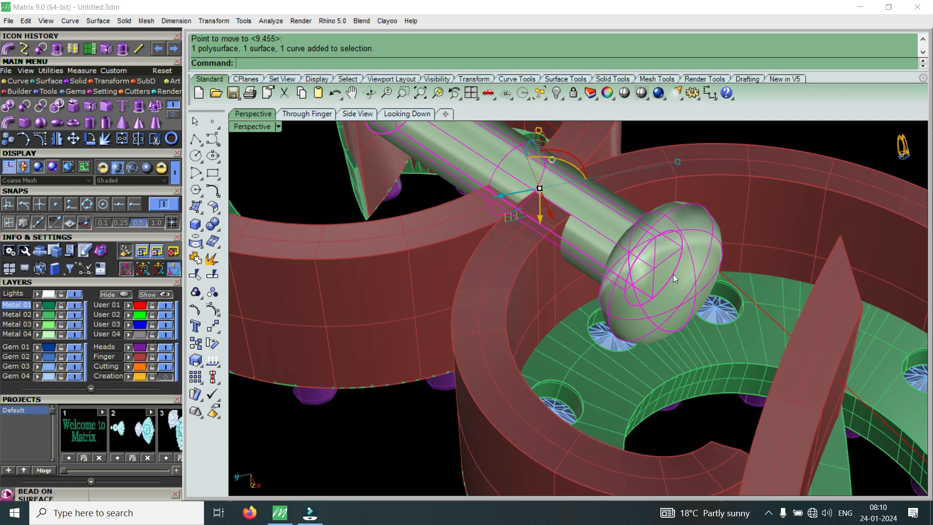
right_drag(674, 278, 679, 300)
scroll(619, 317, up, 5)
key(Escape)
scroll(617, 276, up, 6)
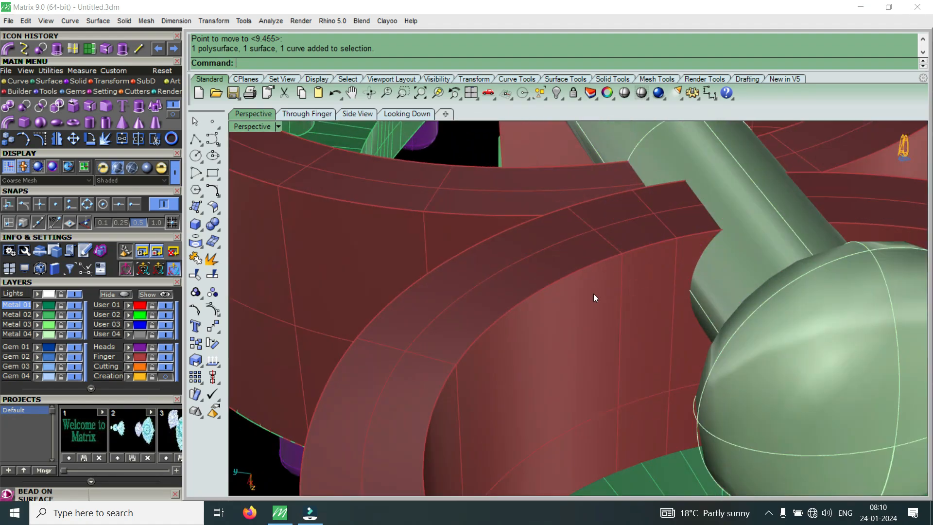
scroll(699, 246, down, 7)
right_drag(720, 241, 593, 308)
right_drag(634, 186, 582, 325)
right_drag(640, 290, 566, 385)
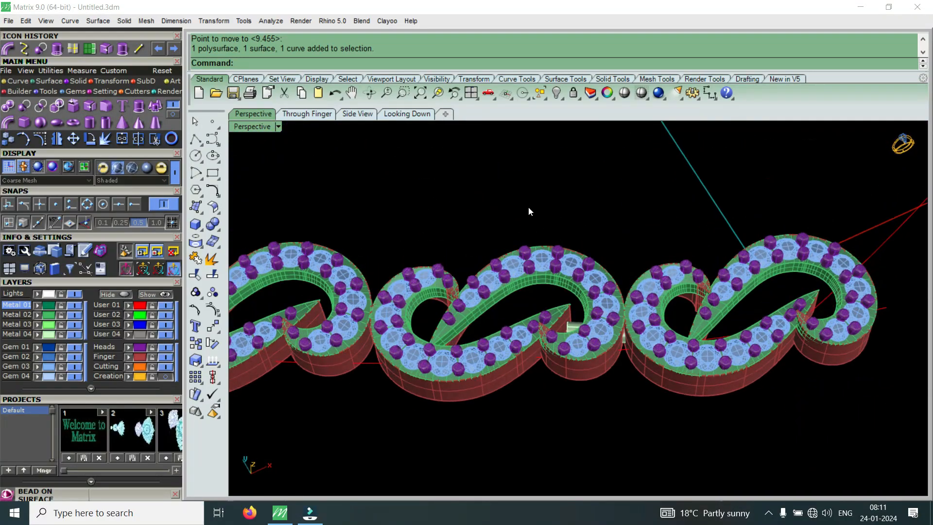
Select the middle S motif with its gems and beads and lower it slightly along Z to align its base with the neighbouring motif
drag(529, 203, 492, 386)
scroll(524, 369, up, 5)
right_drag(549, 336, 486, 252)
drag(559, 162, 506, 257)
scroll(613, 258, up, 4)
right_drag(506, 251, 712, 276)
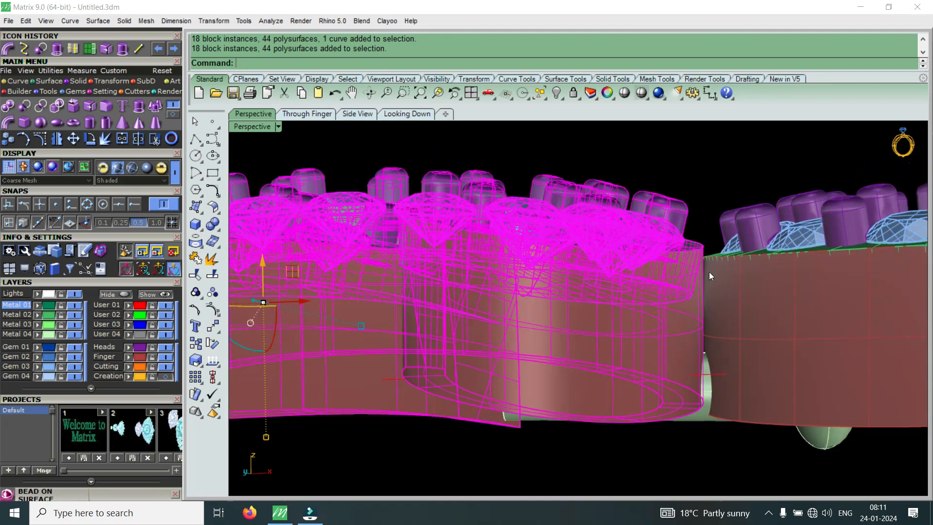
drag(263, 266, 275, 268)
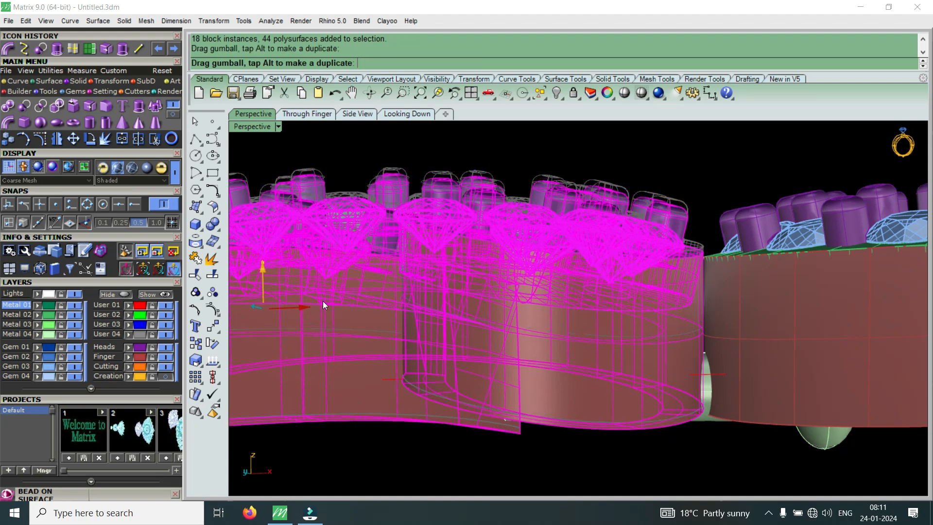
right_drag(721, 410, 469, 280)
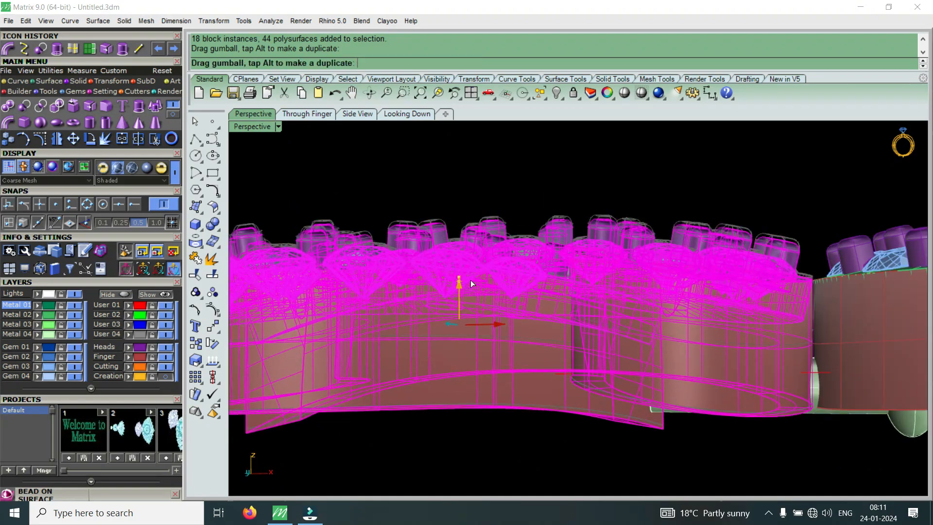
drag(470, 280, 470, 281)
Move the pin along Z into the height of the S walls so it no longer protrudes from their underside
scroll(649, 342, down, 6)
right_drag(729, 324, 737, 254)
scroll(751, 340, up, 8)
right_drag(787, 335, 714, 302)
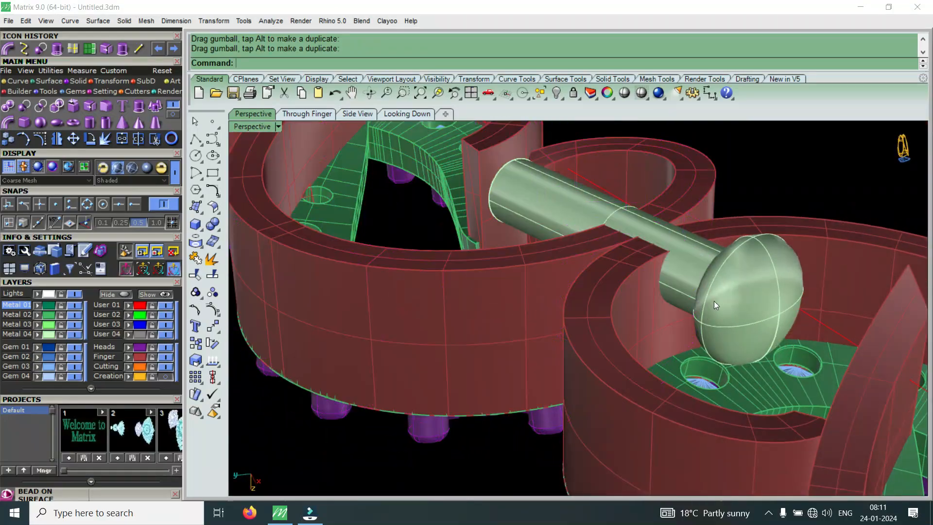
click(713, 301)
scroll(632, 267, up, 3)
drag(655, 276, 651, 373)
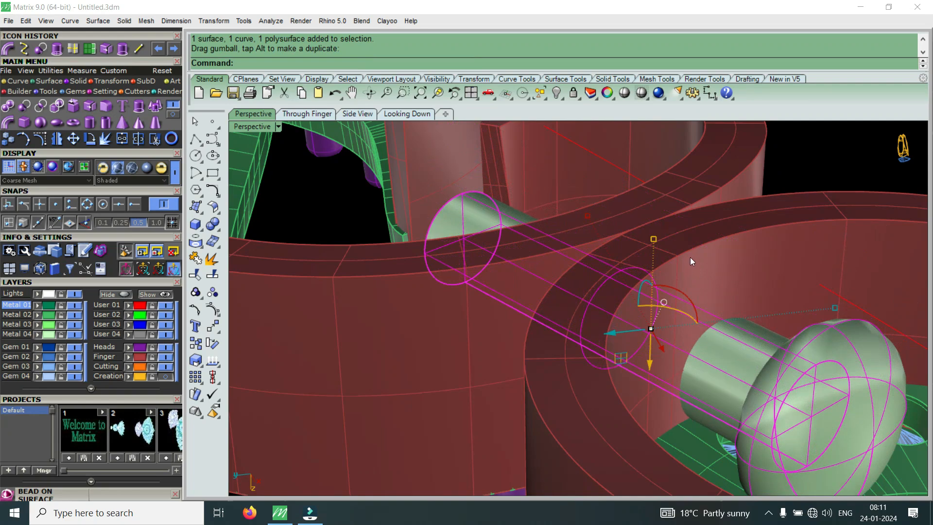
key(Escape)
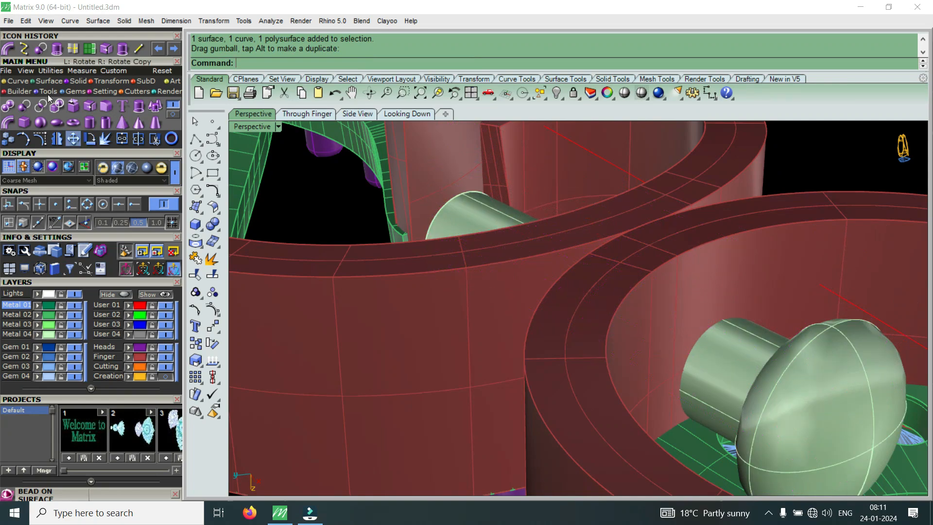
Duplicate the inner underside edge of the S wall surrounding the pin's head as a curve
click(20, 82)
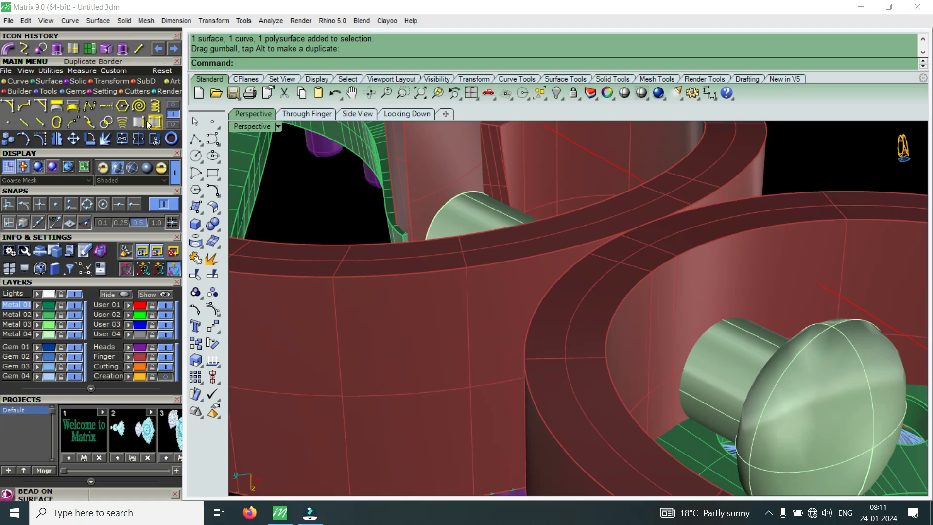
click(155, 122)
click(680, 252)
key(Return)
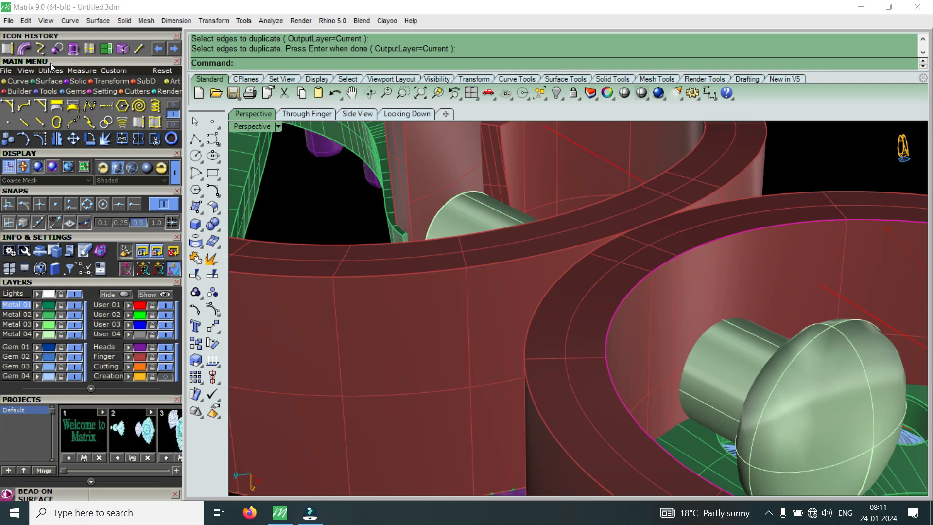
Offset the duplicated edge curve 0.8 on the inner surface of the wall around the pin's head
click(173, 105)
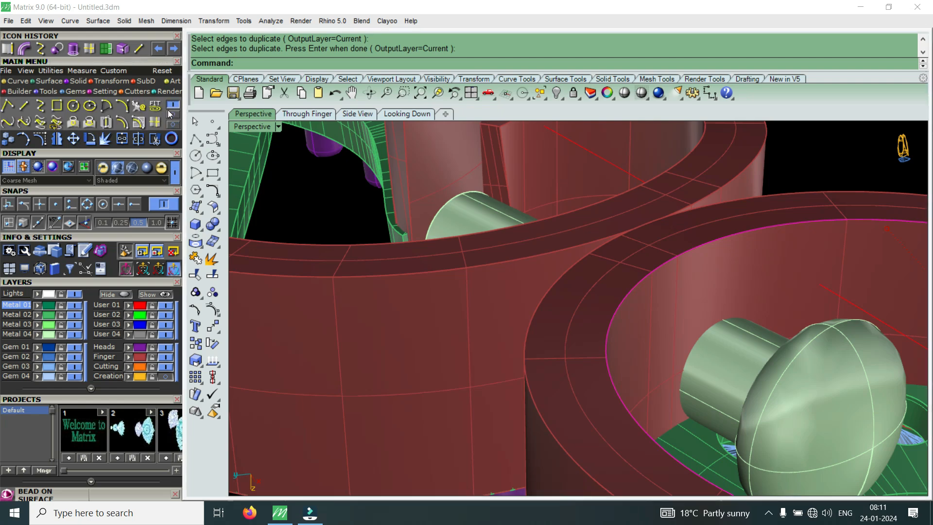
click(138, 123)
click(658, 314)
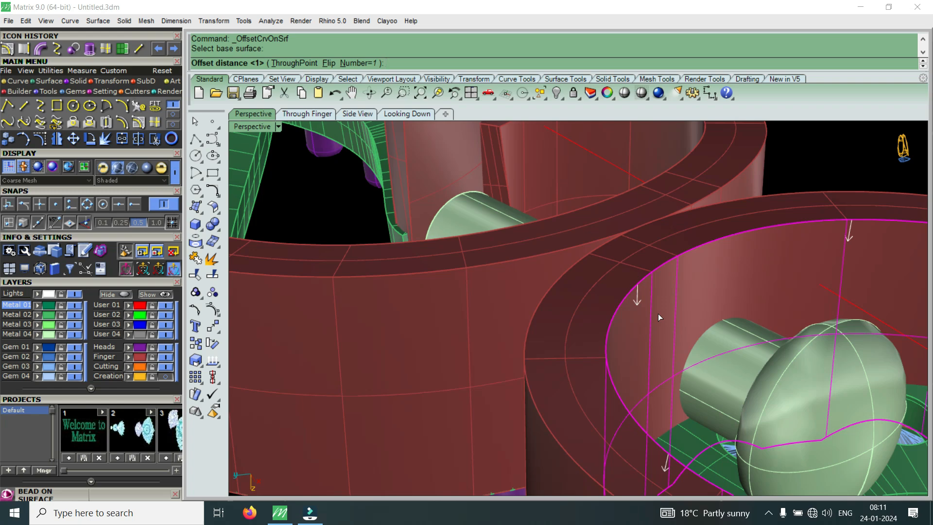
text(.8)
key(Return)
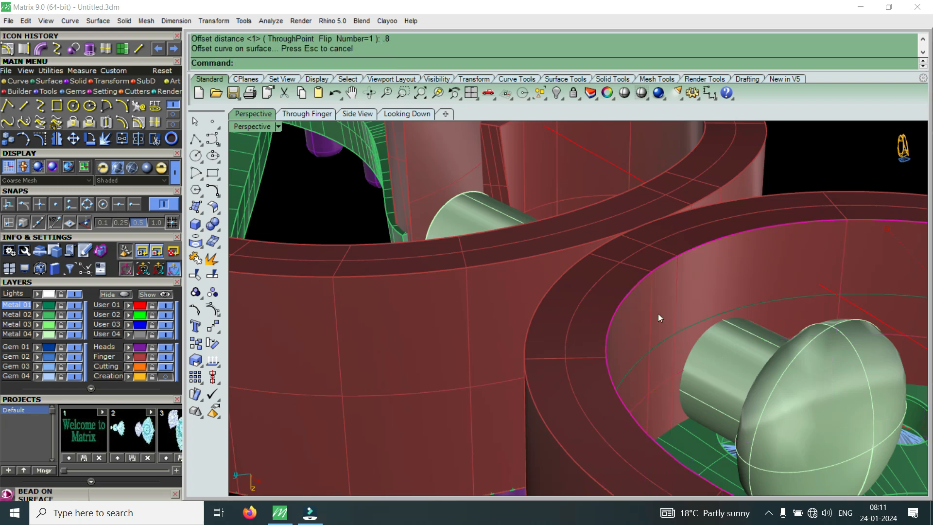
Adjust the pin's height along Z using the offset curve on the wall as a guide
click(766, 362)
scroll(704, 340, up, 3)
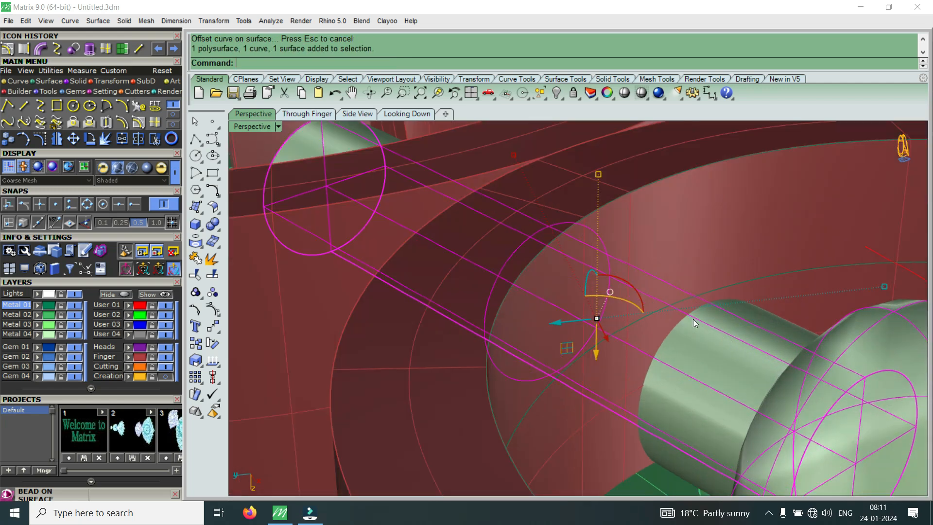
drag(595, 354, 718, 296)
scroll(719, 296, down, 5)
right_drag(713, 254, 679, 371)
scroll(622, 301, down, 5)
right_drag(607, 336, 487, 355)
key(Escape)
Examine the pin's clearance at its shank end and head inside both S motifs from several angles
scroll(664, 252, up, 6)
scroll(488, 351, up, 1)
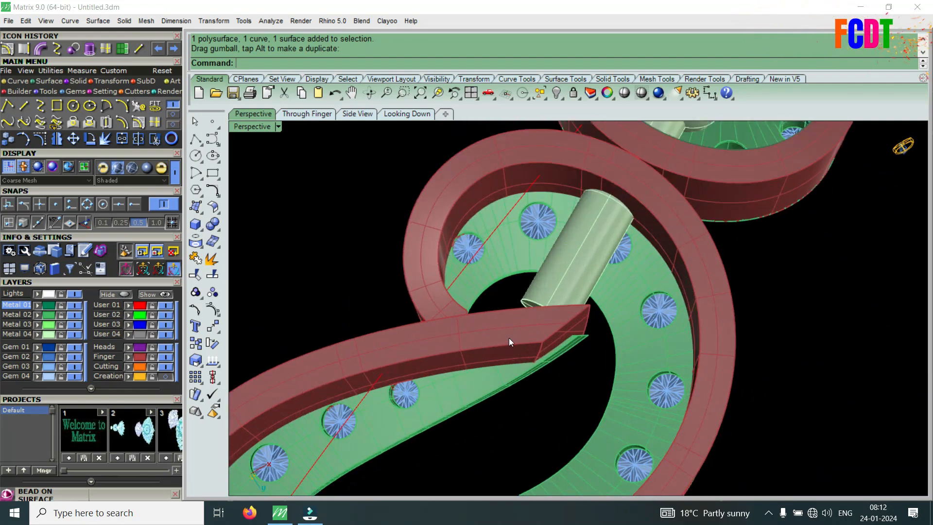
right_drag(513, 345, 584, 318)
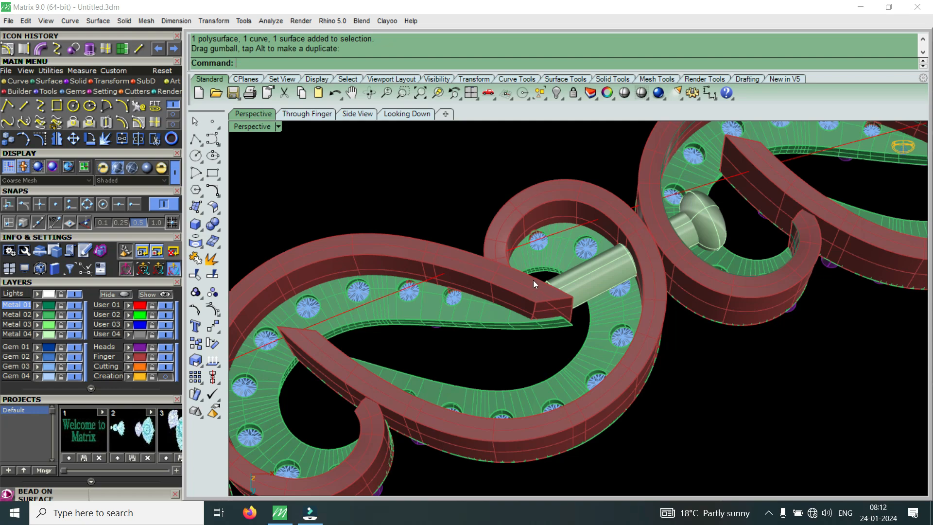
scroll(558, 322, up, 4)
right_drag(474, 342, 669, 267)
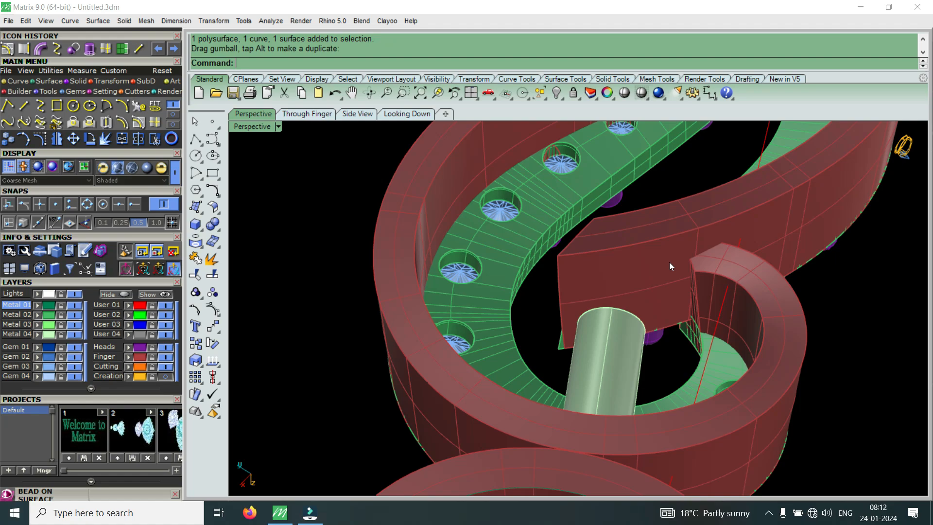
scroll(613, 275, down, 4)
right_drag(601, 314, 422, 384)
scroll(664, 348, up, 3)
right_drag(666, 348, 711, 306)
scroll(580, 251, down, 3)
click(631, 272)
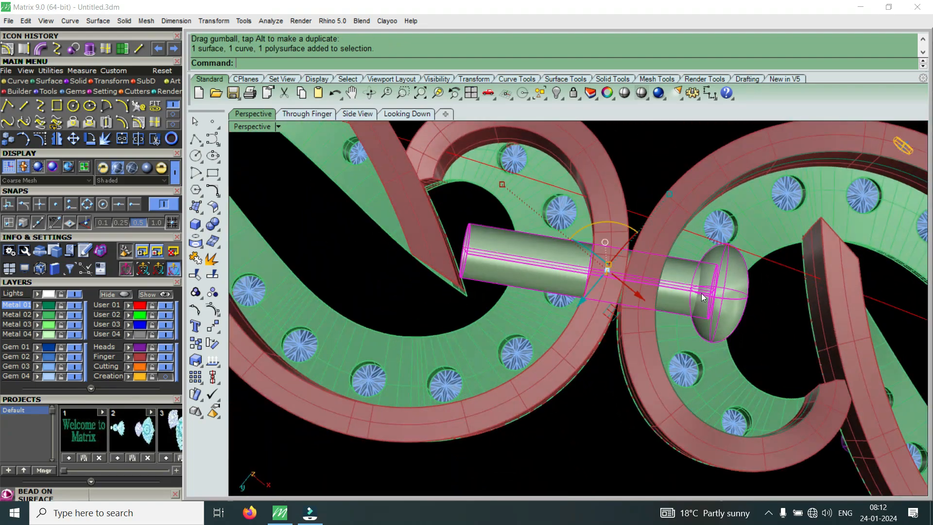
scroll(625, 310, down, 3)
scroll(624, 310, down, 2)
scroll(621, 300, up, 6)
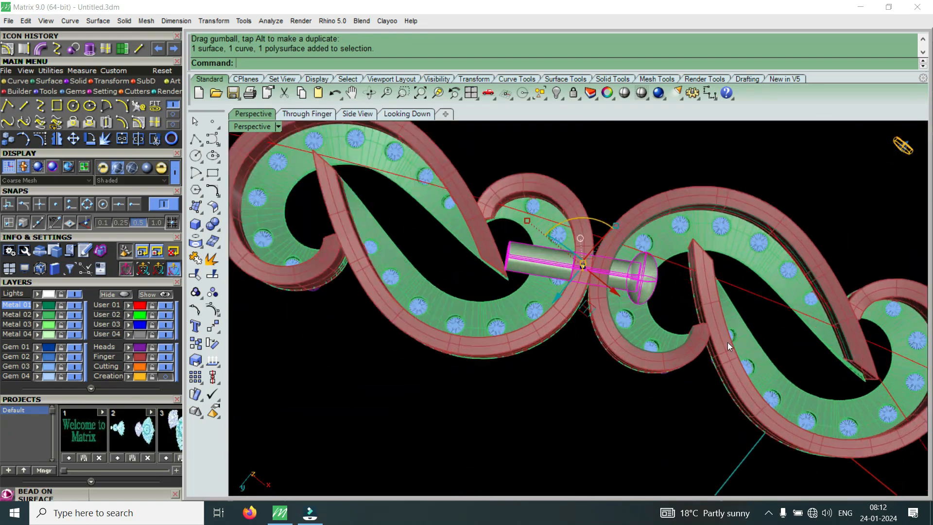
right_drag(680, 301, 622, 249)
scroll(622, 249, up, 2)
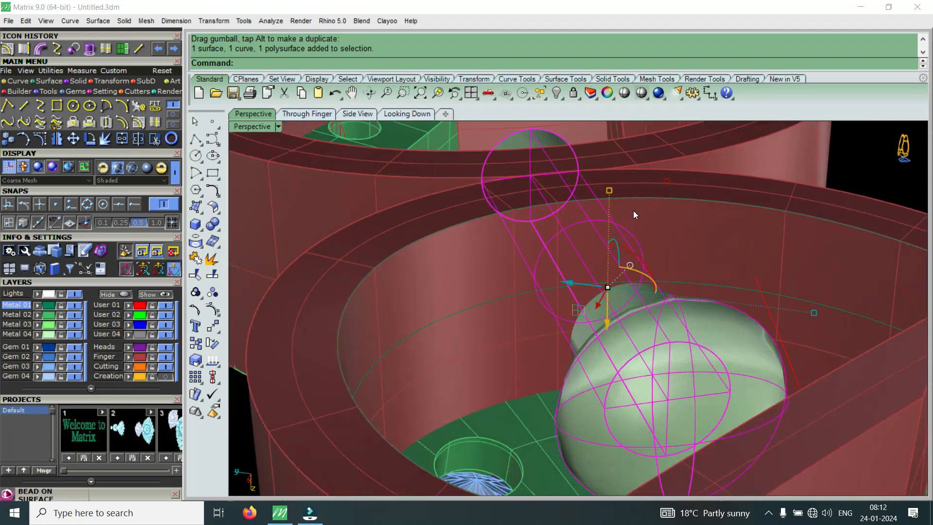
scroll(696, 278, down, 5)
right_drag(696, 278, 436, 229)
scroll(438, 285, up, 5)
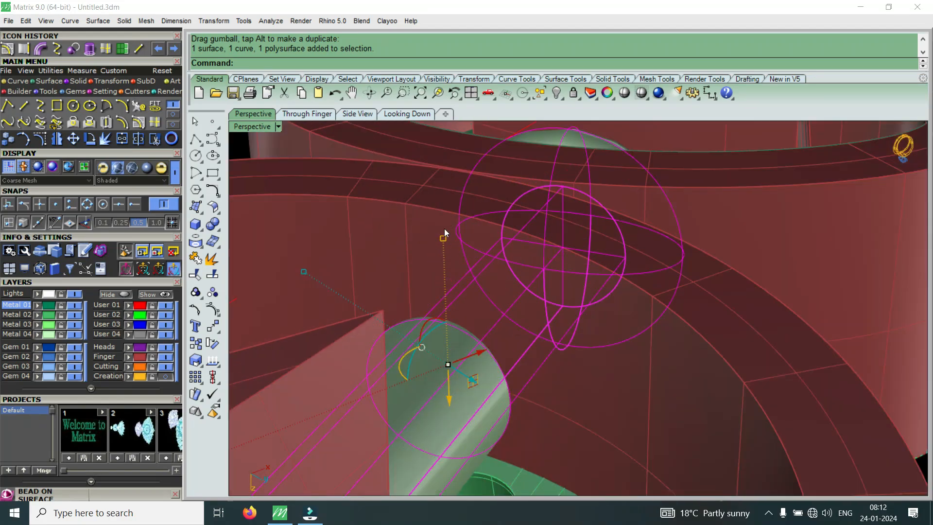
Duplicate the inner underside edge of the S wall around the pin's shank end and offset it 0.8 on the wall surface
scroll(517, 242, down, 5)
scroll(517, 261, up, 5)
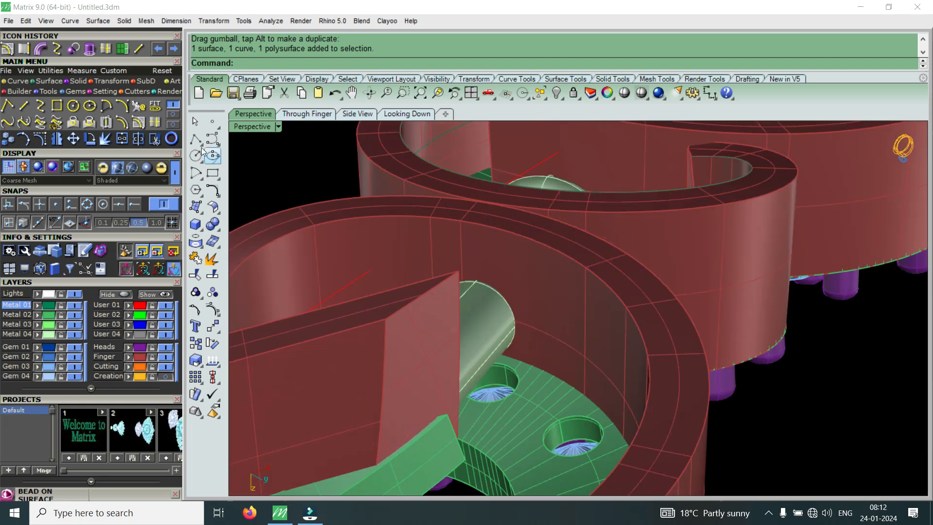
click(24, 47)
click(500, 227)
key(Return)
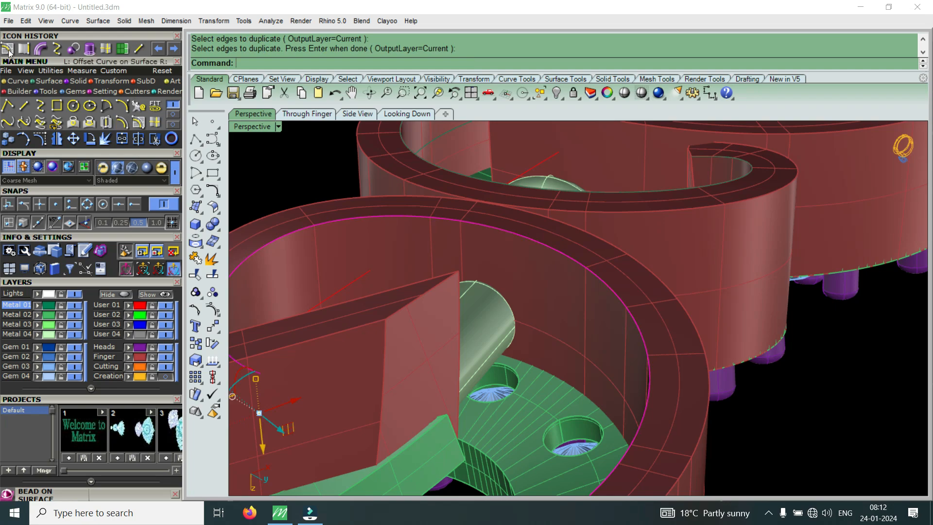
click(553, 293)
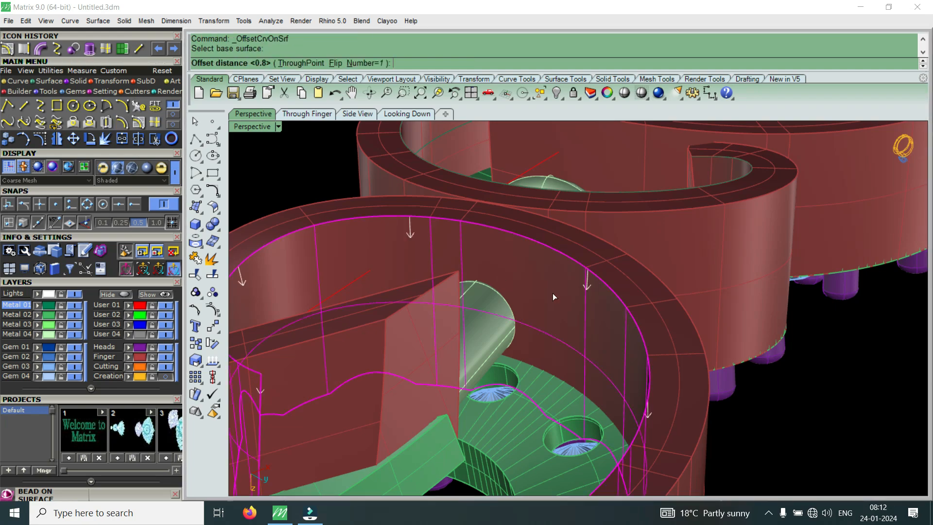
key(Return)
Copy the headed pin from the joint between the second and third S motifs to the joint between the first and second
right_drag(538, 305, 673, 253)
scroll(641, 348, down, 5)
scroll(672, 301, up, 5)
click(683, 325)
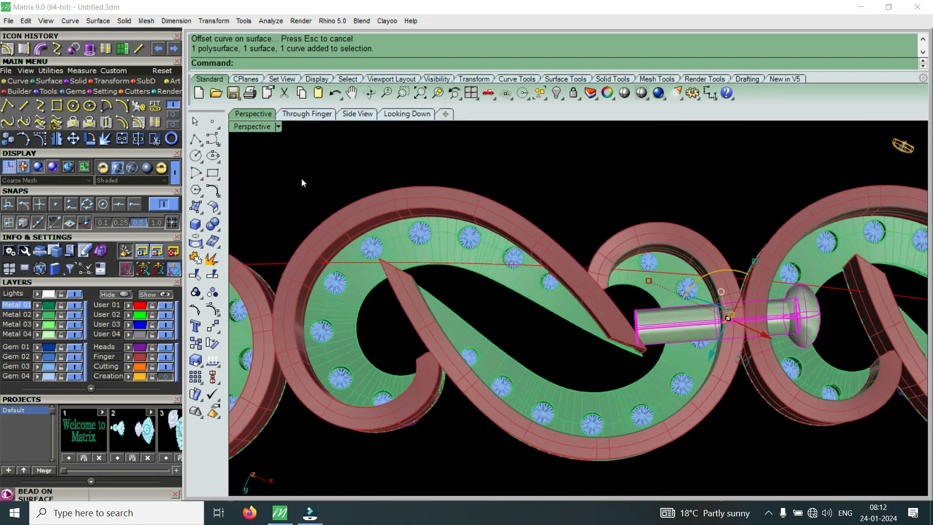
scroll(444, 279, down, 3)
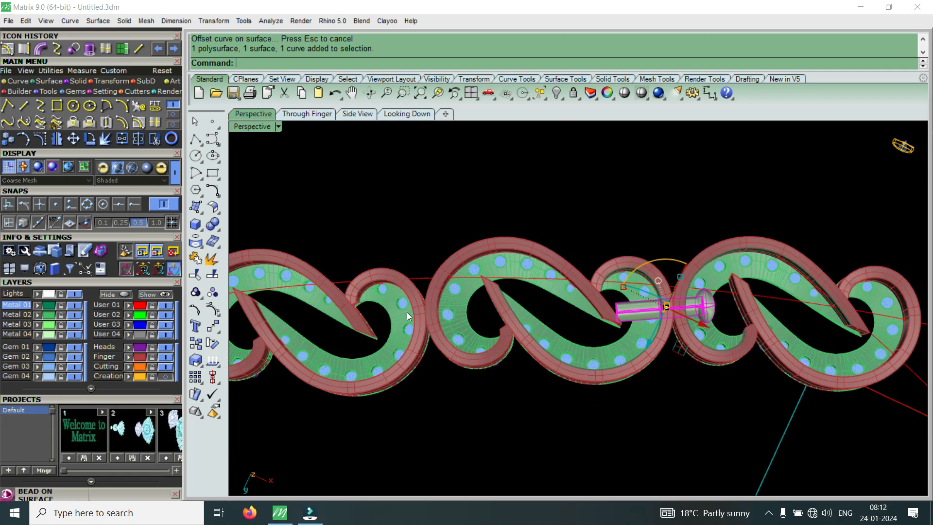
double_click(258, 128)
double_click(257, 128)
scroll(634, 350, down, 5)
scroll(634, 350, up, 5)
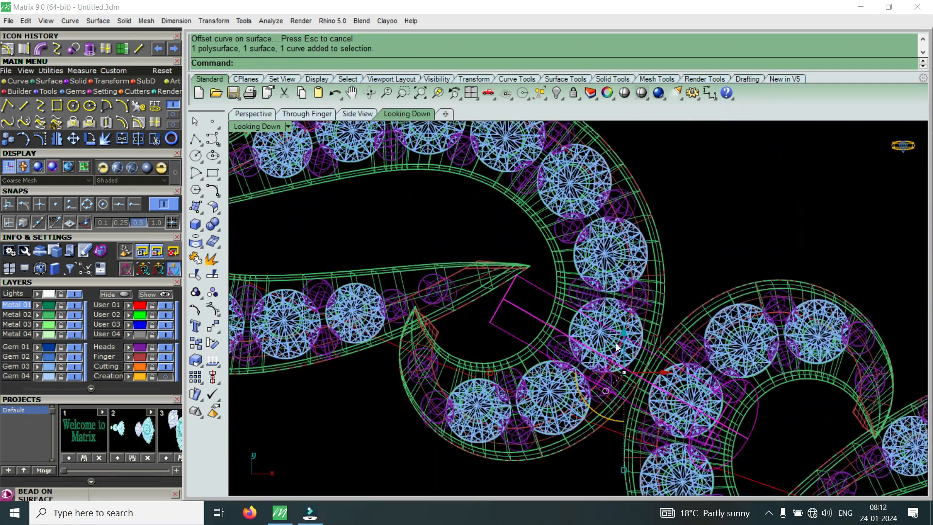
scroll(634, 350, down, 4)
click(8, 139)
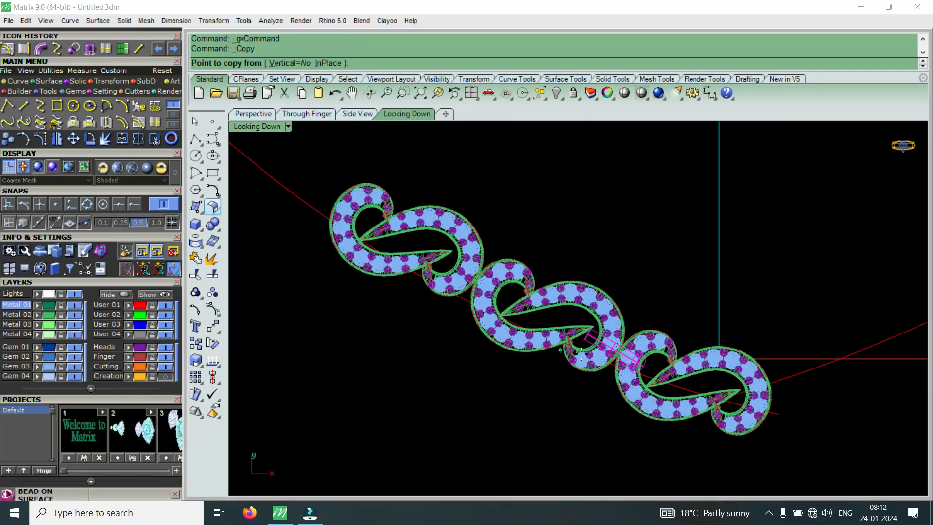
click(611, 347)
scroll(497, 294, up, 2)
scroll(487, 292, up, 3)
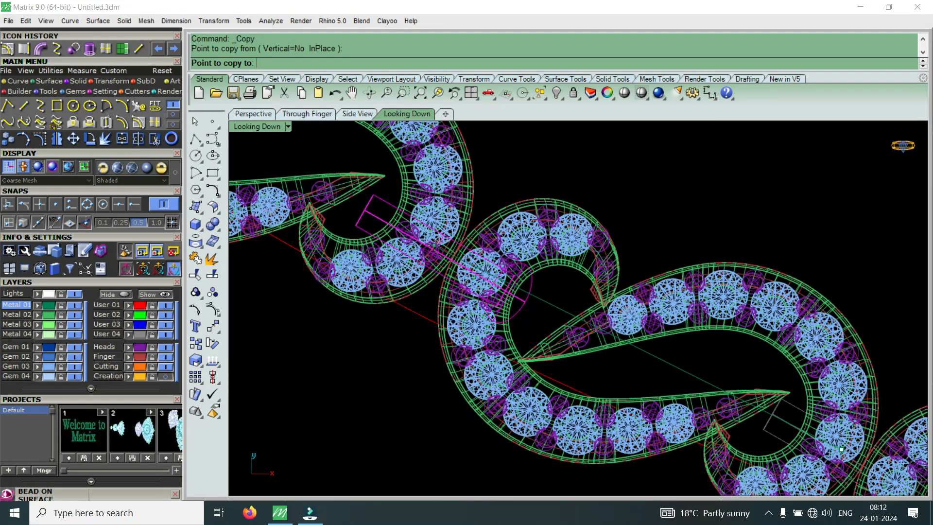
click(429, 241)
key(Return)
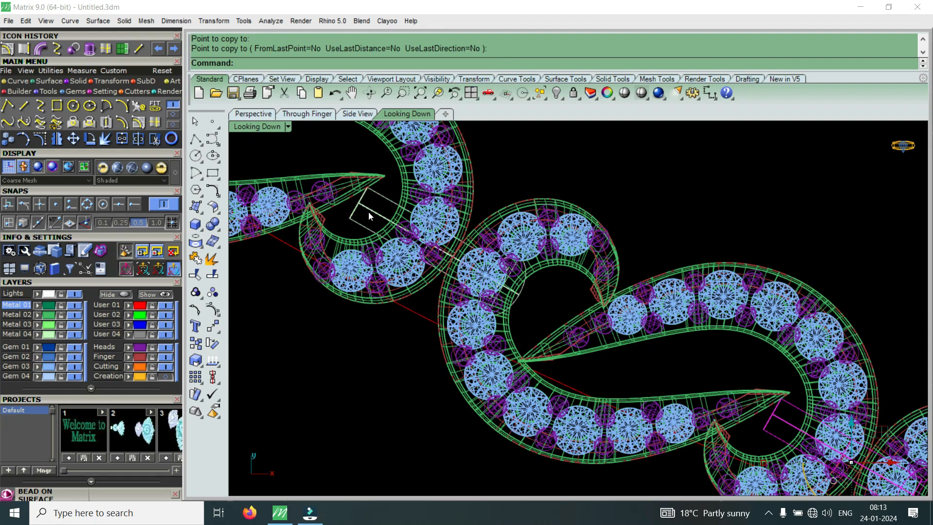
Rotate the copied pin slightly in the top view to align it across the joint between the first two S motifs
click(88, 139)
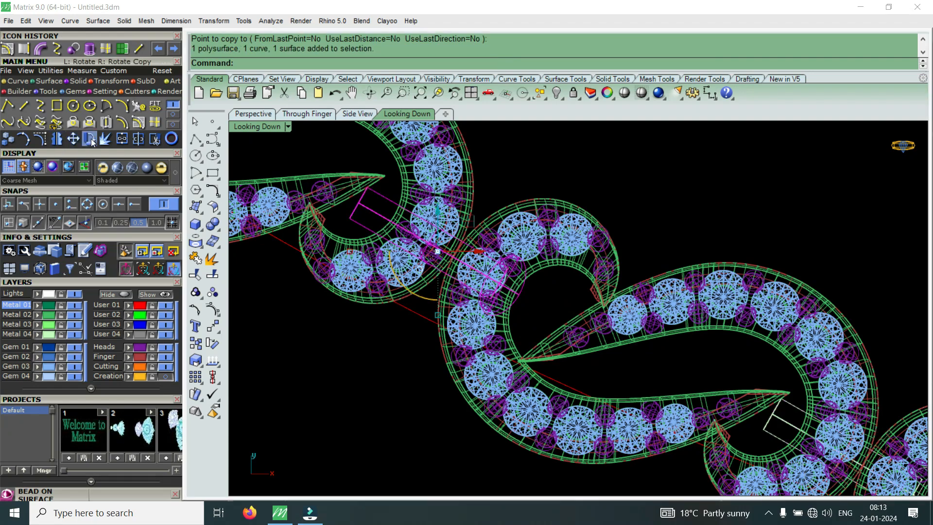
click(501, 271)
click(390, 235)
click(384, 225)
right_click(384, 225)
click(380, 201)
scroll(489, 271, up, 4)
click(489, 271)
click(486, 274)
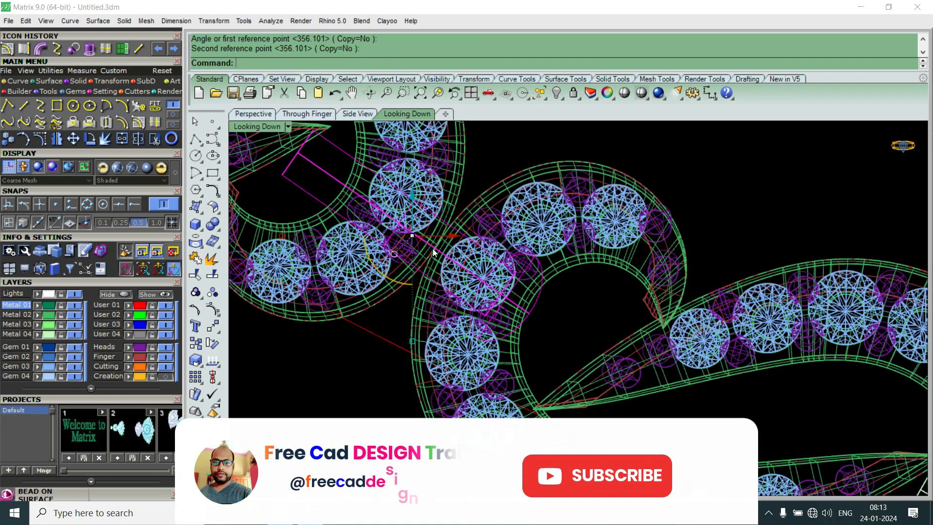
Move the copied pin slightly in the top view to centre it through the adjoining S walls
click(73, 139)
scroll(491, 279, up, 2)
click(491, 282)
click(479, 280)
scroll(478, 276, down, 5)
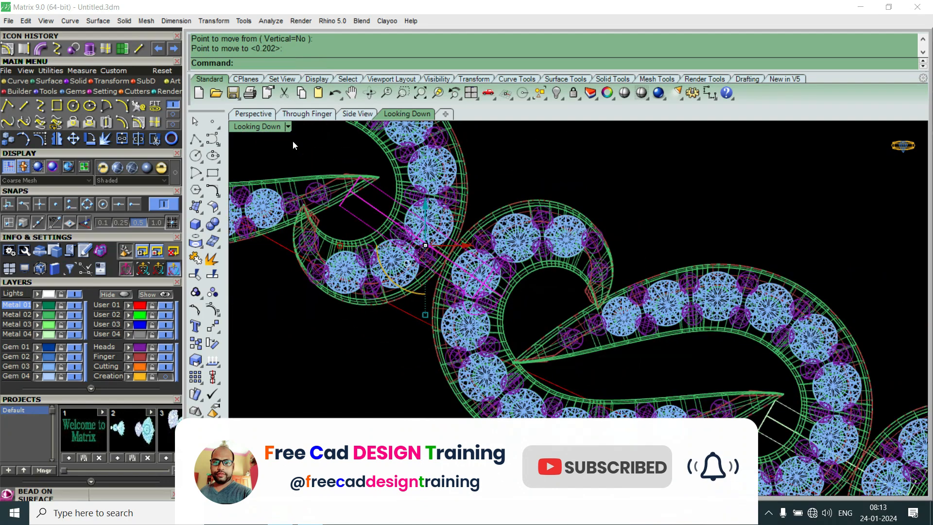
Examine both pins in the shaded perspective view, checking the head and shank fit at the joints from several angles
double_click(273, 127)
double_click(608, 125)
scroll(543, 320, down, 3)
scroll(462, 326, up, 9)
right_drag(464, 325, 411, 275)
scroll(411, 274, down, 8)
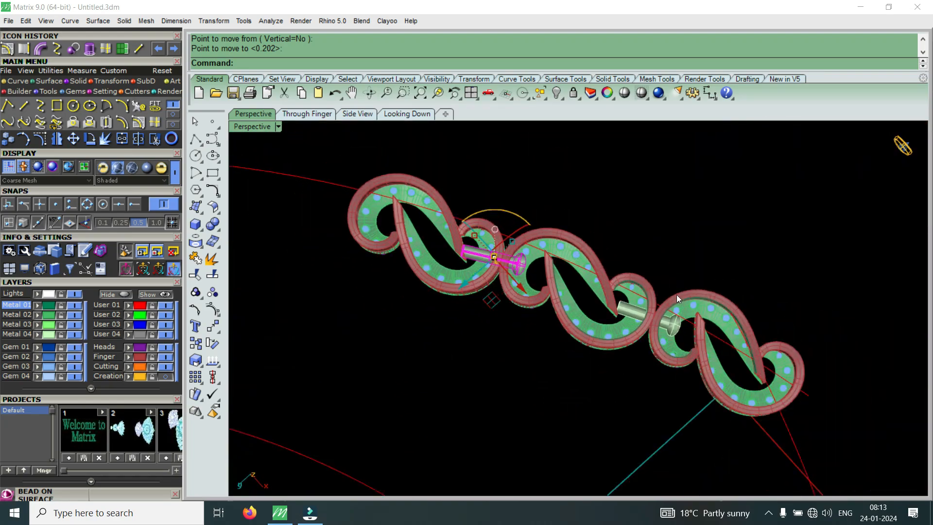
scroll(676, 302, up, 5)
click(673, 354)
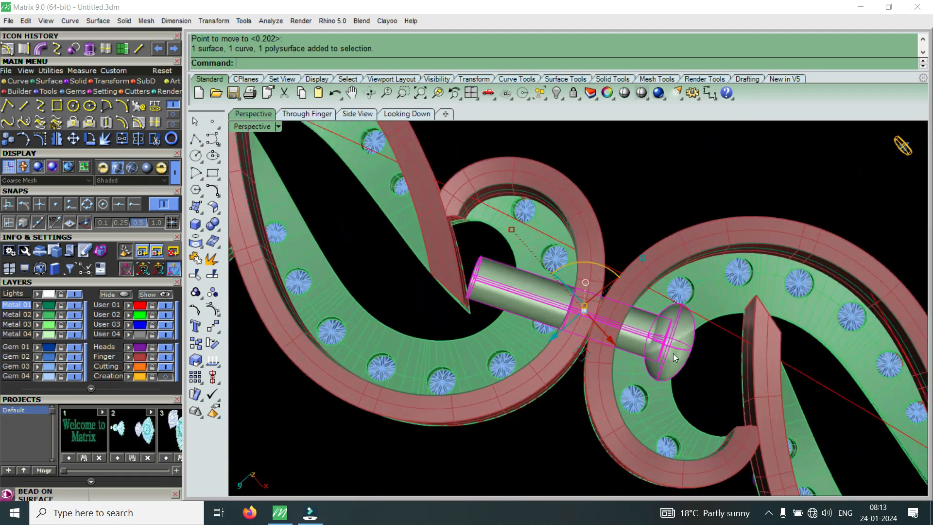
scroll(665, 357, up, 5)
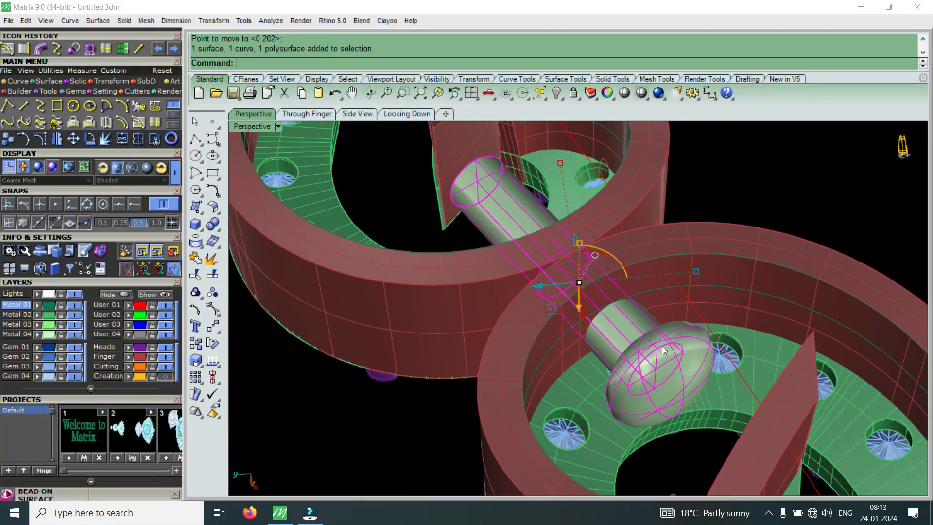
scroll(663, 350, down, 3)
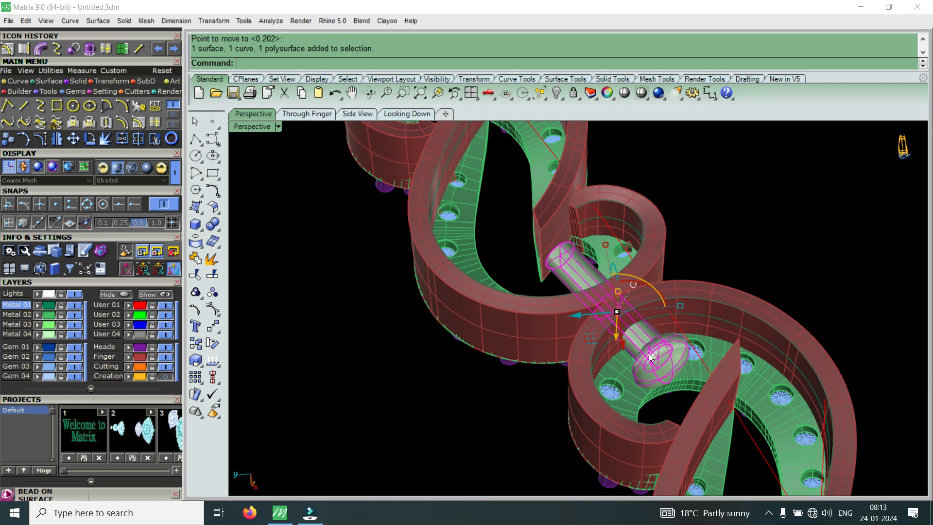
scroll(669, 360, up, 5)
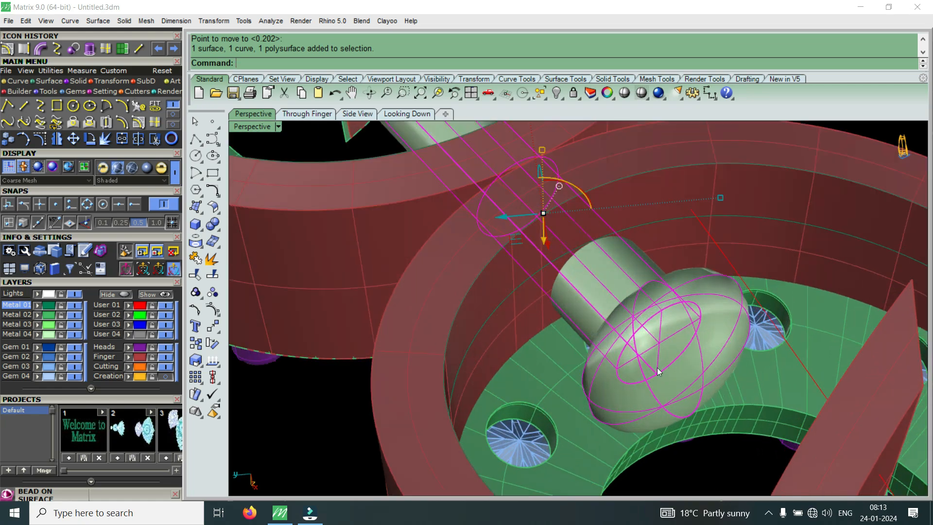
scroll(669, 344, down, 7)
right_drag(685, 352, 644, 340)
scroll(698, 306, up, 7)
scroll(700, 309, up, 2)
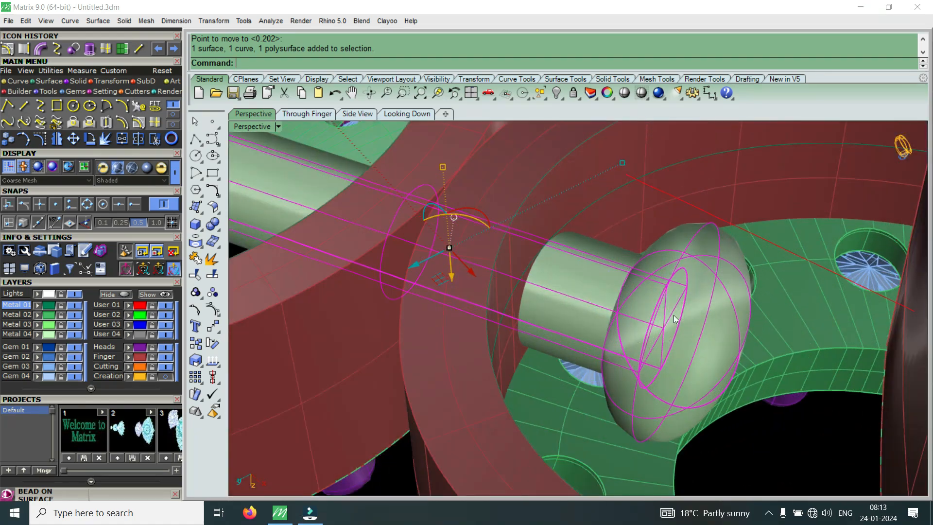
scroll(695, 327, down, 8)
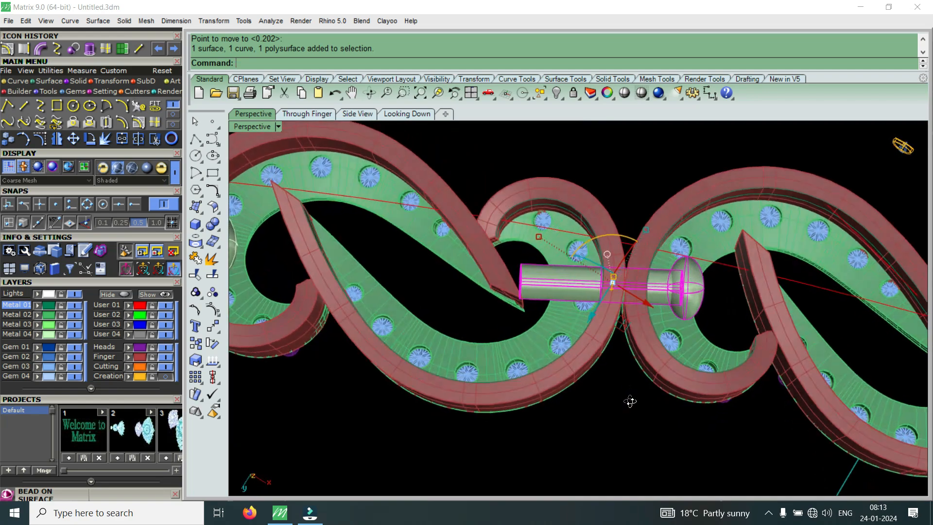
scroll(684, 309, up, 3)
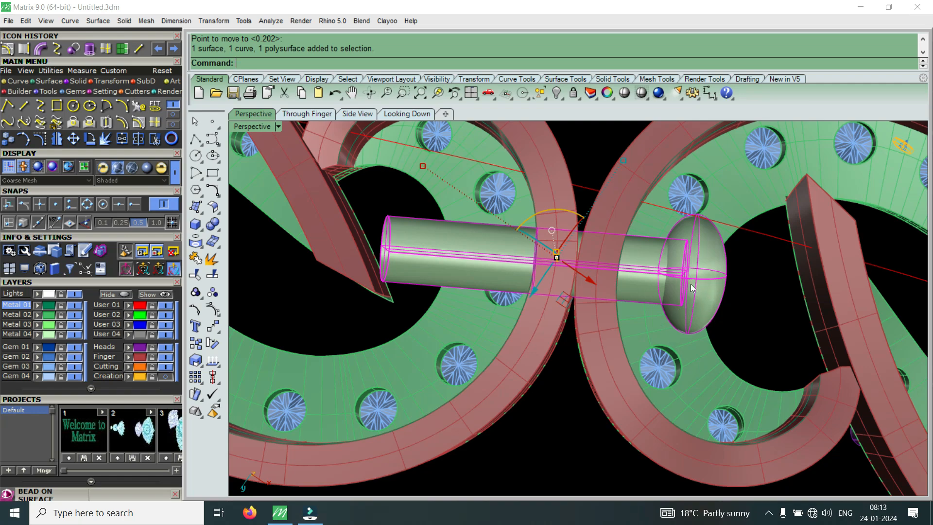
scroll(668, 299, down, 3)
right_drag(668, 299, 690, 368)
scroll(692, 369, up, 5)
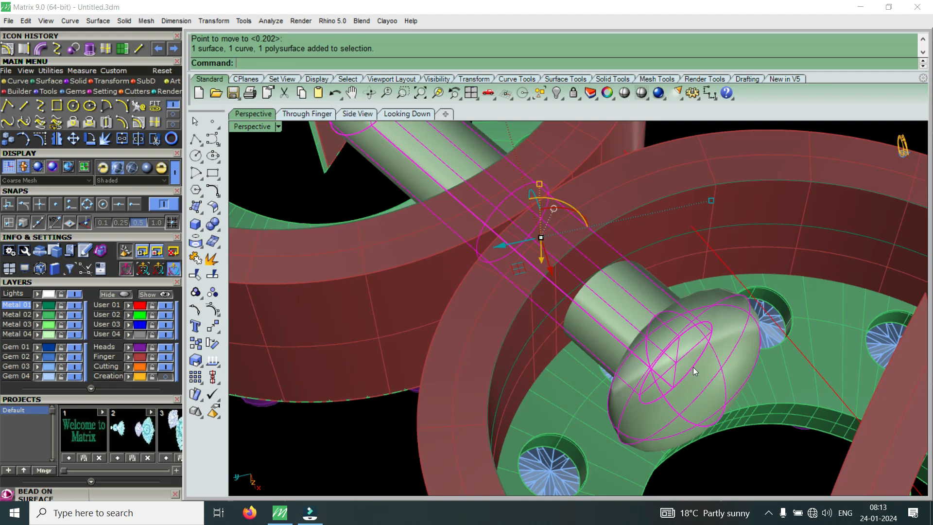
scroll(705, 357, down, 3)
right_drag(685, 336, 634, 349)
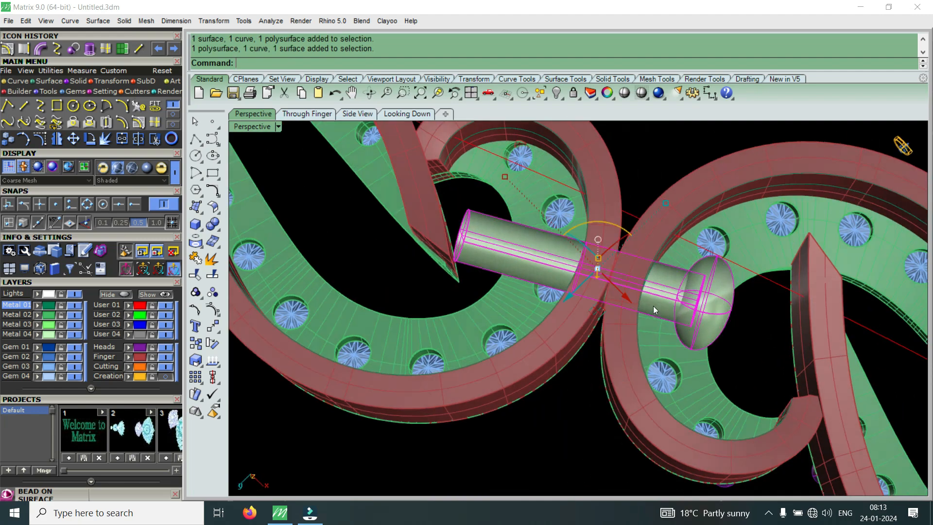
Duplicate the pin between the second and third S motifs in place, using the same start and end point
double_click(248, 126)
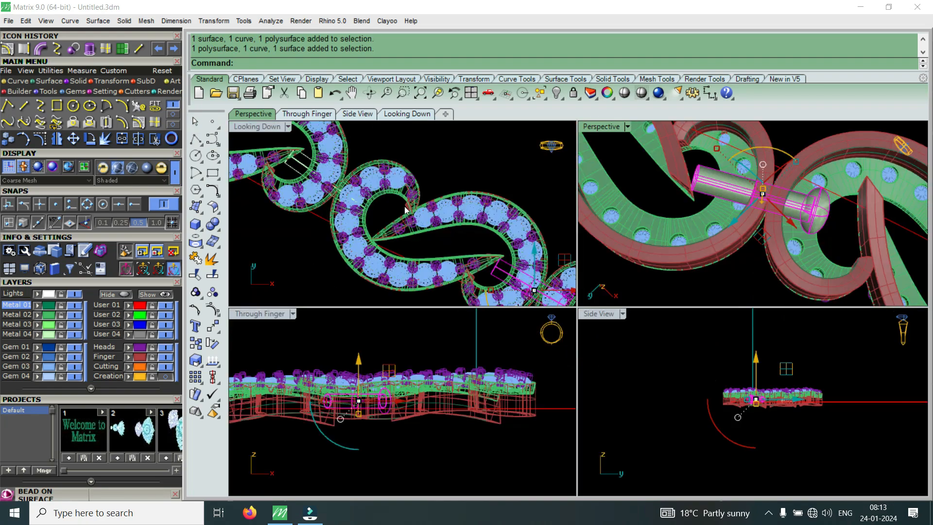
scroll(405, 211, down, 3)
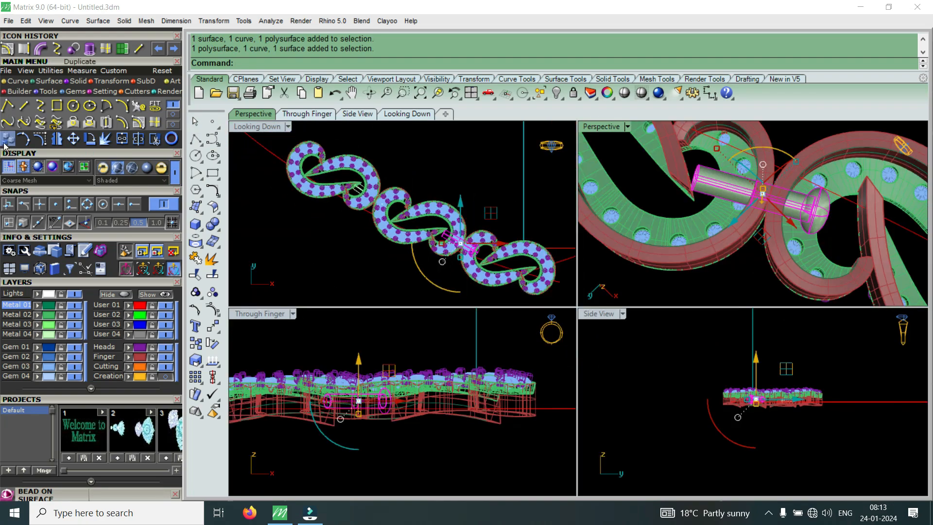
key(c)
click(338, 239)
click(338, 238)
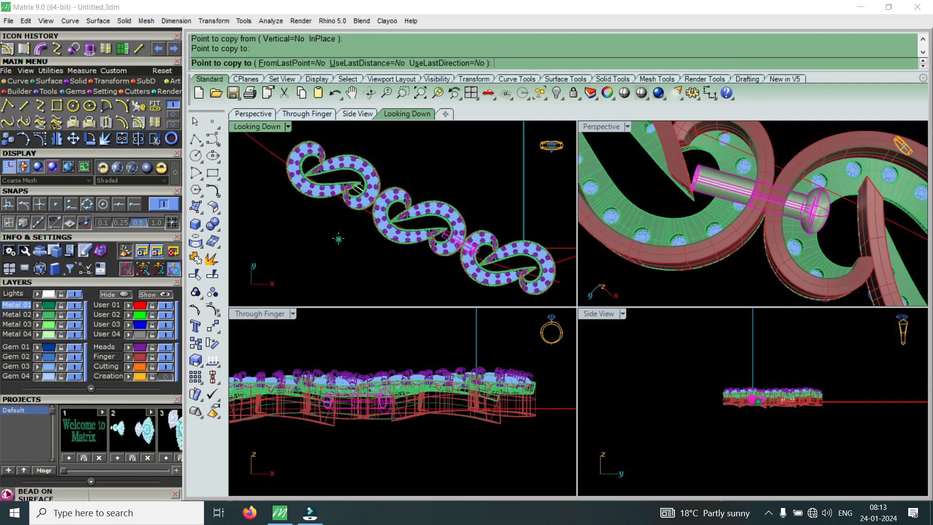
key(Escape)
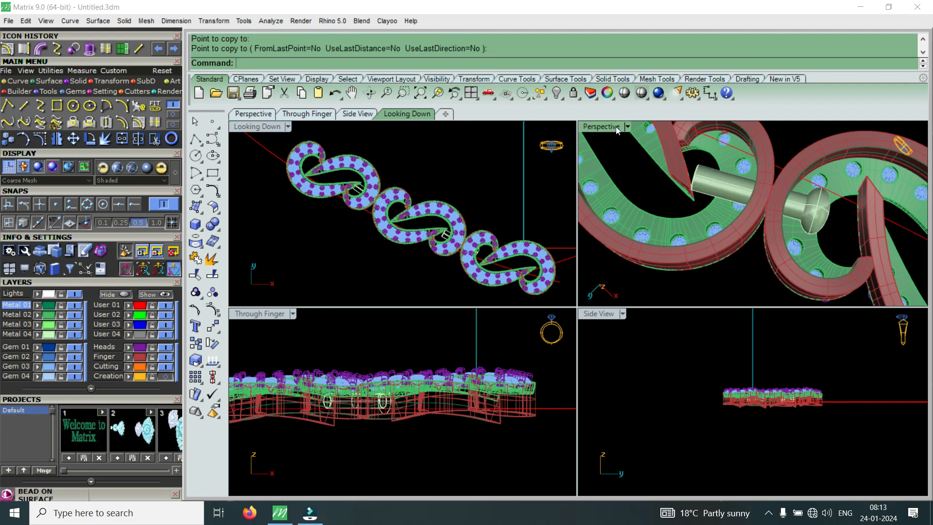
Select one of the two overlapping pin groups and assign it to the User 02 layer
double_click(616, 126)
click(625, 254)
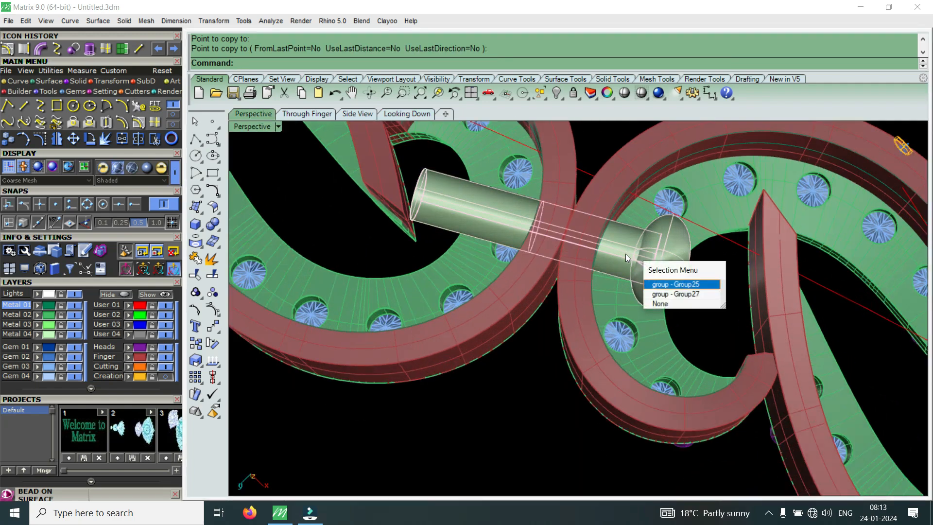
click(674, 284)
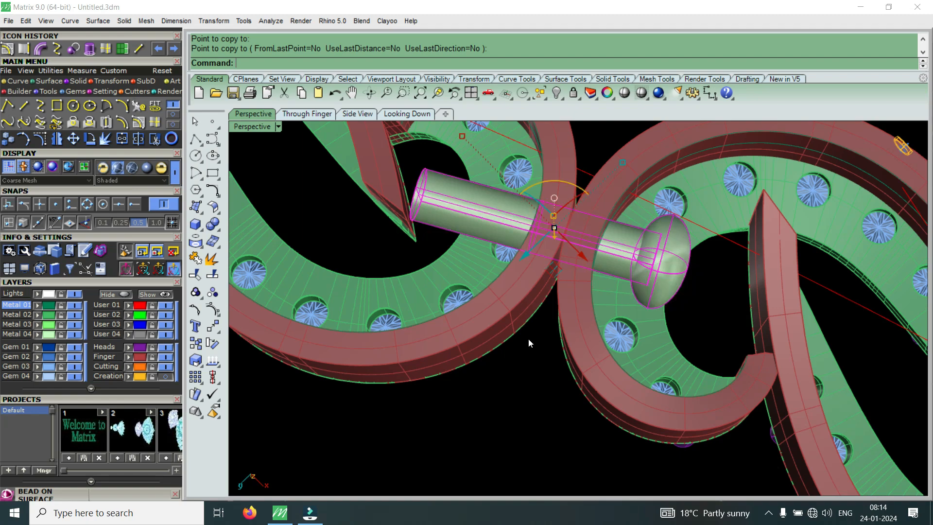
click(129, 315)
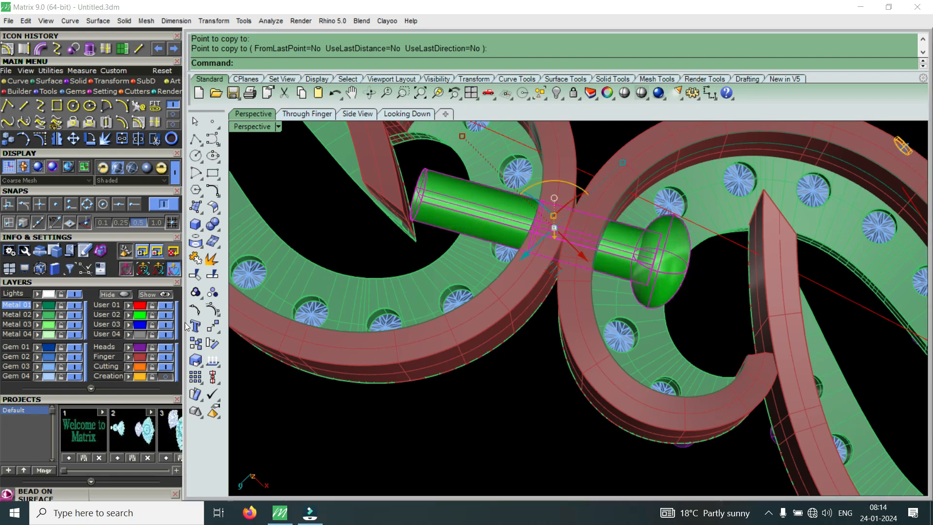
Hide the Metal 04 layer holding the original pins and keep the User 02 layer shown
click(165, 315)
right_drag(462, 303, 273, 305)
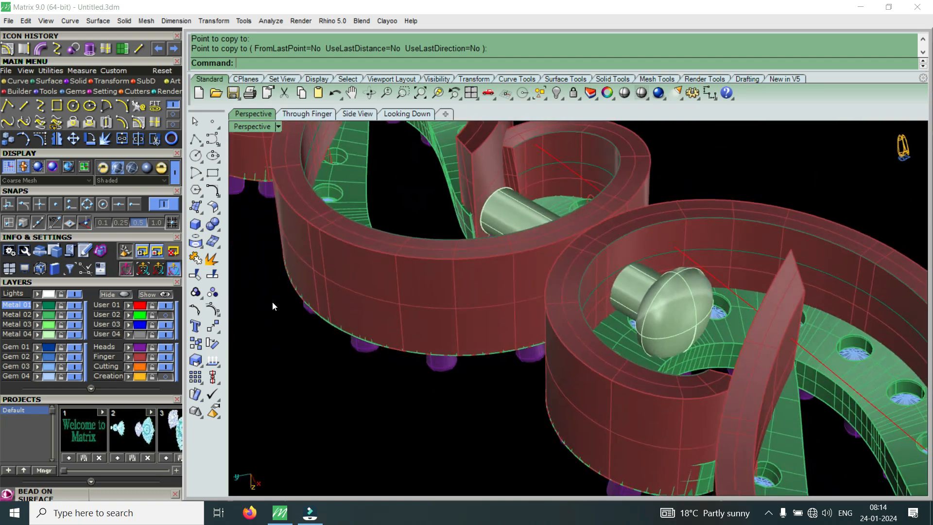
click(77, 334)
click(166, 315)
Examine the green duplicate pin where it passes through the adjoining S walls from several angles
right_drag(481, 311, 498, 348)
scroll(558, 291, down, 2)
right_drag(558, 291, 538, 342)
scroll(496, 286, up, 9)
right_drag(505, 293, 522, 246)
scroll(522, 246, down, 4)
scroll(574, 284, down, 4)
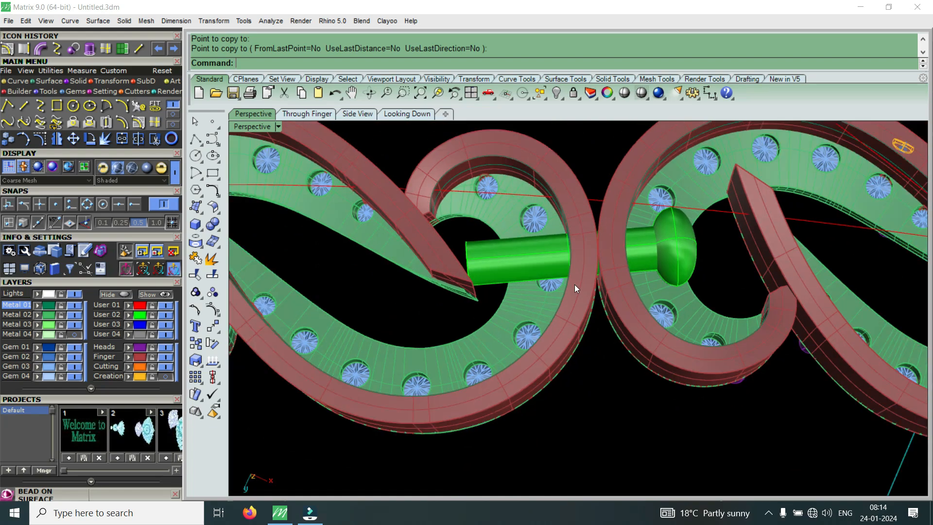
right_drag(574, 284, 608, 250)
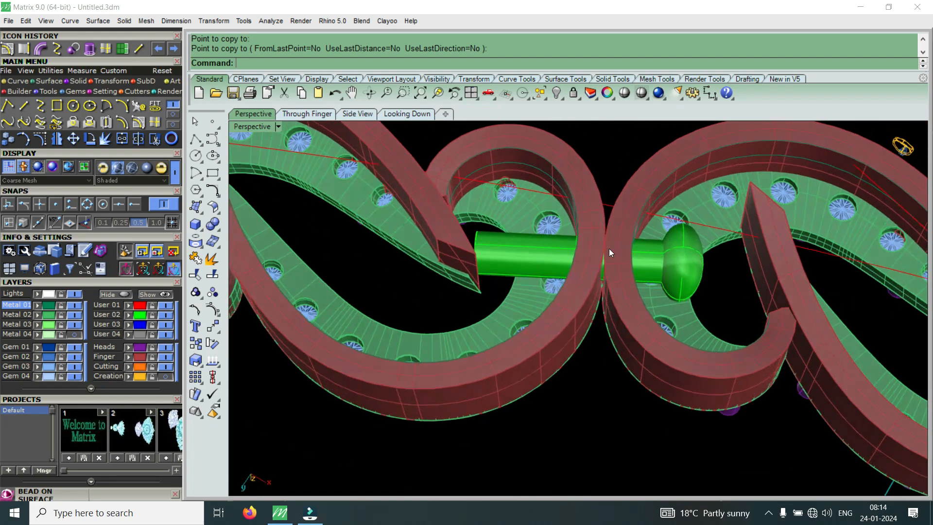
Try a Boolean Difference subtracting the grouped green pin from the two adjoining S motifs, and undo it
click(72, 51)
click(587, 309)
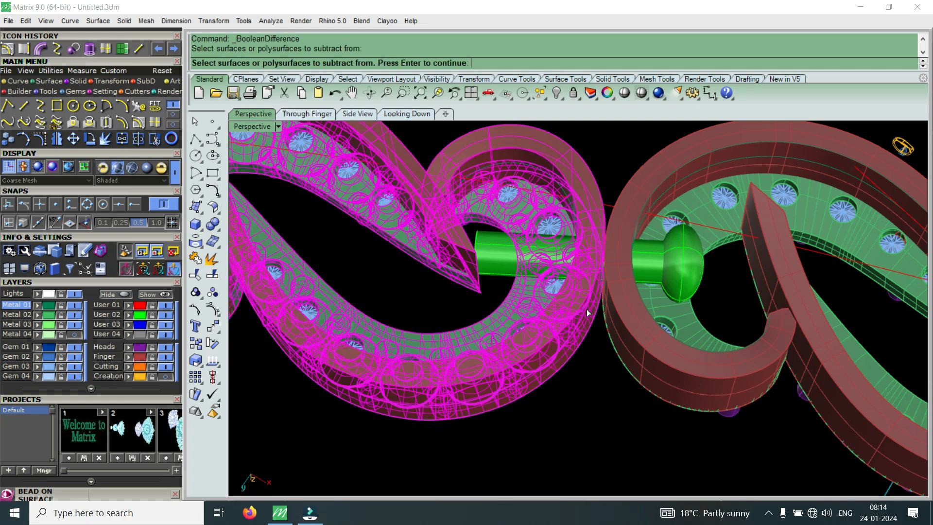
click(617, 309)
key(Return)
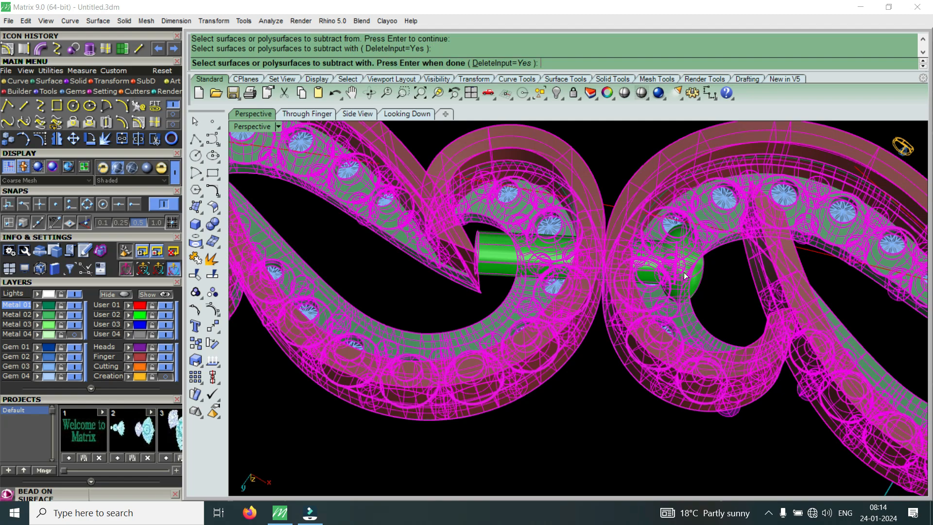
key(Return)
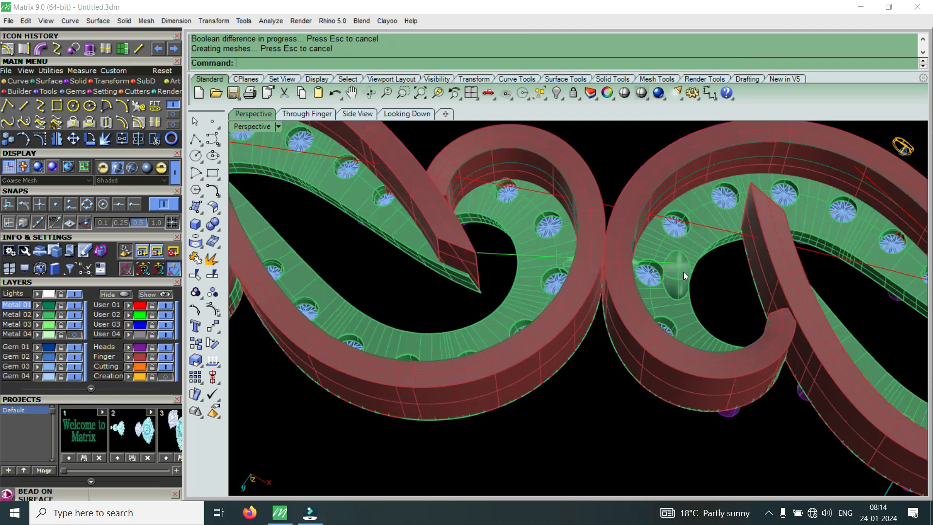
scroll(679, 266, up, 3)
key(ctrl+z)
Ungroup the green duplicate pin's surface, polysurface and curve
click(686, 284)
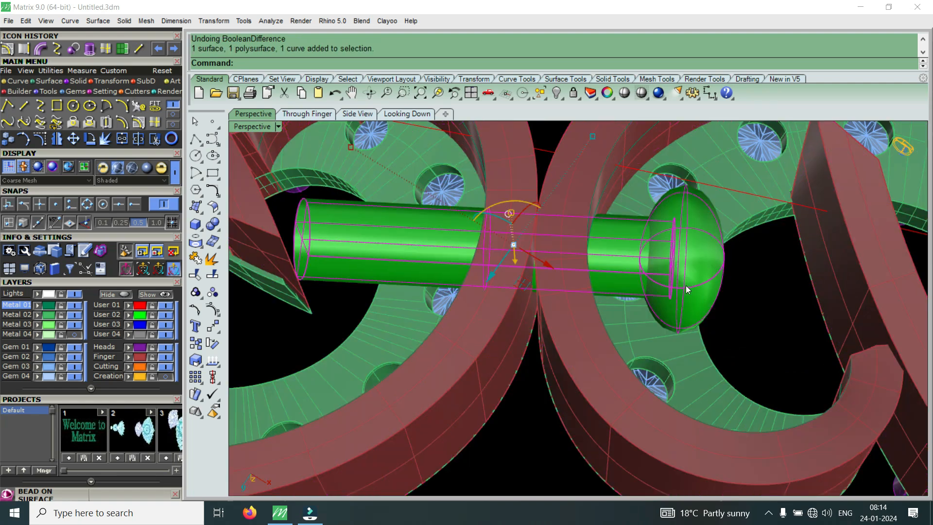
text(u)
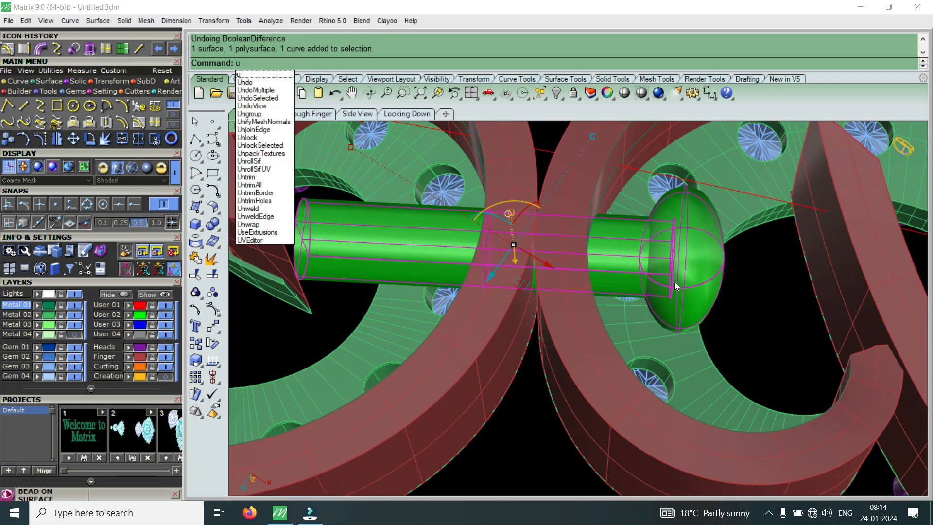
click(266, 118)
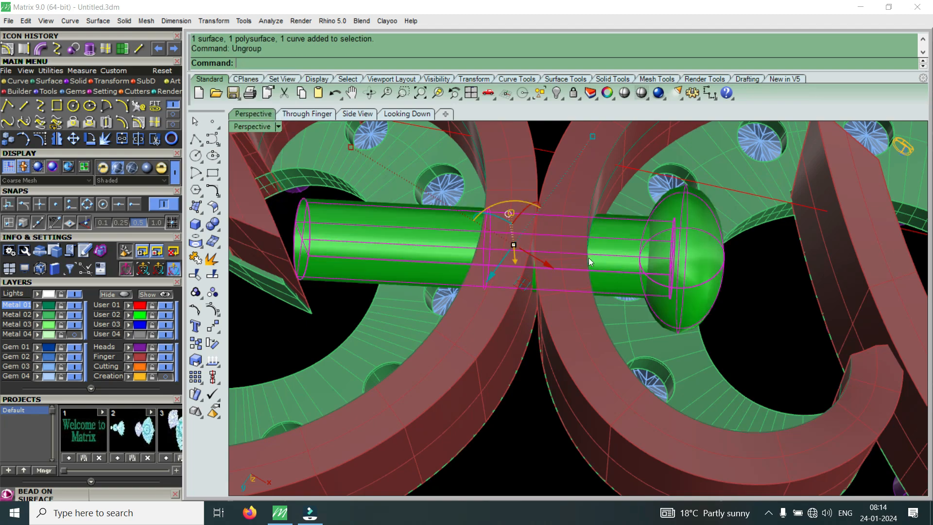
Subtract the green duplicate pin's shaft from the two adjoining S motifs with Boolean Difference
click(74, 48)
click(478, 298)
click(585, 327)
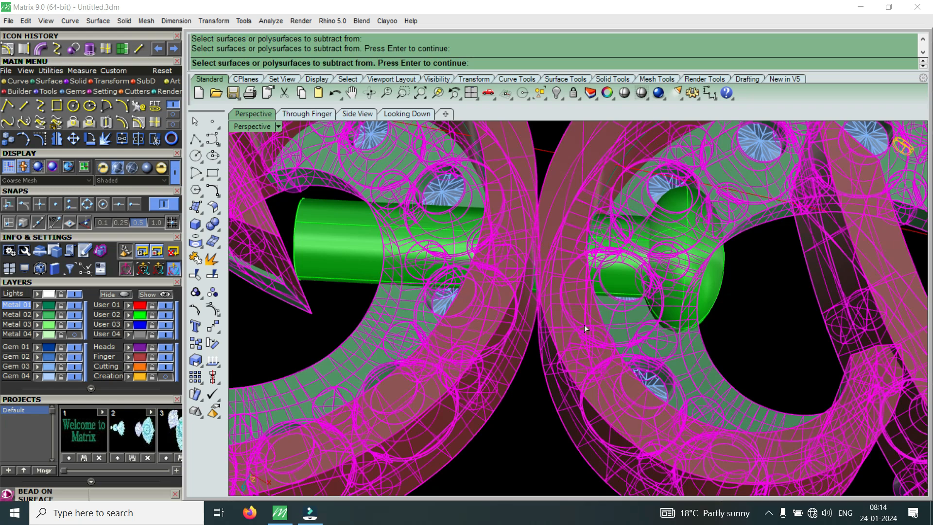
key(Return)
click(616, 276)
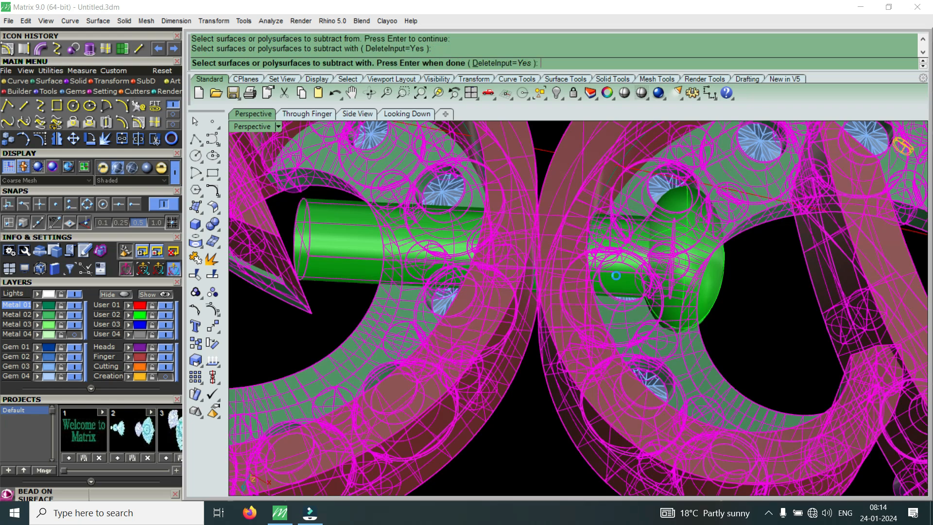
key(Return)
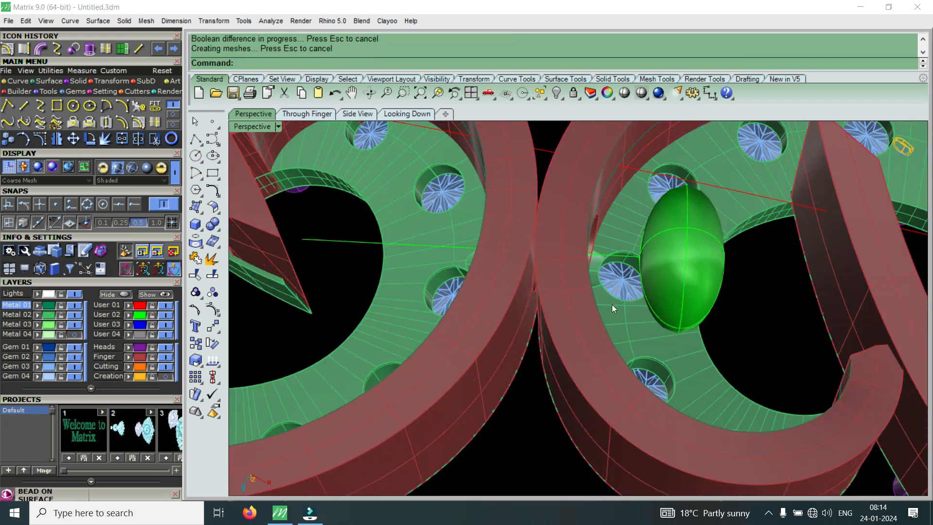
Show the Metal 04 layer and delete the leftover green bead surface overlapping the original pin's head
click(76, 334)
click(678, 279)
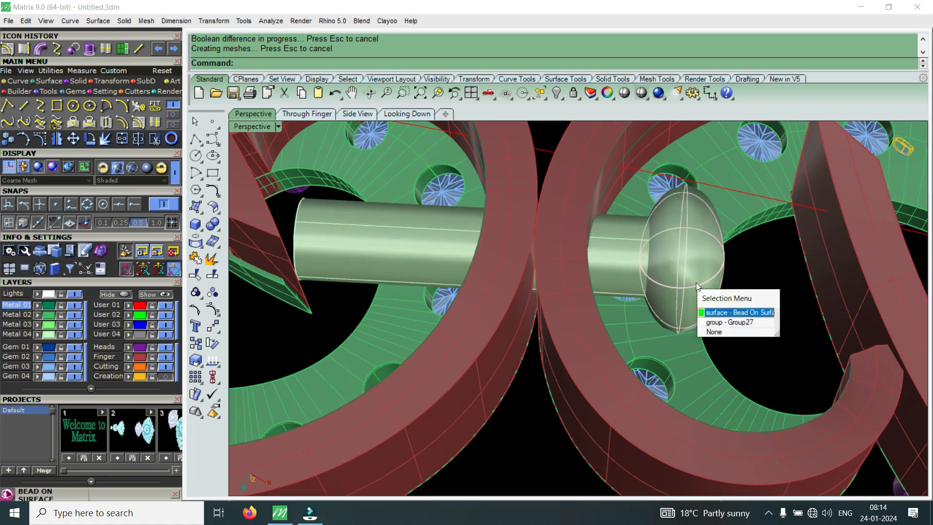
click(722, 309)
key(Delete)
right_drag(633, 335, 739, 256)
scroll(651, 311, up, 4)
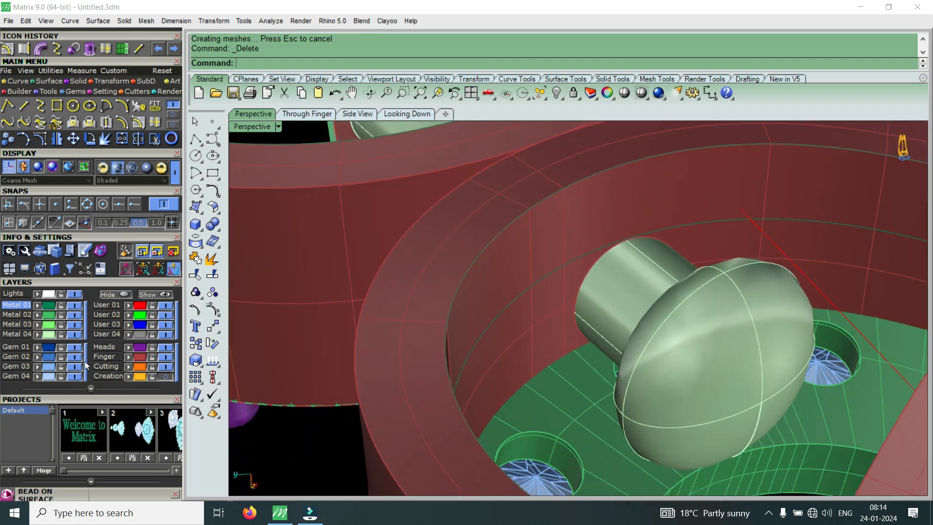
Hide the Metal 04 layer and examine the pin holes in both adjoining S walls from several angles
click(77, 335)
right_drag(601, 320, 570, 297)
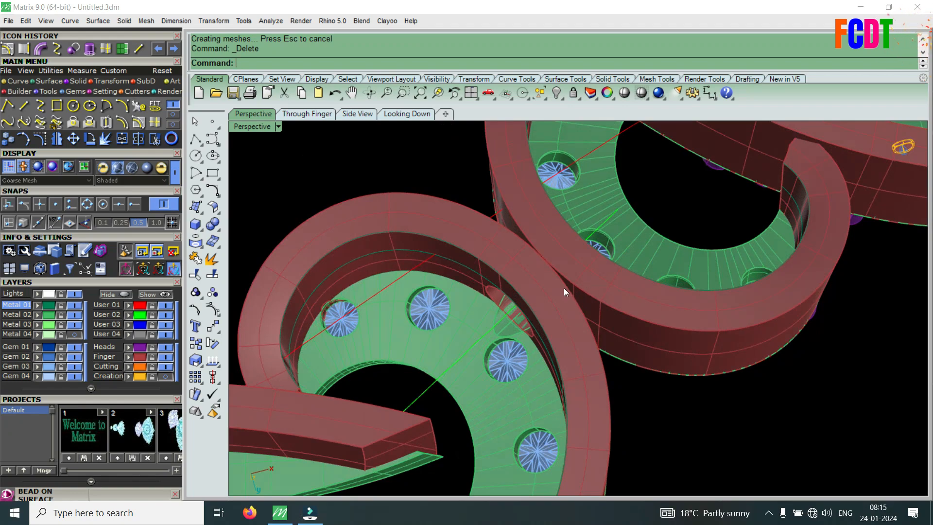
scroll(540, 260, up, 5)
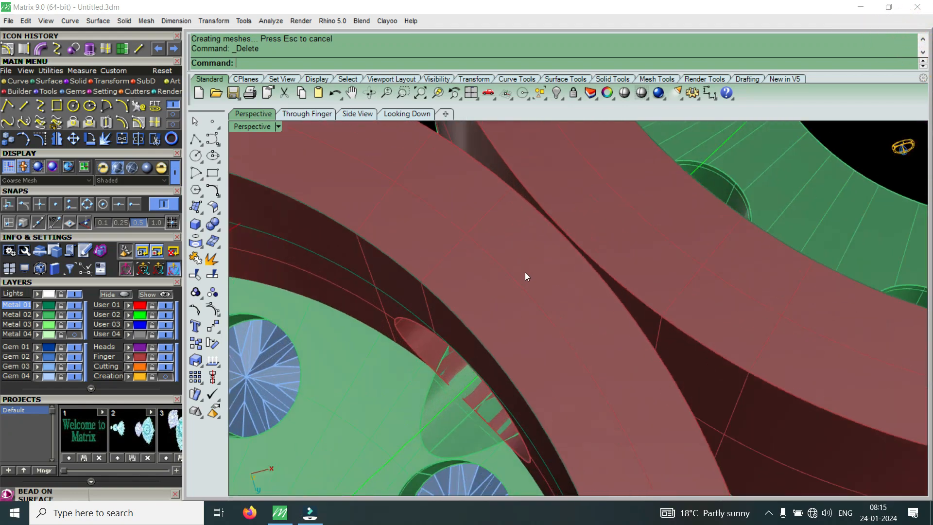
scroll(576, 262, down, 3)
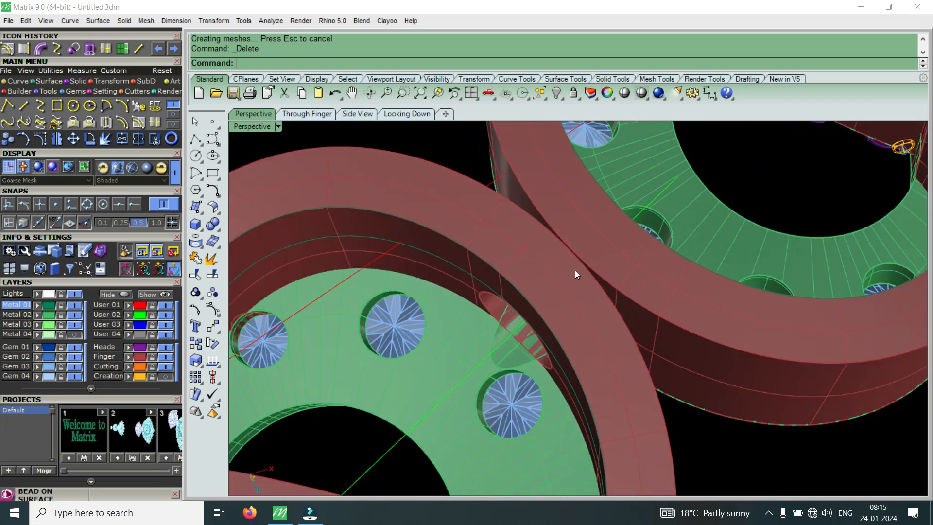
right_drag(587, 311, 503, 218)
scroll(545, 214, up, 5)
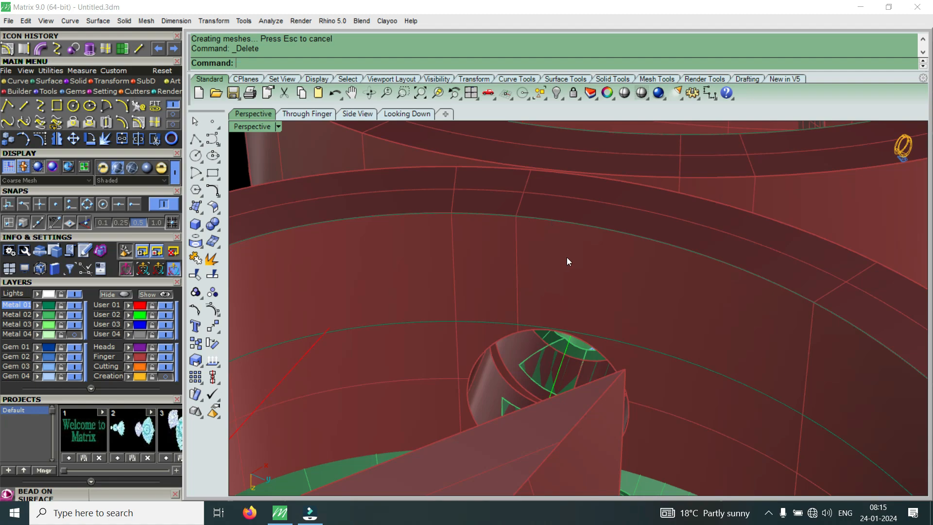
scroll(568, 260, down, 6)
right_drag(536, 245, 724, 312)
scroll(636, 298, up, 3)
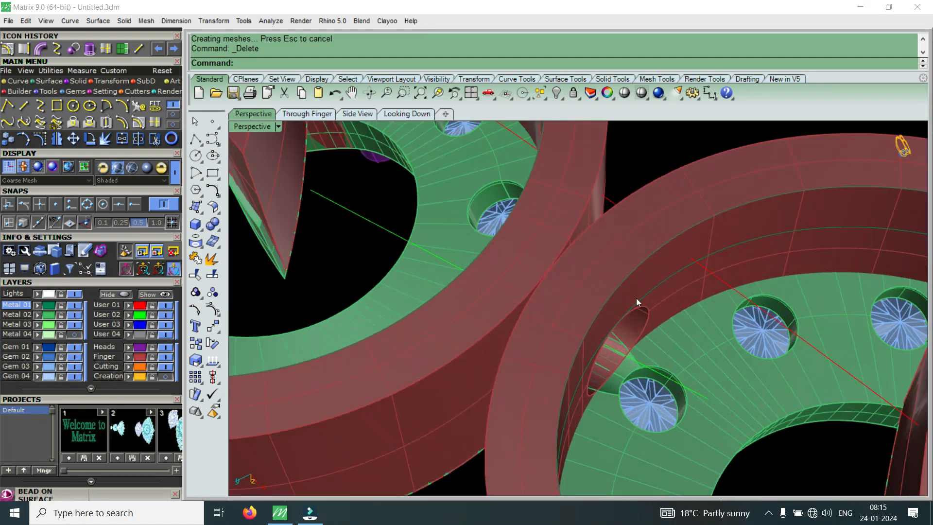
right_drag(636, 298, 689, 289)
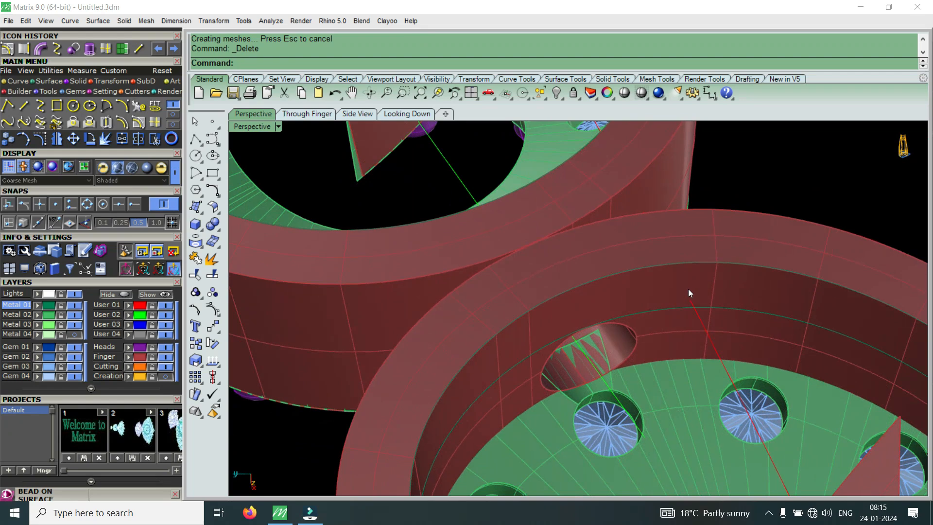
Show the Metal 04 layer and move the headed pin along its axis in the Looking Down view, bringing its head closer to the wall
click(78, 332)
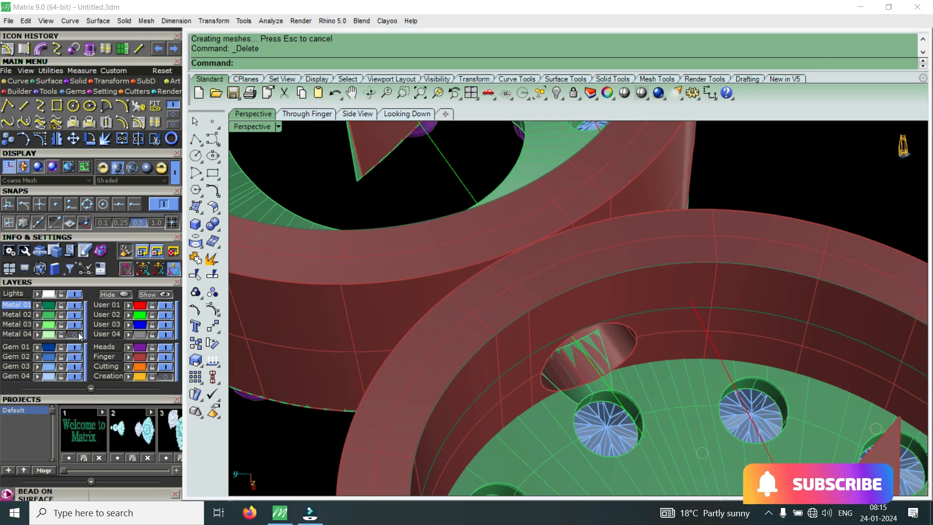
click(605, 392)
right_drag(628, 345, 582, 386)
scroll(599, 351, up, 4)
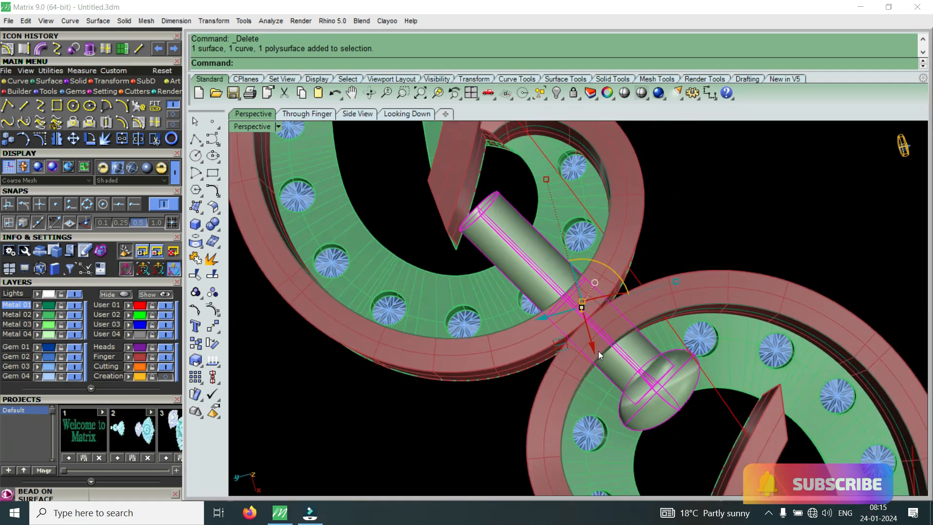
double_click(255, 126)
scroll(812, 248, up, 3)
scroll(816, 275, down, 3)
scroll(816, 257, up, 3)
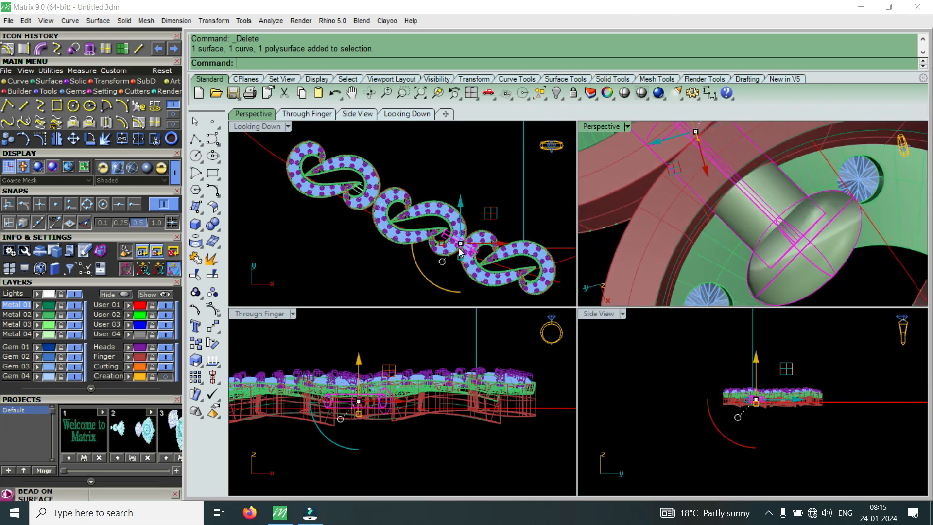
scroll(461, 249, up, 3)
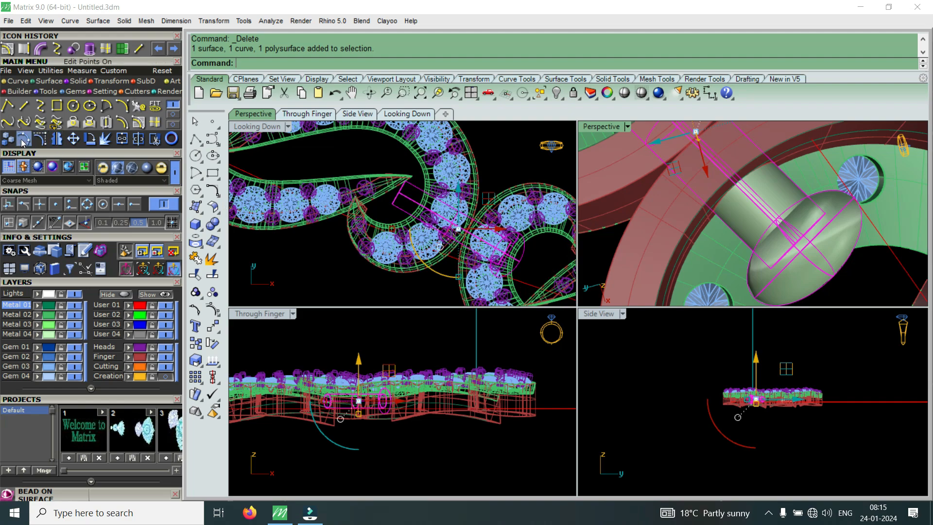
click(73, 139)
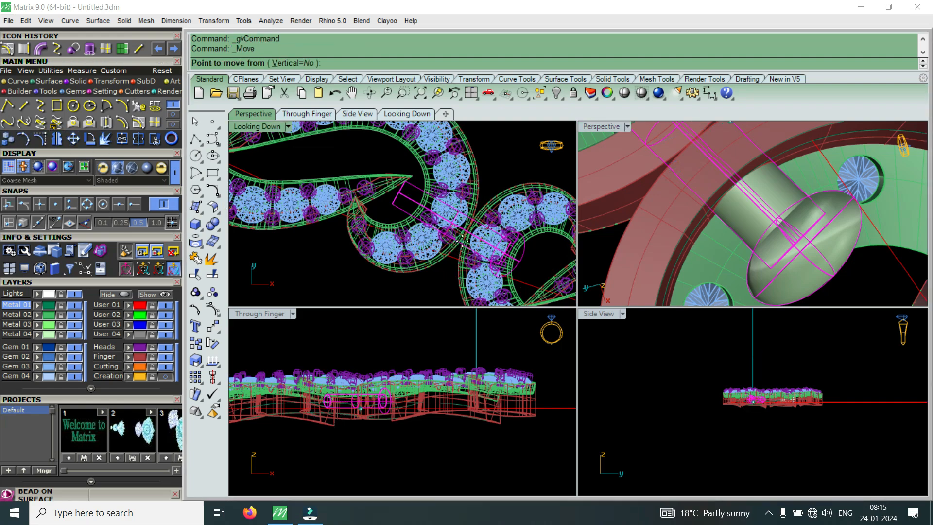
scroll(514, 239, up, 3)
scroll(514, 239, up, 2)
click(514, 239)
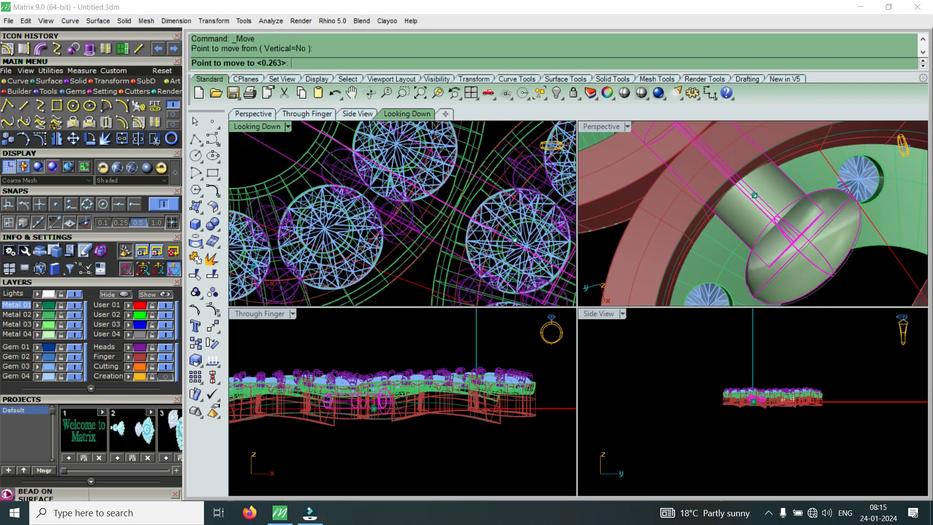
click(473, 219)
Examine the moved pin's head and shaft against both S walls in the maximized Perspective view
scroll(780, 169, up, 6)
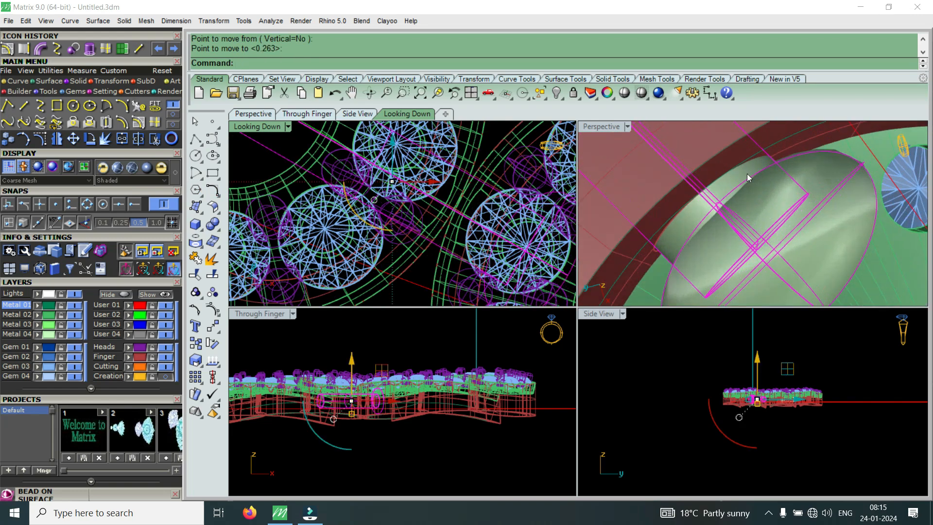
scroll(735, 175, down, 5)
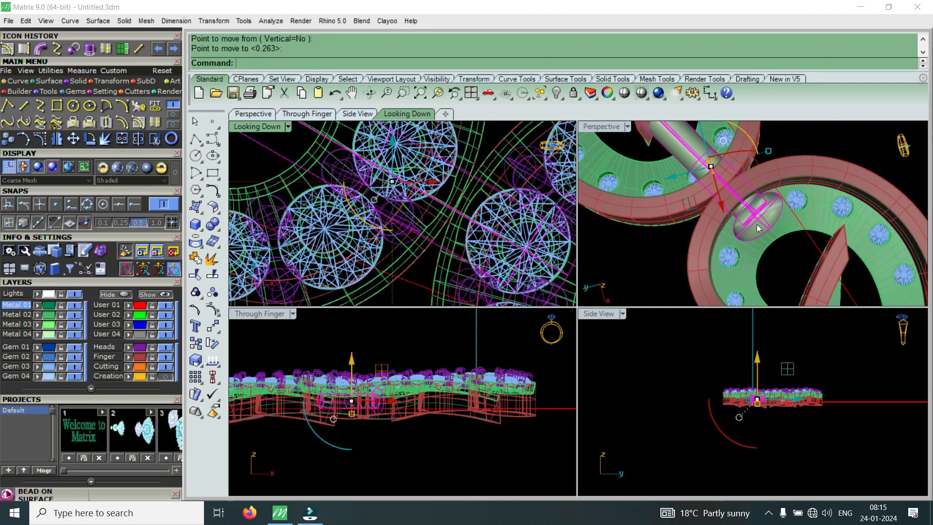
scroll(755, 225, down, 3)
scroll(745, 199, up, 4)
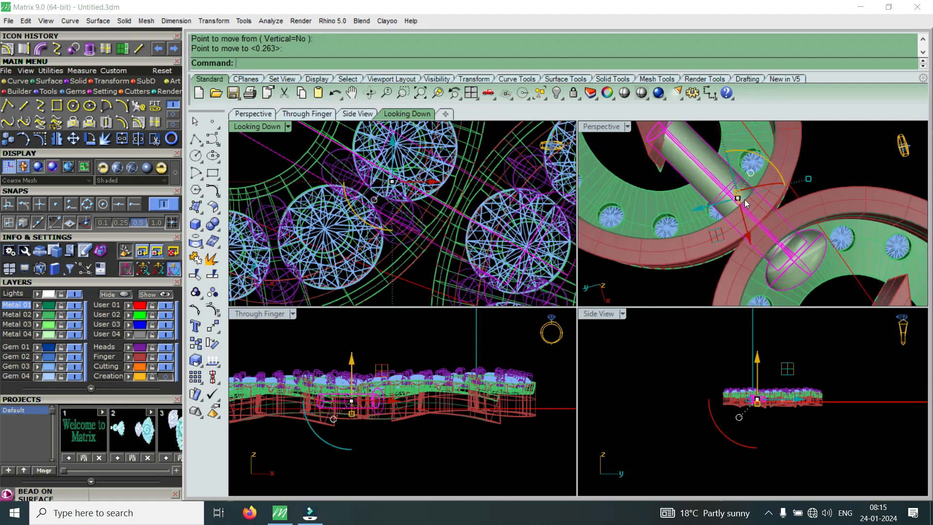
double_click(613, 127)
right_drag(620, 144, 548, 254)
scroll(605, 275, up, 4)
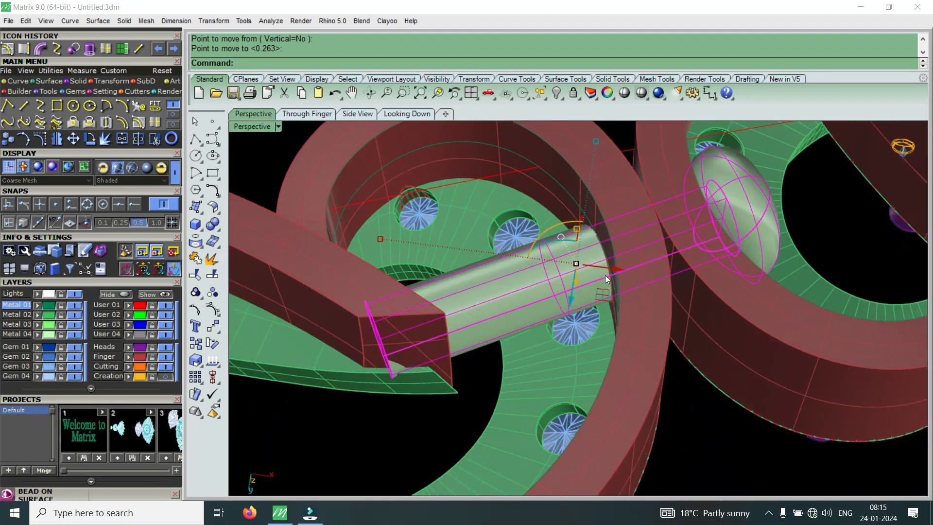
right_drag(605, 275, 509, 237)
key(Escape)
scroll(558, 271, up, 3)
scroll(585, 312, down, 2)
right_drag(585, 312, 579, 354)
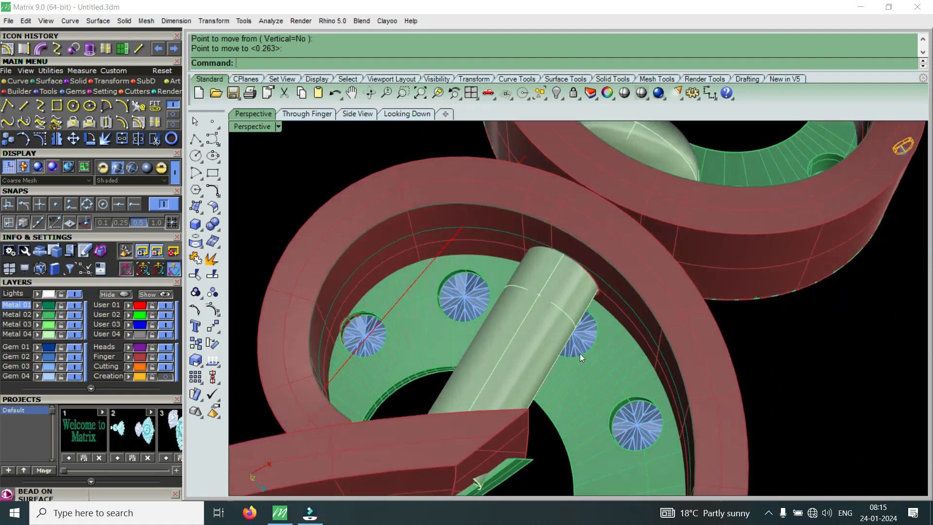
Nudge the headed pin slightly along the Y axis with the gumball to align its shaft with the wall hole
scroll(578, 311, up, 2)
click(577, 273)
scroll(576, 272, down, 3)
scroll(574, 363, up, 5)
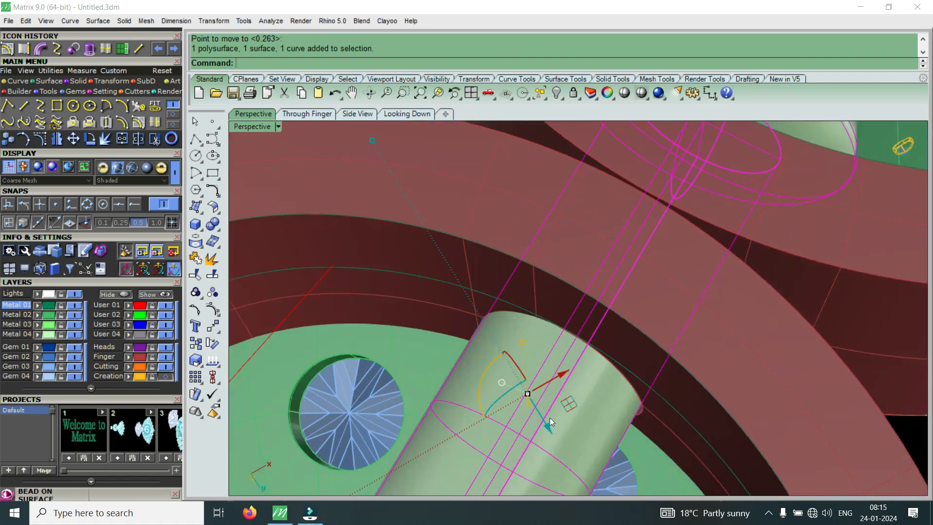
drag(545, 431, 555, 429)
Inspect how the nudged pin's shaft fits the wall hole, at close range and from different sides
scroll(632, 350, down, 5)
right_drag(670, 342, 662, 382)
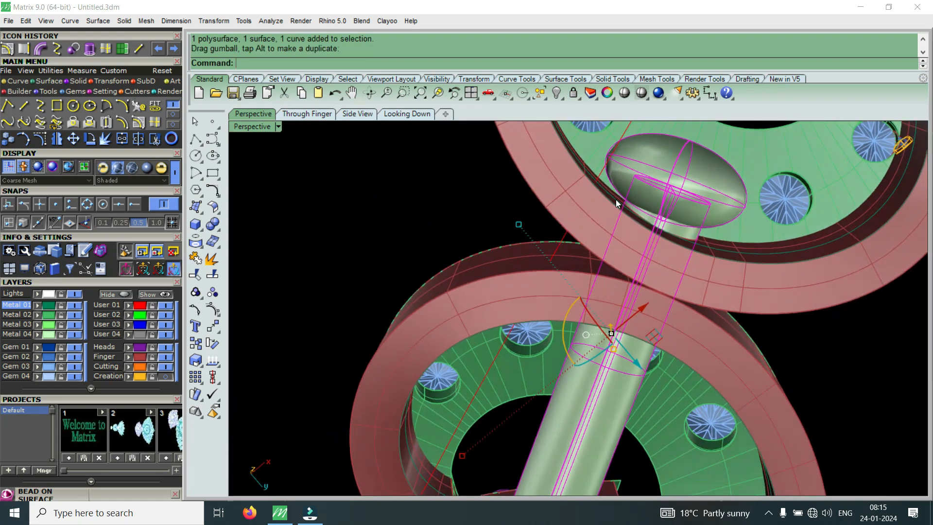
scroll(616, 199, up, 3)
scroll(638, 235, down, 5)
scroll(705, 218, up, 3)
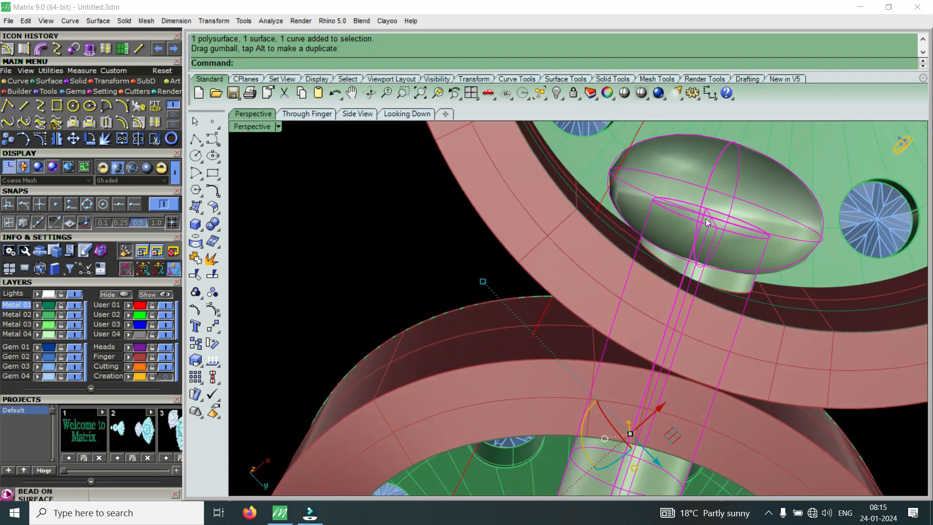
right_drag(653, 267, 688, 266)
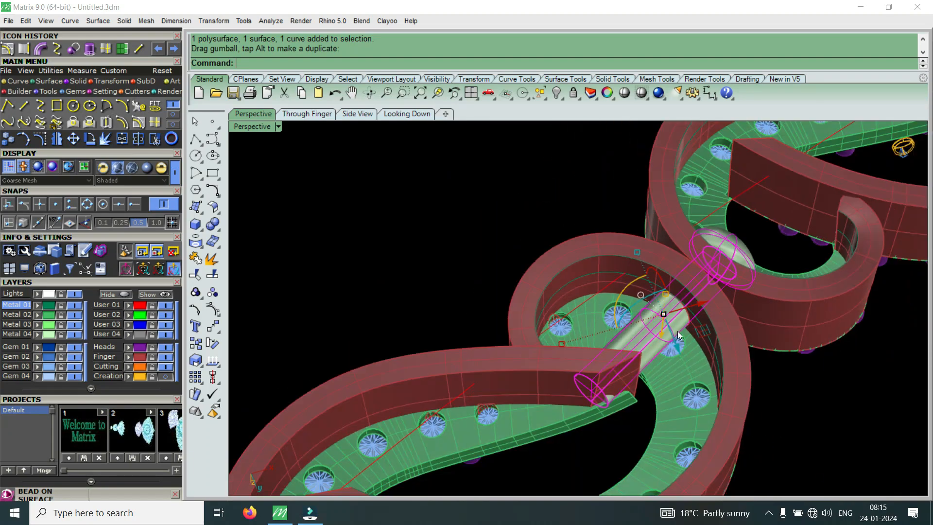
key(Escape)
scroll(662, 317, up, 5)
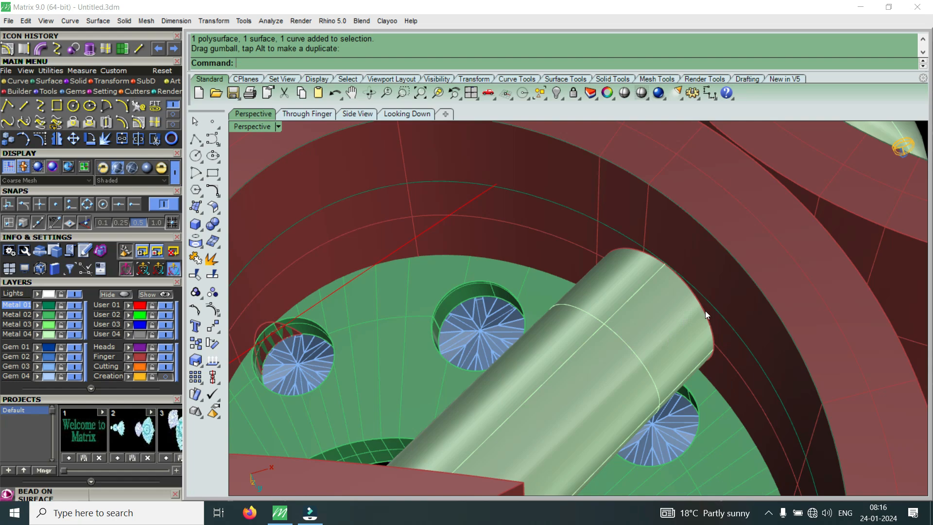
click(662, 336)
scroll(669, 223, down, 2)
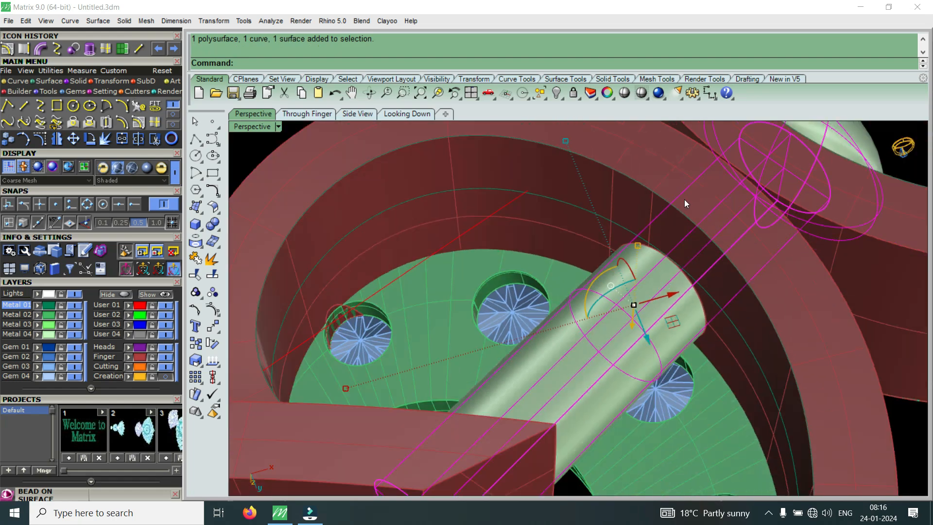
key(ctrl+a)
key(Escape)
scroll(695, 300, up, 3)
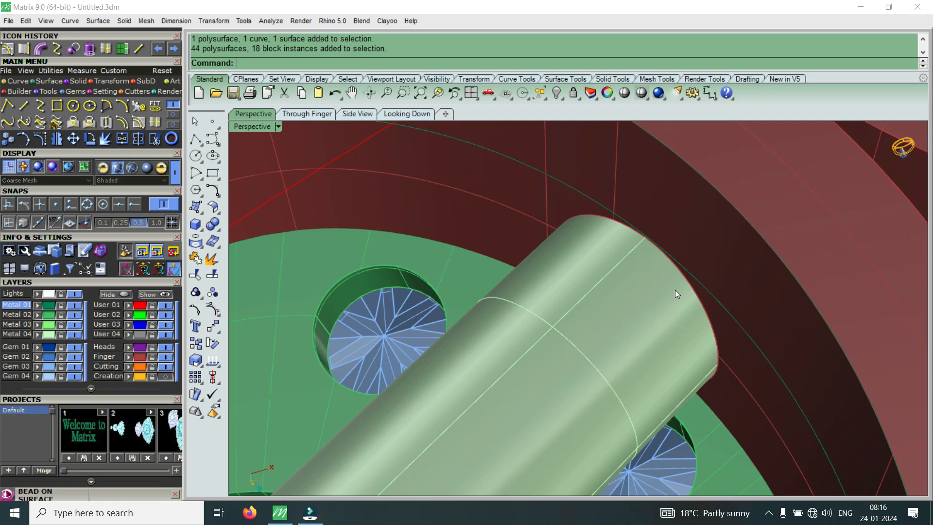
scroll(665, 293, down, 6)
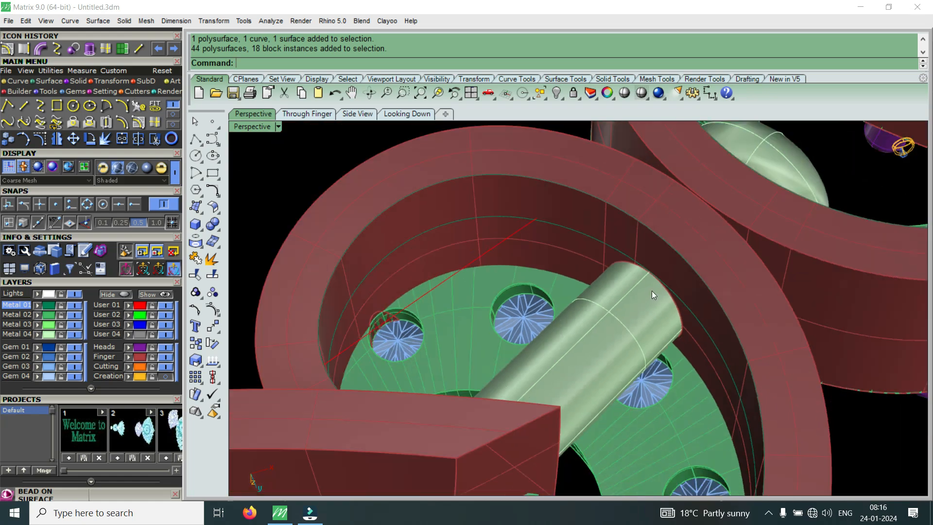
right_drag(695, 282, 719, 389)
scroll(696, 328, up, 4)
scroll(684, 338, up, 6)
scroll(681, 246, up, 3)
scroll(704, 273, down, 6)
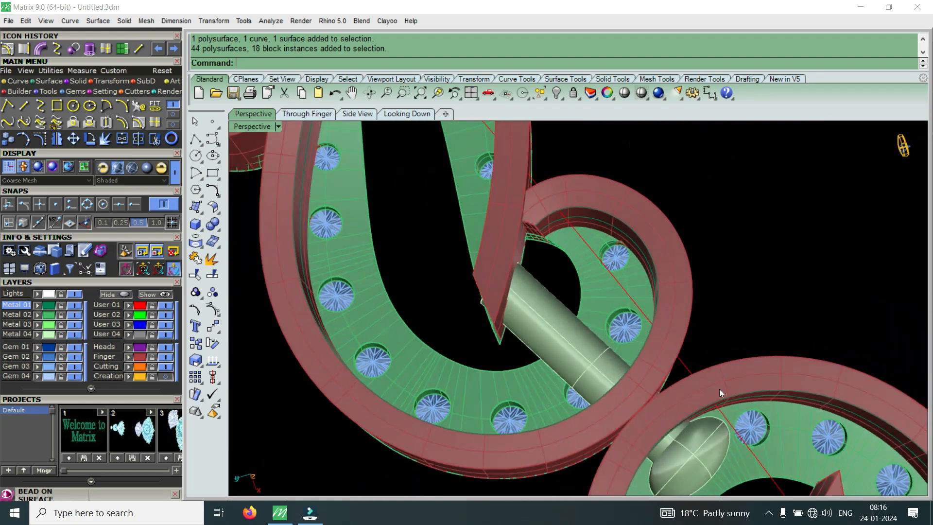
Select the headed pin and check its head clearance and path through the joint from both sides
scroll(719, 389, up, 4)
click(675, 456)
scroll(699, 323, down, 6)
scroll(703, 372, up, 8)
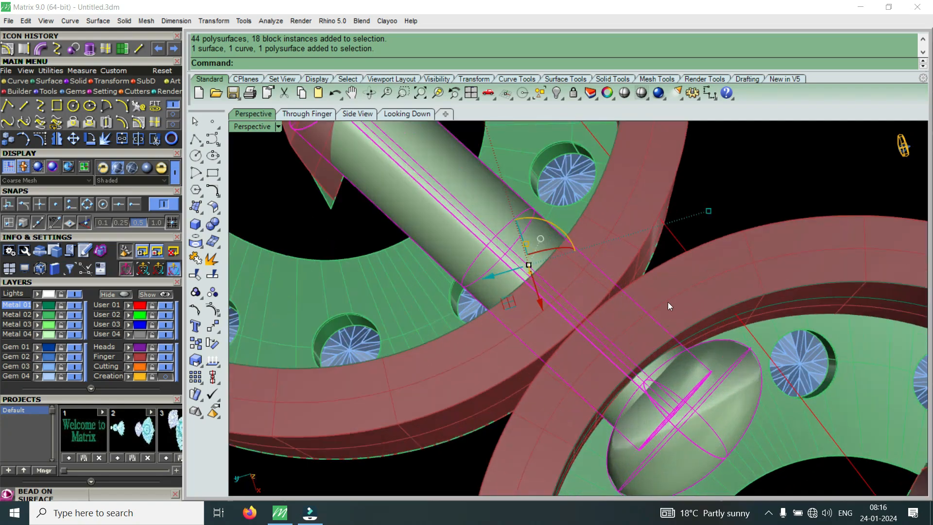
scroll(671, 301, down, 6)
scroll(675, 357, up, 5)
right_drag(674, 357, 643, 317)
scroll(678, 345, up, 3)
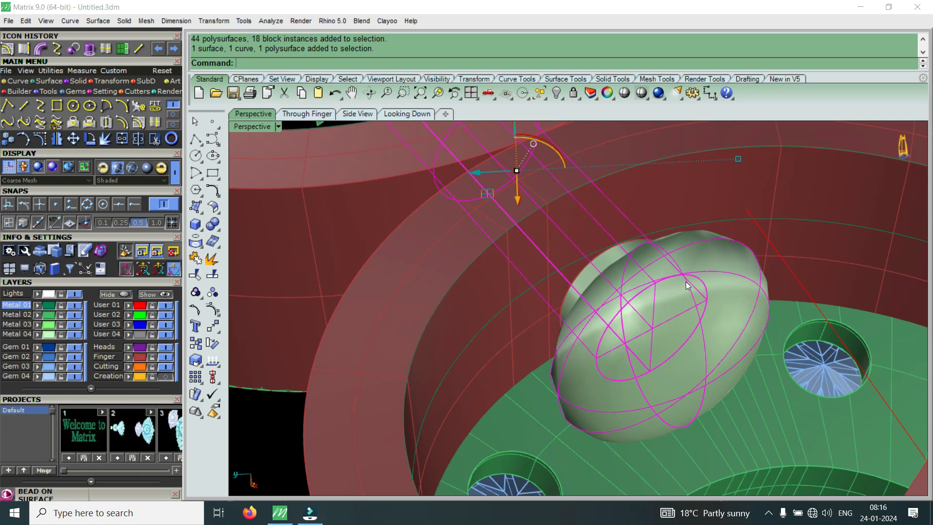
scroll(573, 286, down, 10)
right_drag(558, 265, 452, 265)
scroll(519, 302, up, 6)
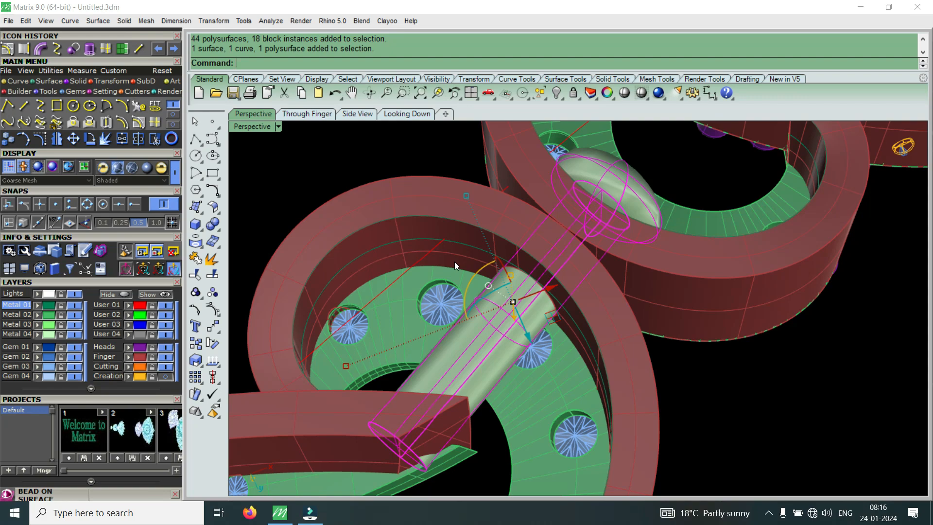
right_drag(624, 281, 692, 272)
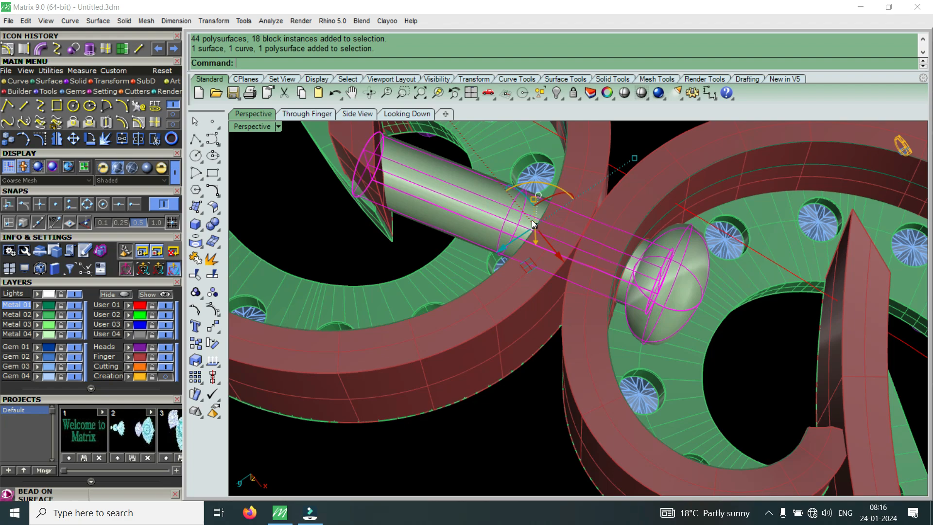
Examine the selected pin's shaft and head against the wall holes of both S motifs, at close range and from both sides
scroll(703, 341, down, 6)
right_drag(703, 341, 639, 325)
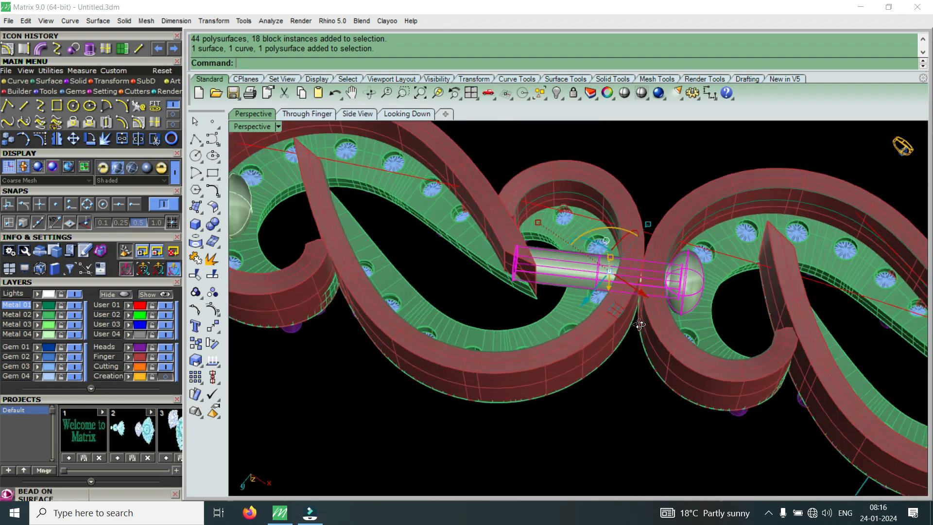
scroll(596, 270, up, 10)
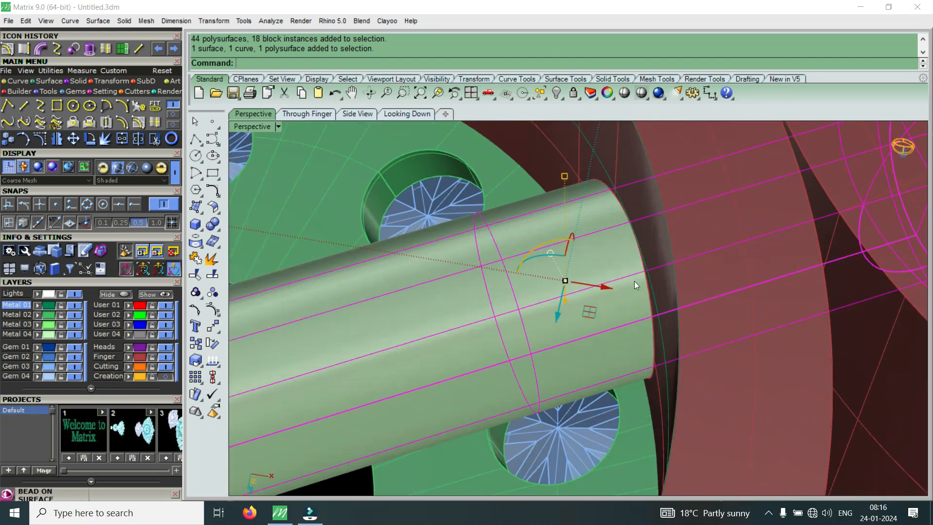
scroll(634, 281, down, 5)
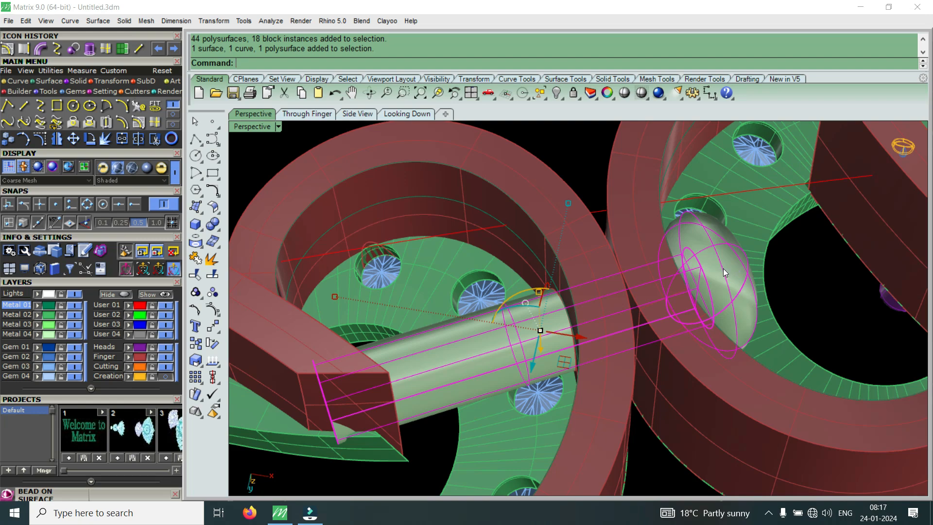
right_drag(709, 299, 674, 308)
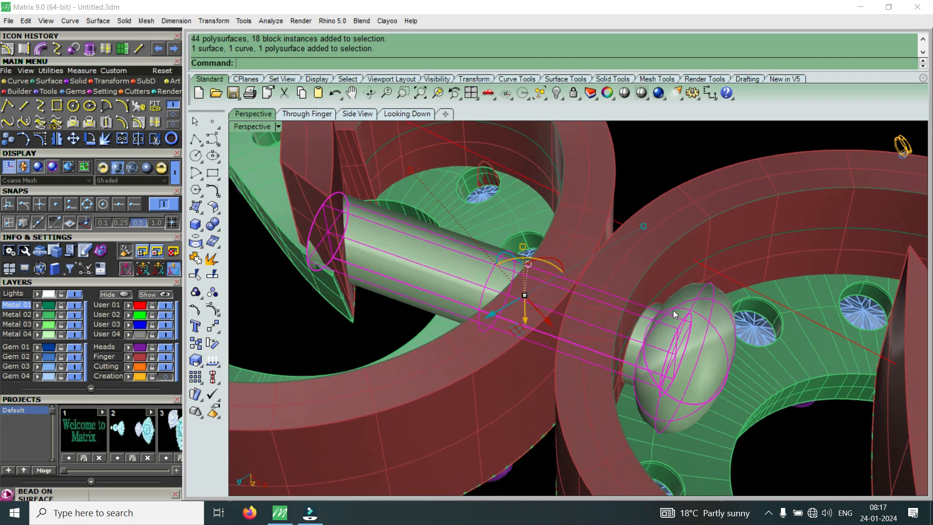
scroll(673, 311, down, 5)
right_drag(614, 278, 579, 257)
scroll(597, 324, up, 9)
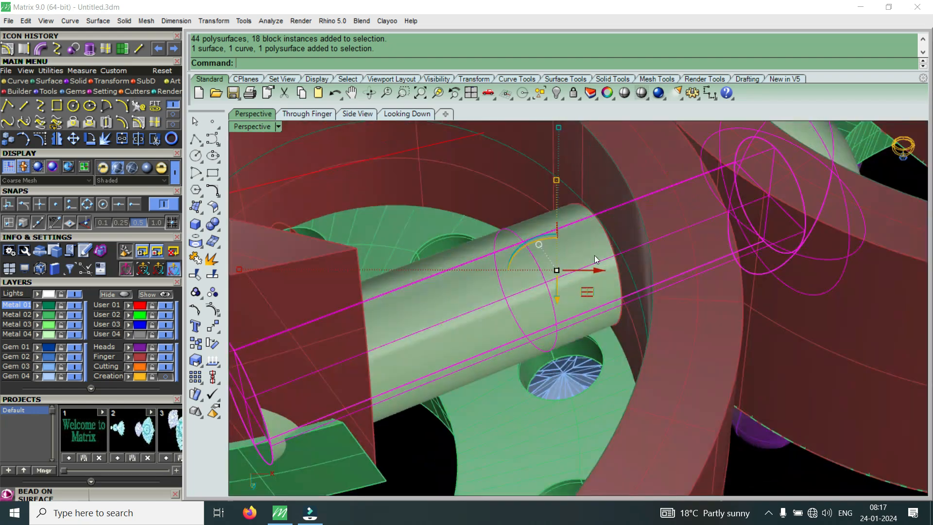
scroll(583, 256, up, 3)
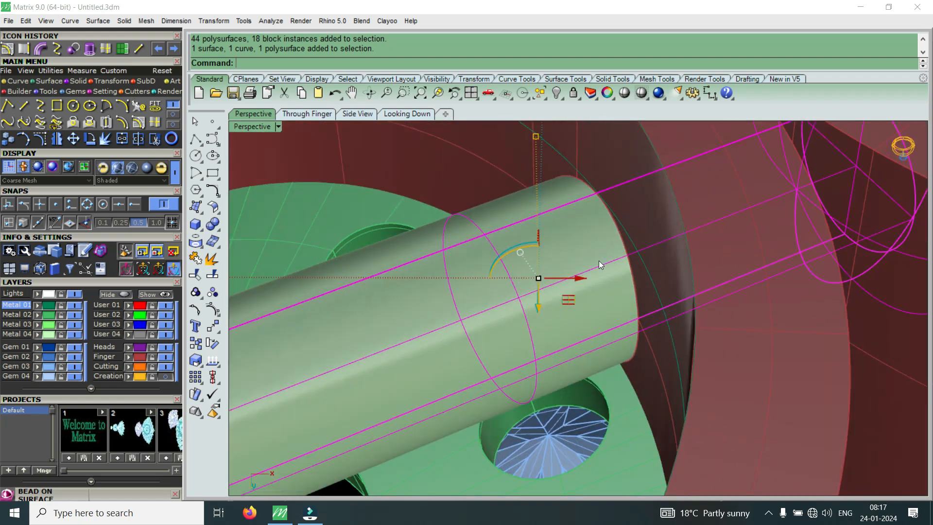
Group the headed pin with the S motif its shaft runs through
scroll(599, 265, down, 8)
right_drag(651, 241, 657, 332)
scroll(656, 330, down, 3)
scroll(620, 306, up, 2)
right_drag(618, 302, 618, 344)
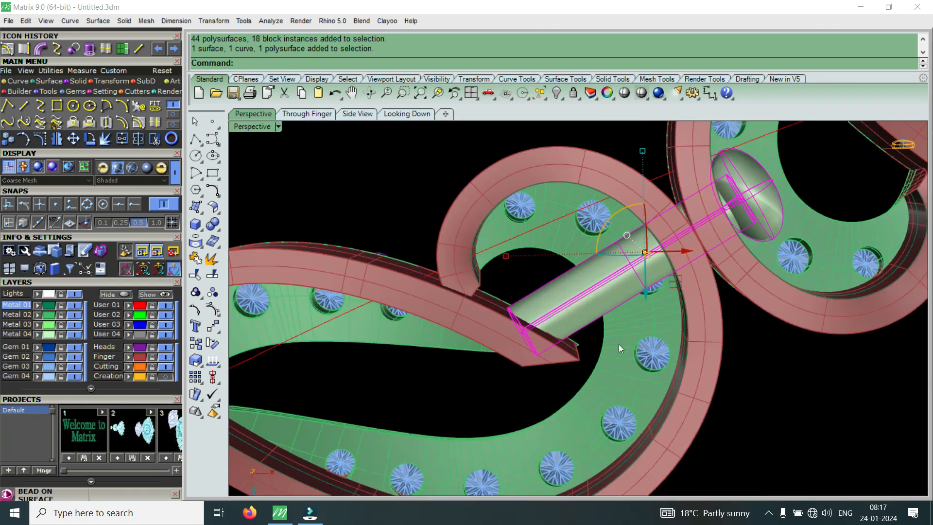
shift+click(676, 407)
shift+click(710, 337)
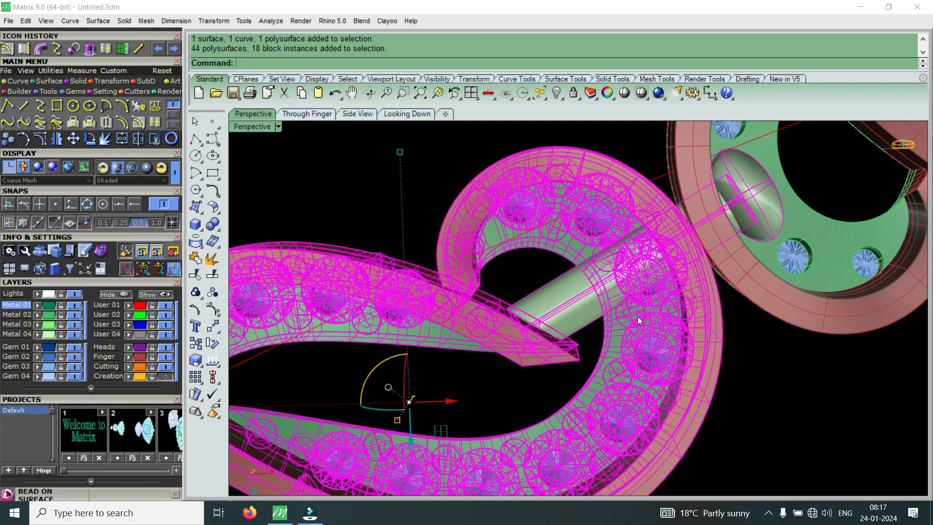
text(g)
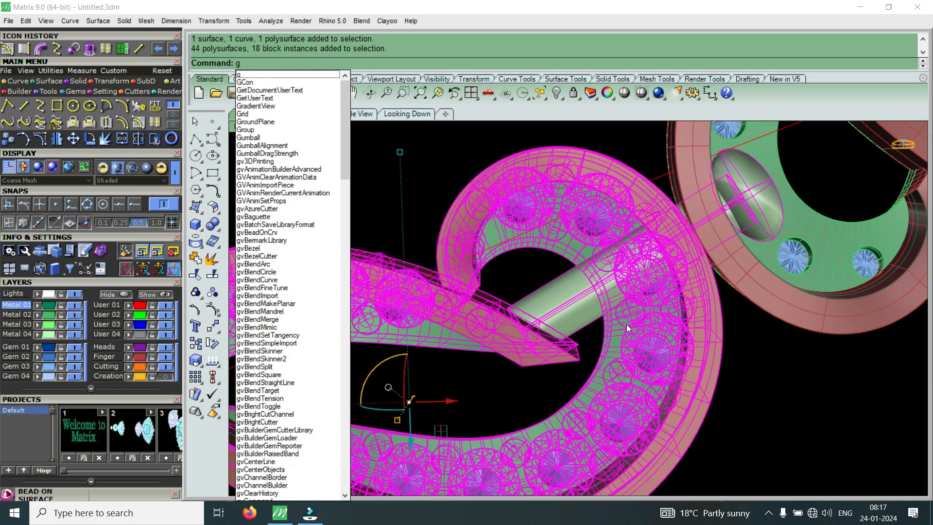
click(275, 129)
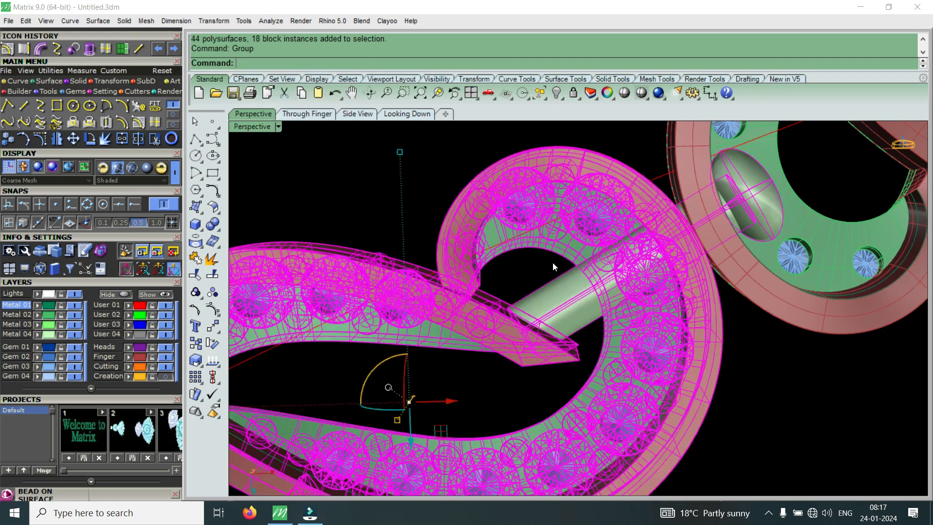
key(Escape)
Select the pinned S motif and its neighbour in turn and examine their joint, restoring the four-view layout
scroll(552, 263, down, 3)
click(695, 284)
right_drag(716, 275, 703, 409)
click(659, 354)
scroll(637, 345, up, 5)
click(708, 407)
scroll(658, 349, up, 4)
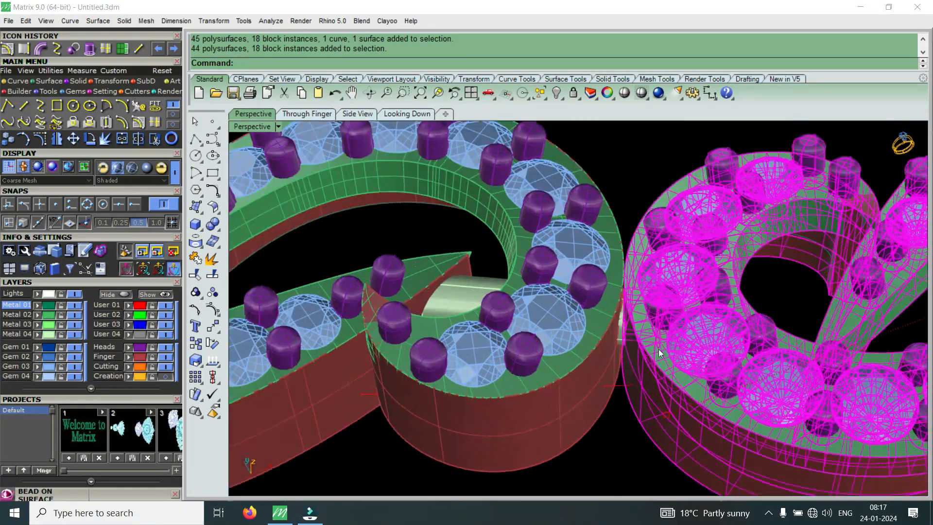
double_click(249, 125)
scroll(817, 226, up, 6)
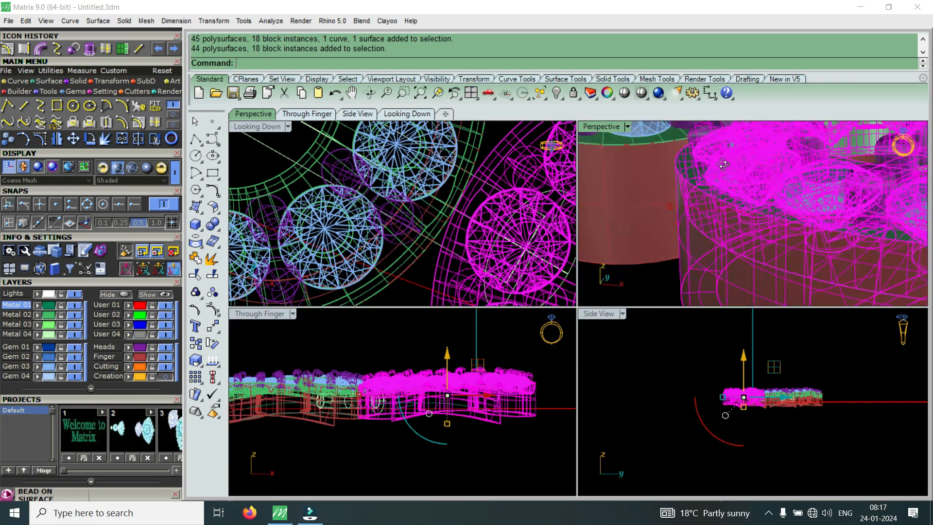
right_drag(723, 164, 726, 145)
scroll(749, 407, up, 8)
right_drag(733, 235, 753, 272)
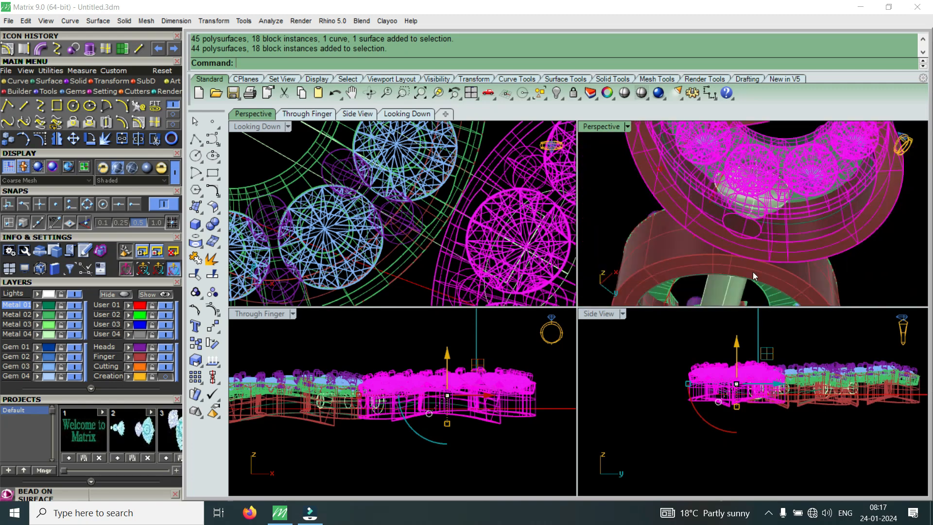
Rotate the adjoining S motif group slightly in the Side View with reference points, without copying
key(Escape)
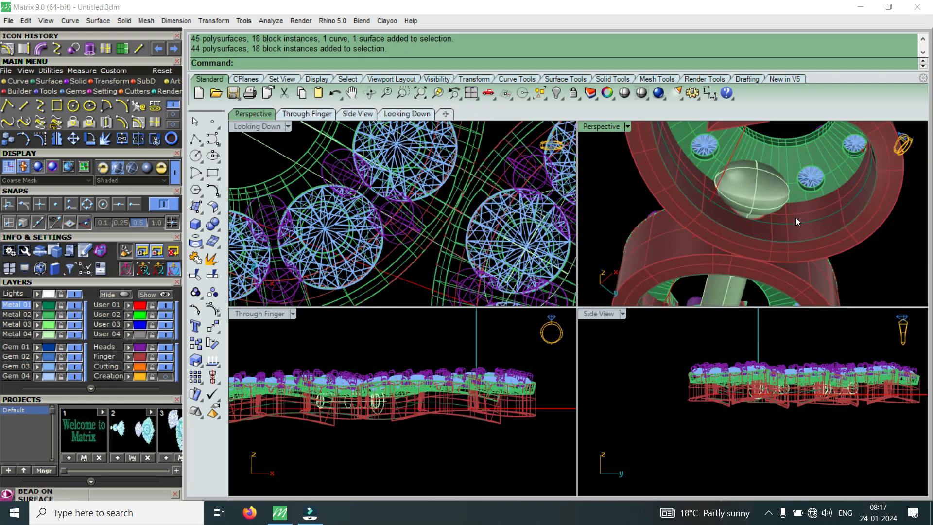
click(830, 231)
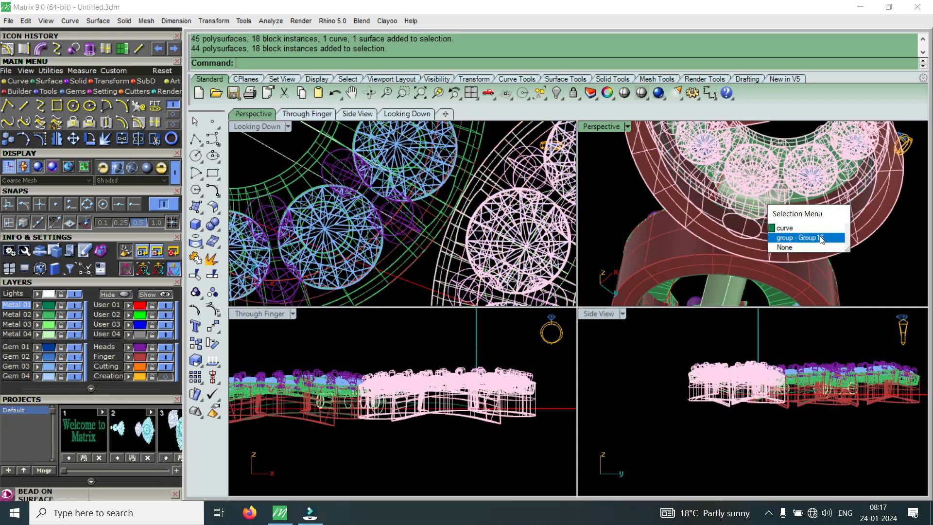
click(826, 237)
scroll(749, 397, up, 2)
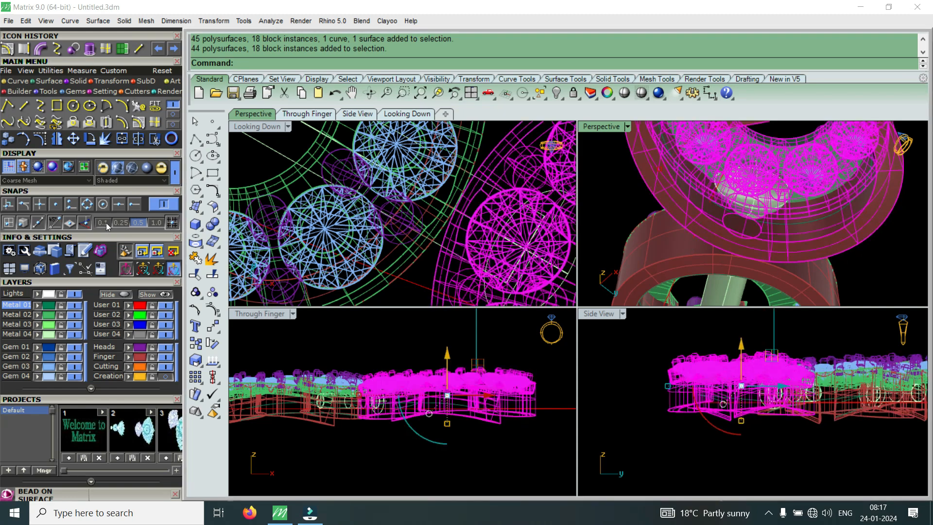
click(89, 140)
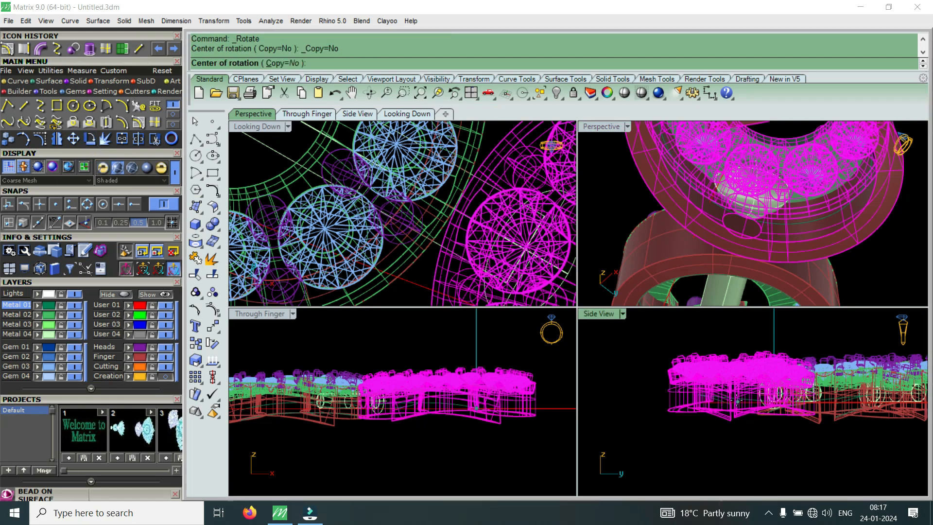
scroll(735, 397, up, 4)
click(736, 395)
click(657, 460)
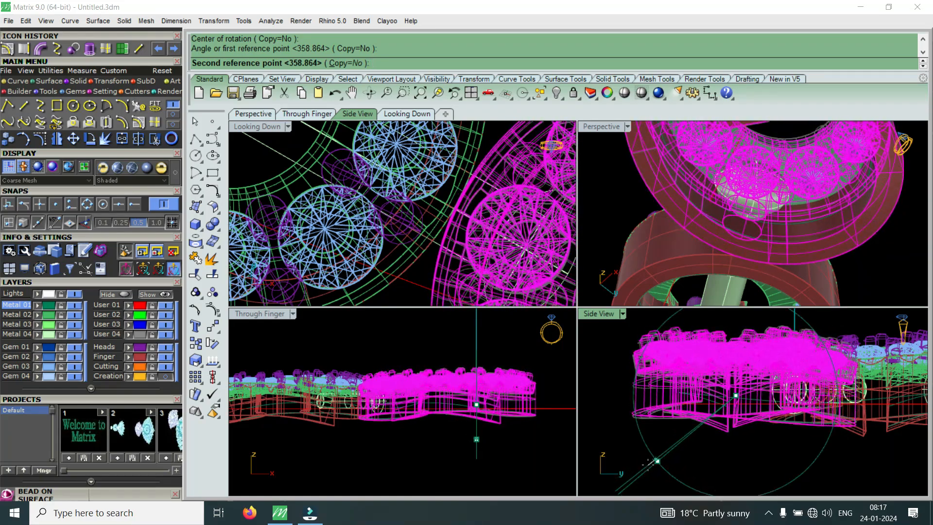
click(647, 464)
scroll(756, 223, down, 8)
scroll(757, 225, up, 4)
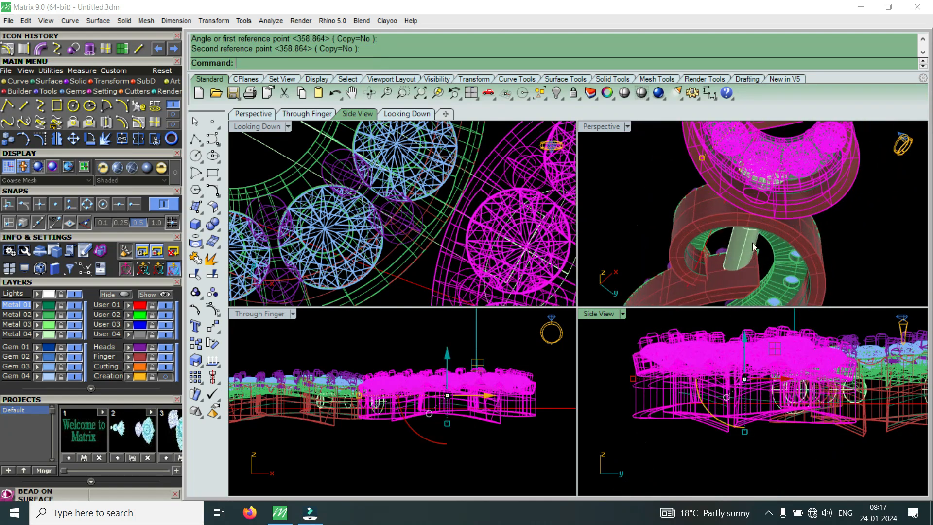
Select the S motif grouped with the pin and check its joint with the rotated motif in the maximized Perspective view
scroll(762, 237, down, 3)
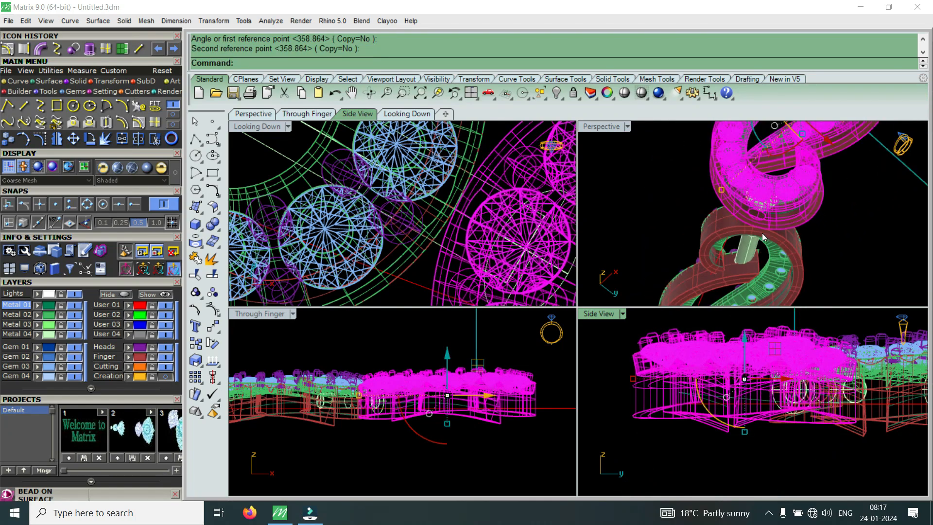
right_drag(754, 269, 755, 229)
scroll(745, 263, up, 7)
click(745, 265)
right_drag(744, 264, 753, 226)
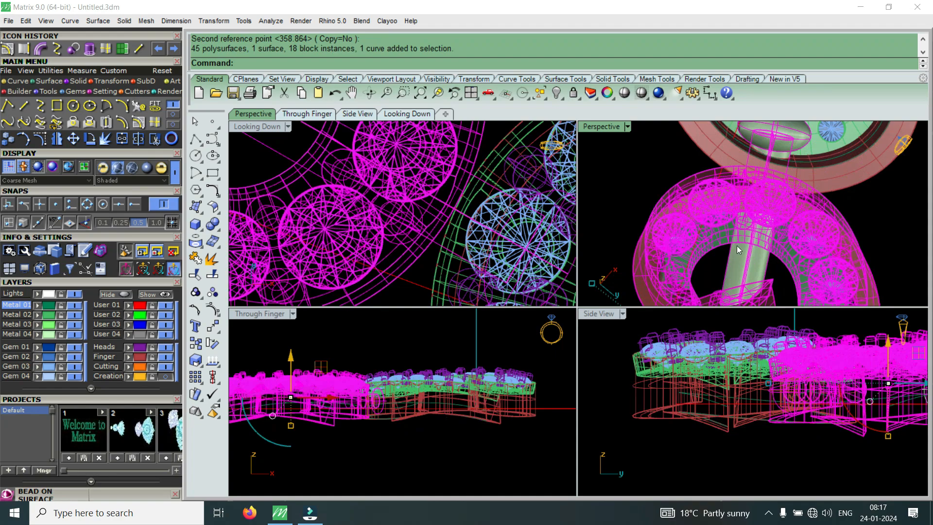
scroll(737, 246, down, 3)
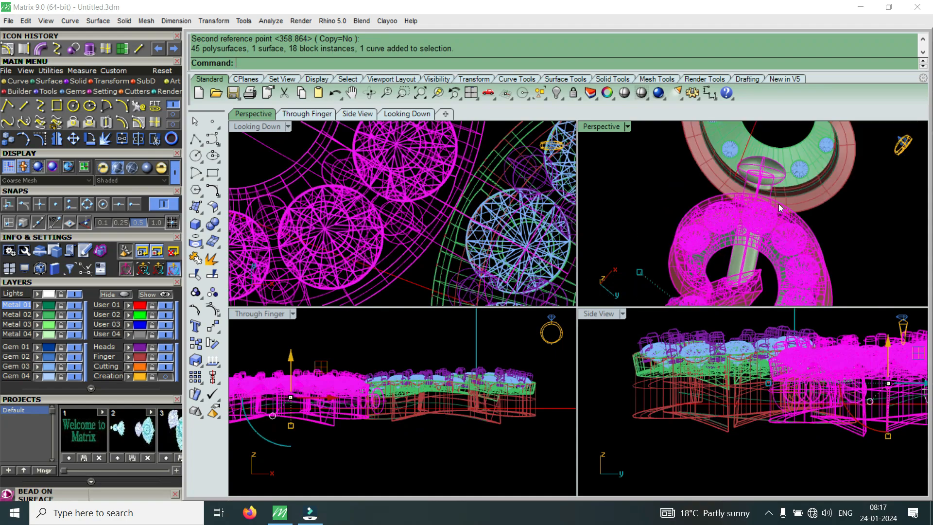
double_click(597, 125)
scroll(656, 311, up, 4)
scroll(558, 343, up, 5)
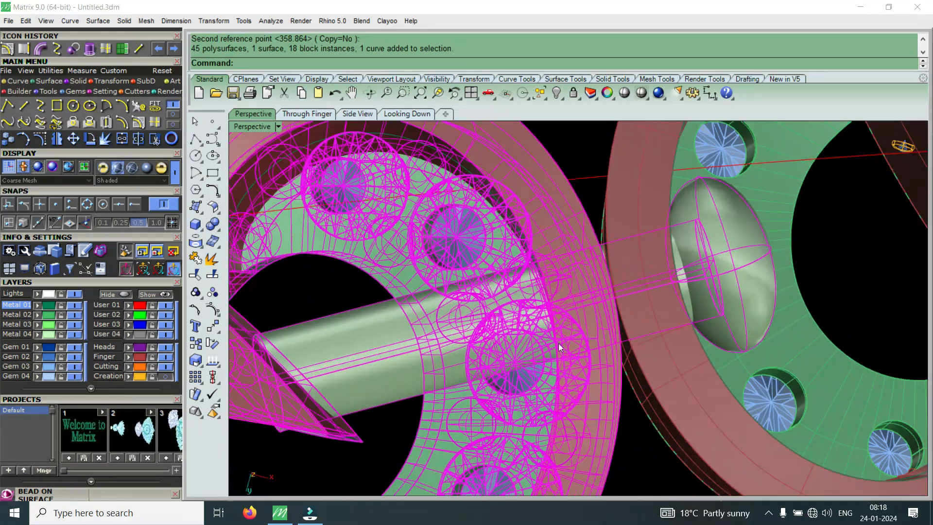
Clear the selection and inspect the pin's shaft and head at the wall holes up close and from several angles
key(Escape)
scroll(542, 325, up, 3)
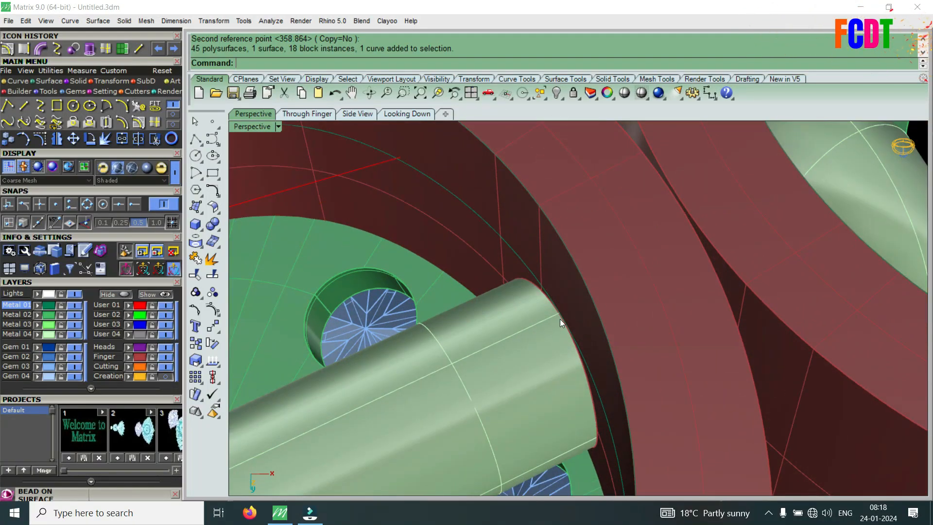
scroll(560, 319, down, 5)
scroll(620, 354, up, 6)
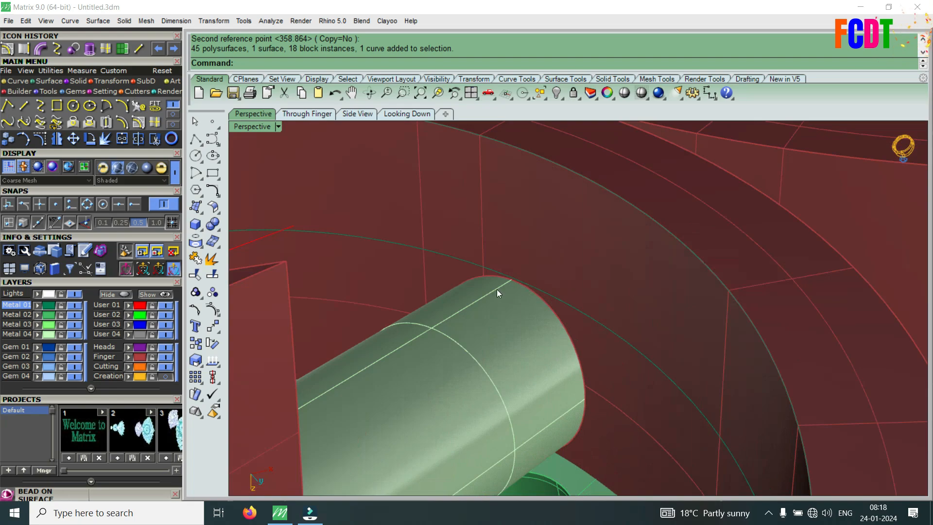
scroll(531, 305, down, 5)
right_drag(532, 305, 714, 356)
scroll(714, 359, up, 3)
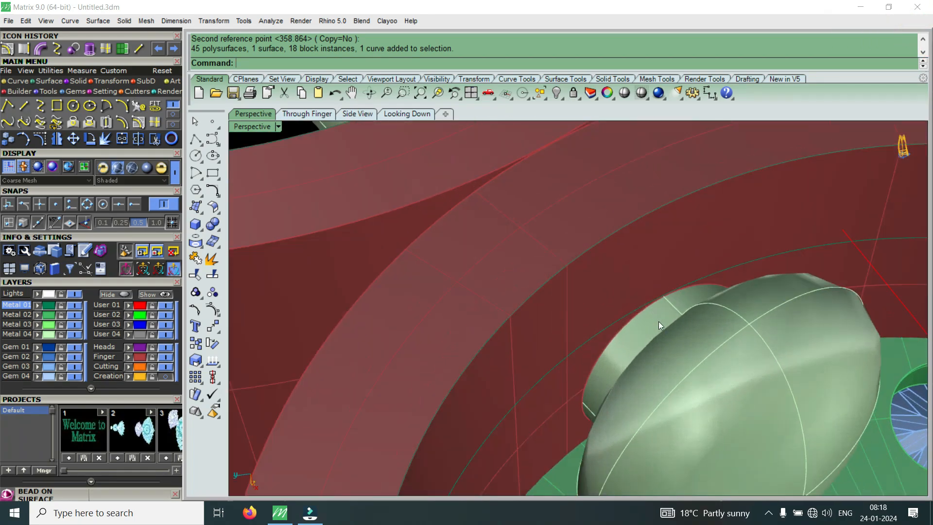
scroll(683, 314, down, 3)
right_drag(679, 328, 595, 272)
scroll(724, 318, up, 2)
scroll(648, 319, down, 3)
scroll(596, 272, down, 6)
scroll(615, 313, up, 3)
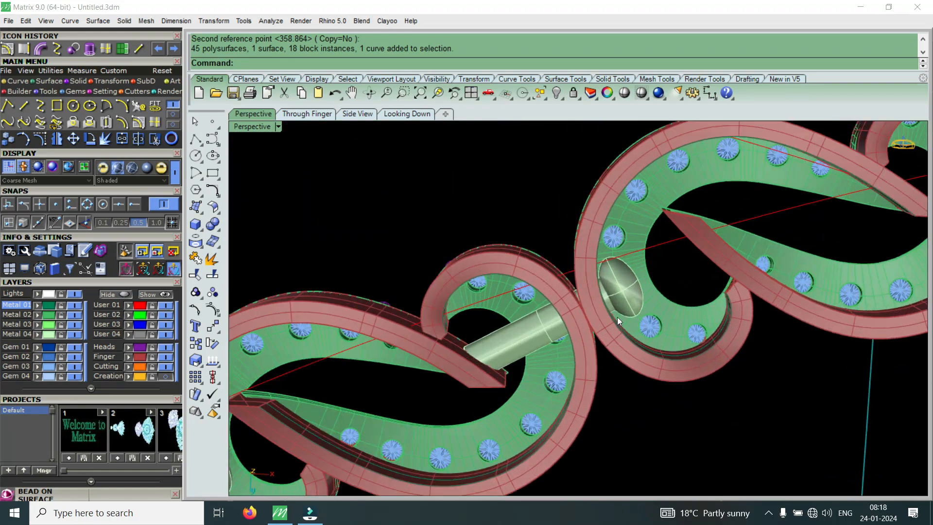
Nudge the adjoining S motif slightly with the gumball to refine its fit around the pin
right_drag(678, 220, 587, 346)
click(646, 342)
drag(675, 377, 663, 392)
scroll(605, 301, down, 4)
right_drag(605, 302, 632, 302)
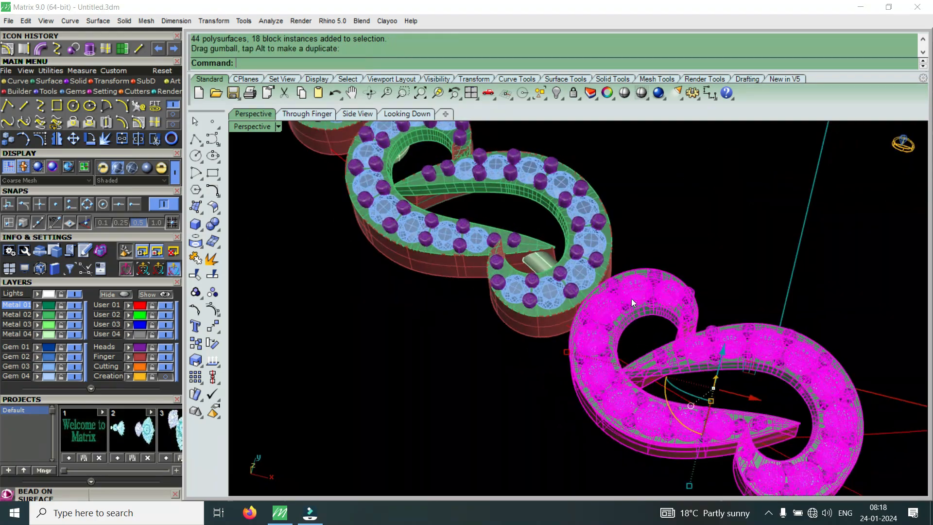
Deselect the nudged S motif and examine the gap between the walls and the pin head's clearance at the joint
scroll(621, 302, up, 6)
right_drag(530, 381, 595, 212)
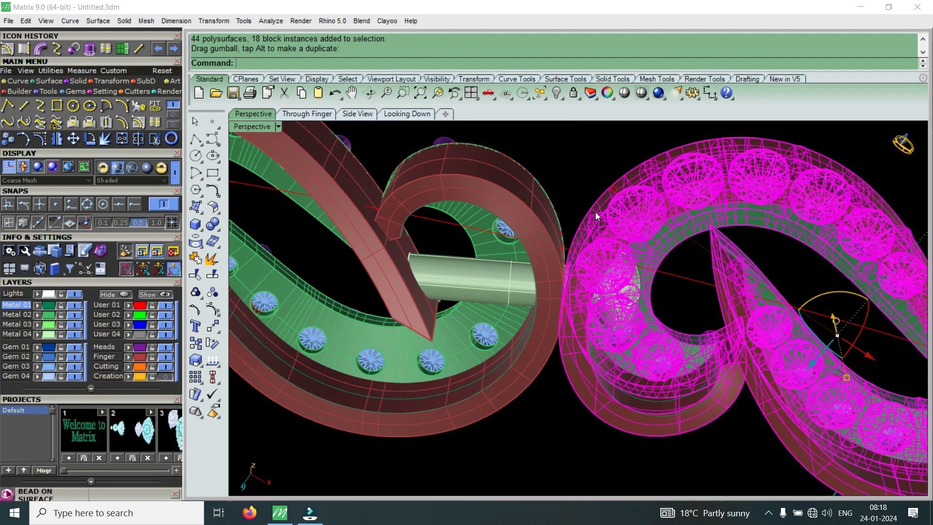
scroll(667, 321, down, 6)
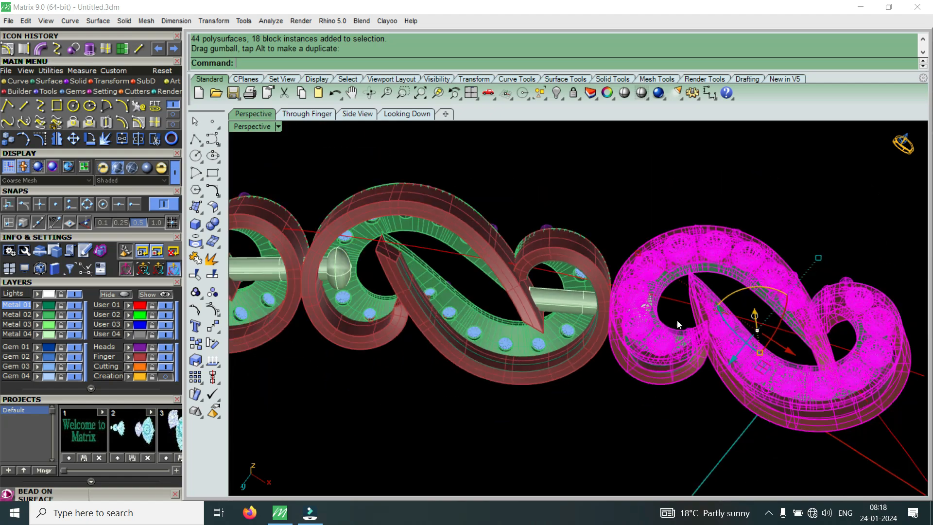
click(677, 320)
scroll(689, 314, down, 2)
right_drag(689, 314, 657, 287)
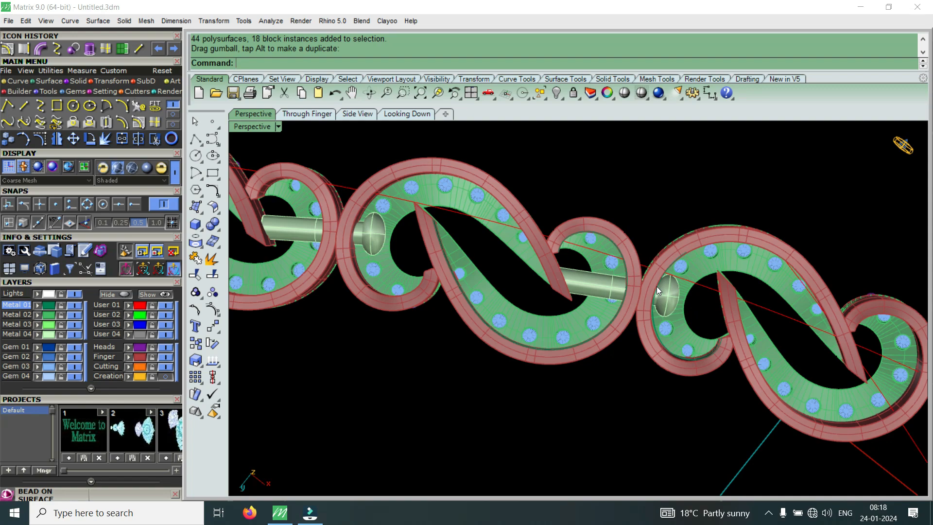
scroll(660, 294, up, 5)
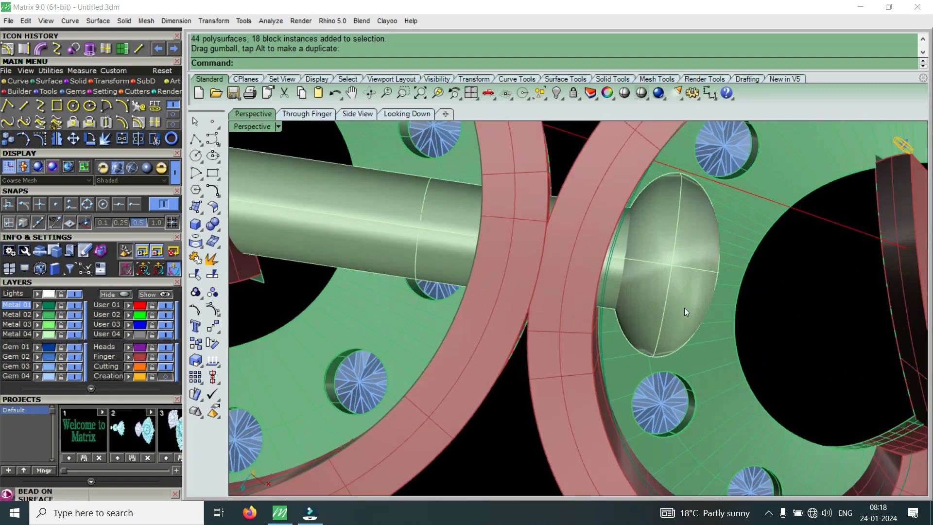
scroll(684, 308, down, 2)
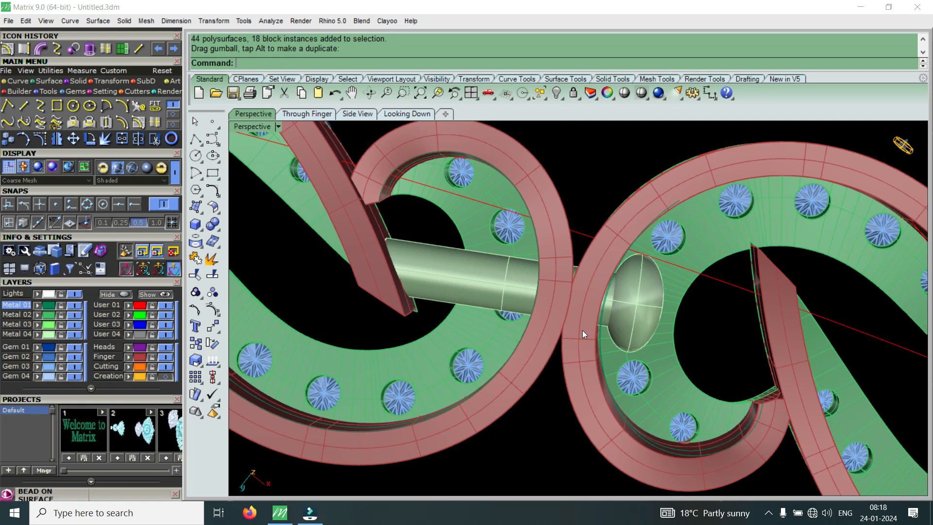
right_drag(582, 343, 581, 307)
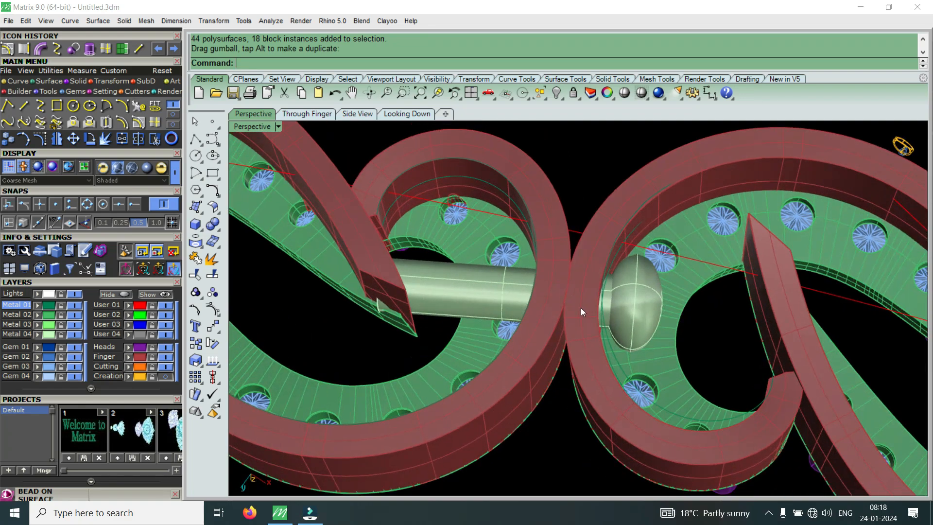
scroll(600, 308, up, 4)
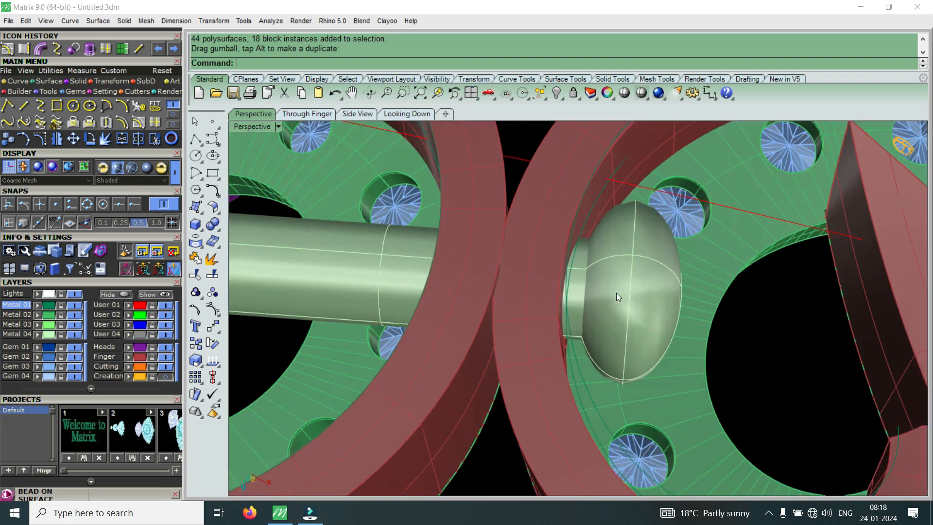
Inspect the pin joints between the chained S motifs from several angles, near and far, in the Perspective view
scroll(632, 293, down, 2)
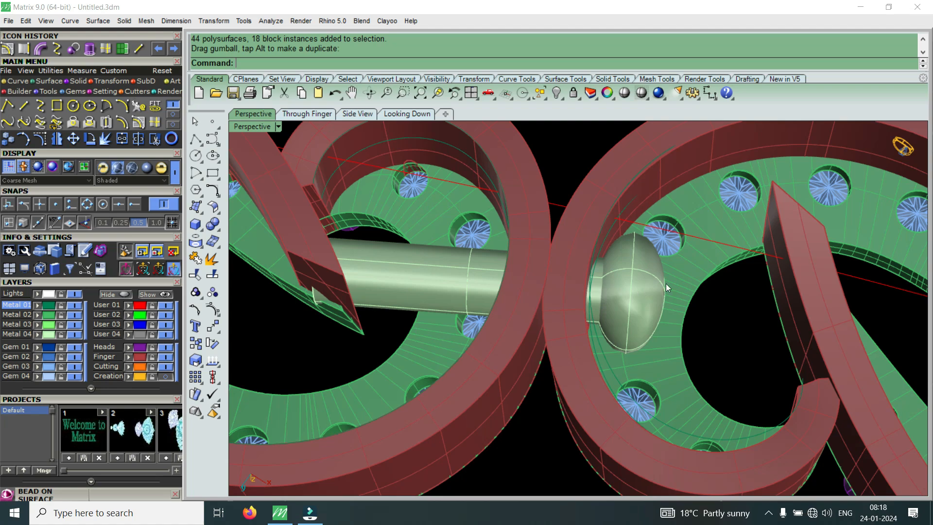
scroll(627, 288, down, 3)
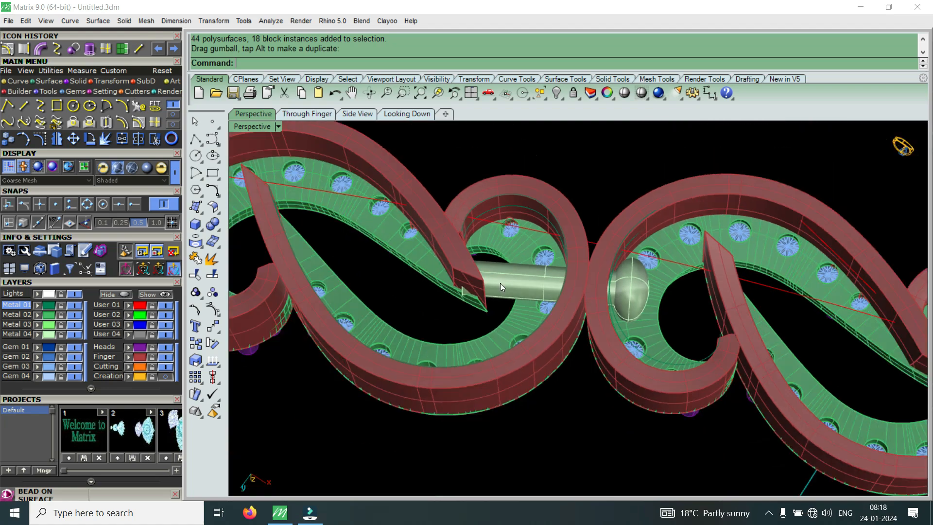
scroll(500, 286, up, 3)
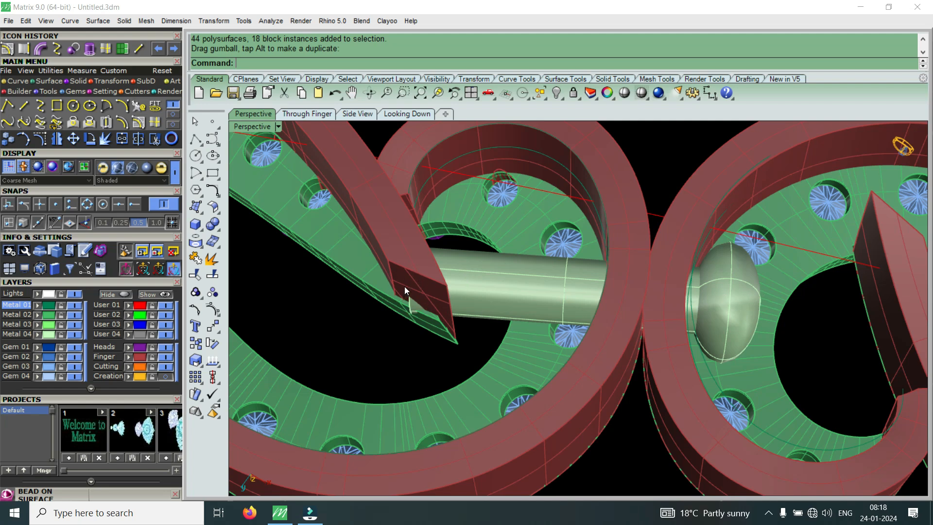
scroll(630, 297, down, 4)
right_drag(656, 279, 598, 296)
scroll(588, 266, up, 5)
right_drag(533, 205, 526, 195)
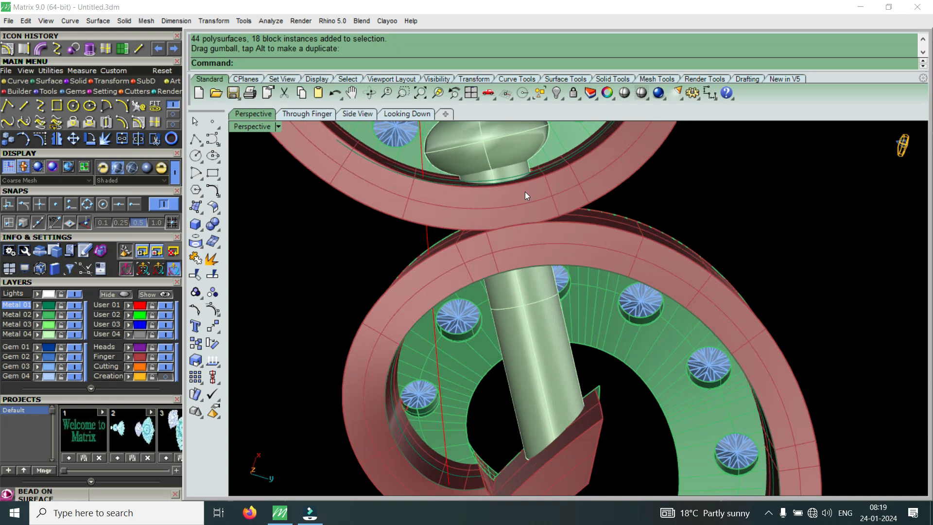
scroll(523, 235, down, 5)
right_drag(523, 235, 683, 226)
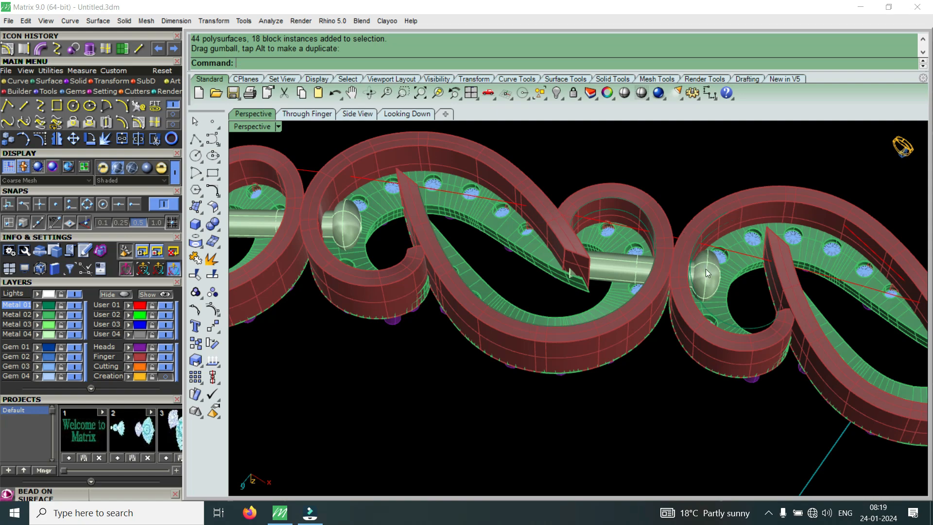
scroll(700, 272, up, 10)
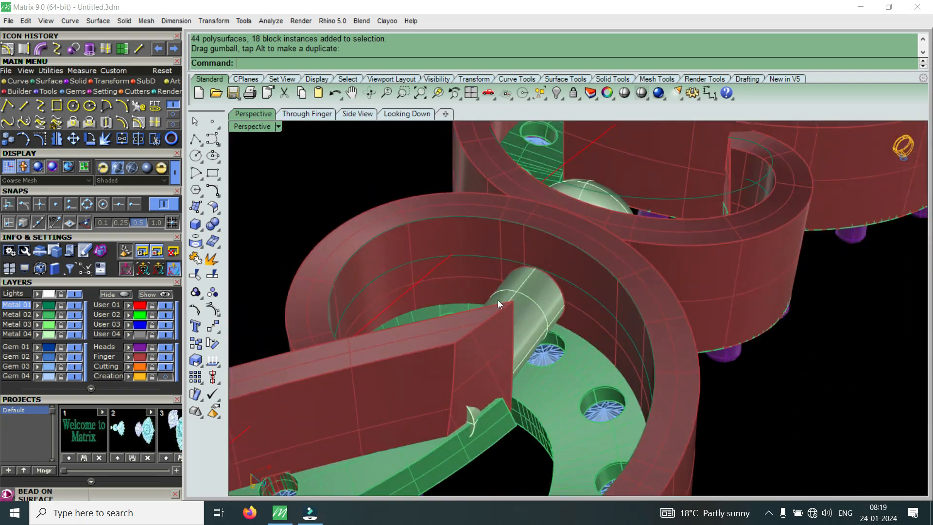
Hide the Metal 04 layer and examine how the wall holes of the two adjoining S motifs line up
click(74, 336)
right_drag(503, 272, 680, 372)
scroll(666, 340, down, 10)
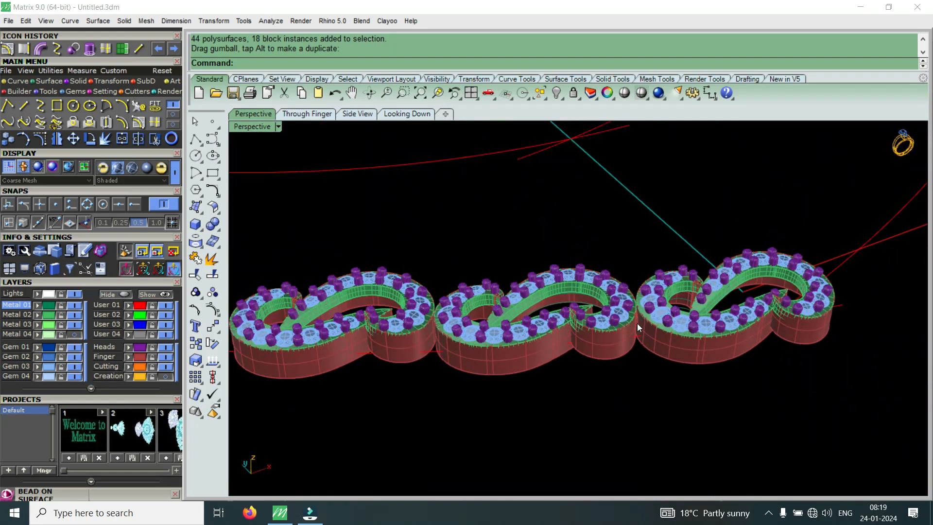
scroll(634, 323, up, 10)
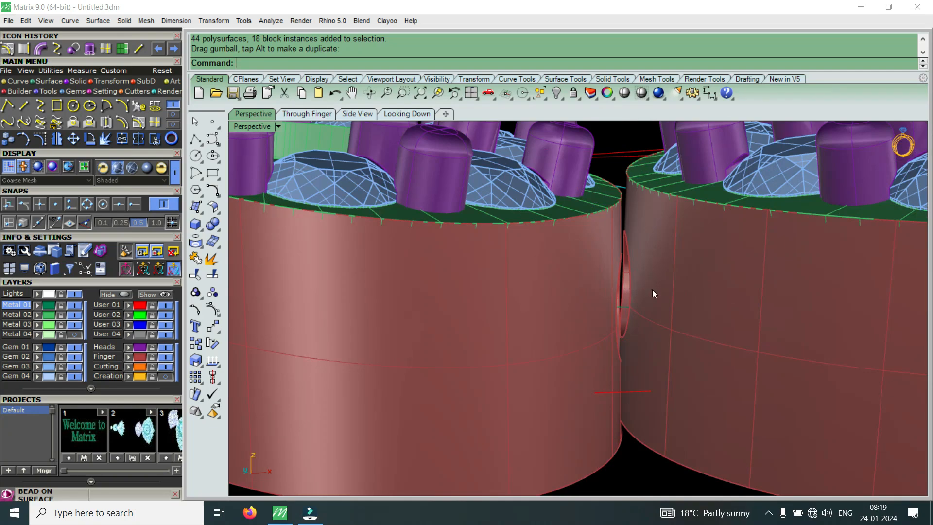
right_drag(617, 283, 613, 263)
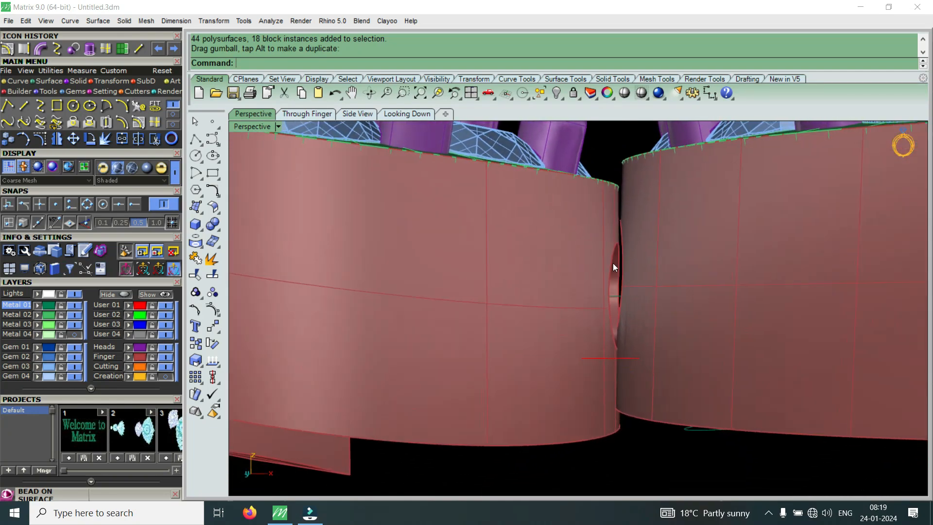
Undo the last gumball move of the adjoining S motif and clear the selection
key(ctrl+z)
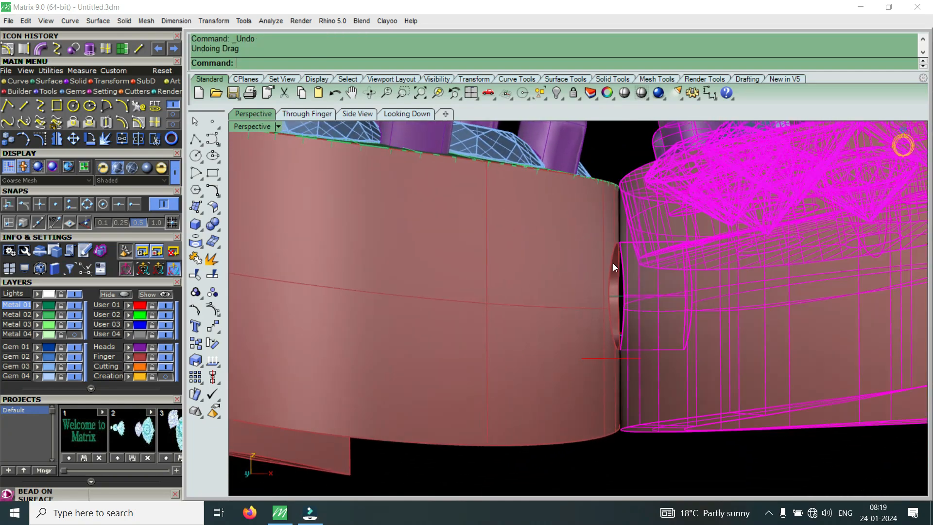
key(Escape)
right_drag(584, 268, 515, 163)
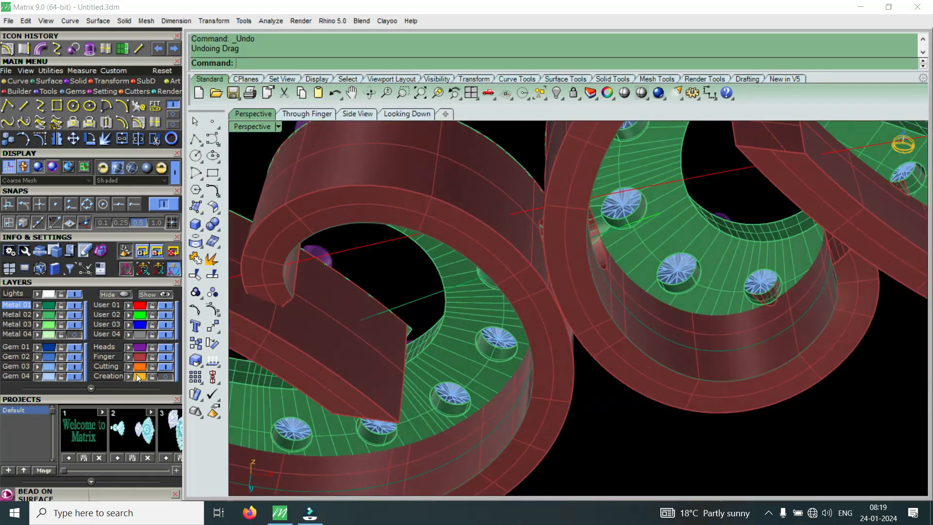
Show the Metal 04 layer again and inspect the pin's head and shaft at the joint
click(75, 335)
right_drag(523, 295, 626, 374)
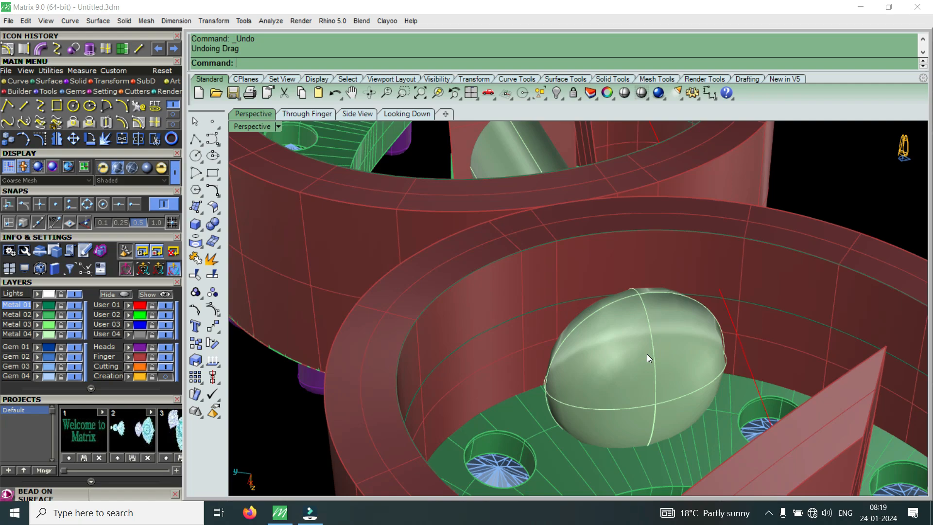
right_drag(646, 375, 566, 284)
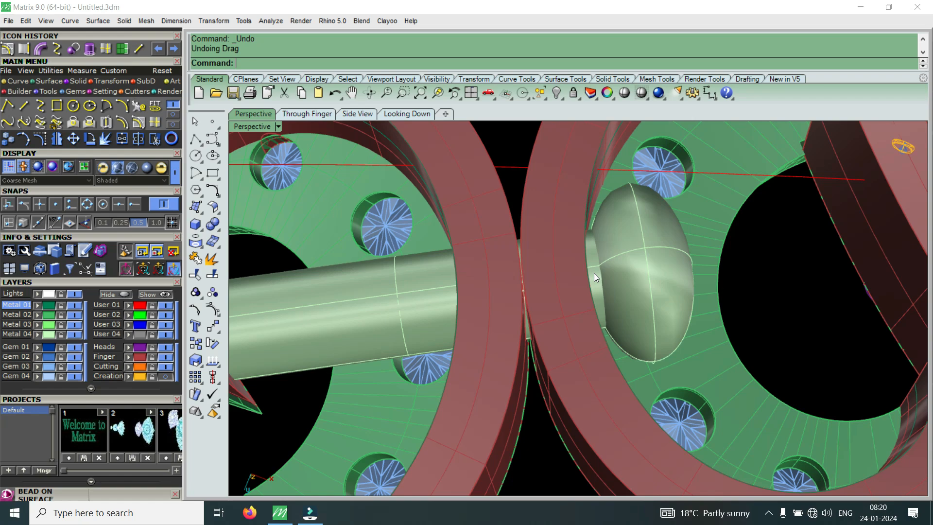
right_drag(594, 273, 681, 248)
Select the S motif grouped with the pin and examine the pin head's position inside the adjoining motif
key(ctrl+a)
scroll(607, 314, up, 9)
scroll(575, 298, down, 7)
scroll(578, 264, up, 6)
scroll(590, 282, down, 5)
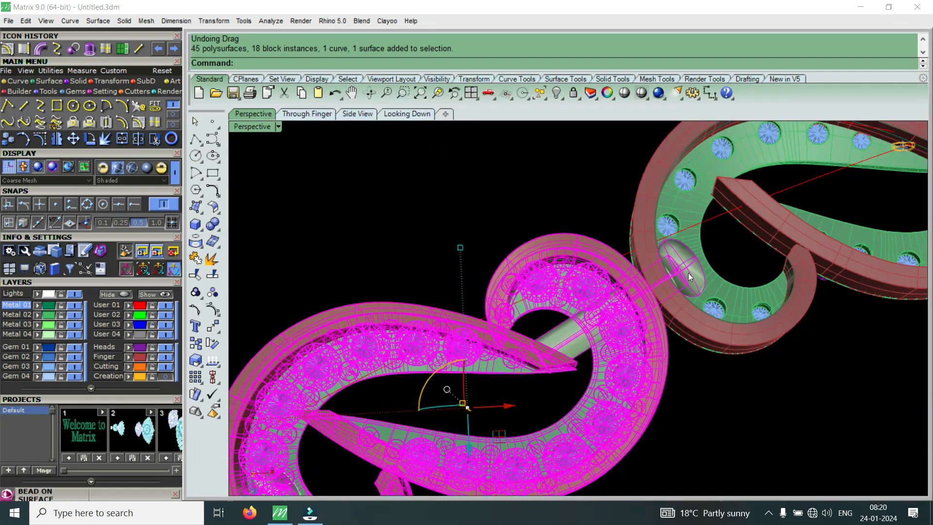
scroll(687, 272, up, 5)
scroll(646, 282, down, 5)
scroll(679, 267, up, 7)
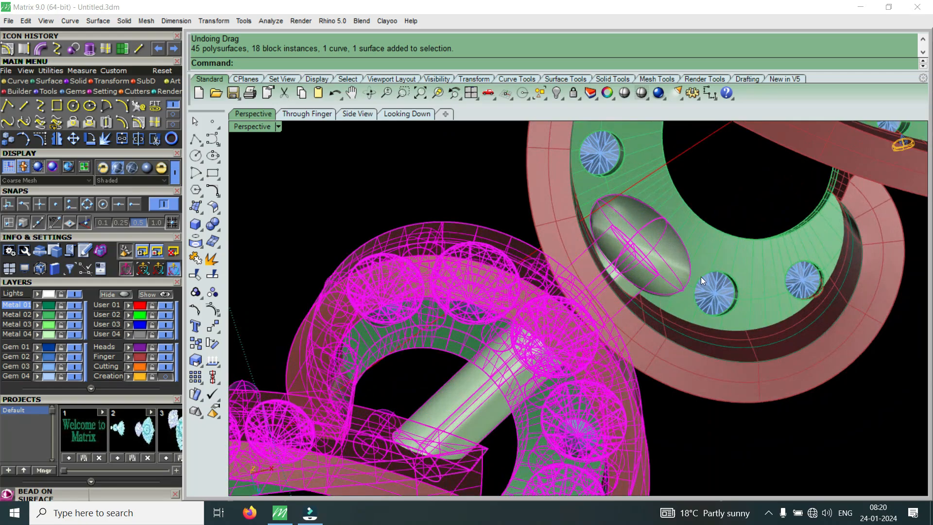
Try to shift the adjoining S motif slightly with the gumball, undo the move and deselect the motif
click(650, 298)
scroll(607, 321, down, 4)
right_drag(607, 321, 634, 345)
scroll(634, 345, up, 4)
drag(648, 330, 655, 340)
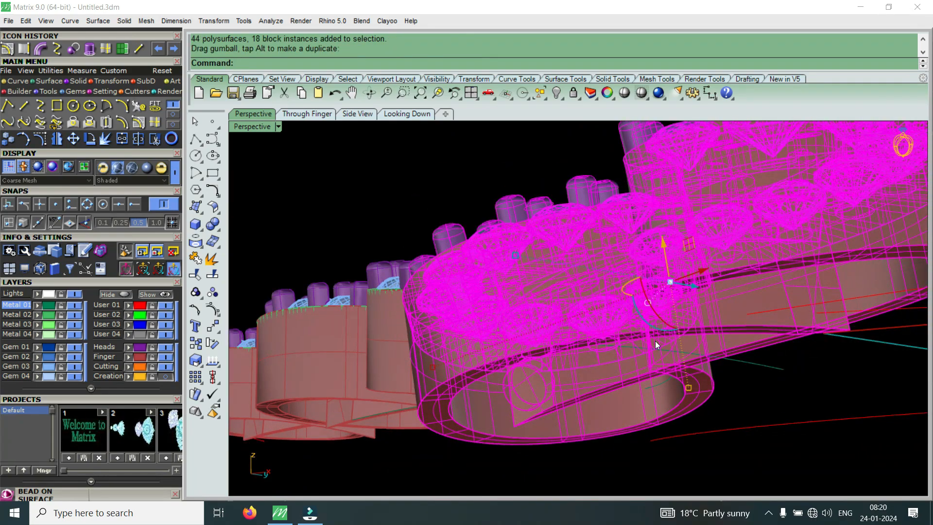
key(ctrl+z)
key(Escape)
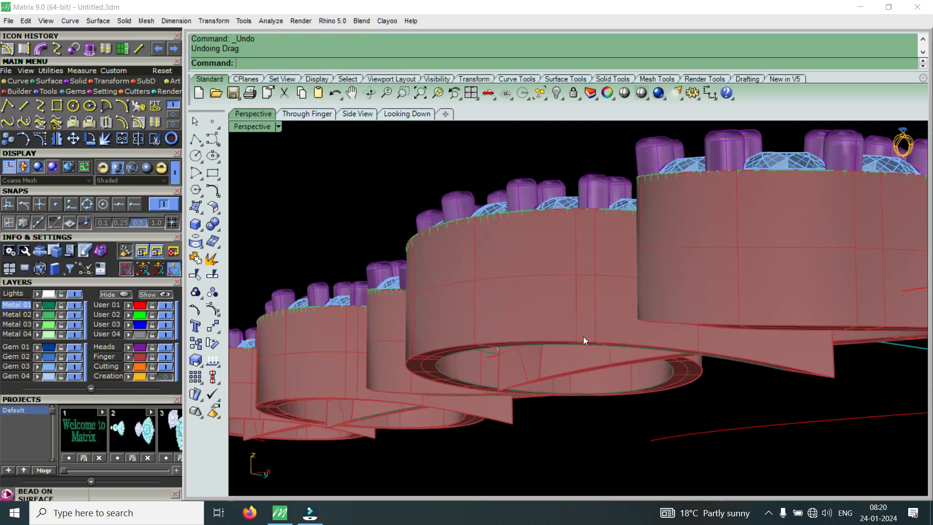
Check the pin joint from below and the layout of the chained motifs in the maximized Looking Down view
right_drag(535, 346, 585, 243)
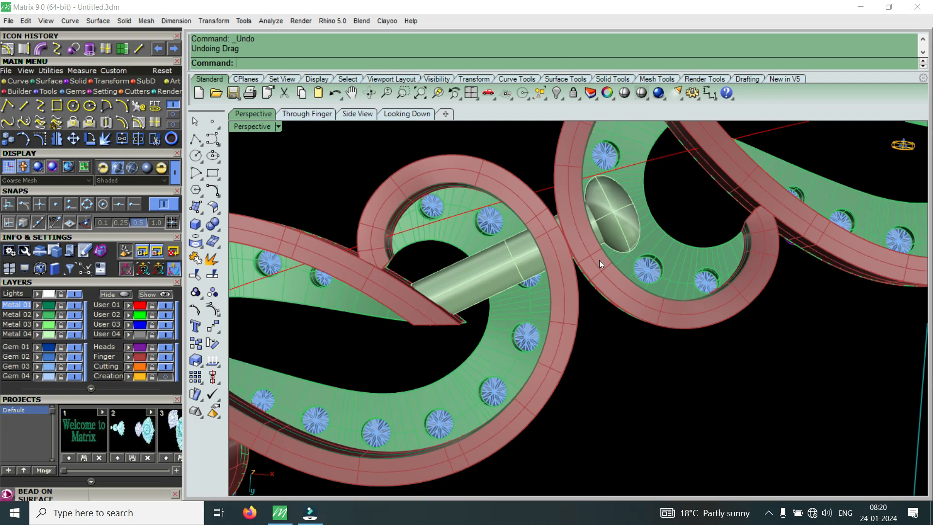
mouse_move(577, 273)
right_down()
mouse_move(559, 226)
mouse_move(568, 281)
right_up()
double_click(255, 127)
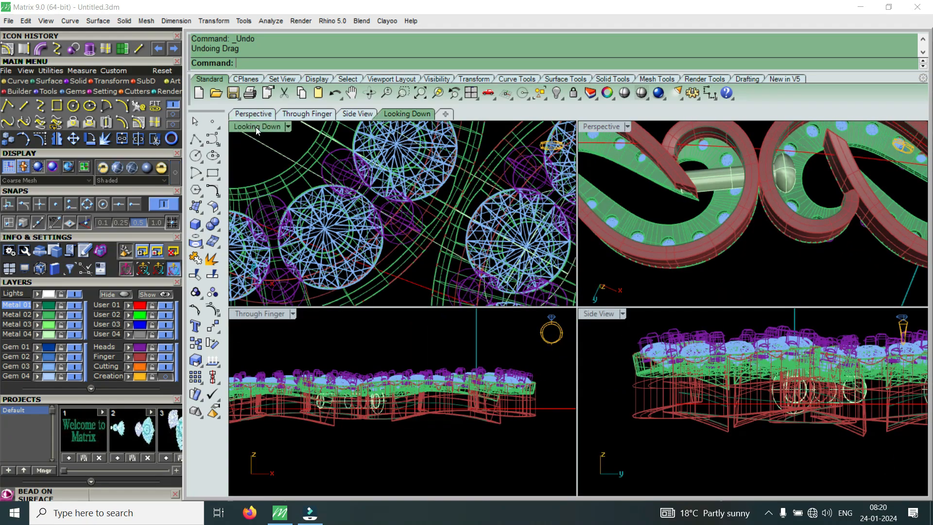
double_click(256, 126)
scroll(538, 272, down, 5)
scroll(538, 273, down, 3)
scroll(554, 301, up, 2)
scroll(567, 334, down, 4)
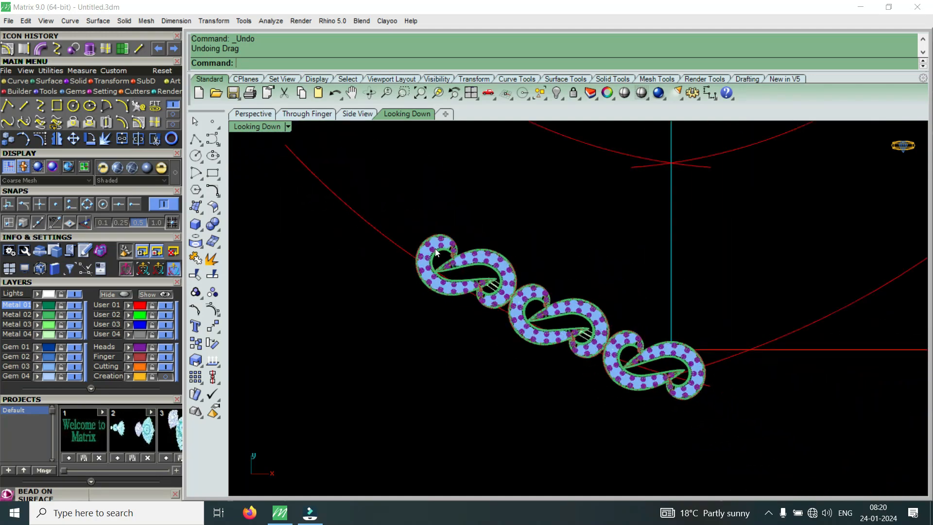
Return to the maximized Perspective view and inspect the pin hole through both walls with the Metal 04 layer hidden
double_click(267, 127)
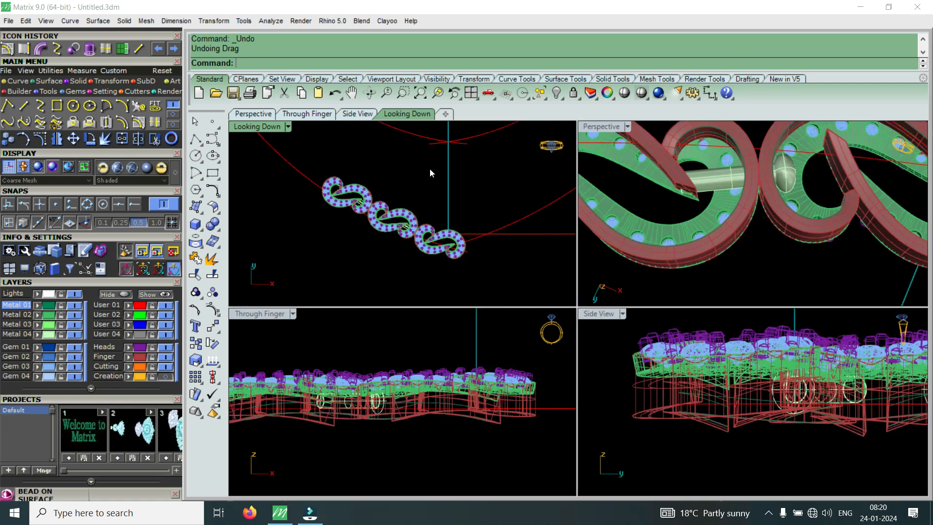
double_click(603, 127)
scroll(586, 283, down, 2)
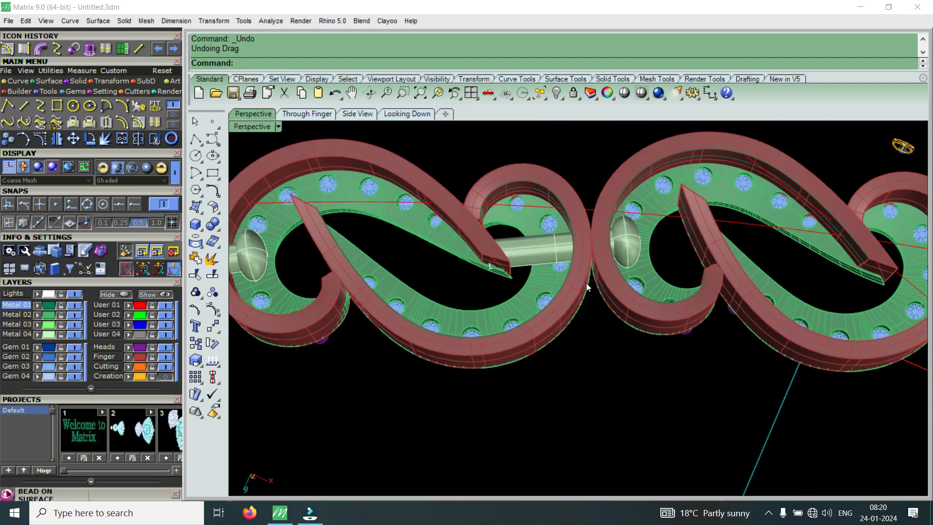
scroll(644, 254, up, 10)
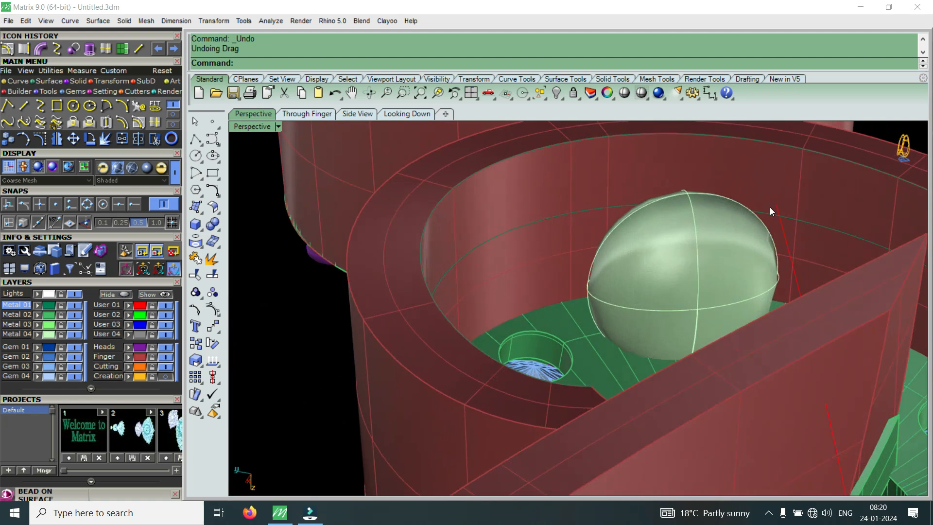
click(74, 334)
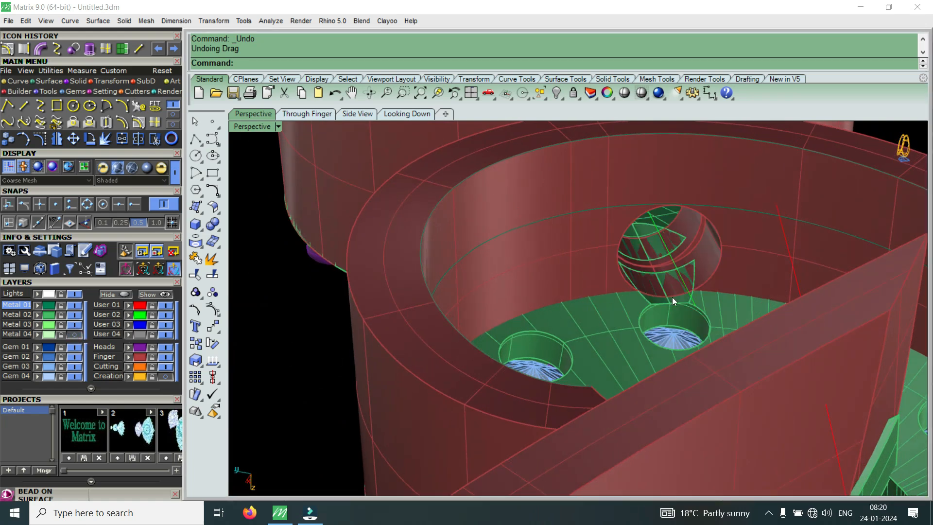
scroll(672, 296, up, 3)
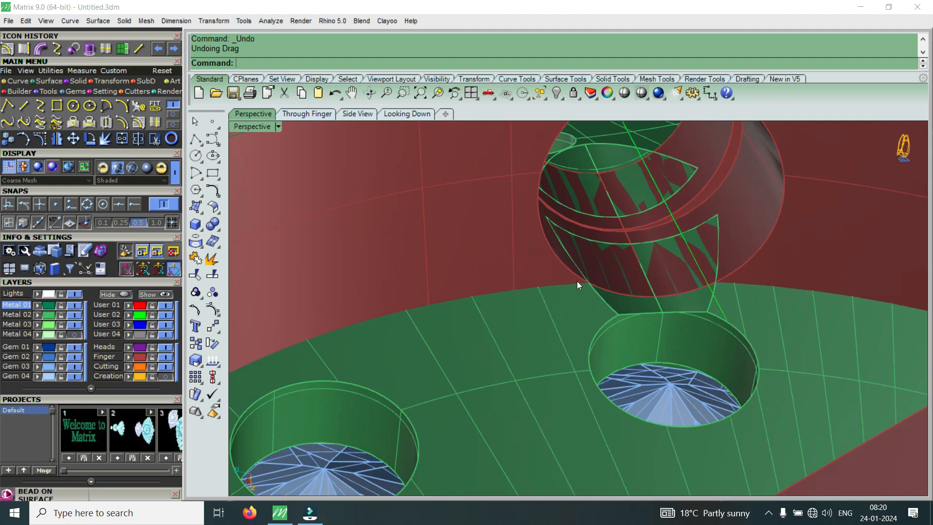
scroll(578, 281, down, 4)
scroll(603, 233, up, 4)
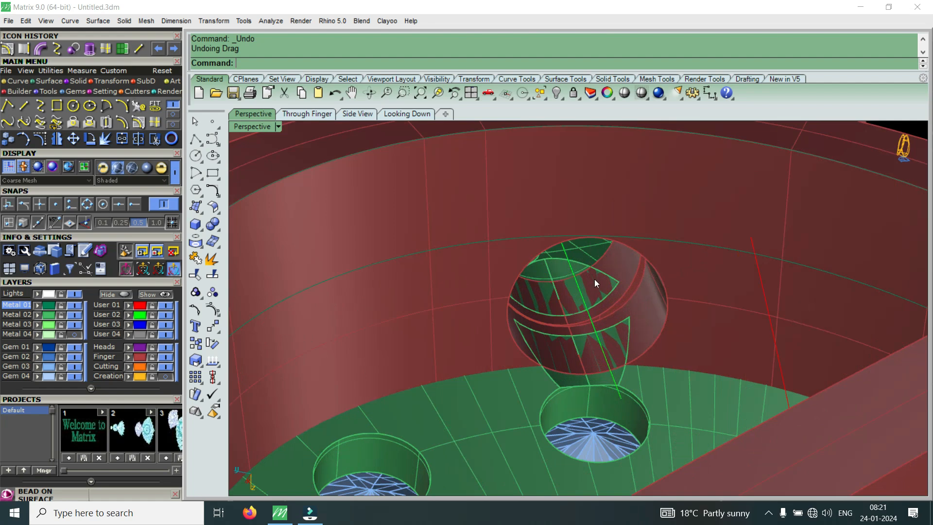
scroll(601, 208, down, 3)
scroll(604, 212, up, 2)
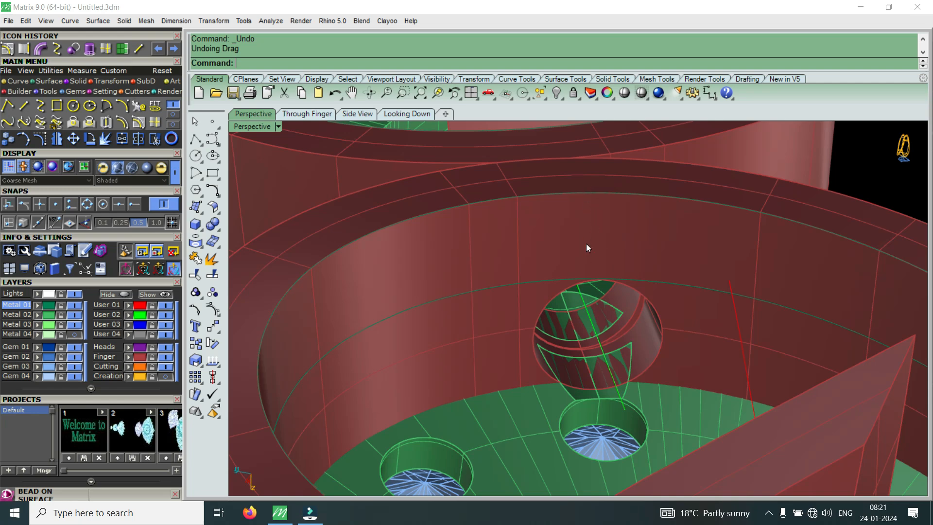
right_drag(647, 235, 642, 326)
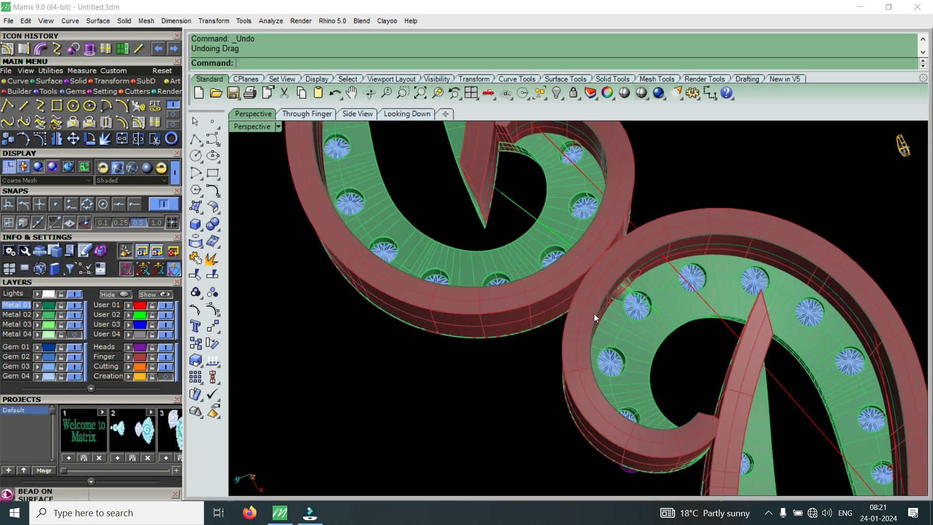
Turn the Metal 04 layer back on and examine the pin's shaft and head where they pass through the walls
click(76, 331)
right_drag(593, 324, 568, 266)
right_drag(684, 261, 724, 322)
right_drag(647, 359, 583, 424)
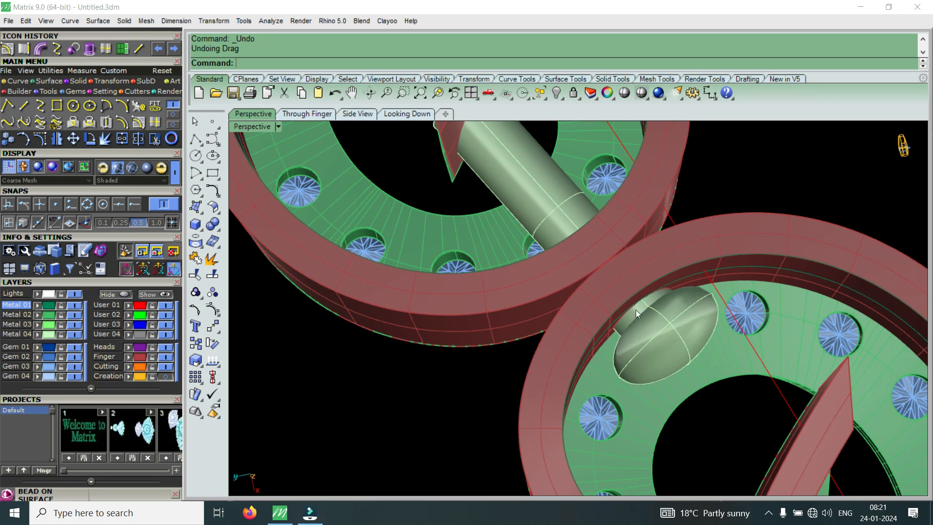
right_drag(635, 316, 485, 233)
scroll(500, 289, up, 5)
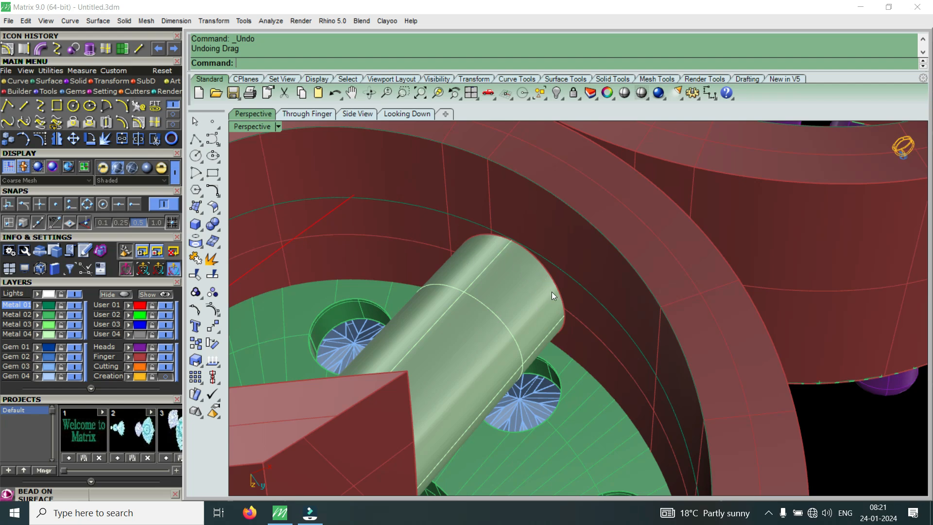
scroll(533, 251, down, 5)
right_drag(533, 252, 646, 297)
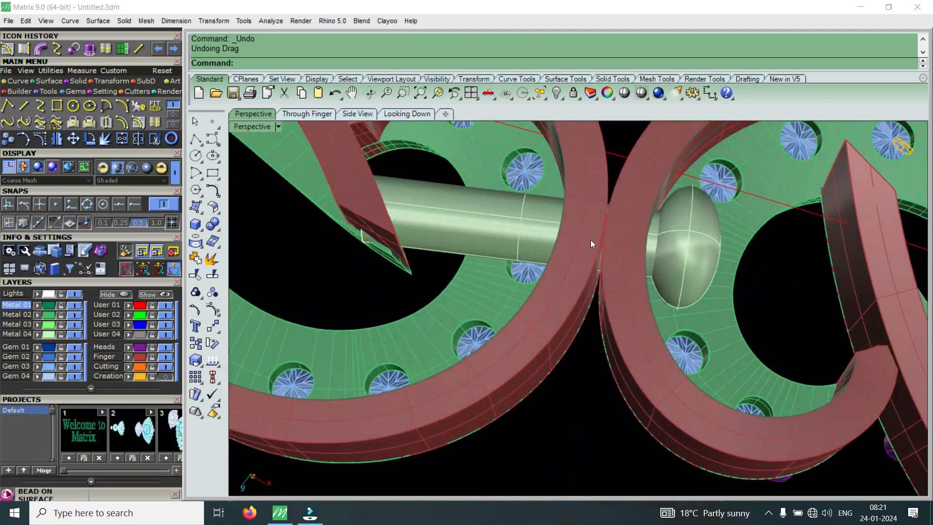
Select the adjoining S motif and examine its wall and hole around the pin head from above, below and the side
click(567, 245)
right_drag(566, 245, 567, 341)
scroll(669, 223, down, 5)
right_drag(659, 257, 653, 276)
scroll(653, 276, up, 7)
right_drag(535, 307, 498, 355)
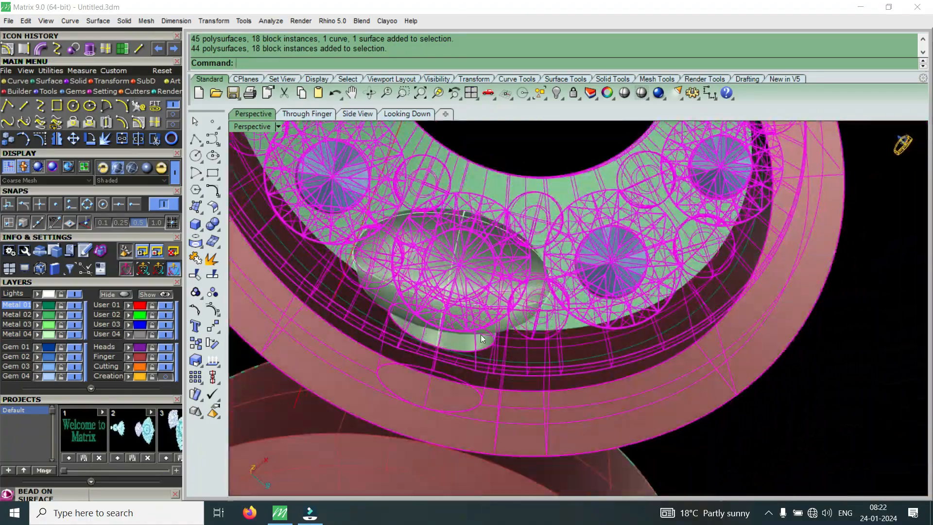
right_drag(558, 338, 628, 202)
right_drag(614, 244, 606, 223)
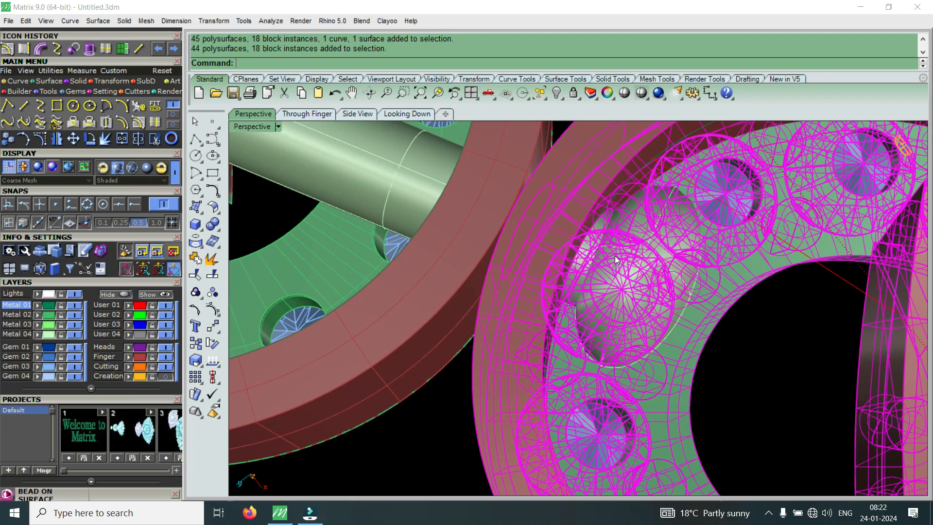
right_drag(640, 236, 584, 394)
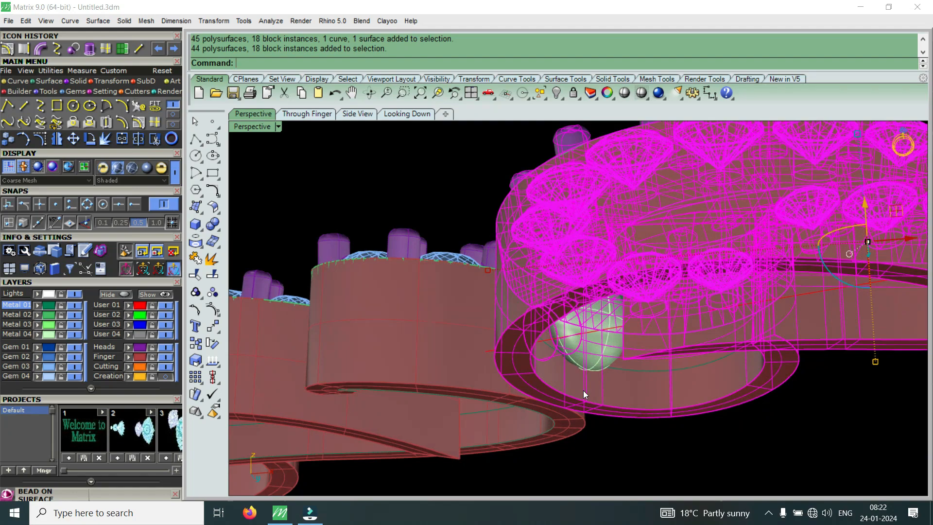
right_drag(577, 406, 610, 266)
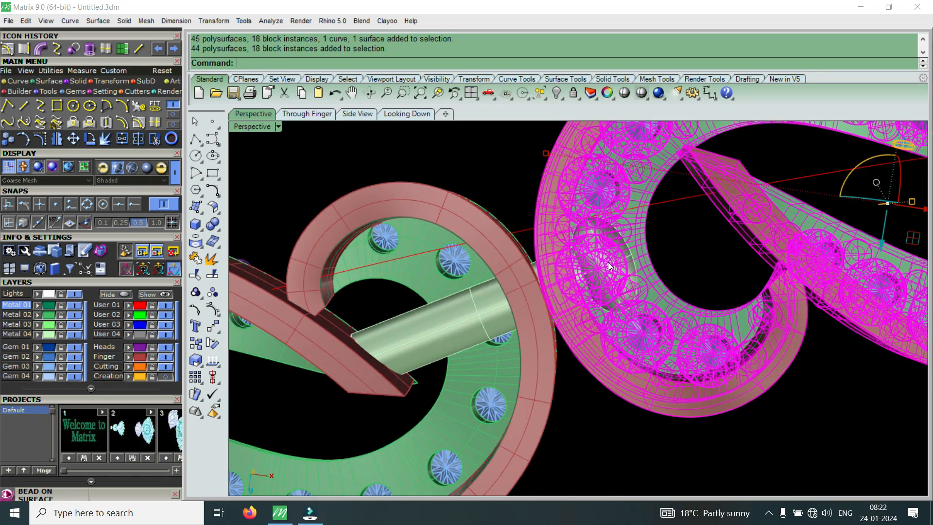
Clear the selection, examine the pin's head and shaft between the adjoining motifs, and return to the four-viewport layout
key(Escape)
scroll(600, 293, down, 7)
right_drag(599, 293, 651, 303)
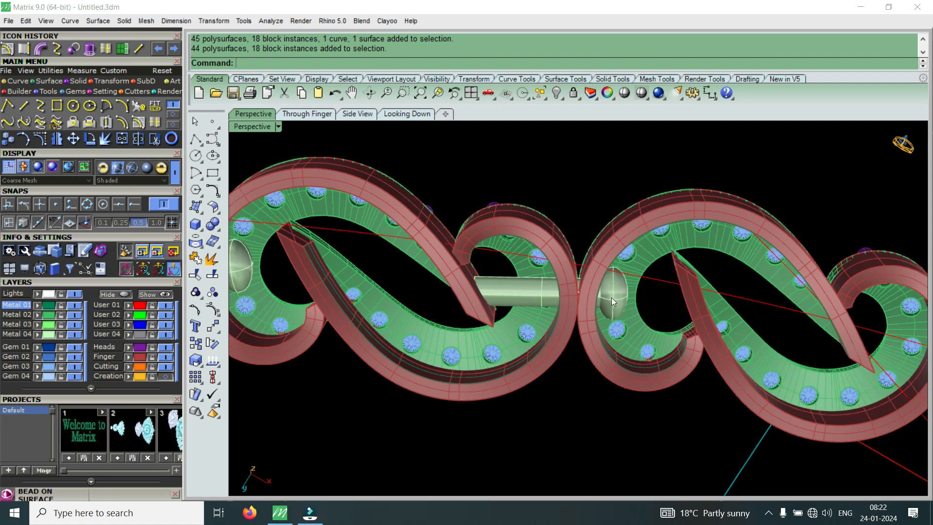
scroll(611, 297, up, 5)
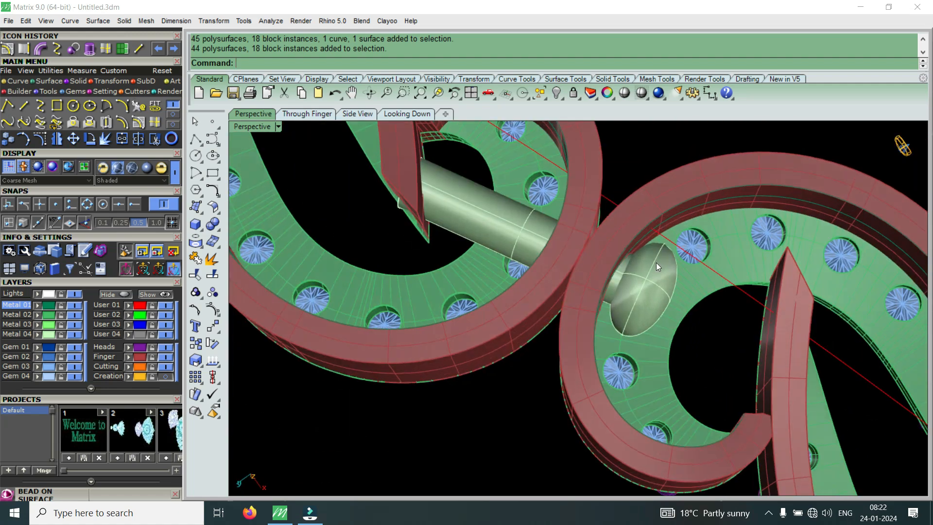
double_click(268, 129)
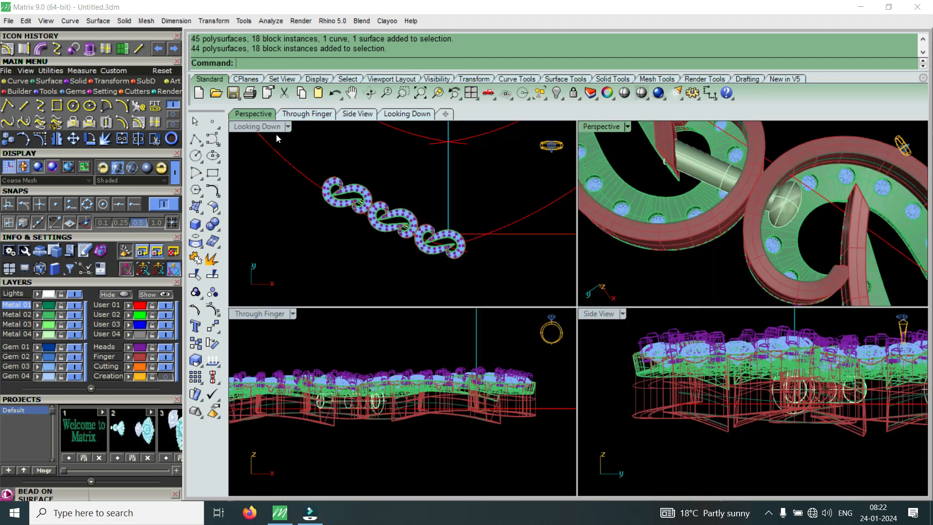
scroll(420, 245, down, 3)
scroll(420, 245, up, 3)
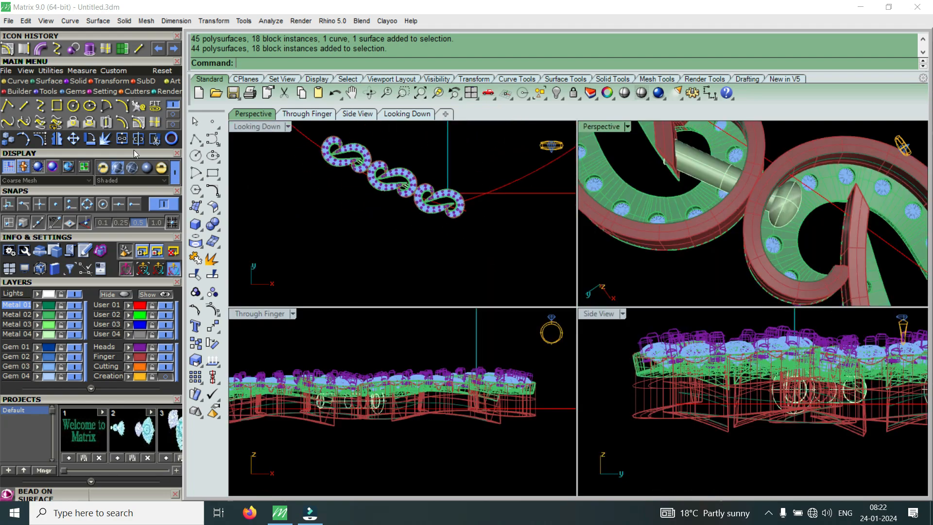
Try a circle of 0.55 diameter centred on the origin in the Through Finger view, and undo it
click(73, 107)
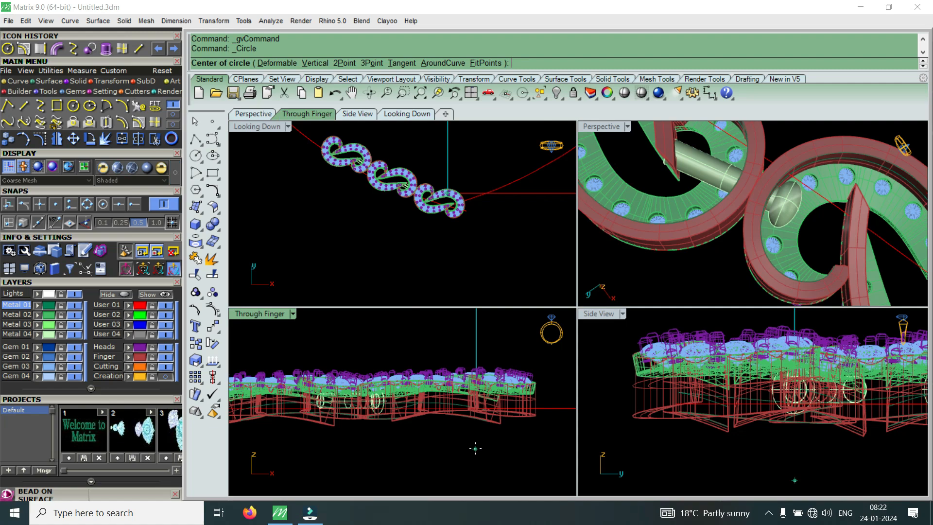
text(0)
key(Return)
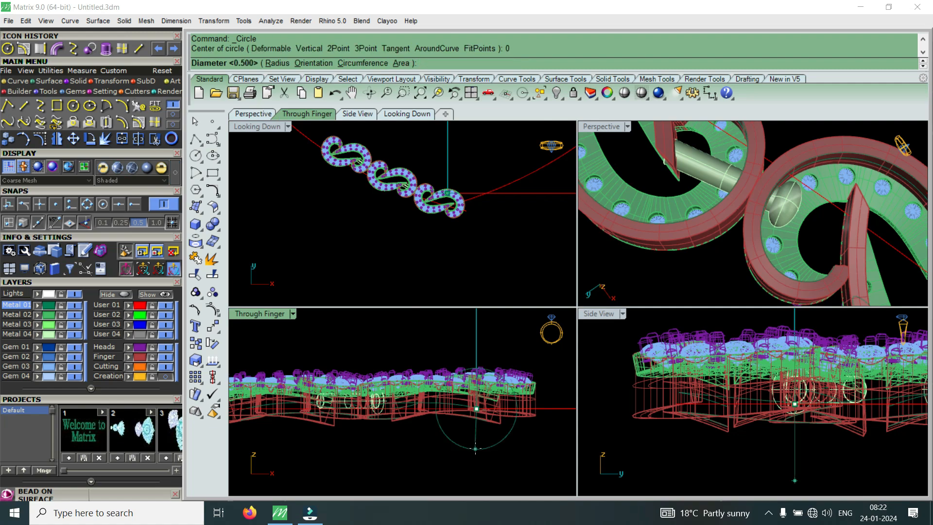
text(.55)
key(Return)
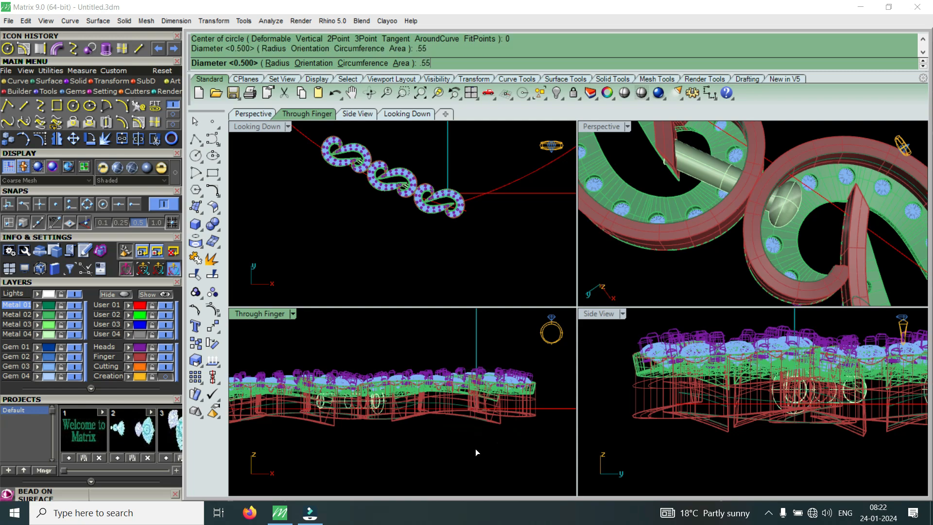
scroll(491, 403, up, 5)
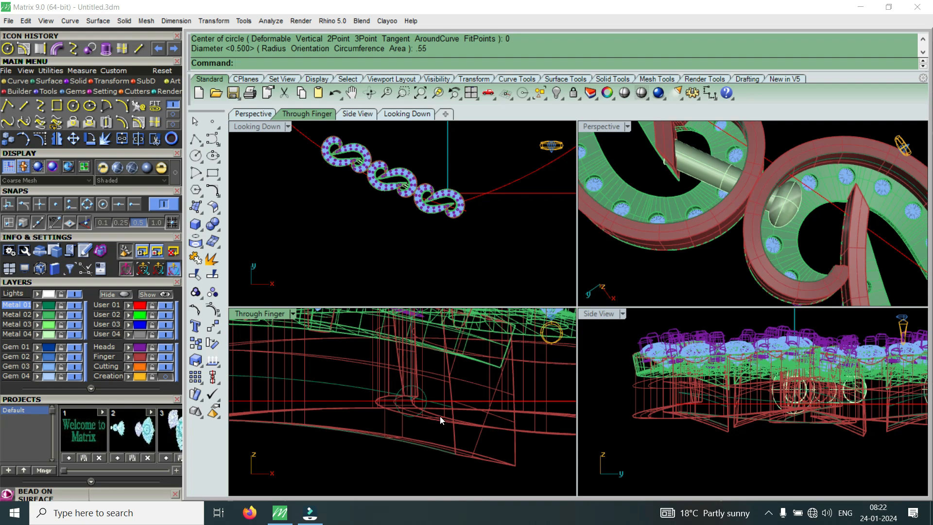
key(ctrl+z)
Draw a circle of 1.1 diameter centred on the origin in the Through Finger view
key(Return)
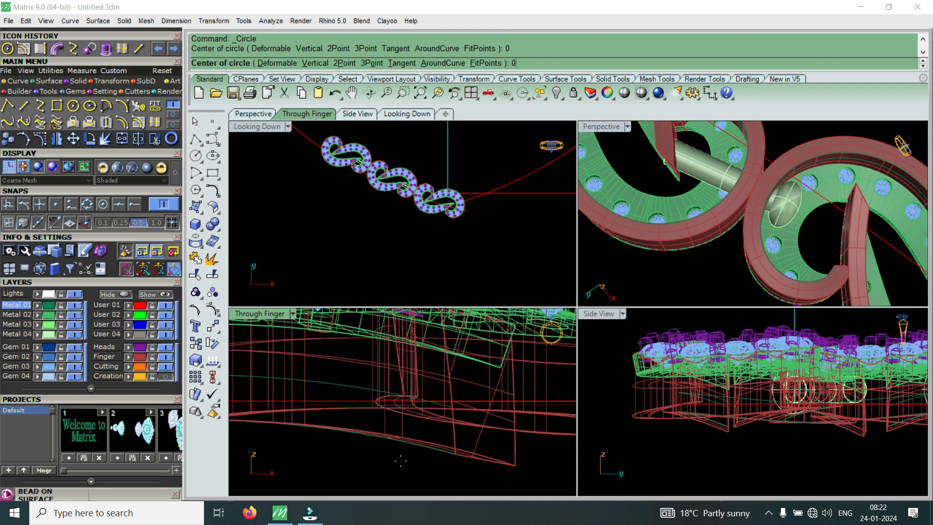
click(411, 400)
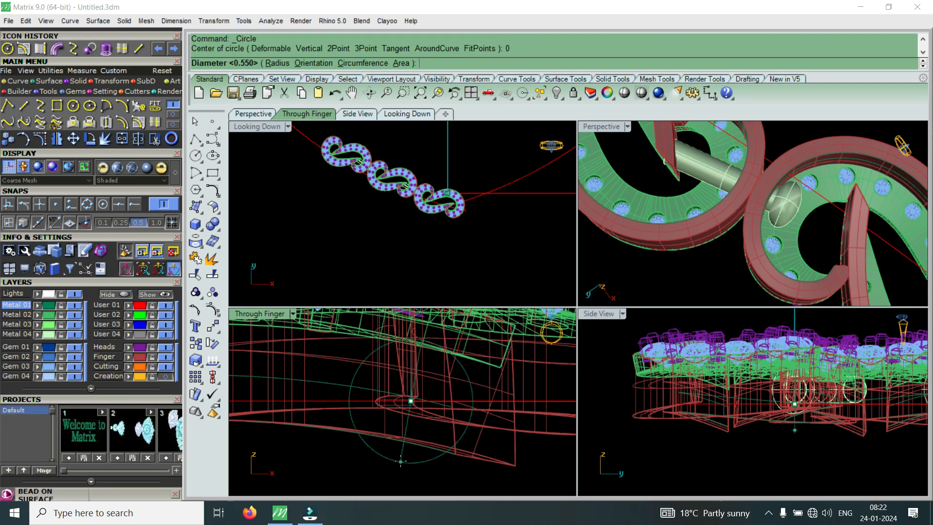
key(Return)
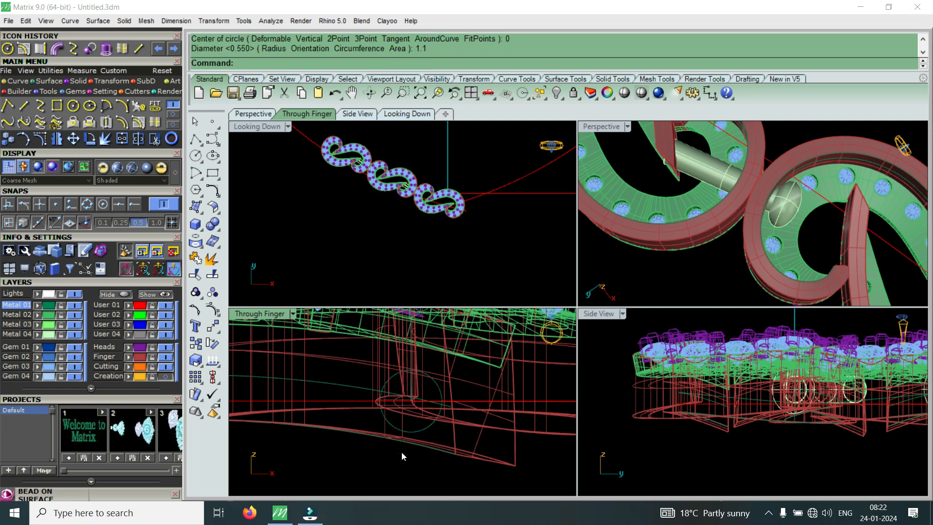
Offset the 1.1 circle outward by 0.8 to form a concentric outer circle
click(421, 428)
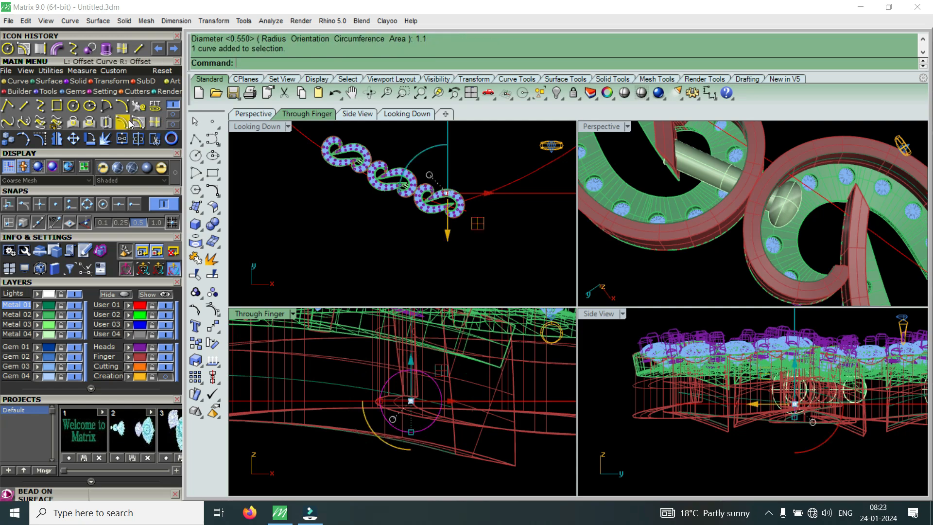
key(space)
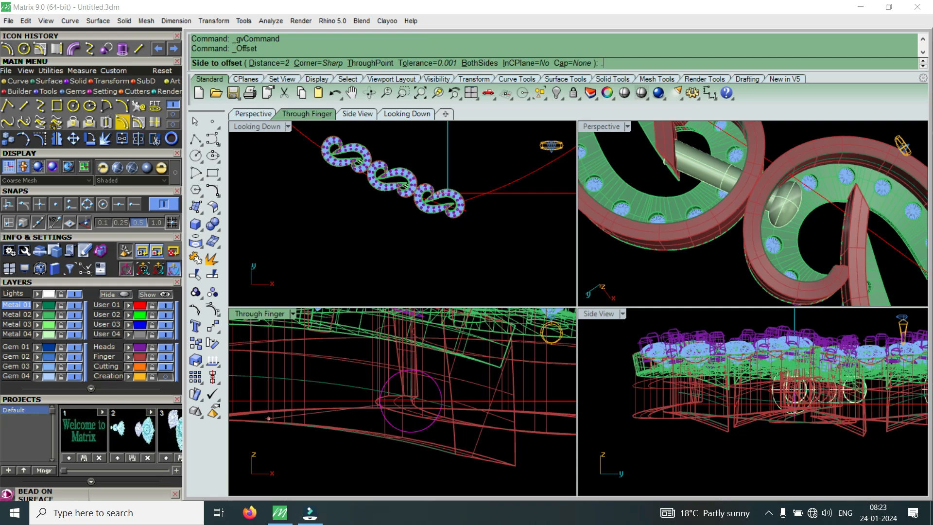
text(.8)
key(Return)
click(325, 410)
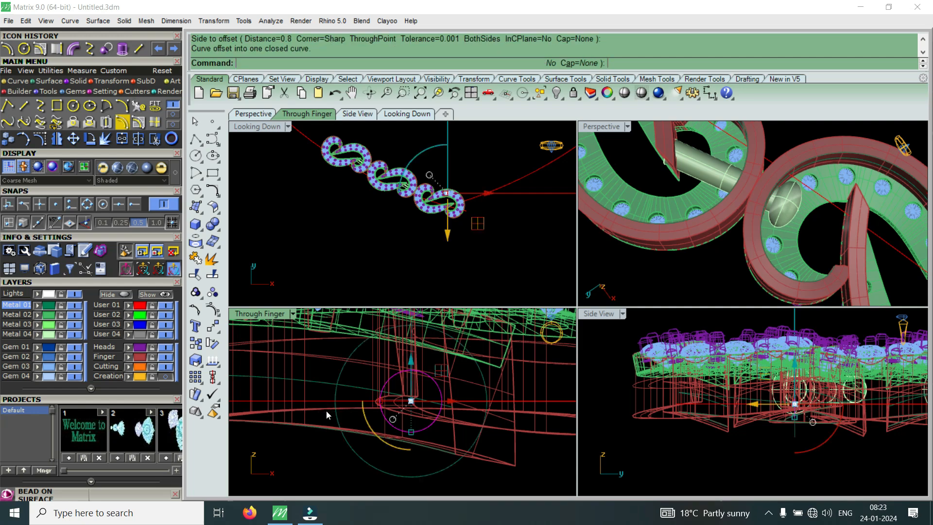
Extrude the two concentric circles together into a solid hollow tube about 2.5 long
click(410, 476)
scroll(445, 189, up, 5)
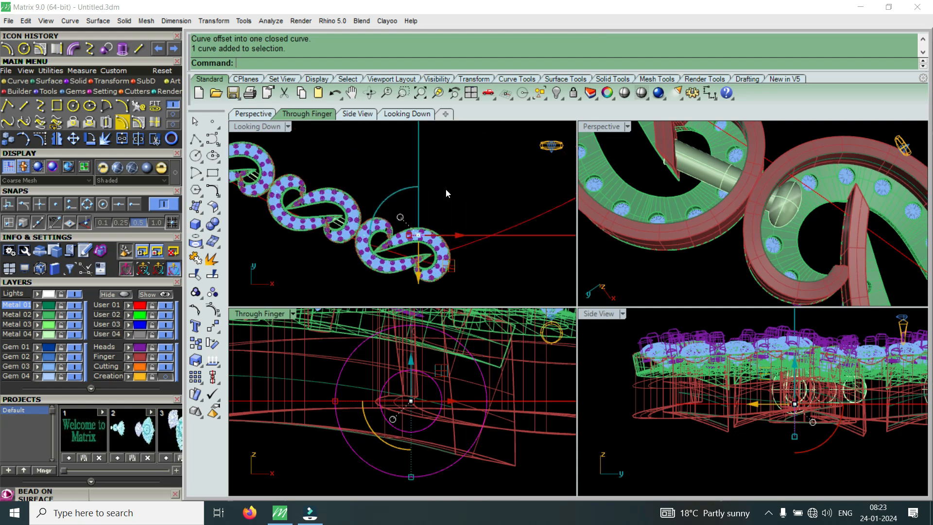
scroll(445, 189, up, 2)
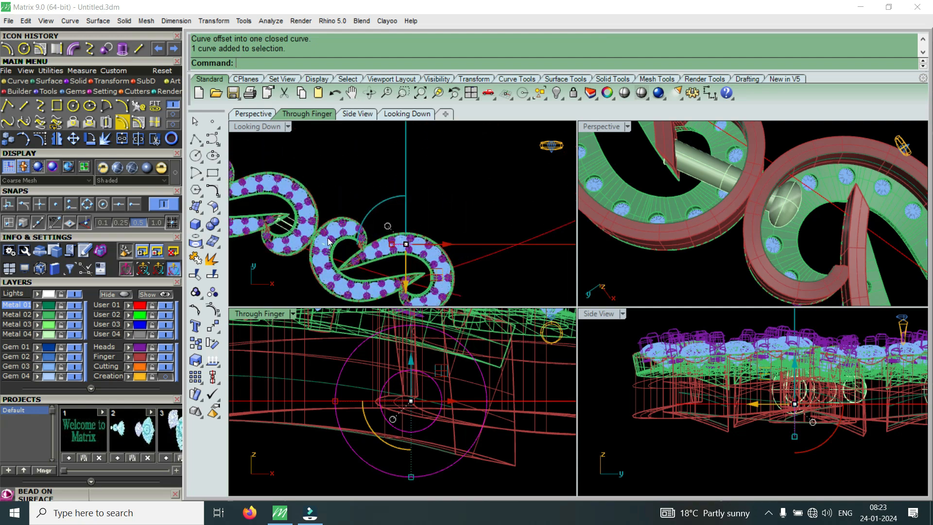
click(78, 81)
click(138, 106)
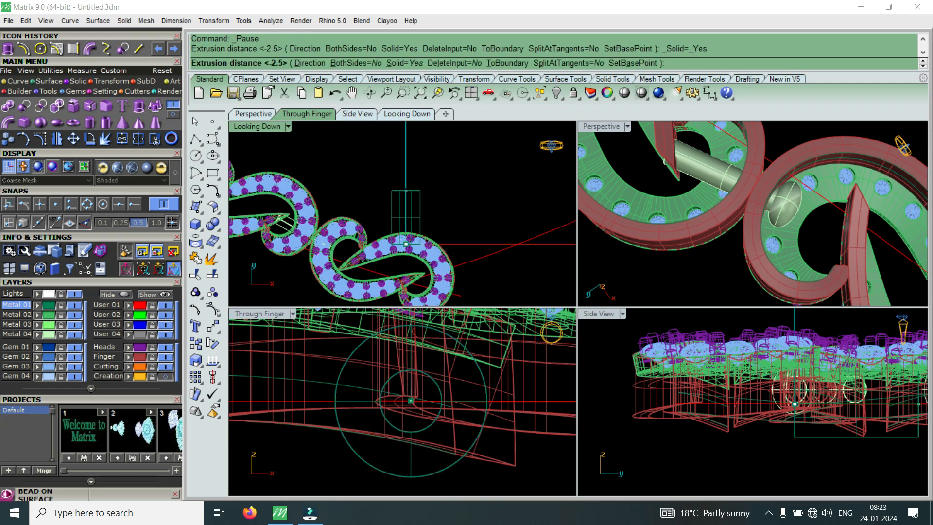
click(414, 219)
scroll(415, 221, up, 4)
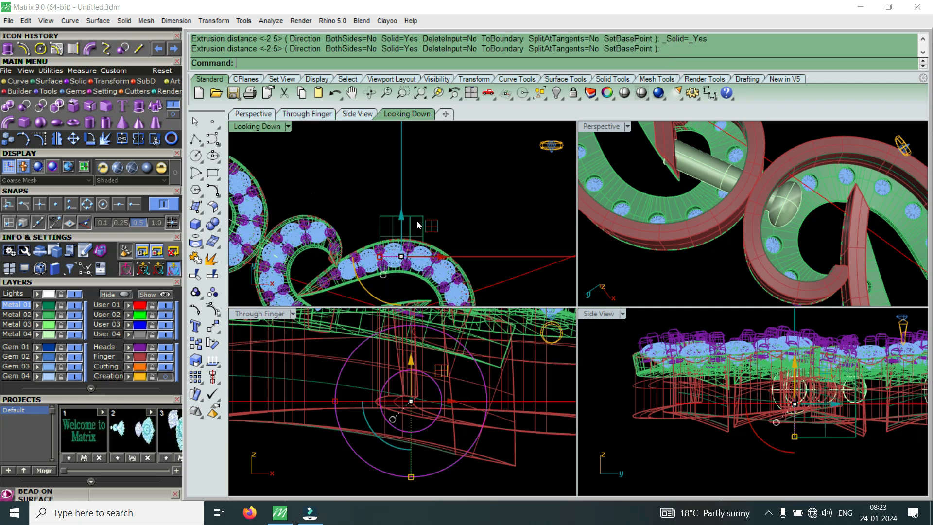
scroll(416, 221, up, 4)
drag(447, 193, 398, 226)
scroll(426, 191, down, 7)
scroll(425, 192, up, 7)
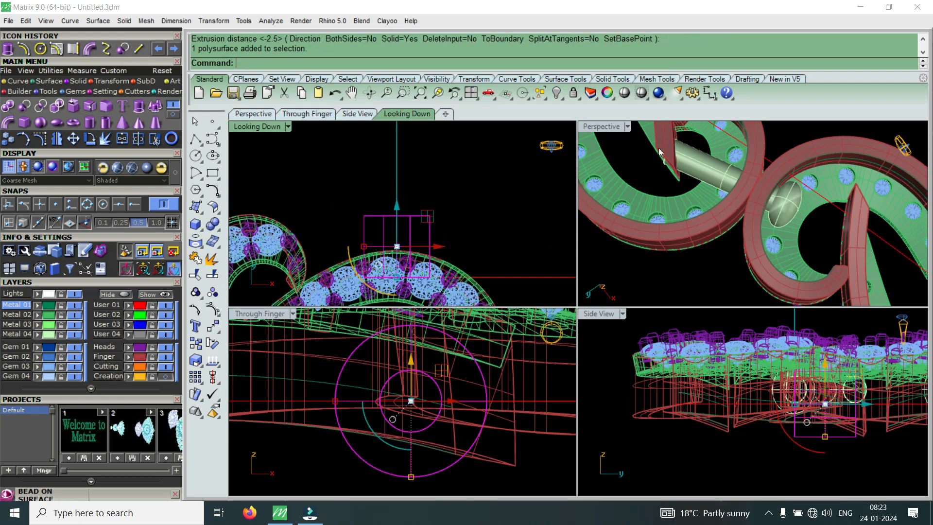
Extract a copy of the hollow tube's ring-shaped end face in the maximized Perspective view
double_click(607, 126)
scroll(607, 307, down, 6)
scroll(641, 381, up, 8)
right_drag(597, 339, 654, 280)
scroll(609, 293, up, 4)
right_drag(540, 255, 626, 247)
scroll(558, 240, up, 4)
key(Escape)
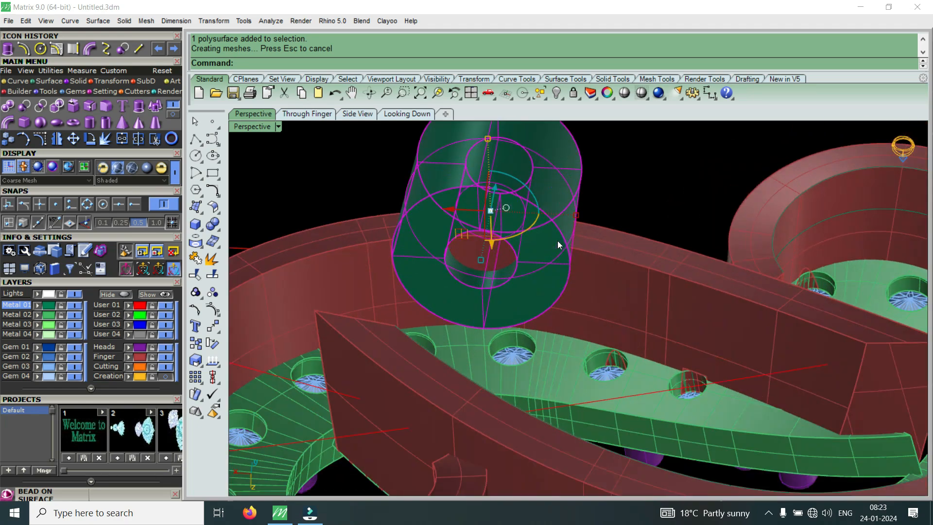
click(89, 106)
click(465, 208)
key(Return)
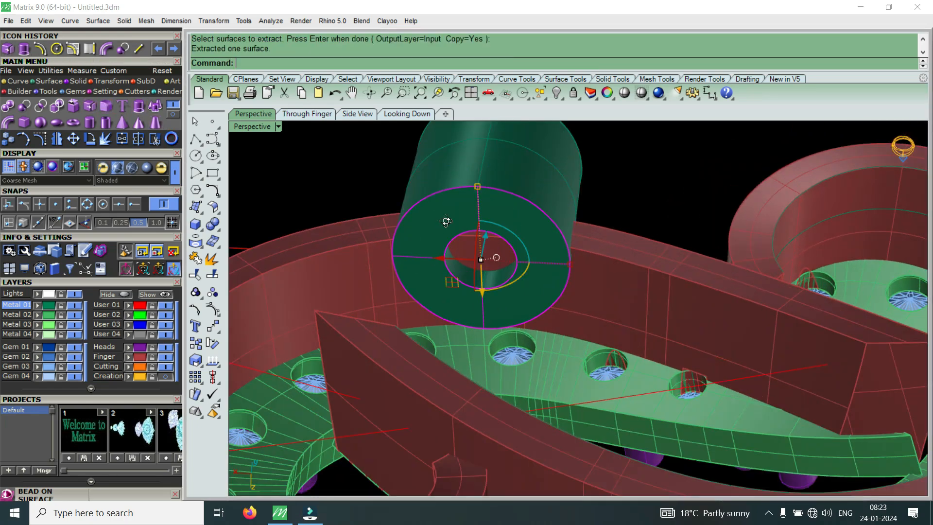
Offset the copied end face by 1.5 into a solid ring on Metal 02, and put the original tube on User 04
right_drag(465, 209, 480, 221)
text(o)
key(Return)
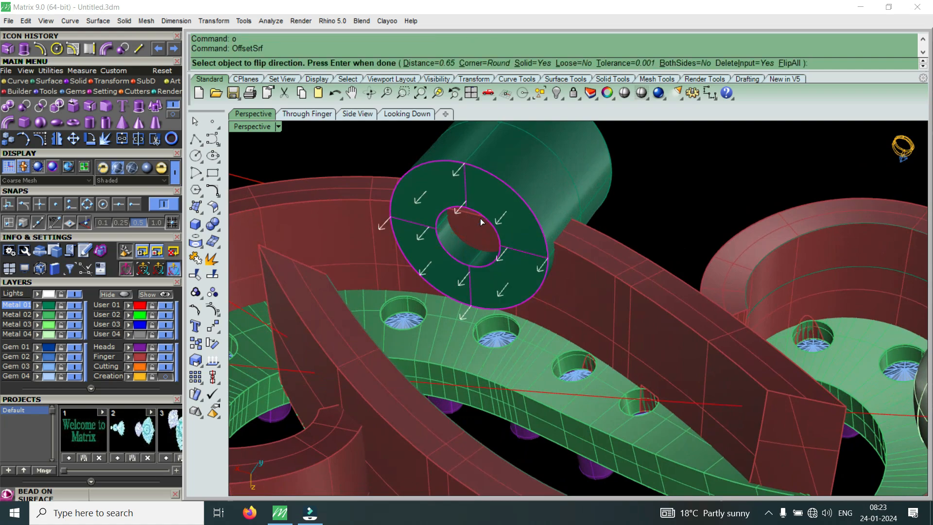
text(1.)
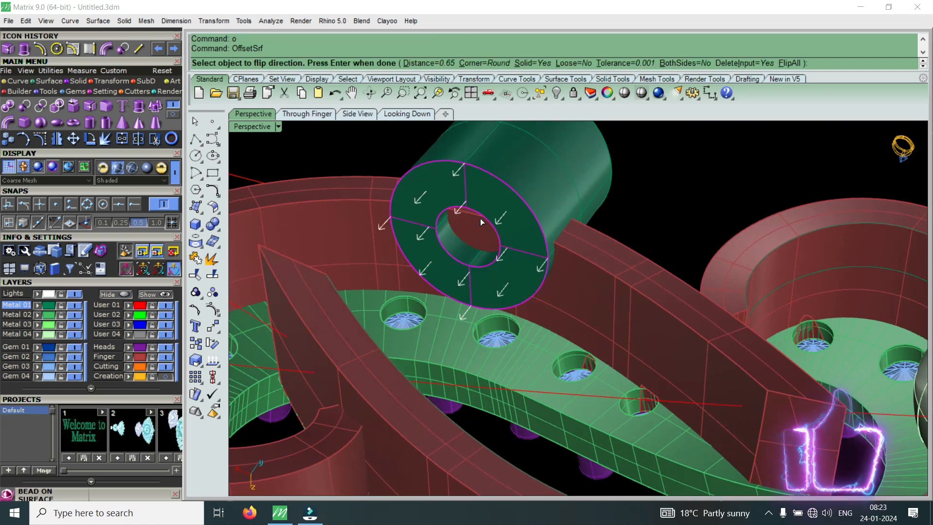
text(5)
key(Return)
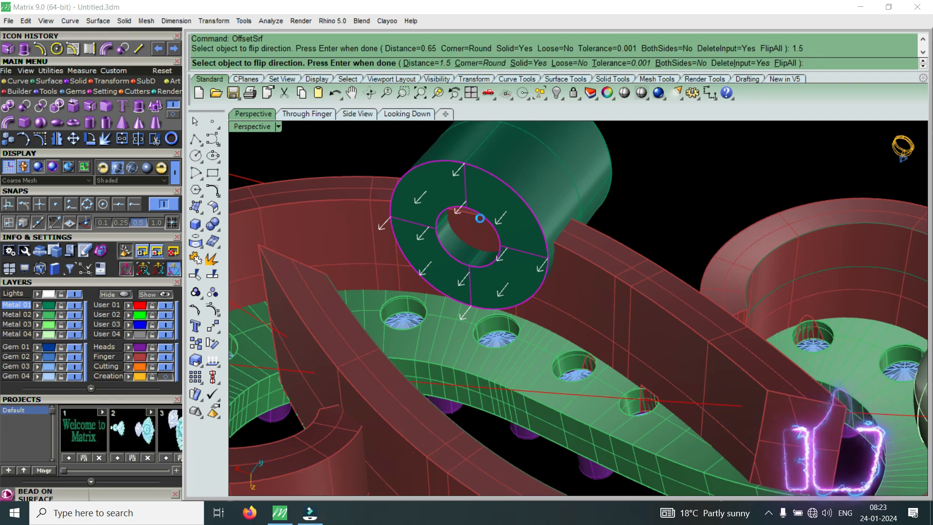
key(Return)
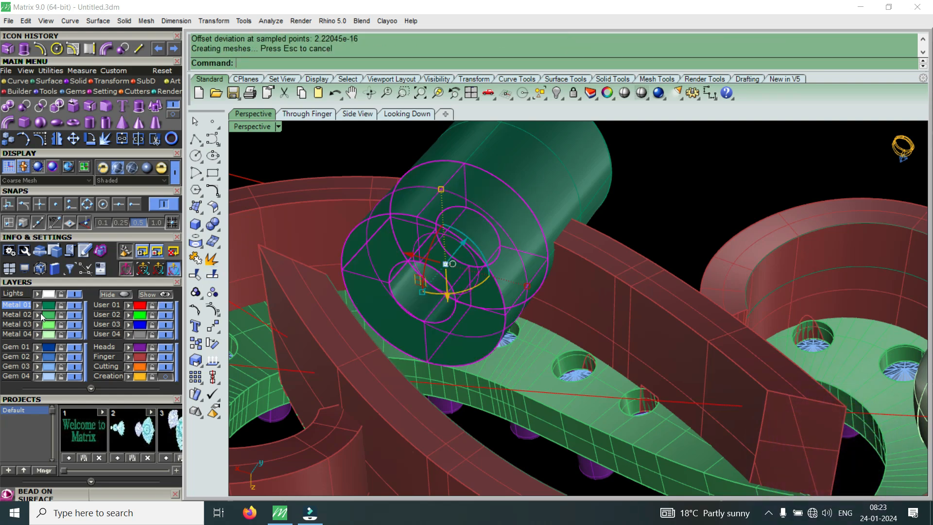
click(546, 175)
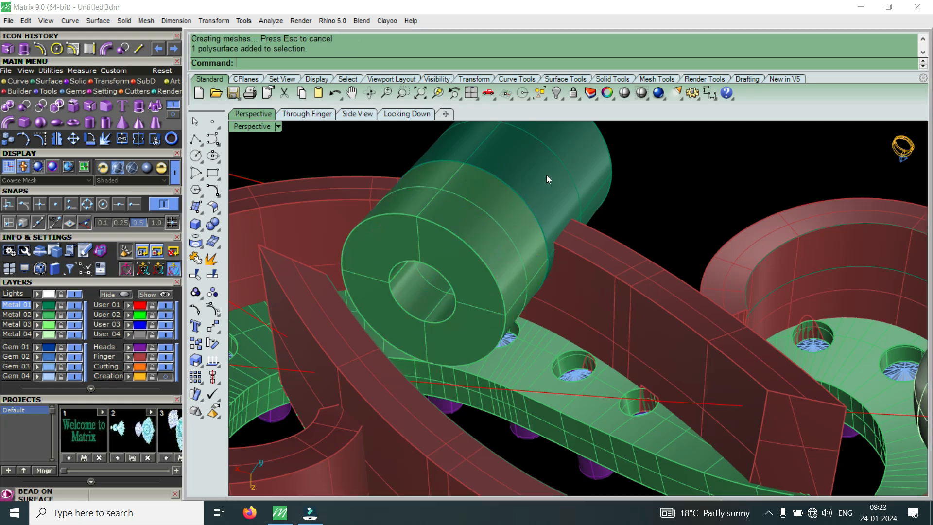
click(128, 335)
Move both tube sections onto the pin joint between the adjoining S motifs and line them up with the pin's shaft
click(510, 230)
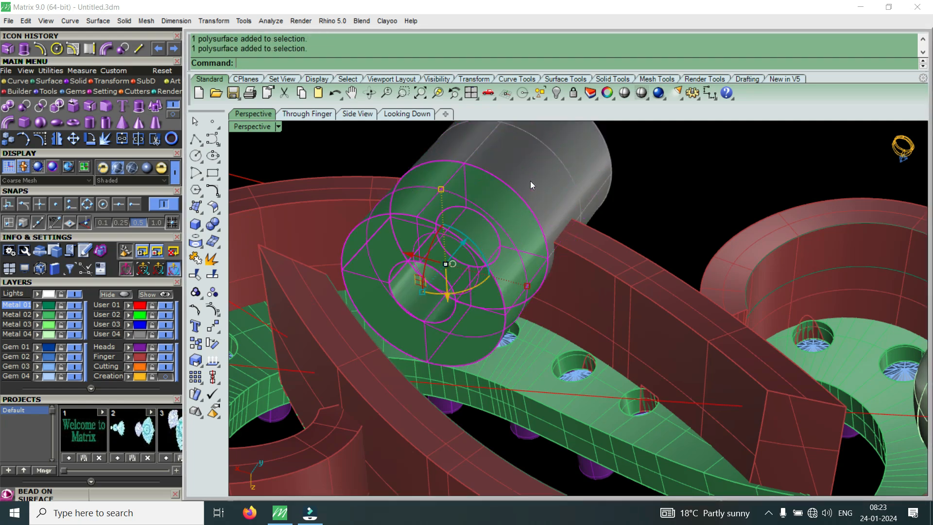
right_drag(531, 184, 501, 266)
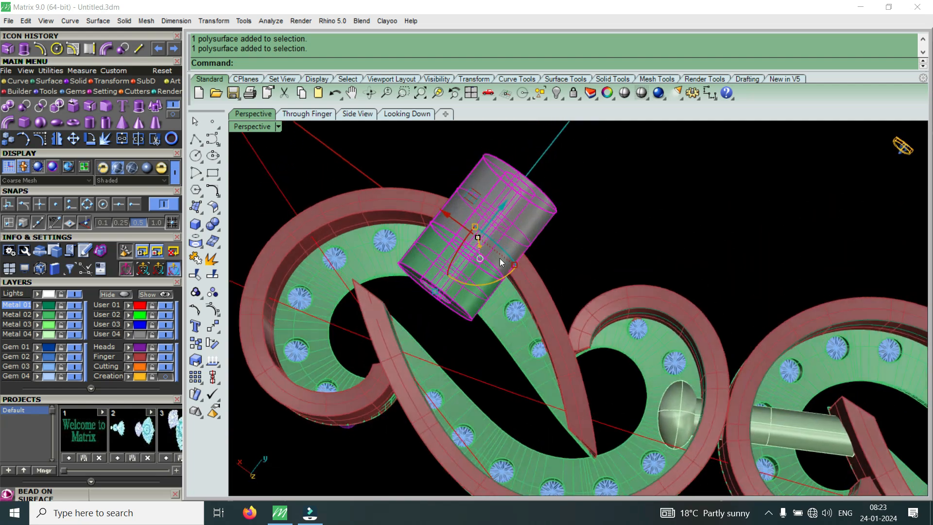
drag(497, 275, 721, 277)
drag(707, 223, 732, 358)
right_drag(732, 358, 438, 270)
scroll(437, 270, up, 8)
drag(442, 315, 388, 322)
drag(474, 286, 479, 288)
scroll(551, 321, down, 6)
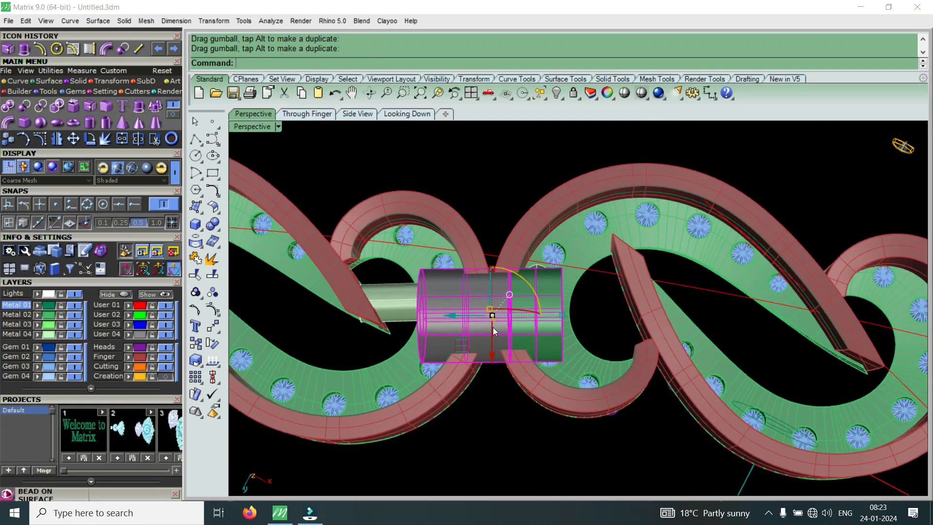
scroll(496, 329, up, 5)
scroll(576, 344, down, 5)
right_drag(576, 344, 590, 383)
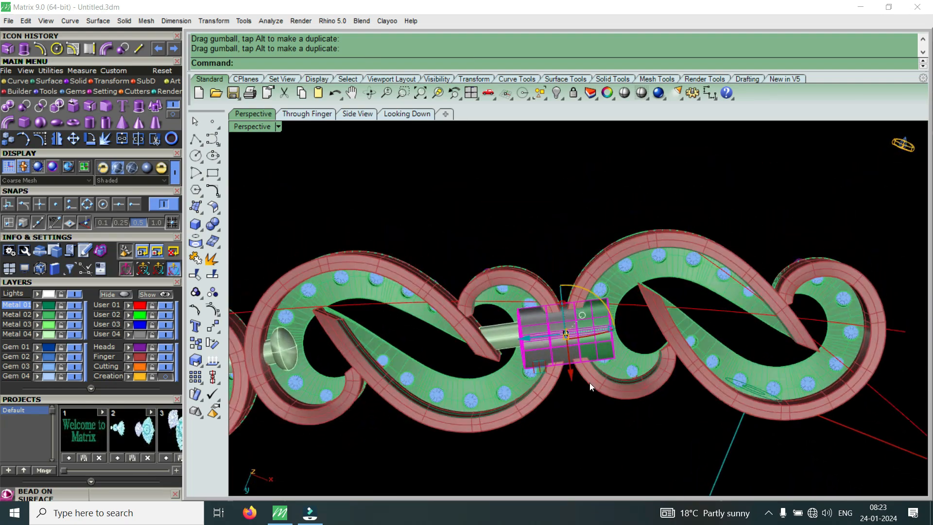
Ungroup the S motif from the headed pin that passes through the tube sections
scroll(500, 340, up, 4)
shift+click(494, 340)
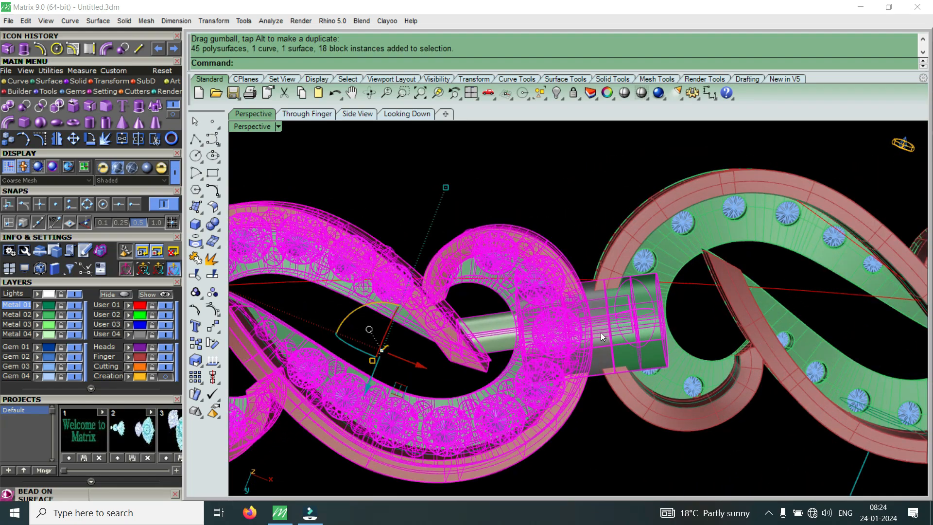
key(Escape)
click(503, 329)
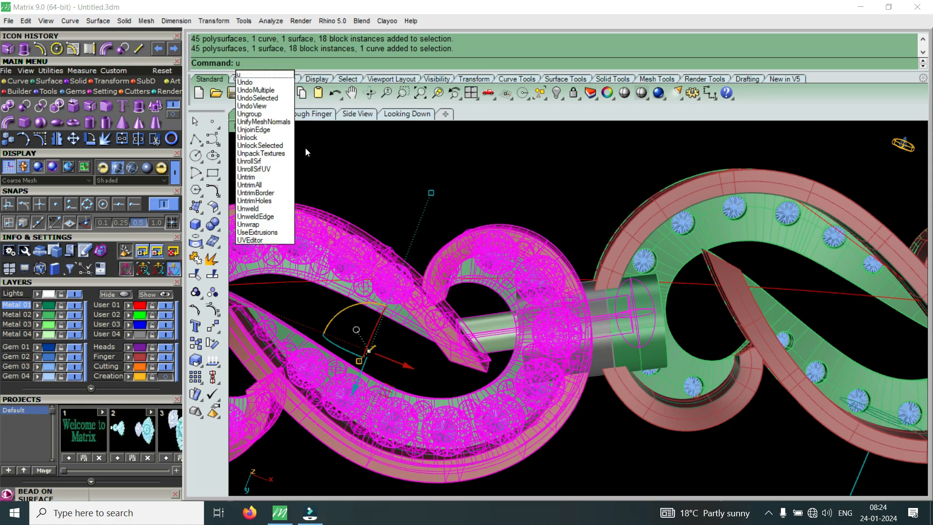
click(269, 117)
Select the headed pin with both tube sections and move them together clear of the S motifs
click(516, 348)
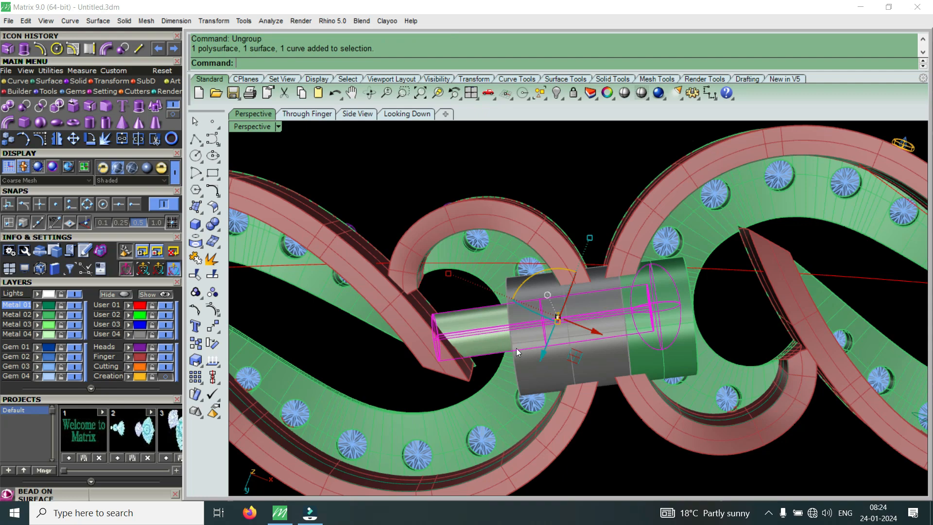
shift+click(613, 354)
shift+click(666, 345)
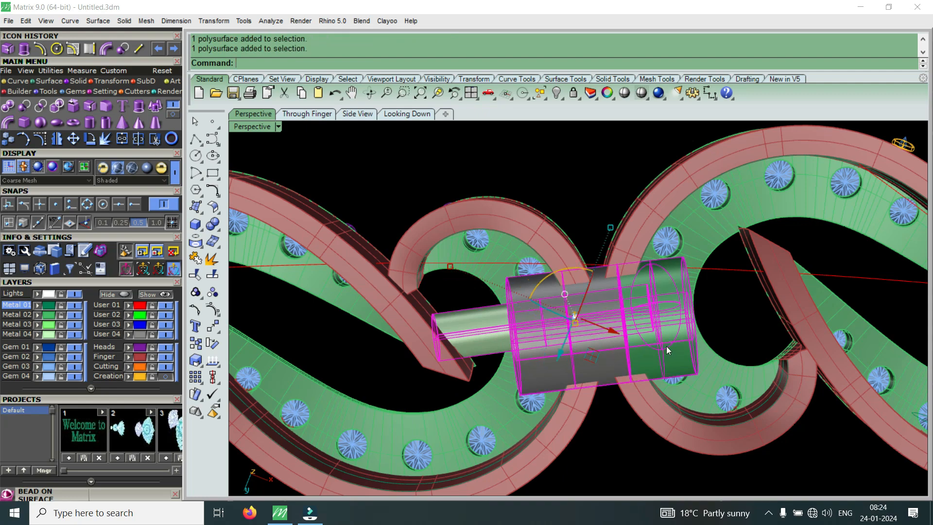
scroll(636, 354, down, 4)
drag(586, 351, 620, 178)
scroll(599, 269, down, 4)
scroll(662, 201, up, 4)
Select only the headed pin and move it lengthwise through the tube sections until its head projects past the green section
click(744, 228)
right_drag(556, 371, 690, 359)
click(577, 352)
right_drag(576, 352, 497, 299)
drag(538, 305, 537, 270)
right_drag(520, 241, 534, 366)
text(M)
key(Return)
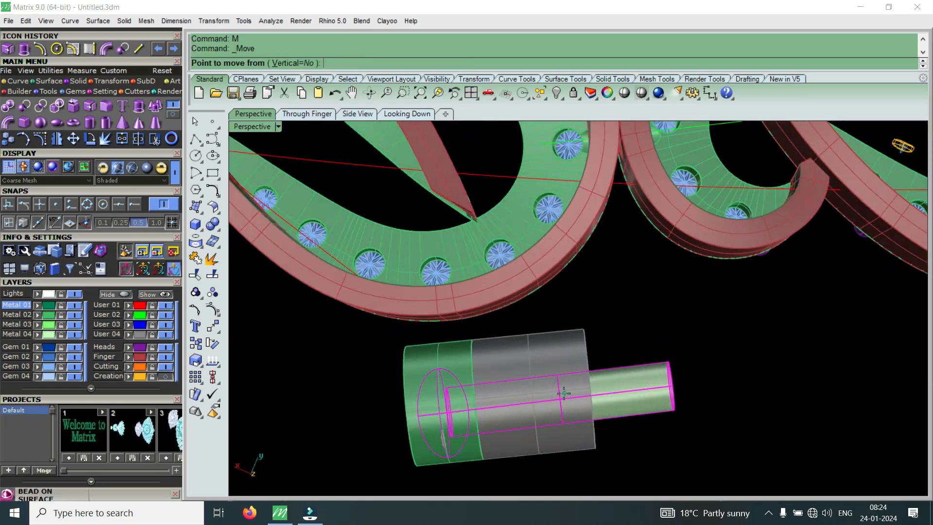
click(564, 392)
click(514, 390)
In the Looking Down view, move the headed pin slightly further out along the tube axis, leaving a small gap under its head
right_drag(511, 417, 508, 465)
click(508, 466)
scroll(678, 272, down, 6)
right_drag(679, 272, 604, 327)
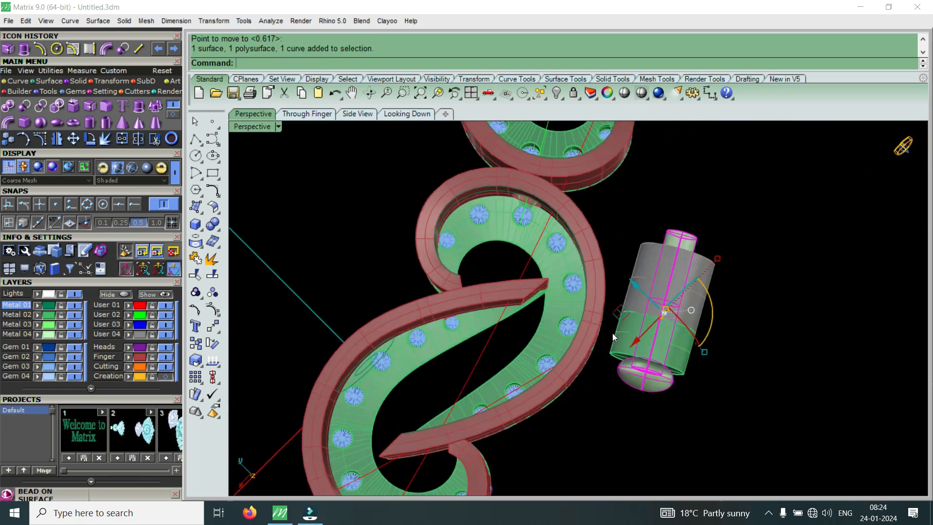
scroll(683, 324, up, 7)
scroll(647, 336, down, 3)
double_click(245, 125)
double_click(248, 127)
scroll(650, 325, down, 6)
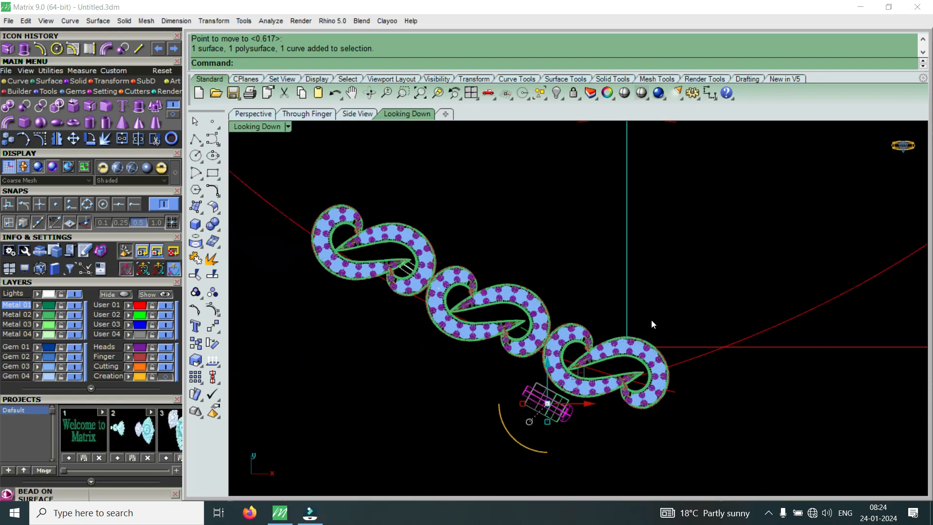
scroll(562, 388, up, 5)
scroll(607, 376, up, 4)
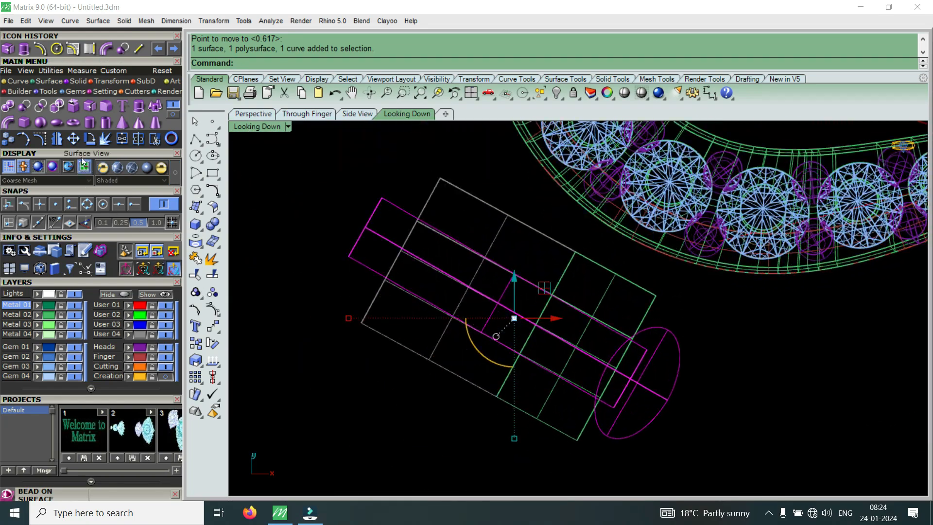
click(73, 138)
scroll(588, 343, up, 2)
click(607, 339)
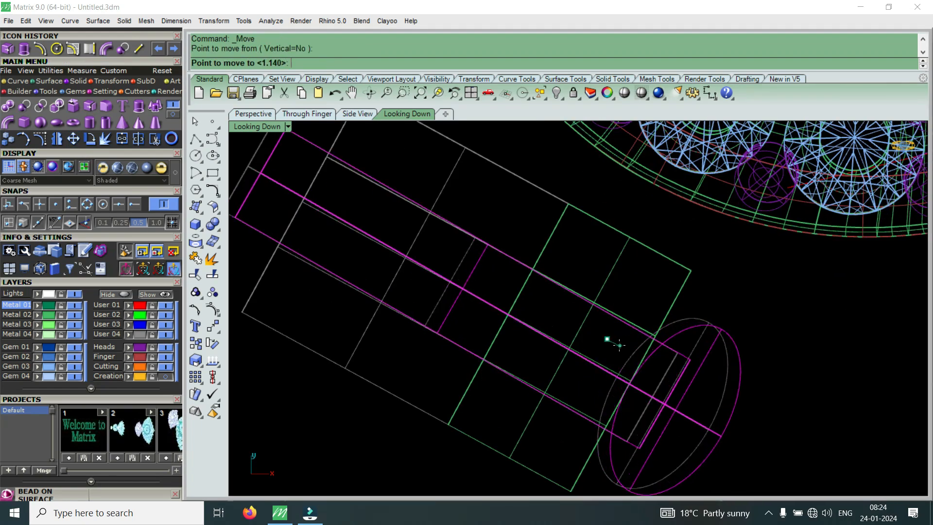
click(624, 348)
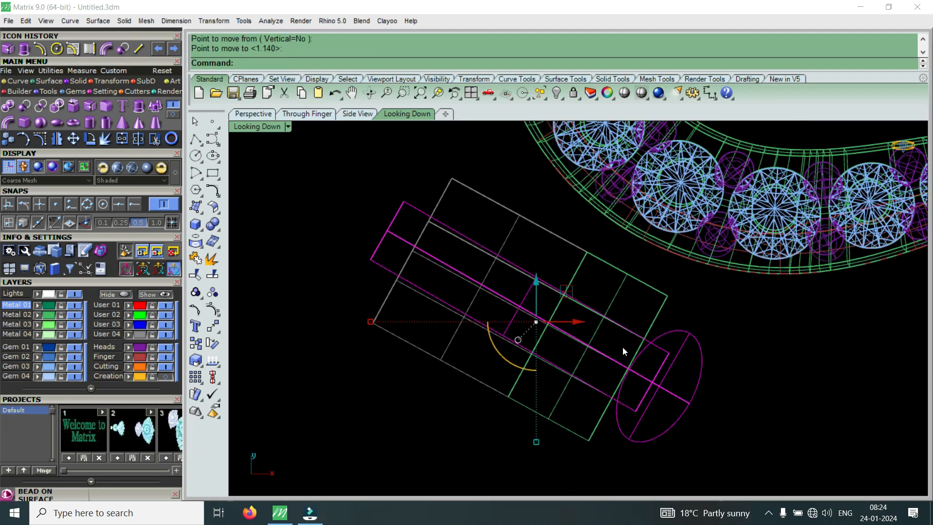
Nudge the headed pin vertically in the Perspective view to centre its shaft in the bore of the tube sections
double_click(256, 127)
double_click(614, 126)
right_drag(697, 219, 695, 363)
key(Escape)
right_drag(640, 360, 524, 308)
scroll(534, 339, up, 6)
scroll(527, 344, down, 2)
click(524, 307)
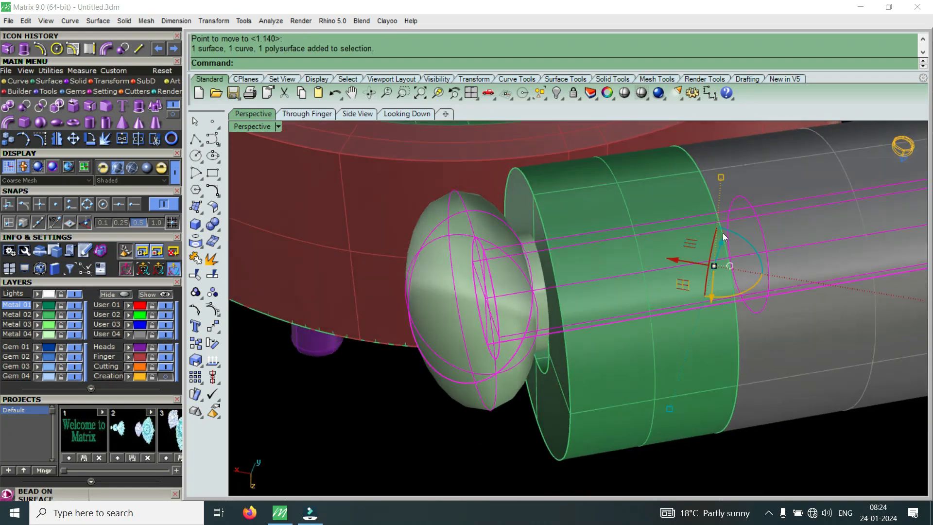
drag(708, 296, 713, 304)
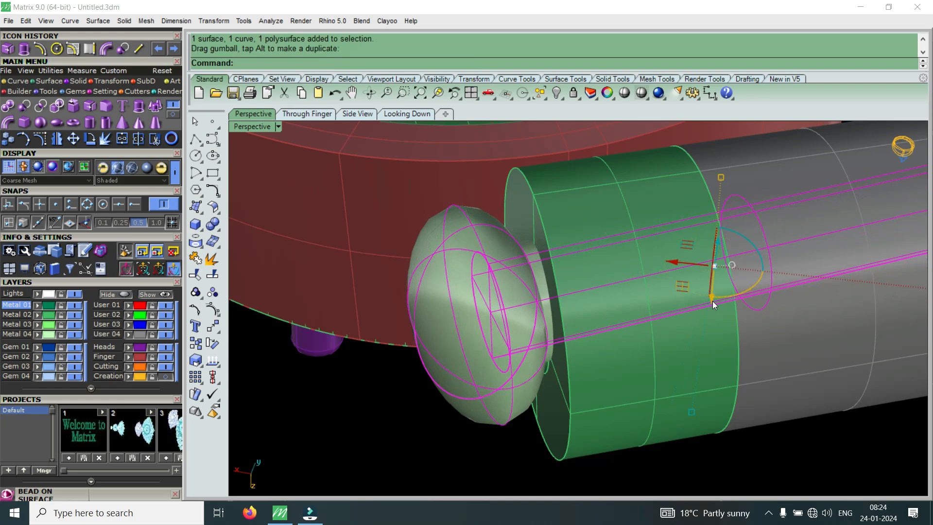
key(ctrl+z)
right_drag(713, 319, 690, 261)
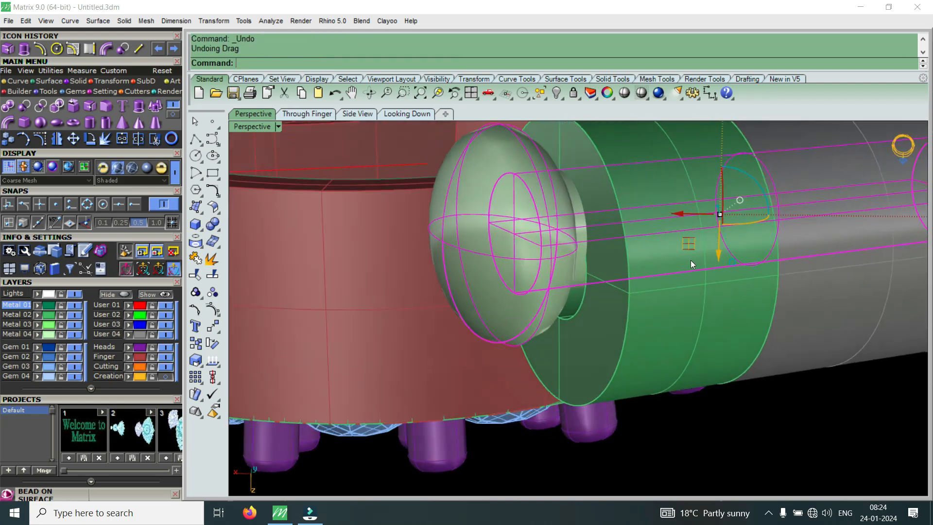
scroll(725, 243, up, 3)
drag(730, 234, 731, 277)
scroll(626, 281, down, 8)
right_drag(627, 280, 787, 306)
right_drag(677, 349, 466, 378)
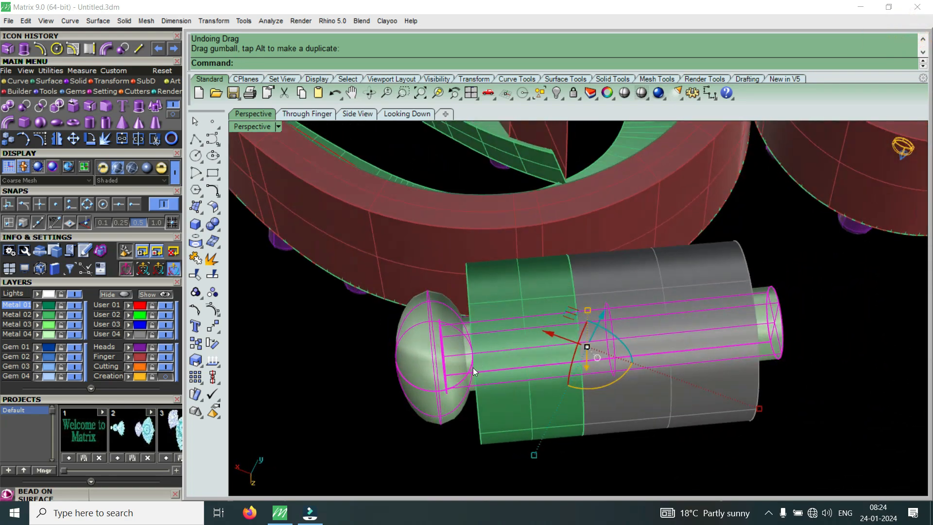
Inspect the fit between the green tube section, the grey tube section and the headed pin, picking out each part in turn
click(488, 327)
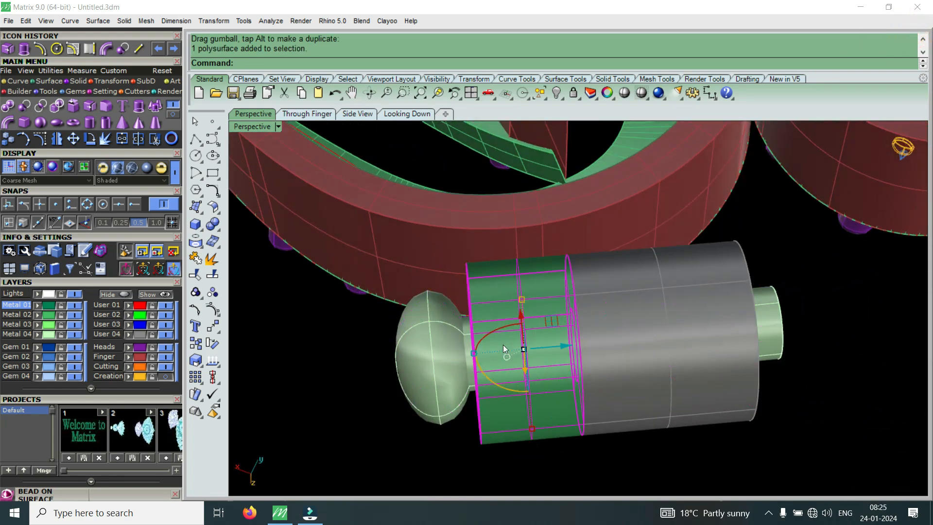
click(679, 319)
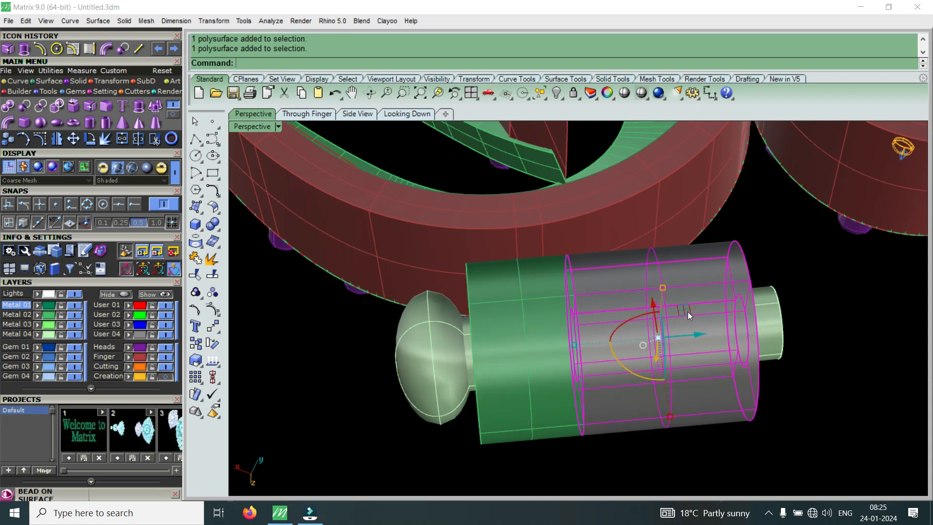
right_drag(745, 327, 724, 382)
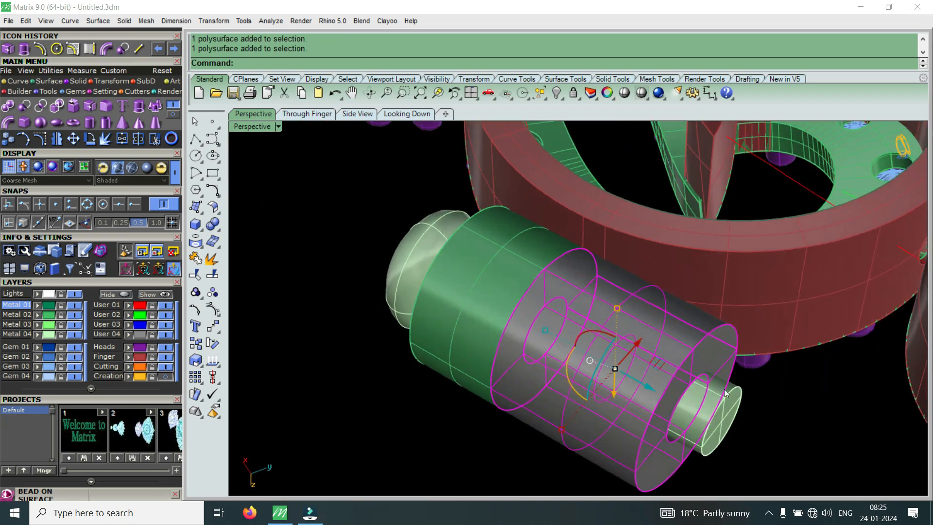
scroll(684, 421, up, 4)
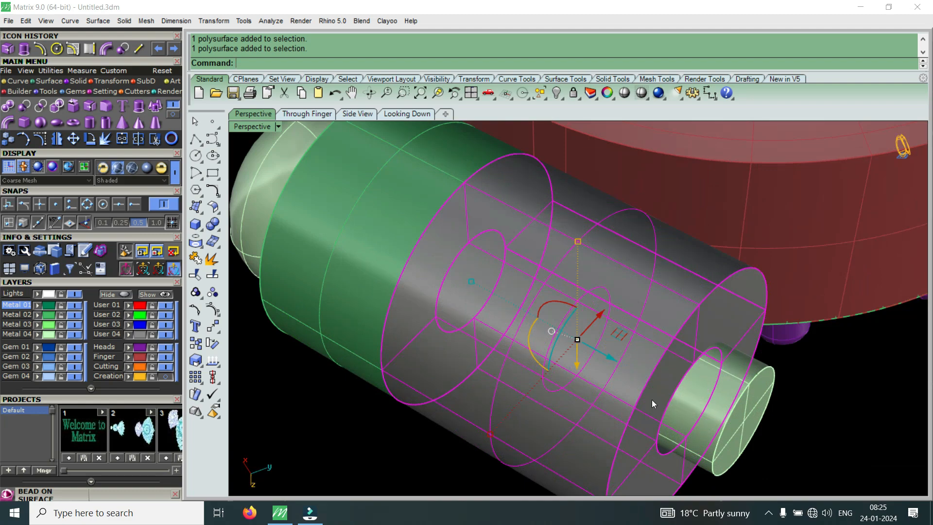
scroll(689, 375, down, 6)
right_drag(522, 346, 468, 337)
scroll(487, 330, up, 4)
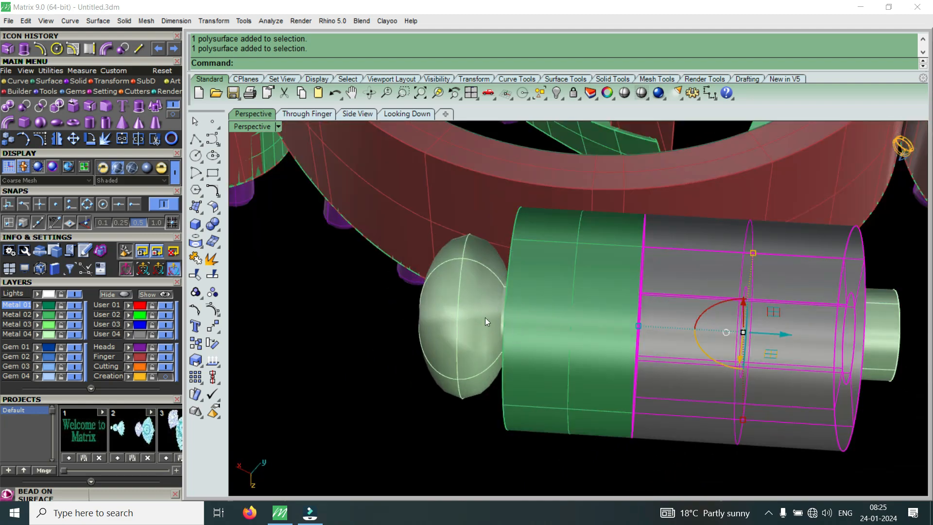
scroll(485, 318, down, 4)
right_drag(581, 308, 519, 309)
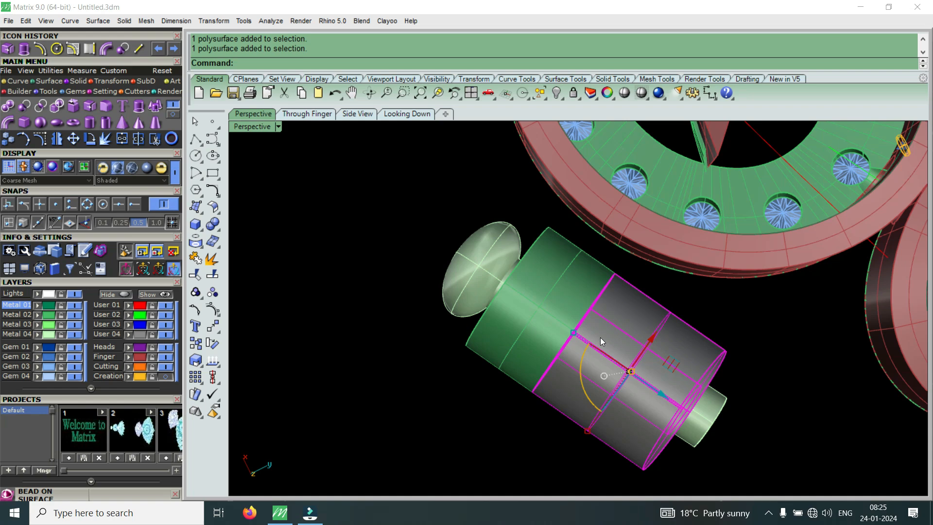
click(476, 272)
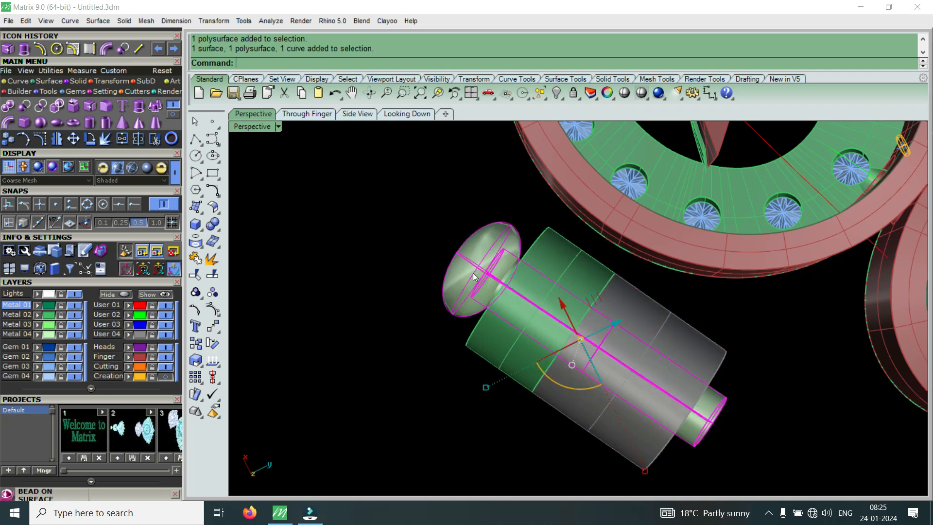
click(487, 272)
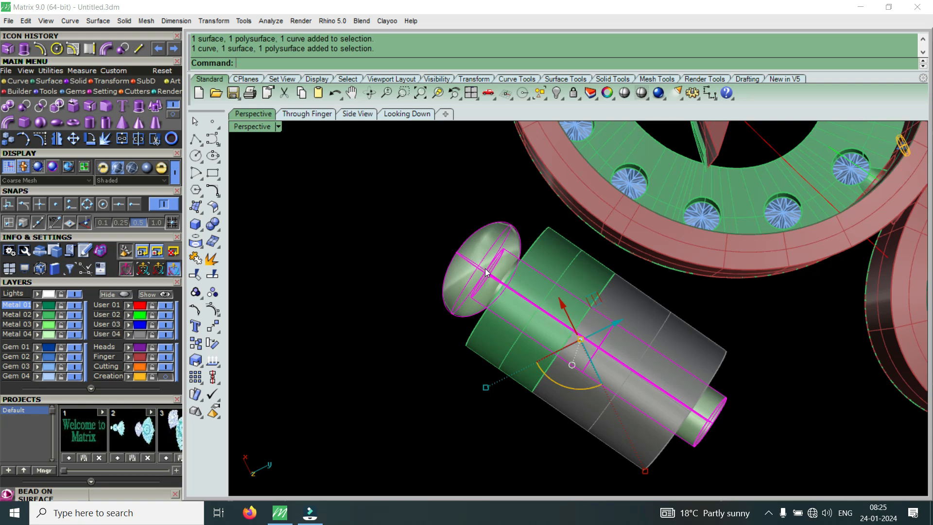
key(Escape)
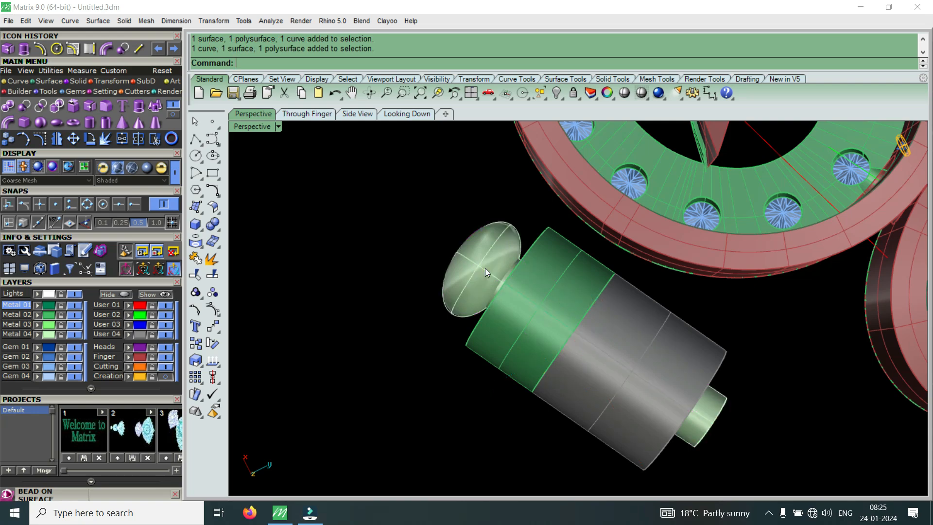
click(485, 268)
scroll(470, 272, up, 3)
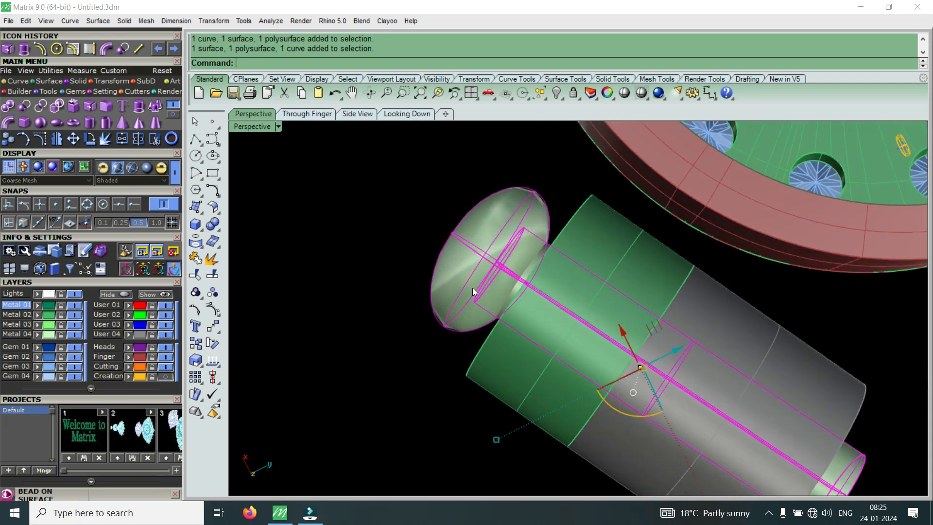
right_drag(497, 276, 452, 304)
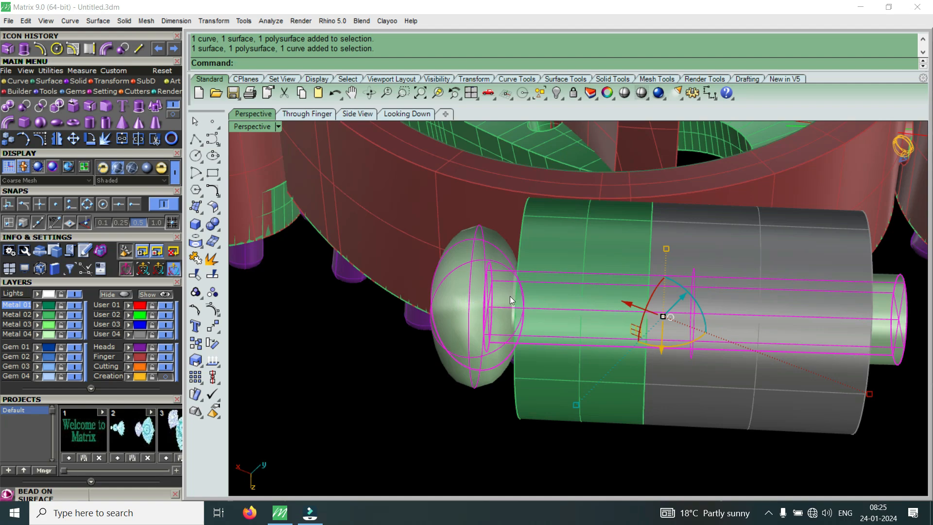
Review the chained S motifs and the adjacent pin-and-tube joint from above, below and the side
scroll(495, 290, down, 6)
right_drag(552, 304, 526, 371)
scroll(525, 372, down, 4)
scroll(597, 209, up, 9)
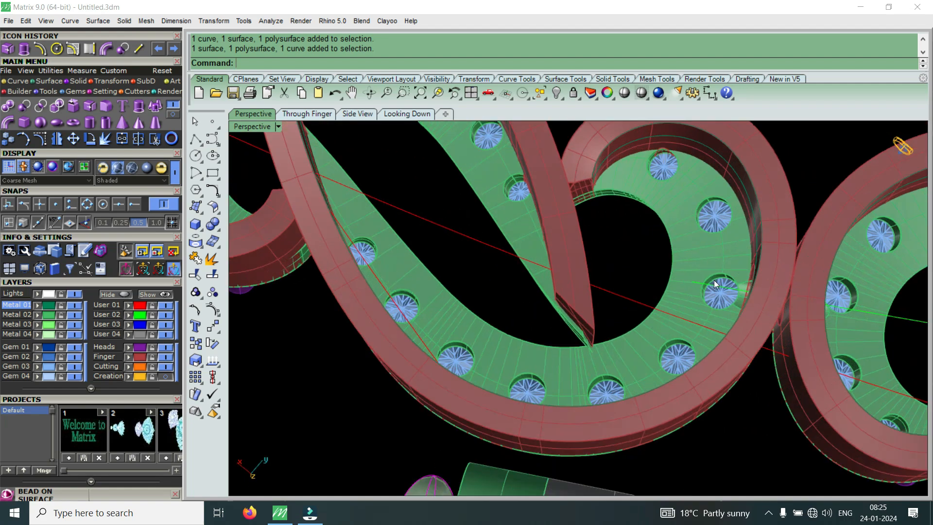
scroll(714, 281, down, 3)
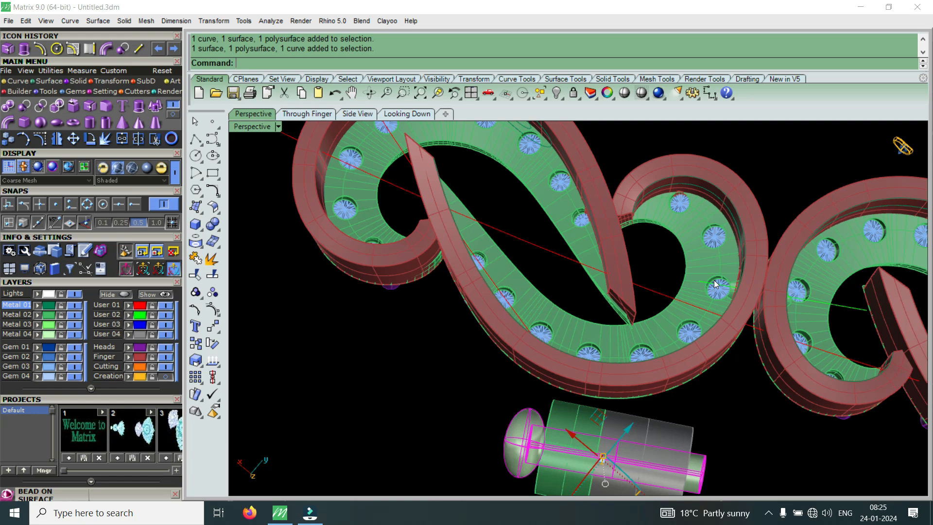
scroll(729, 294, down, 5)
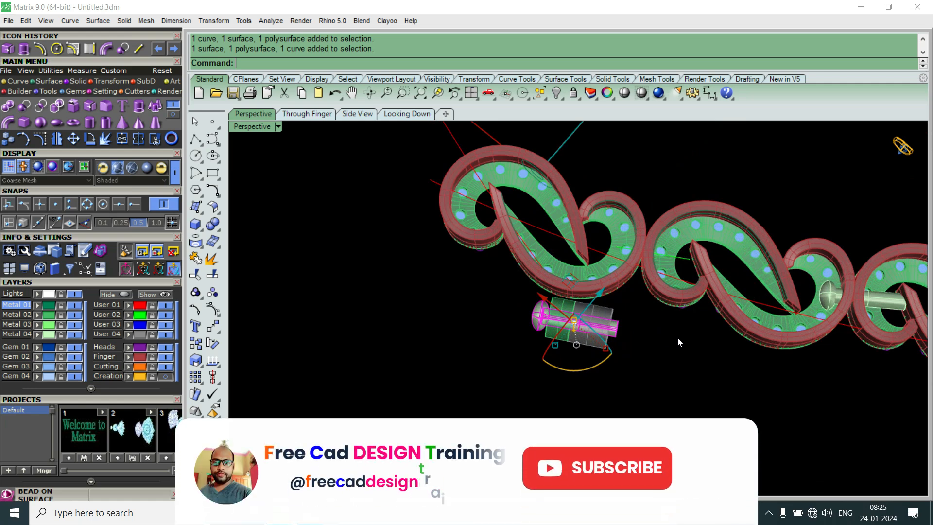
scroll(637, 285, up, 5)
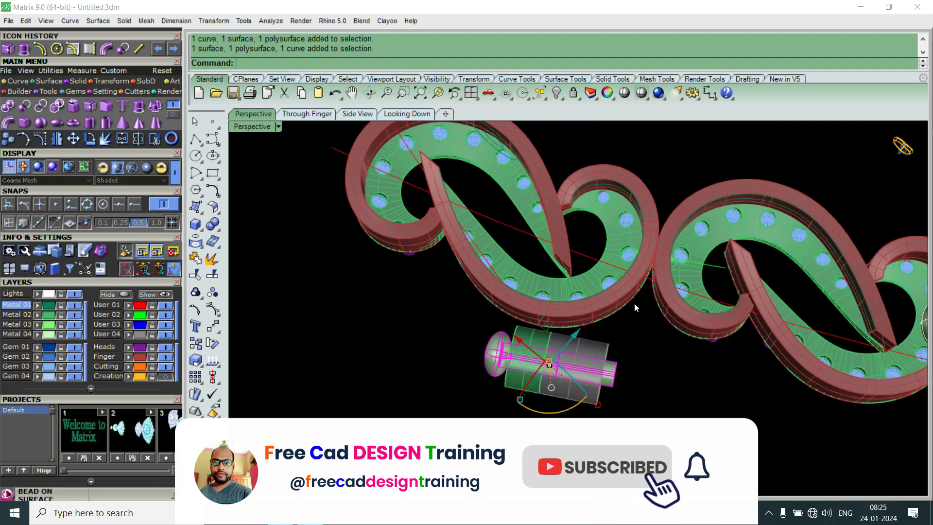
right_drag(590, 292, 549, 321)
scroll(548, 321, down, 5)
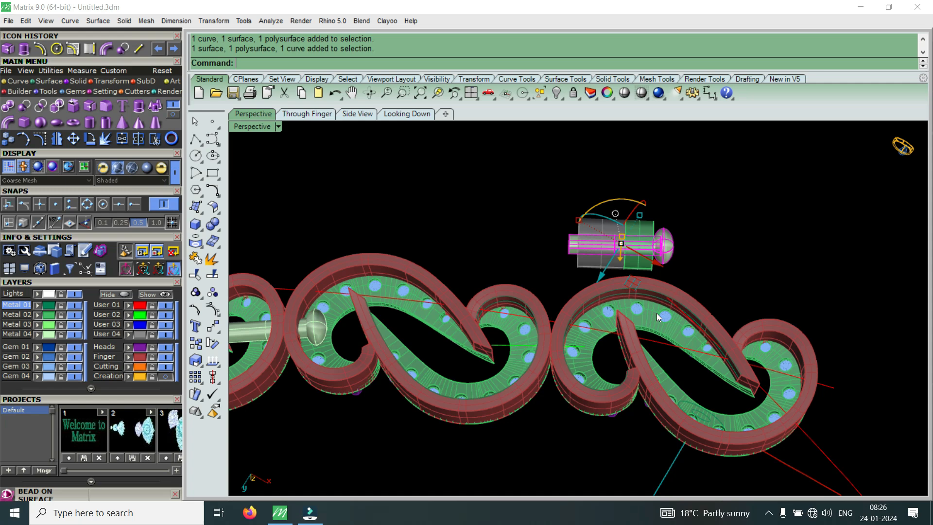
right_drag(692, 234, 609, 395)
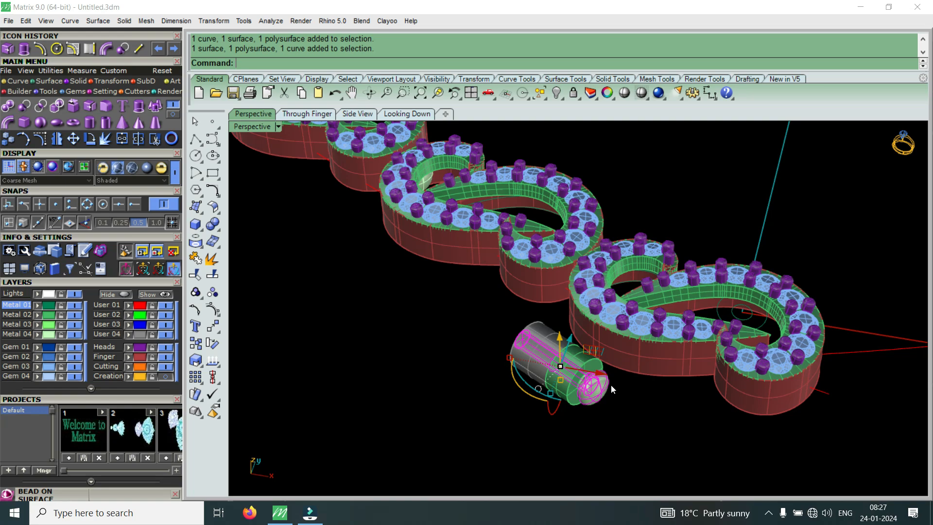
right_drag(611, 384, 544, 424)
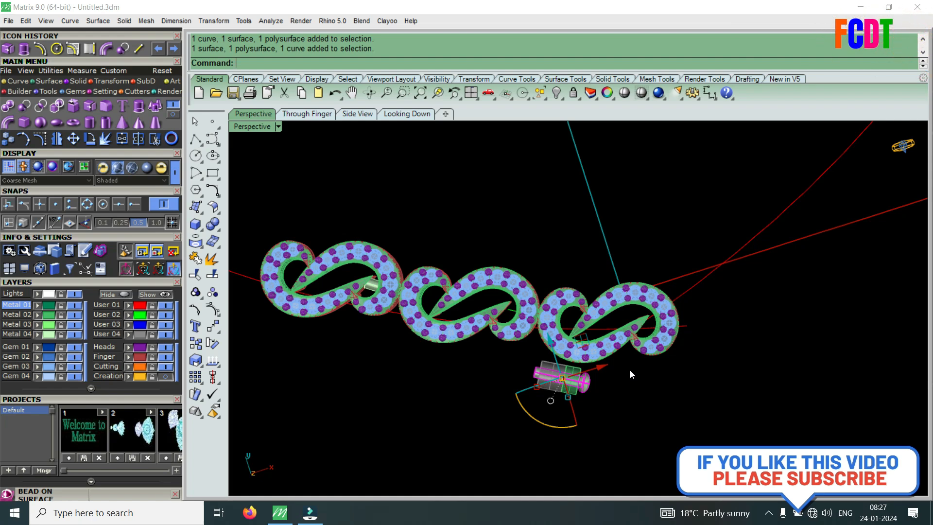
right_drag(608, 423, 707, 330)
scroll(706, 331, up, 5)
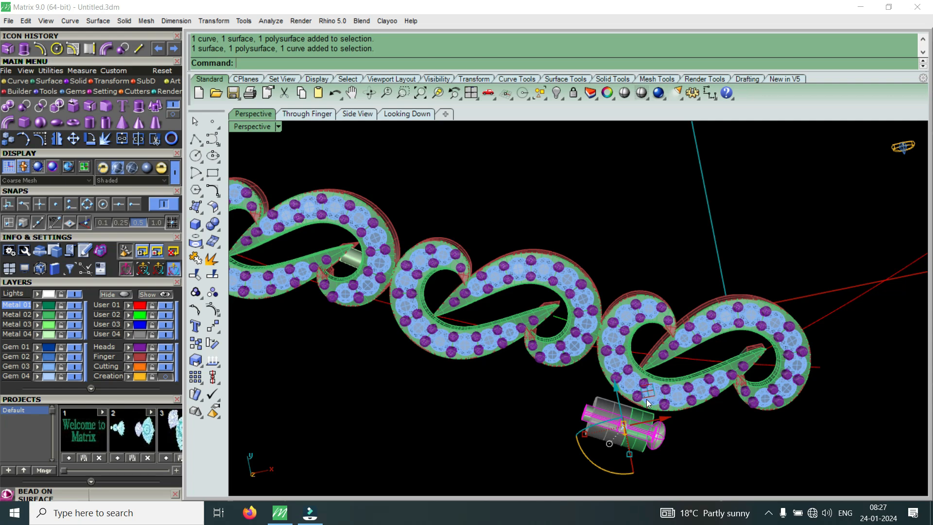
right_drag(646, 399, 631, 252)
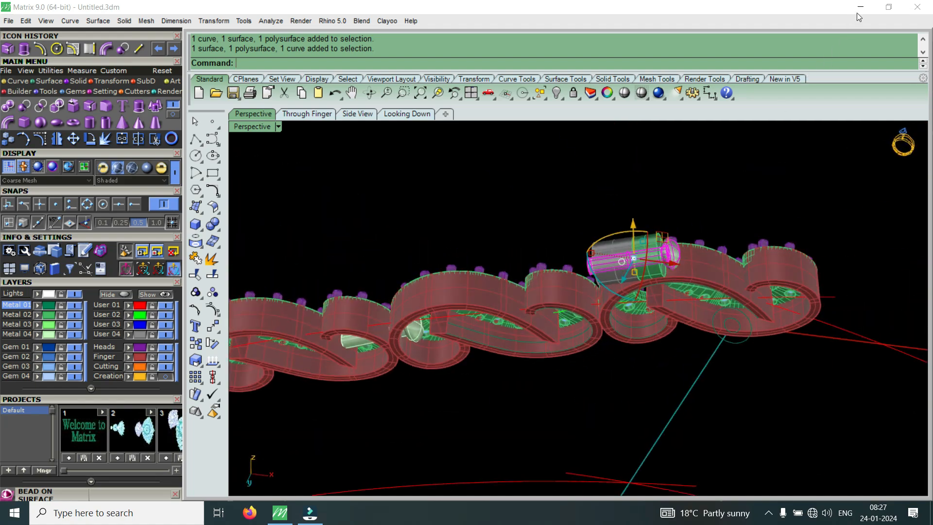